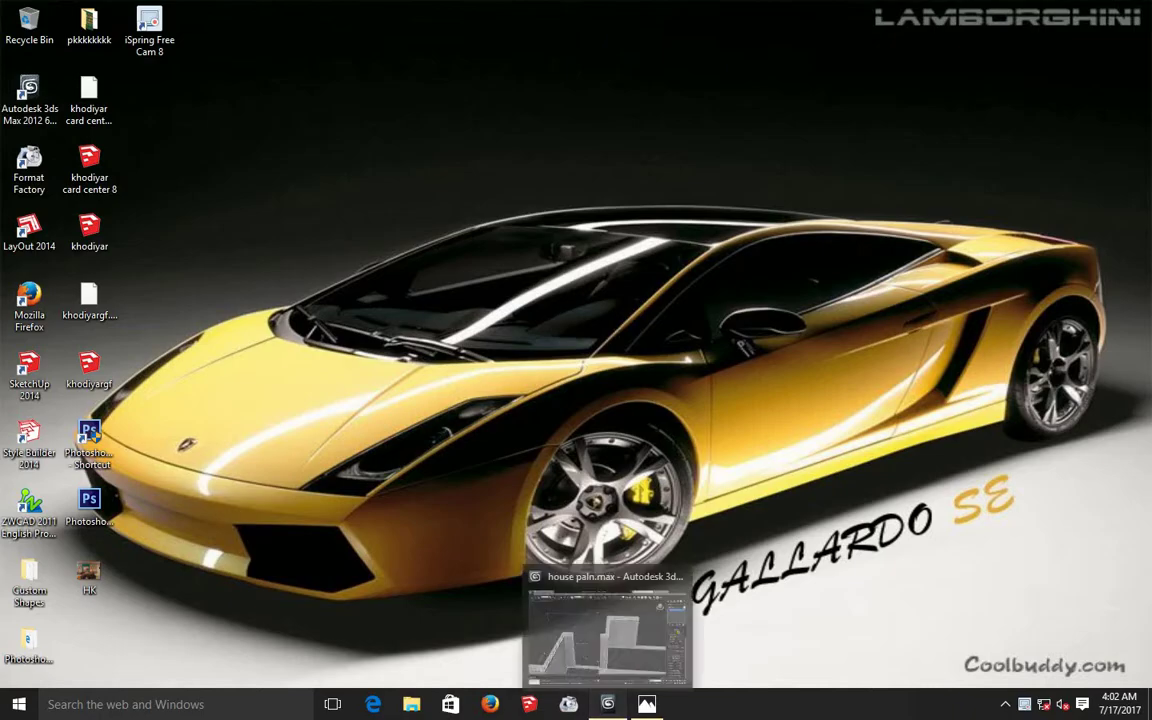
- Restore 3ds Max and orbit the house-plan walls to look along them
{"action": "left_click", "coordinate": [545, 565]}
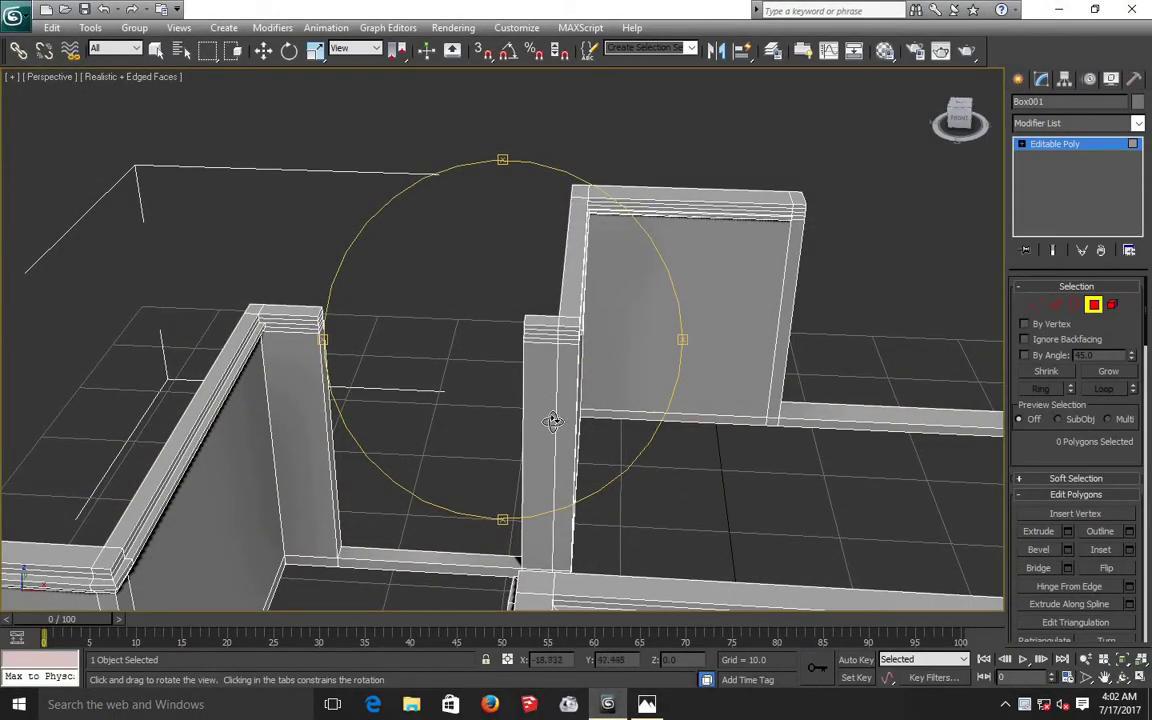
{"action": "mouse_move", "coordinate": [537, 420]}
{"action": "left_mouse_down"}
{"action": "mouse_move", "coordinate": [458, 352]}
{"action": "mouse_move", "coordinate": [480, 336]}
{"action": "mouse_move", "coordinate": [452, 403]}
{"action": "mouse_move", "coordinate": [465, 428]}
{"action": "mouse_move", "coordinate": [432, 381]}
{"action": "mouse_move", "coordinate": [442, 404]}
{"action": "left_mouse_up"}
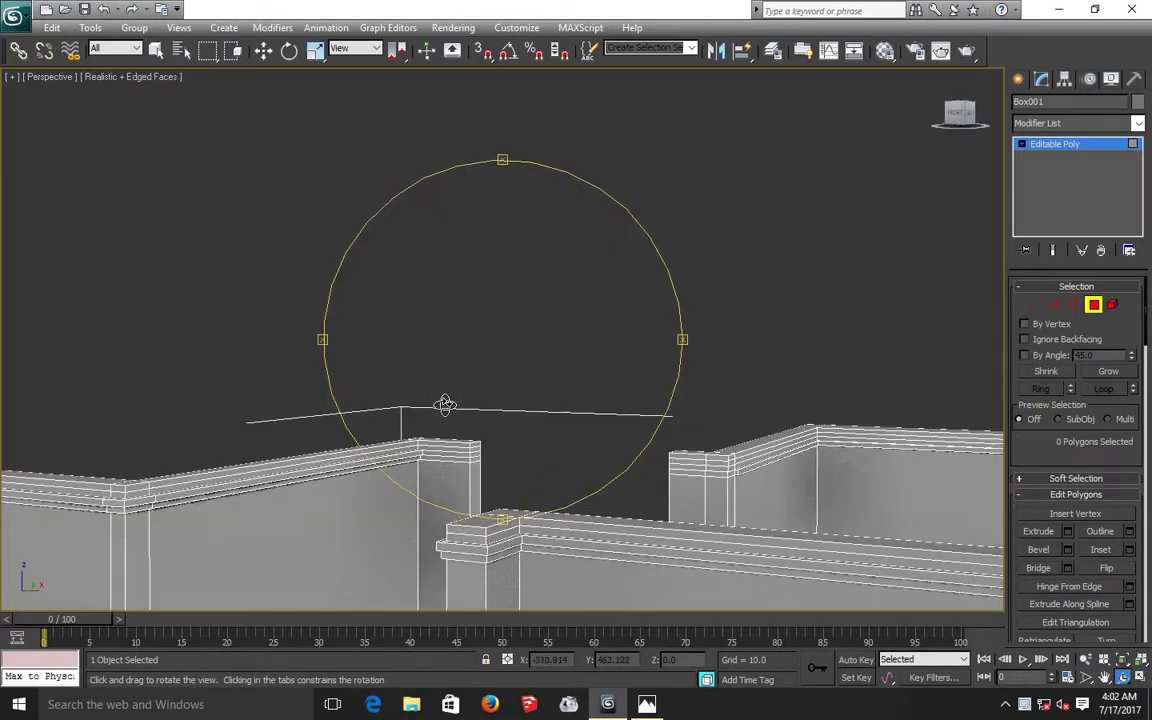
{"action": "left_click_drag", "start_coordinate": [741, 386], "coordinate": [745, 380]}
{"action": "left_click", "coordinate": [1104, 677]}
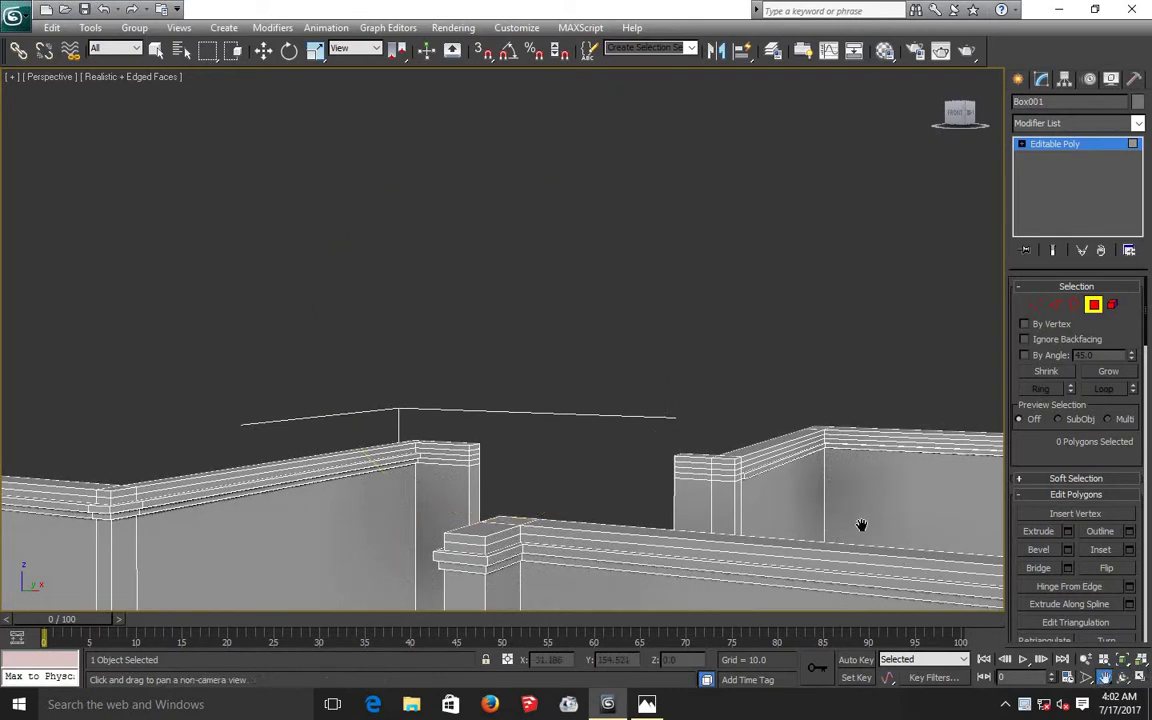
{"action": "left_click_drag", "start_coordinate": [652, 397], "coordinate": [648, 395]}
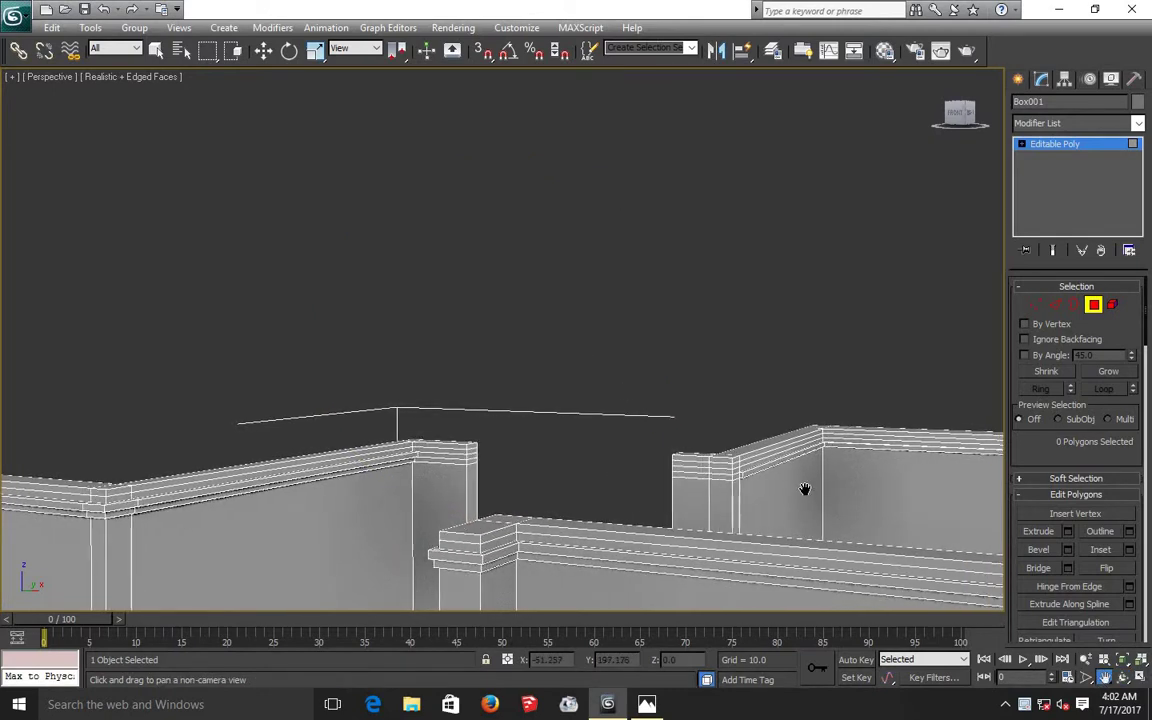
{"action": "scroll", "coordinate": [805, 489], "scroll_direction": "up", "scroll_amount": 1}
{"action": "scroll", "coordinate": [805, 489], "scroll_direction": "up", "scroll_amount": 1}
{"action": "scroll", "coordinate": [805, 489], "scroll_direction": "up", "scroll_amount": 1}
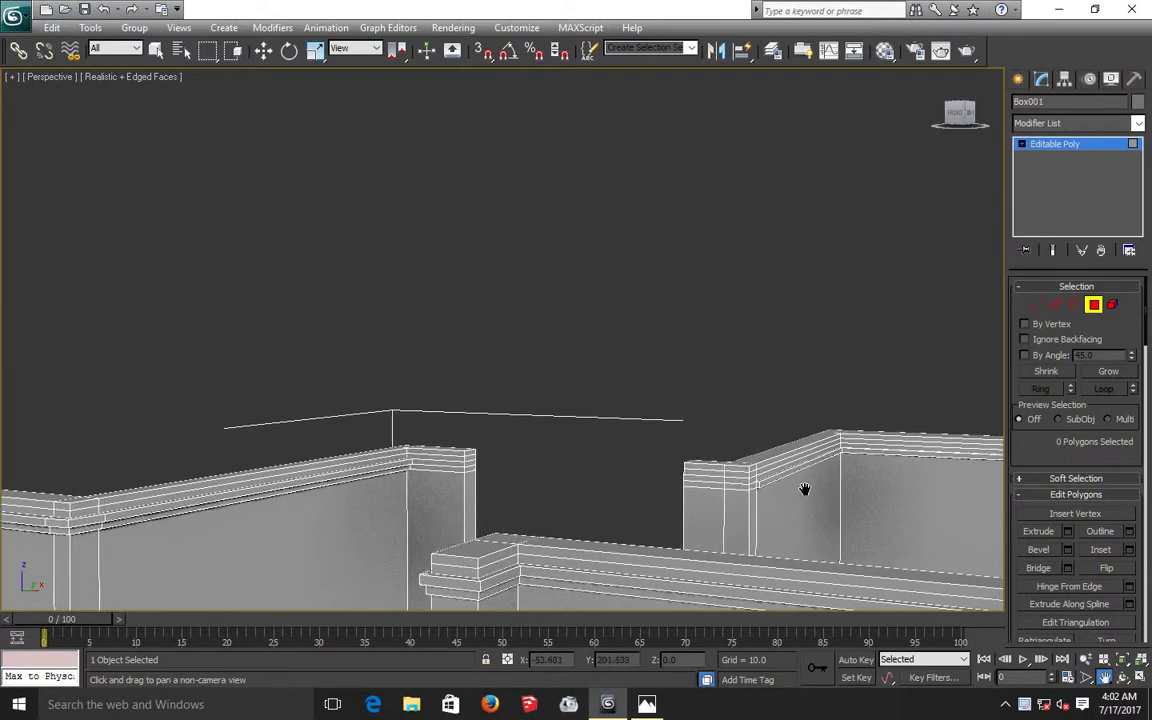
{"action": "scroll", "coordinate": [805, 489], "scroll_direction": "up", "scroll_amount": 1}
{"action": "scroll", "coordinate": [805, 489], "scroll_direction": "up", "scroll_amount": 1}
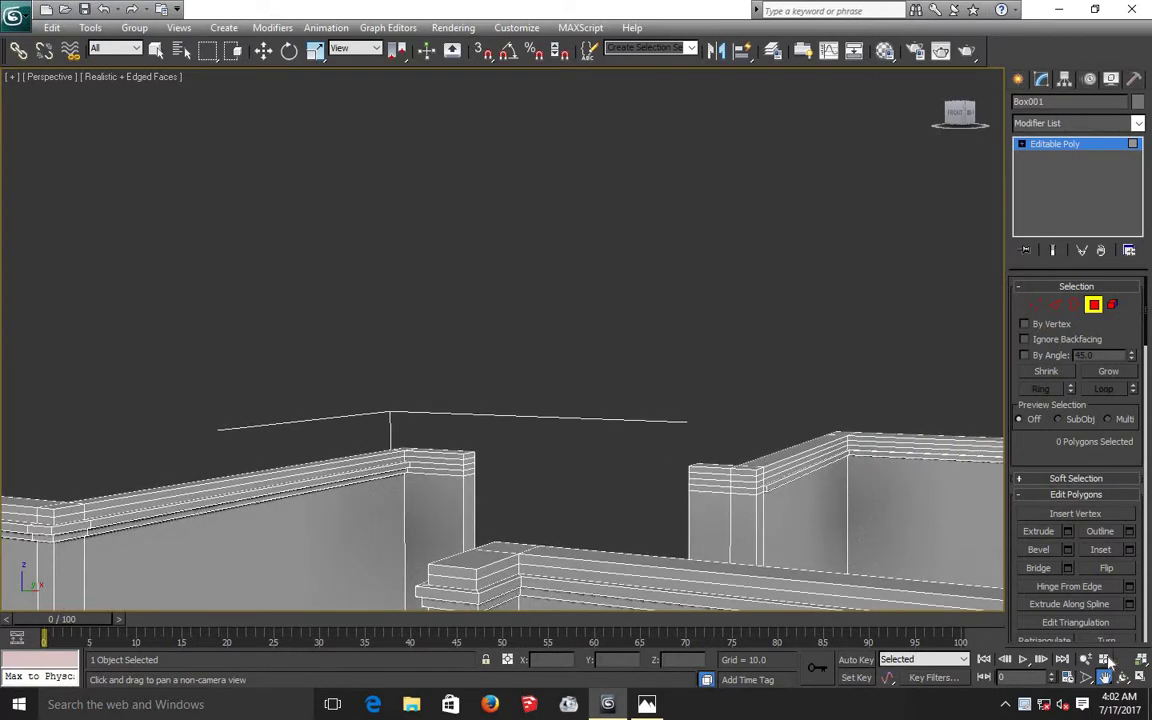
- Zoom and pan until a wall top's layered trim fills the view, ready for selecting
{"action": "left_click", "coordinate": [1104, 659]}
{"action": "mouse_move", "coordinate": [823, 491]}
{"action": "left_mouse_down"}
{"action": "mouse_move", "coordinate": [843, 448]}
{"action": "mouse_move", "coordinate": [812, 360]}
{"action": "mouse_move", "coordinate": [710, 458]}
{"action": "mouse_move", "coordinate": [715, 422]}
{"action": "mouse_move", "coordinate": [801, 477]}
{"action": "left_mouse_up"}
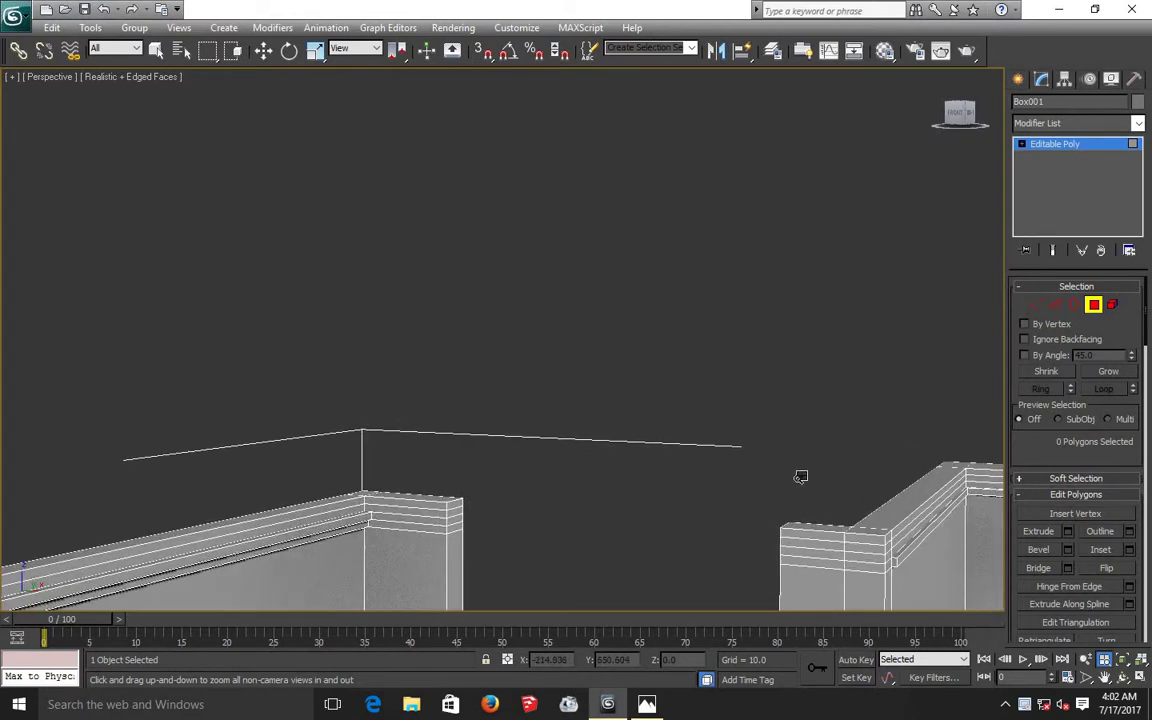
{"action": "left_click", "coordinate": [1103, 678]}
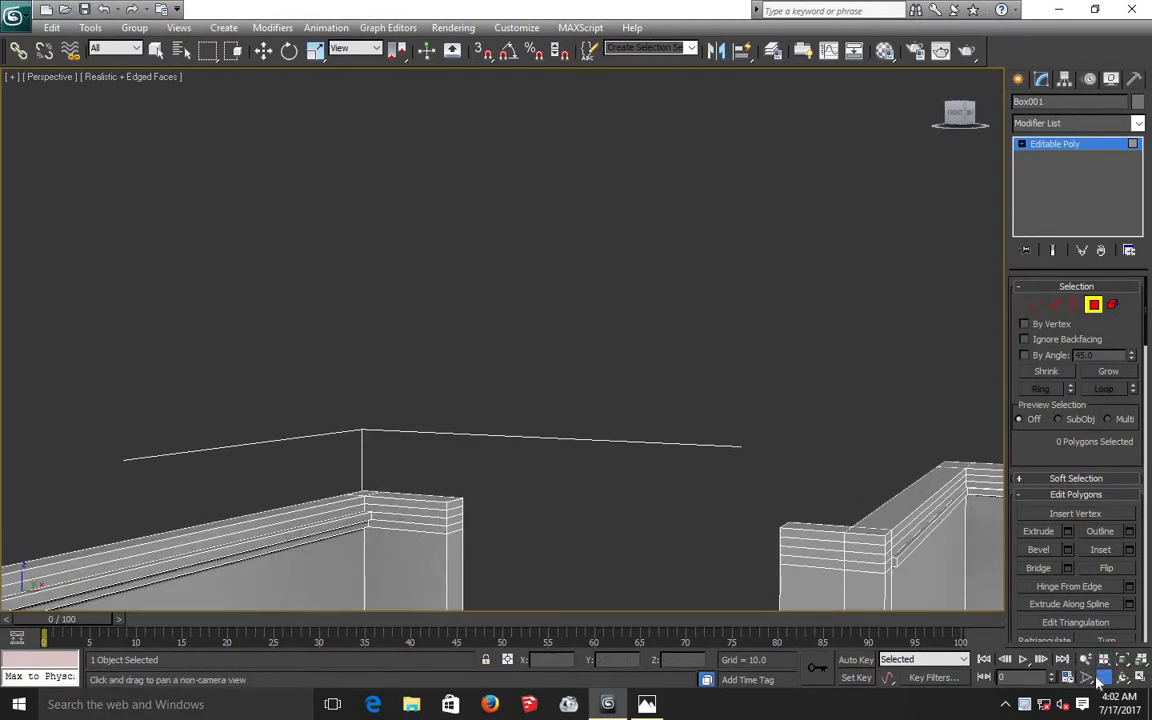
{"action": "left_click_drag", "start_coordinate": [602, 429], "coordinate": [365, 325]}
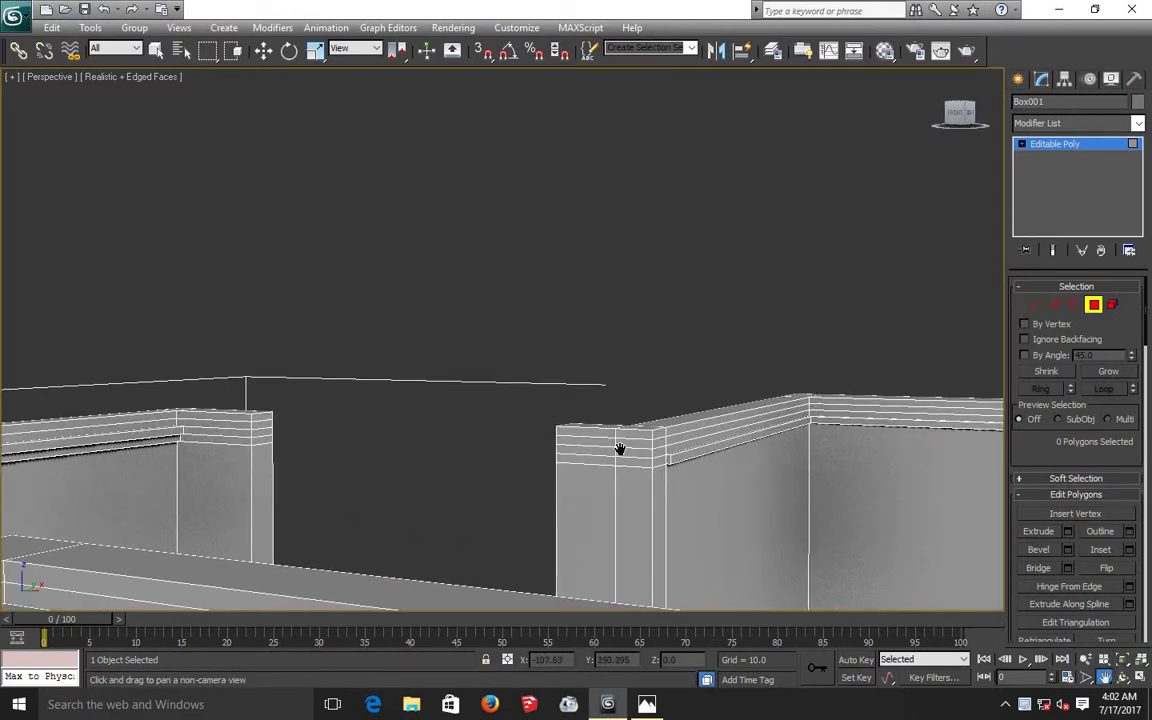
{"action": "left_click_drag", "start_coordinate": [620, 448], "coordinate": [714, 517]}
{"action": "mouse_move", "coordinate": [540, 406]}
{"action": "left_mouse_down"}
{"action": "mouse_move", "coordinate": [424, 373]}
{"action": "mouse_move", "coordinate": [430, 435]}
{"action": "left_mouse_up"}
{"action": "left_click", "coordinate": [263, 50]}
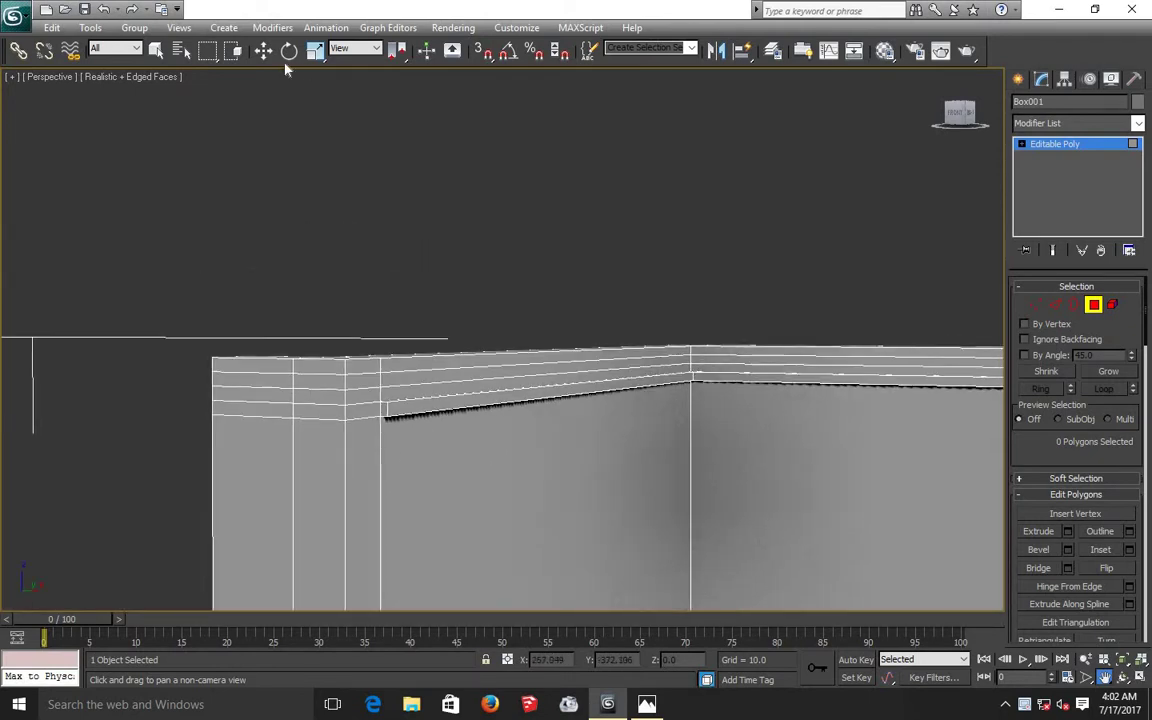
- Extrude the two thin strip faces on the wall top by 0.168, undoing a mistaken wall-face selection
{"action": "left_click", "coordinate": [463, 387]}
{"action": "left_click", "coordinate": [727, 367], "text": "ctrl"}
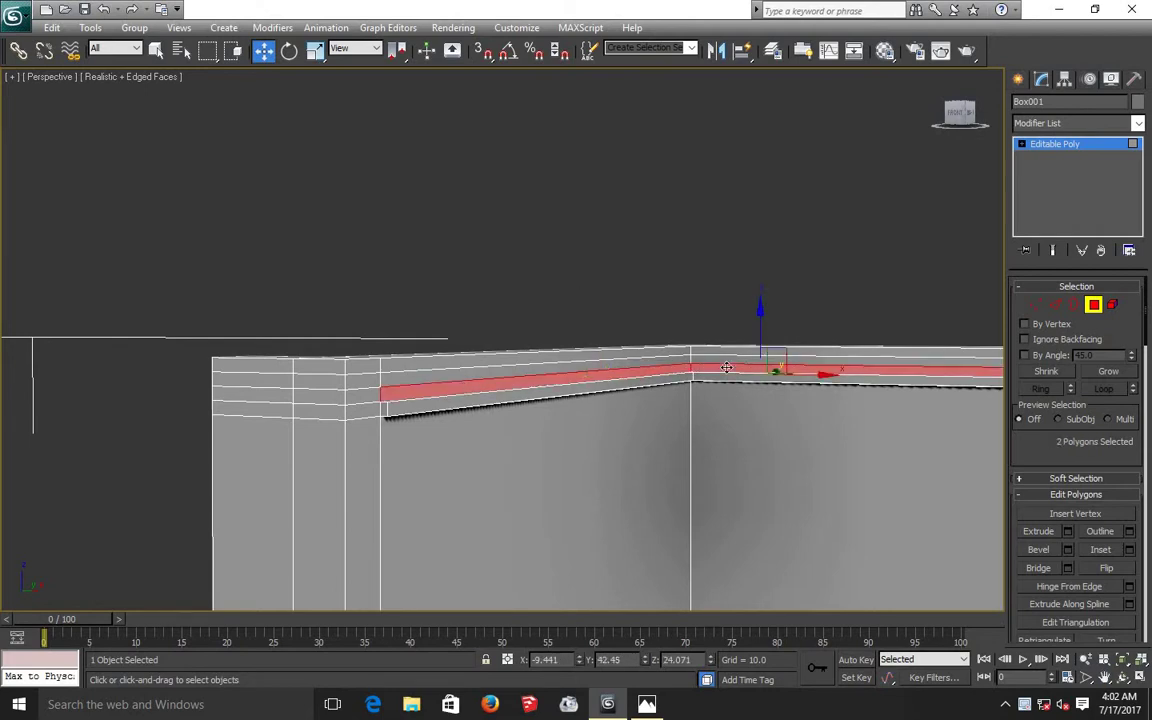
{"action": "scroll", "coordinate": [727, 367], "scroll_direction": "down", "scroll_amount": 3}
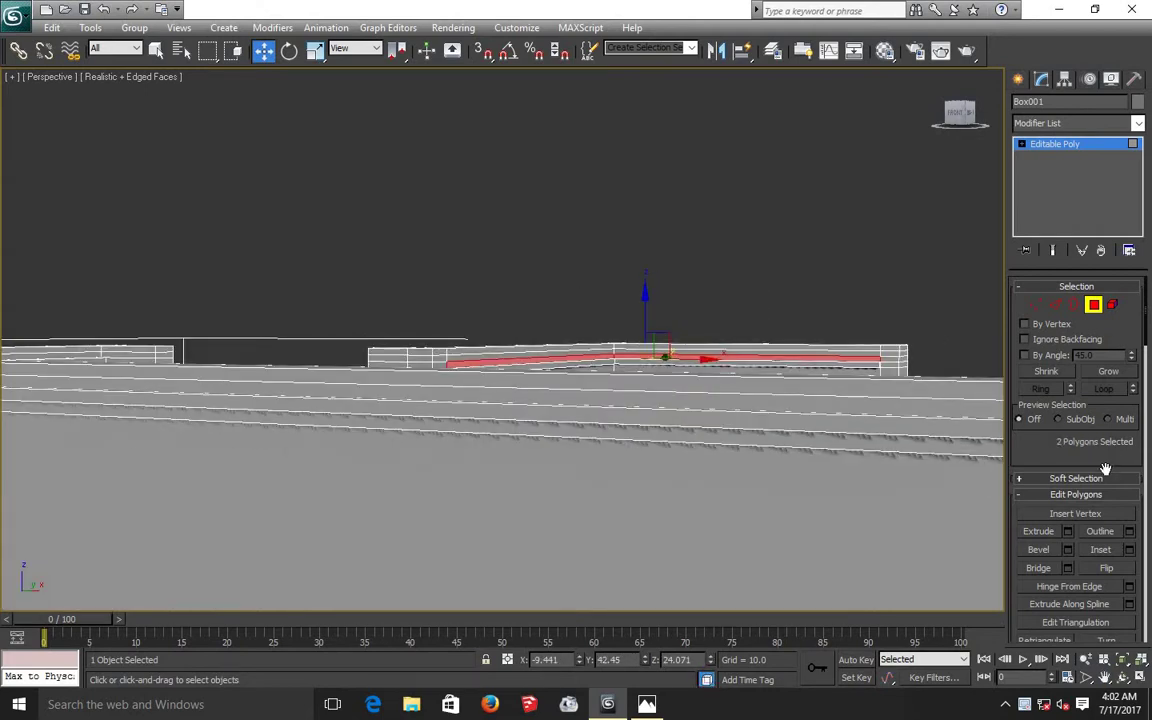
{"action": "left_click", "coordinate": [1068, 532]}
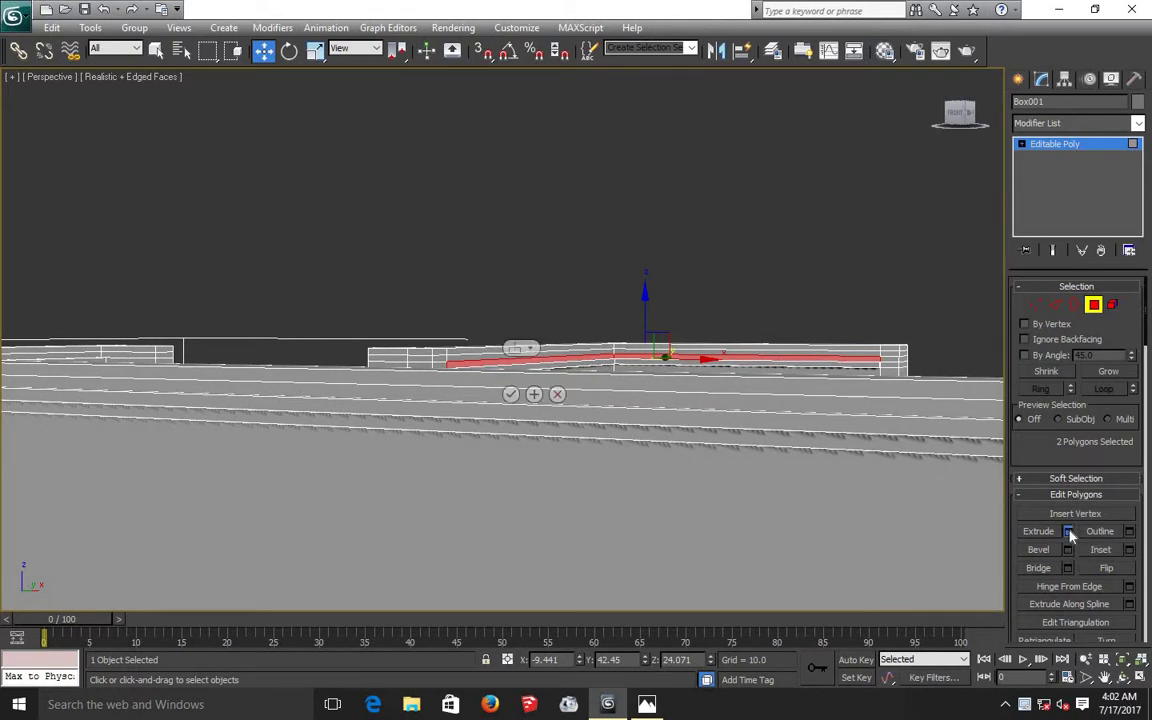
{"action": "left_click", "coordinate": [512, 403]}
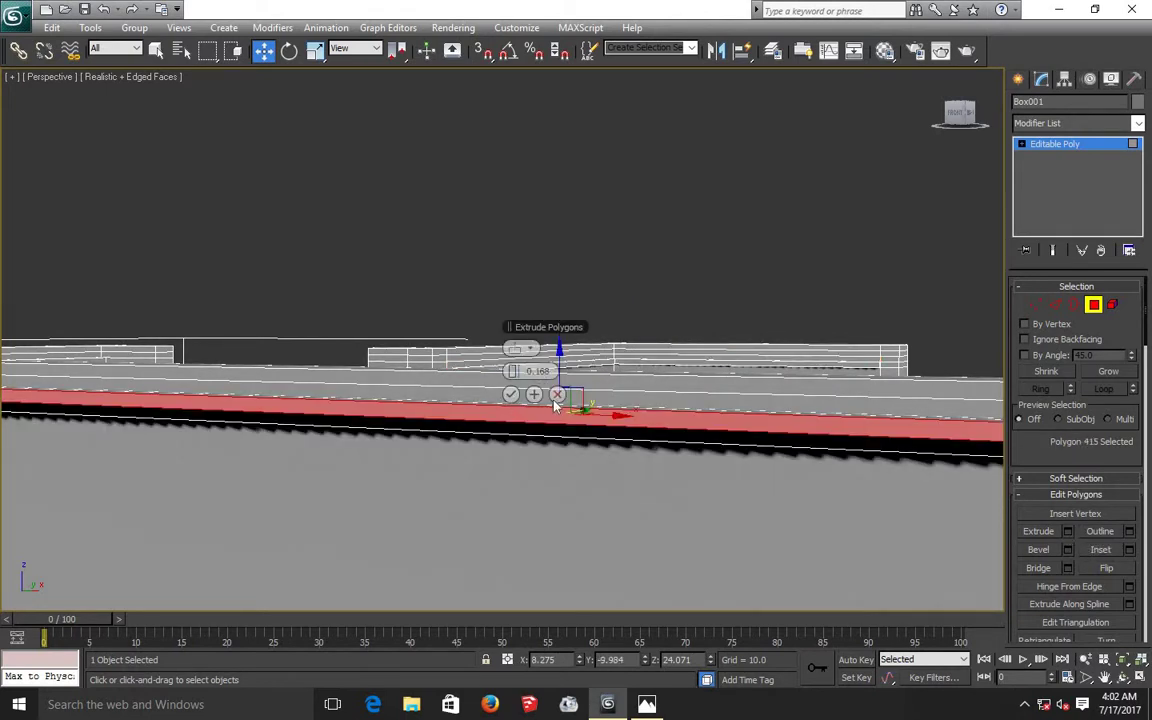
{"action": "left_click", "coordinate": [557, 394]}
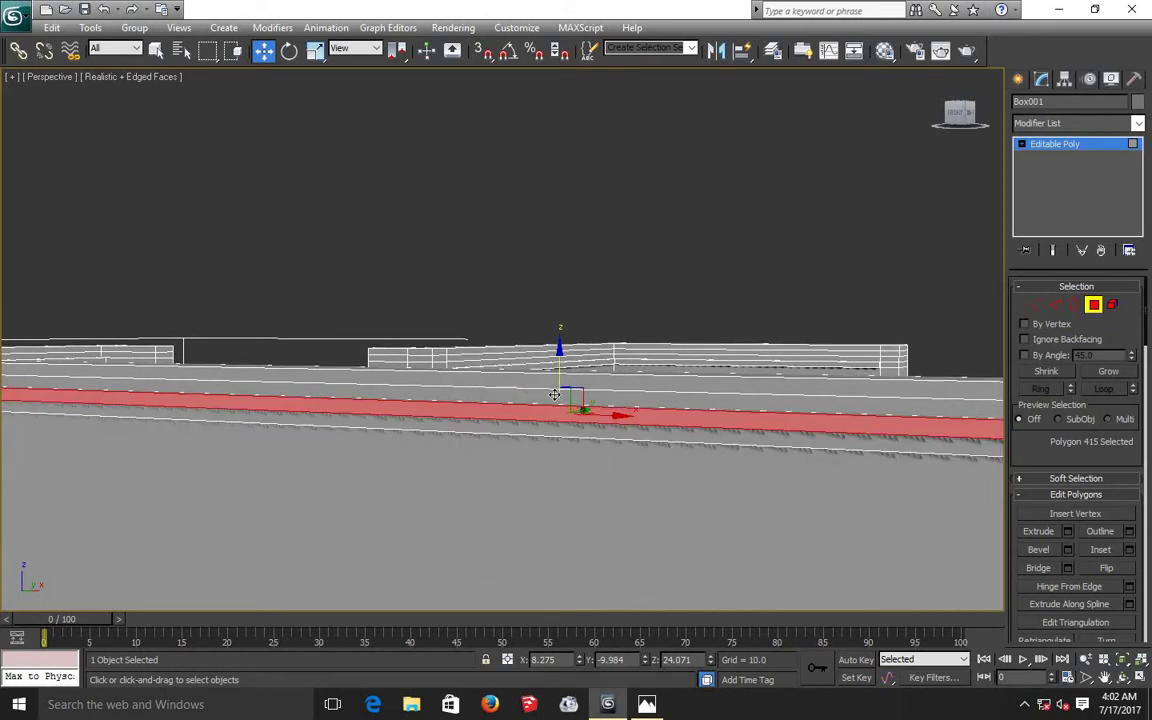
{"action": "left_click", "coordinate": [548, 268]}
{"action": "key", "text": "ctrl+z"}
{"action": "key", "text": "ctrl+z"}
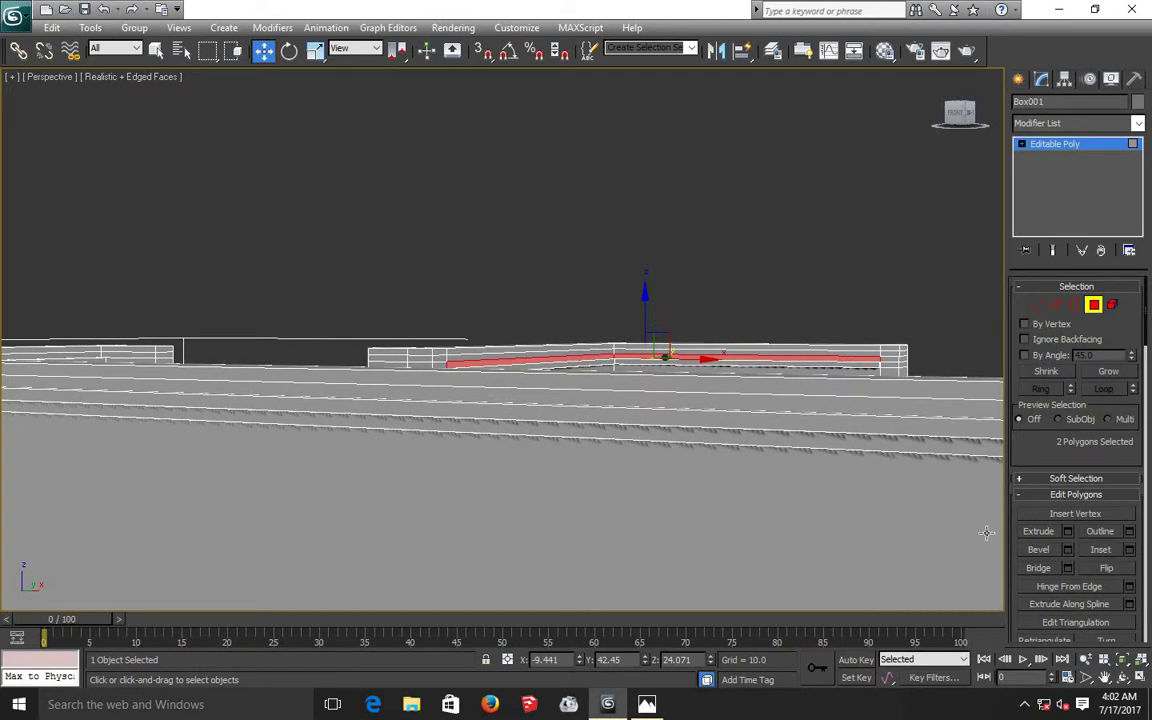
{"action": "left_click", "coordinate": [1067, 533]}
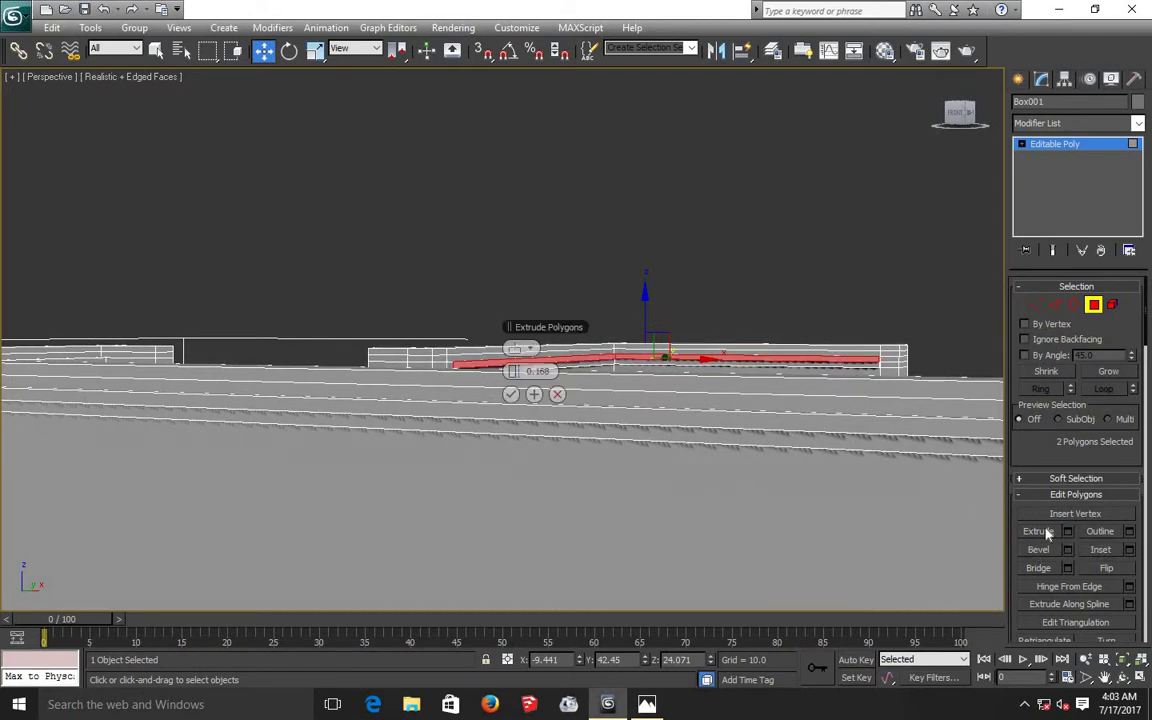
{"action": "left_click", "coordinate": [511, 395]}
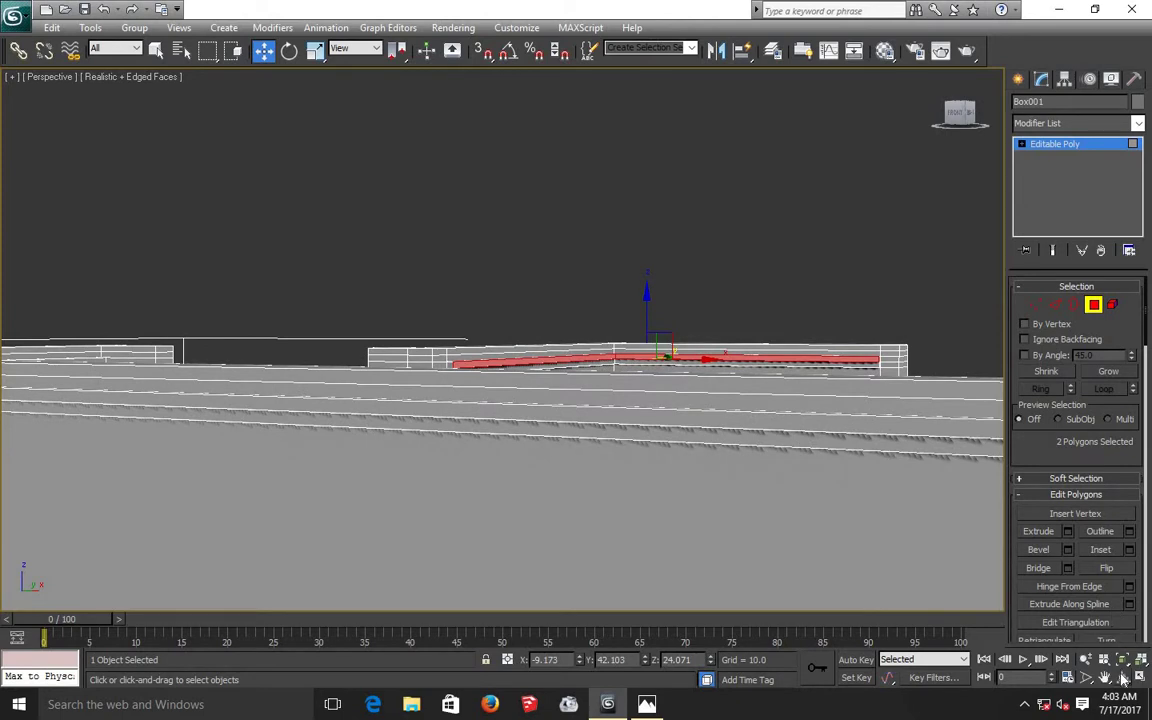
{"action": "left_click", "coordinate": [1122, 677]}
- Orbit to look down on the walls and nudge the view slightly left
{"action": "mouse_move", "coordinate": [545, 340]}
{"action": "left_mouse_down"}
{"action": "mouse_move", "coordinate": [625, 391]}
{"action": "mouse_move", "coordinate": [599, 404]}
{"action": "mouse_move", "coordinate": [548, 388]}
{"action": "mouse_move", "coordinate": [524, 404]}
{"action": "mouse_move", "coordinate": [591, 442]}
{"action": "mouse_move", "coordinate": [635, 442]}
{"action": "mouse_move", "coordinate": [664, 404]}
{"action": "mouse_move", "coordinate": [713, 444]}
{"action": "left_mouse_up"}
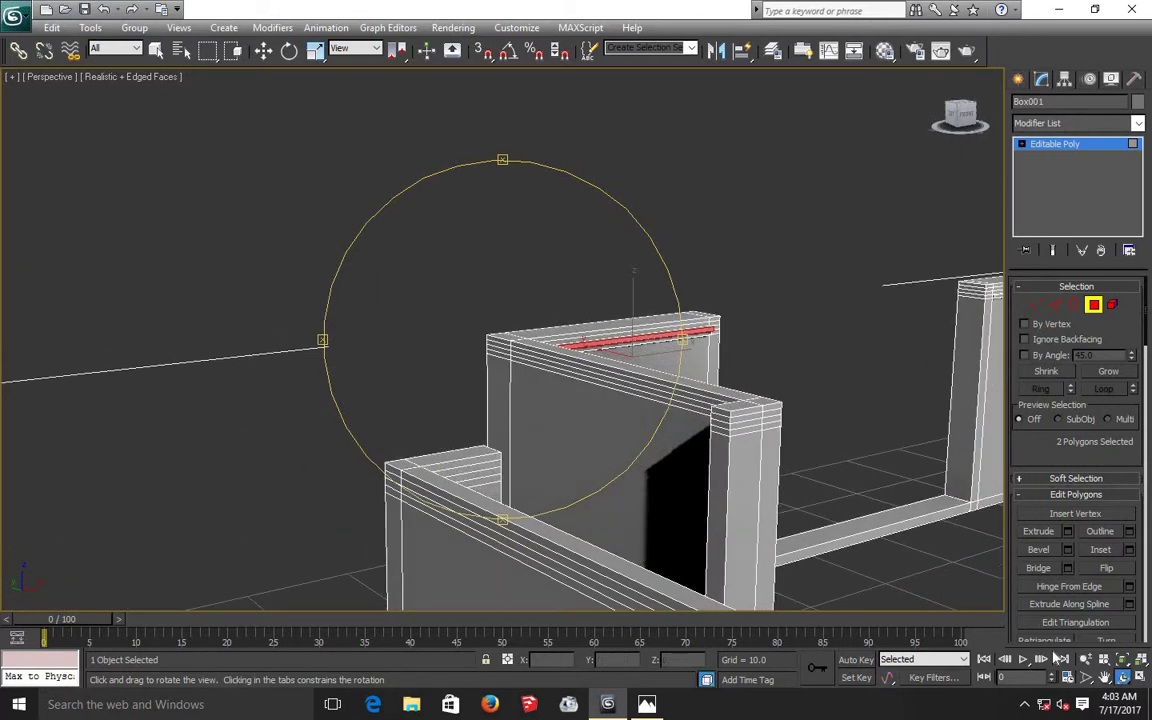
{"action": "left_click", "coordinate": [1104, 677]}
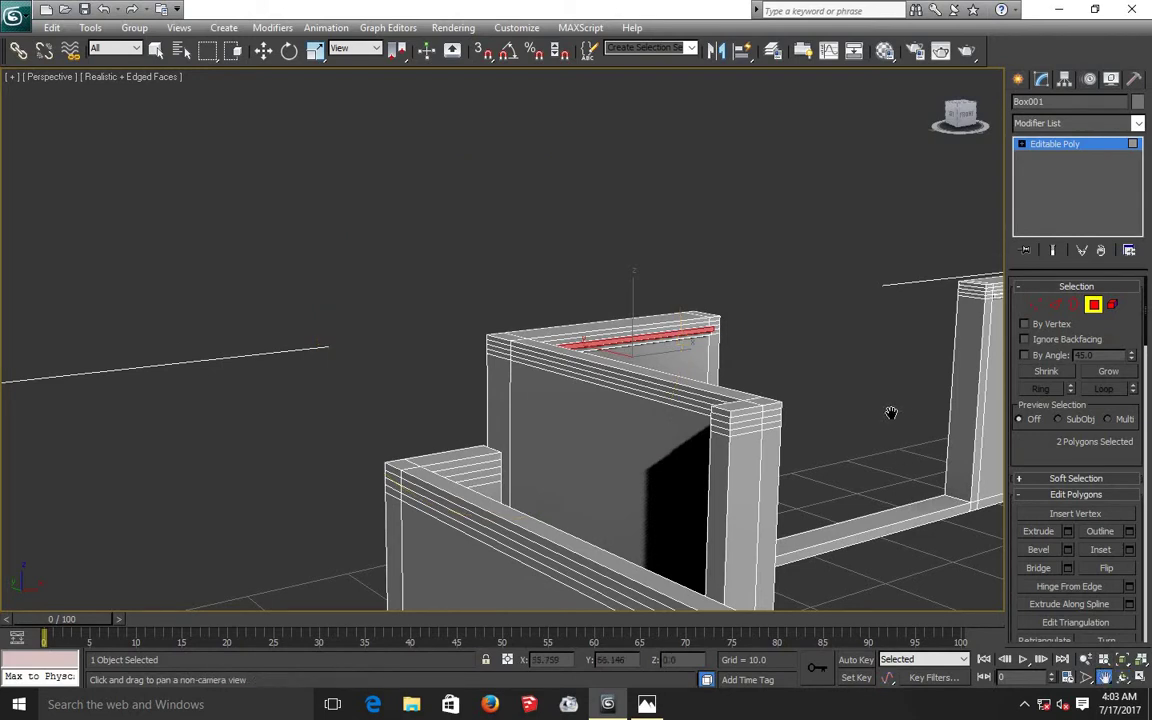
{"action": "left_click_drag", "start_coordinate": [298, 442], "coordinate": [293, 440]}
{"action": "scroll", "coordinate": [760, 410], "scroll_direction": "down", "scroll_amount": 1}
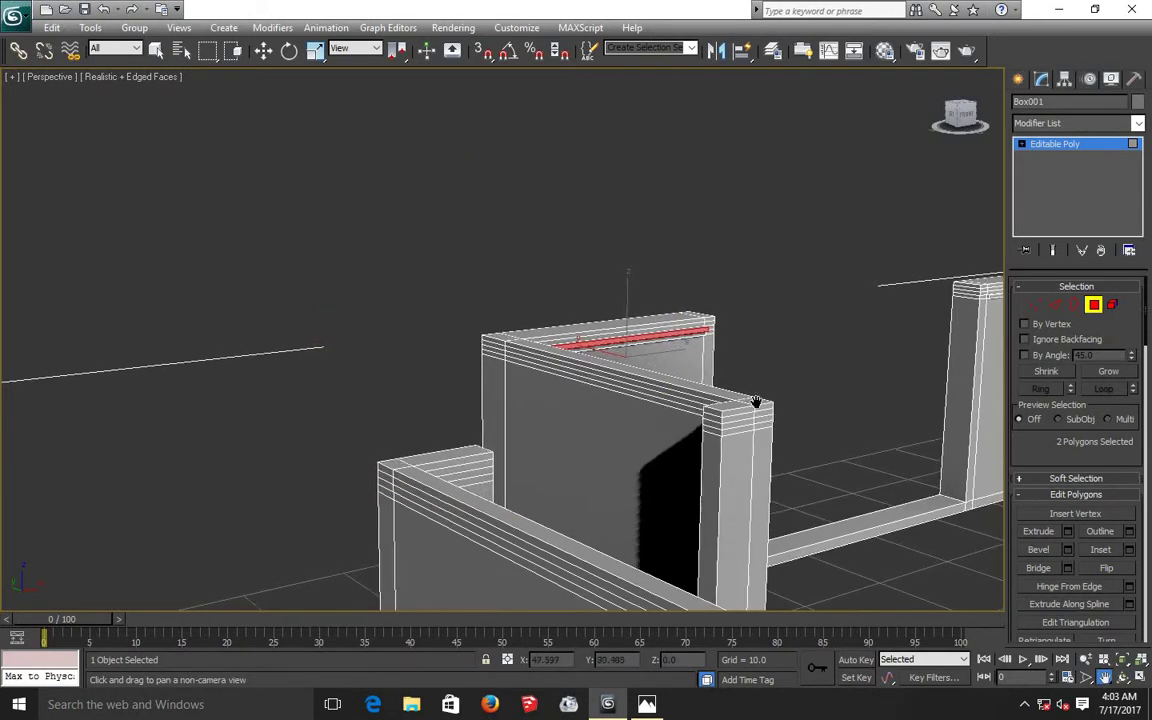
{"action": "scroll", "coordinate": [755, 402], "scroll_direction": "down", "scroll_amount": 2}
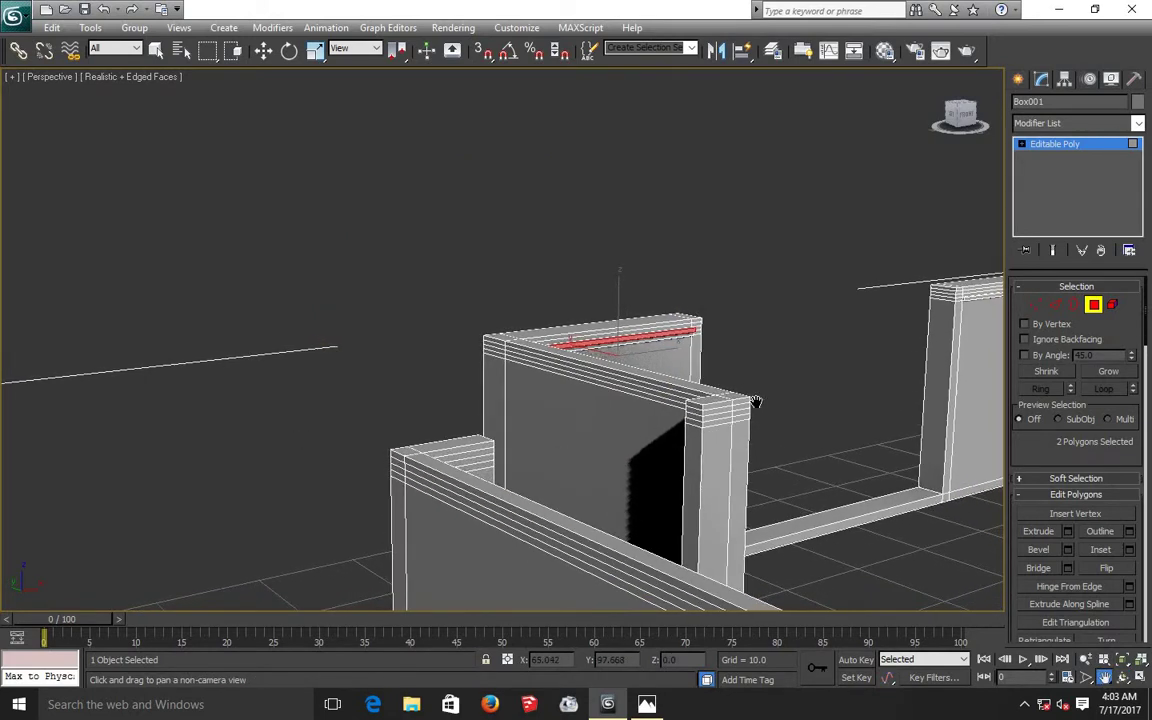
{"action": "scroll", "coordinate": [755, 402], "scroll_direction": "down", "scroll_amount": 1}
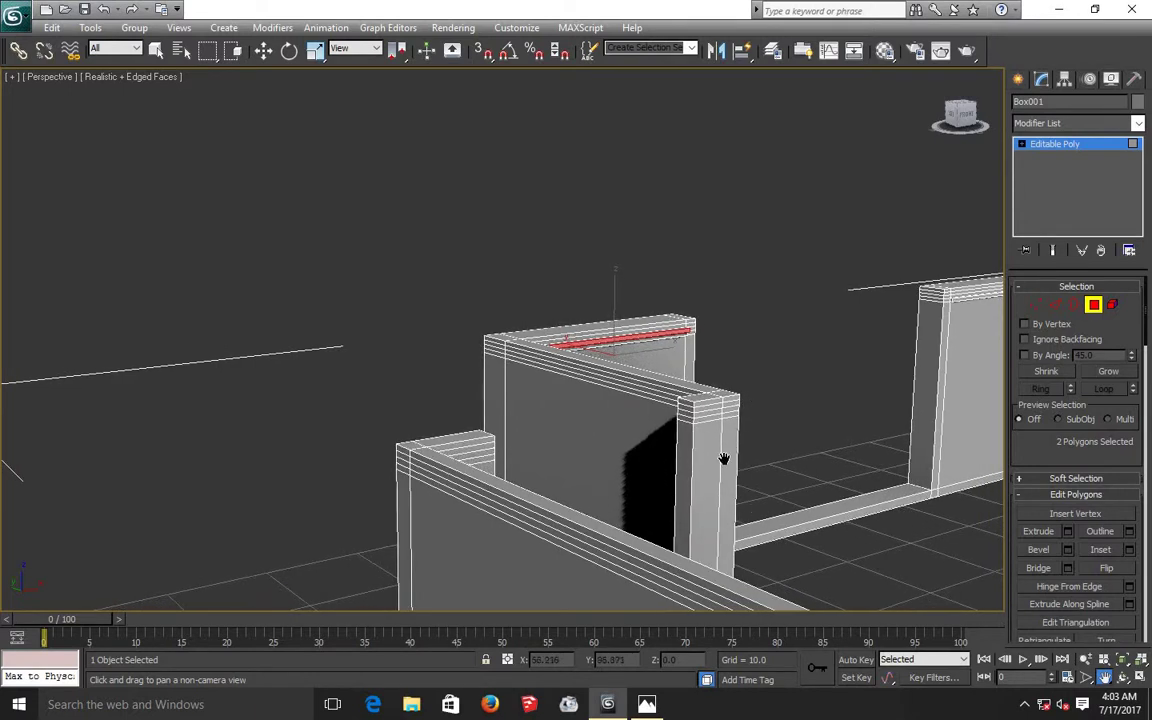
{"action": "middle_click_drag", "start_coordinate": [316, 429], "coordinate": [162, 429]}
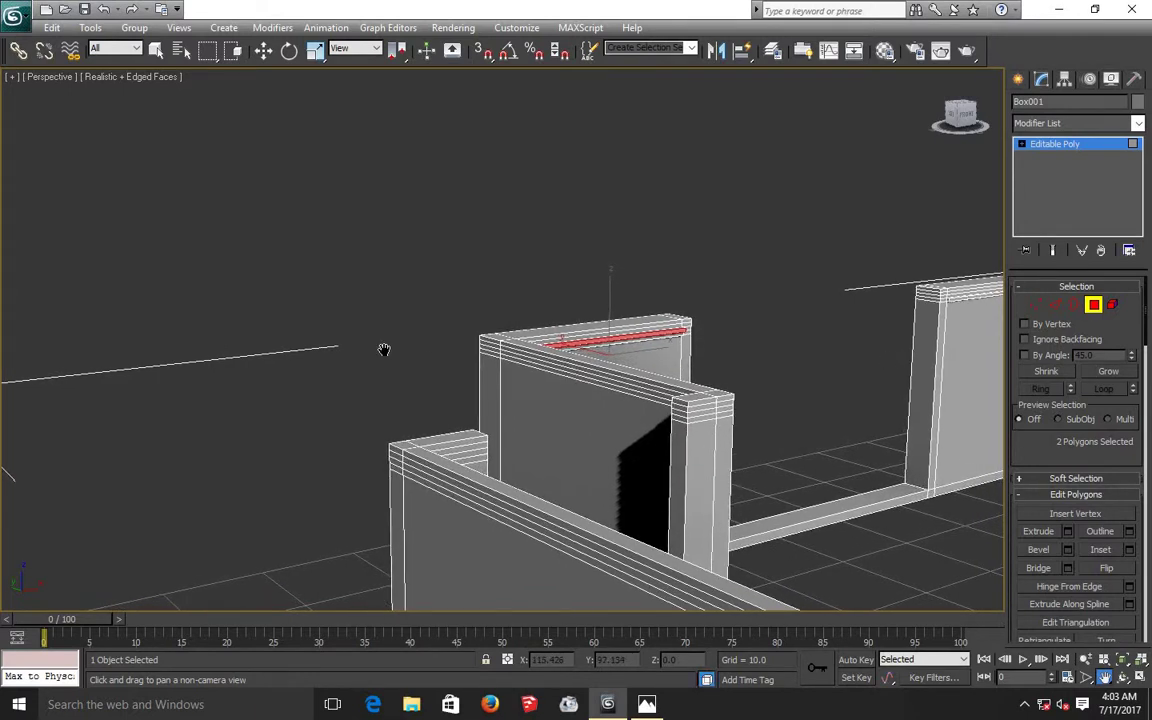
{"action": "middle_click_drag", "start_coordinate": [384, 349], "coordinate": [372, 349]}
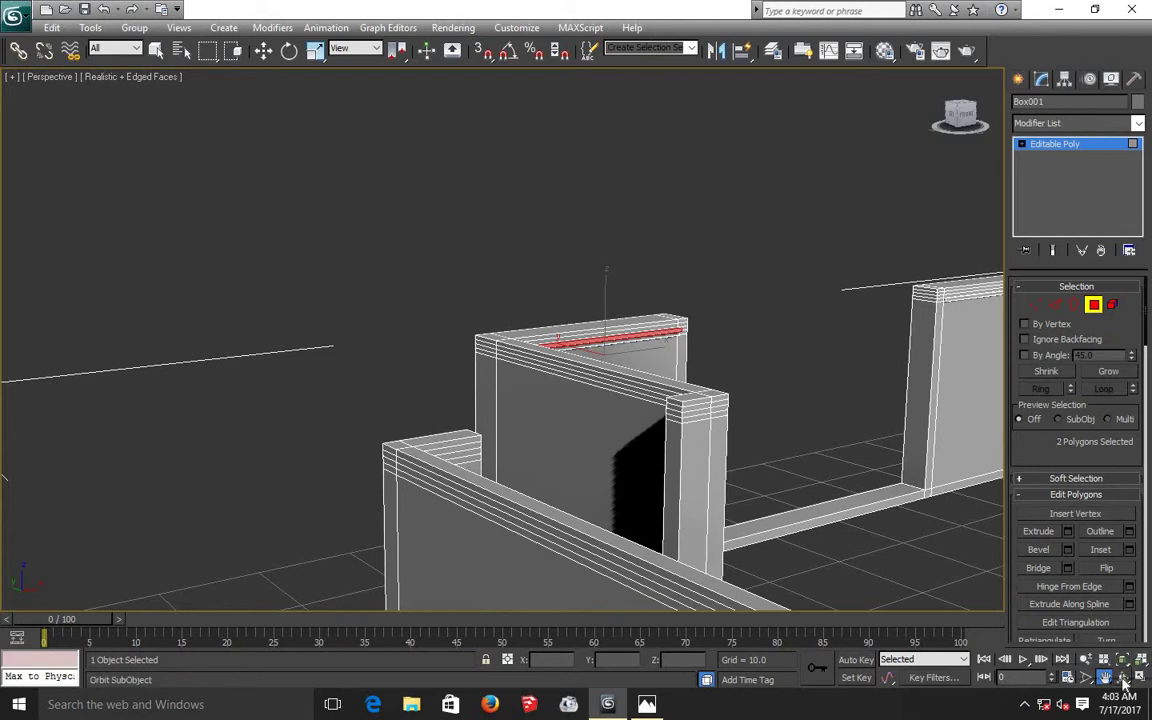
- Zoom in on the new extruded strip and pan to frame the whole wall top and corner
{"action": "left_click", "coordinate": [1104, 659]}
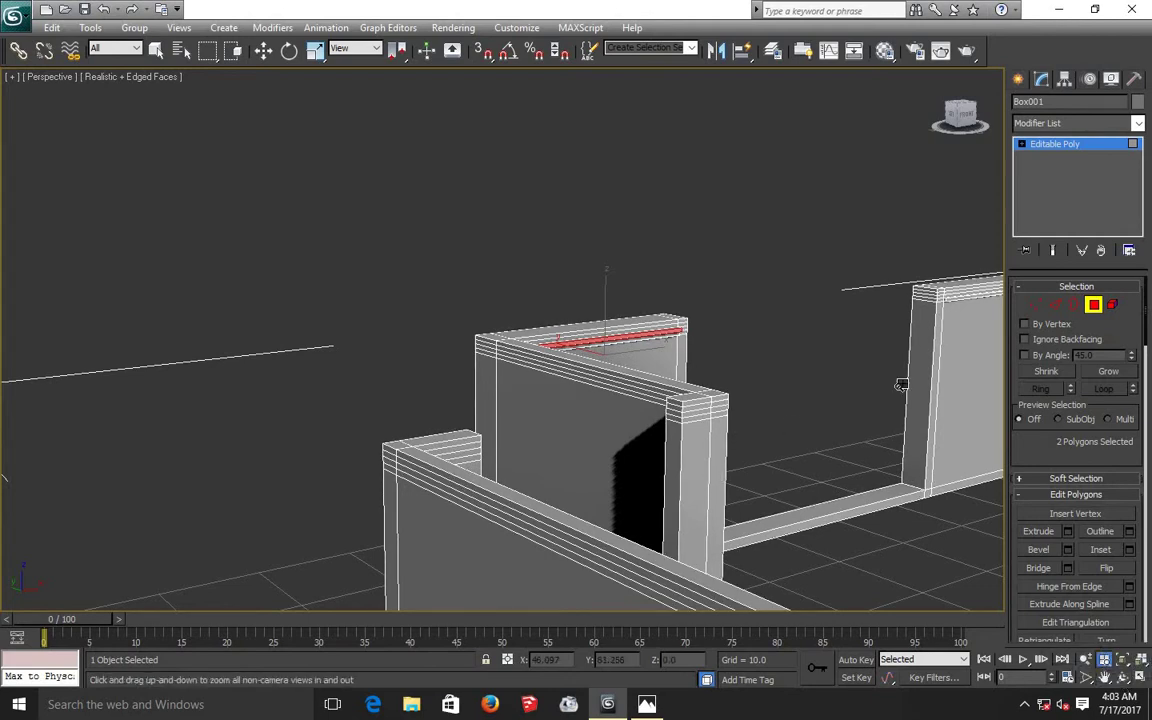
{"action": "mouse_move", "coordinate": [900, 380]}
{"action": "left_mouse_down"}
{"action": "mouse_move", "coordinate": [866, 411]}
{"action": "mouse_move", "coordinate": [887, 391]}
{"action": "mouse_move", "coordinate": [875, 323]}
{"action": "mouse_move", "coordinate": [807, 383]}
{"action": "mouse_move", "coordinate": [830, 334]}
{"action": "mouse_move", "coordinate": [1065, 577]}
{"action": "left_mouse_up"}
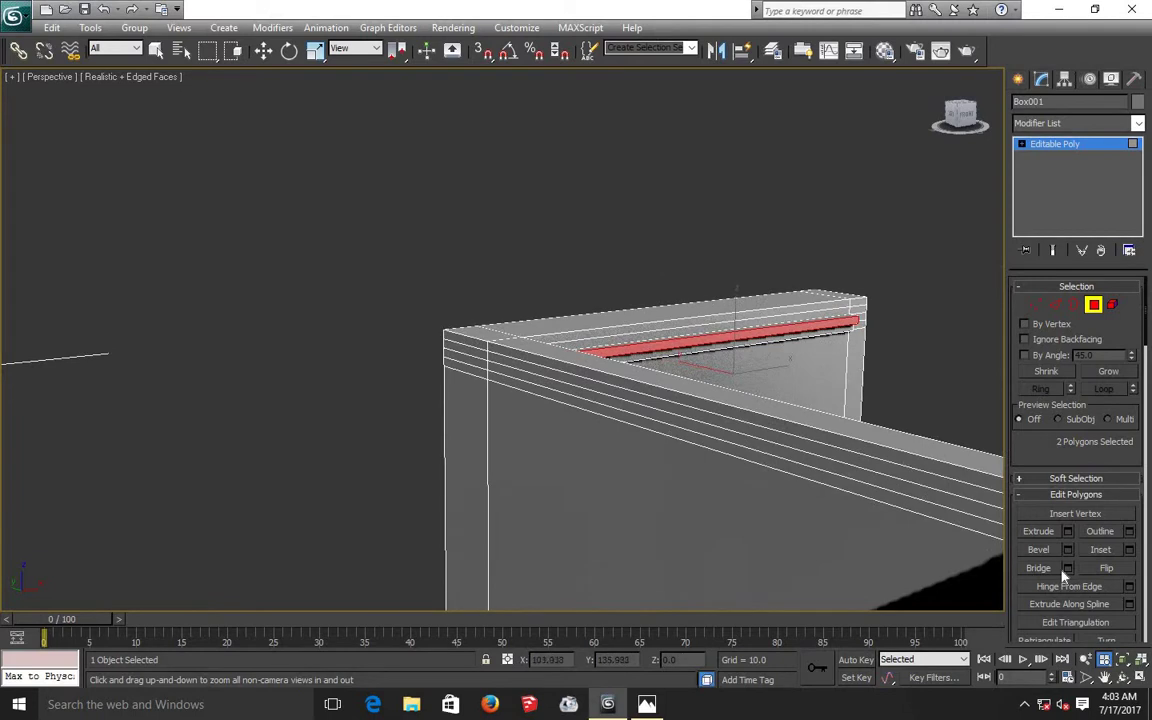
{"action": "left_click", "coordinate": [1104, 677]}
{"action": "mouse_move", "coordinate": [568, 473]}
{"action": "left_mouse_down"}
{"action": "mouse_move", "coordinate": [406, 483]}
{"action": "mouse_move", "coordinate": [480, 486]}
{"action": "left_mouse_up"}
{"action": "left_click_drag", "start_coordinate": [815, 414], "coordinate": [406, 445]}
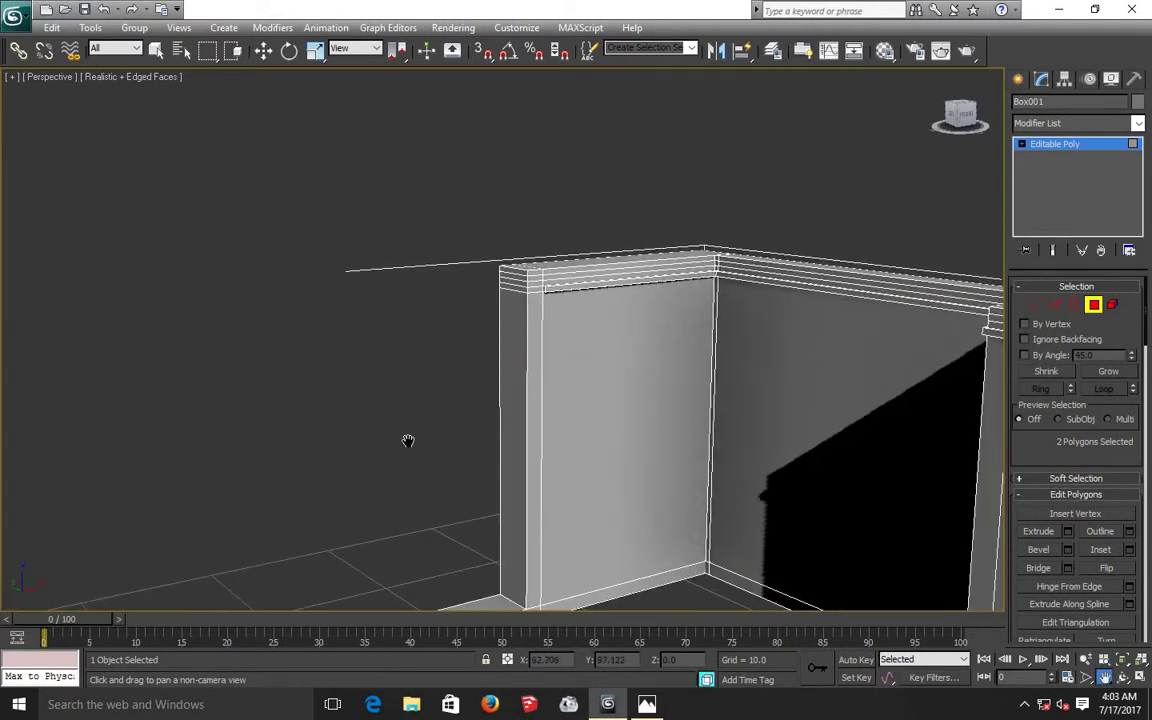
{"action": "scroll", "coordinate": [717, 298], "scroll_direction": "up", "scroll_amount": 2}
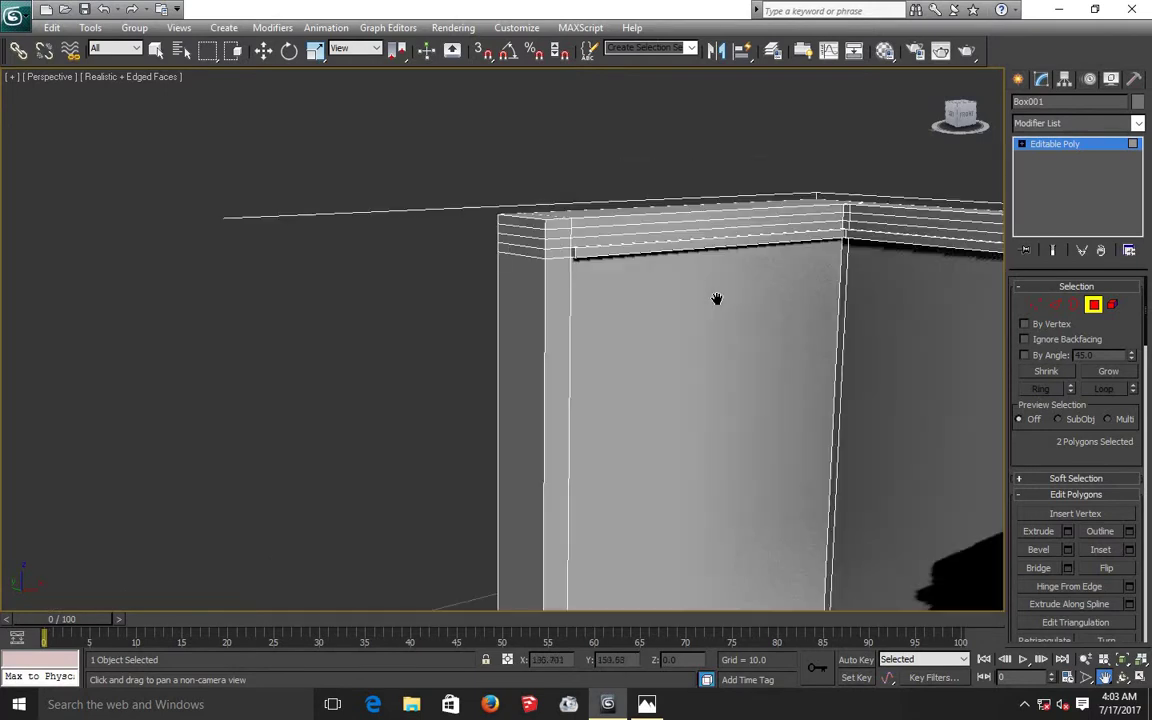
{"action": "scroll", "coordinate": [651, 386], "scroll_direction": "down", "scroll_amount": 3}
{"action": "mouse_move", "coordinate": [589, 460]}
{"action": "left_mouse_down"}
{"action": "mouse_move", "coordinate": [597, 419]}
{"action": "mouse_move", "coordinate": [549, 408]}
{"action": "left_mouse_up"}
- Select the thin strip under the top trim plus the corner and right-wall strip faces
{"action": "left_click", "coordinate": [263, 52]}
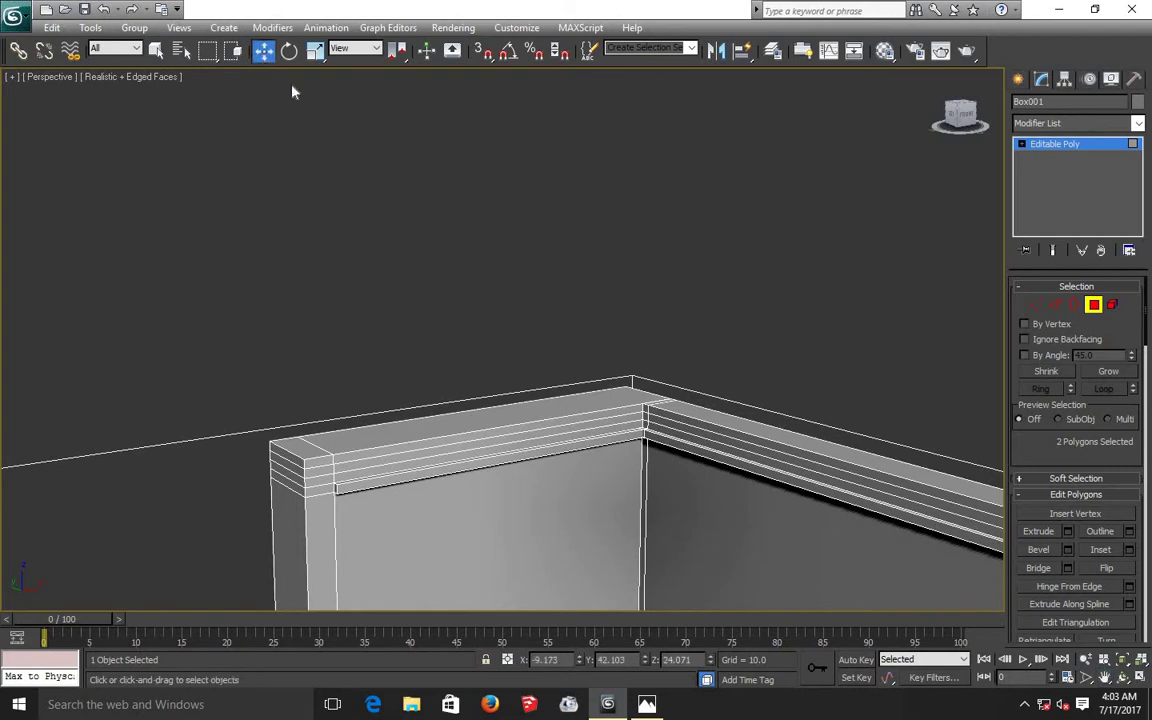
{"action": "left_click", "coordinate": [372, 474]}
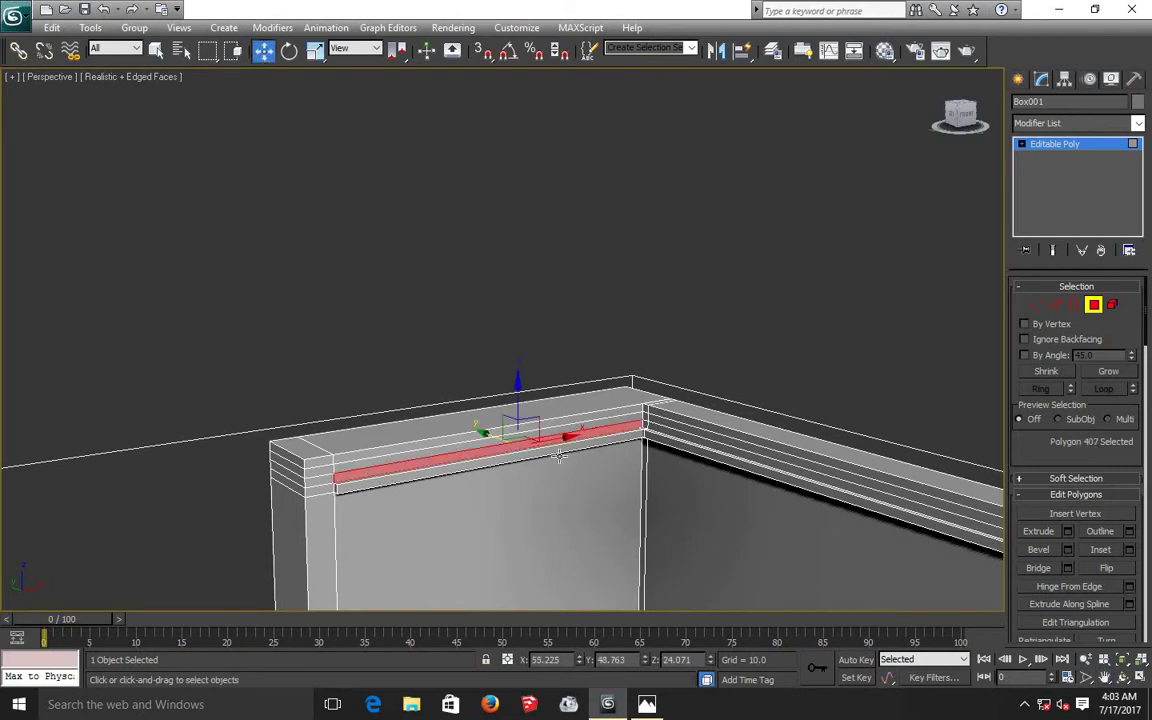
{"action": "left_click", "coordinate": [650, 425], "text": "ctrl"}
{"action": "left_click", "coordinate": [653, 428], "text": "ctrl"}
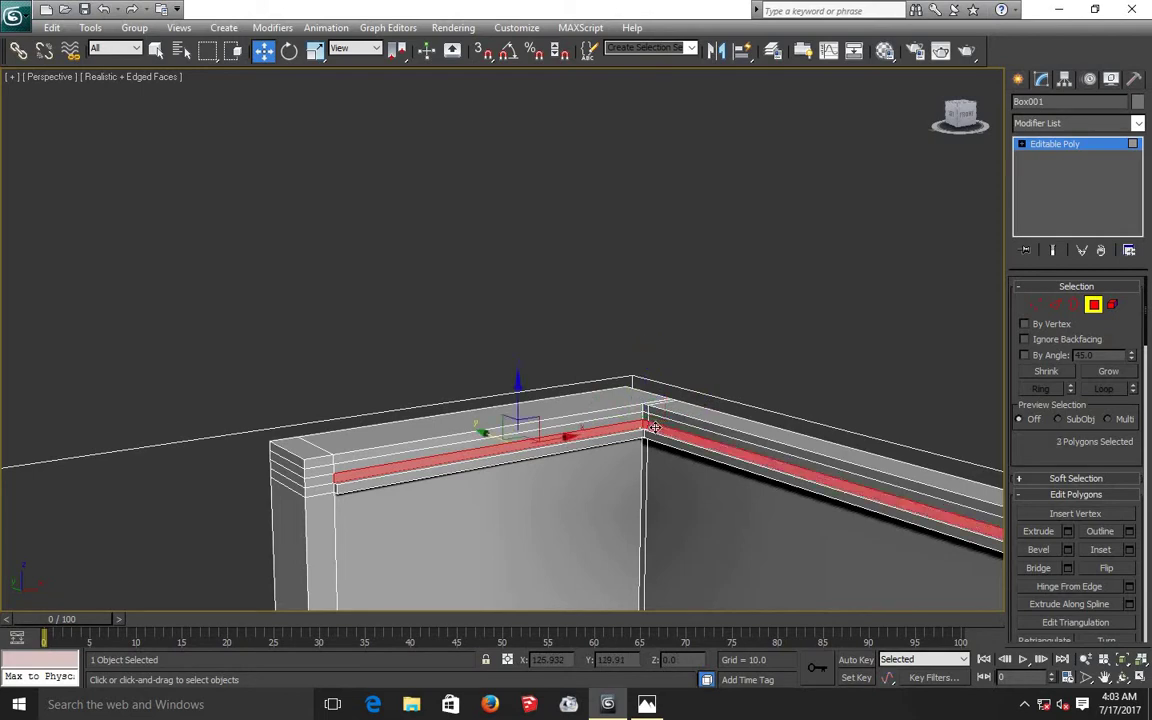
{"action": "scroll", "coordinate": [653, 428], "scroll_direction": "down", "scroll_amount": 5}
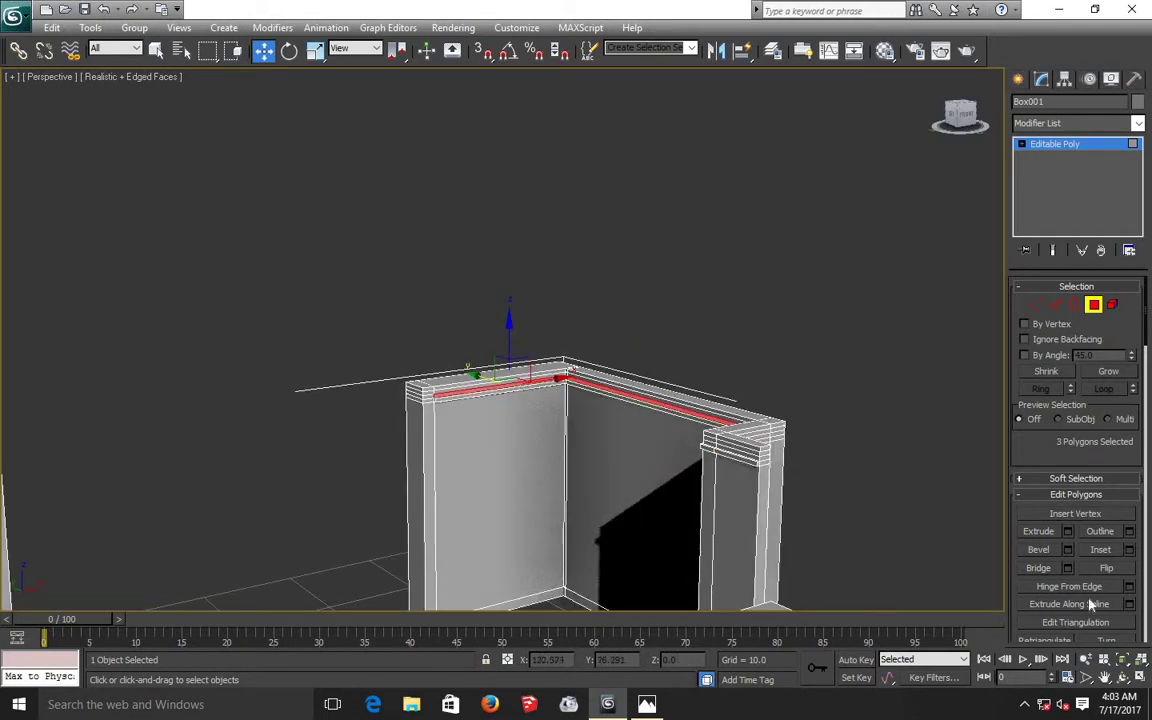
- Reframe the wall corner and add the angled corner strips and right wall's strip to the selection
{"action": "left_click", "coordinate": [1122, 677]}
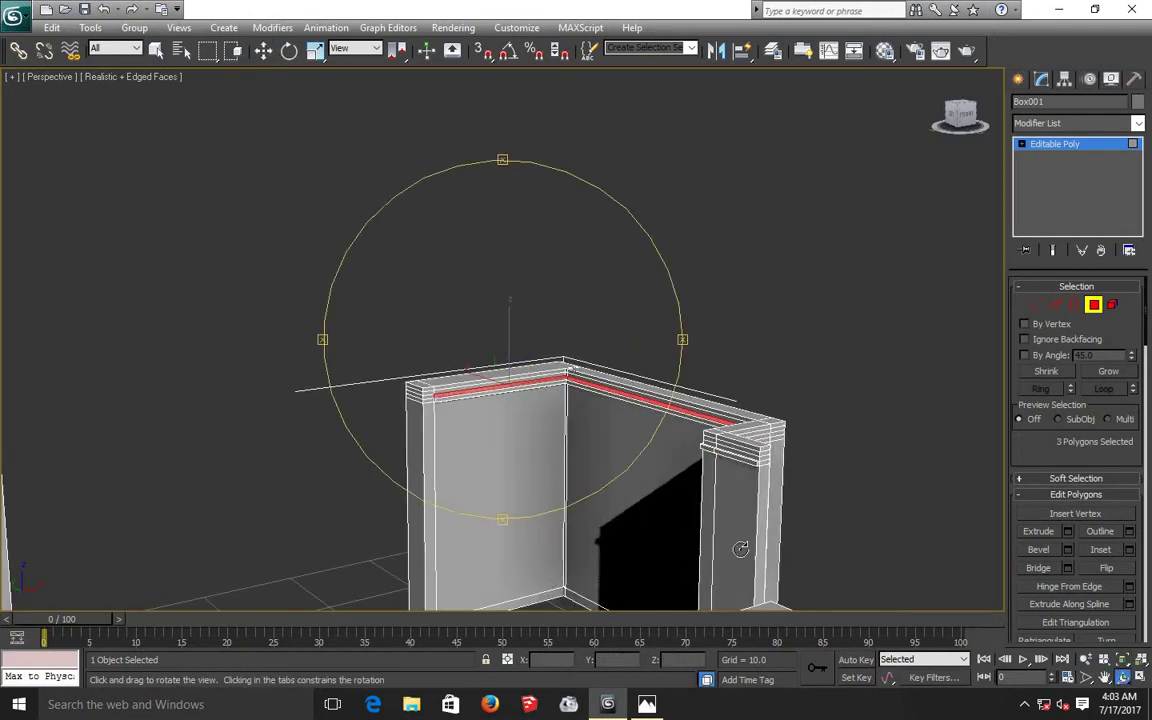
{"action": "left_click_drag", "start_coordinate": [609, 414], "coordinate": [722, 429]}
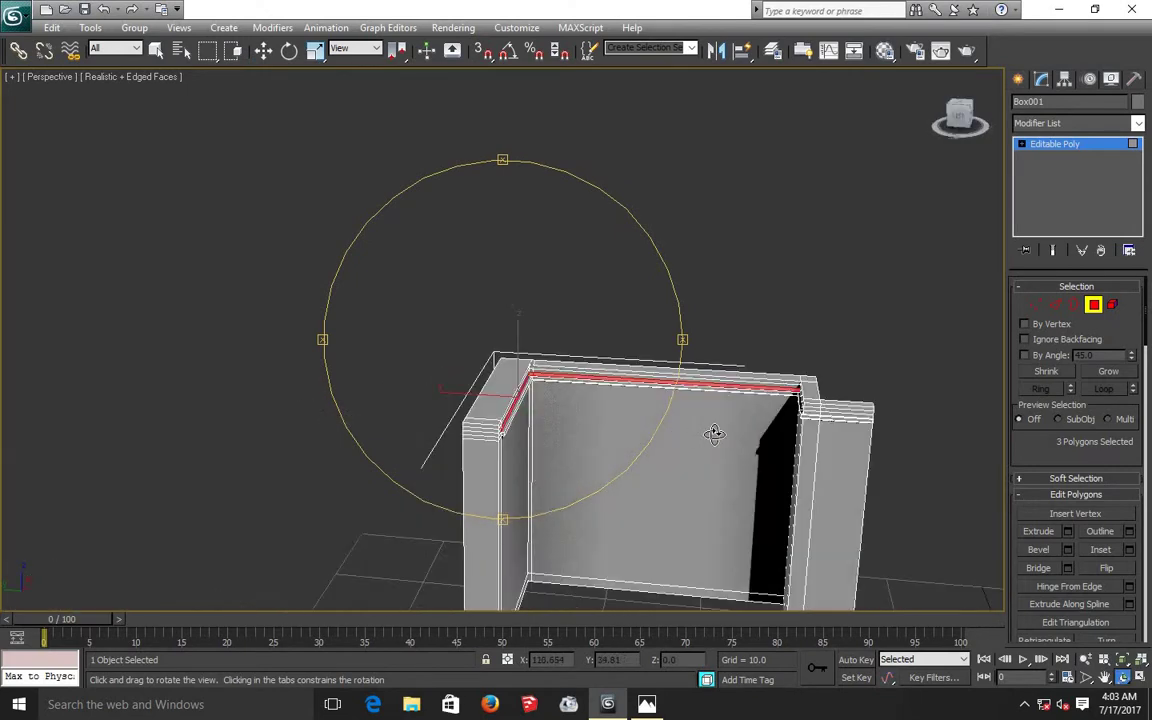
{"action": "left_click_drag", "start_coordinate": [743, 304], "coordinate": [757, 348]}
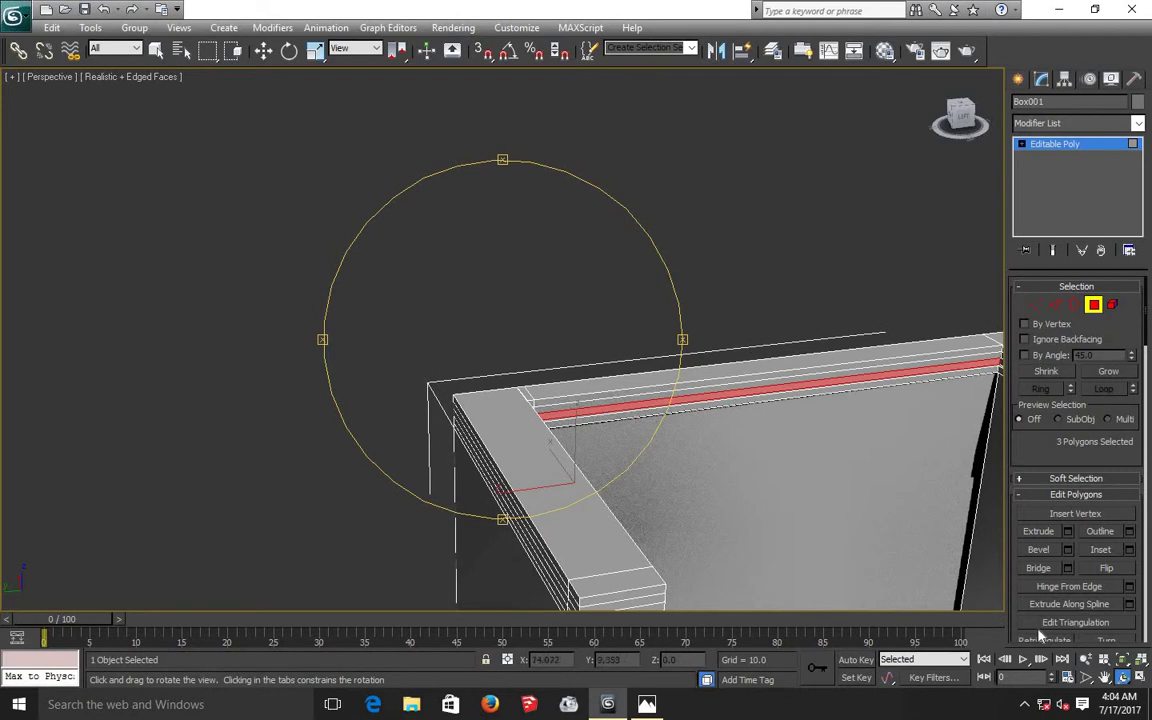
{"action": "left_click", "coordinate": [1105, 678]}
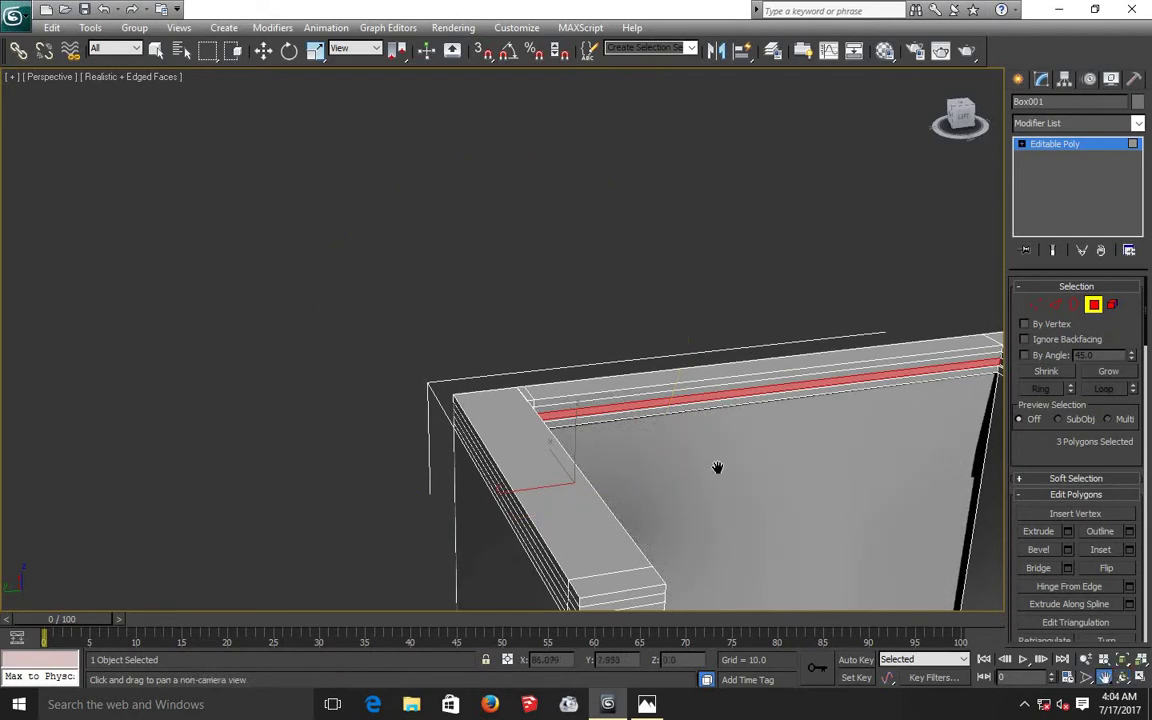
{"action": "mouse_move", "coordinate": [717, 468]}
{"action": "left_mouse_down"}
{"action": "mouse_move", "coordinate": [596, 460]}
{"action": "mouse_move", "coordinate": [637, 406]}
{"action": "left_mouse_up"}
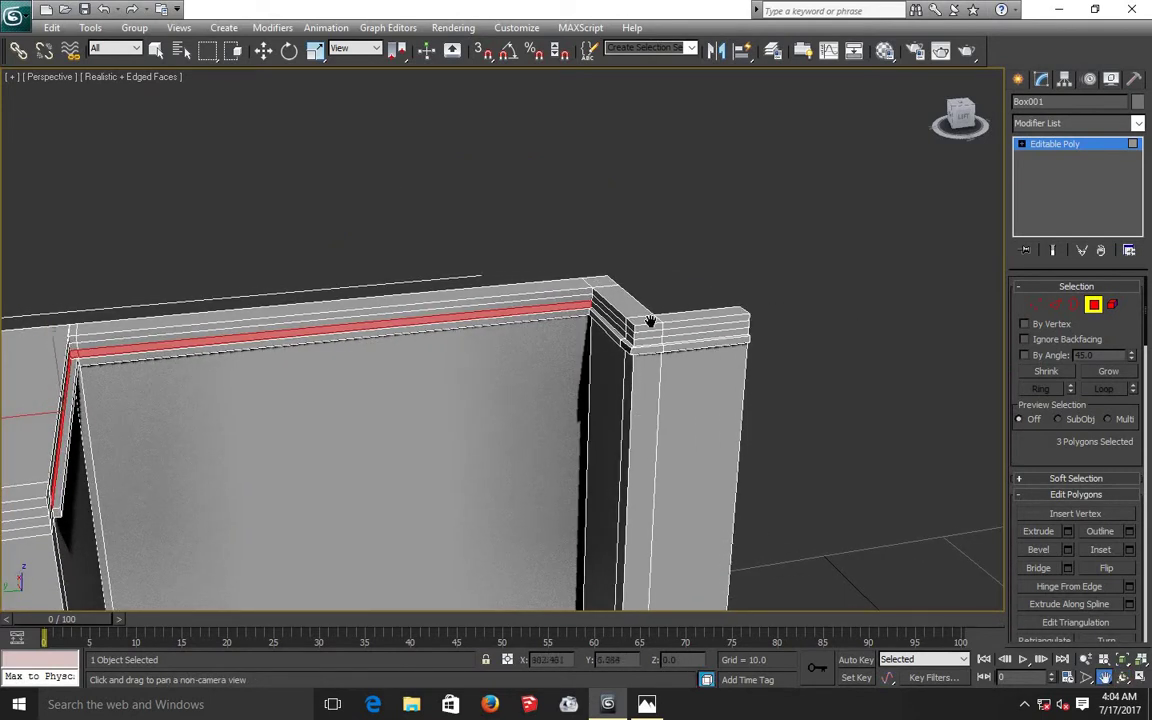
{"action": "scroll", "coordinate": [650, 321], "scroll_direction": "up", "scroll_amount": 2}
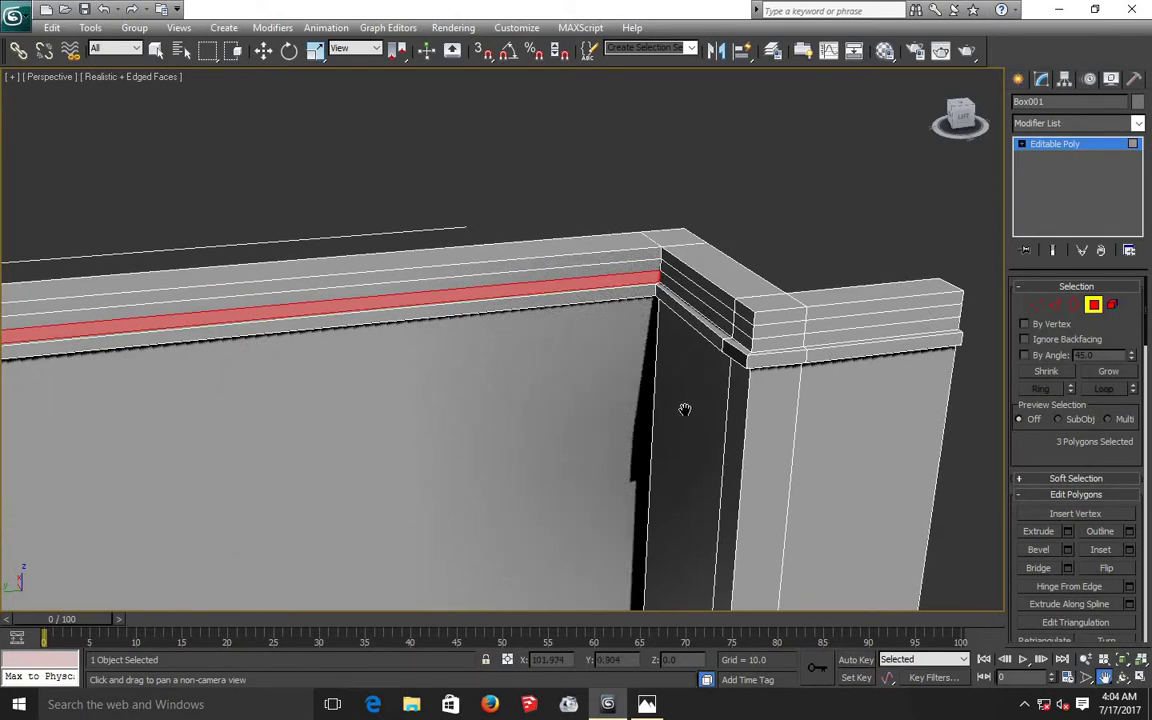
{"action": "left_click_drag", "start_coordinate": [685, 410], "coordinate": [663, 424]}
{"action": "left_click", "coordinate": [263, 52]}
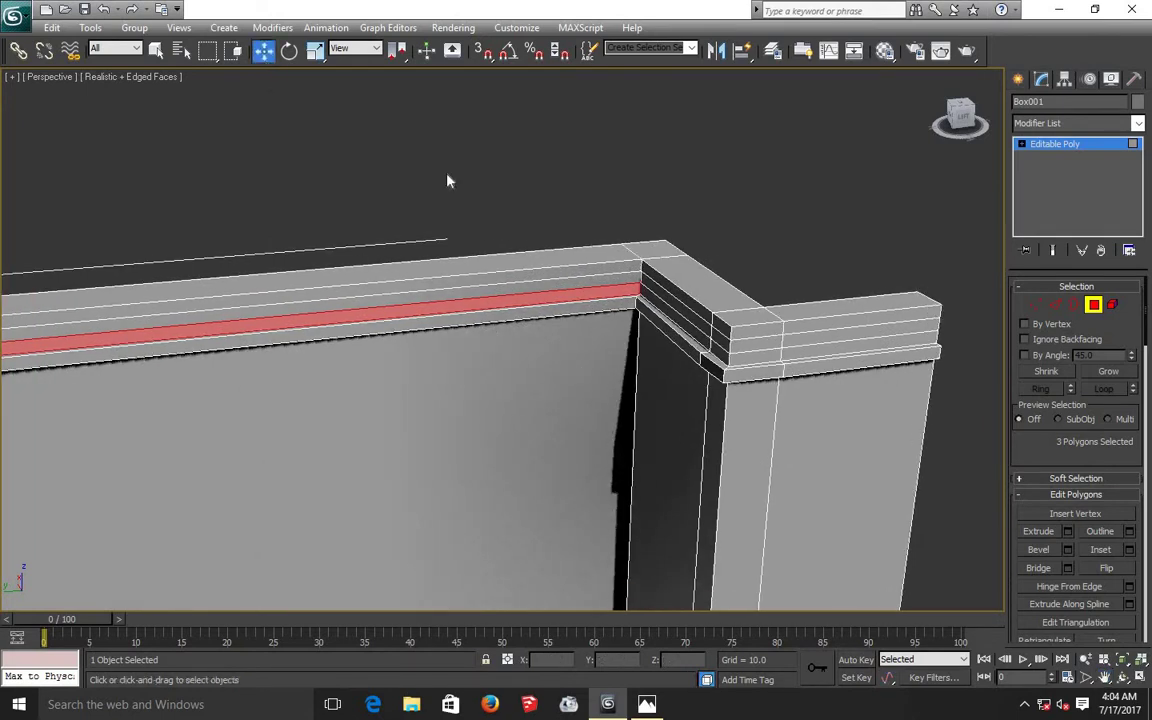
{"action": "left_click", "coordinate": [705, 342], "text": "ctrl"}
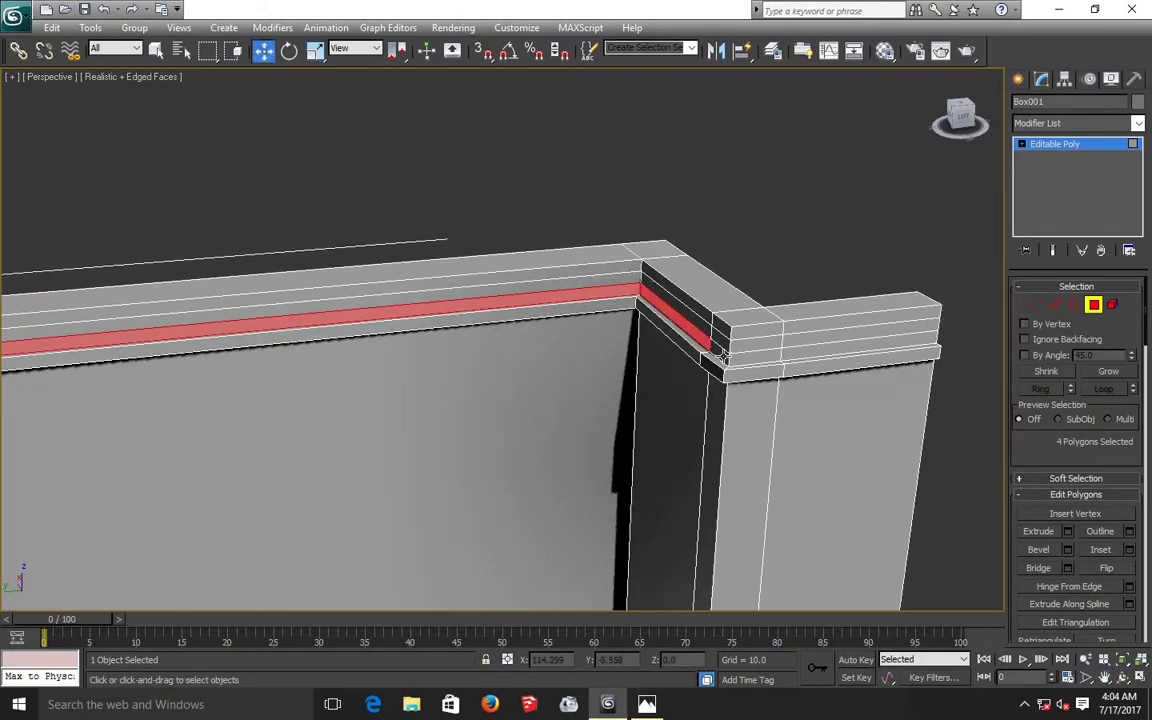
{"action": "left_click", "coordinate": [755, 357], "text": "ctrl"}
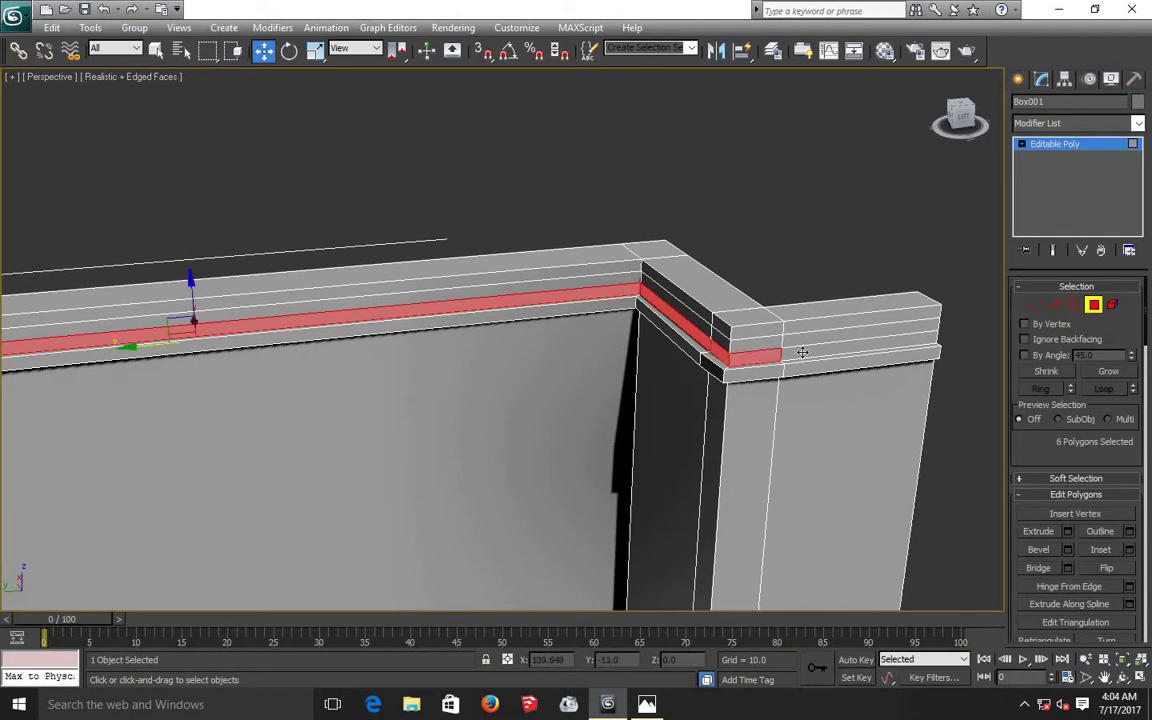
{"action": "left_click", "coordinate": [800, 352], "text": "ctrl"}
{"action": "scroll", "coordinate": [797, 352], "scroll_direction": "down", "scroll_amount": 5}
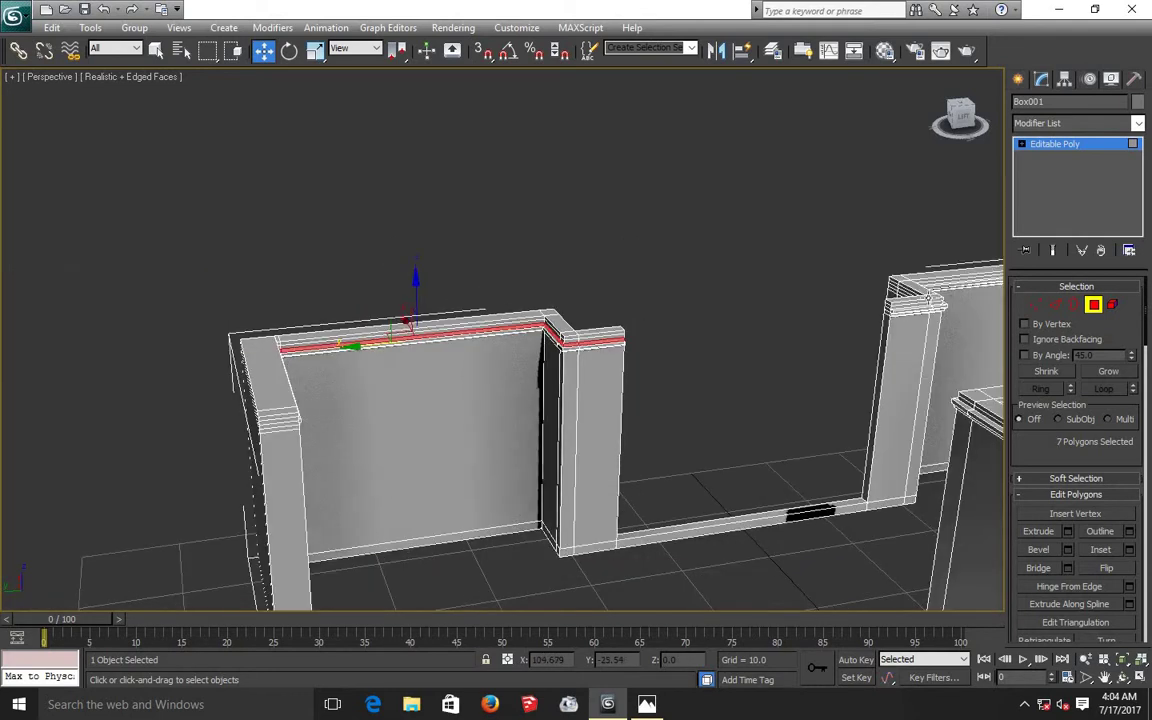
{"action": "scroll", "coordinate": [520, 332], "scroll_direction": "up", "scroll_amount": 1}
- Pan over to the red-topped far wall corner
{"action": "key", "text": "ctrl+p"}
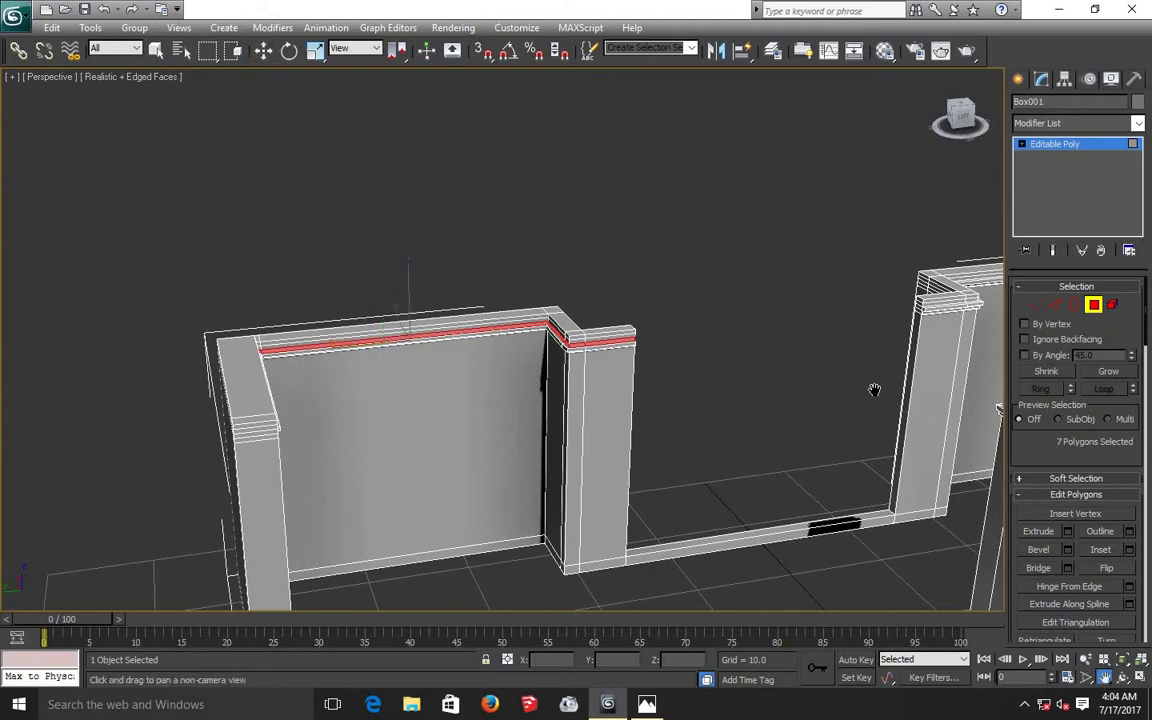
{"action": "left_click_drag", "start_coordinate": [733, 328], "coordinate": [383, 375]}
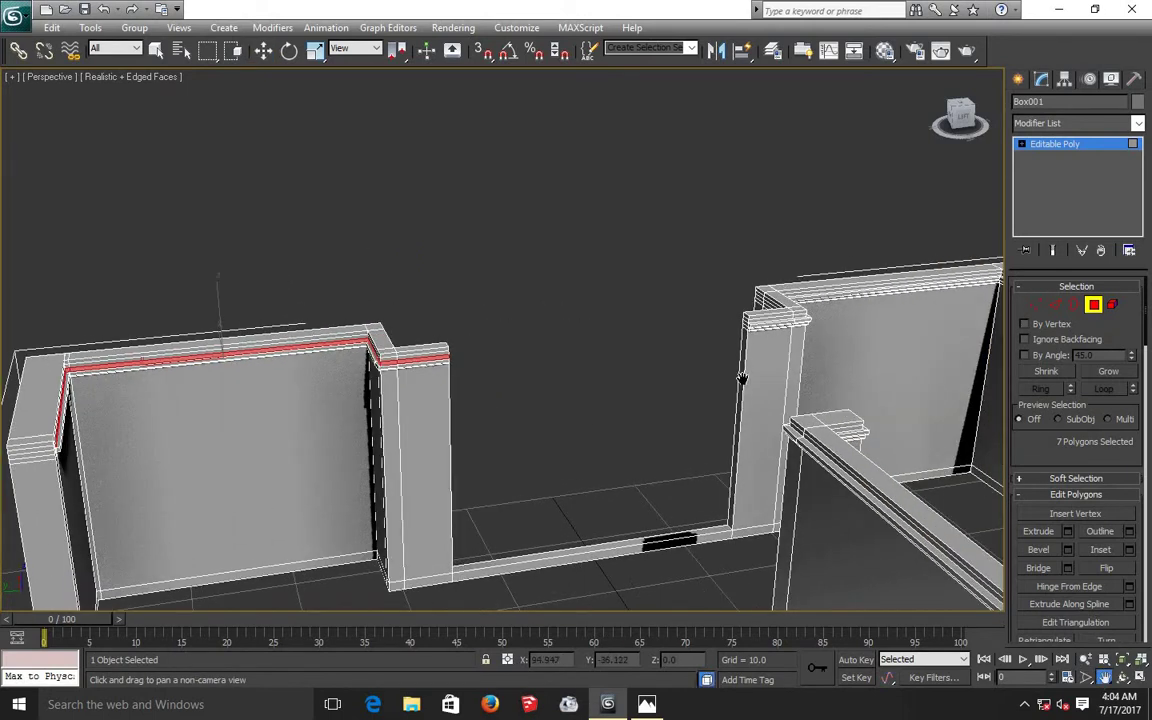
{"action": "scroll", "coordinate": [742, 378], "scroll_direction": "up", "scroll_amount": 2}
{"action": "left_click_drag", "start_coordinate": [900, 395], "coordinate": [432, 399]}
{"action": "scroll", "coordinate": [425, 400], "scroll_direction": "up", "scroll_amount": 3}
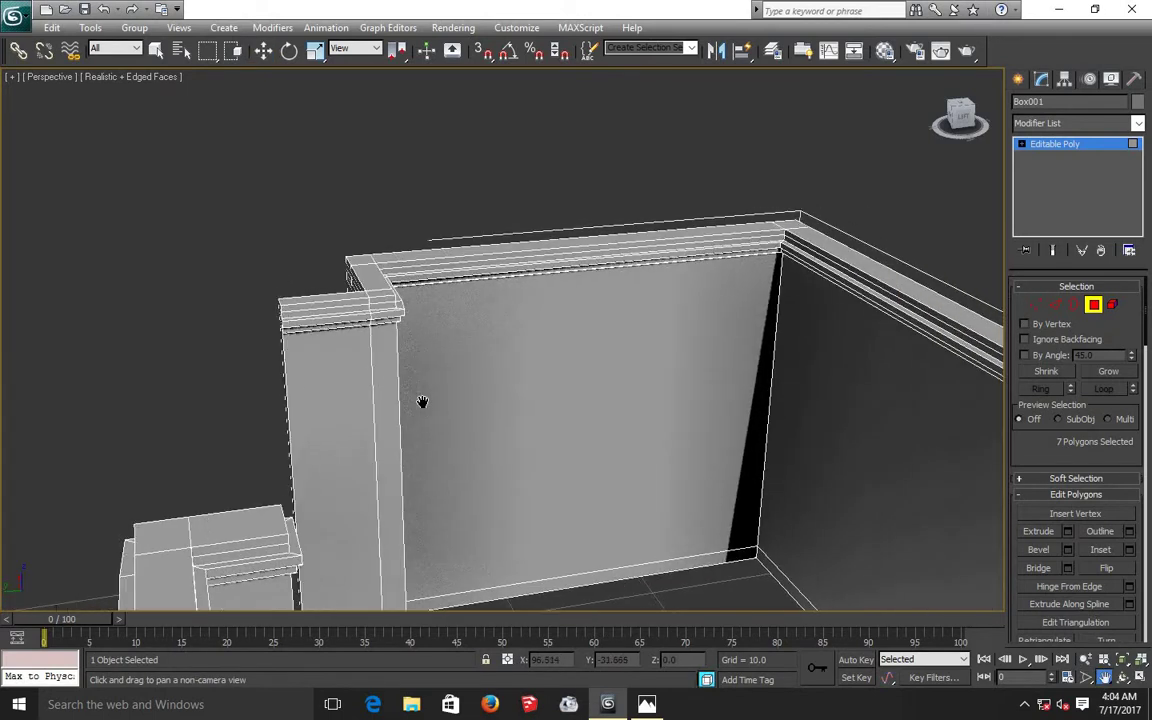
{"action": "scroll", "coordinate": [337, 327], "scroll_direction": "up", "scroll_amount": 2}
- Try selecting the pillar's top faces, then clear the selection and pan the ledge corner to centre
{"action": "scroll", "coordinate": [334, 329], "scroll_direction": "up", "scroll_amount": 3}
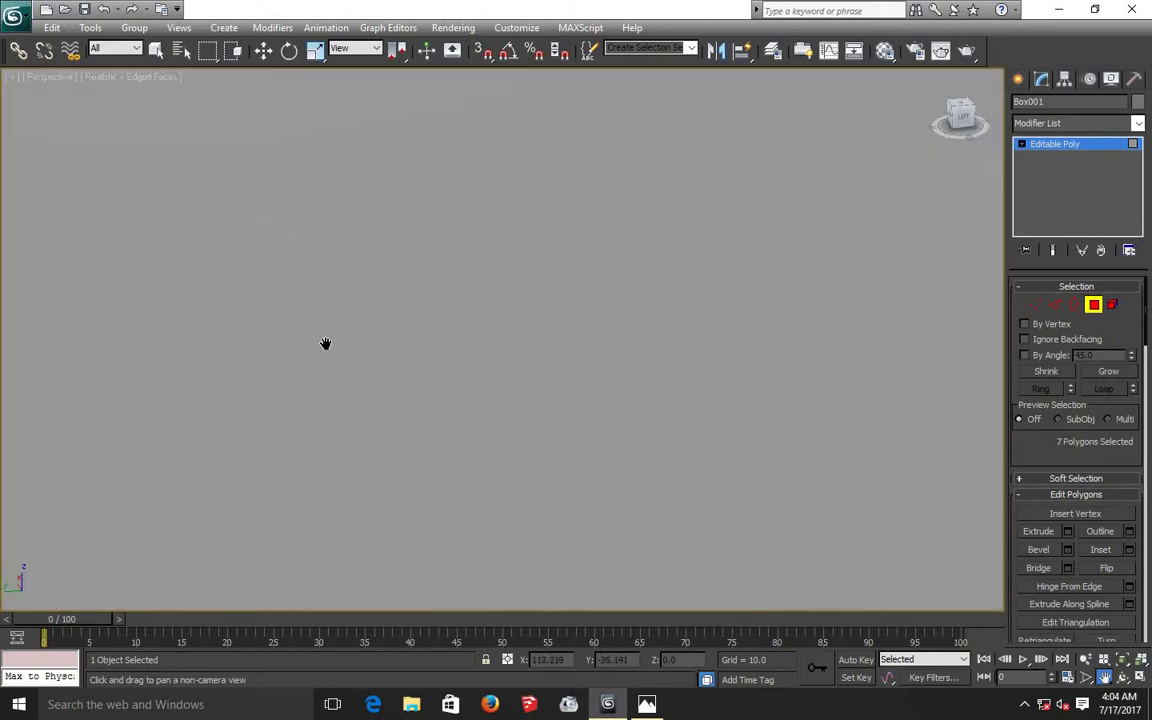
{"action": "scroll", "coordinate": [325, 343], "scroll_direction": "down", "scroll_amount": 6}
{"action": "middle_click_drag", "start_coordinate": [374, 396], "coordinate": [384, 411]}
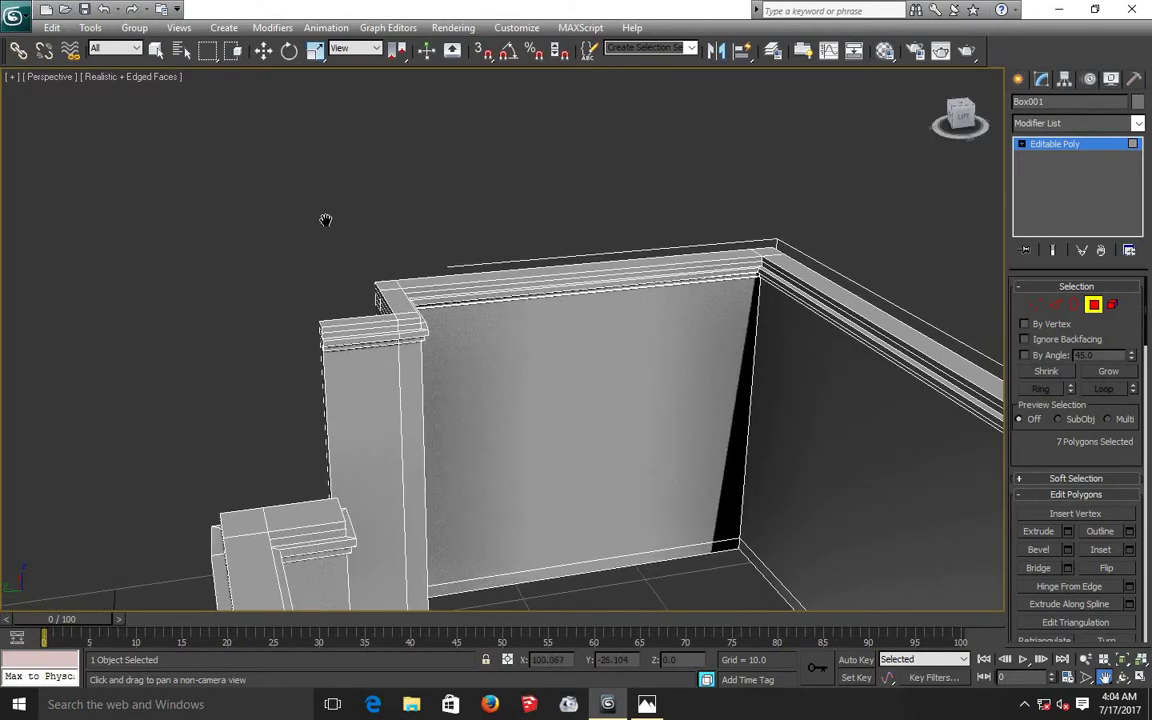
{"action": "left_click", "coordinate": [264, 51]}
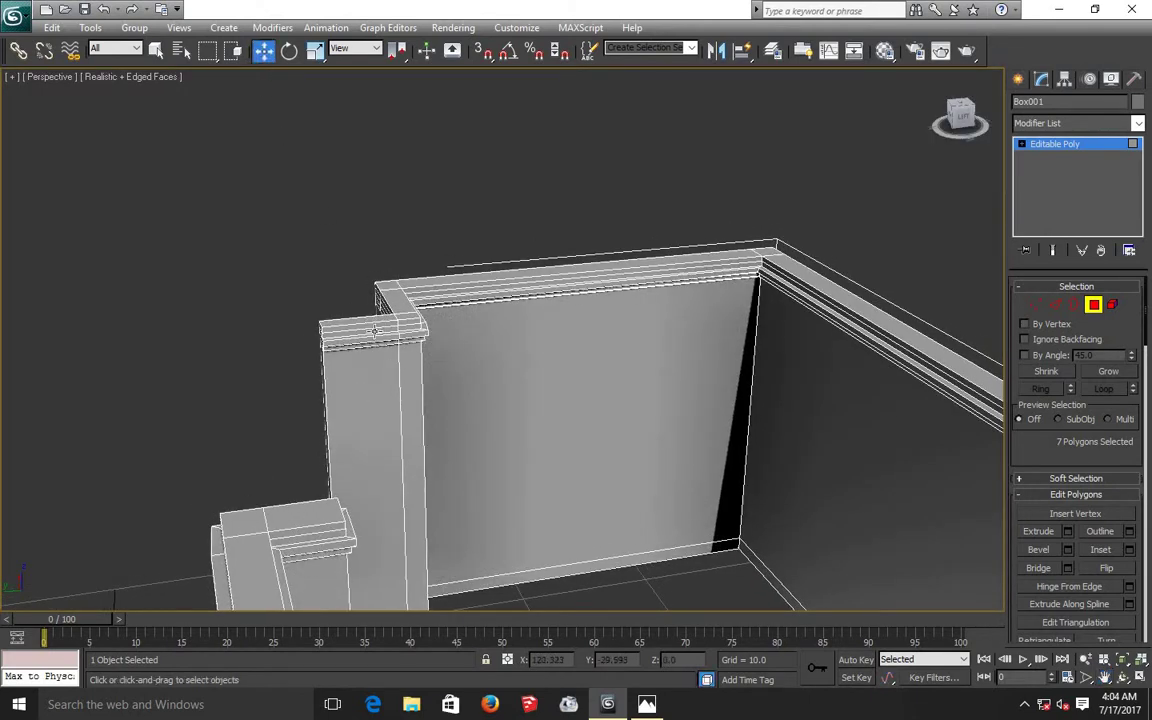
{"action": "left_click", "coordinate": [374, 331]}
{"action": "left_click", "coordinate": [405, 327]}
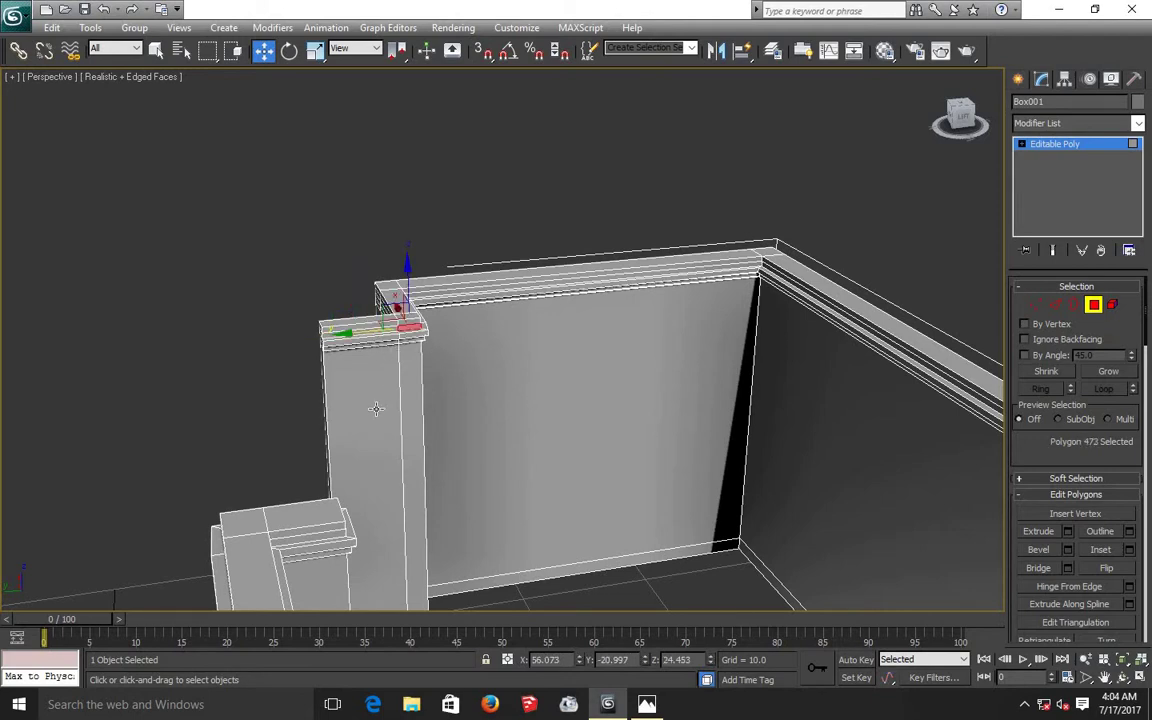
{"action": "left_click", "coordinate": [319, 372]}
{"action": "scroll", "coordinate": [316, 373], "scroll_direction": "up", "scroll_amount": 5}
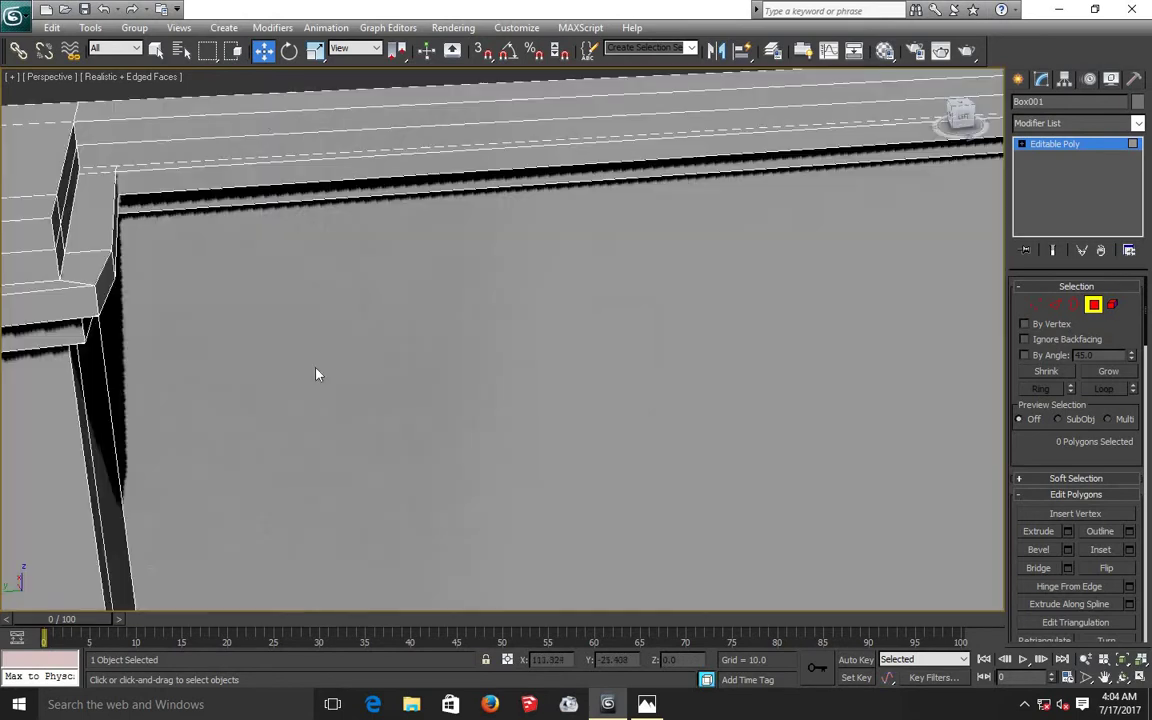
{"action": "left_click", "coordinate": [1104, 678]}
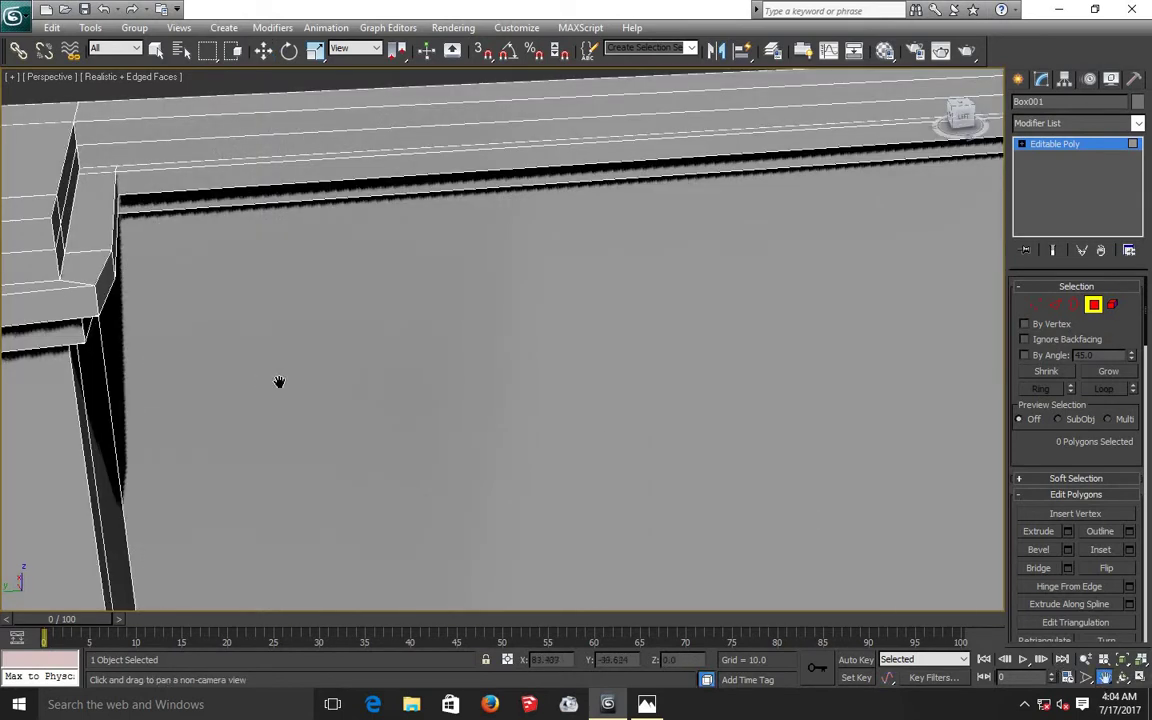
{"action": "left_click_drag", "start_coordinate": [310, 380], "coordinate": [633, 370]}
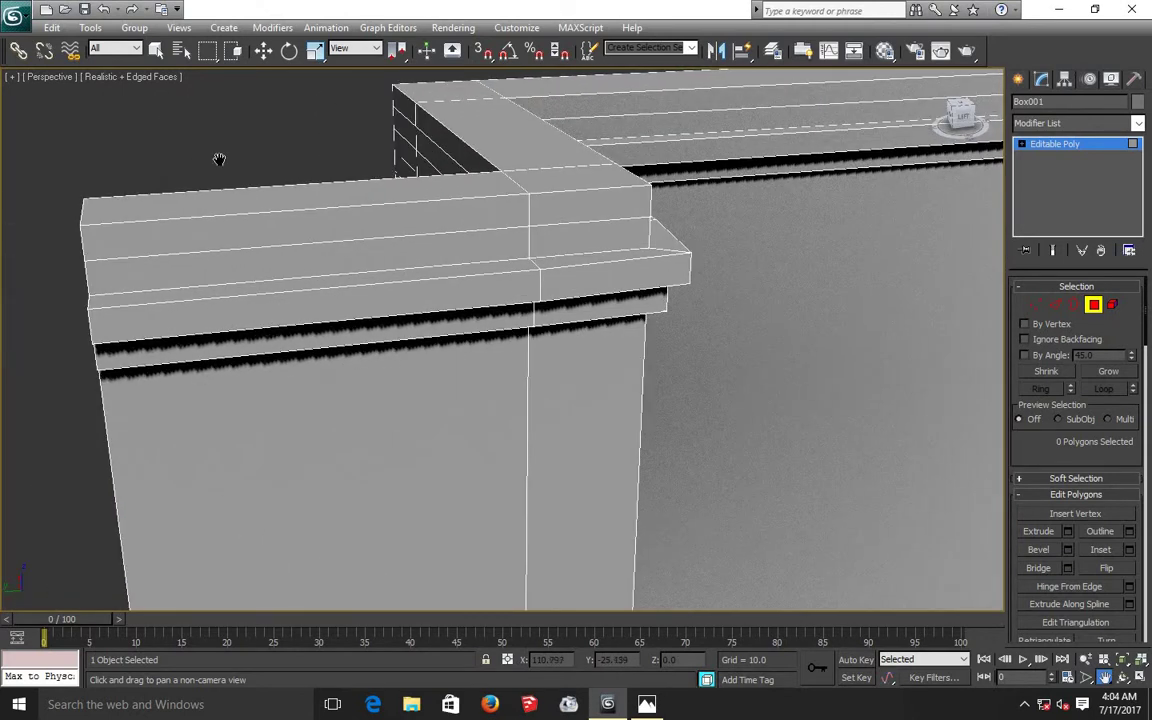
- Extrude the two ledge faces outward by 0.168 as another trim band
{"action": "left_click", "coordinate": [263, 51]}
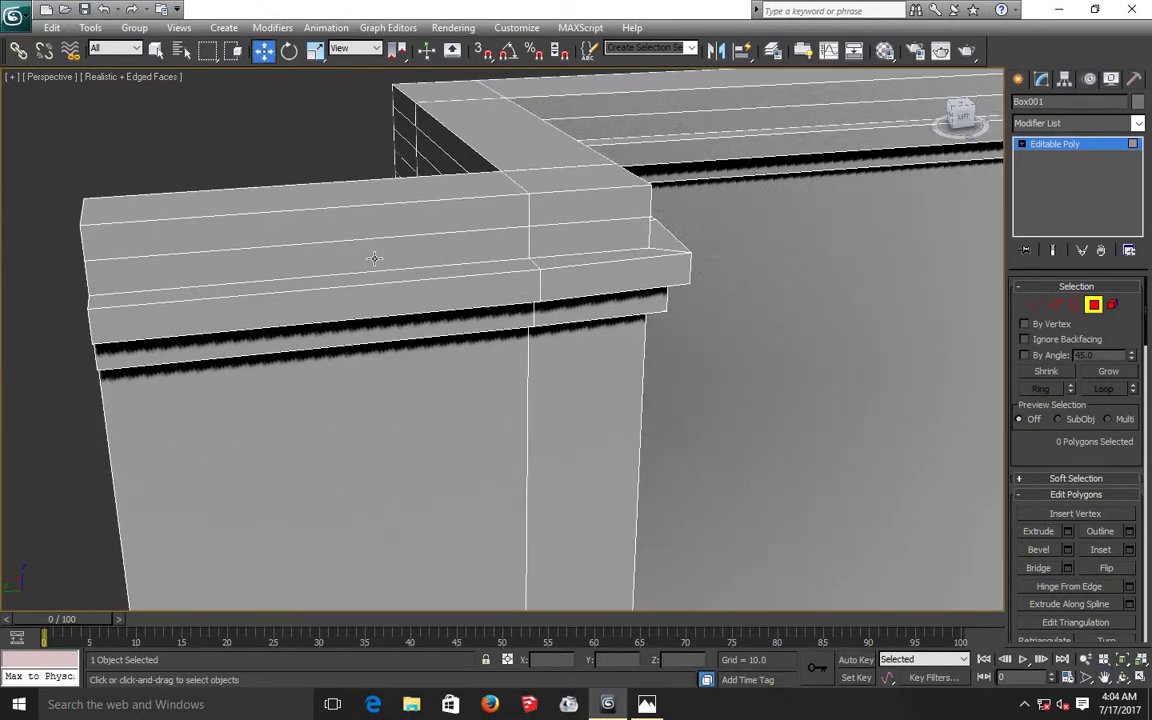
{"action": "left_click", "coordinate": [375, 256]}
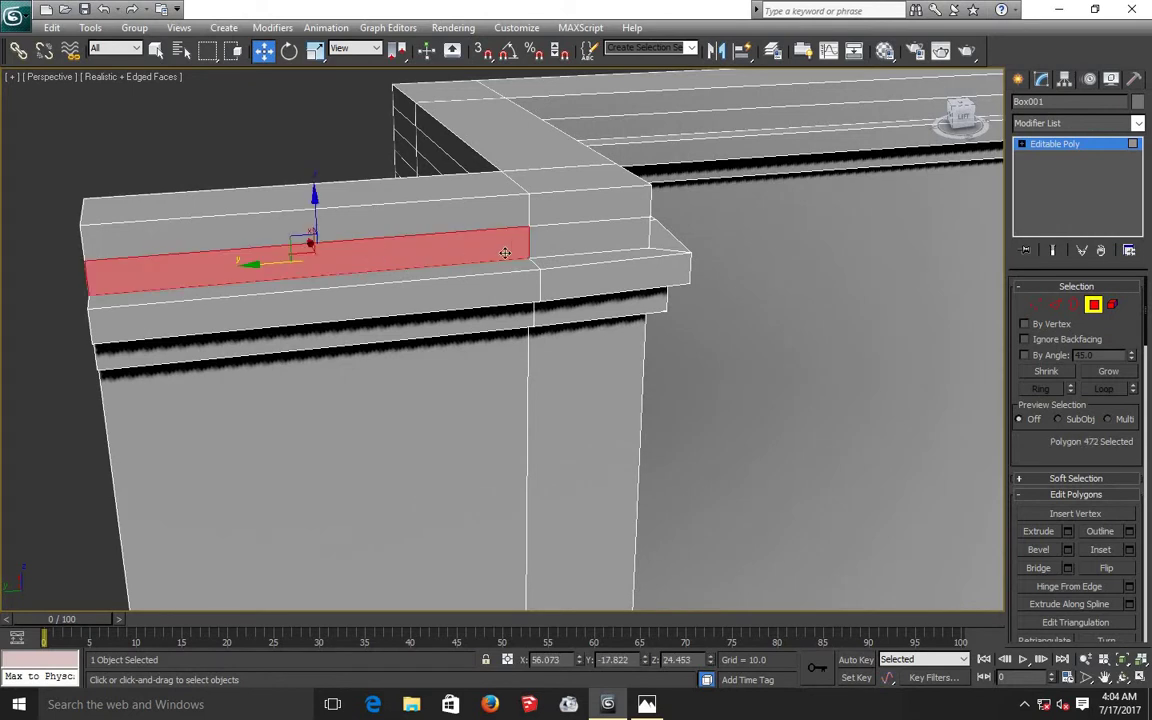
{"action": "left_click", "coordinate": [563, 243], "text": "ctrl"}
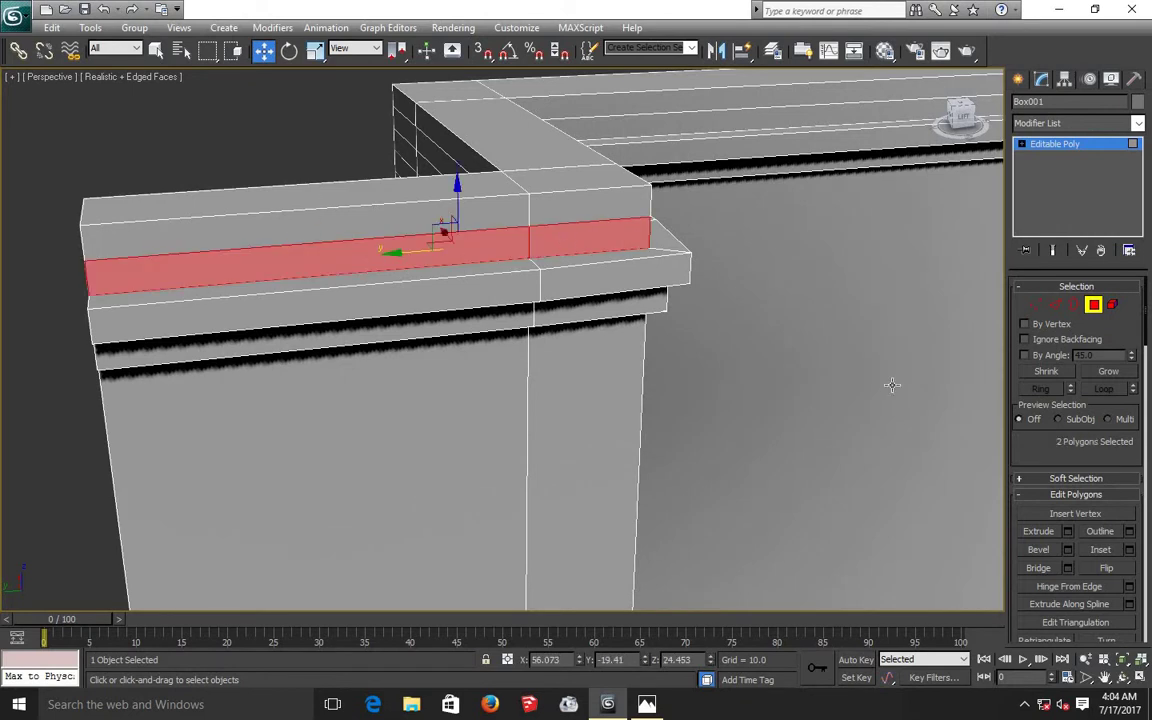
{"action": "left_click", "coordinate": [1067, 531]}
{"action": "left_click_drag", "start_coordinate": [512, 371], "coordinate": [521, 385]}
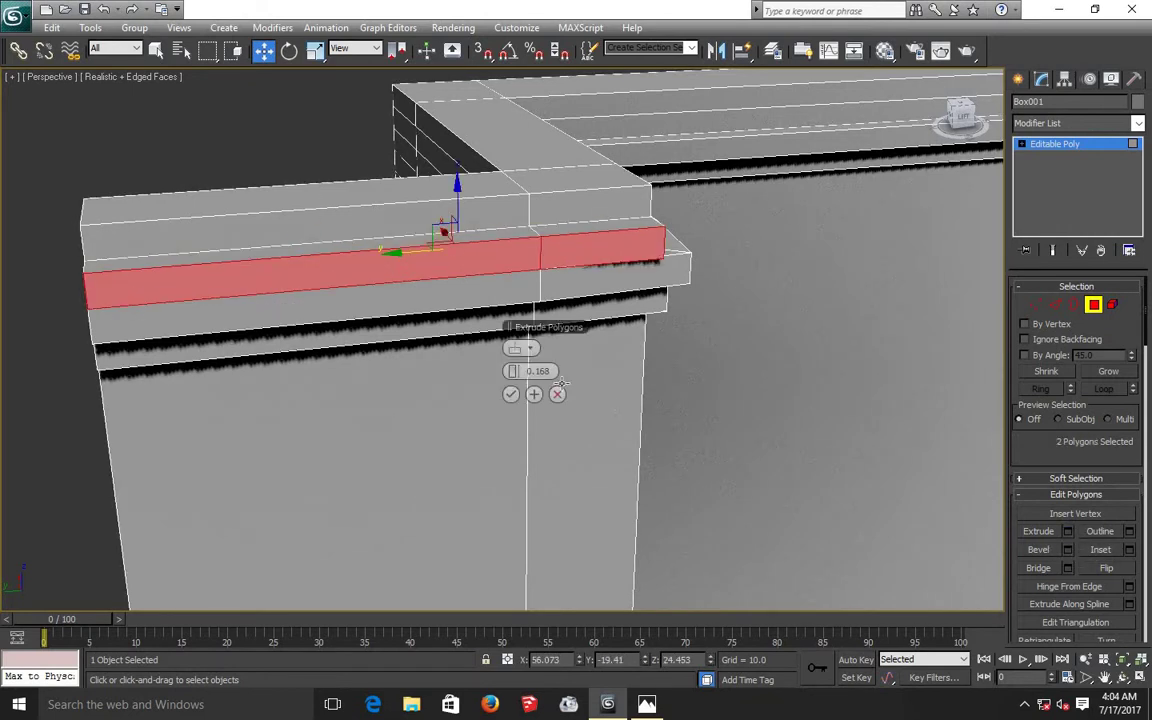
{"action": "left_click", "coordinate": [511, 394]}
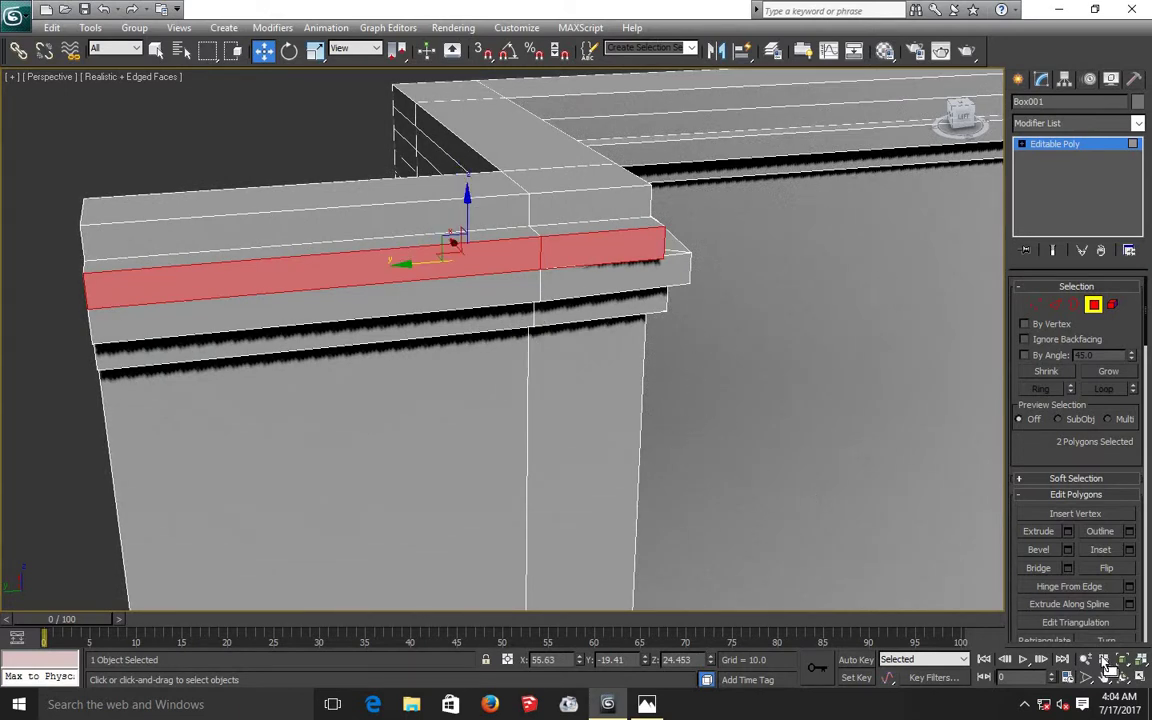
{"action": "left_click", "coordinate": [1122, 677]}
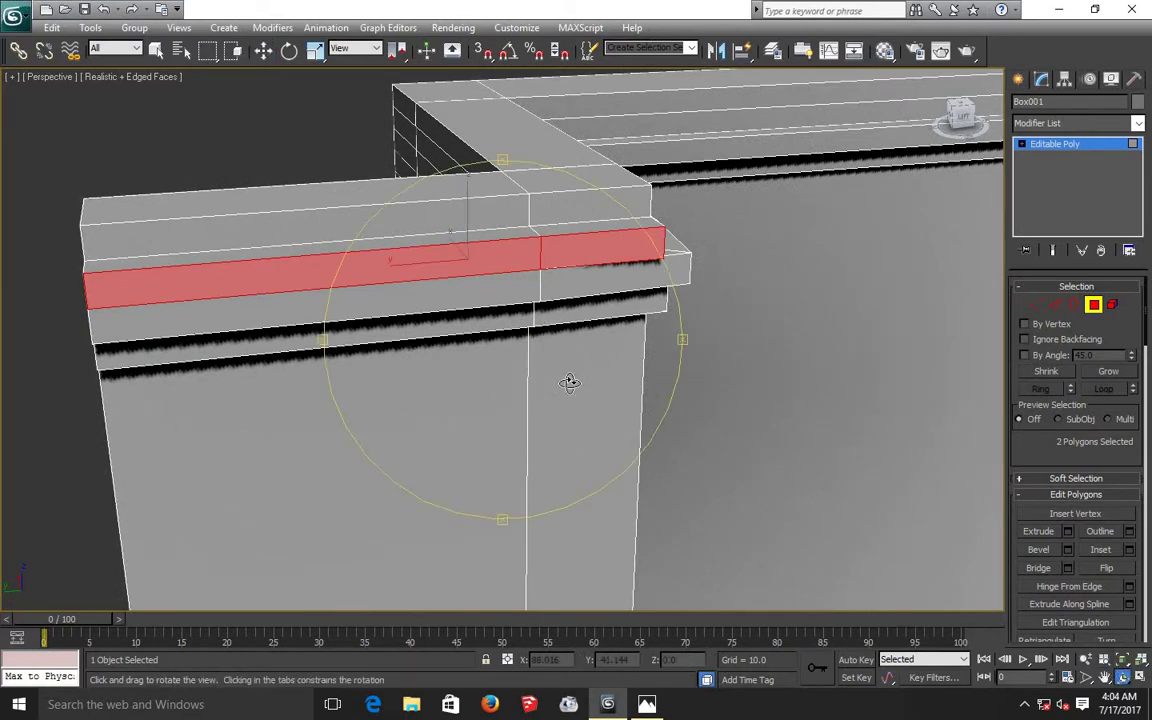
- Zoom extents on all walls and check the floor plan in Top view, then return to Perspective
{"action": "mouse_move", "coordinate": [563, 383]}
{"action": "left_mouse_down"}
{"action": "mouse_move", "coordinate": [474, 358]}
{"action": "mouse_move", "coordinate": [470, 380]}
{"action": "left_mouse_up"}
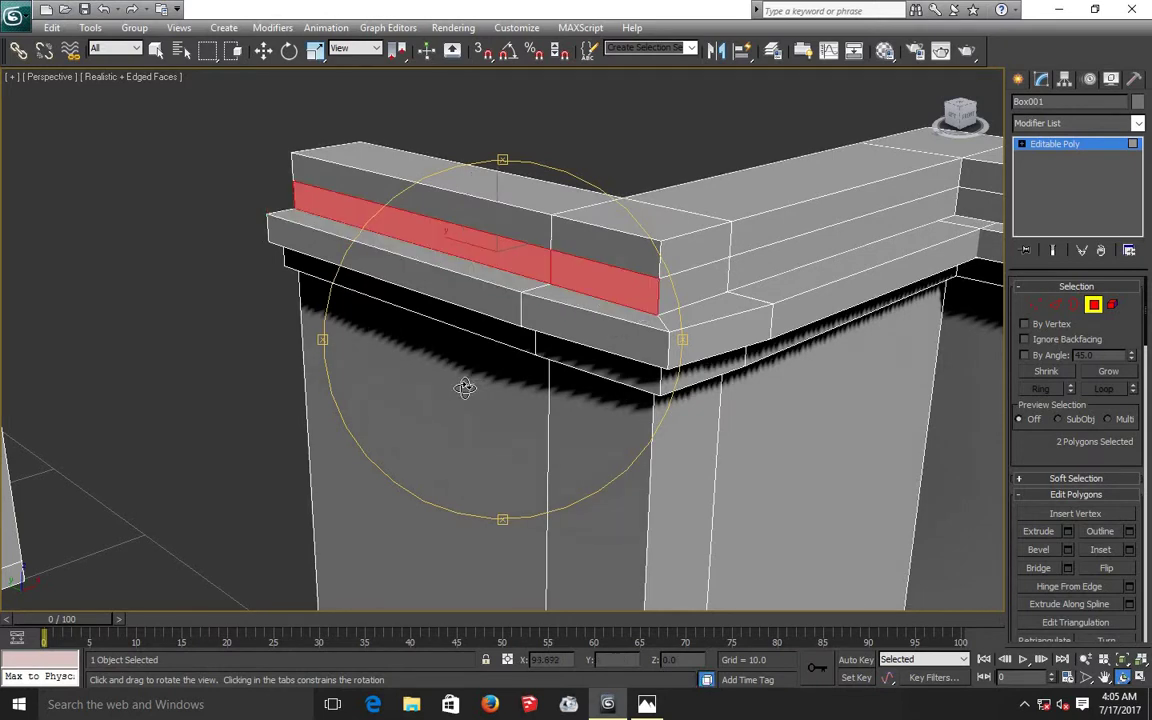
{"action": "key", "text": "ctrl+Page_Up"}
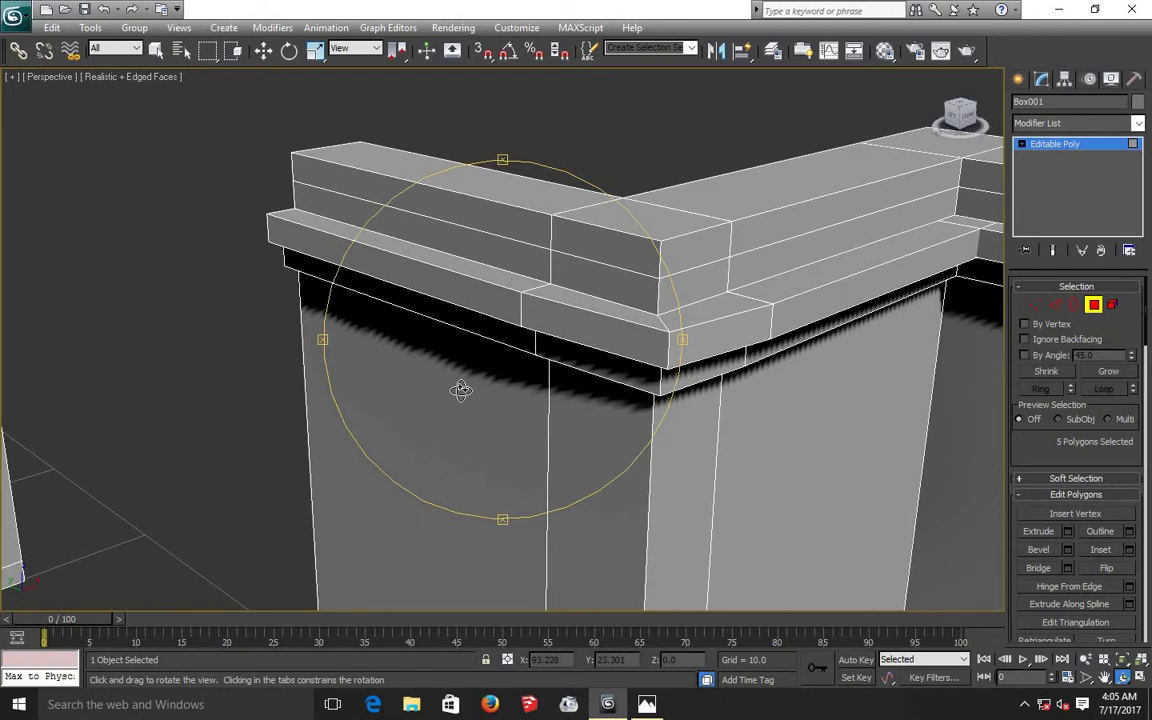
{"action": "key", "text": "shift+z"}
{"action": "key", "text": "shift+z"}
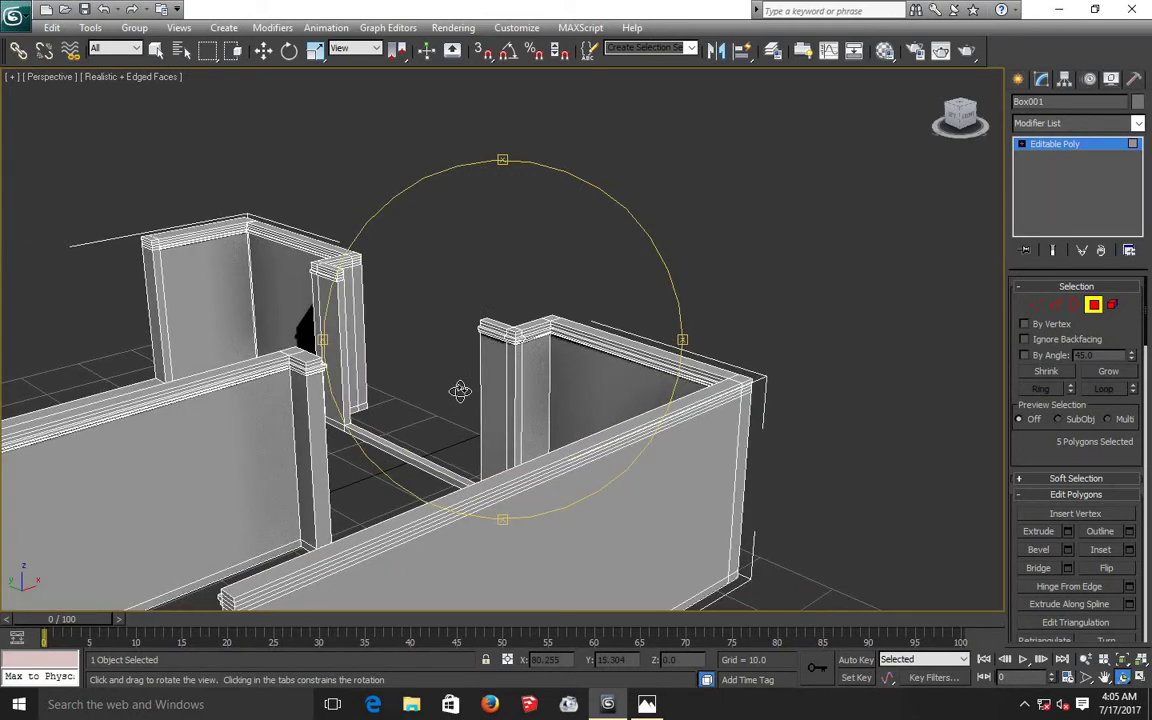
{"action": "mouse_move", "coordinate": [460, 390]}
{"action": "left_mouse_down"}
{"action": "mouse_move", "coordinate": [573, 388]}
{"action": "mouse_move", "coordinate": [540, 396]}
{"action": "left_mouse_up"}
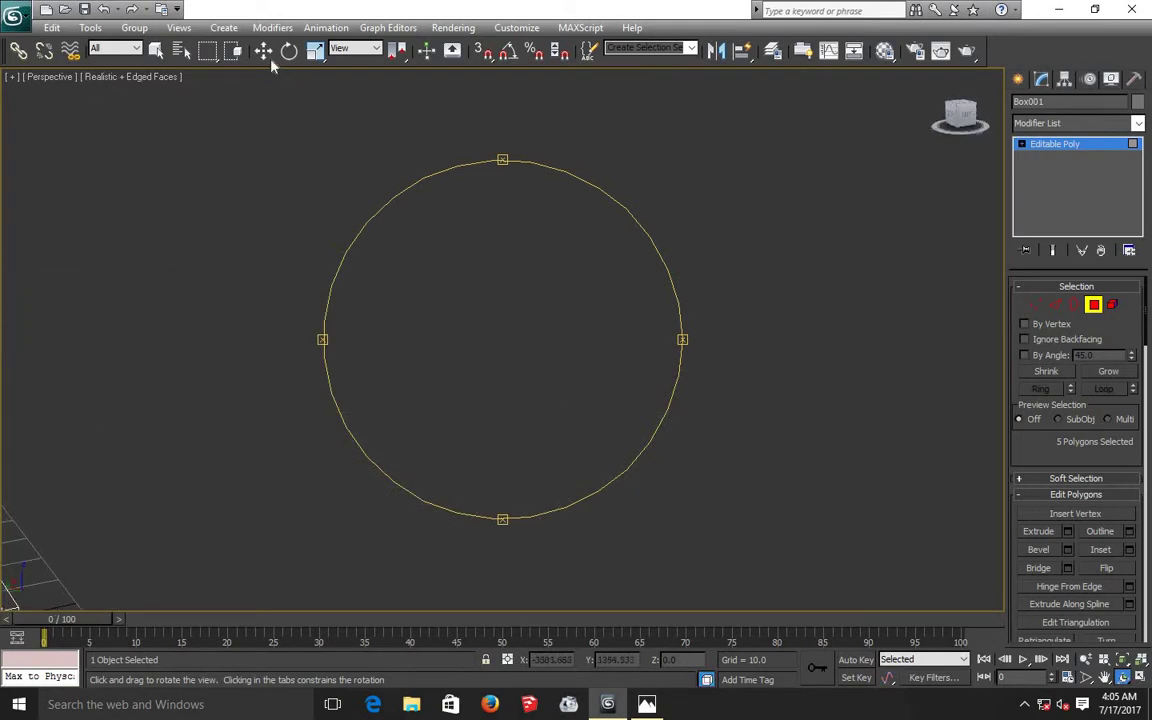
{"action": "left_click", "coordinate": [263, 51]}
{"action": "key", "text": "t"}
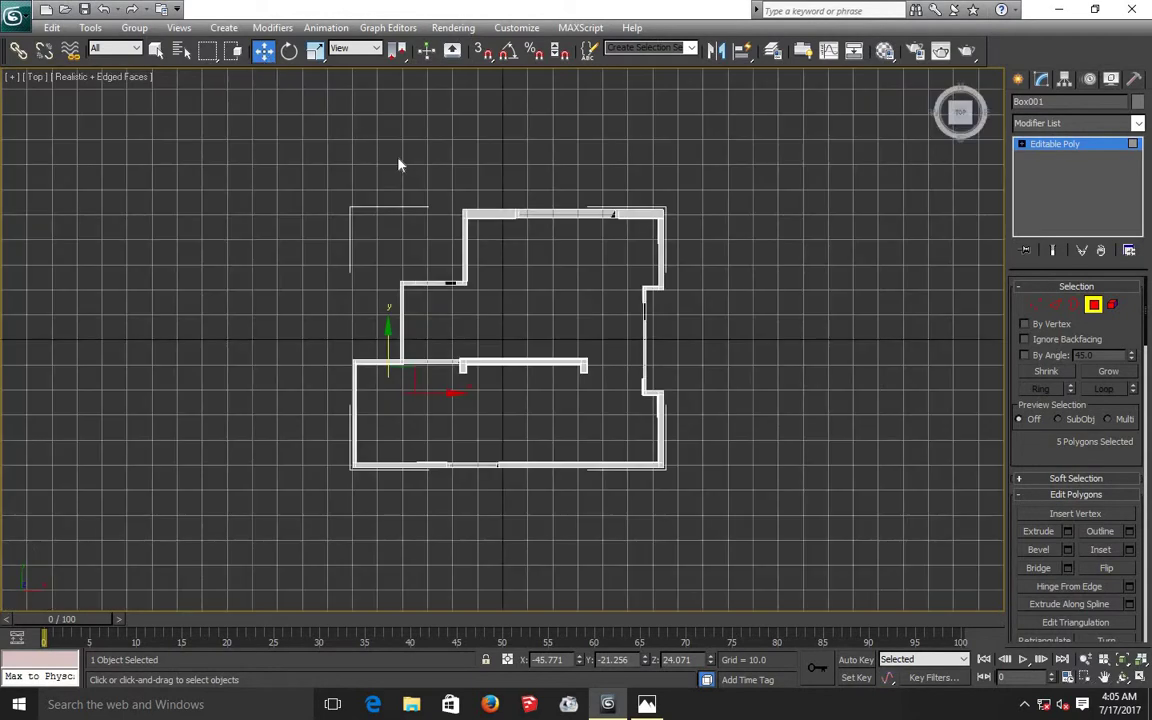
{"action": "key", "text": "p"}
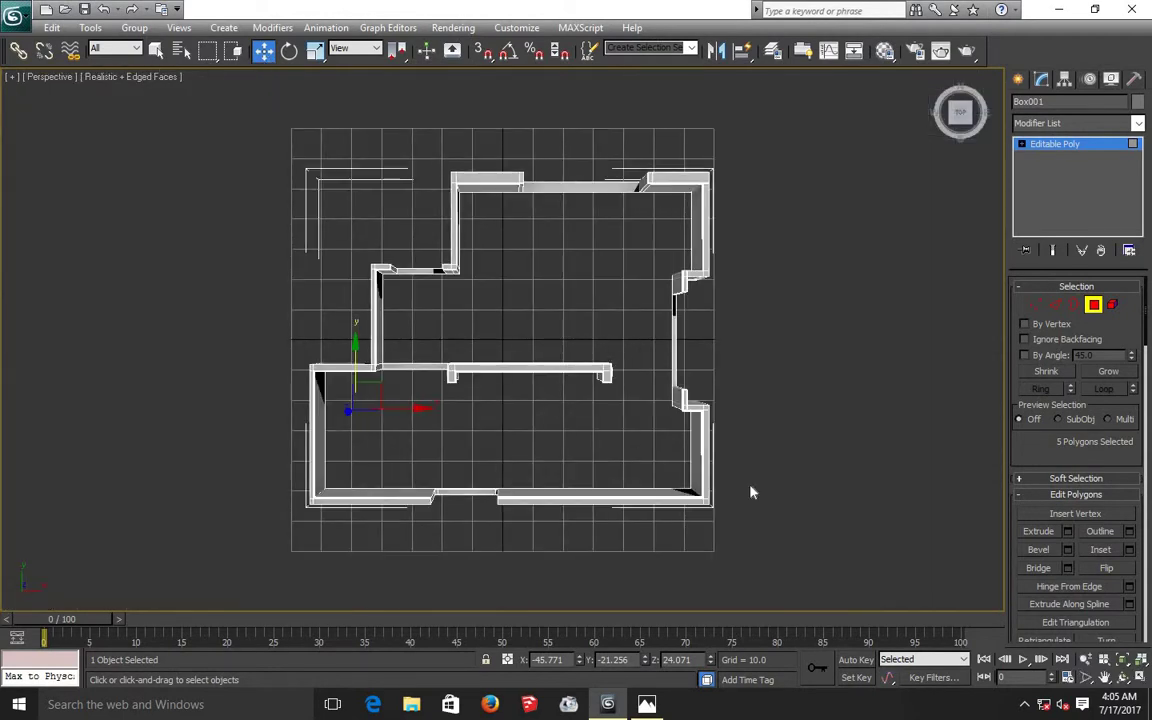
- Orbit and pan down to frame an inner corner of the wall caps
{"action": "left_click", "coordinate": [1122, 677]}
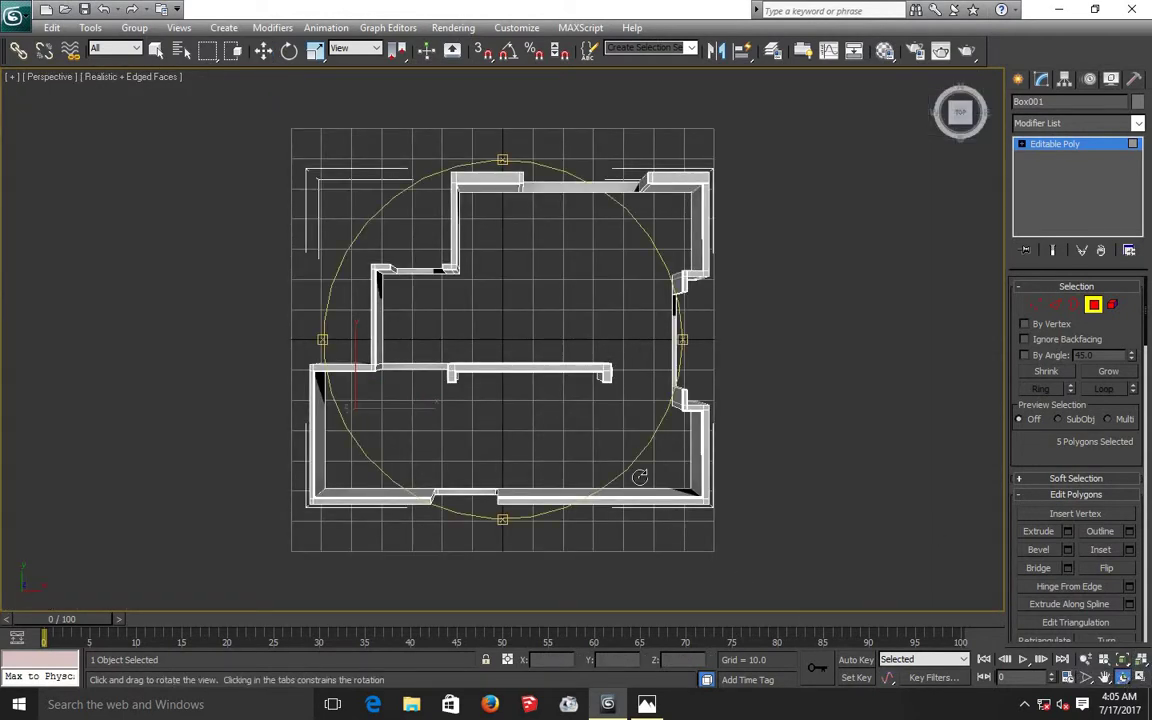
{"action": "left_click_drag", "start_coordinate": [585, 398], "coordinate": [492, 316]}
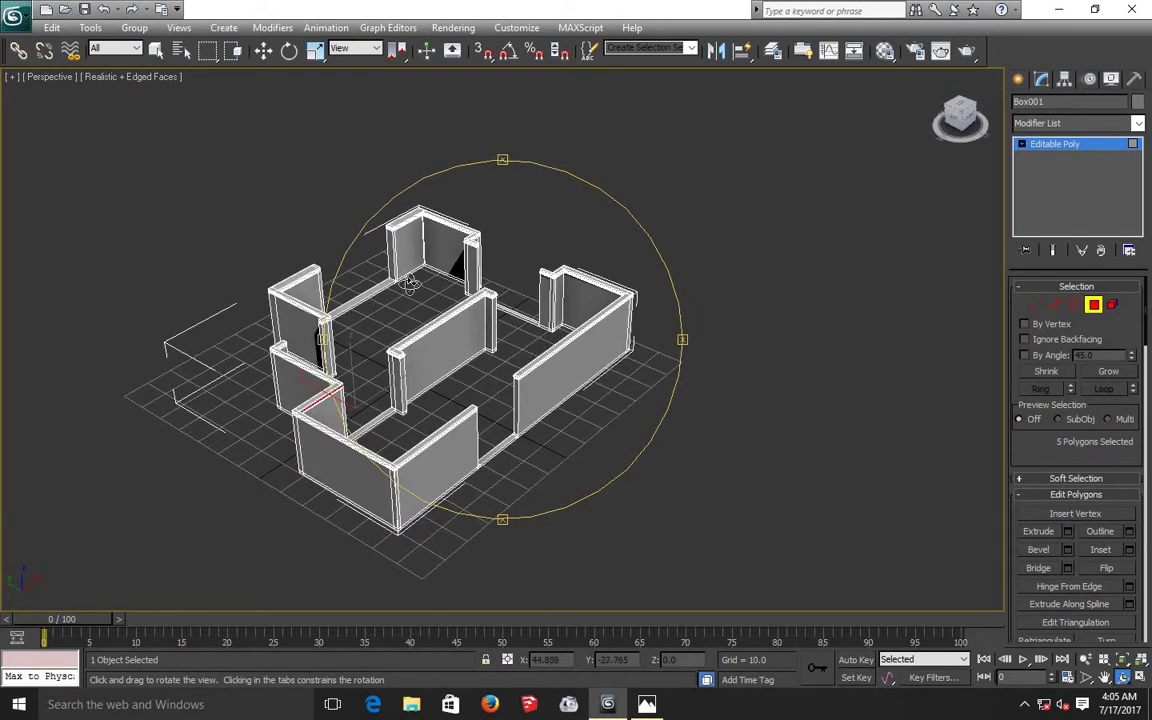
{"action": "scroll", "coordinate": [410, 283], "scroll_direction": "up", "scroll_amount": 5}
{"action": "scroll", "coordinate": [410, 283], "scroll_direction": "up", "scroll_amount": 3}
{"action": "mouse_move", "coordinate": [452, 281]}
{"action": "left_mouse_down"}
{"action": "mouse_move", "coordinate": [535, 337]}
{"action": "mouse_move", "coordinate": [576, 337]}
{"action": "left_mouse_up"}
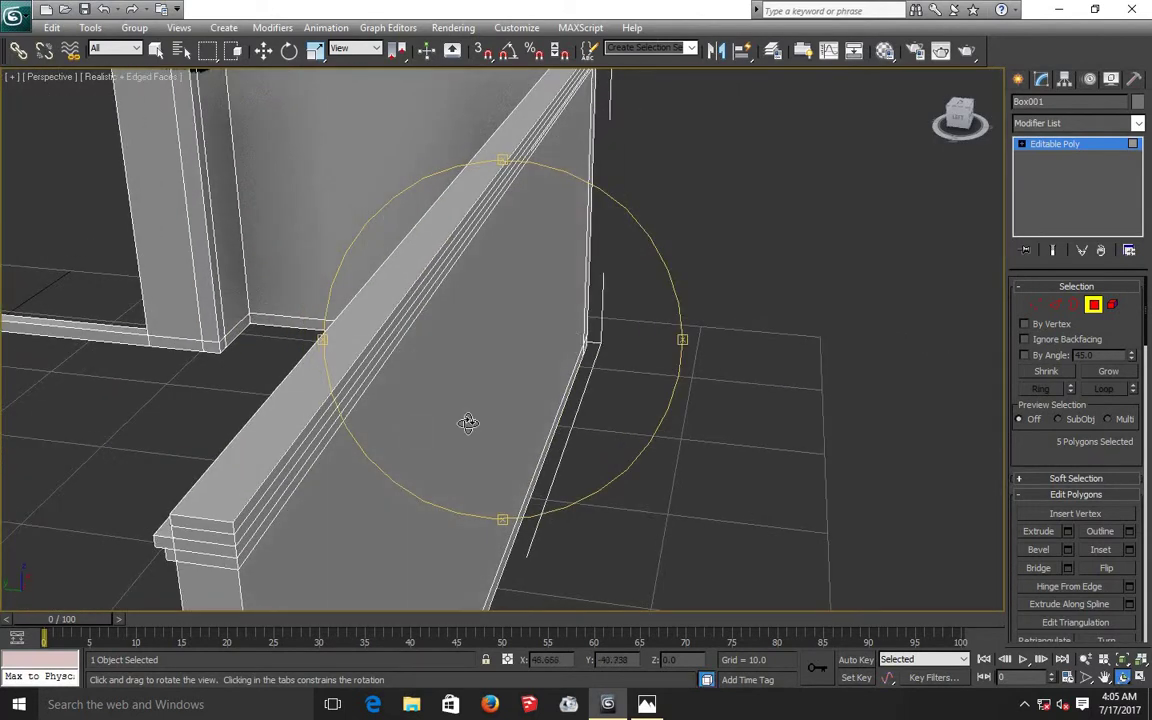
{"action": "mouse_move", "coordinate": [486, 417]}
{"action": "left_mouse_down"}
{"action": "mouse_move", "coordinate": [437, 450]}
{"action": "mouse_move", "coordinate": [522, 424]}
{"action": "left_mouse_up"}
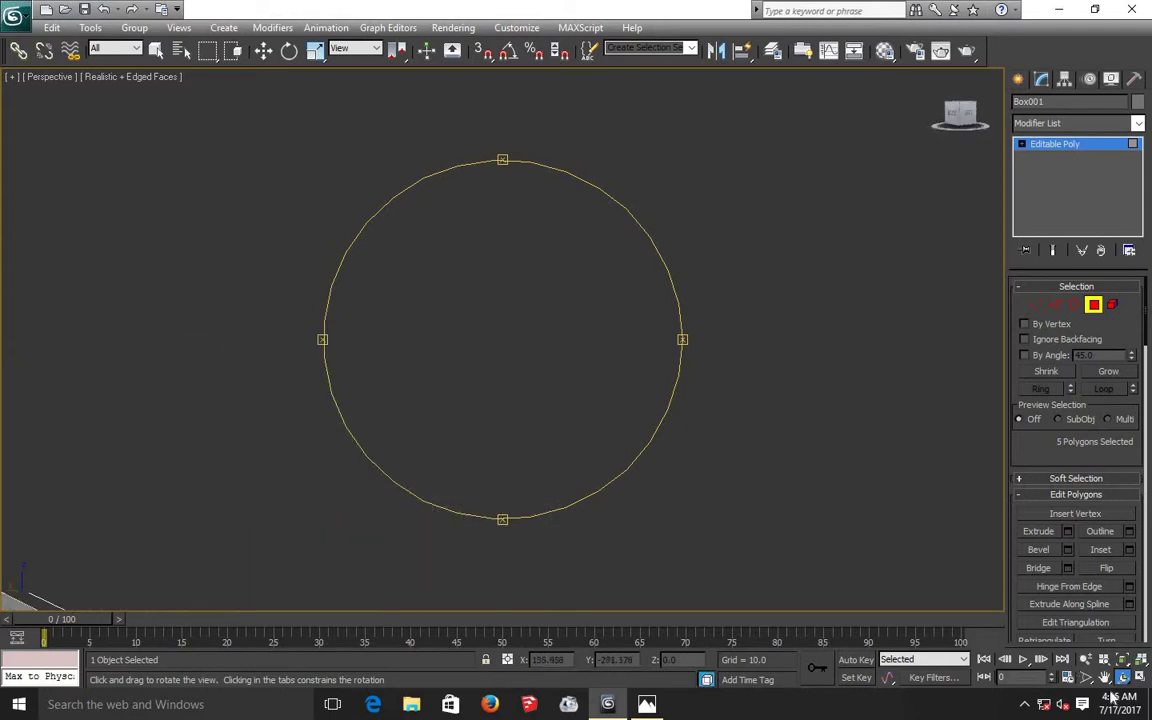
{"action": "left_click", "coordinate": [1104, 677]}
{"action": "mouse_move", "coordinate": [645, 540]}
{"action": "left_mouse_down"}
{"action": "mouse_move", "coordinate": [751, 399]}
{"action": "mouse_move", "coordinate": [828, 345]}
{"action": "left_mouse_up"}
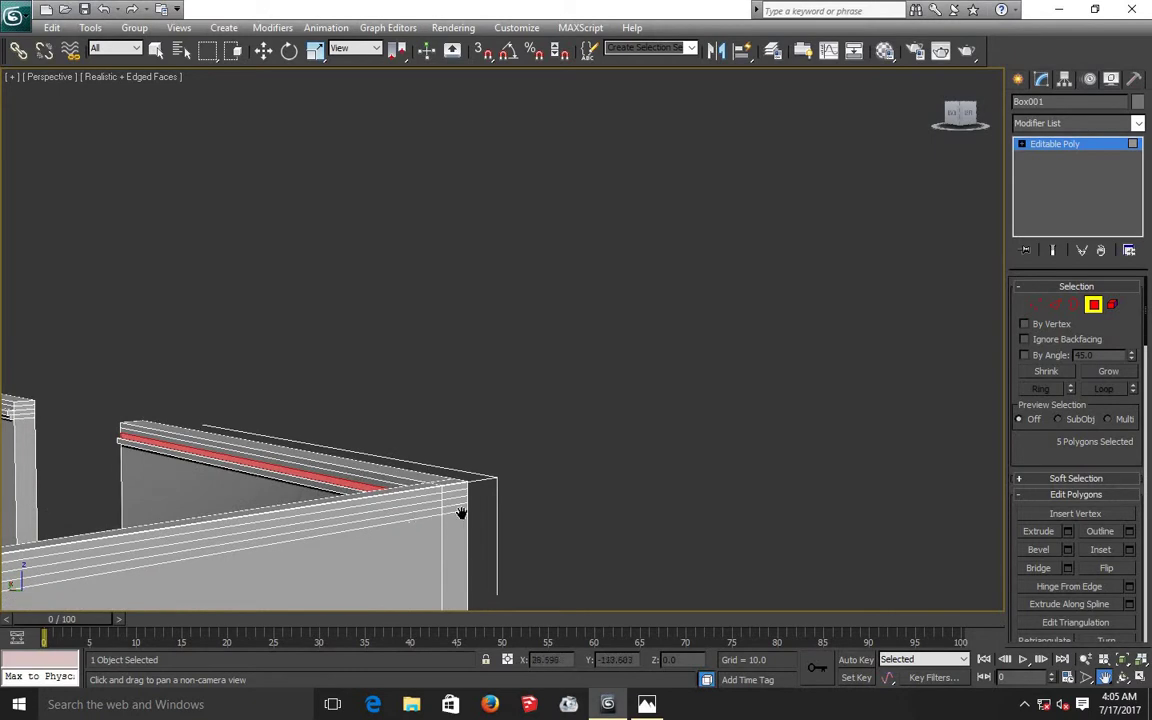
{"action": "left_click_drag", "start_coordinate": [461, 512], "coordinate": [735, 470]}
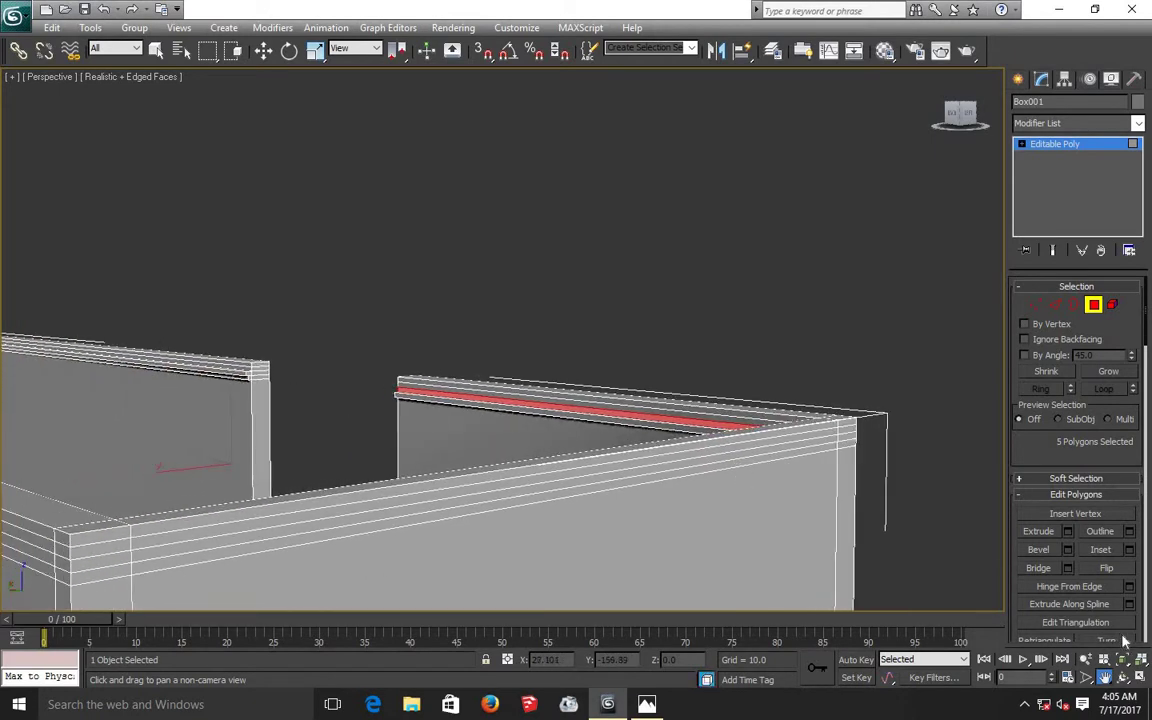
{"action": "left_click", "coordinate": [1122, 677]}
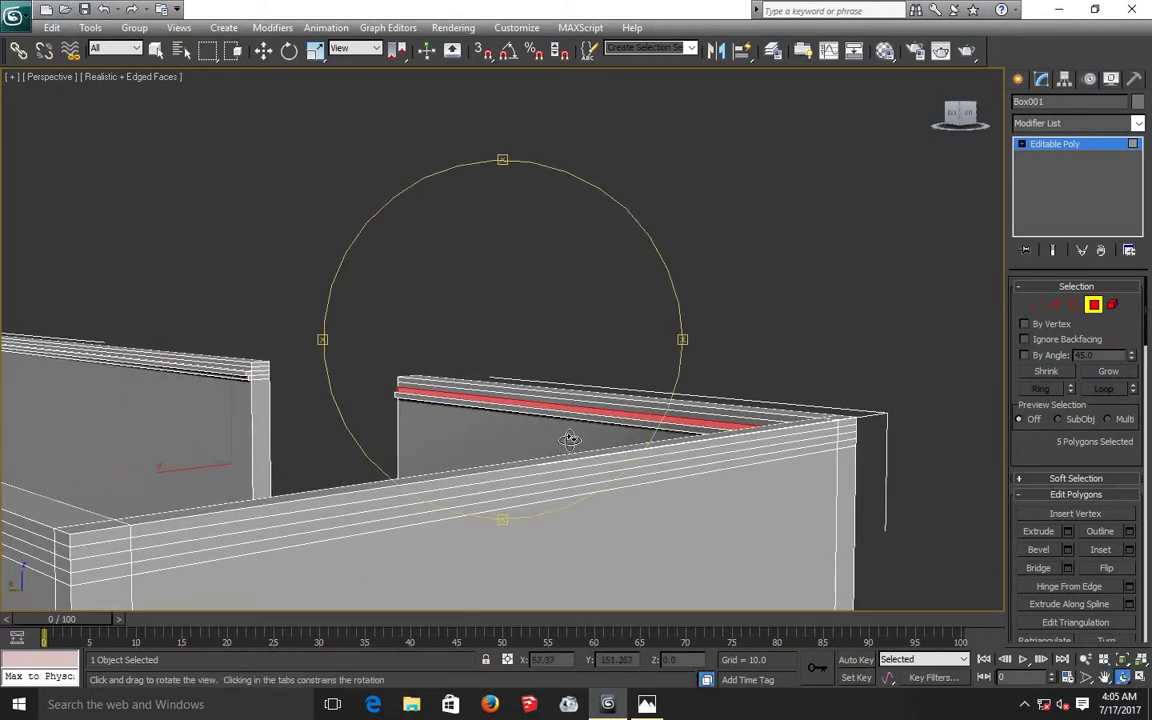
{"action": "left_click_drag", "start_coordinate": [569, 440], "coordinate": [803, 452]}
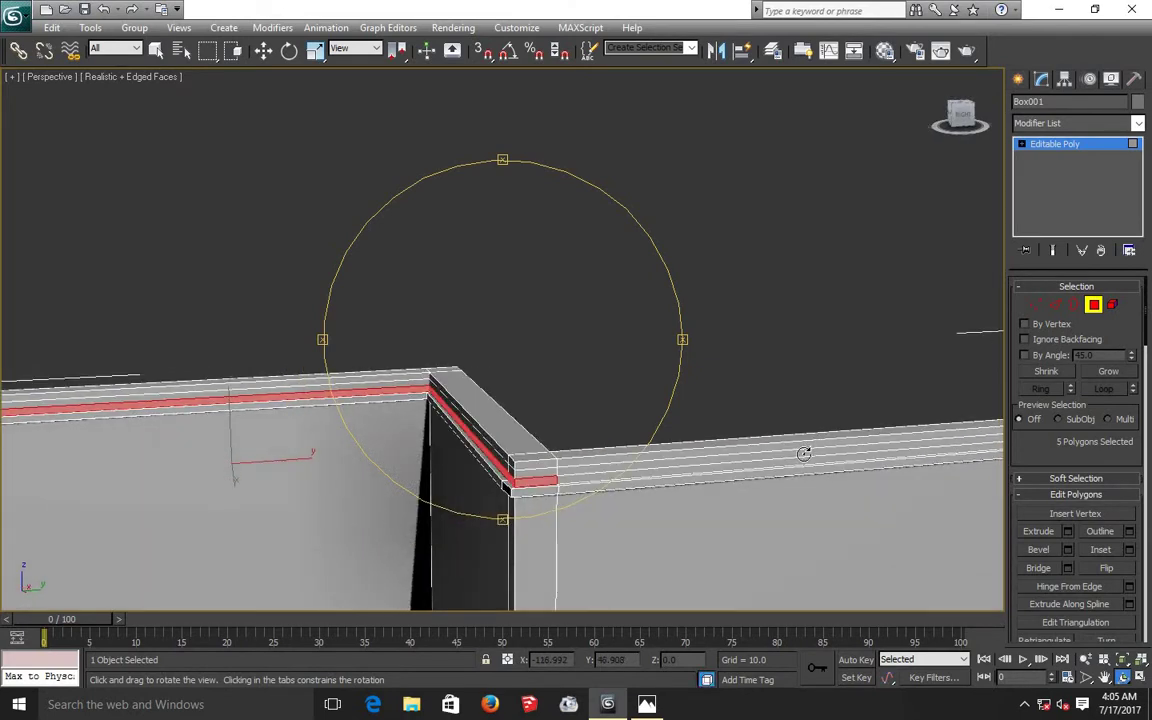
- Extrude the short corner cap face and the right wall's long strip by 0.168, then deselect
{"action": "left_click", "coordinate": [263, 51]}
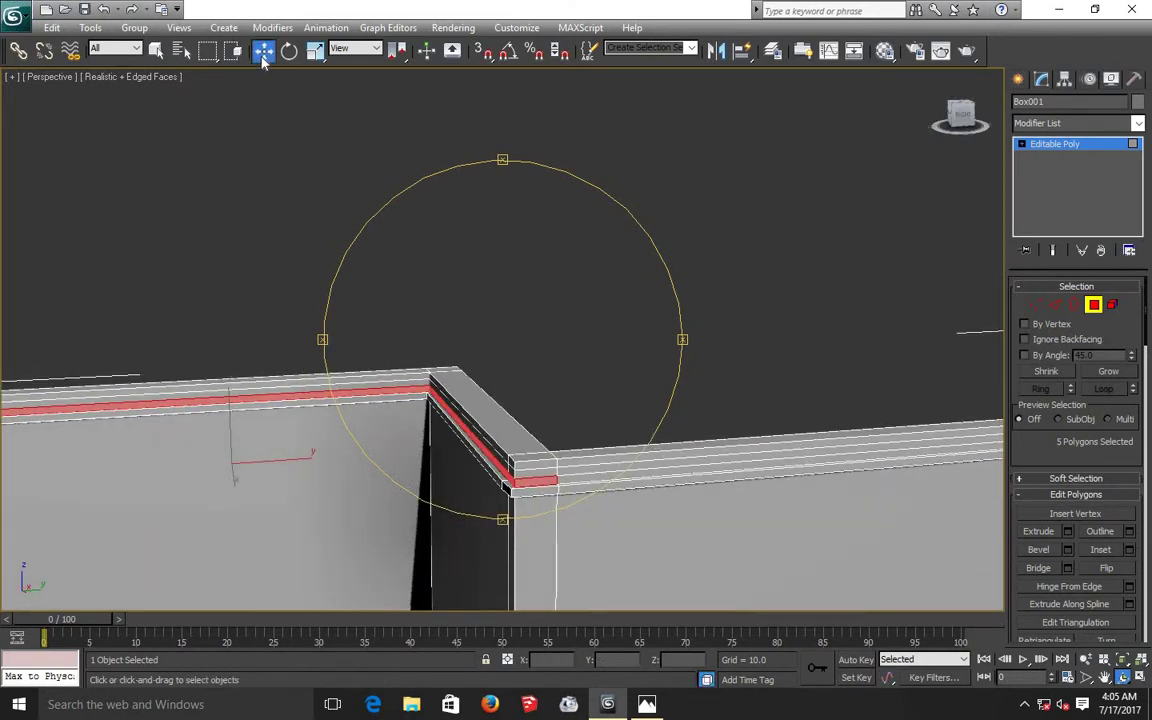
{"action": "left_click", "coordinate": [354, 188]}
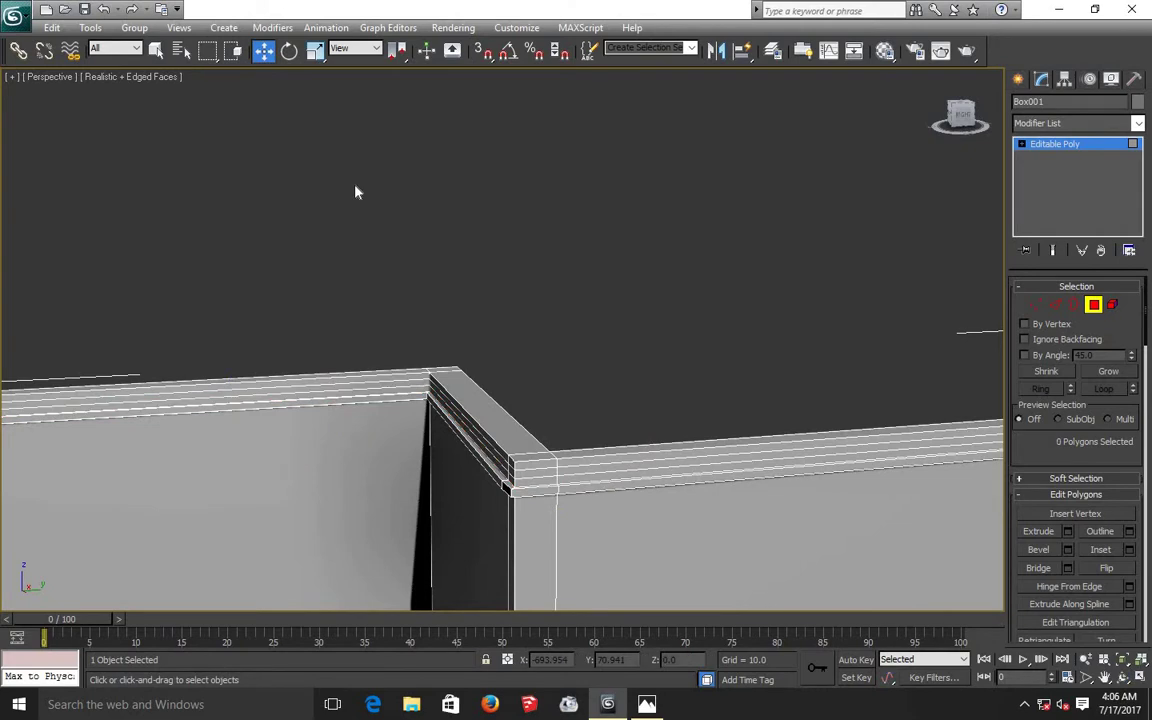
{"action": "left_click", "coordinate": [527, 482]}
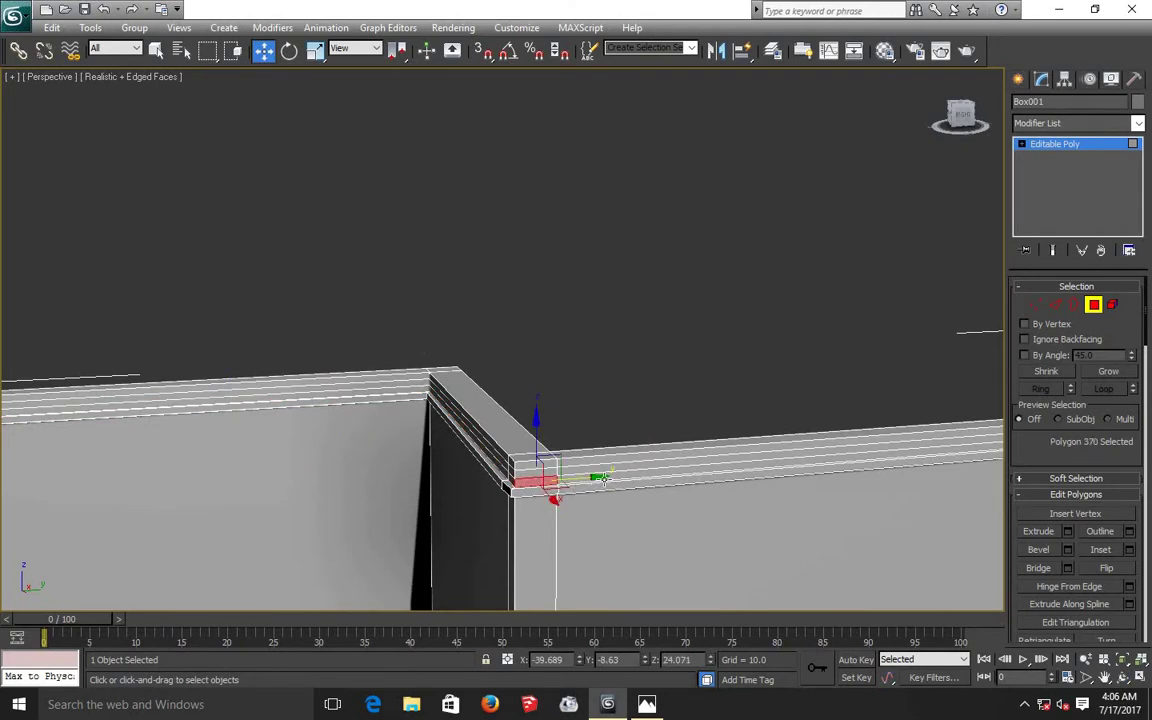
{"action": "left_click", "coordinate": [603, 477], "text": "ctrl"}
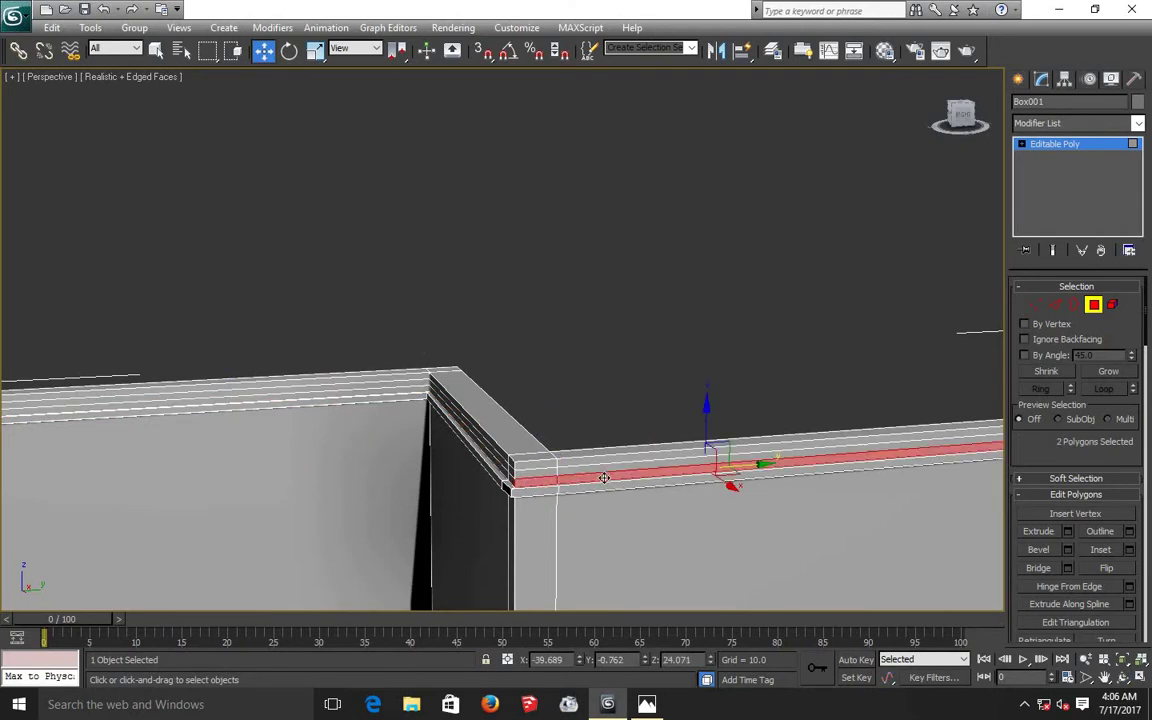
{"action": "left_click", "coordinate": [1068, 532]}
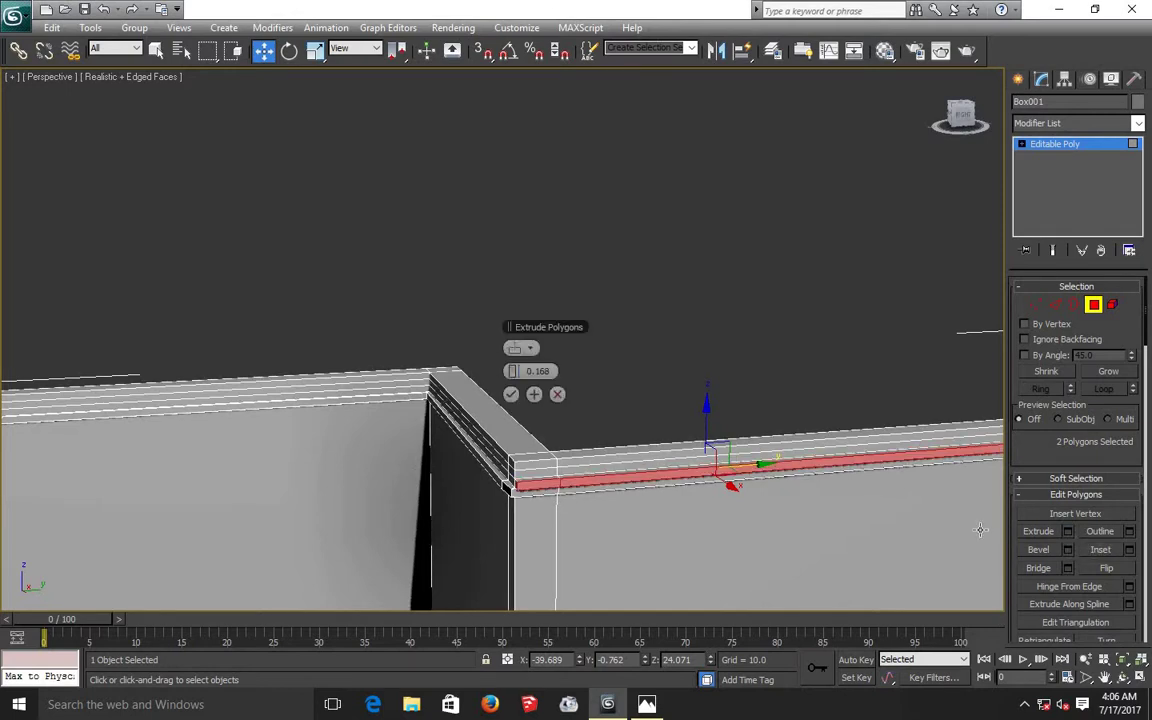
{"action": "left_click", "coordinate": [511, 394]}
{"action": "left_click", "coordinate": [579, 406]}
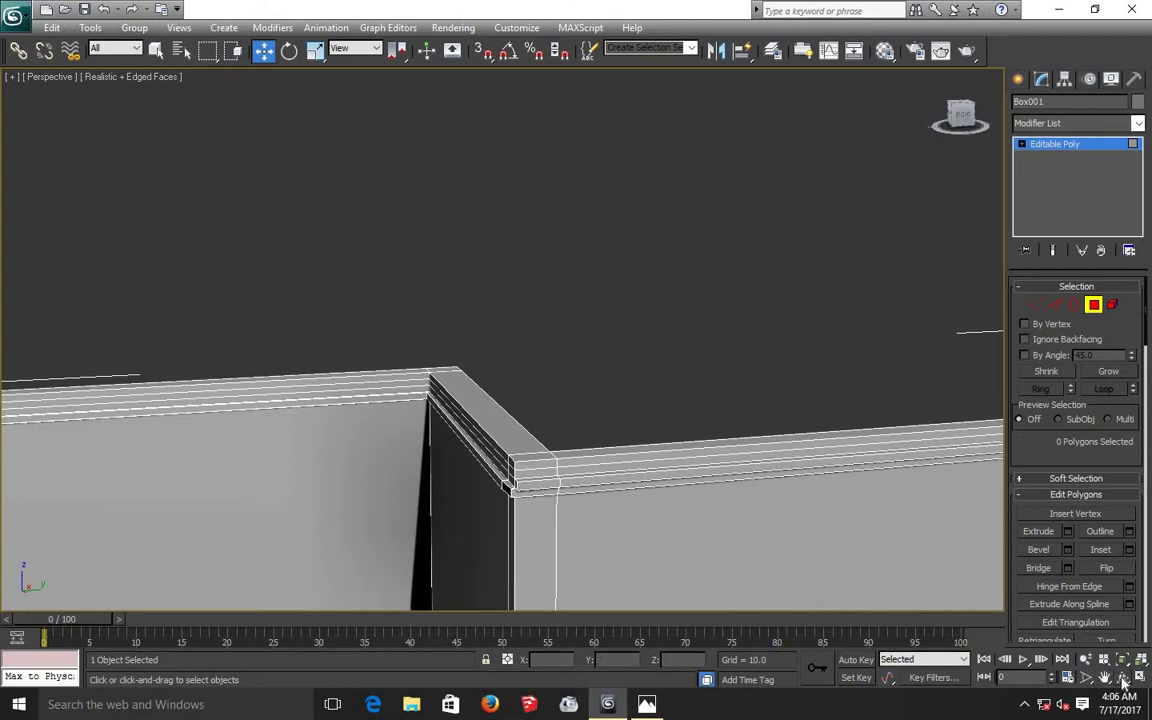
- Orbit and pan to review the wall-top trim from another side
{"action": "left_click", "coordinate": [1122, 677]}
{"action": "left_click_drag", "start_coordinate": [553, 399], "coordinate": [579, 397]}
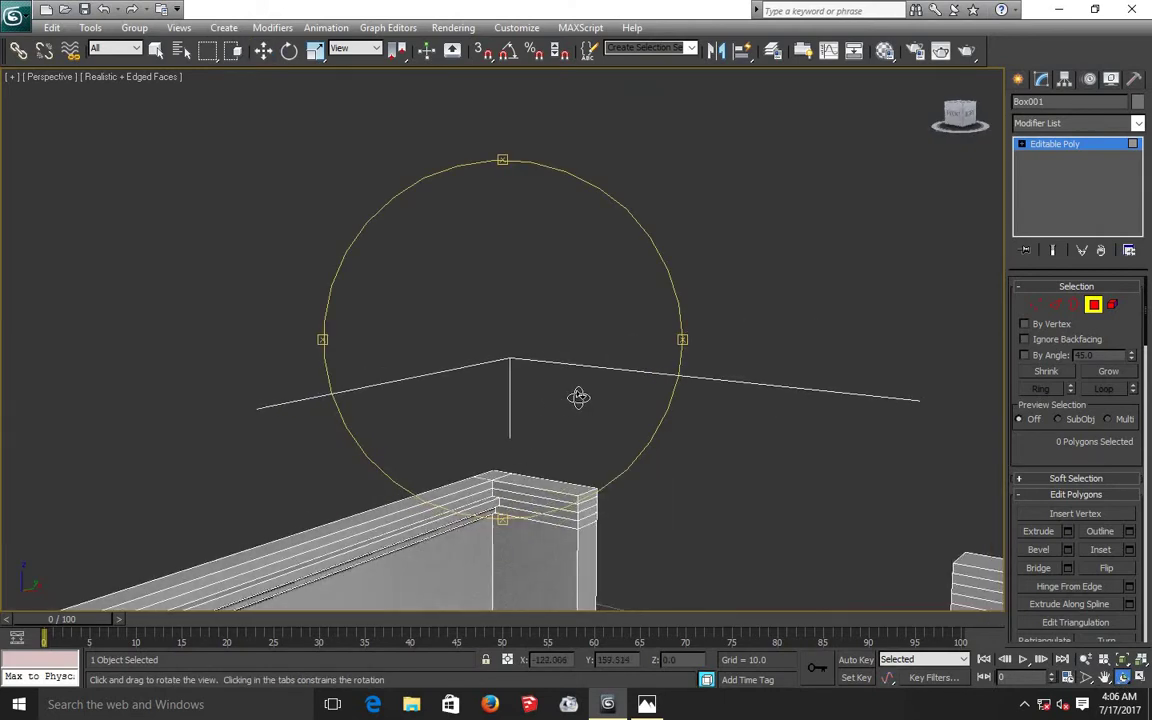
{"action": "left_click", "coordinate": [262, 52]}
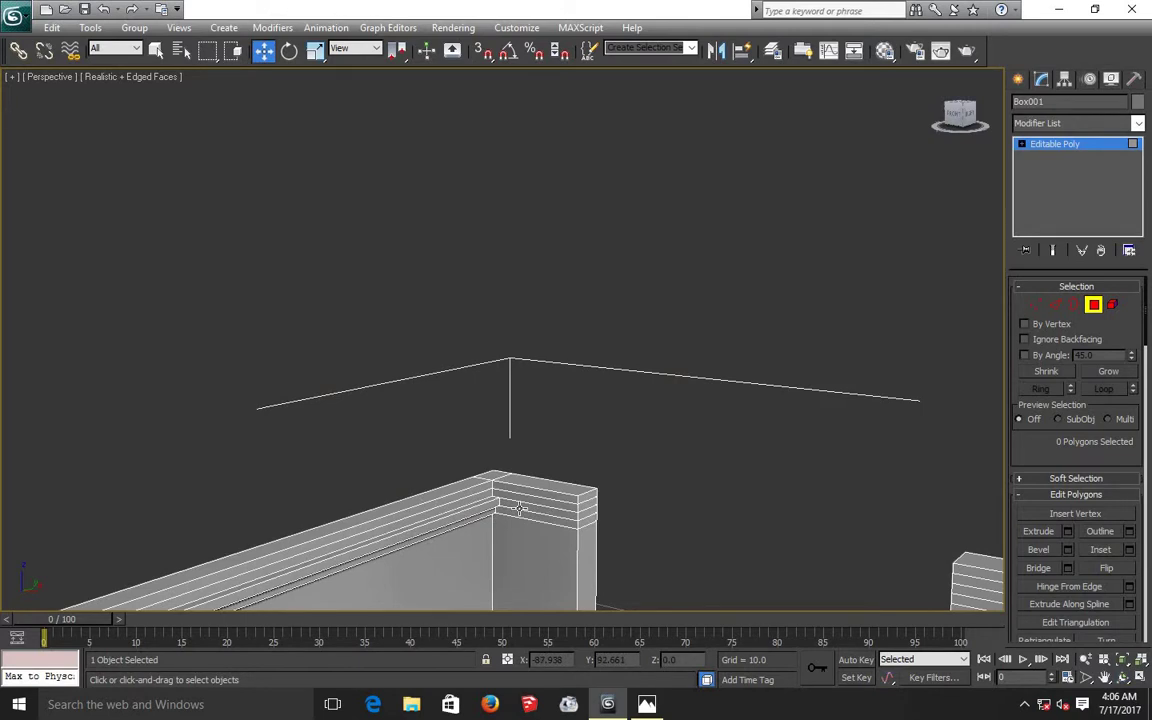
{"action": "scroll", "coordinate": [519, 508], "scroll_direction": "down", "scroll_amount": 3}
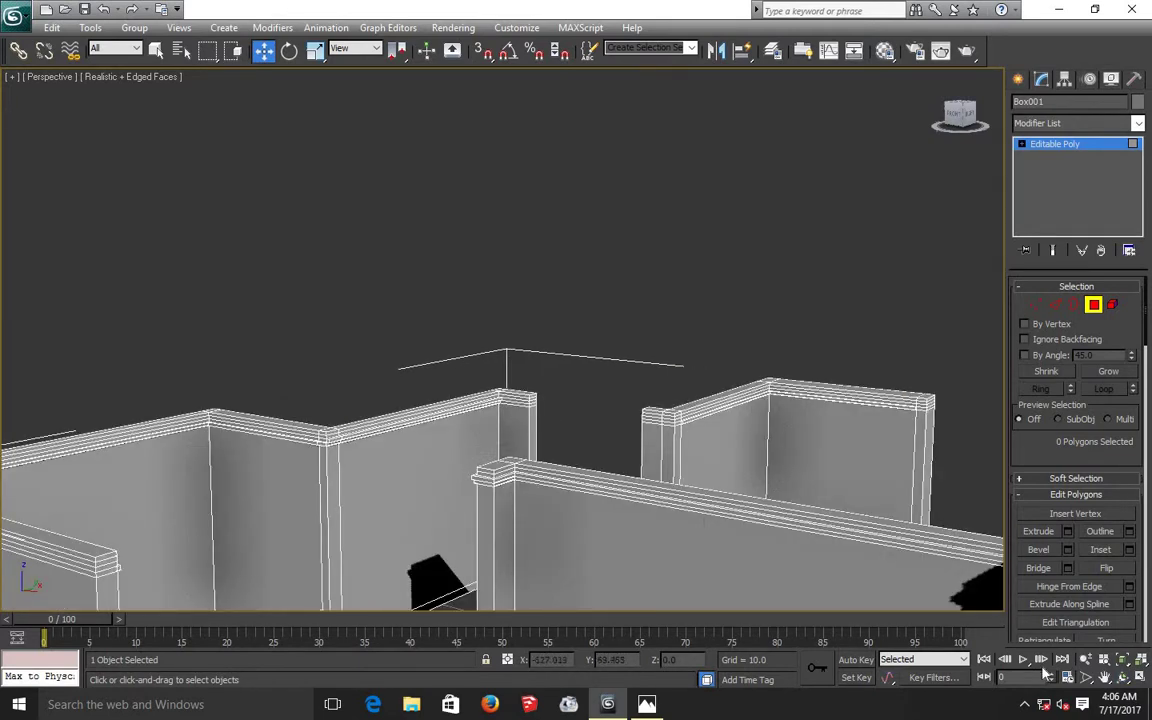
{"action": "left_click", "coordinate": [1104, 677]}
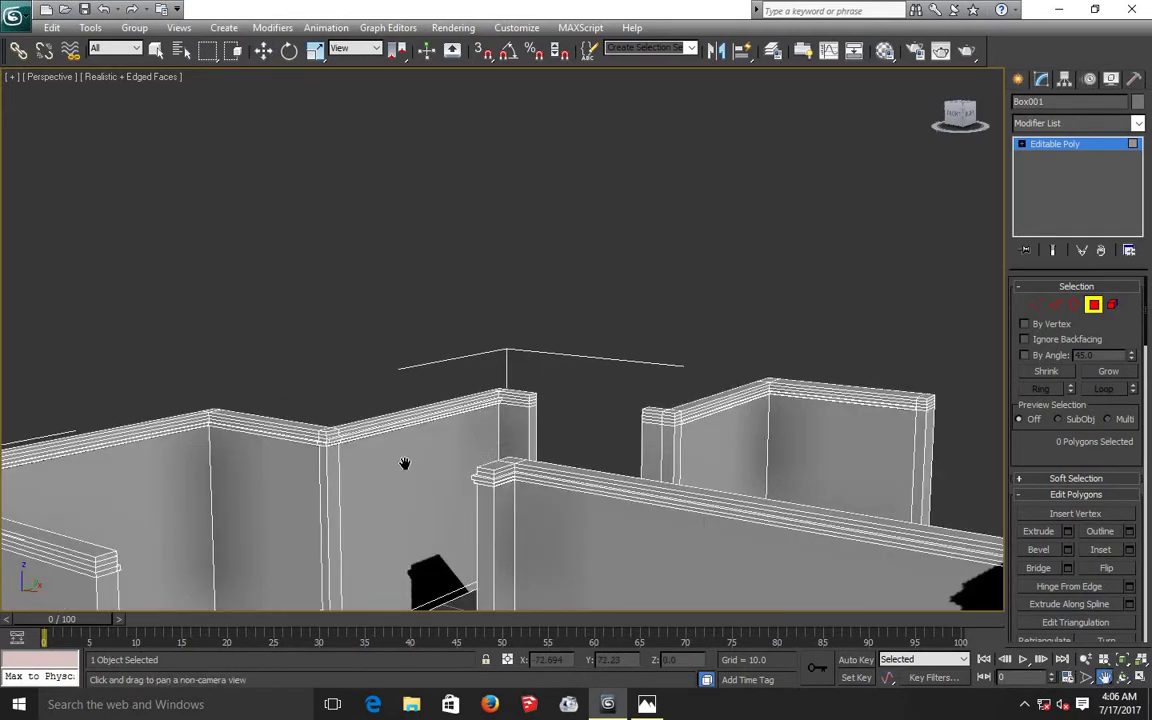
{"action": "left_click_drag", "start_coordinate": [639, 455], "coordinate": [676, 437]}
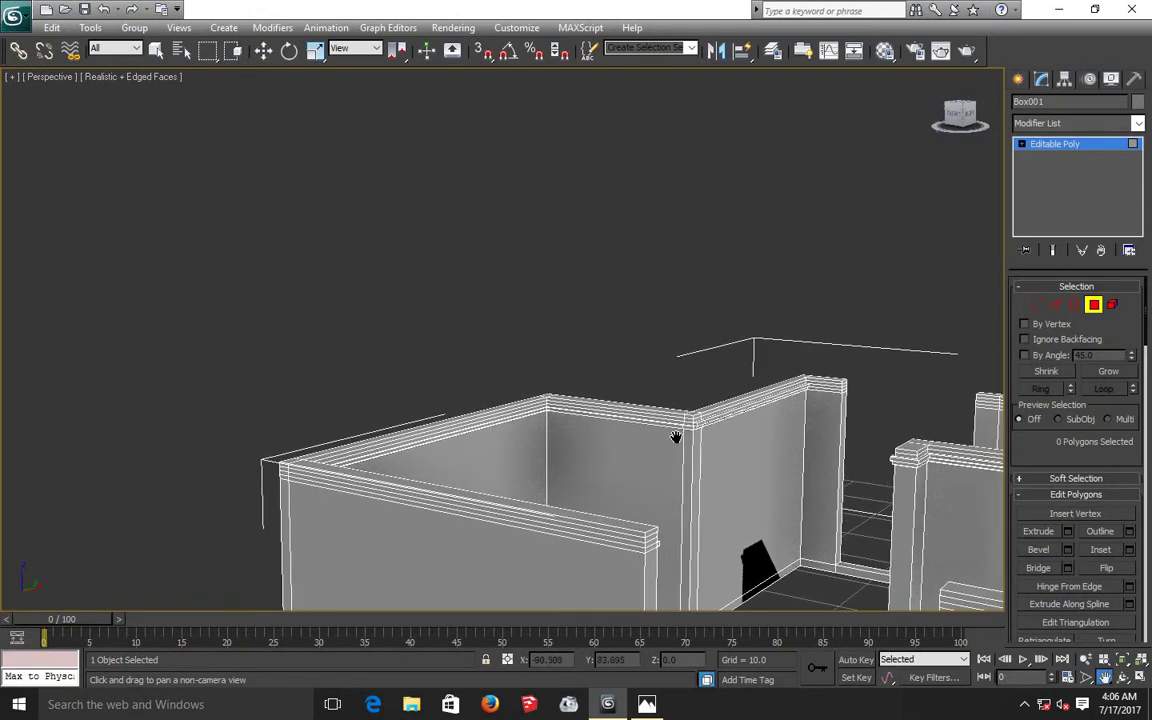
{"action": "mouse_move", "coordinate": [657, 531]}
{"action": "left_mouse_down"}
{"action": "mouse_move", "coordinate": [488, 388]}
{"action": "mouse_move", "coordinate": [435, 404]}
{"action": "left_mouse_up"}
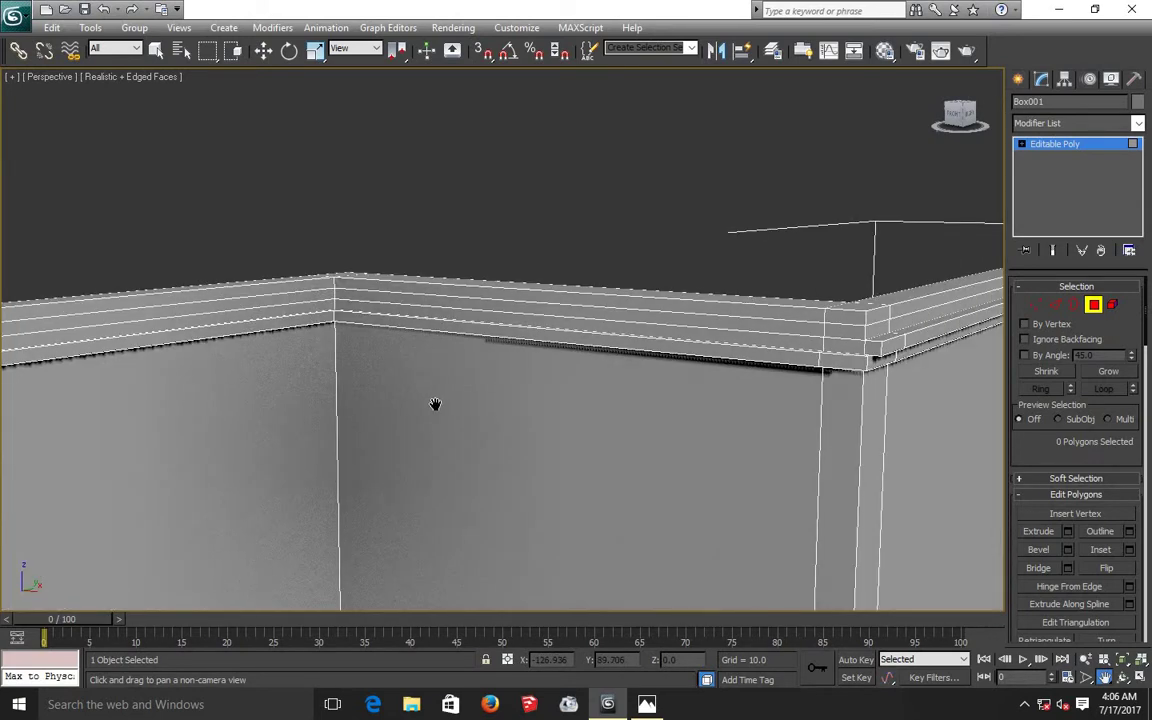
- Extrude the corner ledge polygons by 0.168, then add the end-cap polygon and extrude again
{"action": "left_click", "coordinate": [263, 50]}
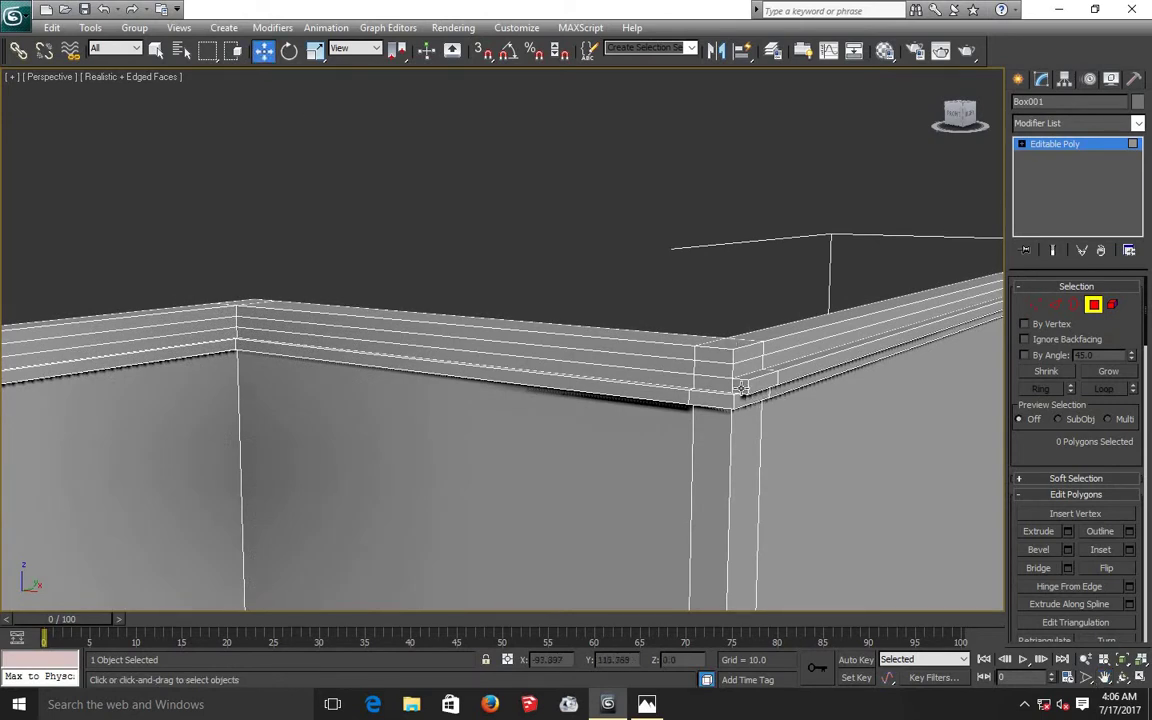
{"action": "left_click", "coordinate": [703, 383]}
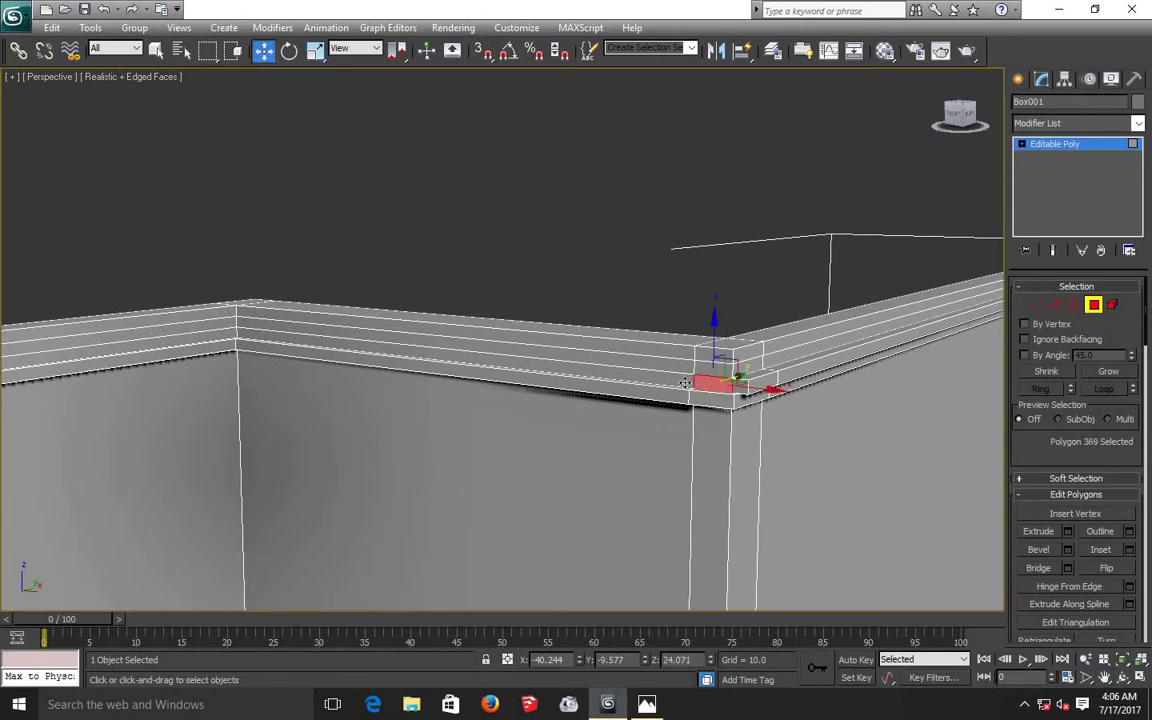
{"action": "left_click", "coordinate": [685, 383], "text": "ctrl"}
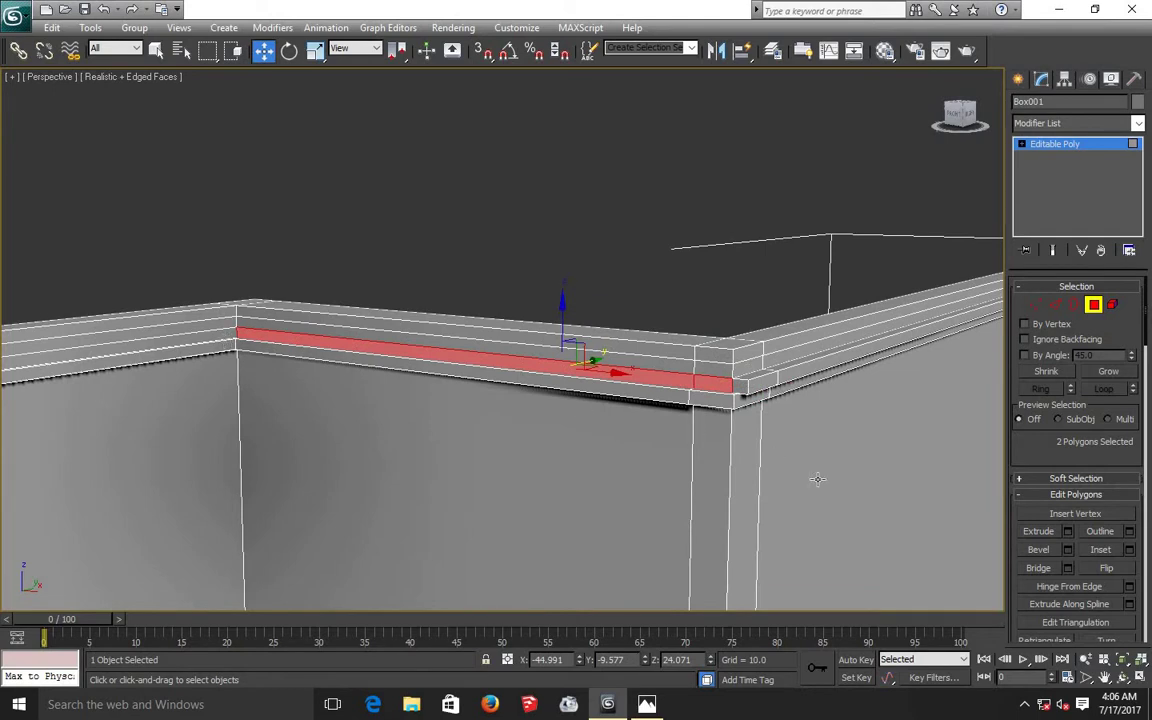
{"action": "left_click", "coordinate": [1068, 533]}
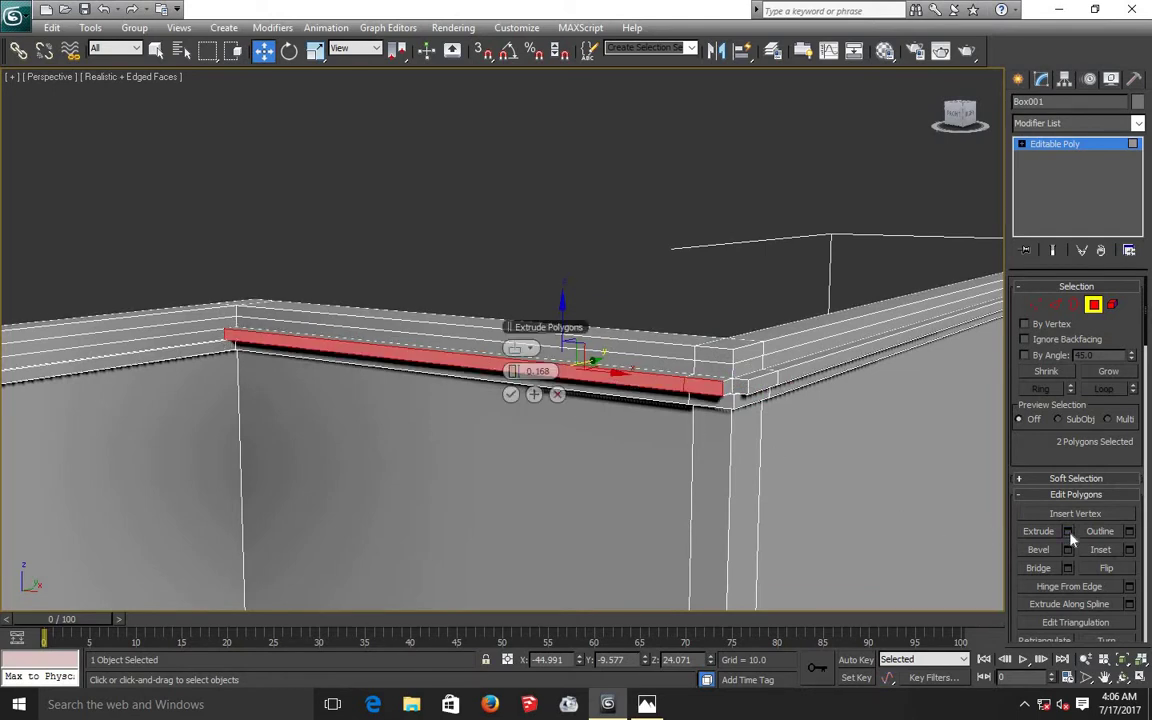
{"action": "left_click", "coordinate": [510, 394]}
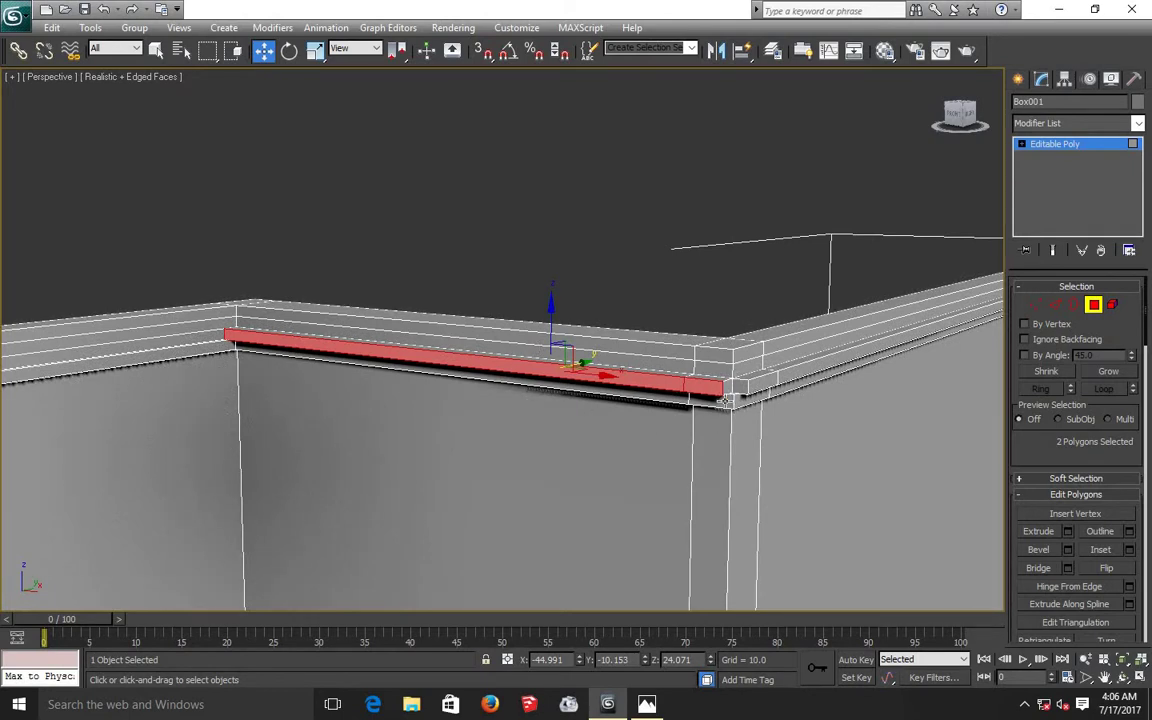
{"action": "left_click_drag", "start_coordinate": [727, 400], "coordinate": [729, 402]}
{"action": "left_click", "coordinate": [737, 388], "text": "ctrl"}
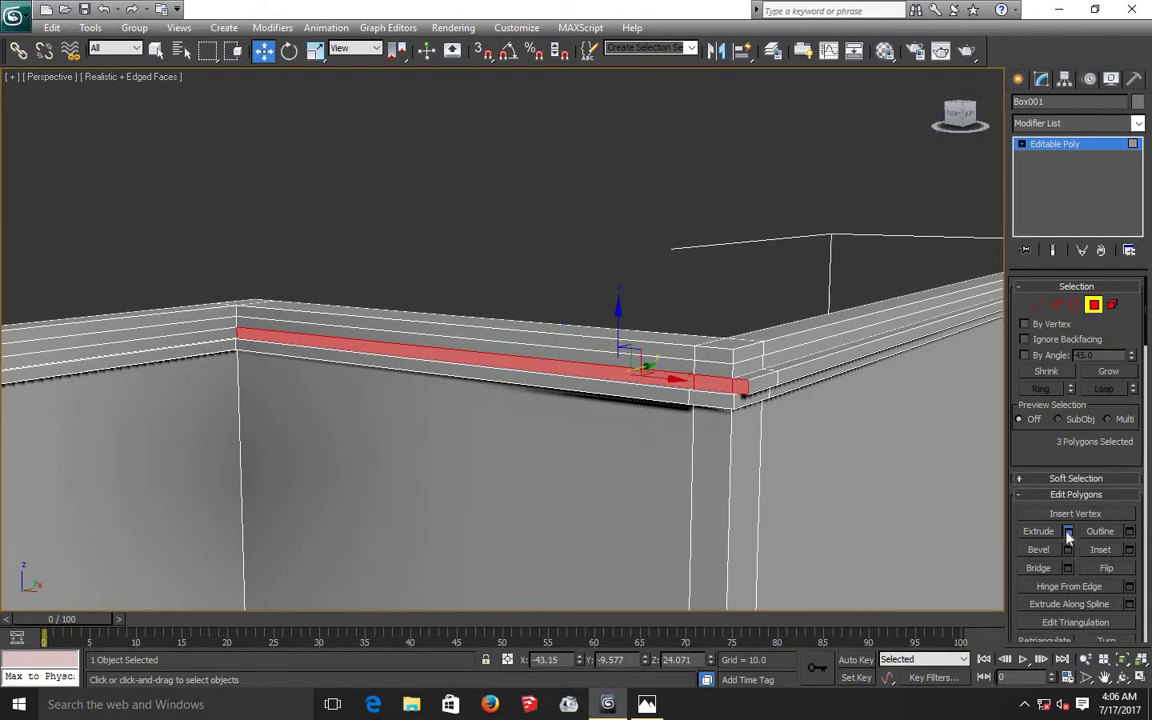
{"action": "left_click", "coordinate": [1067, 532]}
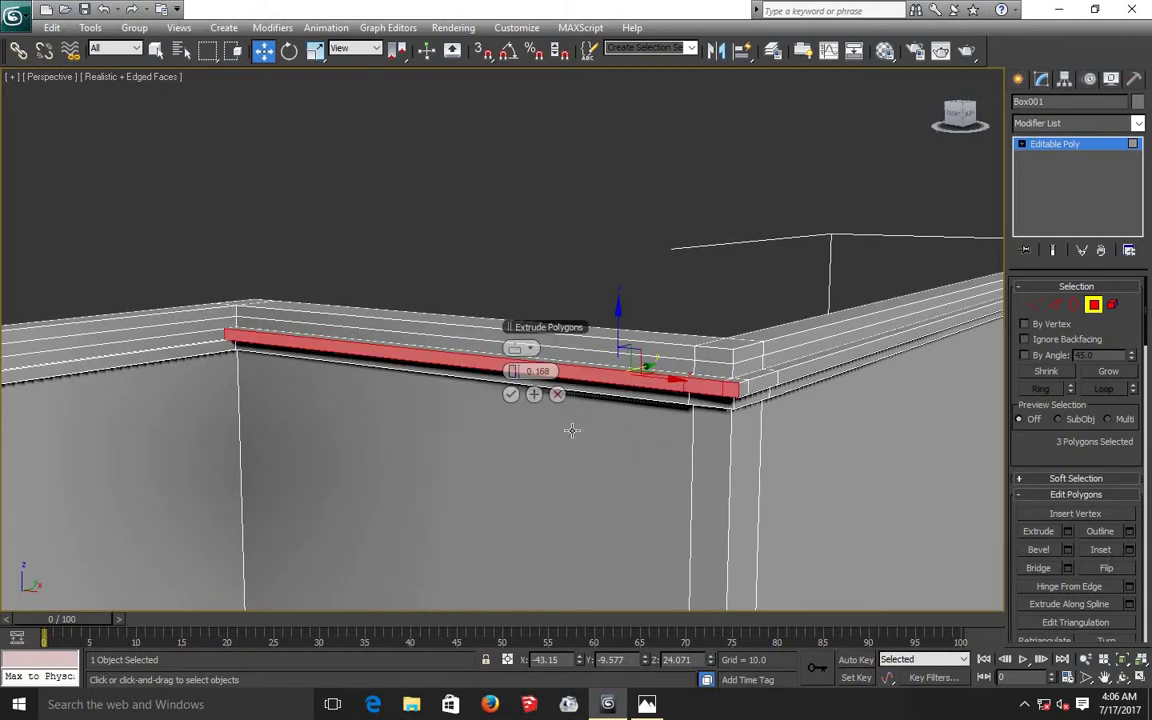
{"action": "left_click", "coordinate": [512, 395]}
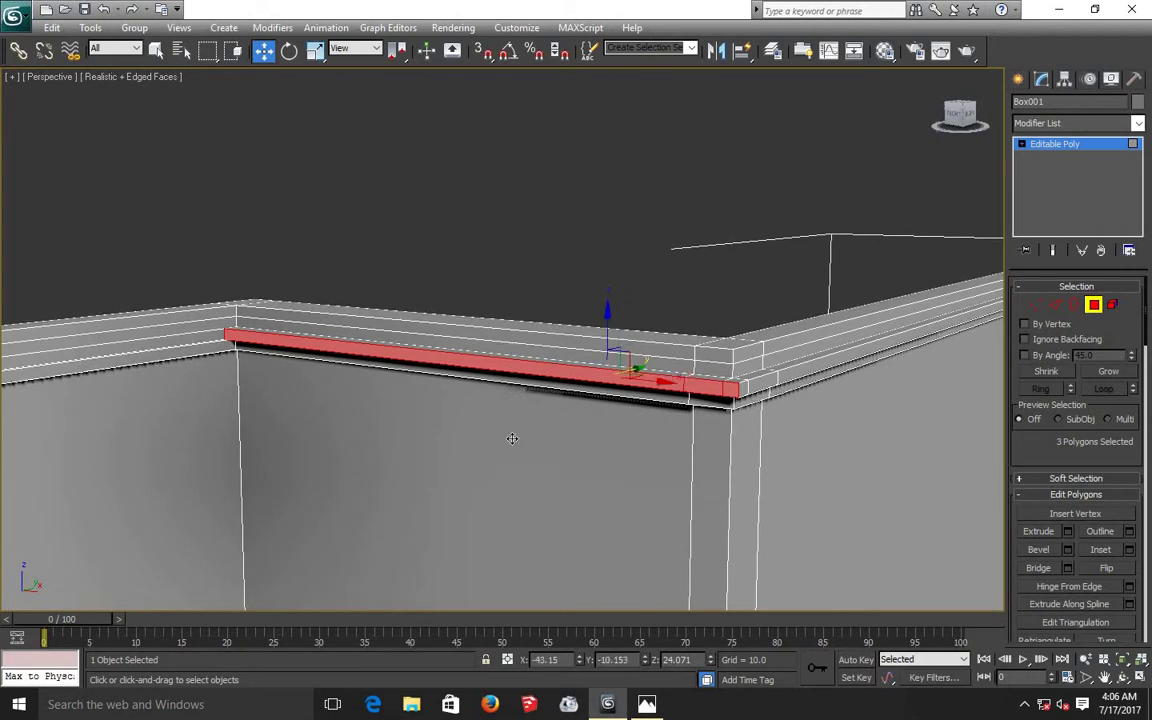
- Select the trim strip polygons on both walls at the corner and extrude them by 0.168
{"action": "left_click", "coordinate": [477, 435]}
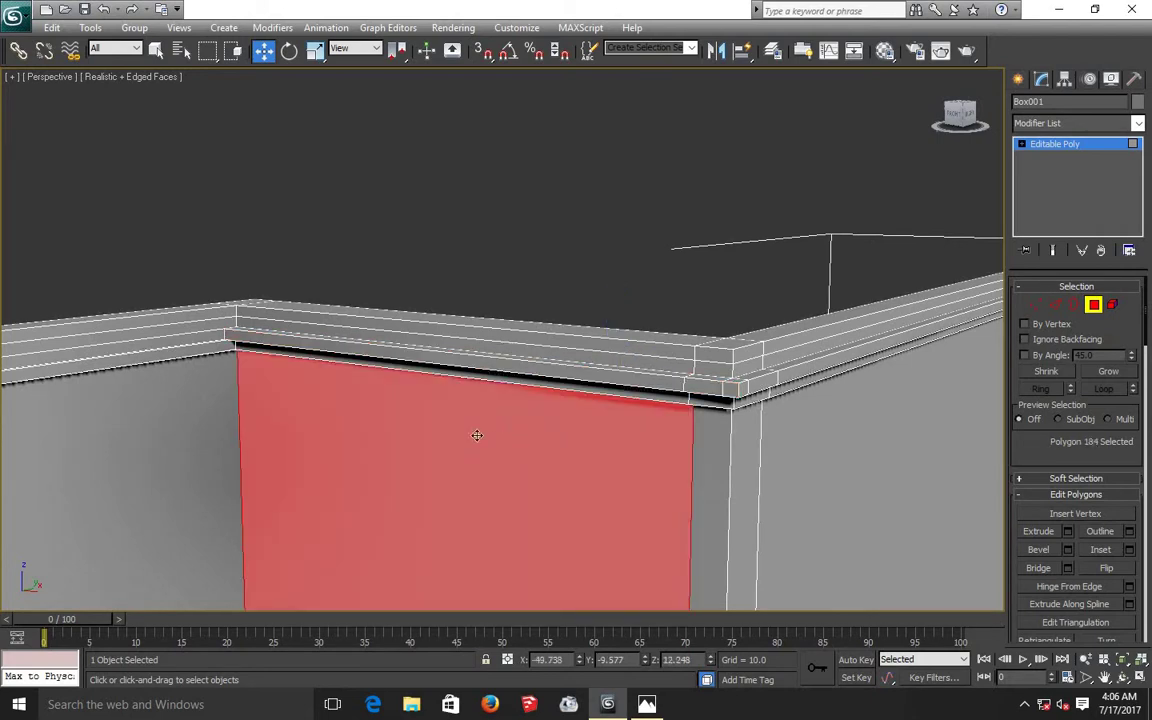
{"action": "left_click", "coordinate": [202, 338]}
{"action": "key", "text": "shift+z"}
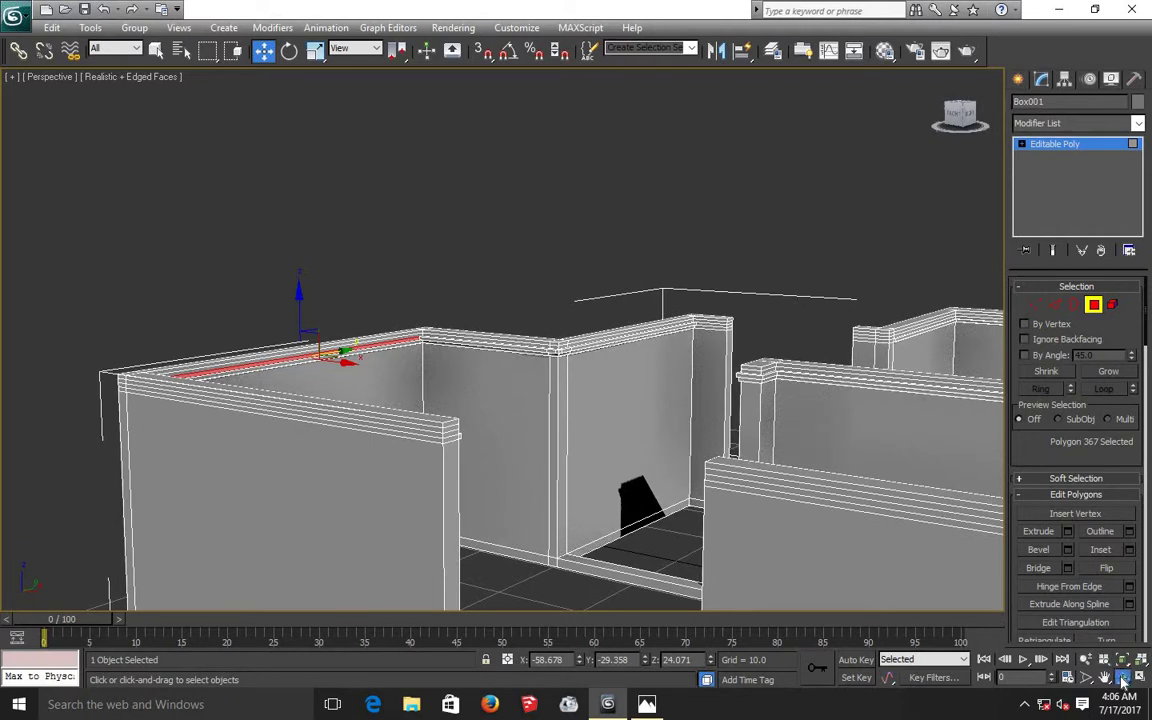
{"action": "left_click", "coordinate": [1122, 677]}
{"action": "mouse_move", "coordinate": [484, 442]}
{"action": "left_mouse_down"}
{"action": "mouse_move", "coordinate": [378, 452]}
{"action": "mouse_move", "coordinate": [190, 270]}
{"action": "mouse_move", "coordinate": [210, 299]}
{"action": "left_mouse_up"}
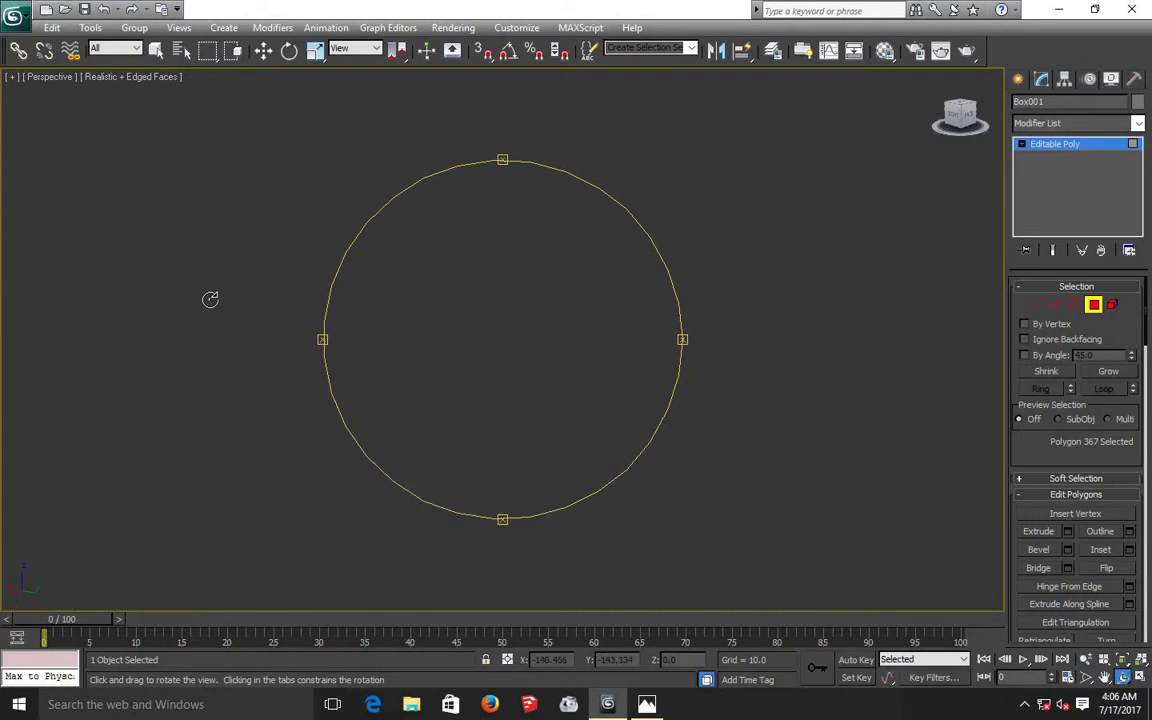
{"action": "left_click", "coordinate": [1104, 677]}
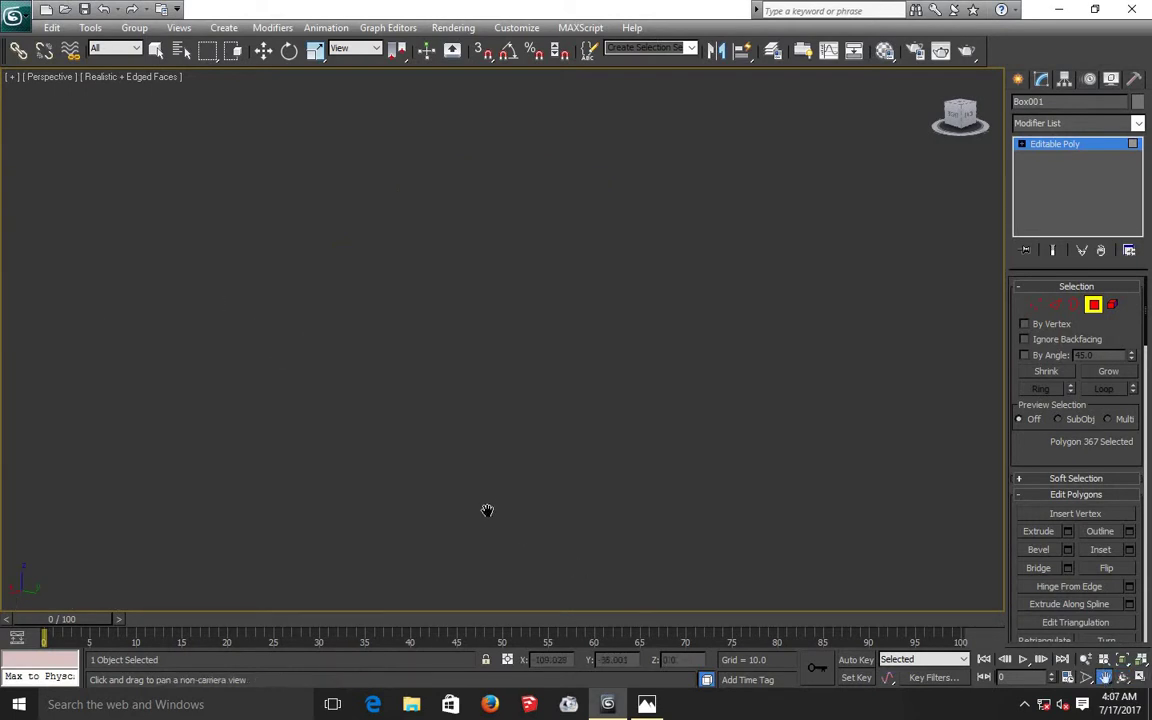
{"action": "mouse_move", "coordinate": [748, 453]}
{"action": "left_mouse_down"}
{"action": "mouse_move", "coordinate": [532, 417]}
{"action": "mouse_move", "coordinate": [511, 400]}
{"action": "mouse_move", "coordinate": [534, 407]}
{"action": "left_mouse_up"}
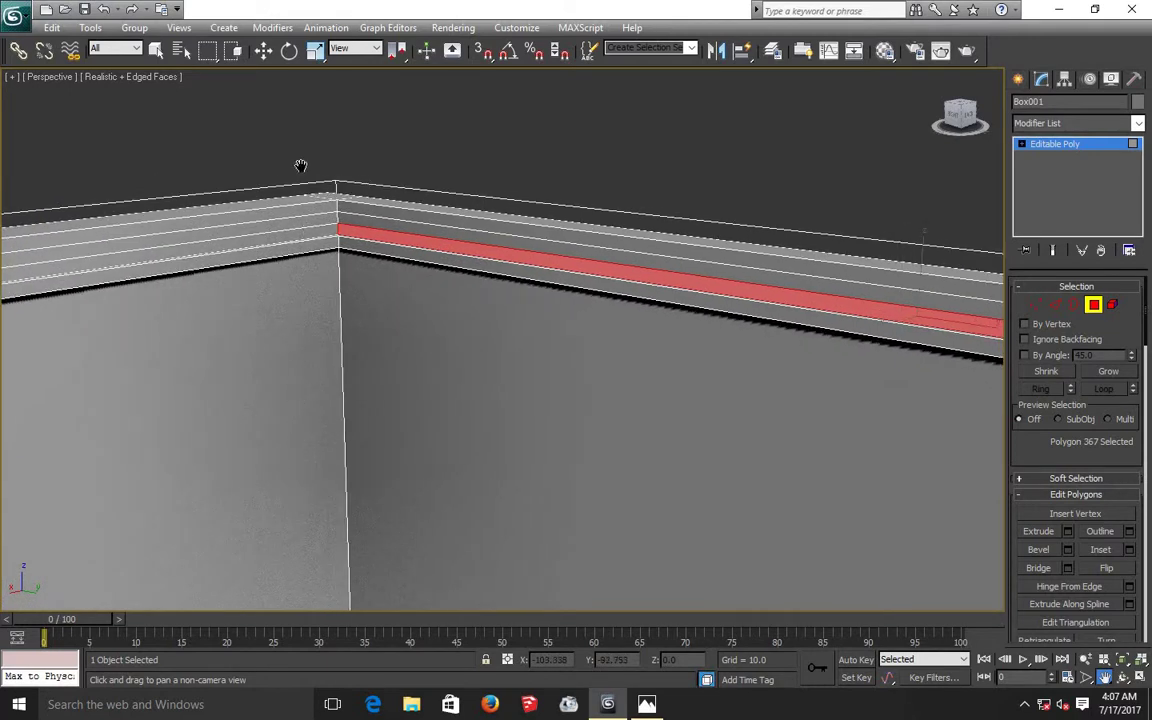
{"action": "left_click", "coordinate": [262, 50]}
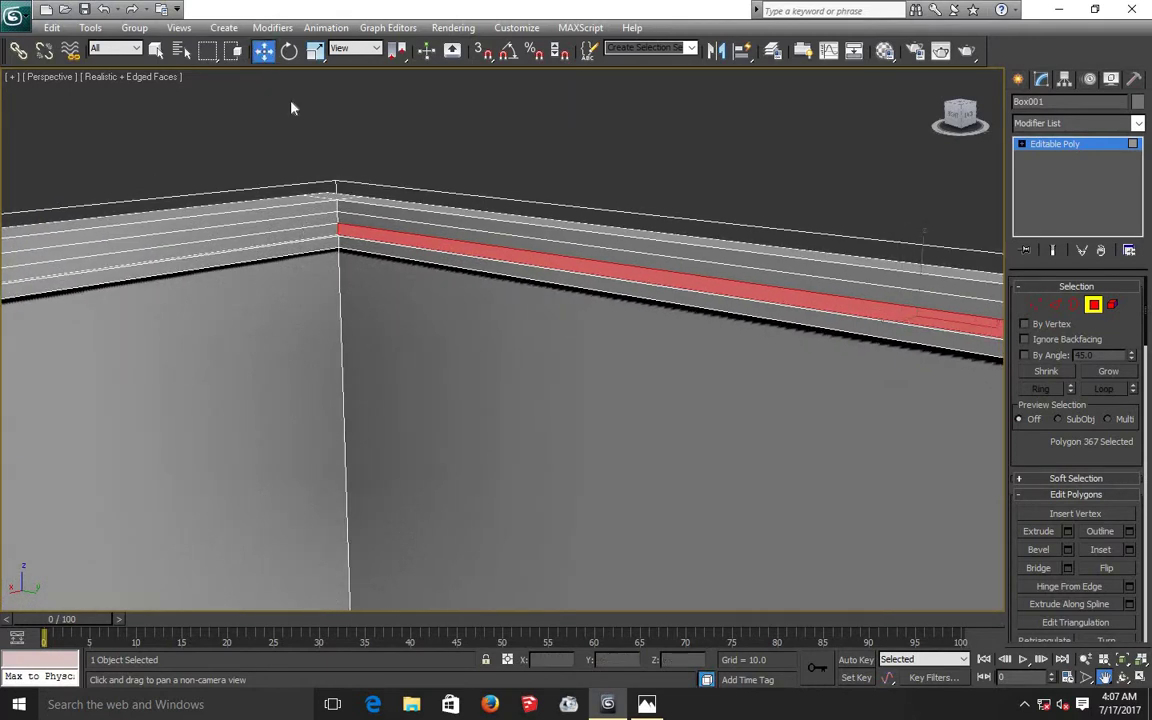
{"action": "left_click", "coordinate": [318, 234], "text": "ctrl"}
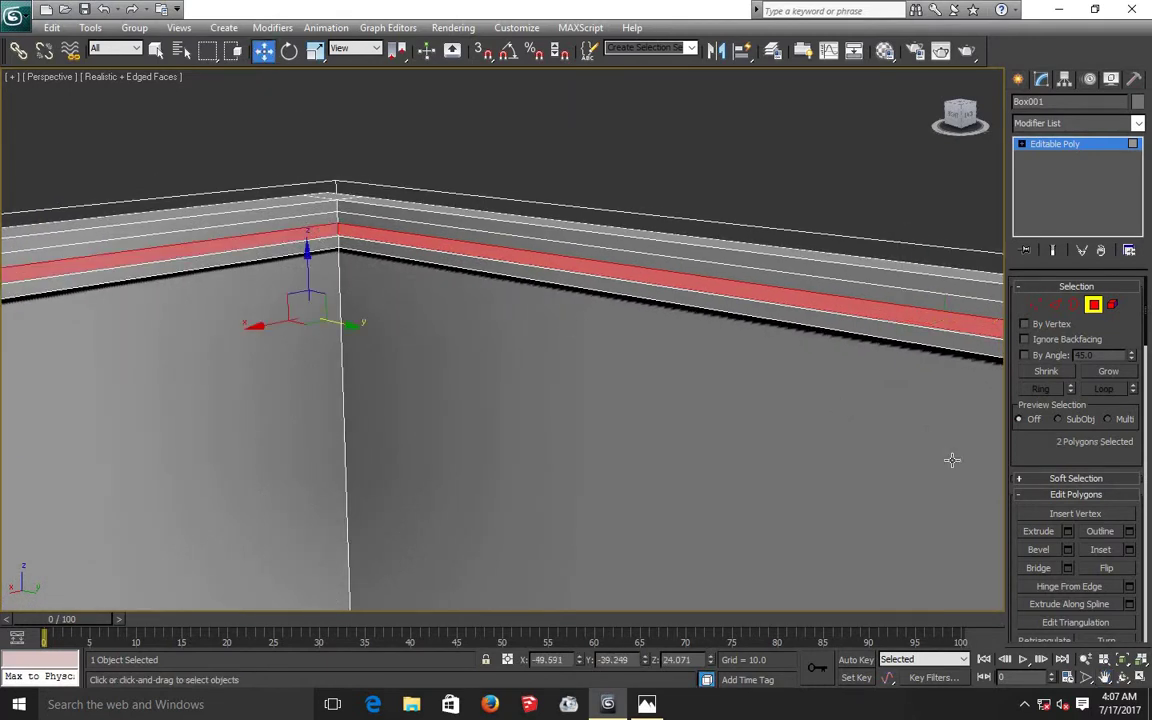
{"action": "left_click", "coordinate": [1068, 531]}
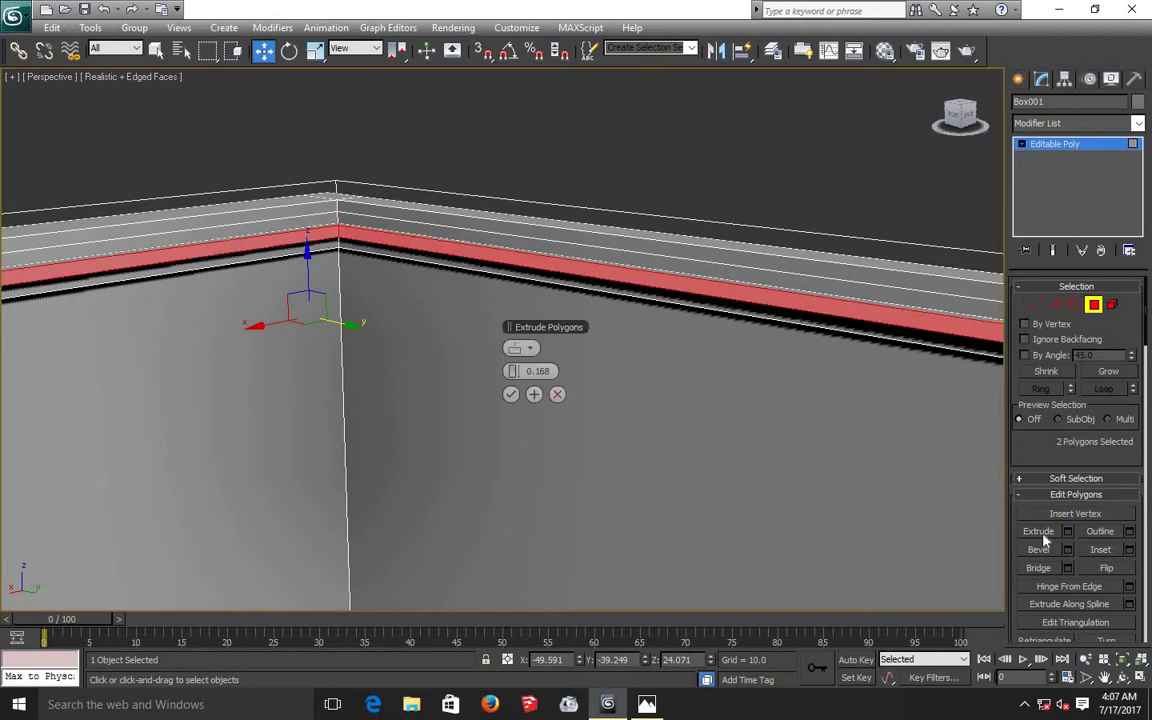
{"action": "left_click", "coordinate": [510, 394]}
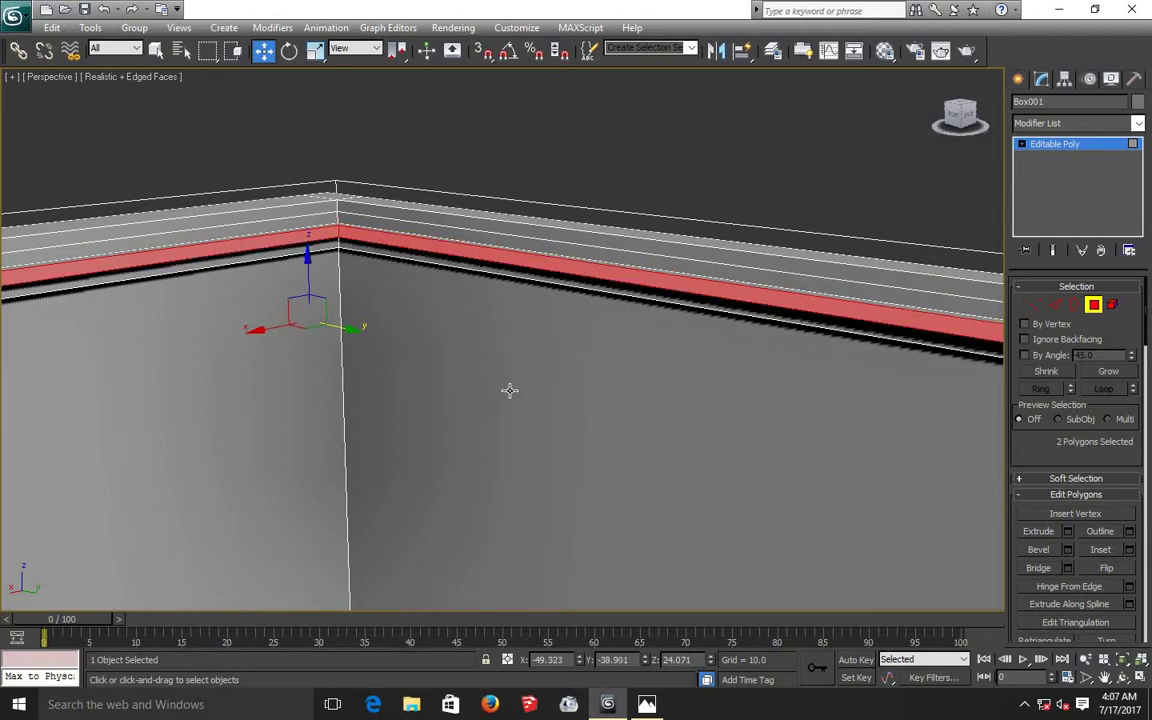
{"action": "scroll", "coordinate": [510, 390], "scroll_direction": "down", "scroll_amount": 5}
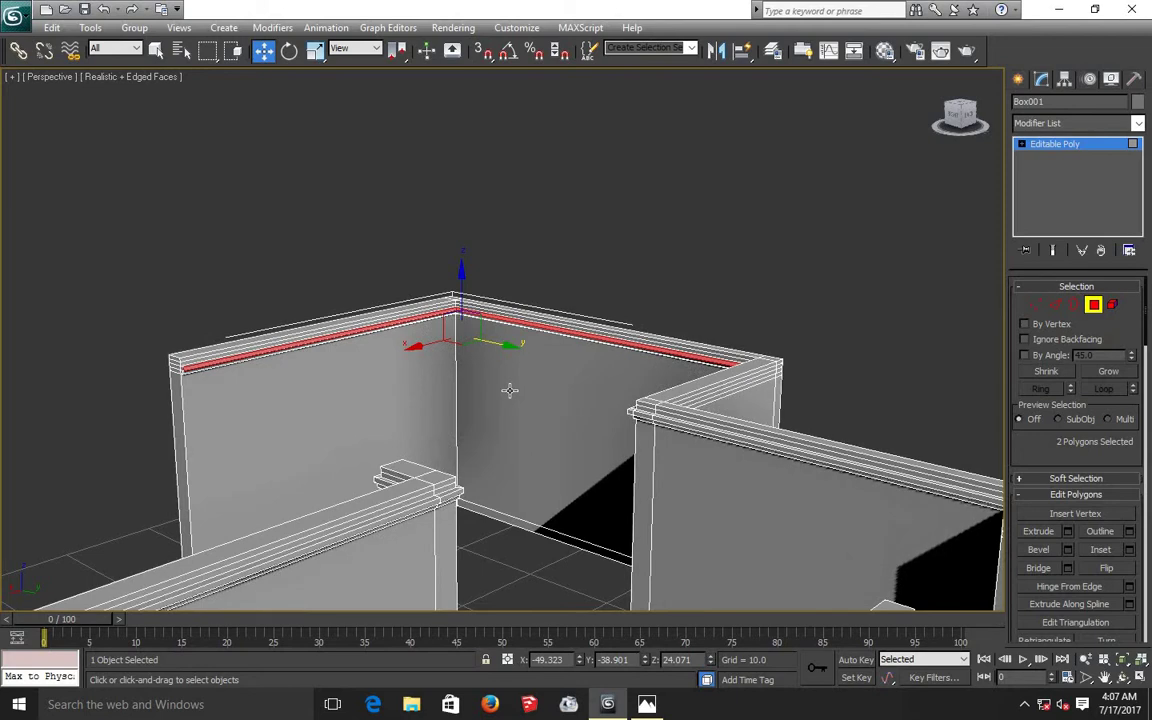
{"action": "scroll", "coordinate": [510, 390], "scroll_direction": "down", "scroll_amount": 5}
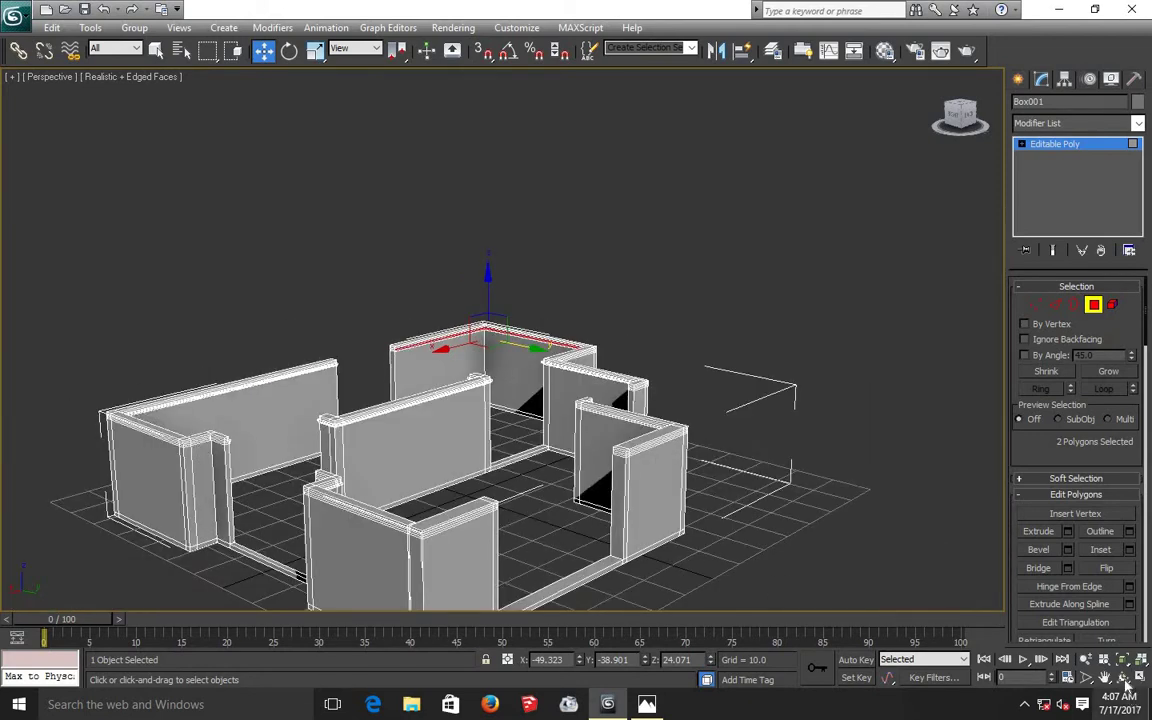
{"action": "left_click", "coordinate": [1122, 677]}
{"action": "left_click_drag", "start_coordinate": [485, 415], "coordinate": [471, 467]}
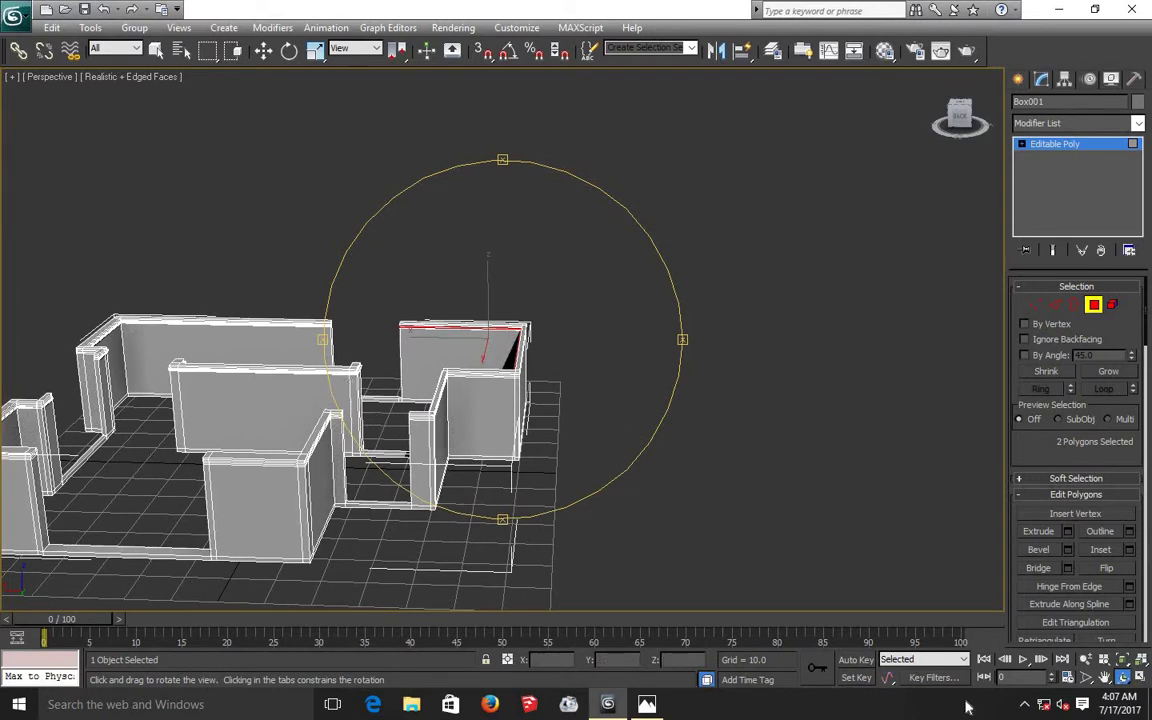
{"action": "left_click", "coordinate": [1021, 705]}
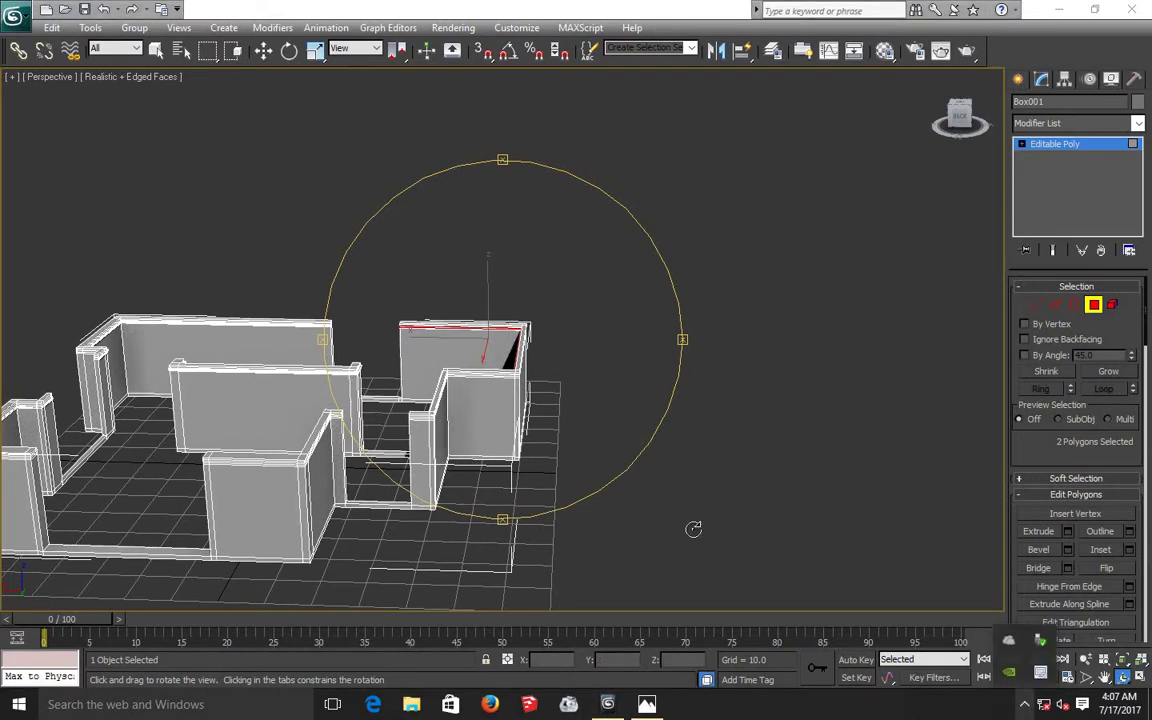
{"action": "left_click_drag", "start_coordinate": [514, 411], "coordinate": [530, 411]}
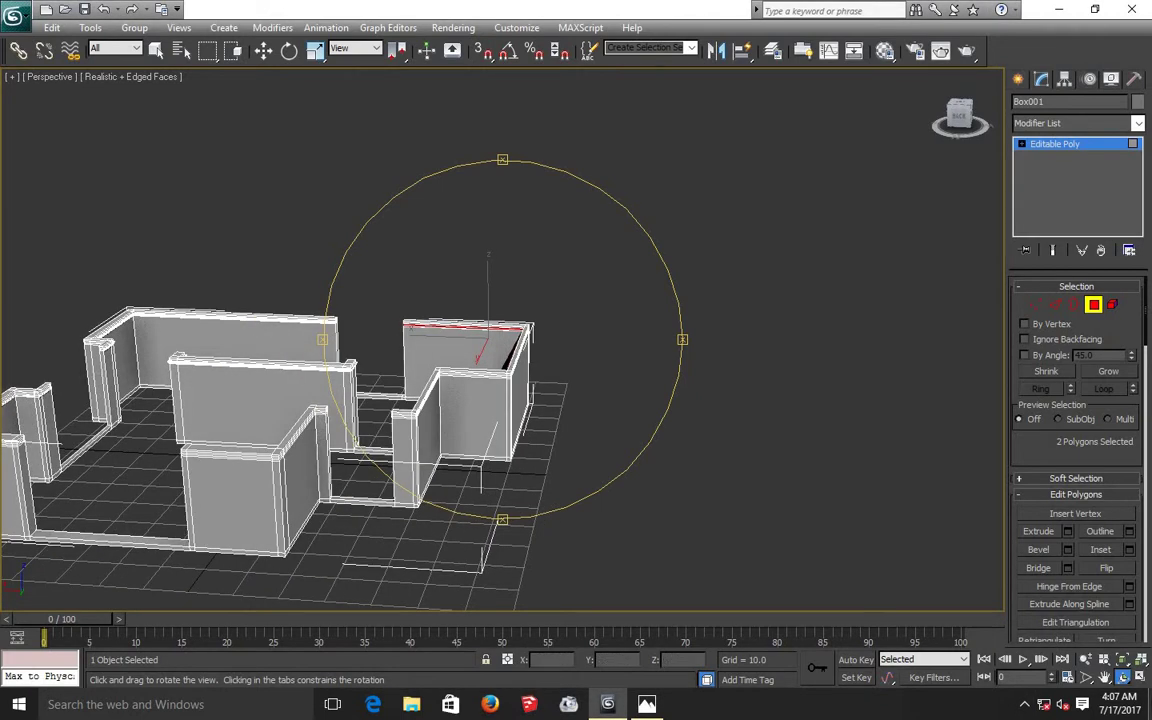
{"action": "left_click", "coordinate": [1104, 677]}
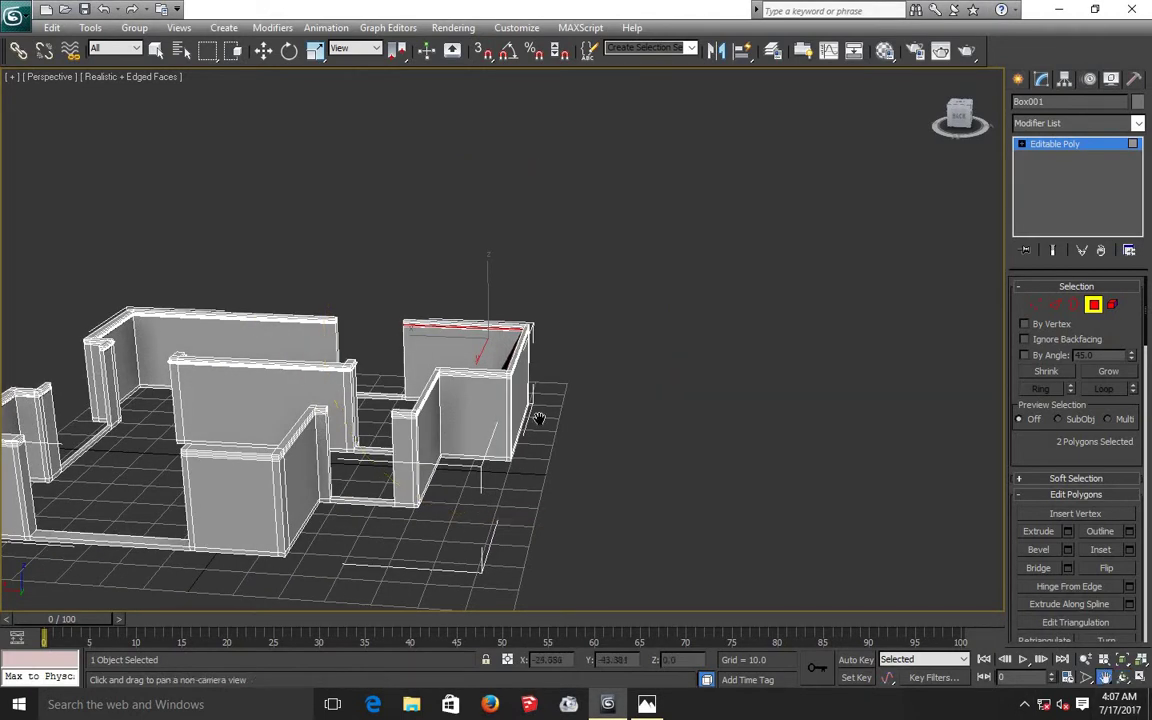
{"action": "scroll", "coordinate": [600, 430], "scroll_direction": "down", "scroll_amount": 3}
{"action": "scroll", "coordinate": [630, 427], "scroll_direction": "down", "scroll_amount": 1}
{"action": "scroll", "coordinate": [602, 388], "scroll_direction": "up", "scroll_amount": 5}
{"action": "scroll", "coordinate": [631, 532], "scroll_direction": "up", "scroll_amount": 3}
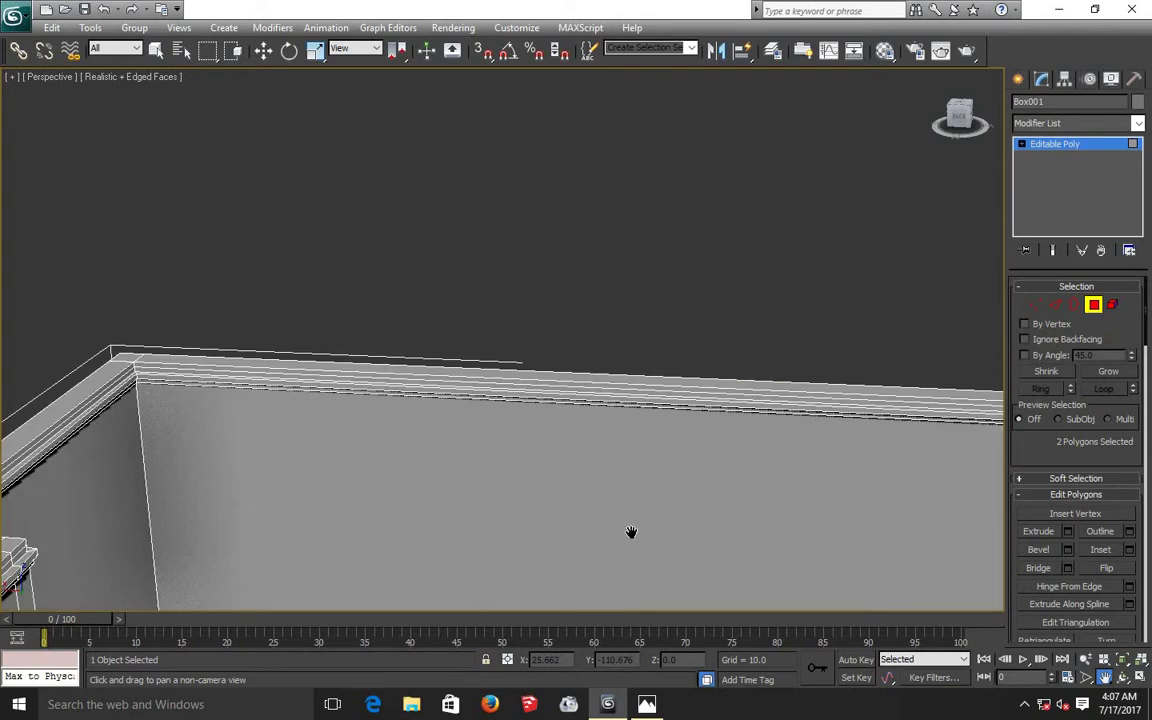
{"action": "scroll", "coordinate": [545, 495], "scroll_direction": "up", "scroll_amount": 2}
{"action": "scroll", "coordinate": [440, 500], "scroll_direction": "down", "scroll_amount": 2}
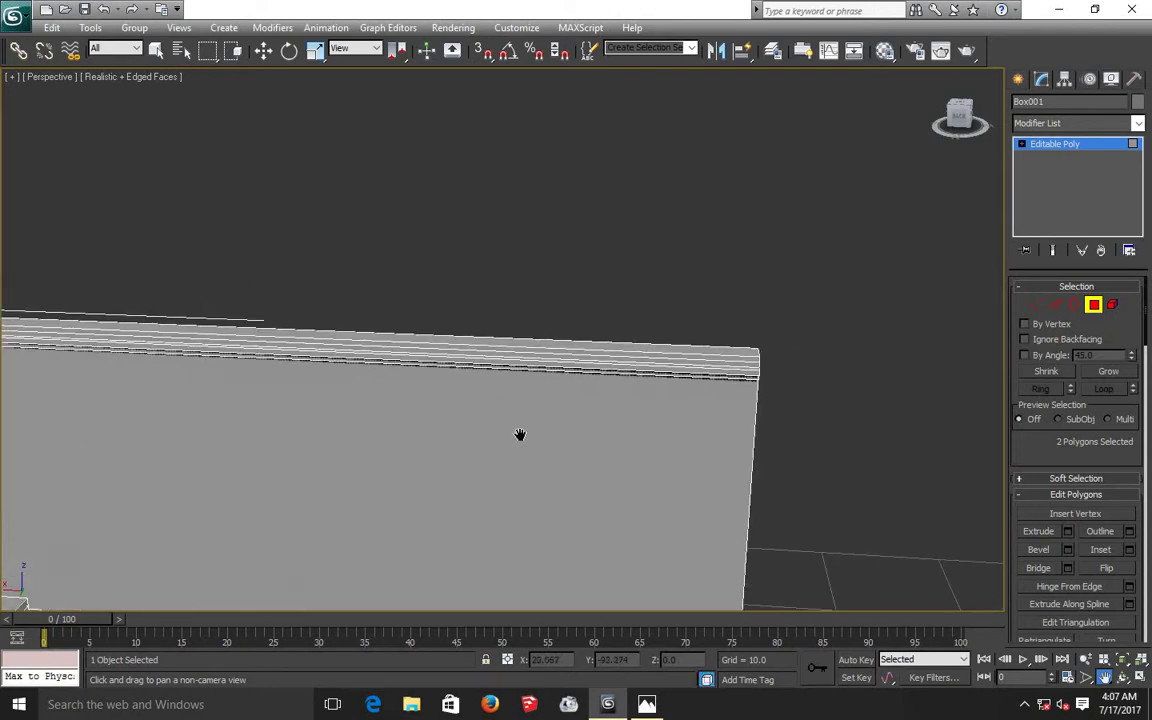
{"action": "scroll", "coordinate": [520, 434], "scroll_direction": "up", "scroll_amount": 3}
{"action": "scroll", "coordinate": [522, 440], "scroll_direction": "up", "scroll_amount": 2}
{"action": "mouse_move", "coordinate": [618, 530]}
{"action": "middle_mouse_down"}
{"action": "mouse_move", "coordinate": [524, 470]}
{"action": "mouse_move", "coordinate": [288, 473]}
{"action": "middle_mouse_up"}
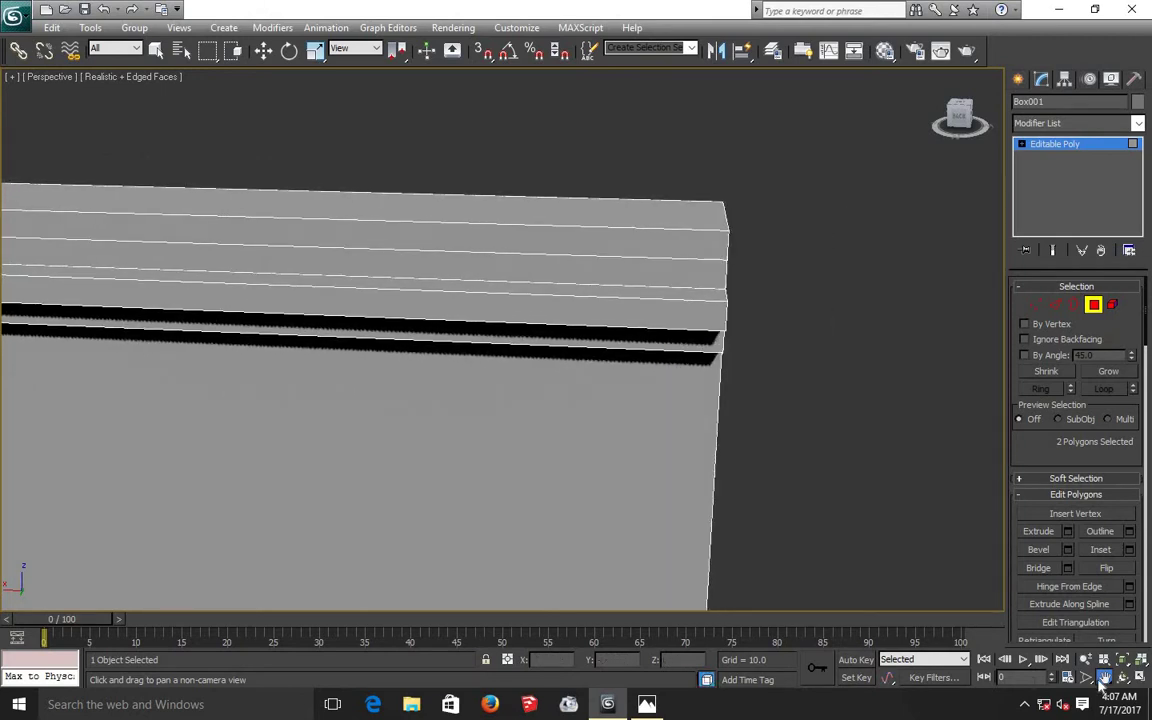
{"action": "left_click", "coordinate": [1121, 677]}
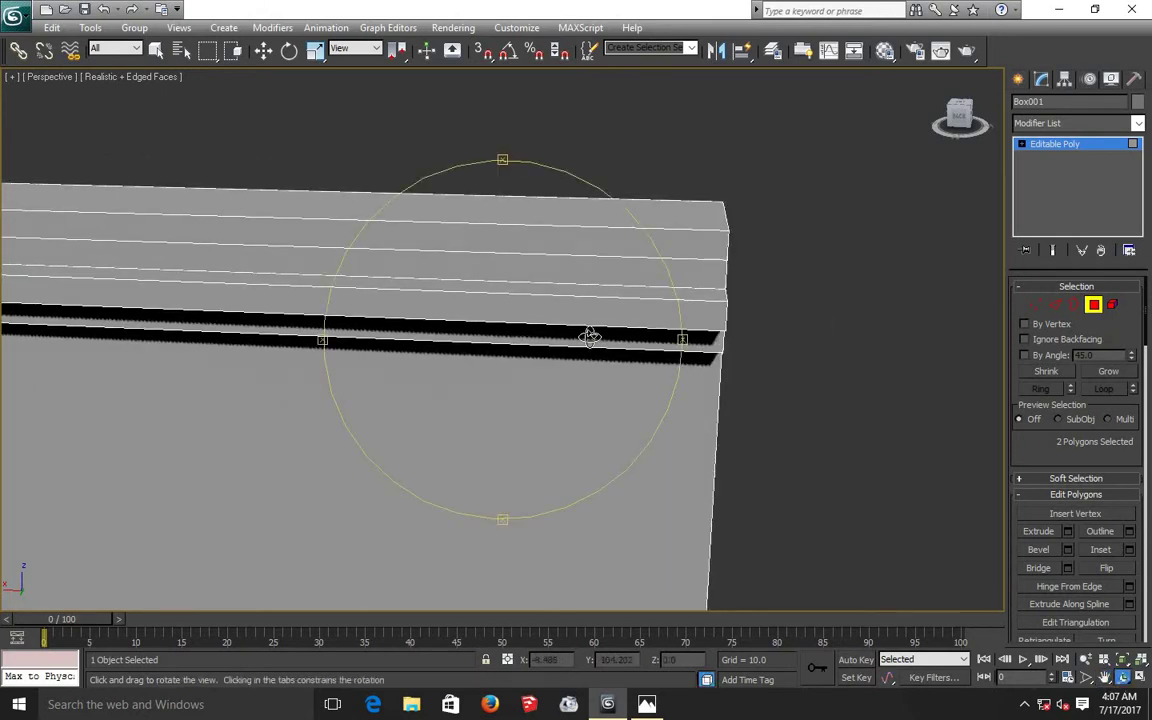
{"action": "mouse_move", "coordinate": [589, 321]}
{"action": "left_mouse_down"}
{"action": "mouse_move", "coordinate": [525, 434]}
{"action": "mouse_move", "coordinate": [556, 463]}
{"action": "mouse_move", "coordinate": [432, 465]}
{"action": "mouse_move", "coordinate": [391, 445]}
{"action": "mouse_move", "coordinate": [378, 460]}
{"action": "mouse_move", "coordinate": [506, 332]}
{"action": "left_mouse_up"}
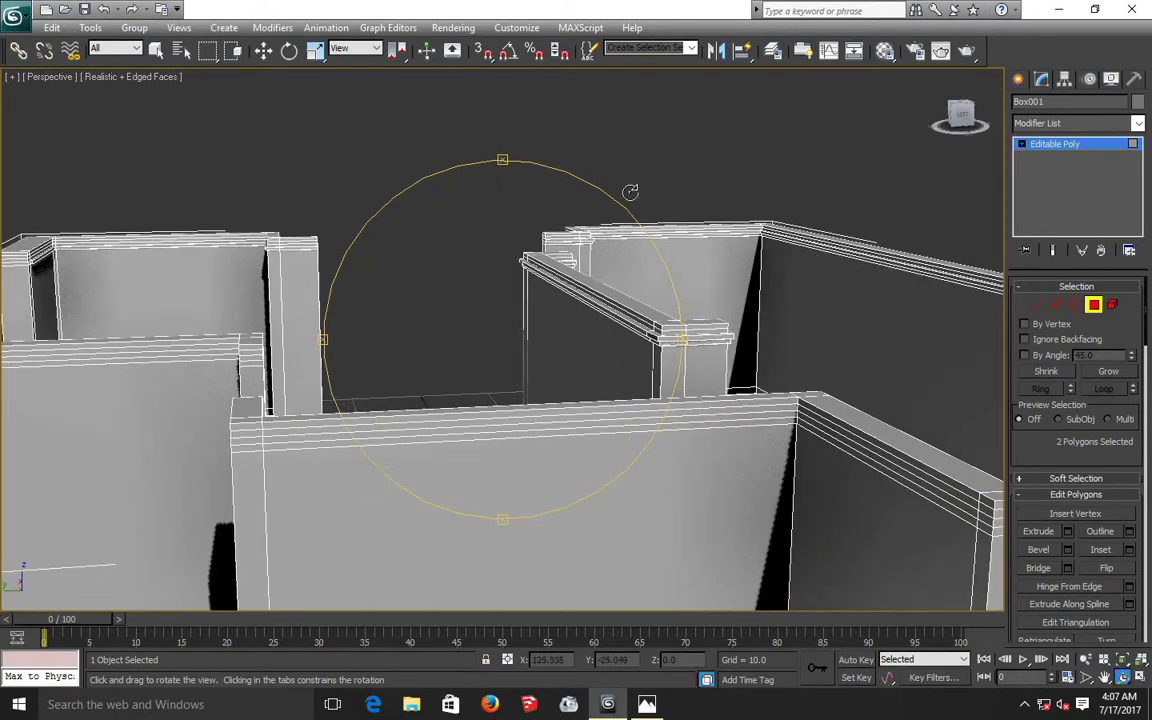
{"action": "mouse_move", "coordinate": [633, 193]}
{"action": "left_mouse_down"}
{"action": "mouse_move", "coordinate": [555, 368]}
{"action": "mouse_move", "coordinate": [535, 380]}
{"action": "mouse_move", "coordinate": [527, 347]}
{"action": "left_mouse_up"}
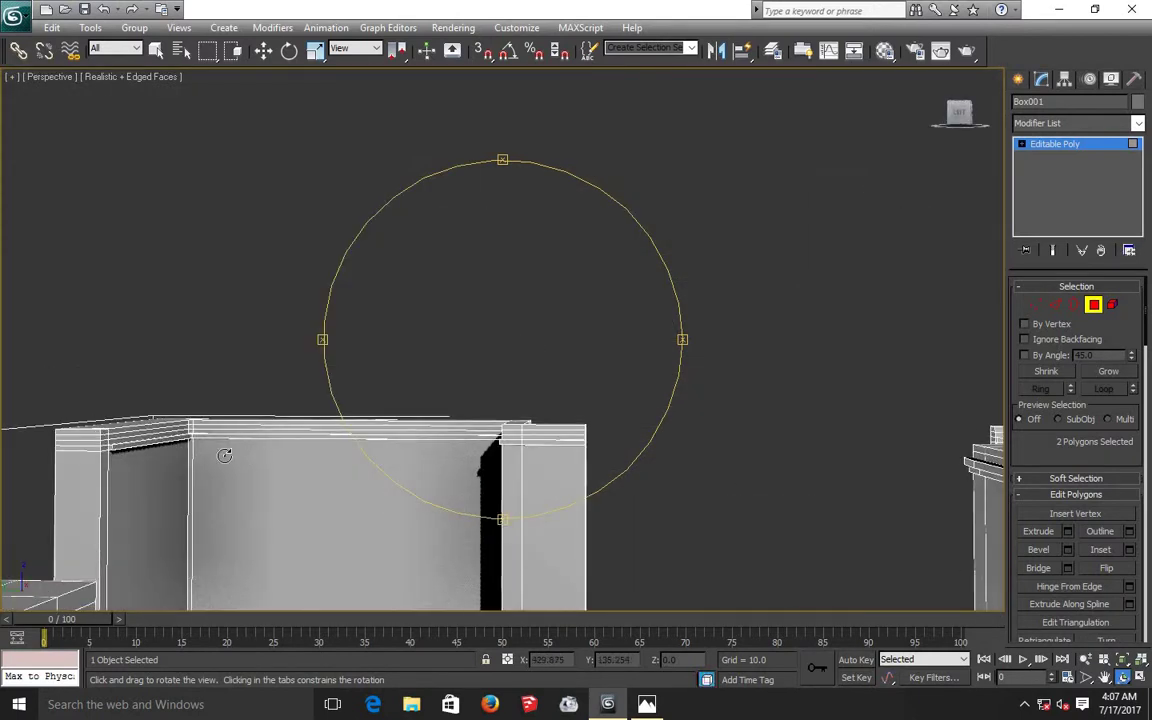
{"action": "mouse_move", "coordinate": [223, 454]}
{"action": "left_mouse_down"}
{"action": "mouse_move", "coordinate": [425, 436]}
{"action": "mouse_move", "coordinate": [476, 483]}
{"action": "mouse_move", "coordinate": [496, 483]}
{"action": "mouse_move", "coordinate": [476, 486]}
{"action": "mouse_move", "coordinate": [478, 476]}
{"action": "left_mouse_up"}
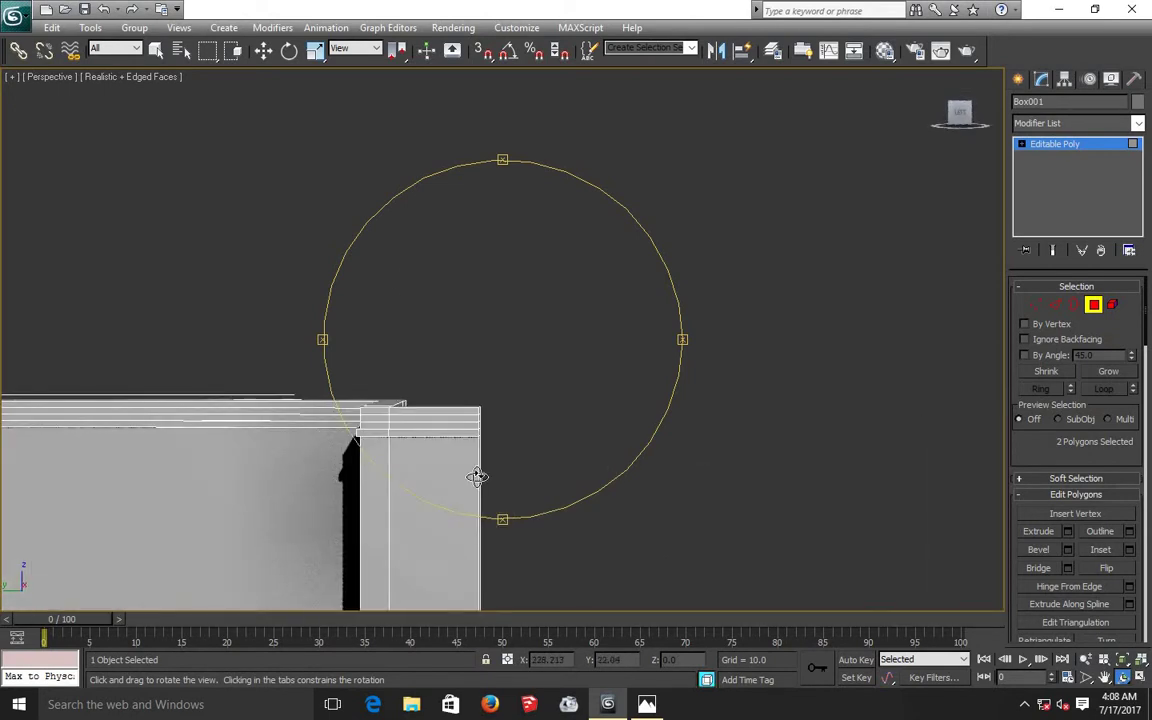
- Clear the current face selection and pan the view to frame the wall end
{"action": "left_click", "coordinate": [265, 52]}
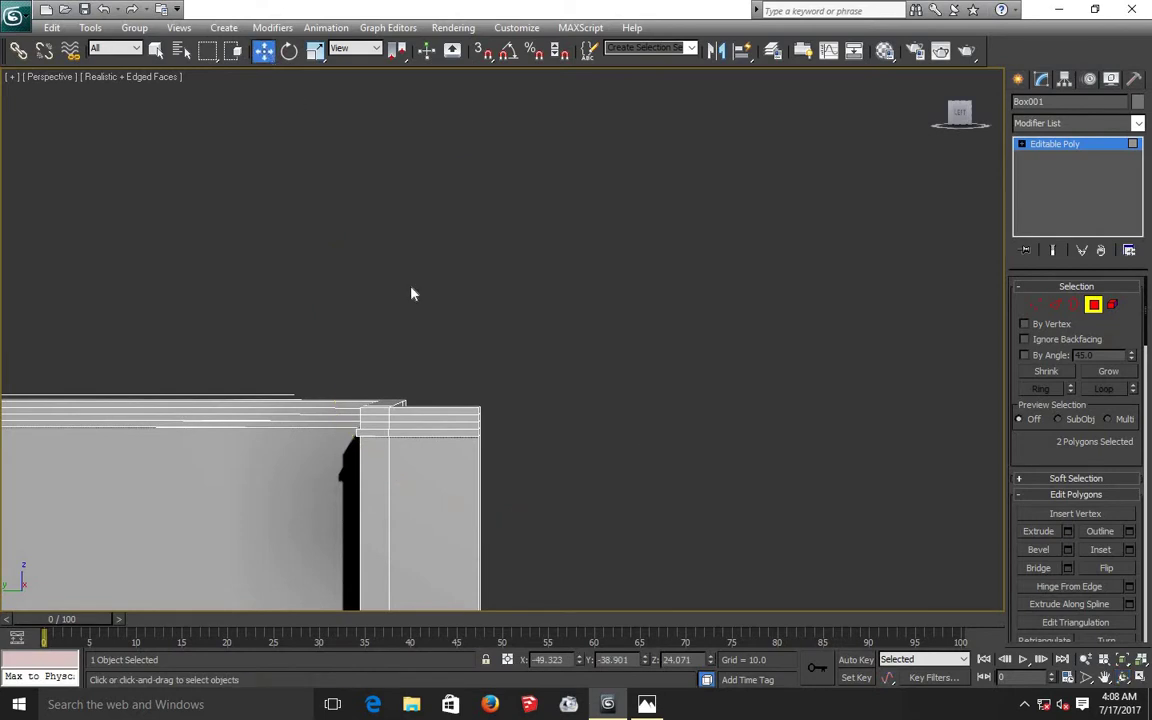
{"action": "left_click", "coordinate": [373, 463]}
{"action": "middle_click_drag", "start_coordinate": [373, 463], "coordinate": [373, 463], "text": "alt"}
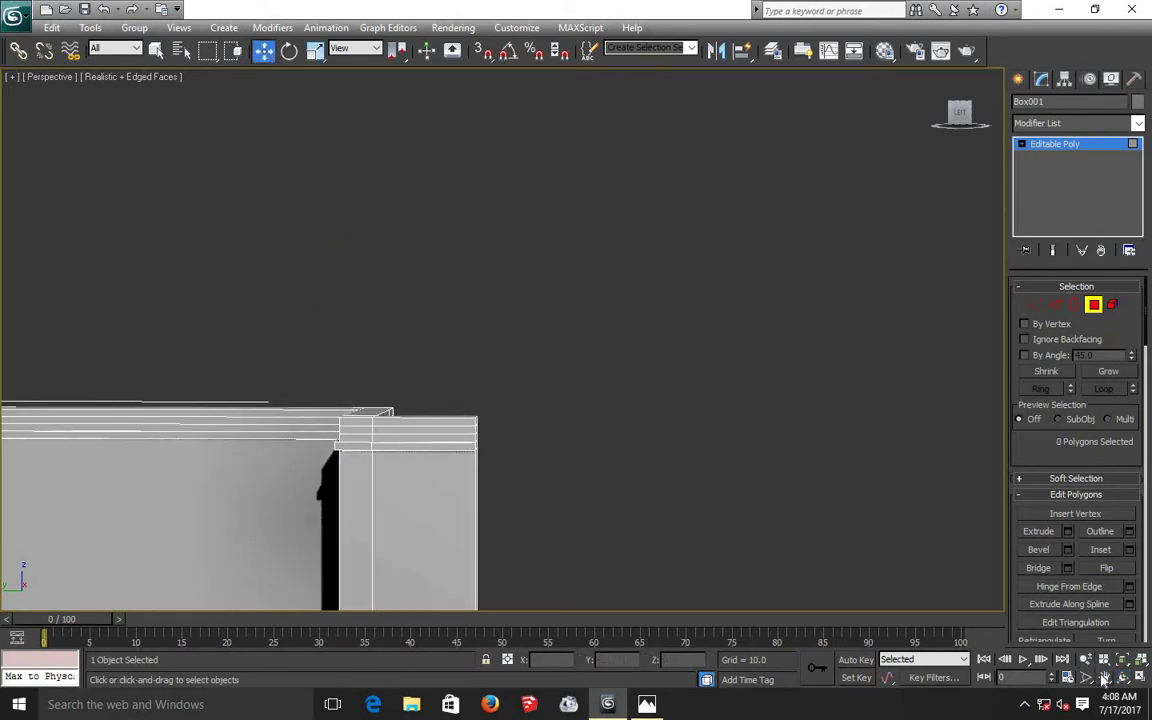
{"action": "left_click", "coordinate": [1104, 677]}
{"action": "mouse_move", "coordinate": [473, 512]}
{"action": "left_mouse_down"}
{"action": "mouse_move", "coordinate": [663, 391]}
{"action": "mouse_move", "coordinate": [807, 341]}
{"action": "left_mouse_up"}
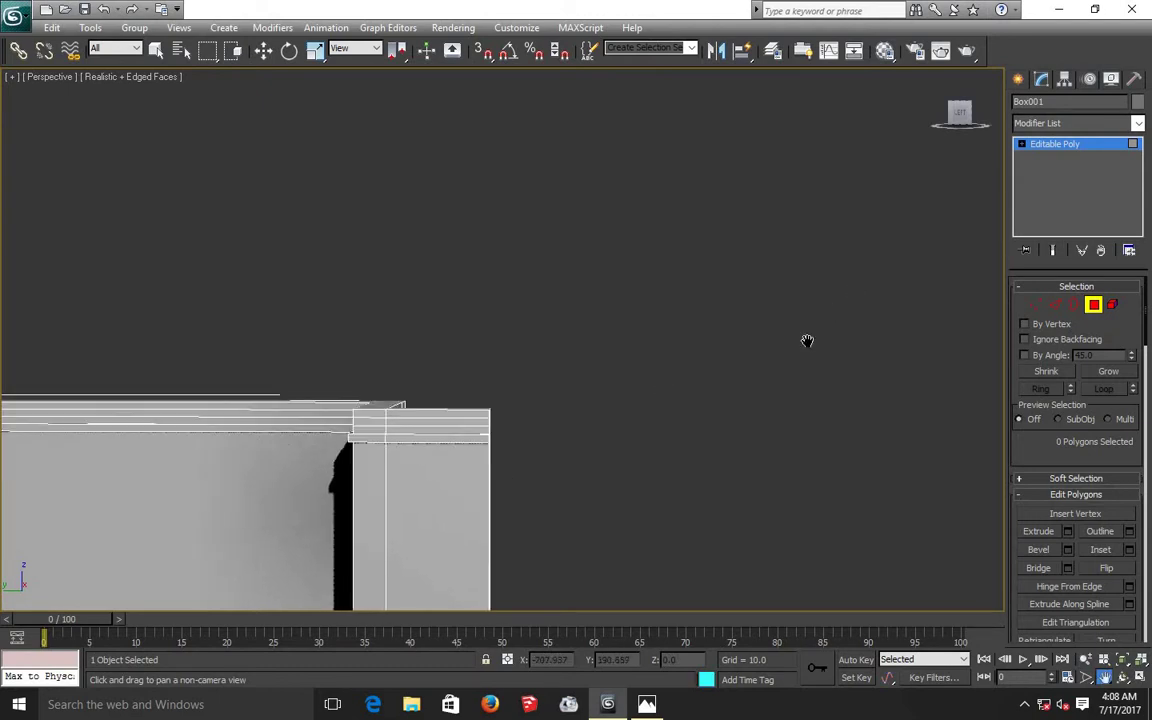
{"action": "left_click_drag", "start_coordinate": [424, 463], "coordinate": [422, 460]}
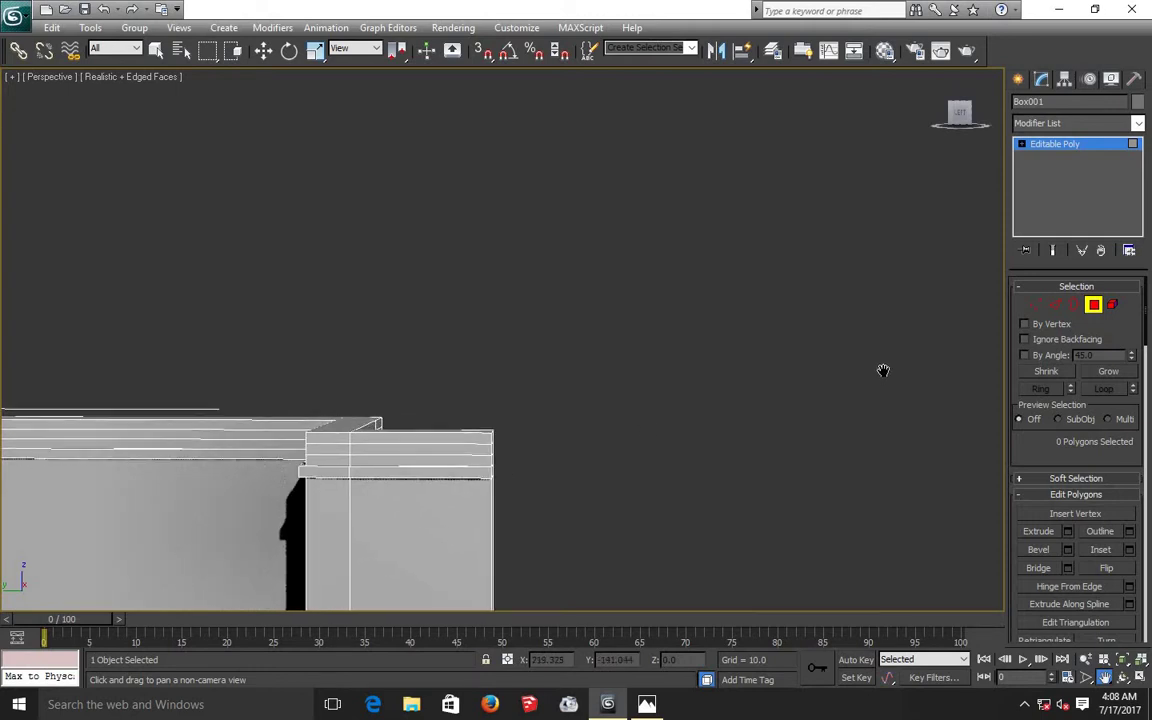
- Select the two thin top faces at the wall end and extrude them outward by 0.168
{"action": "left_click", "coordinate": [264, 51]}
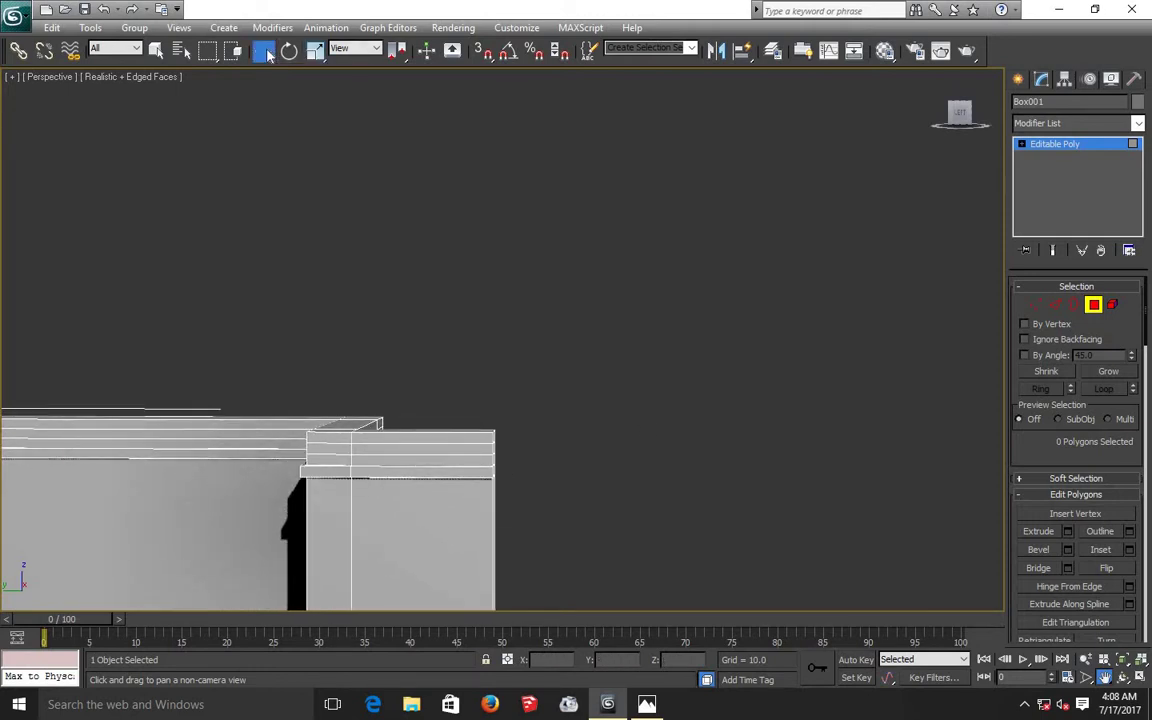
{"action": "left_click", "coordinate": [390, 461]}
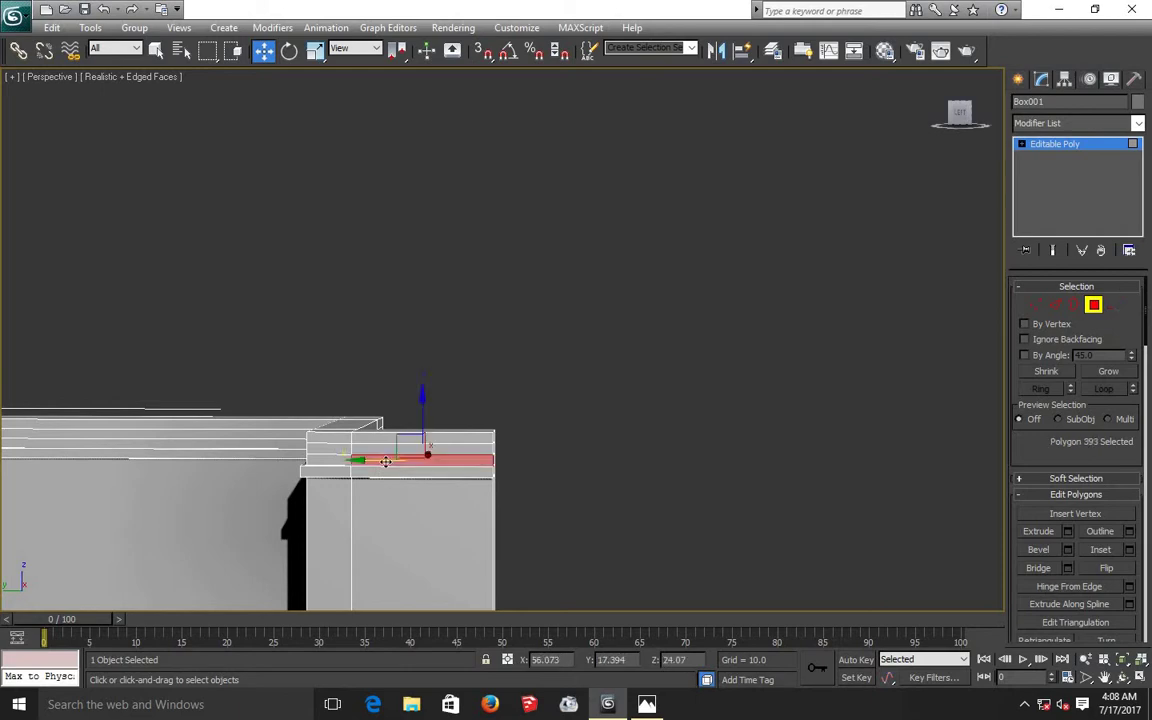
{"action": "left_click", "coordinate": [338, 460], "text": "ctrl"}
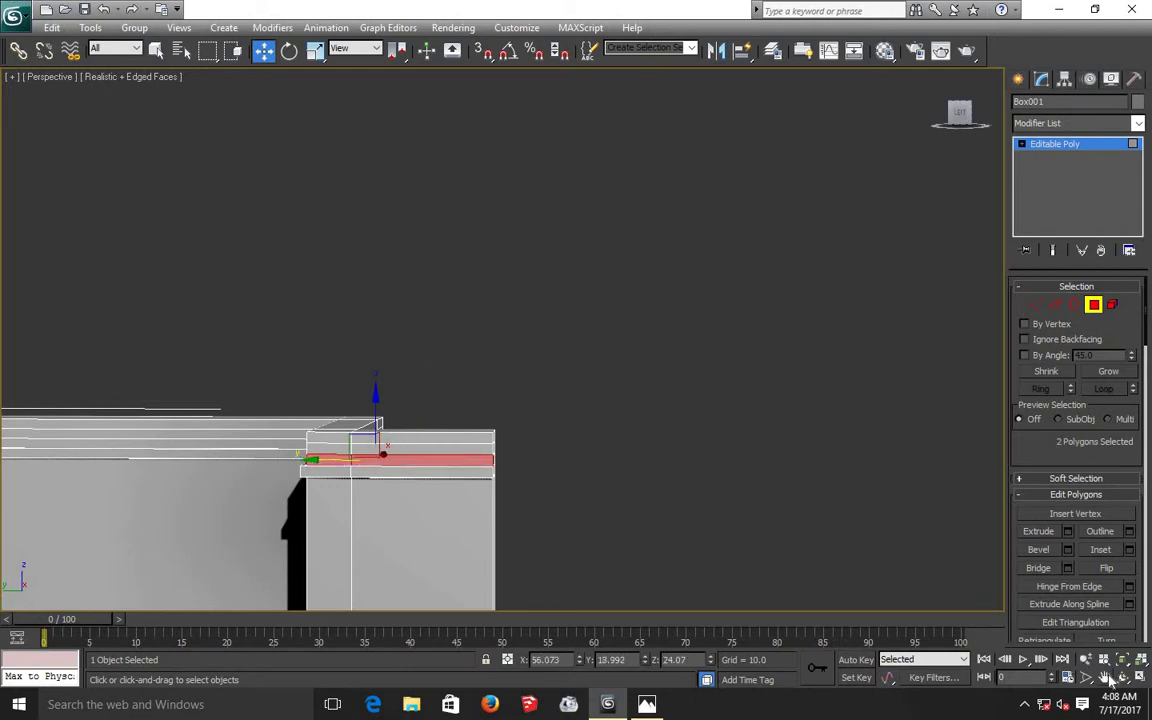
{"action": "left_click", "coordinate": [1106, 678]}
{"action": "left_click_drag", "start_coordinate": [612, 447], "coordinate": [857, 225]}
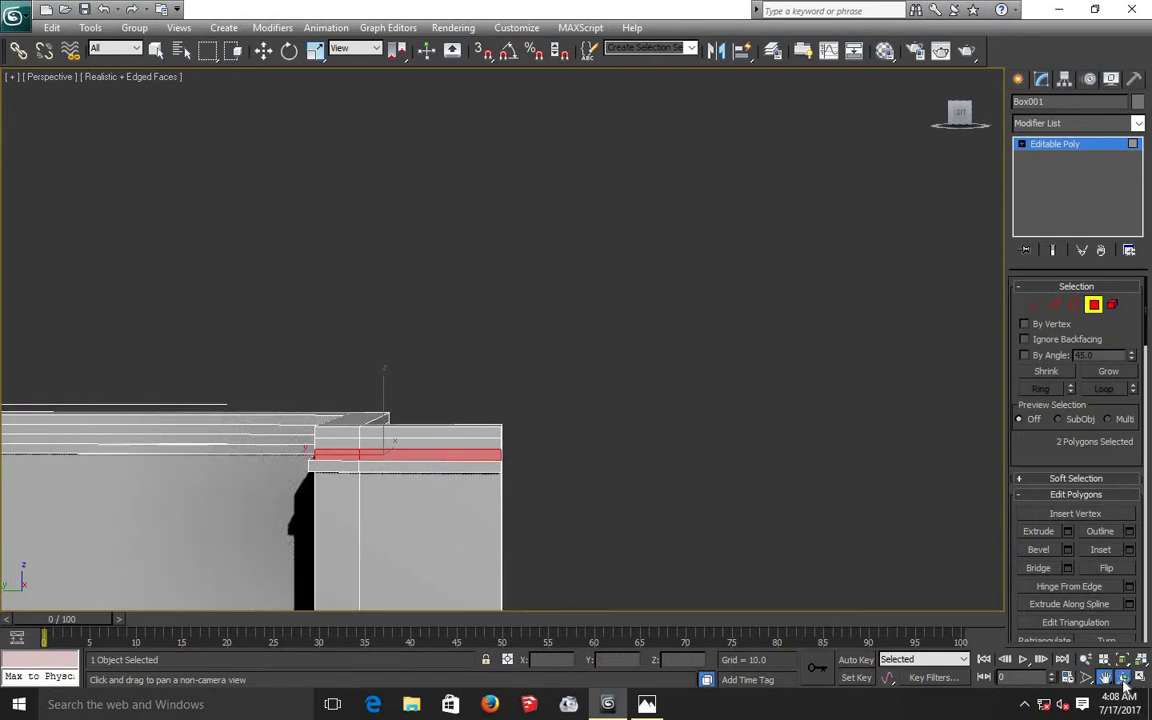
{"action": "left_click", "coordinate": [1123, 678]}
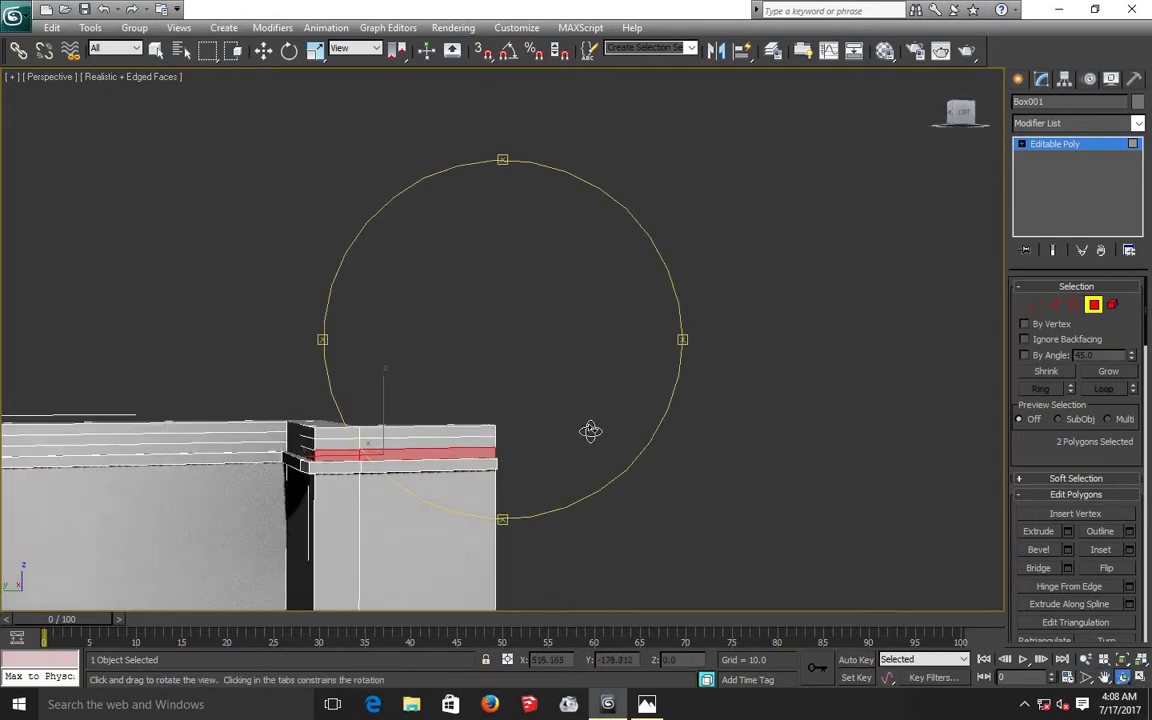
{"action": "left_click_drag", "start_coordinate": [560, 433], "coordinate": [591, 429]}
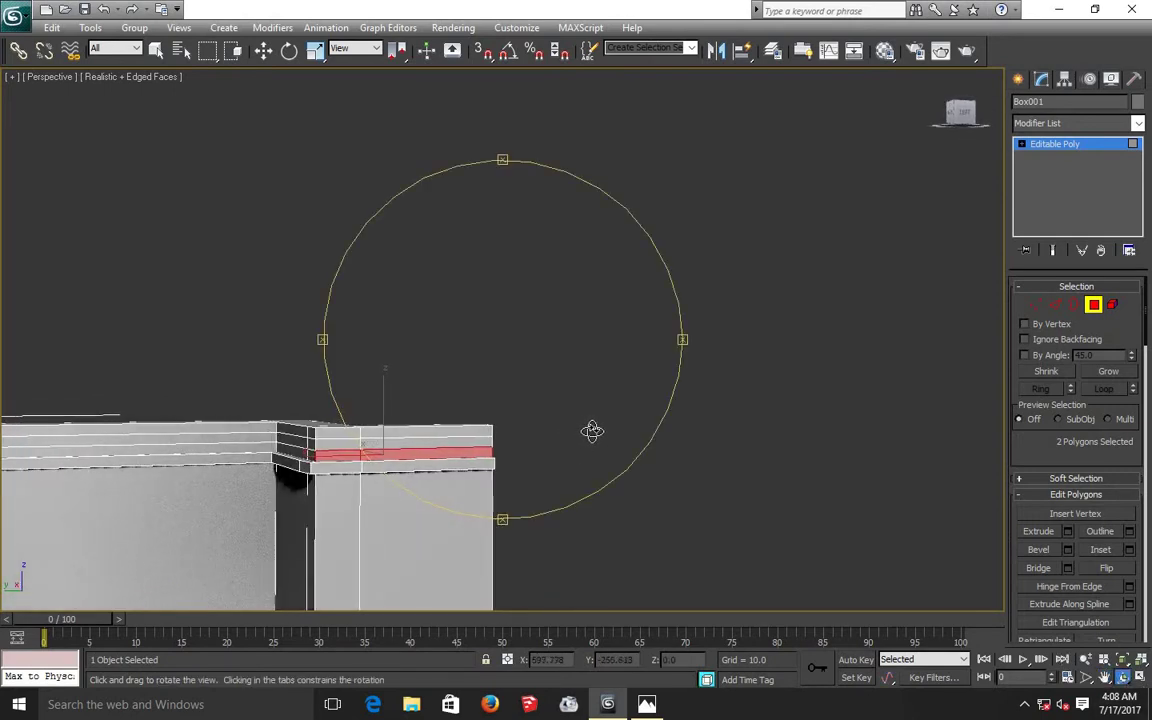
{"action": "left_click", "coordinate": [1068, 531]}
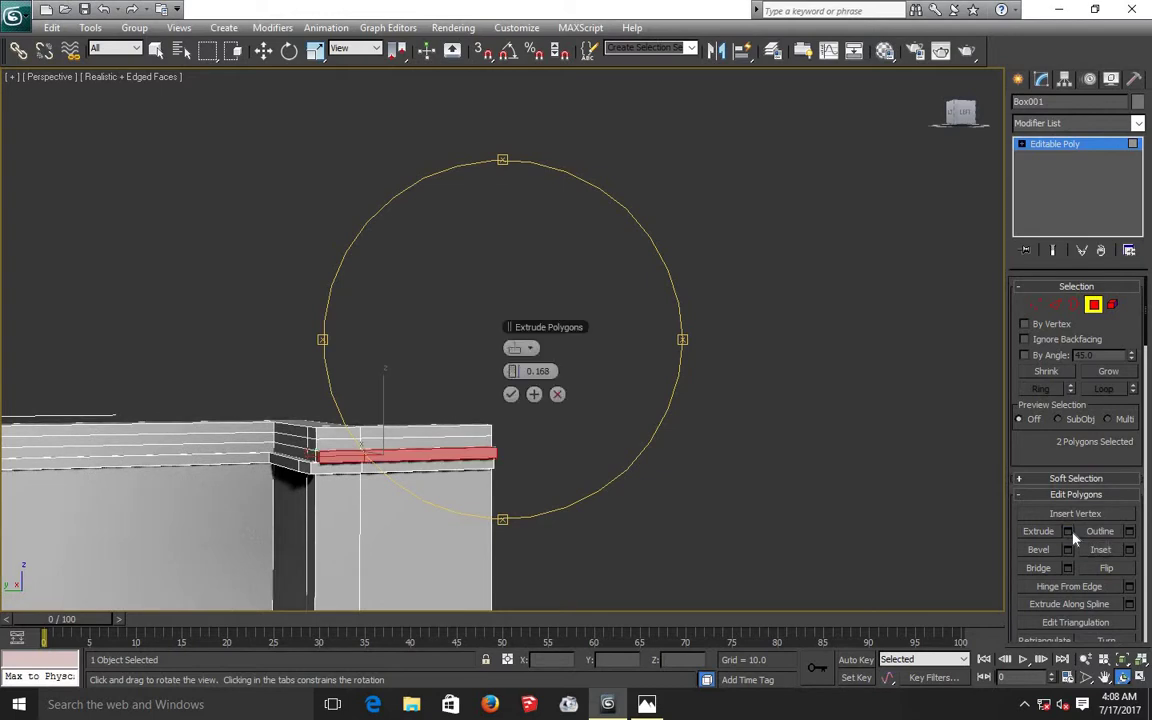
{"action": "left_click", "coordinate": [511, 395]}
{"action": "mouse_move", "coordinate": [458, 463]}
{"action": "left_mouse_down"}
{"action": "mouse_move", "coordinate": [537, 465]}
{"action": "mouse_move", "coordinate": [380, 368]}
{"action": "left_mouse_up"}
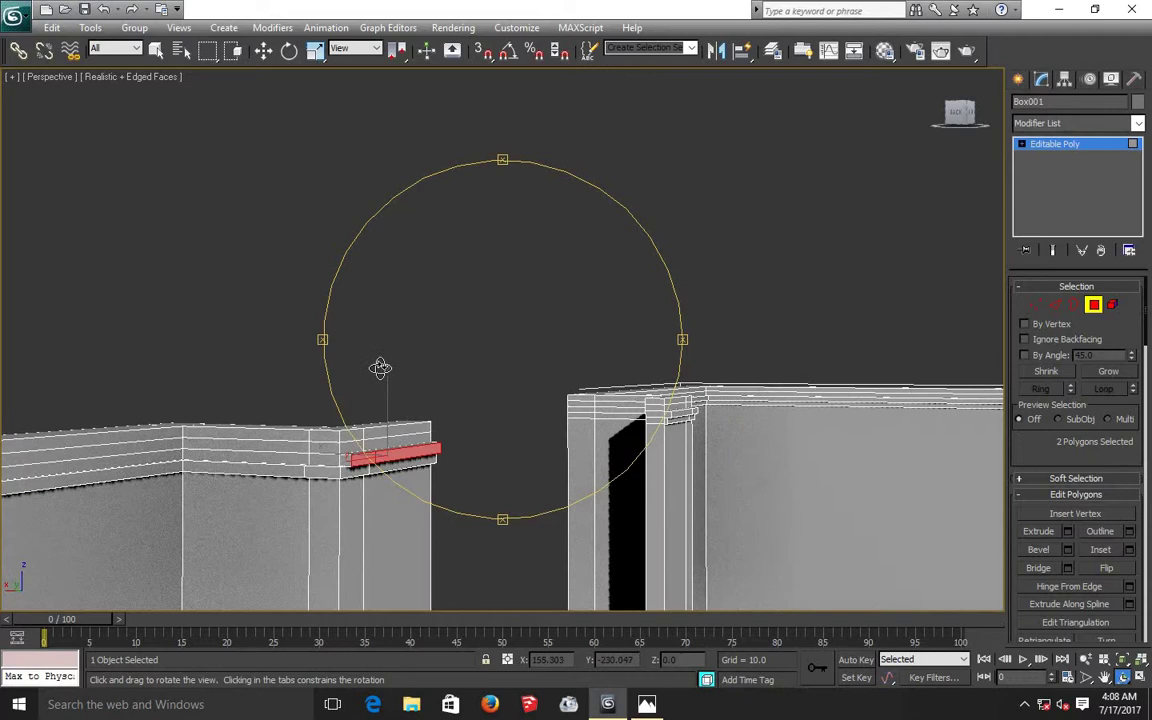
- Select the two neighbouring ledge faces on the left wall and extrude them by 0.168
{"action": "left_click", "coordinate": [264, 58]}
{"action": "left_click", "coordinate": [328, 370]}
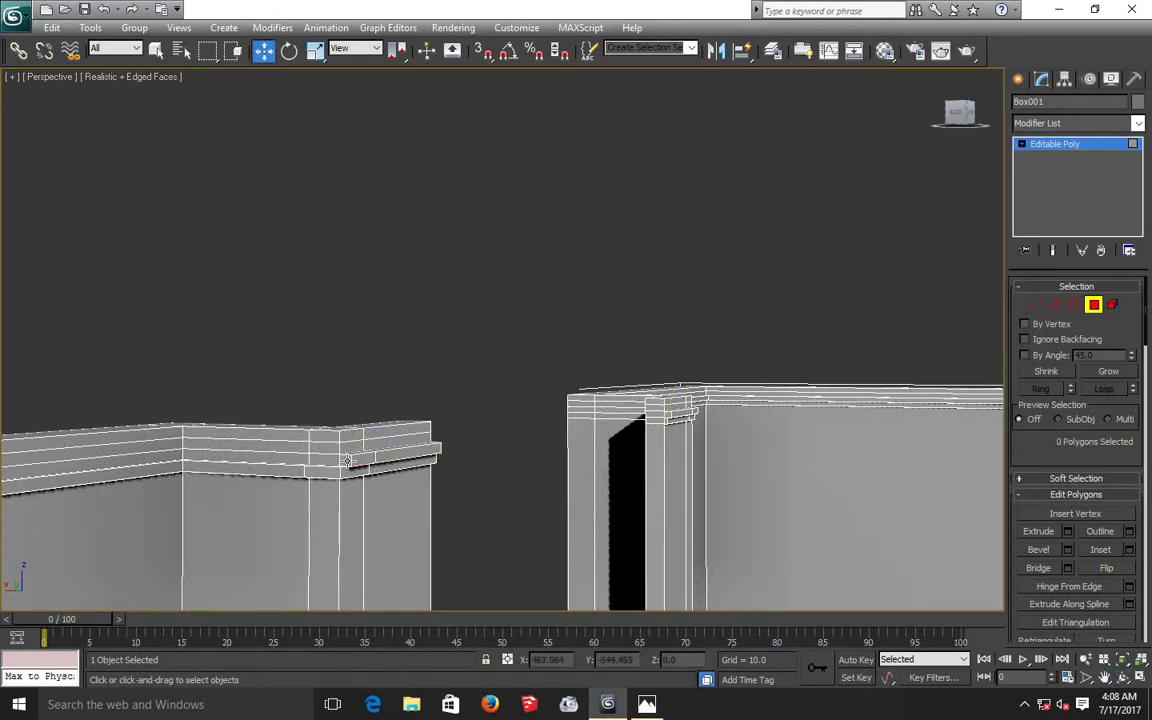
{"action": "left_click", "coordinate": [345, 463]}
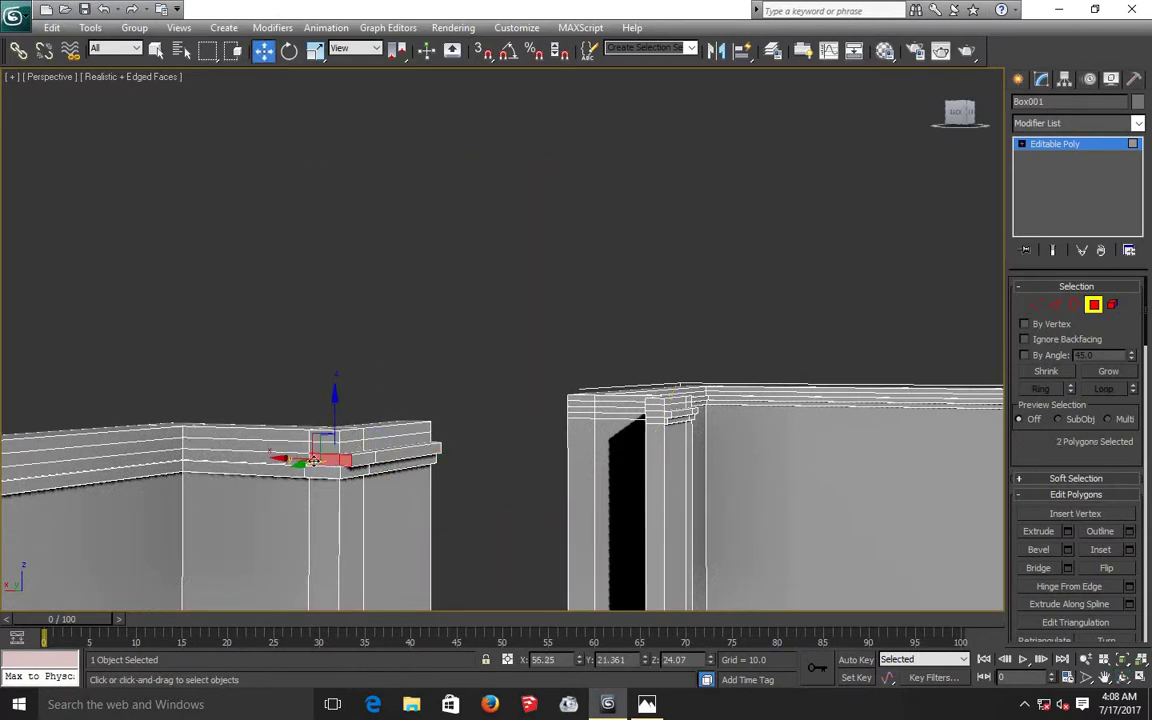
{"action": "left_click", "coordinate": [287, 458], "text": "ctrl"}
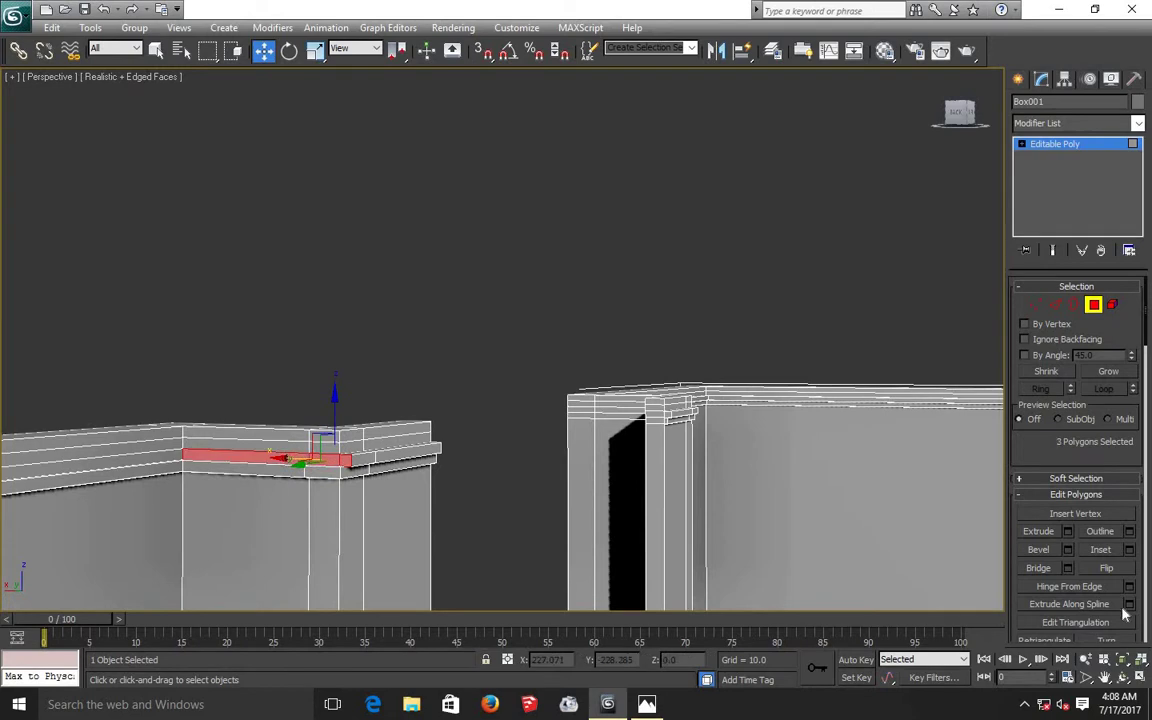
{"action": "left_click", "coordinate": [1068, 533]}
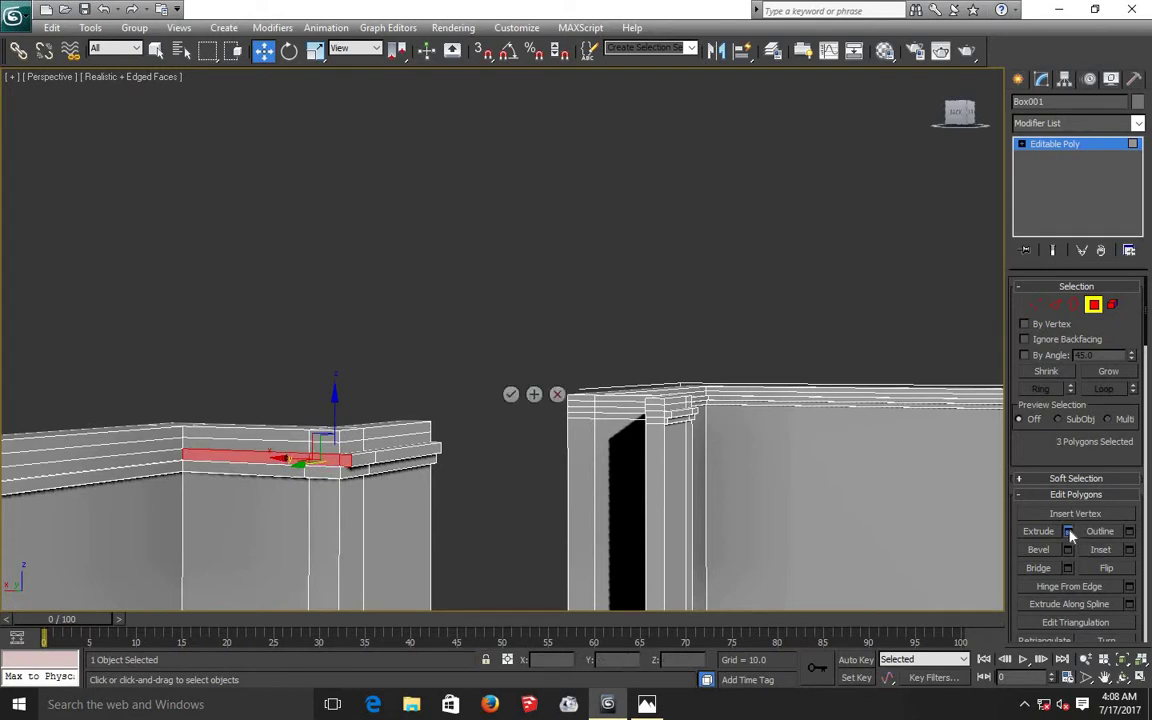
{"action": "left_click", "coordinate": [510, 394]}
{"action": "left_click", "coordinate": [378, 373]}
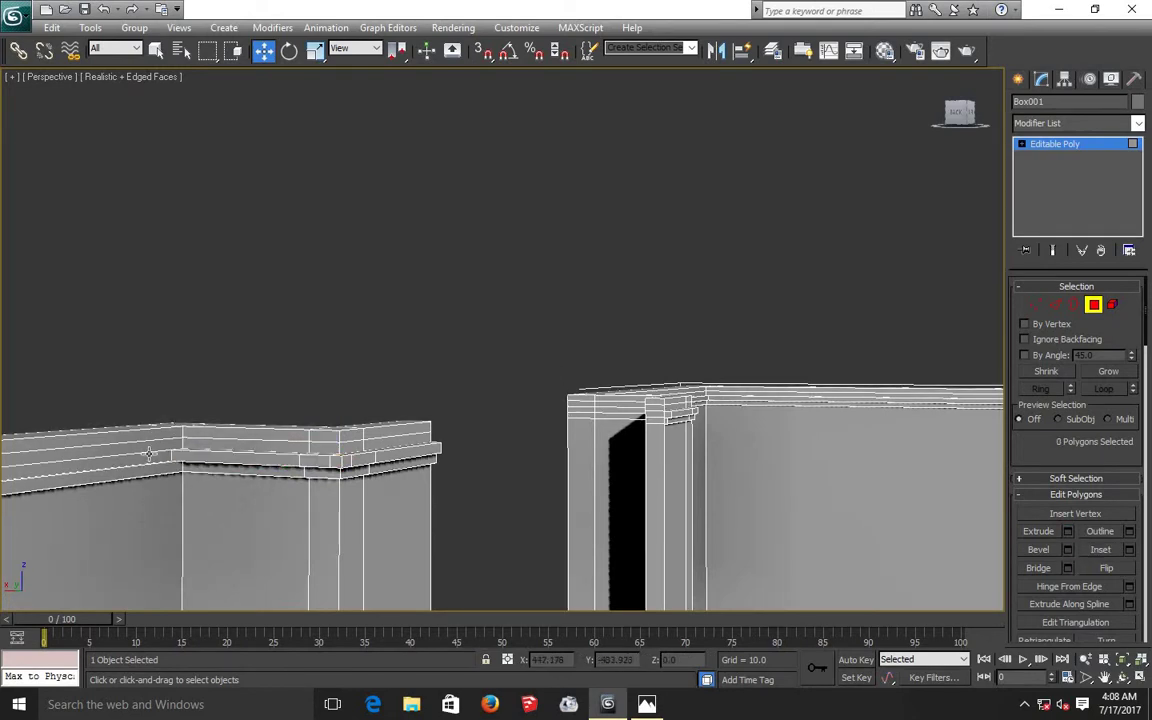
- Extrude the next ledge face further along the wall by 0.168 as well
{"action": "left_click", "coordinate": [149, 457]}
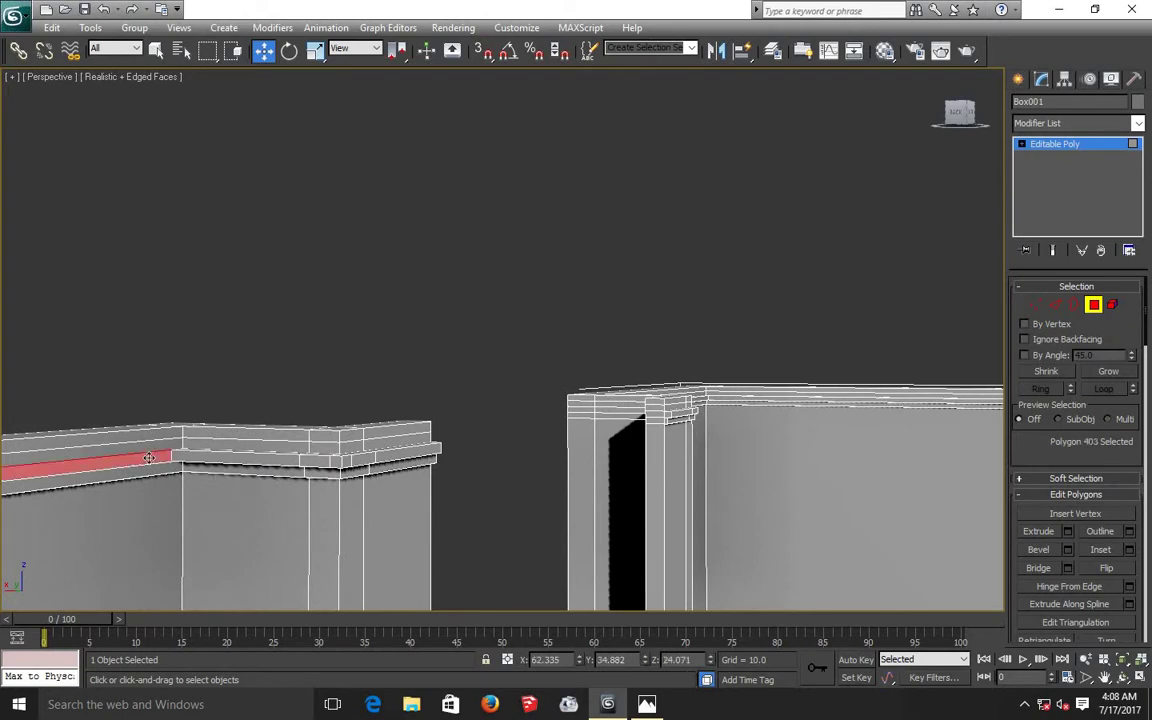
{"action": "left_click", "coordinate": [1067, 533]}
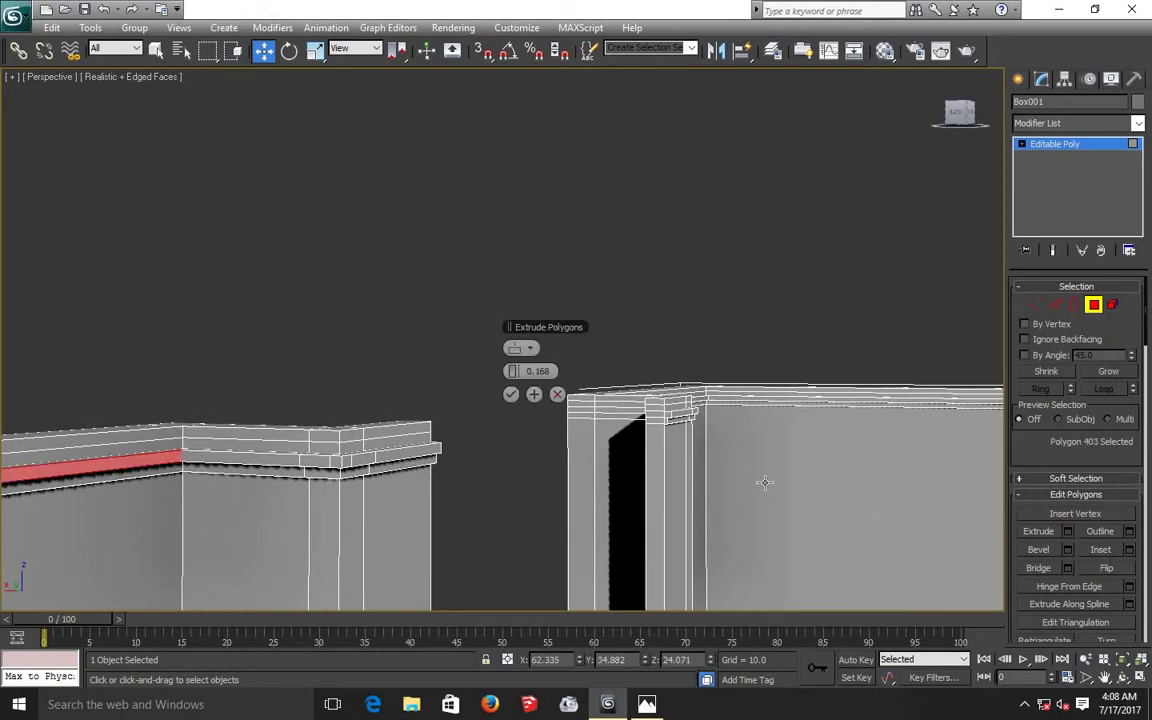
{"action": "left_click", "coordinate": [493, 462]}
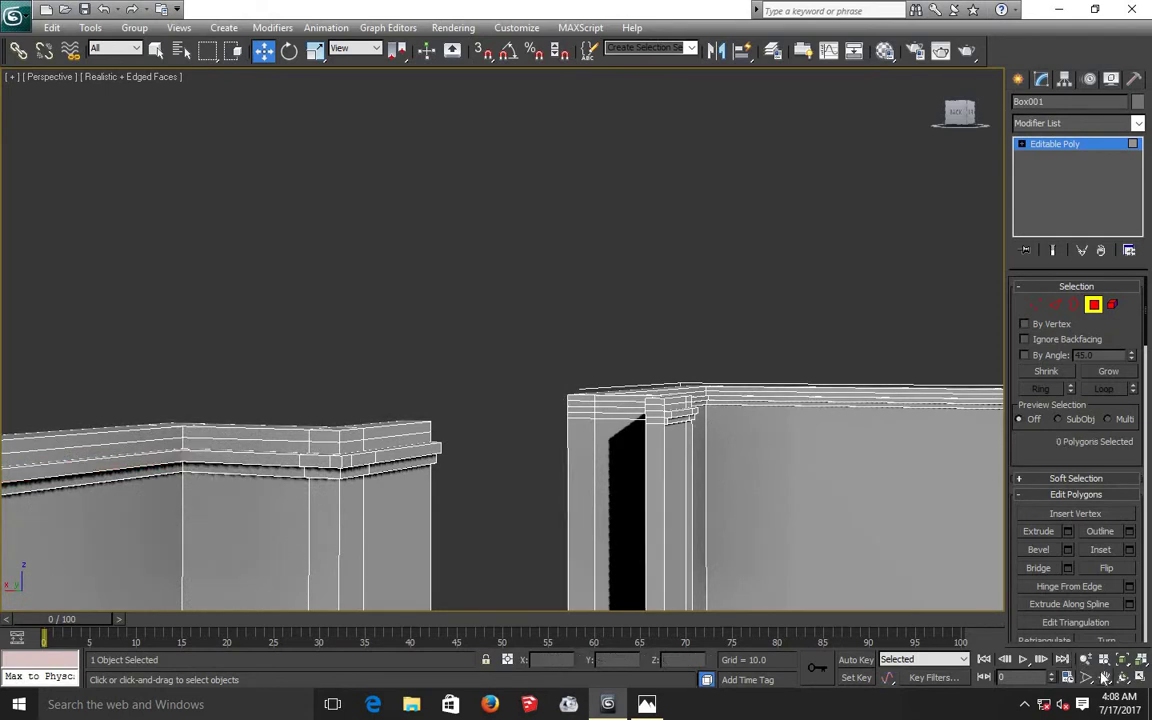
{"action": "left_click", "coordinate": [1104, 677]}
- Orbit and pan the view over to frame the other room's back wall
{"action": "mouse_move", "coordinate": [448, 472]}
{"action": "left_mouse_down"}
{"action": "mouse_move", "coordinate": [663, 404]}
{"action": "mouse_move", "coordinate": [460, 427]}
{"action": "left_mouse_up"}
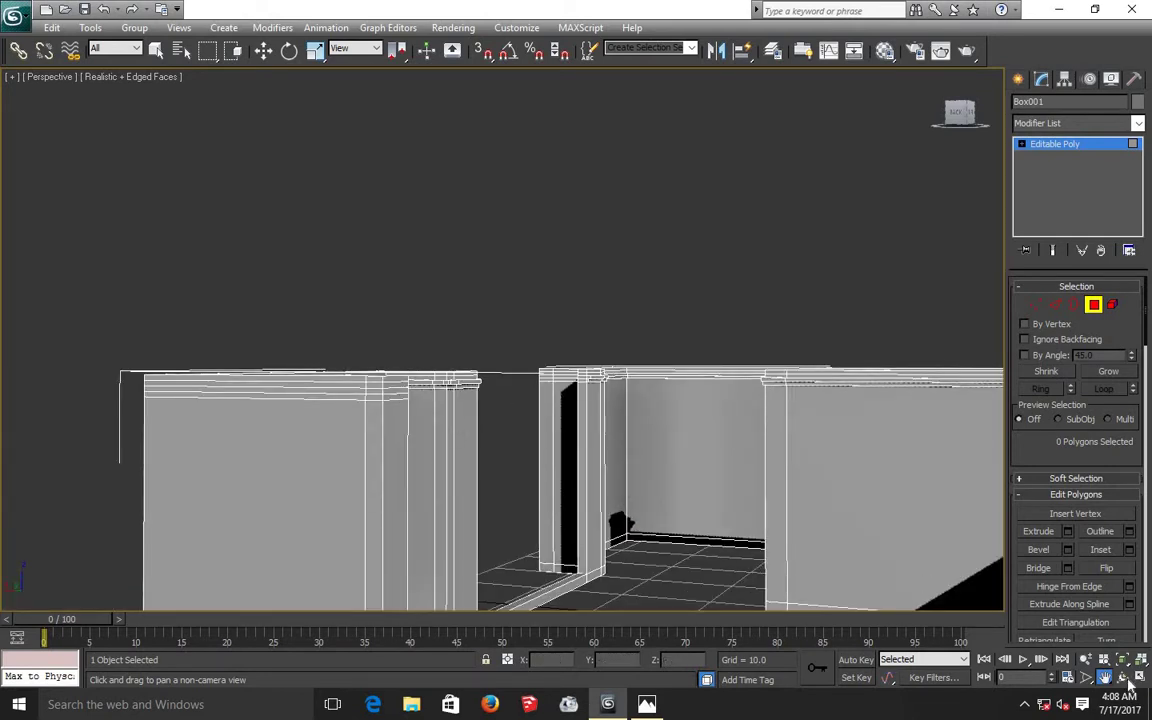
{"action": "left_click", "coordinate": [1122, 677]}
{"action": "mouse_move", "coordinate": [405, 393]}
{"action": "left_mouse_down"}
{"action": "mouse_move", "coordinate": [305, 411]}
{"action": "mouse_move", "coordinate": [566, 301]}
{"action": "mouse_move", "coordinate": [581, 319]}
{"action": "left_mouse_up"}
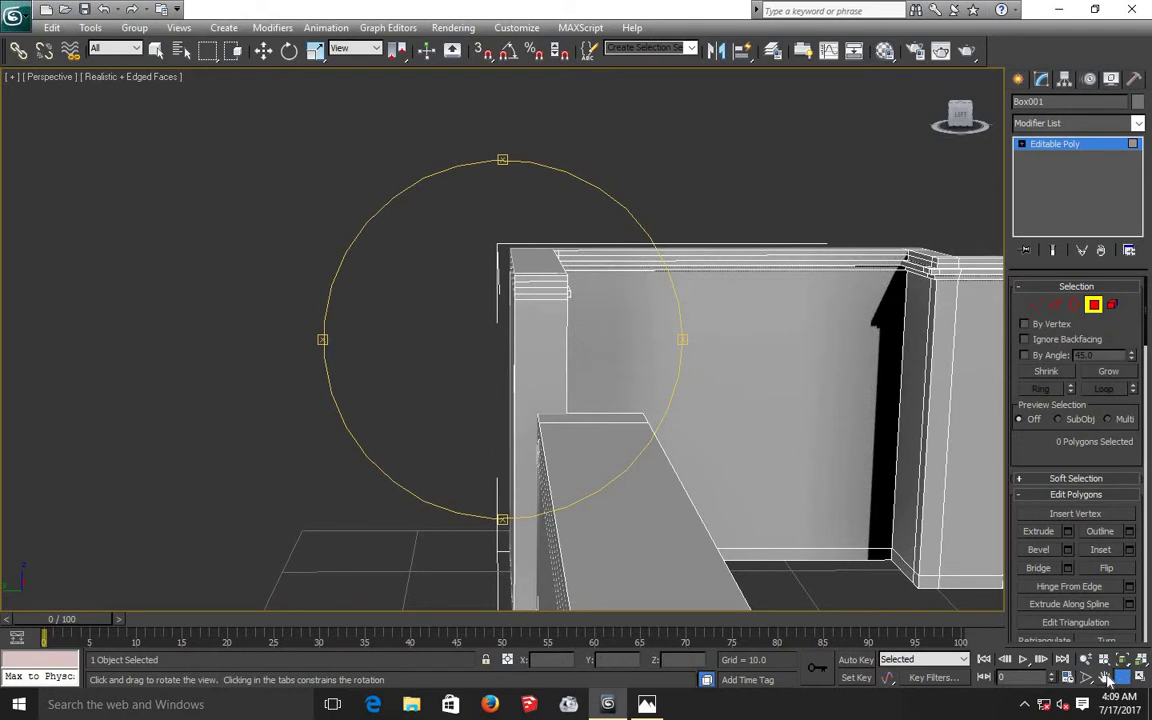
{"action": "left_click", "coordinate": [1104, 677]}
{"action": "mouse_move", "coordinate": [604, 355]}
{"action": "left_mouse_down"}
{"action": "mouse_move", "coordinate": [383, 437]}
{"action": "mouse_move", "coordinate": [669, 369]}
{"action": "mouse_move", "coordinate": [789, 393]}
{"action": "left_mouse_up"}
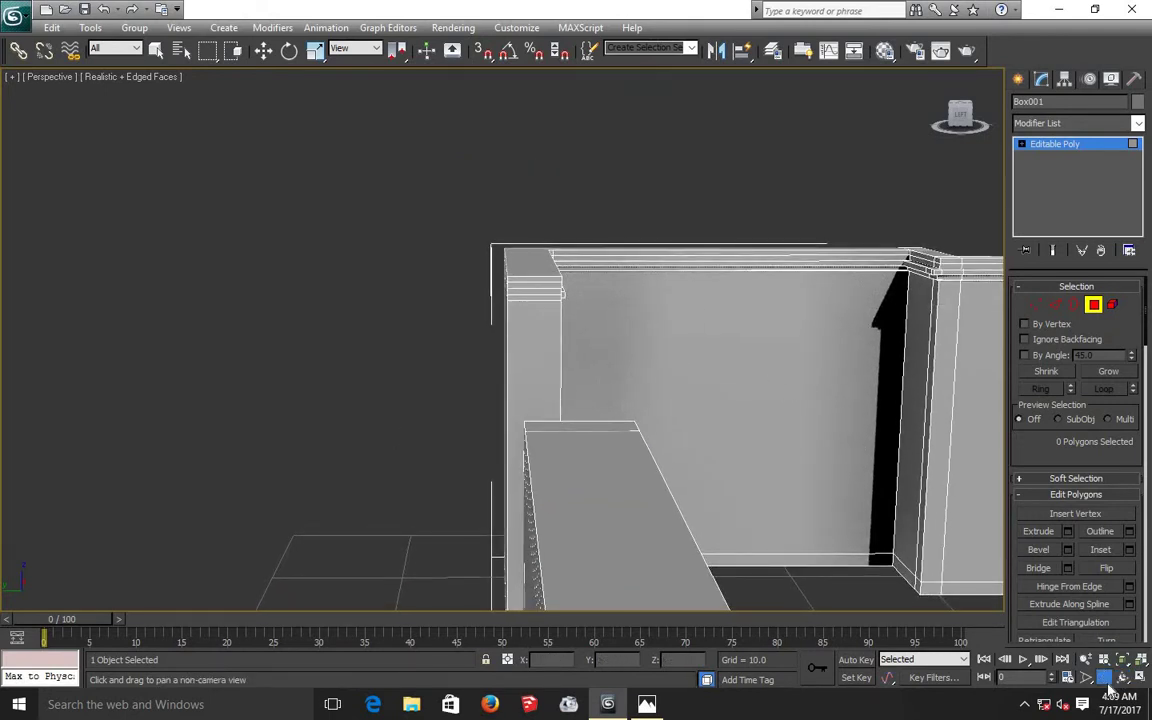
{"action": "left_click_drag", "start_coordinate": [812, 437], "coordinate": [154, 424]}
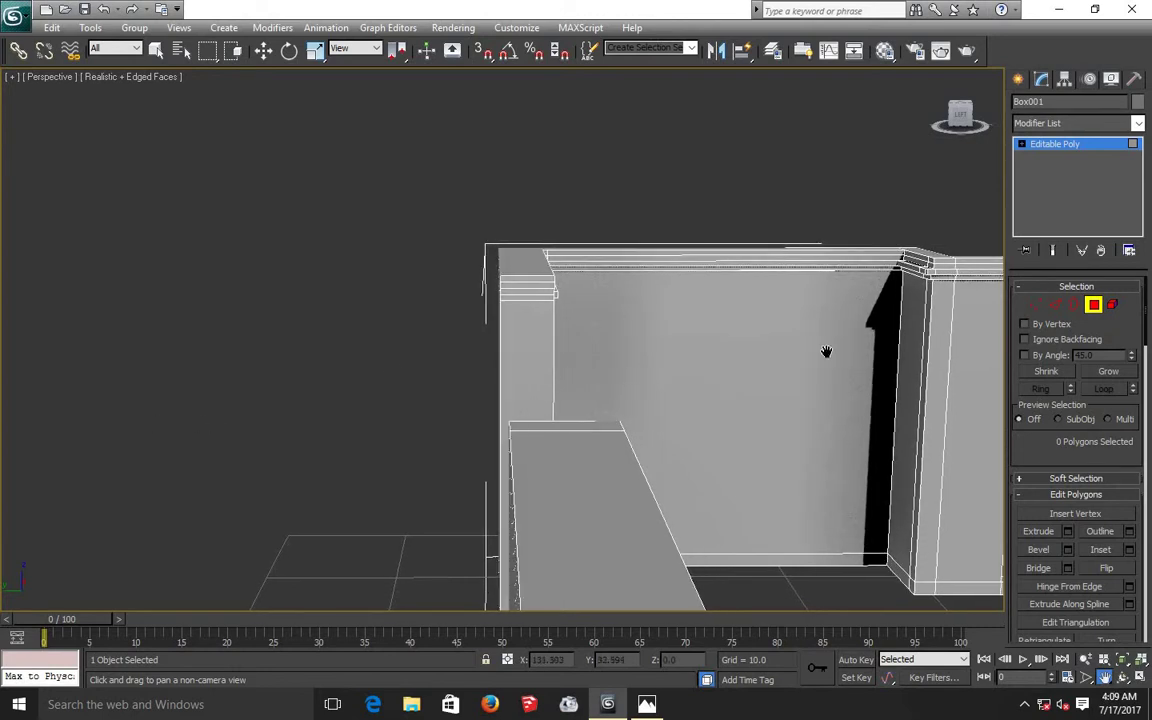
{"action": "left_click_drag", "start_coordinate": [825, 352], "coordinate": [674, 323]}
{"action": "mouse_move", "coordinate": [758, 314]}
{"action": "left_mouse_down"}
{"action": "mouse_move", "coordinate": [571, 316]}
{"action": "mouse_move", "coordinate": [245, 358]}
{"action": "left_mouse_up"}
{"action": "left_click_drag", "start_coordinate": [604, 334], "coordinate": [380, 347]}
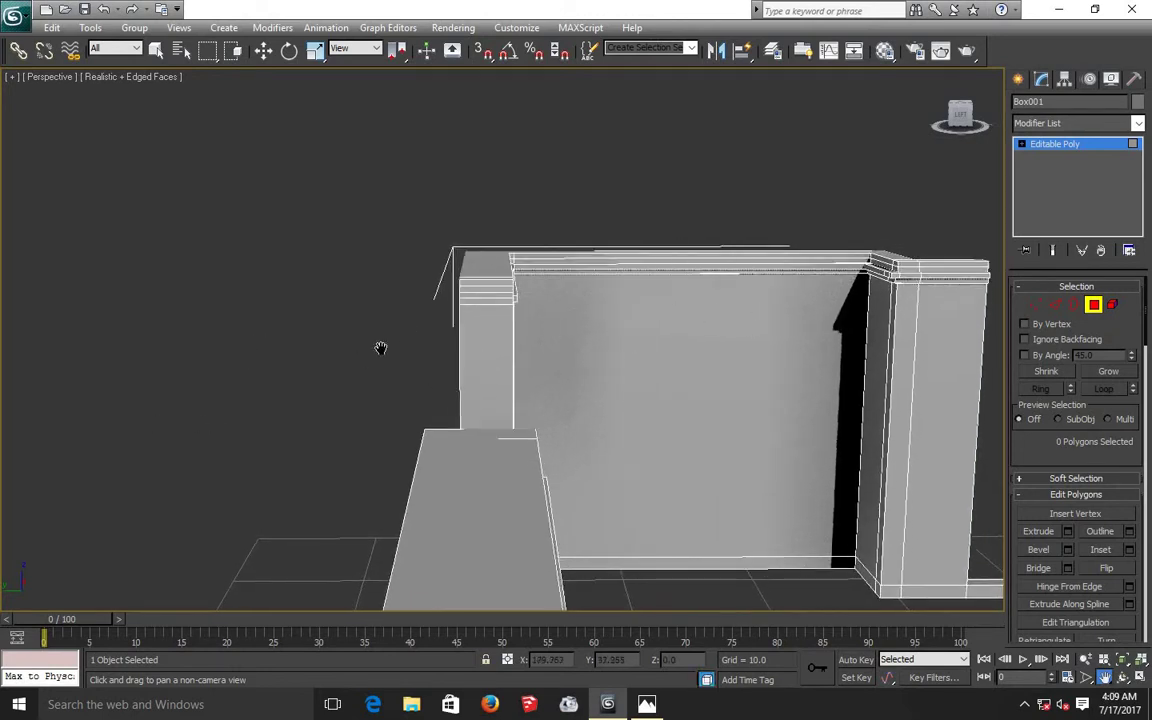
{"action": "left_click_drag", "start_coordinate": [619, 290], "coordinate": [491, 352]}
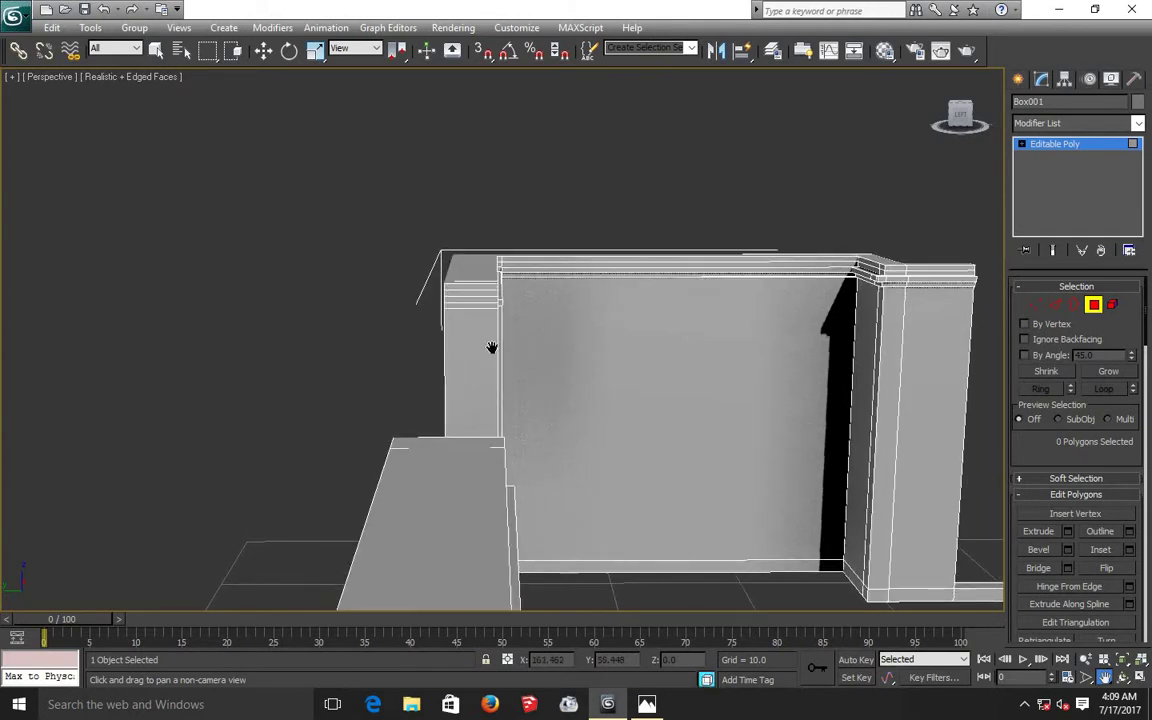
{"action": "left_click_drag", "start_coordinate": [600, 365], "coordinate": [661, 300]}
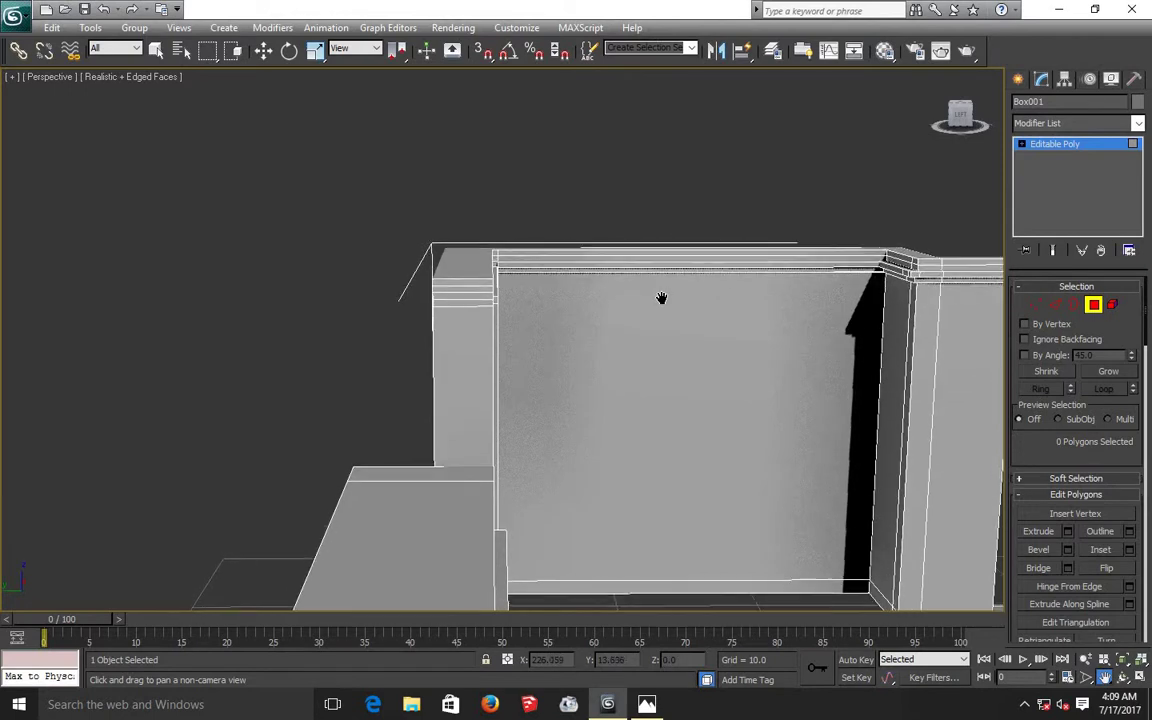
- Zoom and orbit in on the tall post's top corner where the trim strips meet
{"action": "scroll", "coordinate": [661, 298], "scroll_direction": "up", "scroll_amount": 2}
{"action": "scroll", "coordinate": [661, 298], "scroll_direction": "up", "scroll_amount": 2}
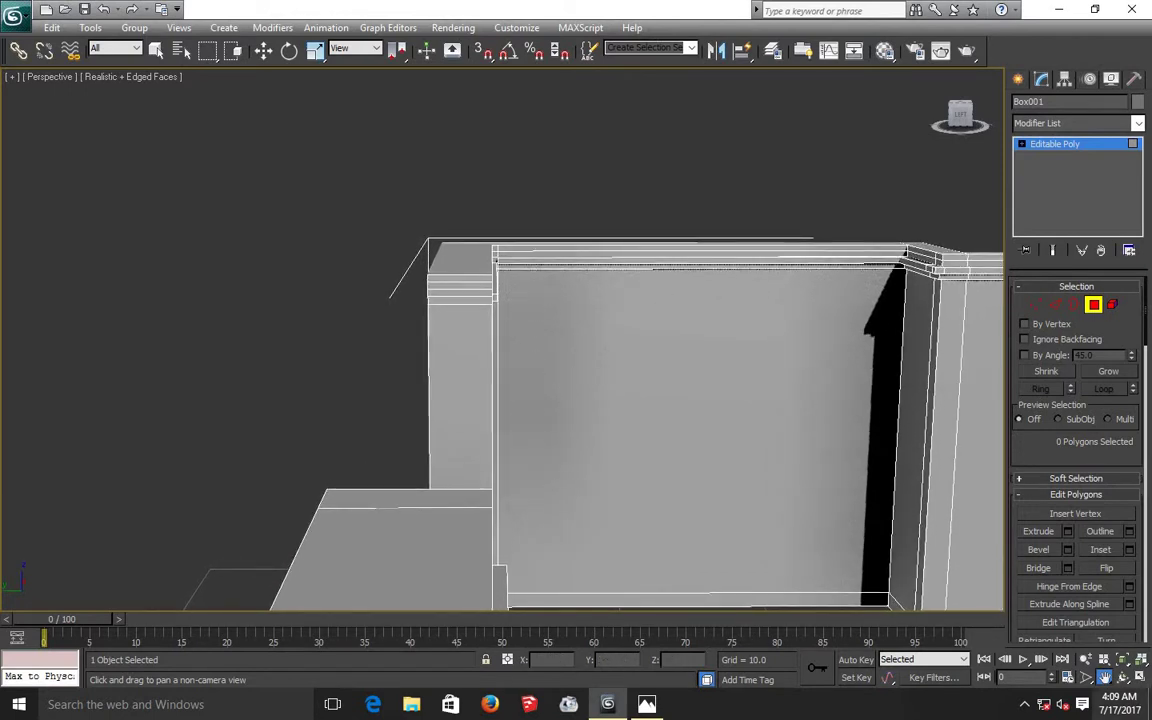
{"action": "left_click", "coordinate": [1122, 677]}
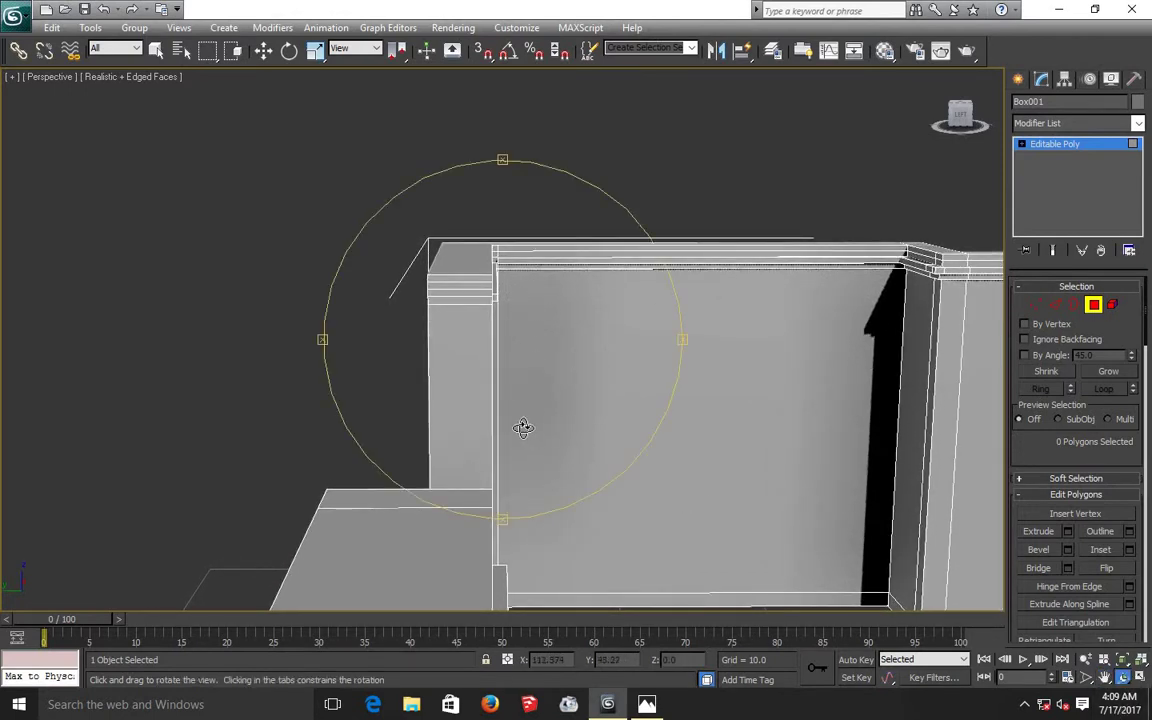
{"action": "left_click_drag", "start_coordinate": [522, 427], "coordinate": [510, 428]}
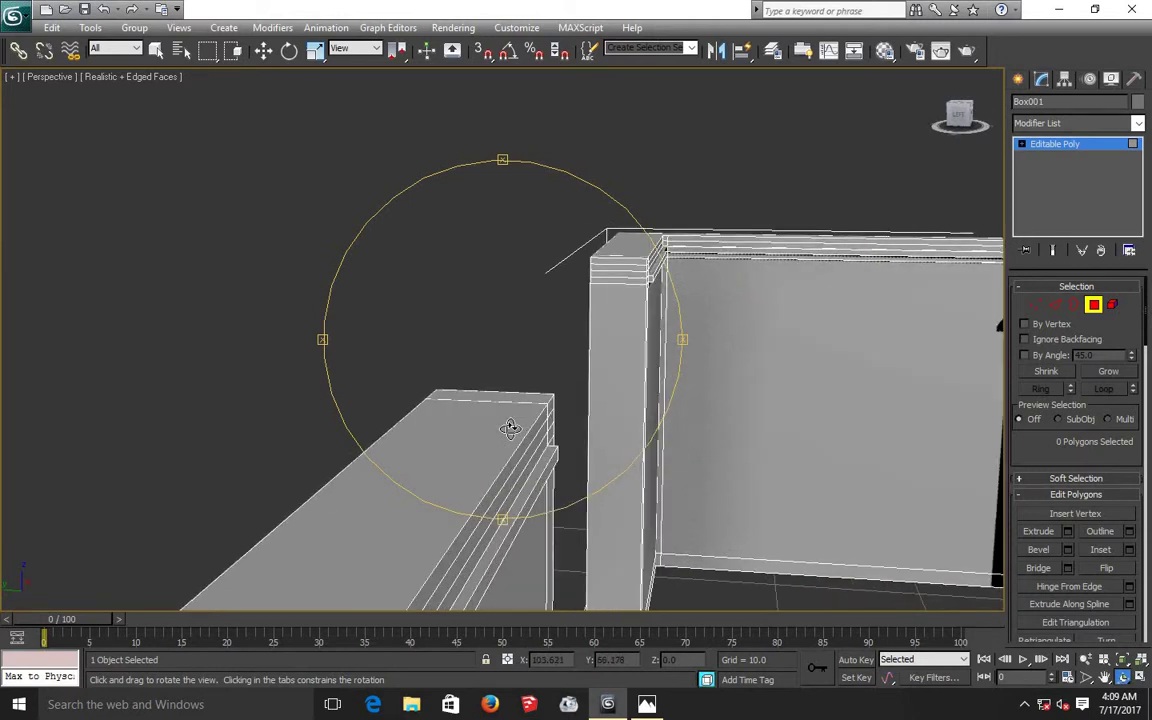
{"action": "left_click_drag", "start_coordinate": [700, 262], "coordinate": [690, 250]}
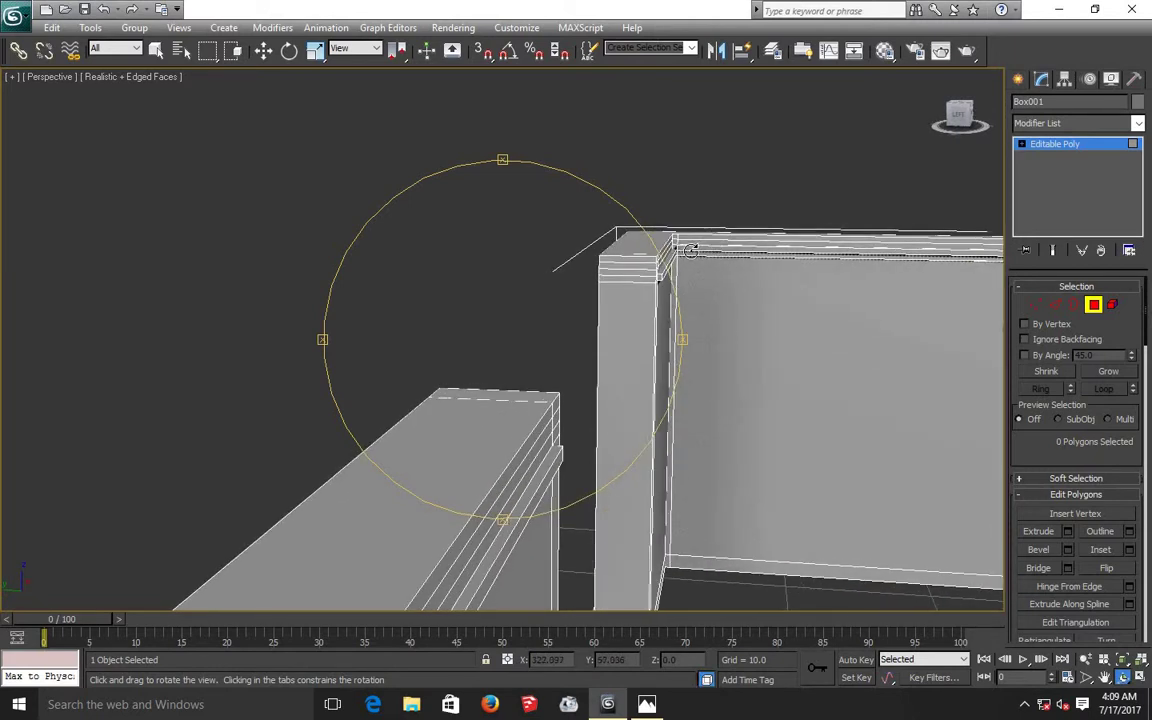
{"action": "left_click", "coordinate": [263, 50]}
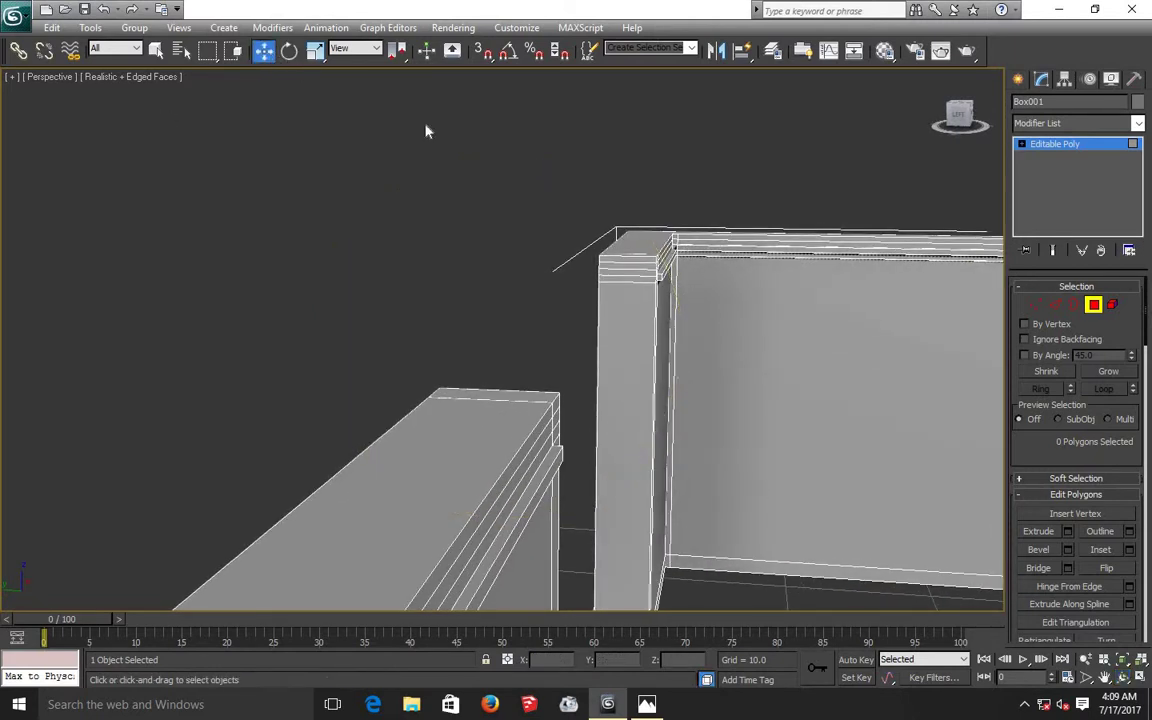
- Select the two small faces on the post's top corner and extrude them by 0.168
{"action": "left_click", "coordinate": [657, 267]}
{"action": "left_click", "coordinate": [687, 268], "text": "ctrl"}
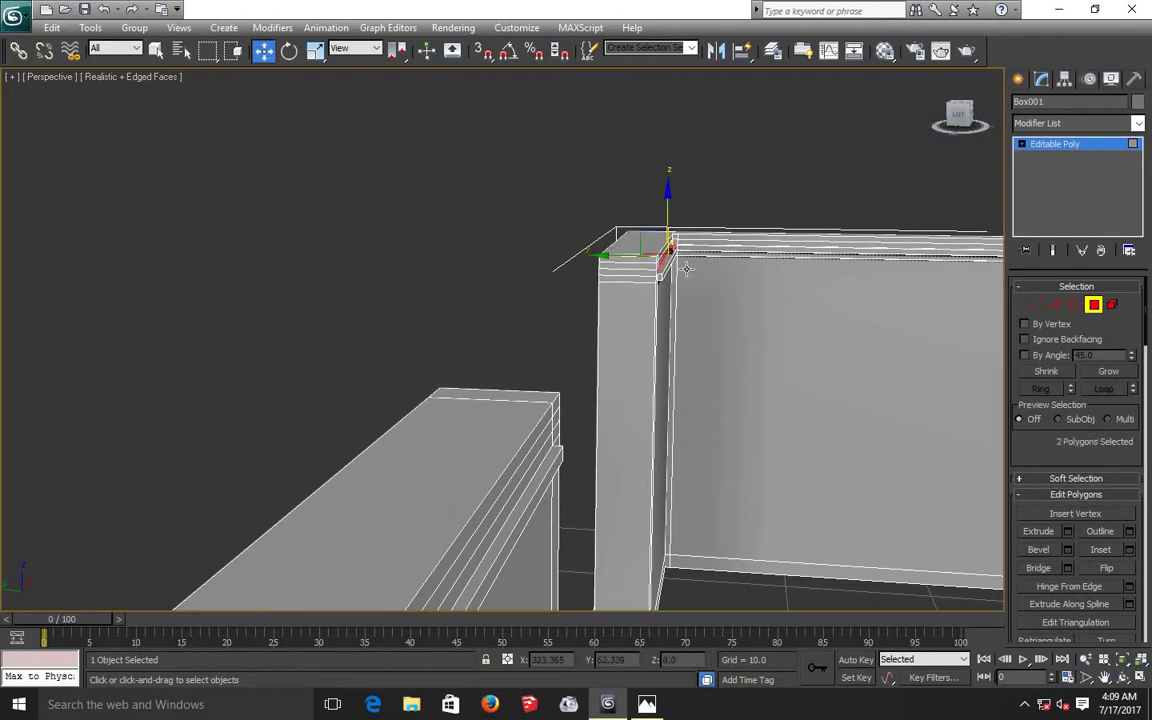
{"action": "middle_click_drag", "start_coordinate": [687, 262], "coordinate": [700, 265], "text": "alt"}
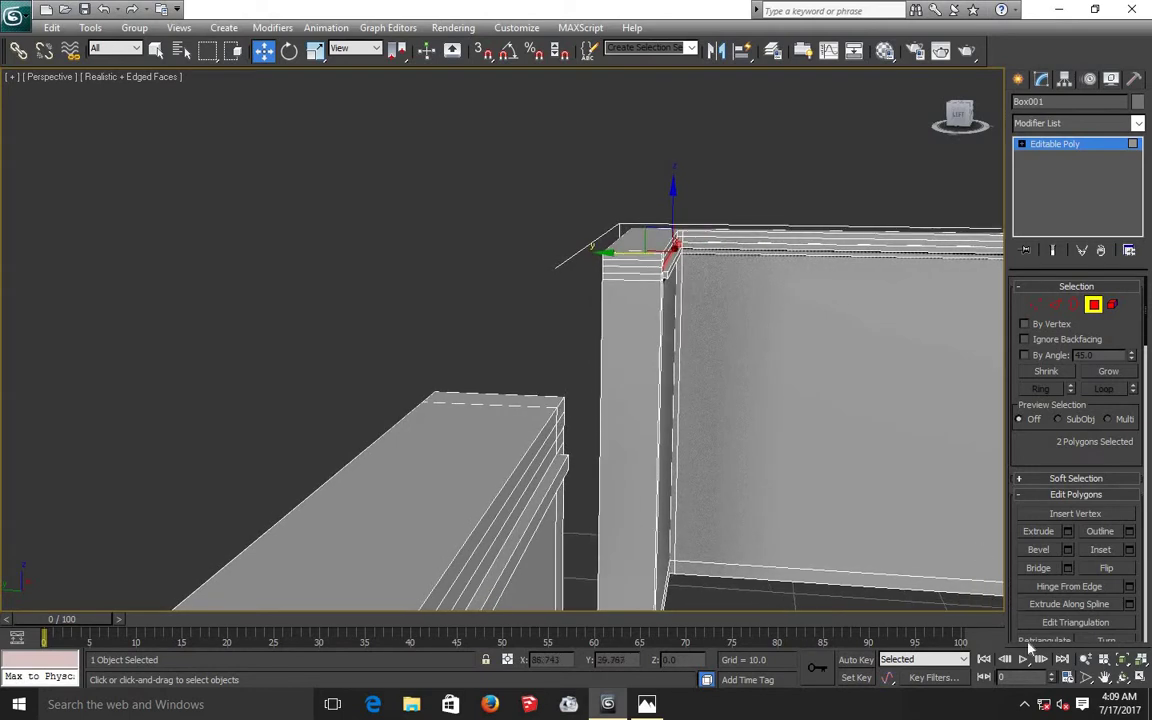
{"action": "left_click", "coordinate": [1104, 677]}
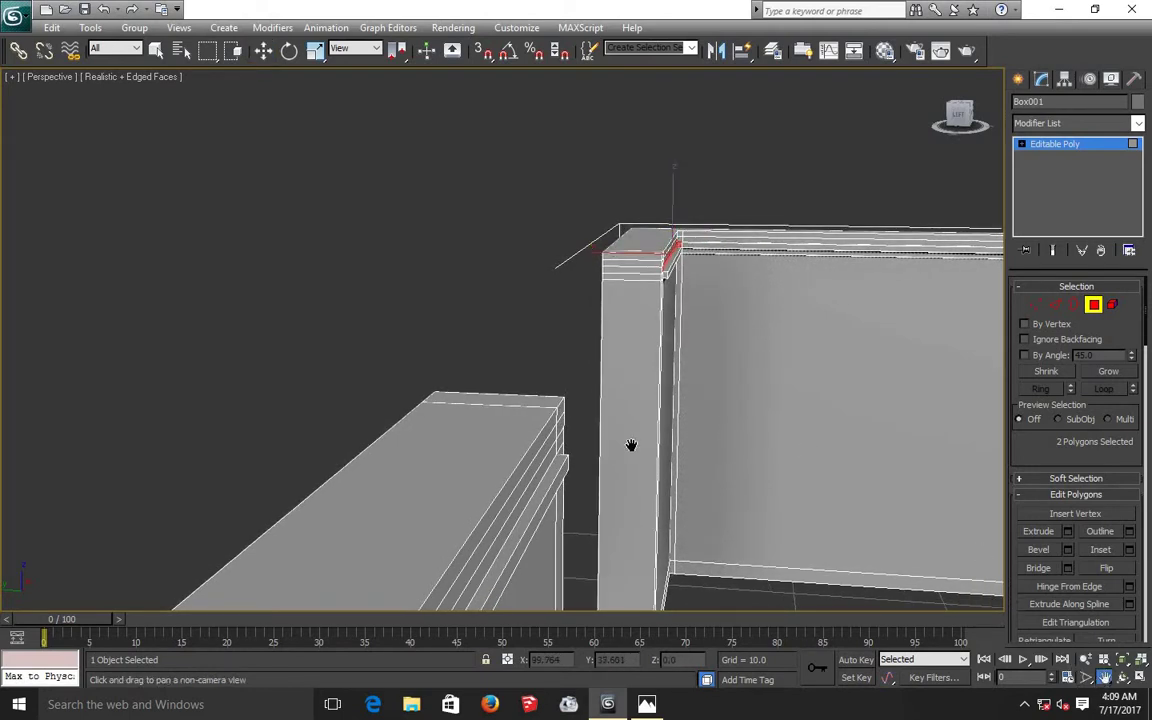
{"action": "left_click_drag", "start_coordinate": [440, 392], "coordinate": [425, 412]}
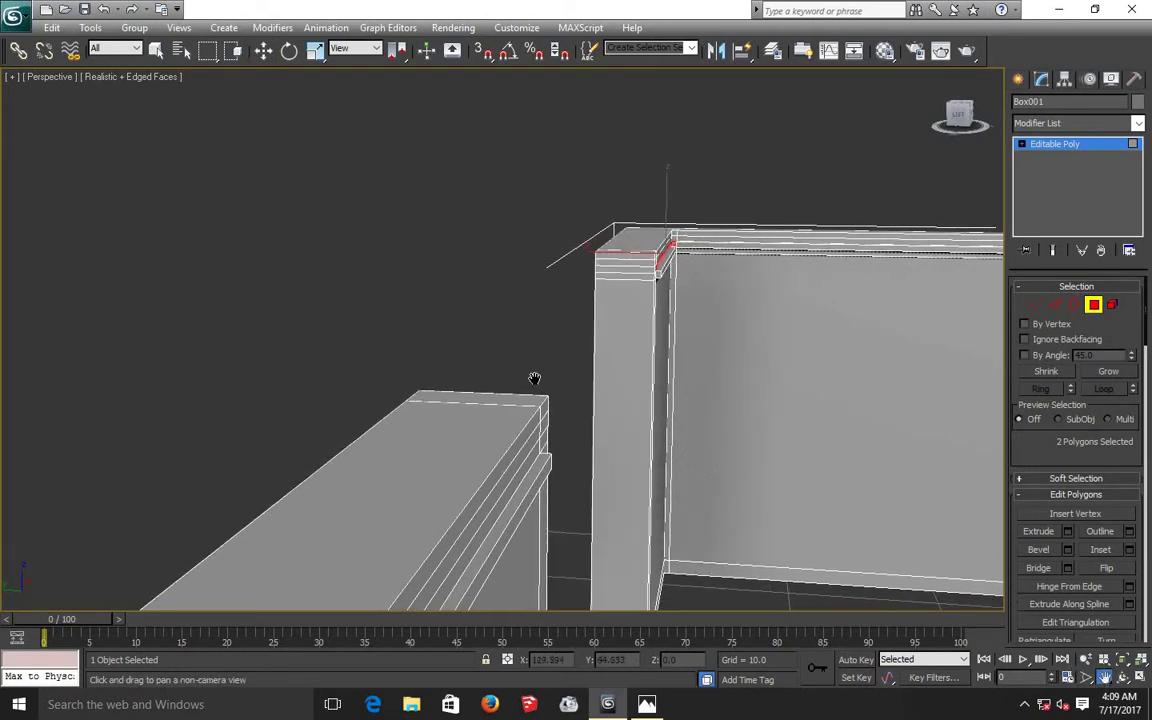
{"action": "left_click_drag", "start_coordinate": [534, 378], "coordinate": [98, 381]}
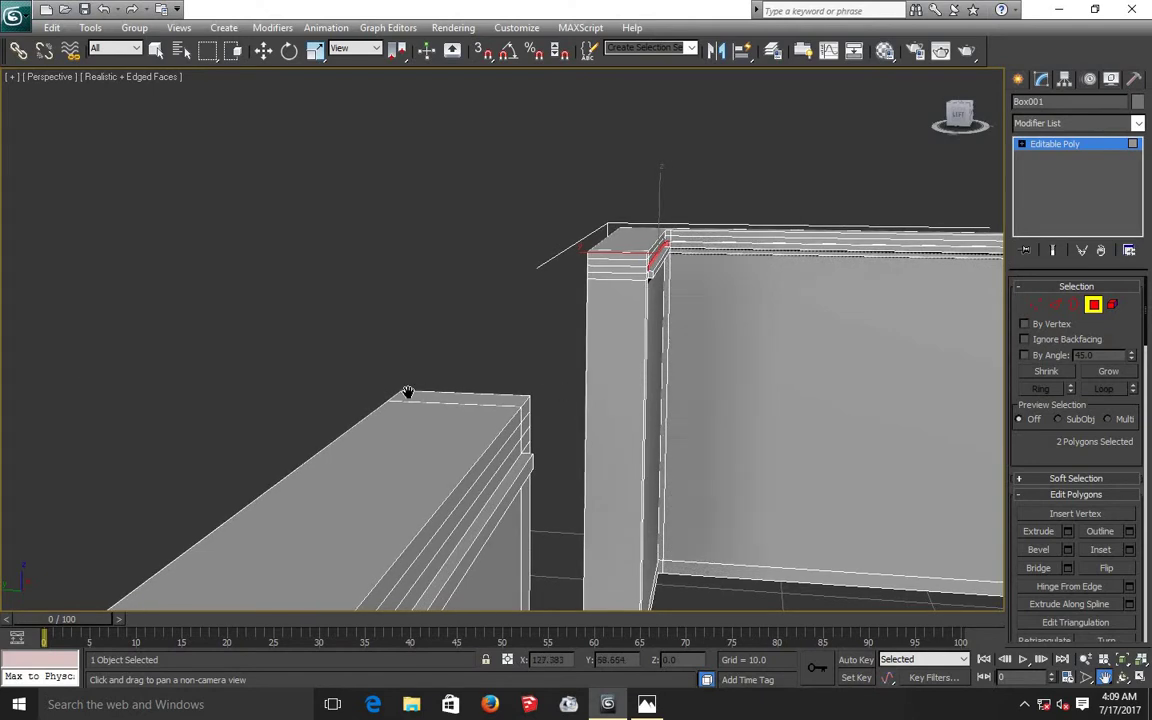
{"action": "left_click_drag", "start_coordinate": [408, 392], "coordinate": [402, 392]}
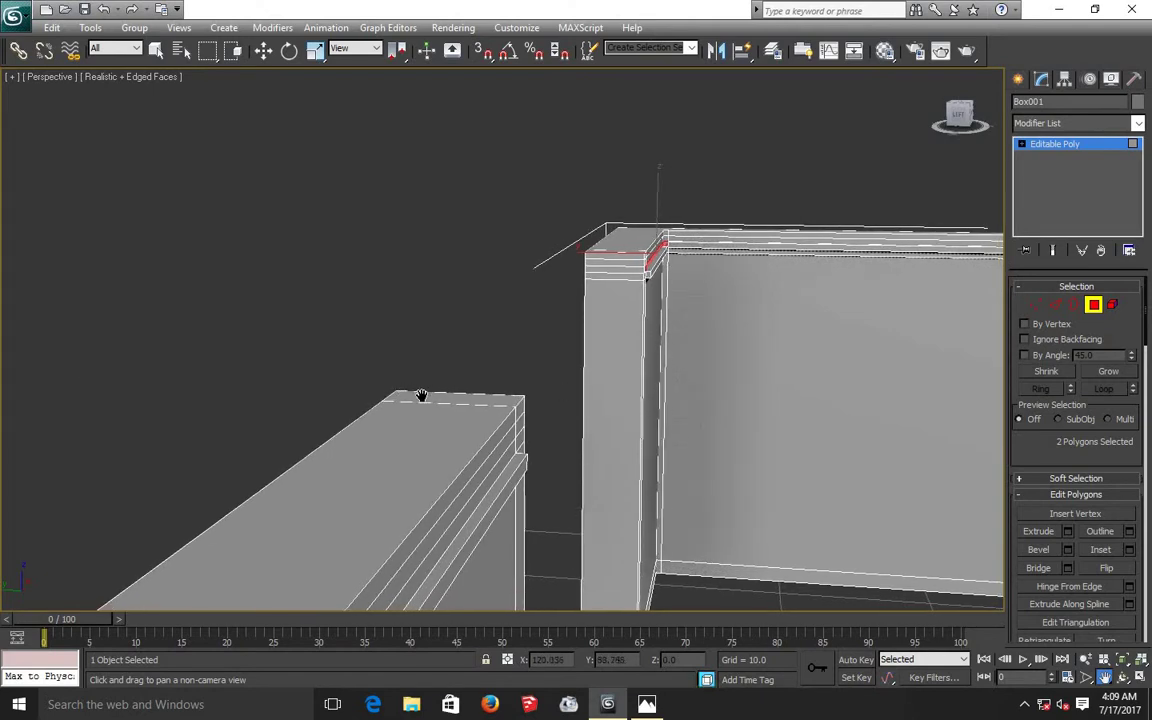
{"action": "left_click", "coordinate": [1068, 532]}
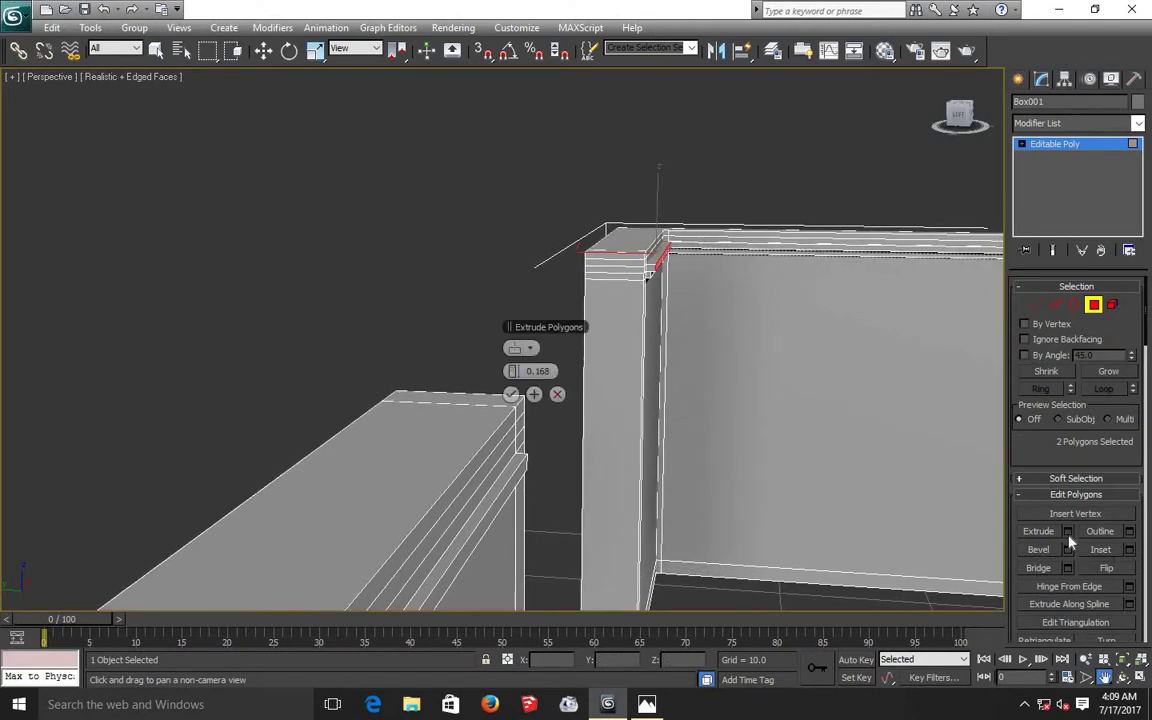
{"action": "left_click", "coordinate": [511, 394]}
{"action": "left_click_drag", "start_coordinate": [624, 432], "coordinate": [247, 378]}
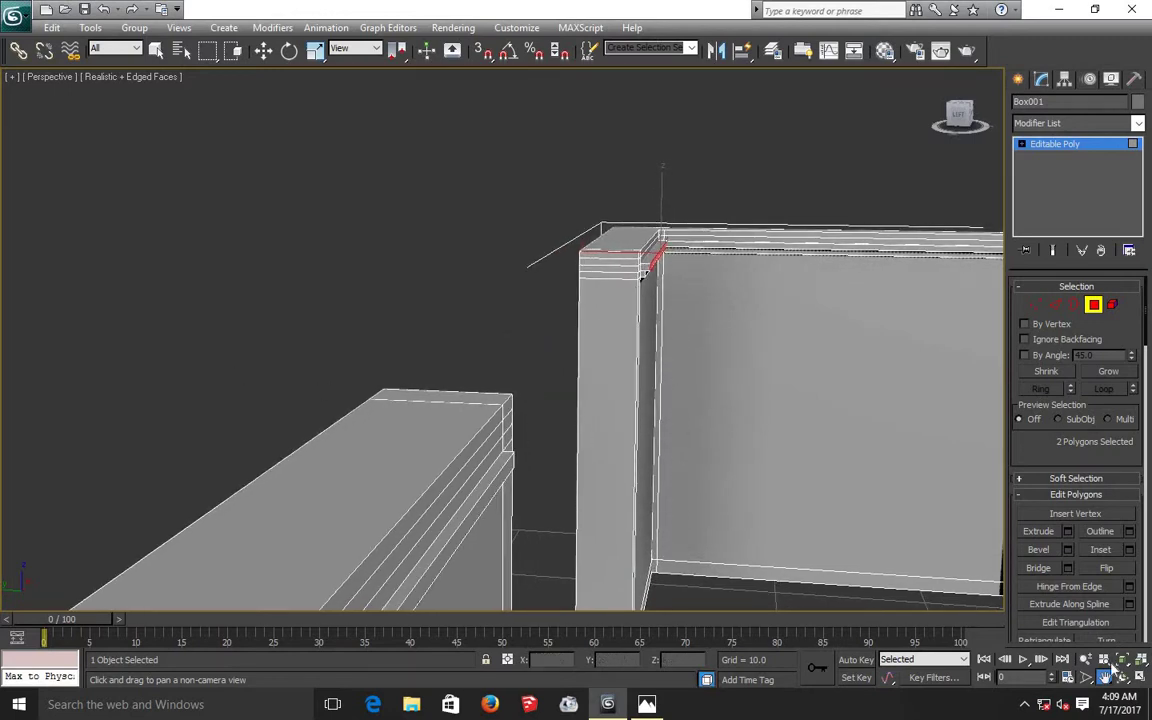
{"action": "left_click", "coordinate": [1122, 677]}
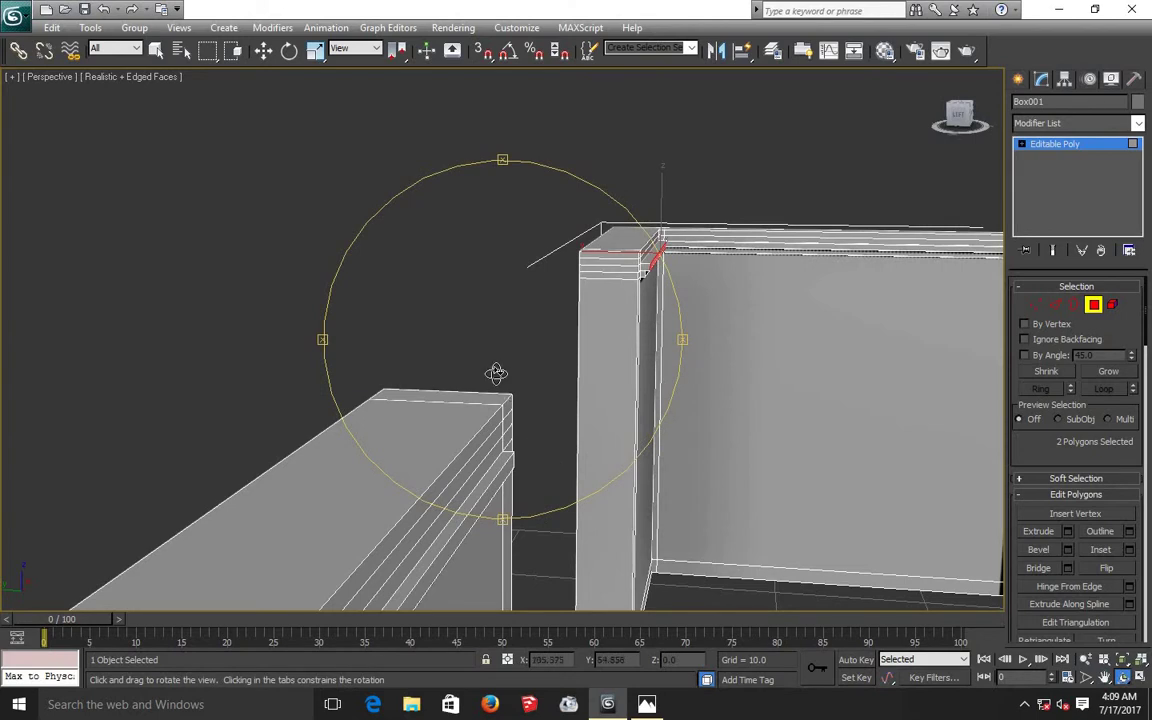
{"action": "mouse_move", "coordinate": [497, 373]}
{"action": "left_mouse_down"}
{"action": "mouse_move", "coordinate": [463, 391]}
{"action": "mouse_move", "coordinate": [478, 419]}
{"action": "left_mouse_up"}
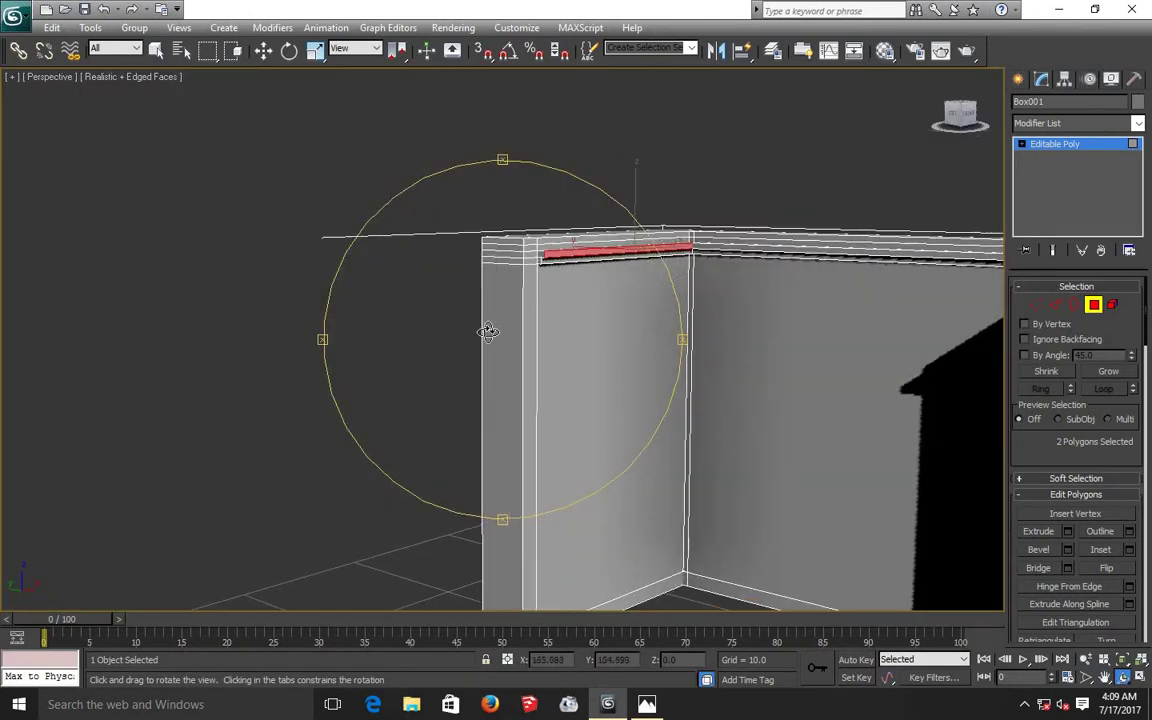
{"action": "left_click_drag", "start_coordinate": [487, 332], "coordinate": [552, 354]}
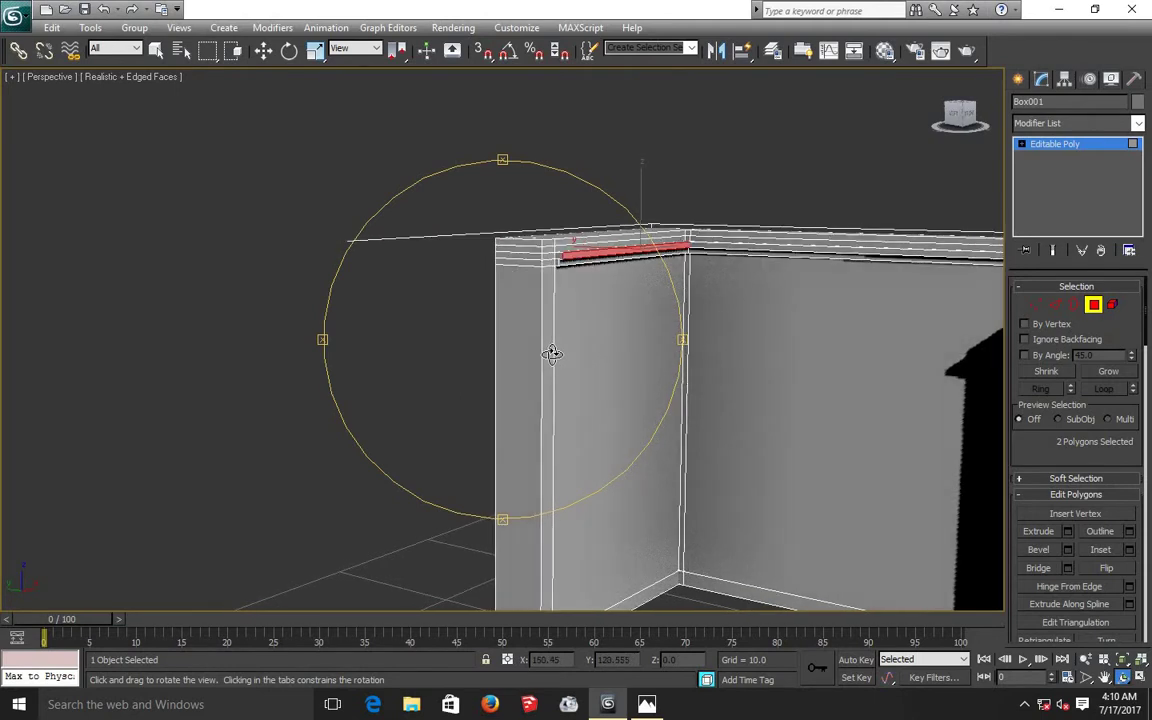
{"action": "left_click", "coordinate": [263, 50]}
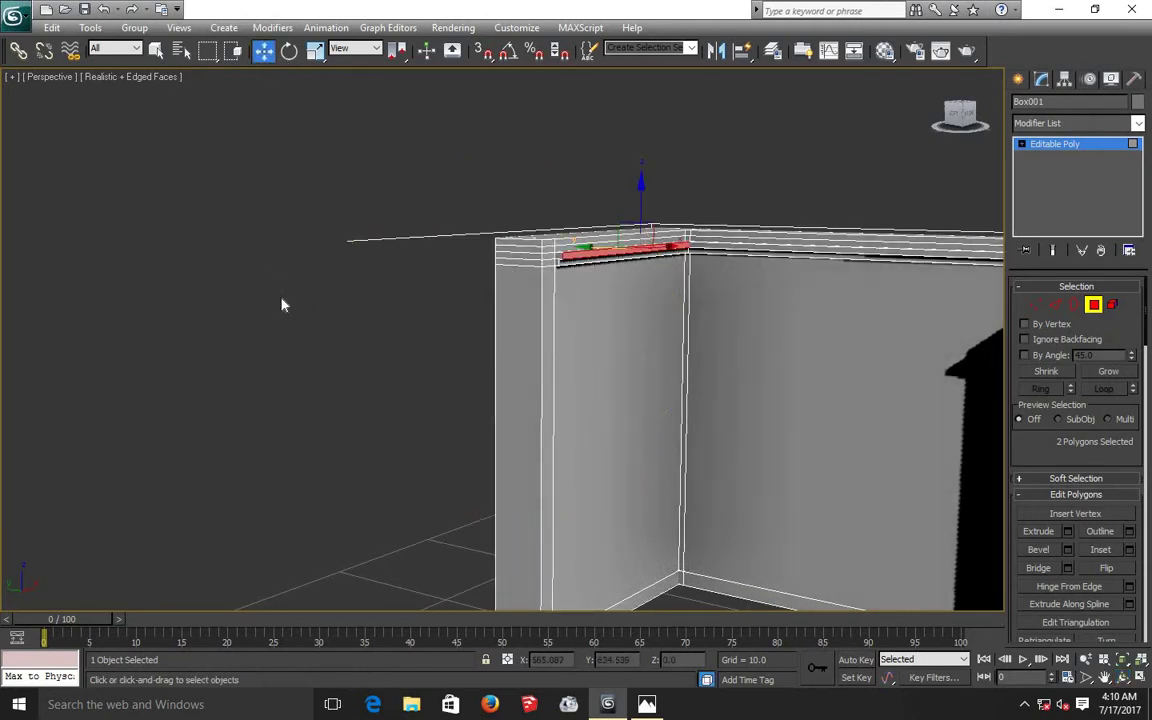
{"action": "left_click", "coordinate": [282, 305]}
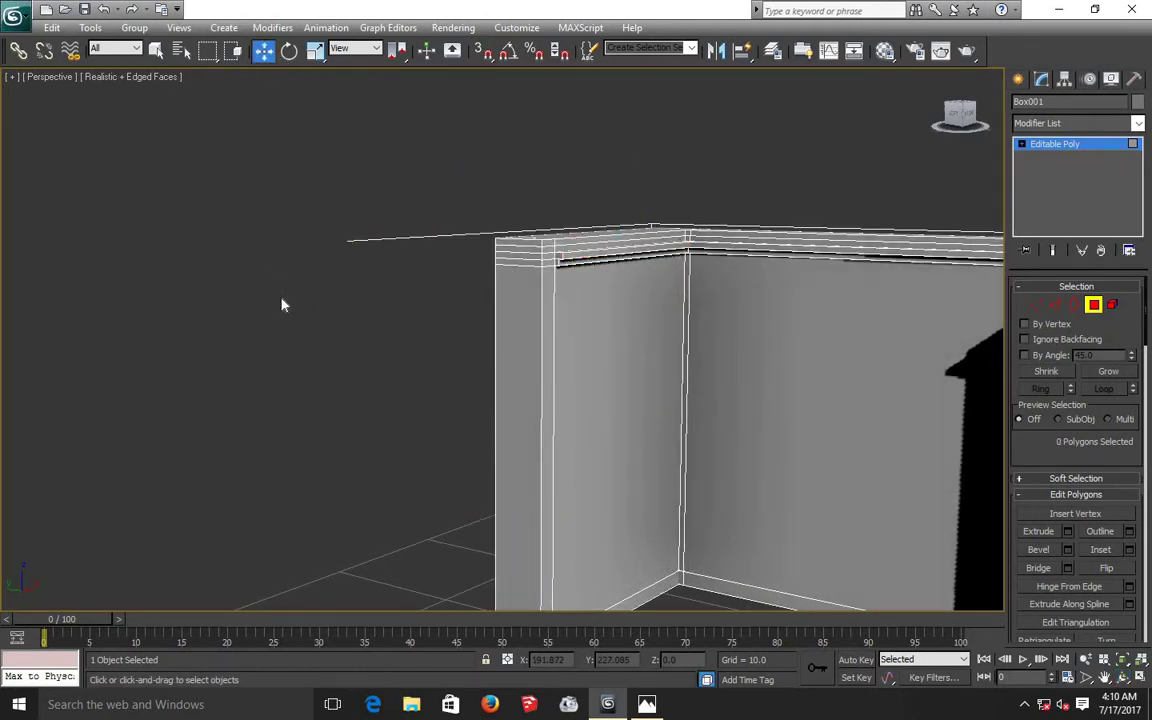
{"action": "left_click", "coordinate": [1105, 678]}
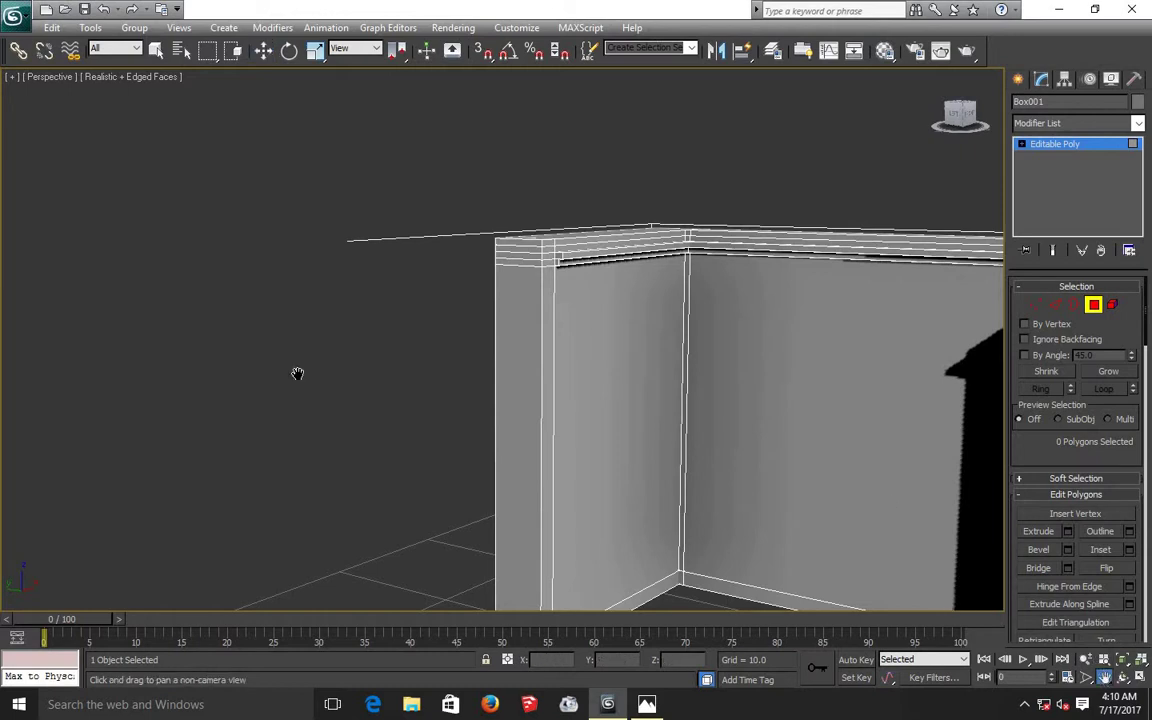
{"action": "left_click_drag", "start_coordinate": [617, 265], "coordinate": [594, 285]}
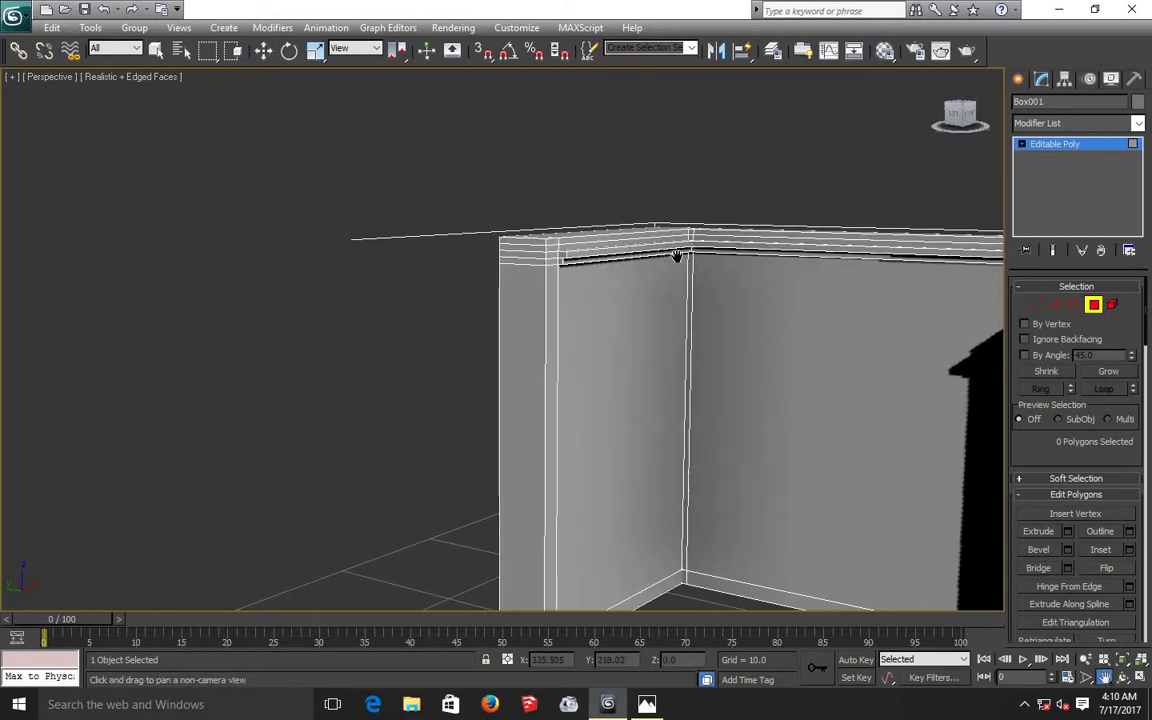
{"action": "scroll", "coordinate": [592, 286], "scroll_direction": "down", "scroll_amount": 1}
{"action": "scroll", "coordinate": [588, 287], "scroll_direction": "down", "scroll_amount": 2}
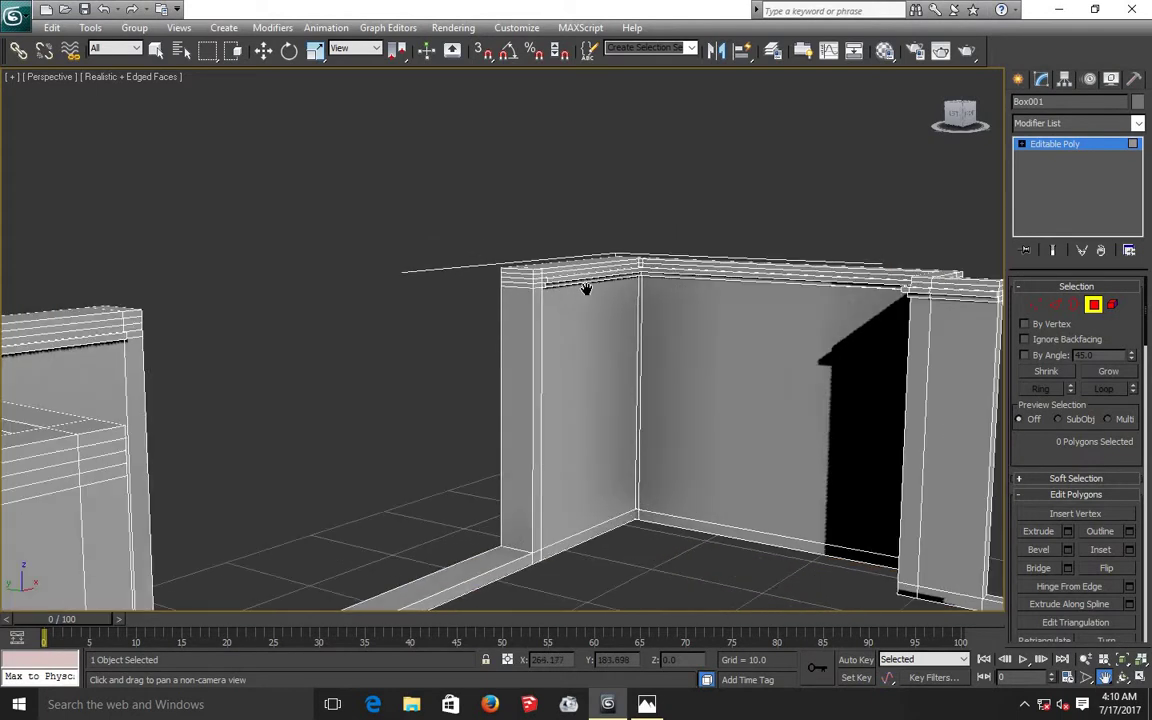
{"action": "mouse_move", "coordinate": [79, 396]}
{"action": "left_mouse_down"}
{"action": "mouse_move", "coordinate": [378, 391]}
{"action": "mouse_move", "coordinate": [515, 427]}
{"action": "left_mouse_up"}
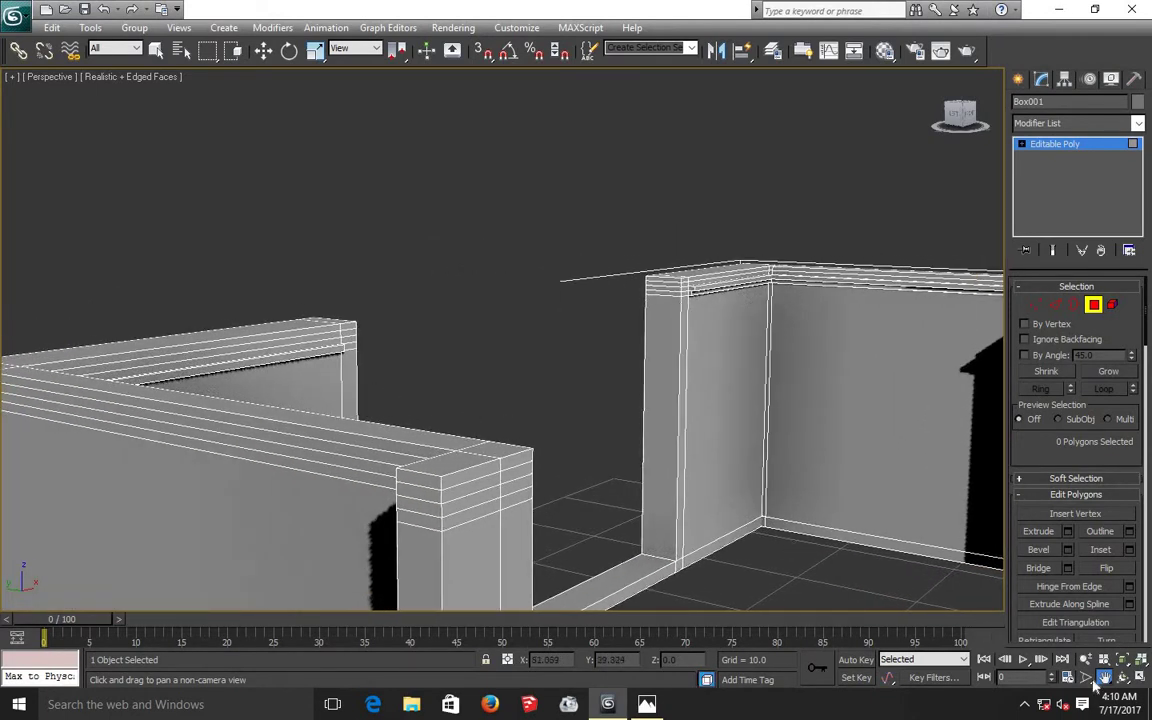
{"action": "left_click", "coordinate": [1122, 677]}
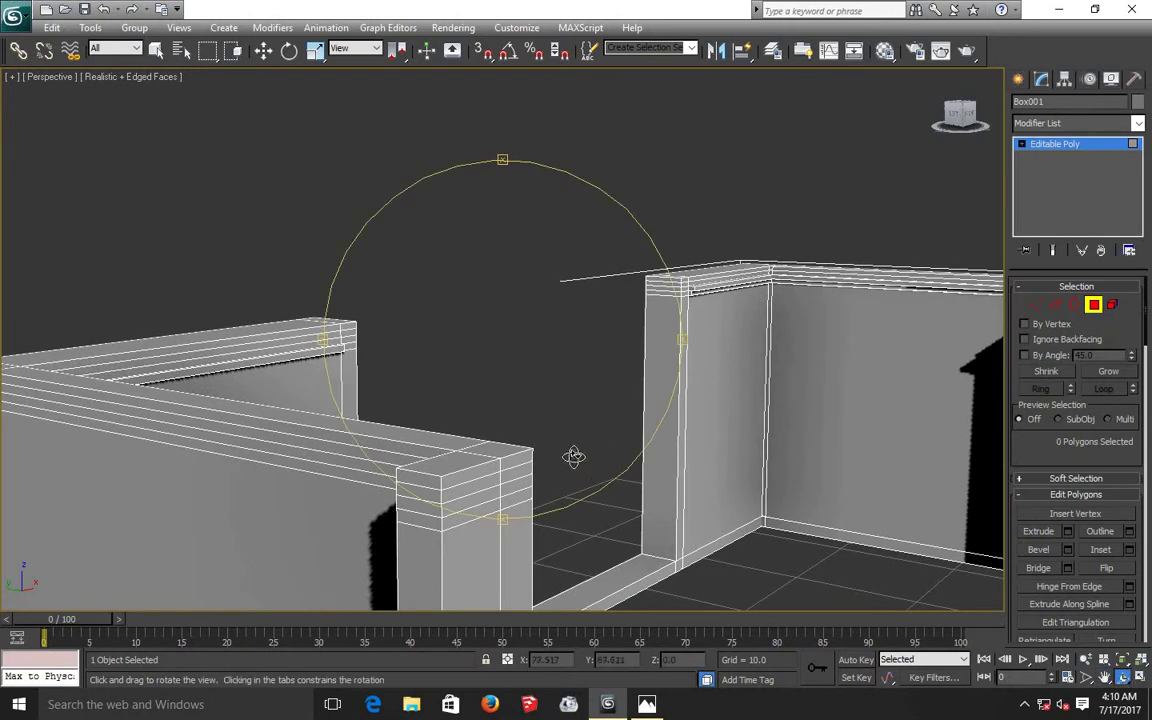
{"action": "mouse_move", "coordinate": [573, 456]}
{"action": "left_mouse_down"}
{"action": "mouse_move", "coordinate": [460, 465]}
{"action": "mouse_move", "coordinate": [630, 460]}
{"action": "left_mouse_up"}
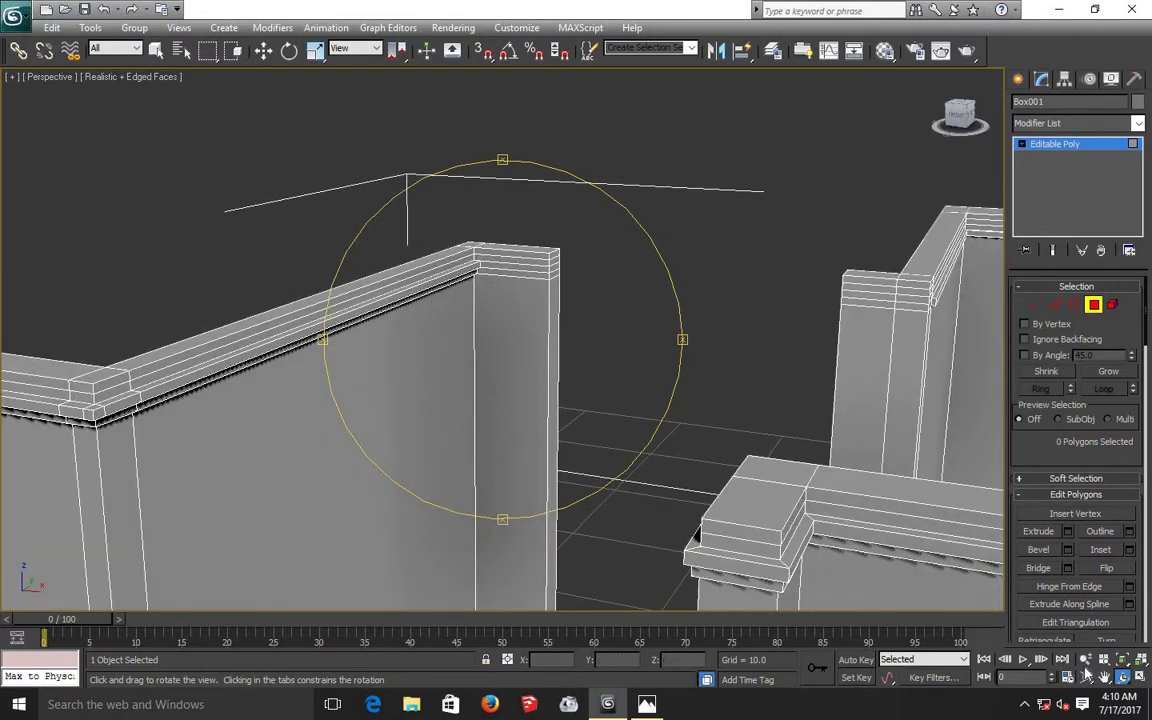
{"action": "left_click", "coordinate": [1105, 677]}
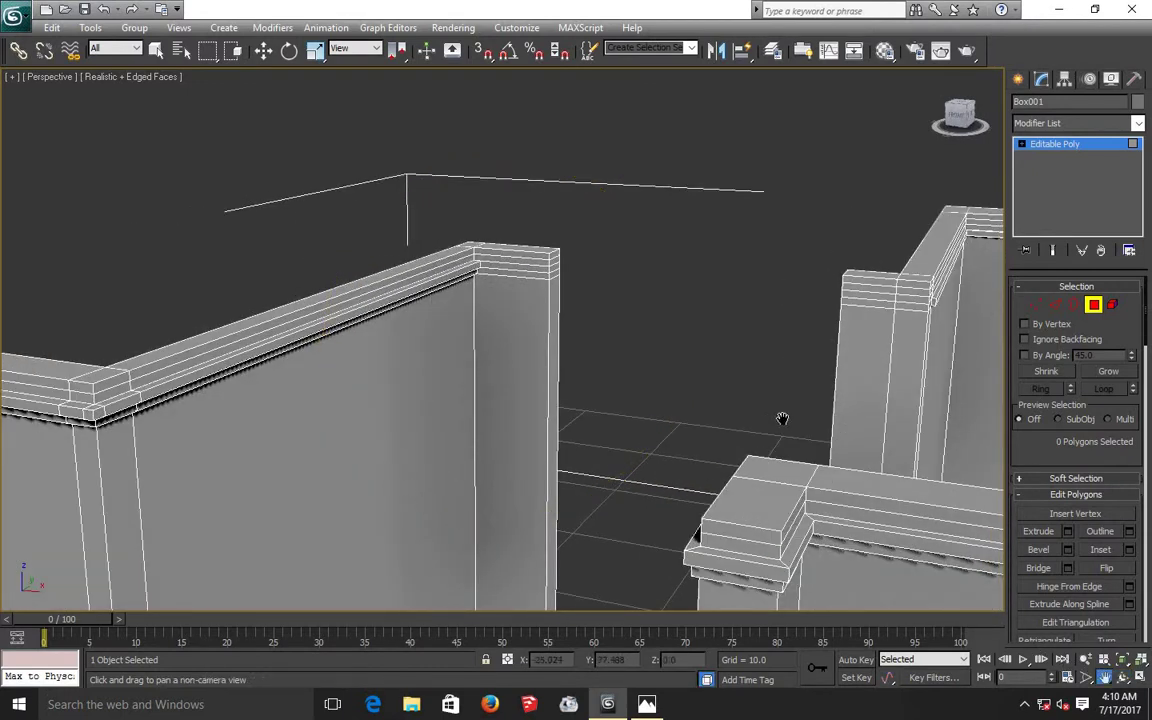
{"action": "left_click_drag", "start_coordinate": [479, 372], "coordinate": [190, 404]}
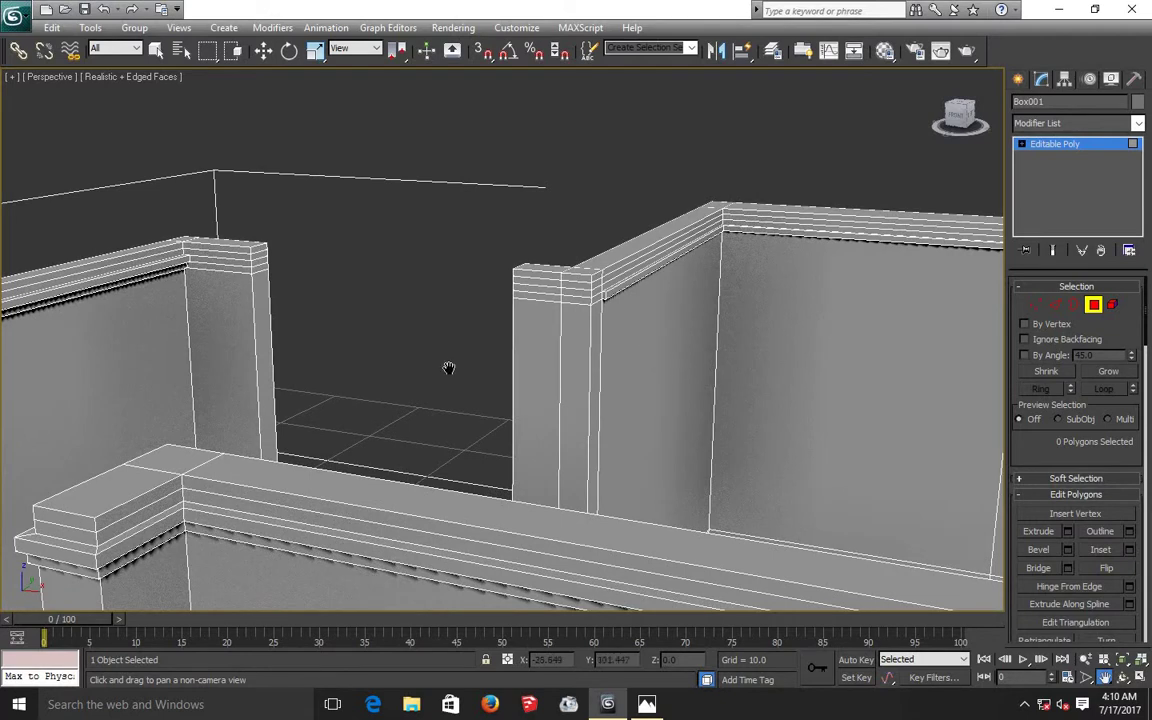
{"action": "left_click_drag", "start_coordinate": [445, 368], "coordinate": [245, 370]}
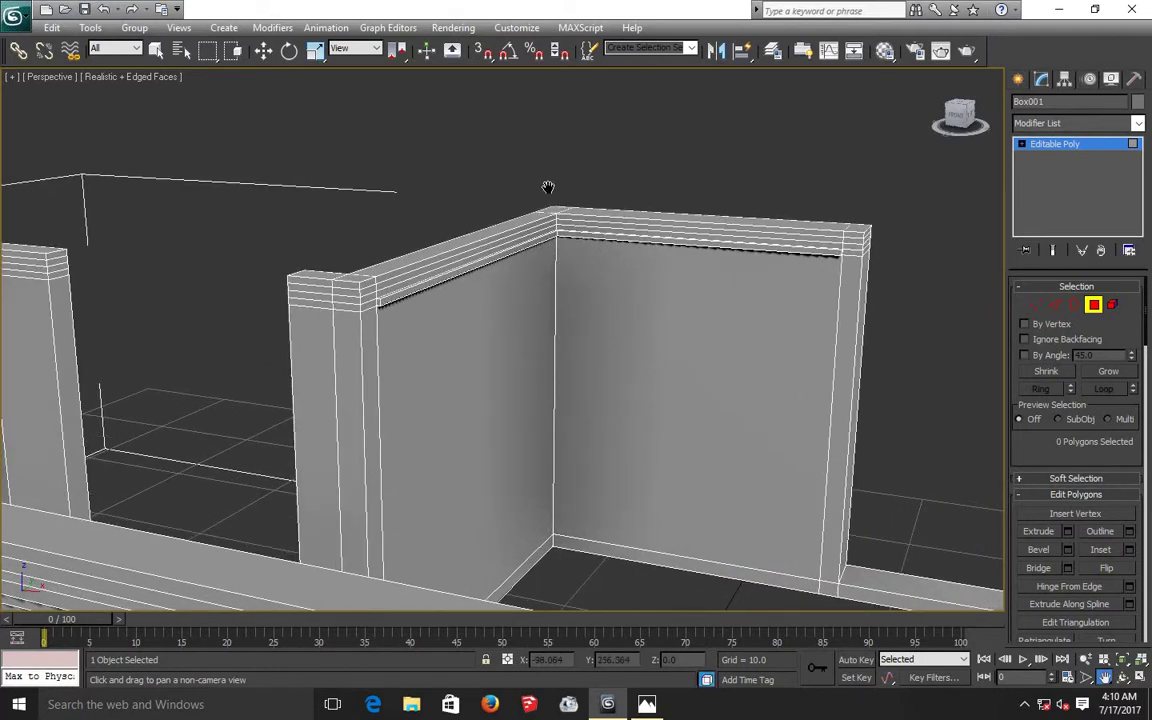
{"action": "scroll", "coordinate": [548, 187], "scroll_direction": "up", "scroll_amount": 3}
{"action": "scroll", "coordinate": [548, 187], "scroll_direction": "up", "scroll_amount": 1}
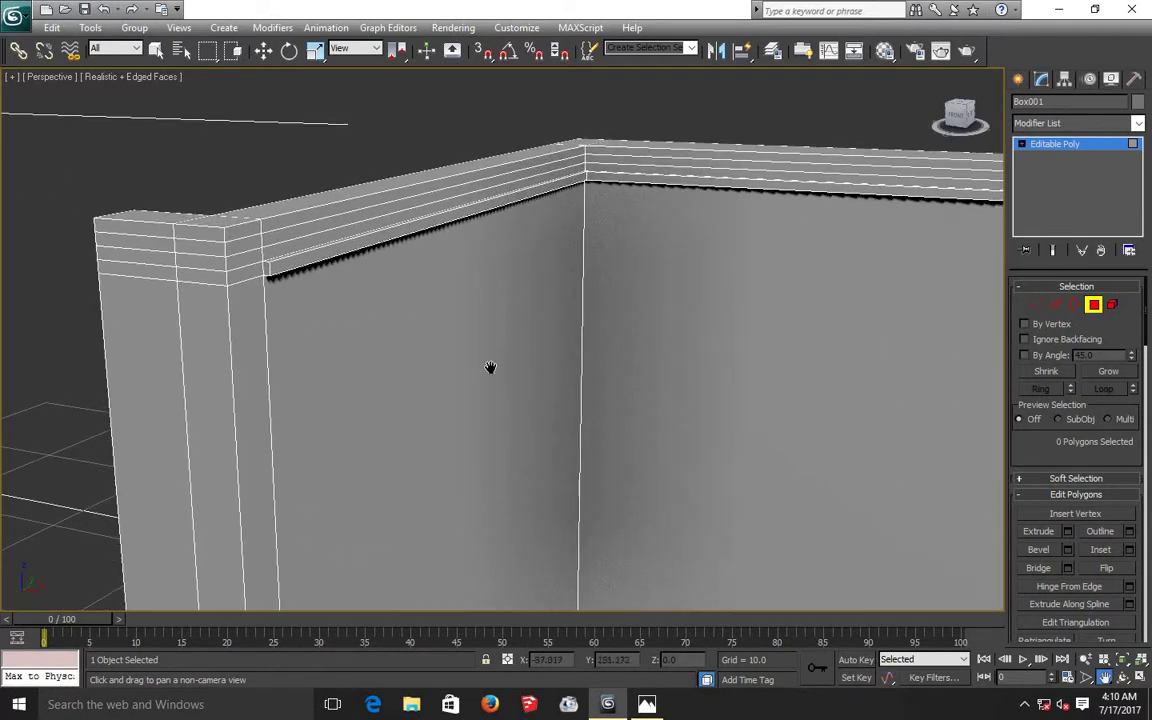
{"action": "left_click_drag", "start_coordinate": [490, 367], "coordinate": [487, 370]}
- Extrude the left and right walls' top strips by 0.168, then clear the polygon selection
{"action": "key", "text": "Escape"}
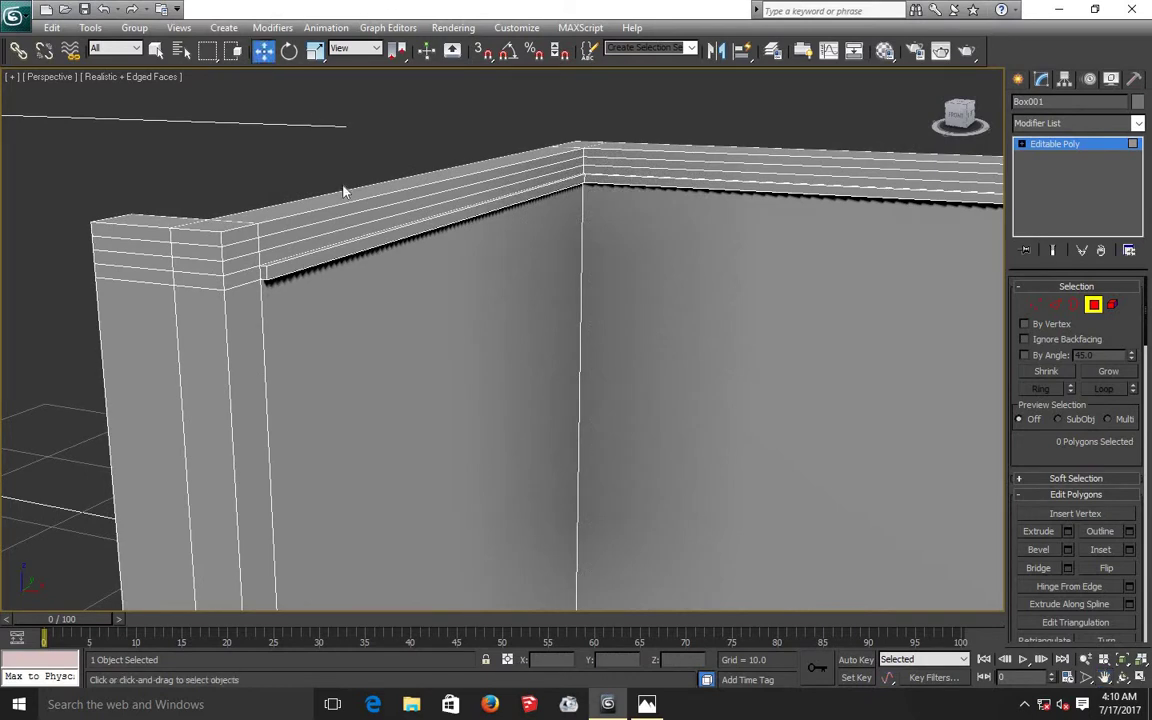
{"action": "left_click", "coordinate": [345, 236]}
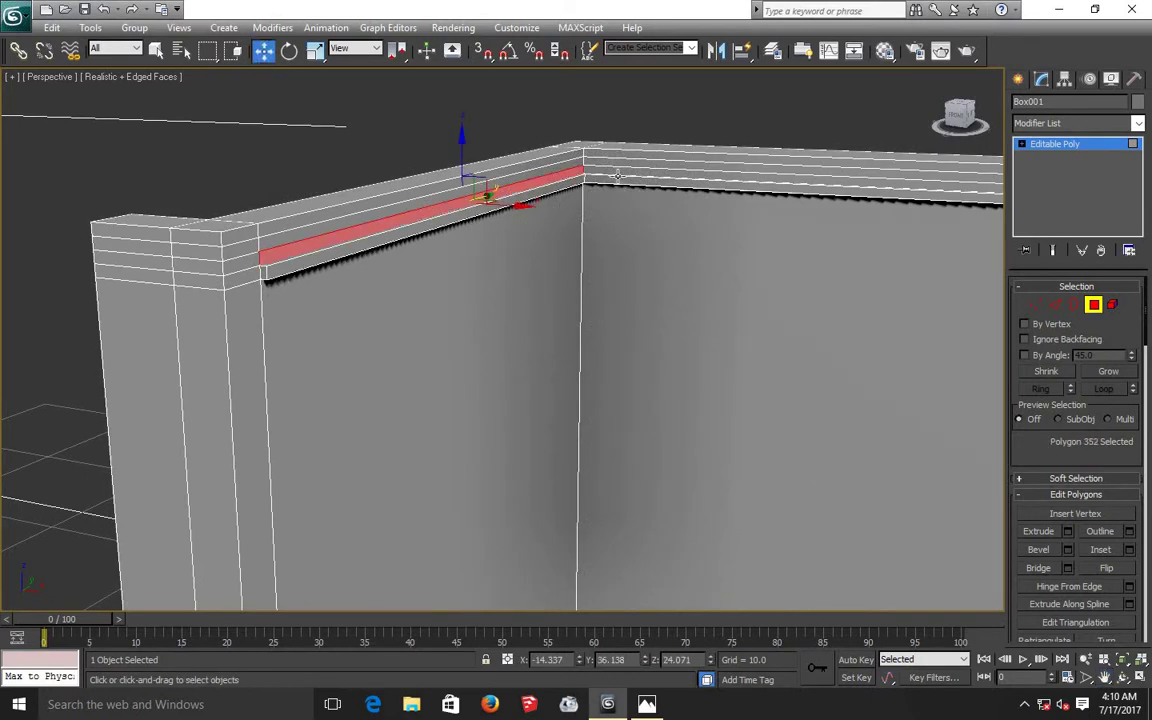
{"action": "left_click", "coordinate": [613, 174], "text": "ctrl"}
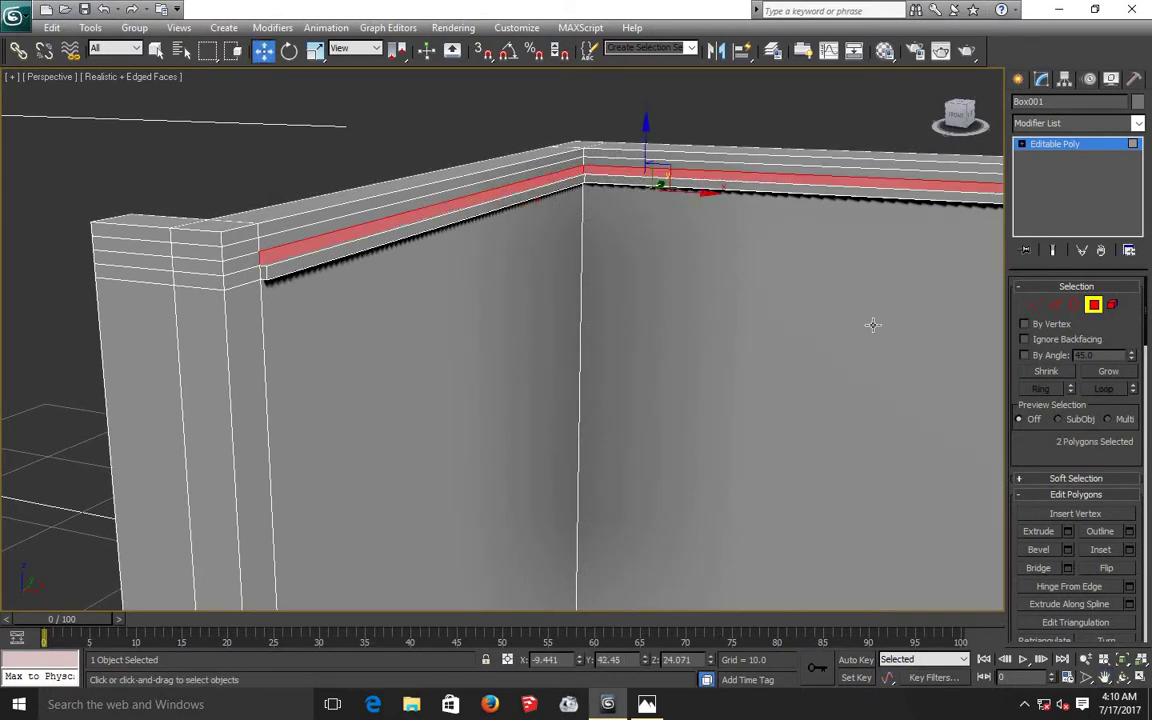
{"action": "left_click", "coordinate": [1068, 532]}
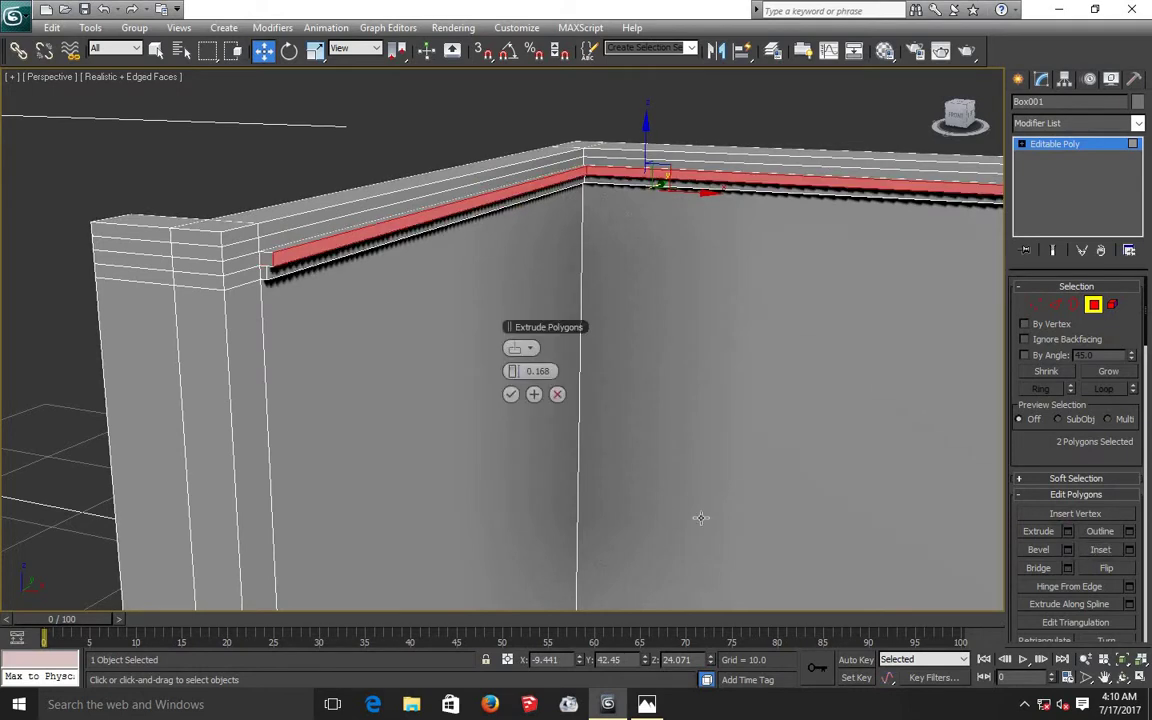
{"action": "left_click", "coordinate": [512, 394]}
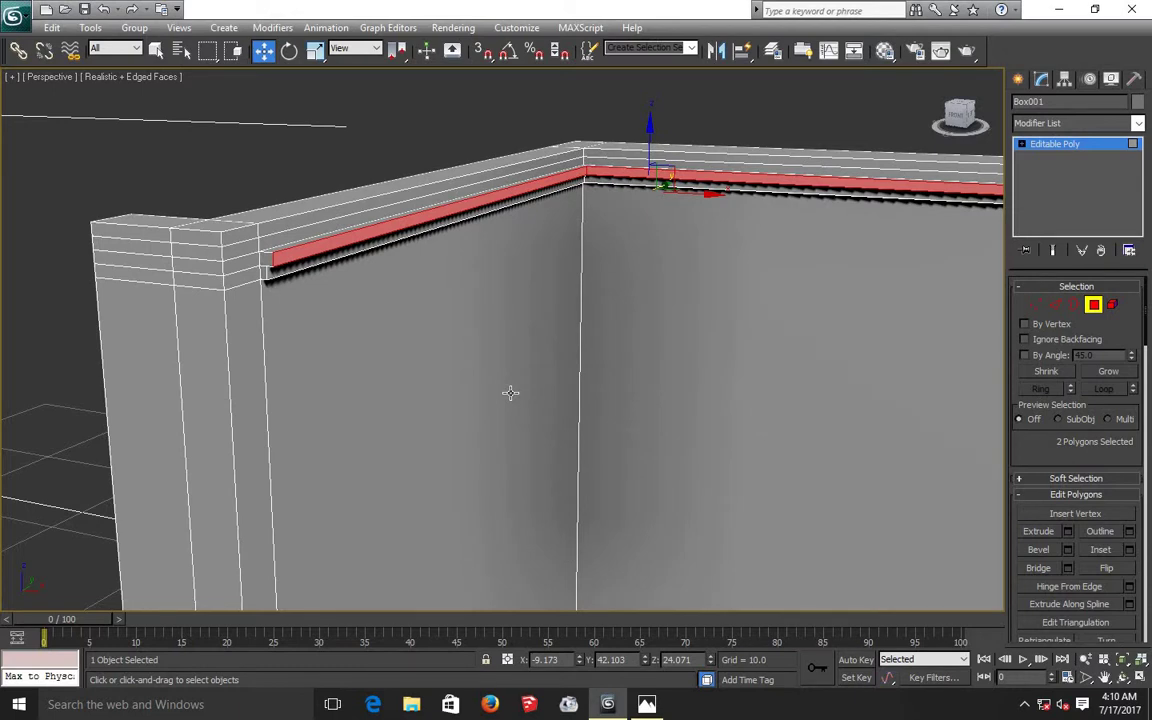
{"action": "left_click", "coordinate": [335, 148]}
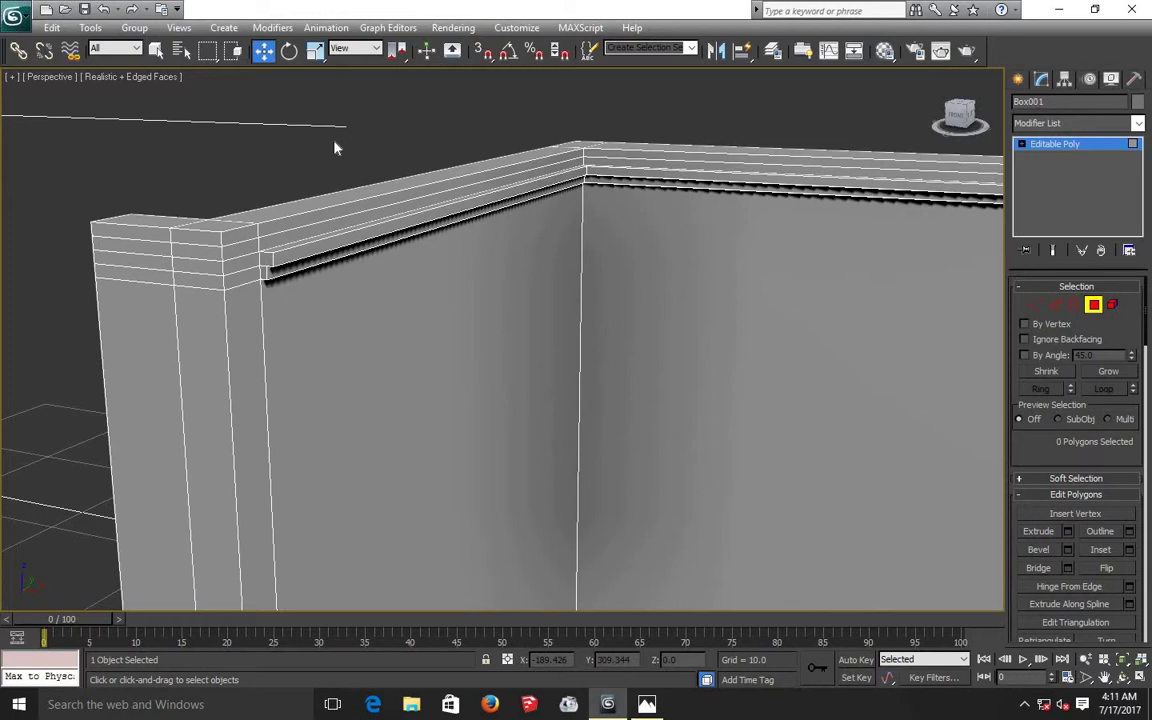
- Zoom out and orbit the view to look at the other walls
{"action": "scroll", "coordinate": [335, 148], "scroll_direction": "down", "scroll_amount": 2}
{"action": "scroll", "coordinate": [335, 148], "scroll_direction": "down", "scroll_amount": 1}
{"action": "scroll", "coordinate": [335, 148], "scroll_direction": "down", "scroll_amount": 3}
{"action": "scroll", "coordinate": [335, 148], "scroll_direction": "down", "scroll_amount": 3}
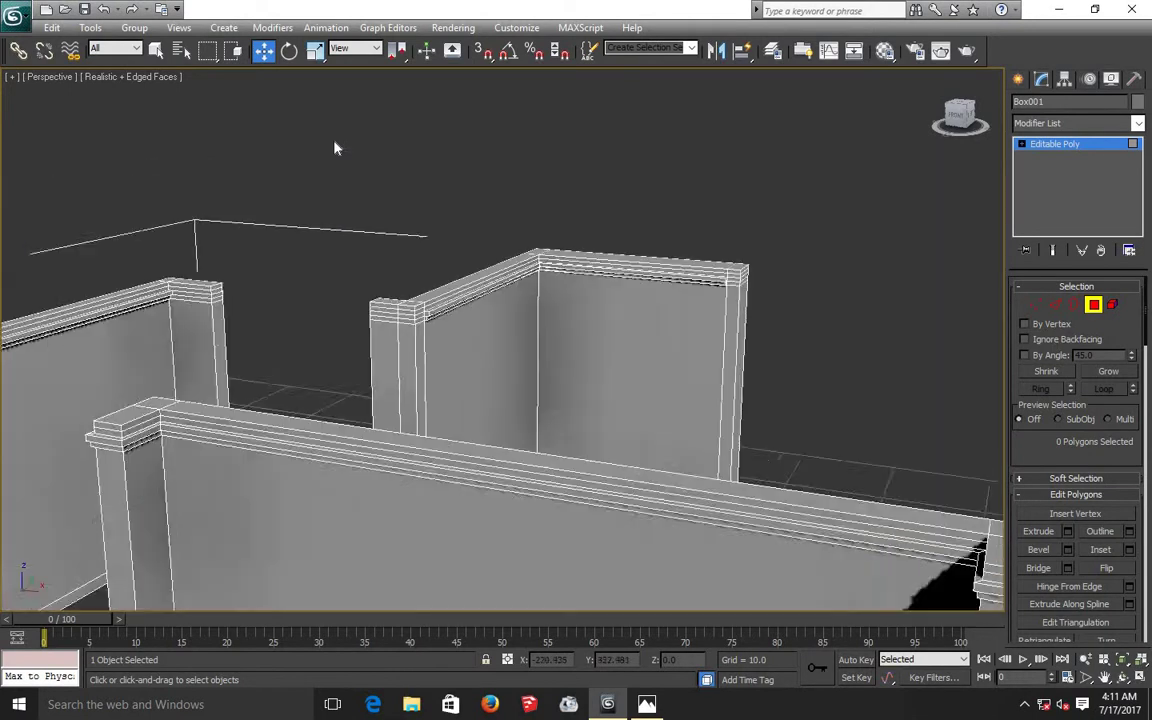
{"action": "middle_click_drag", "start_coordinate": [335, 148], "coordinate": [205, 337], "text": "alt"}
{"action": "scroll", "coordinate": [200, 347], "scroll_direction": "up", "scroll_amount": 3}
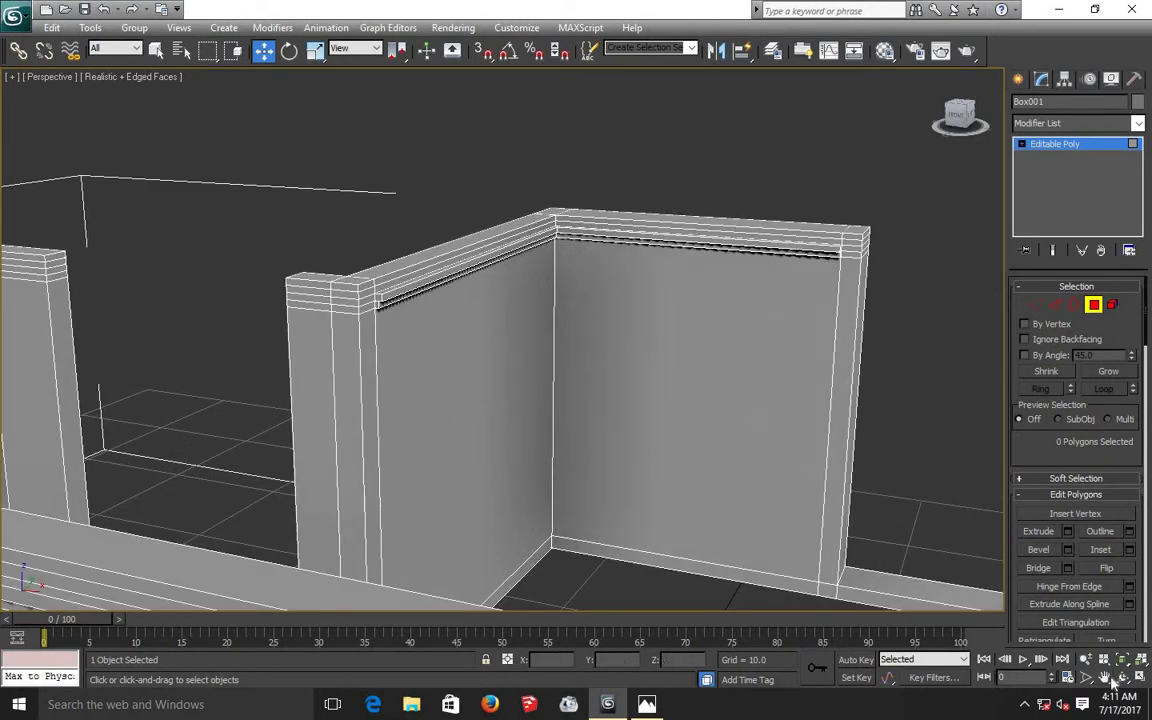
- Pan and zoom in onto the next wall corner and its top trim
{"action": "left_click", "coordinate": [1104, 677]}
{"action": "mouse_move", "coordinate": [355, 383]}
{"action": "left_mouse_down"}
{"action": "mouse_move", "coordinate": [756, 329]}
{"action": "mouse_move", "coordinate": [527, 334]}
{"action": "left_mouse_up"}
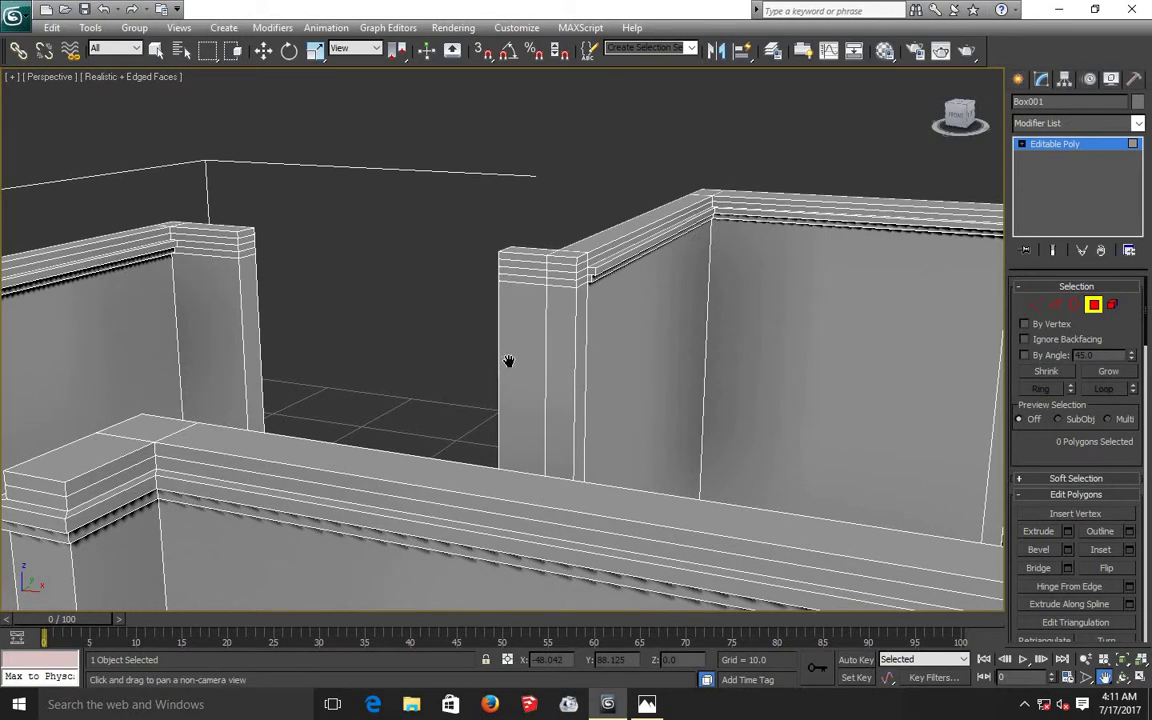
{"action": "left_click_drag", "start_coordinate": [535, 368], "coordinate": [340, 363]}
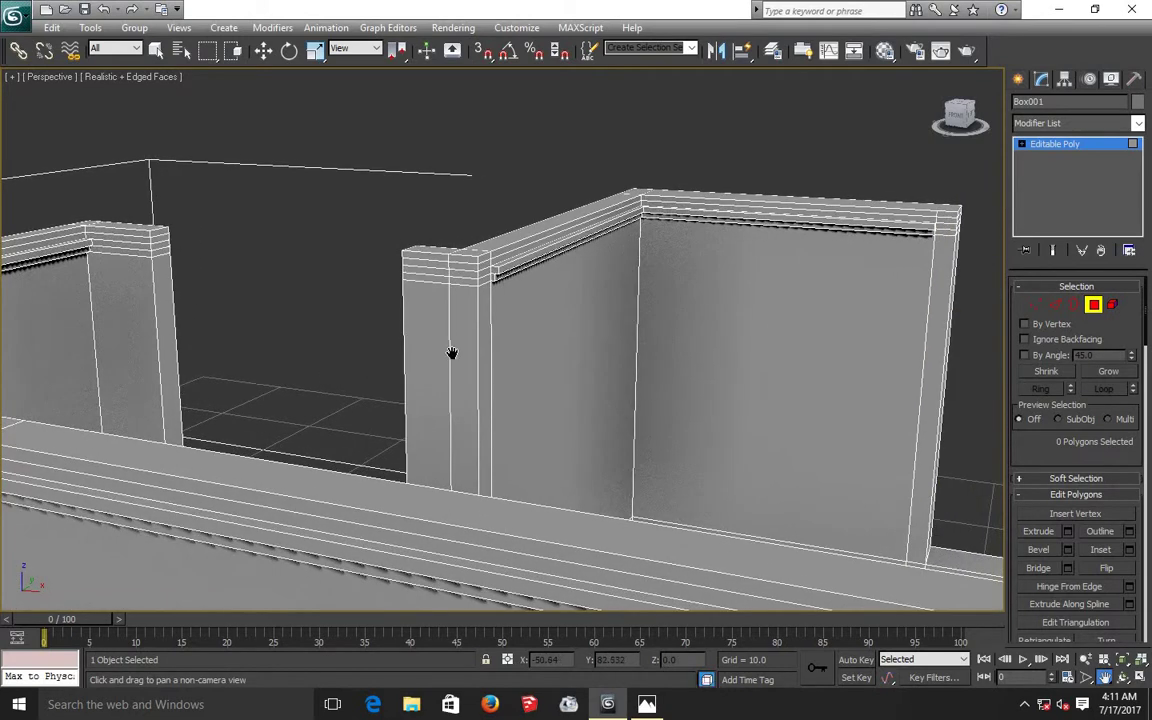
{"action": "scroll", "coordinate": [445, 336], "scroll_direction": "up", "scroll_amount": 3}
{"action": "scroll", "coordinate": [445, 336], "scroll_direction": "up", "scroll_amount": 2}
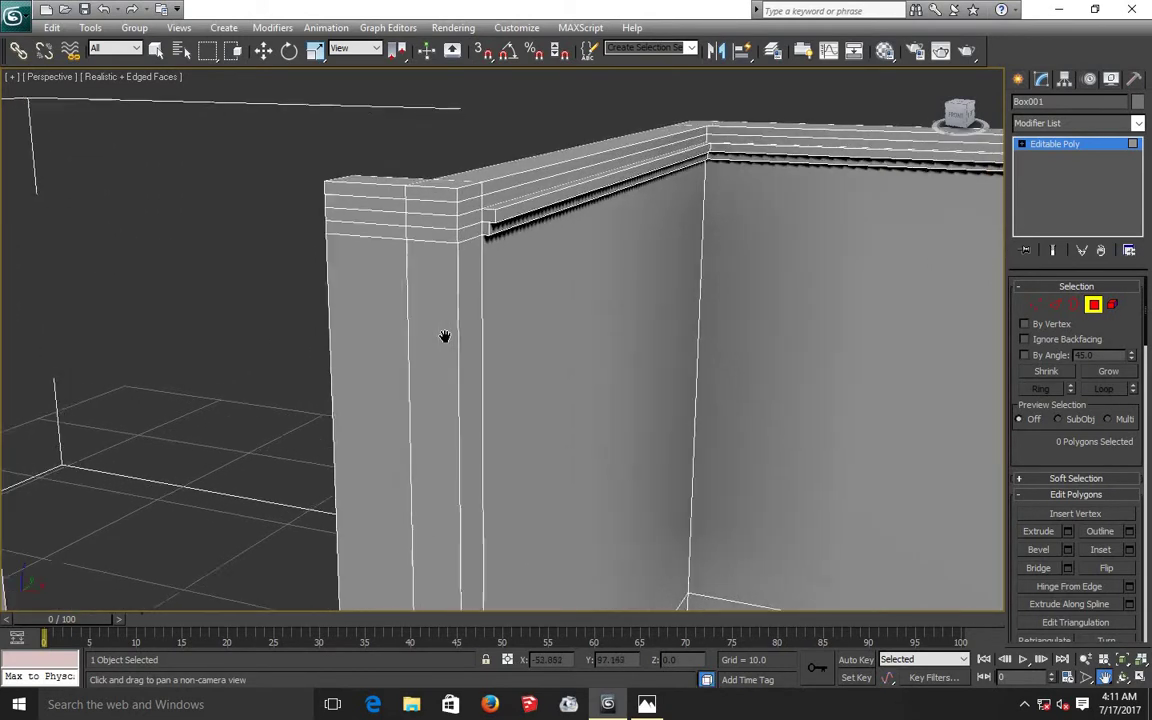
{"action": "left_click_drag", "start_coordinate": [442, 376], "coordinate": [345, 530]}
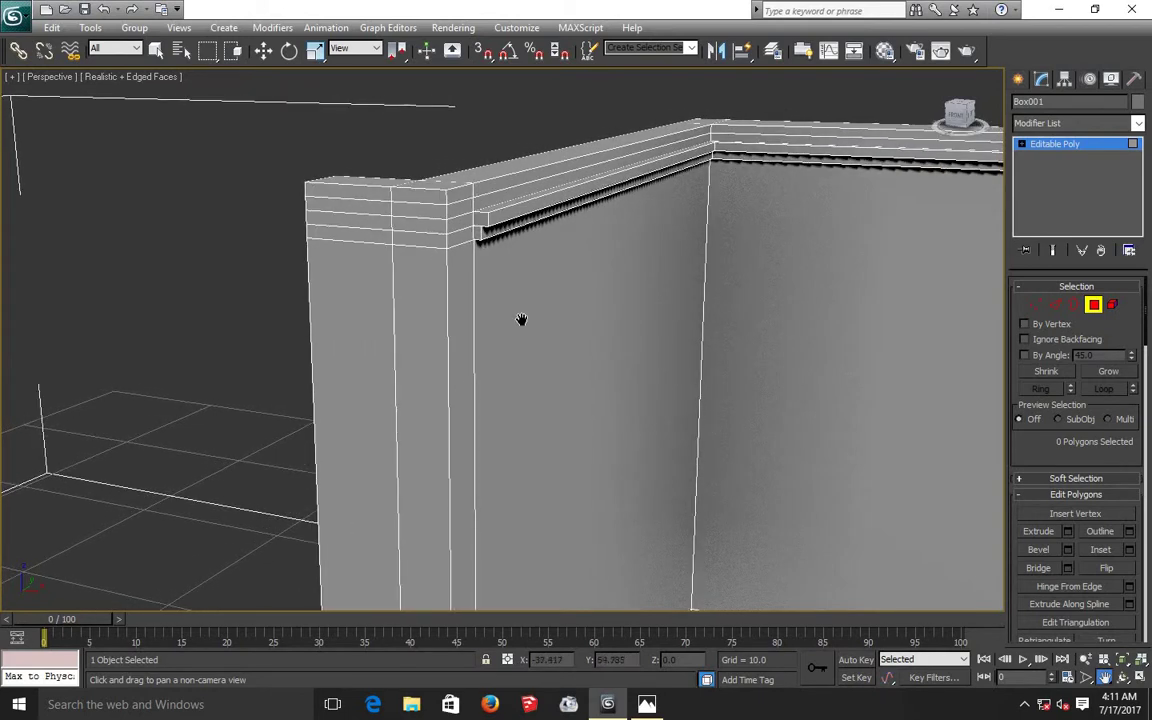
{"action": "left_click_drag", "start_coordinate": [457, 353], "coordinate": [450, 356]}
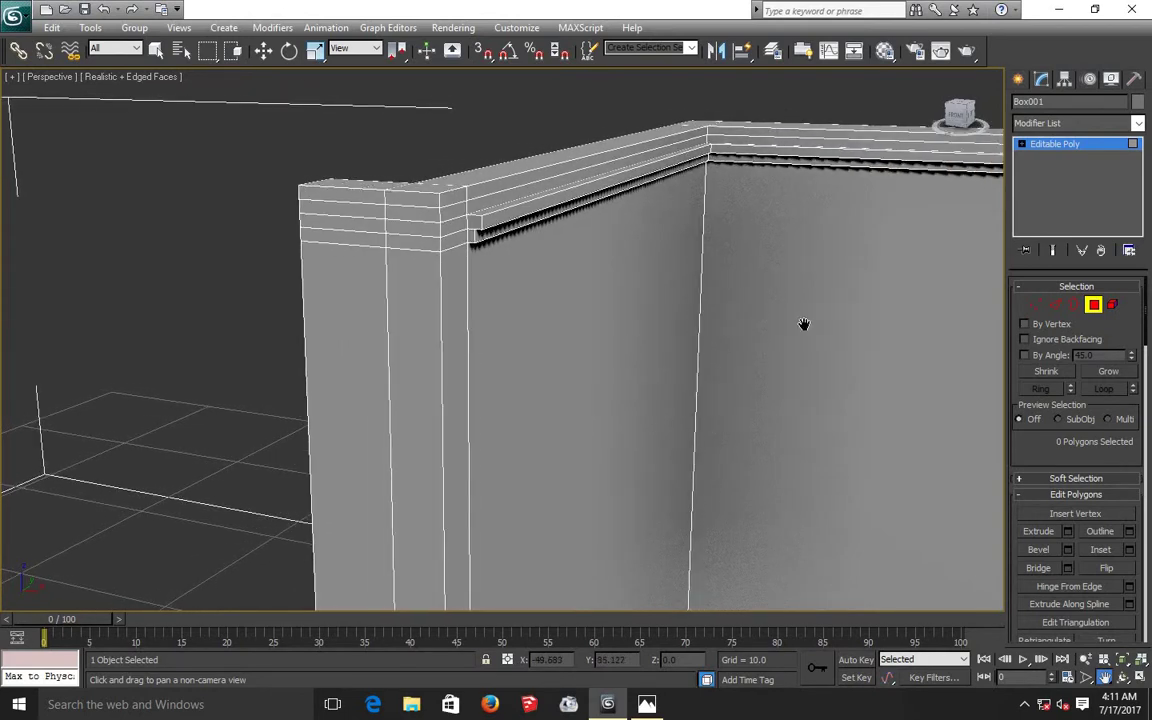
- Select the top strips of both the left and right walls at this corner, framing it in view
{"action": "left_click", "coordinate": [263, 52]}
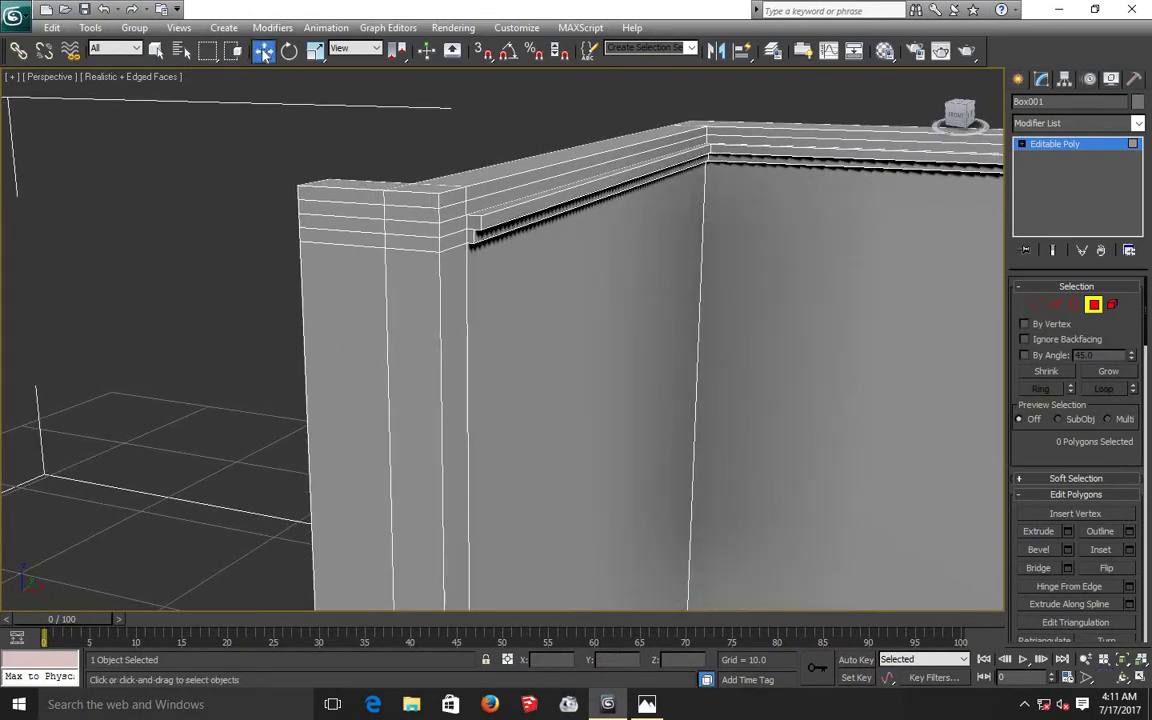
{"action": "left_click", "coordinate": [483, 205]}
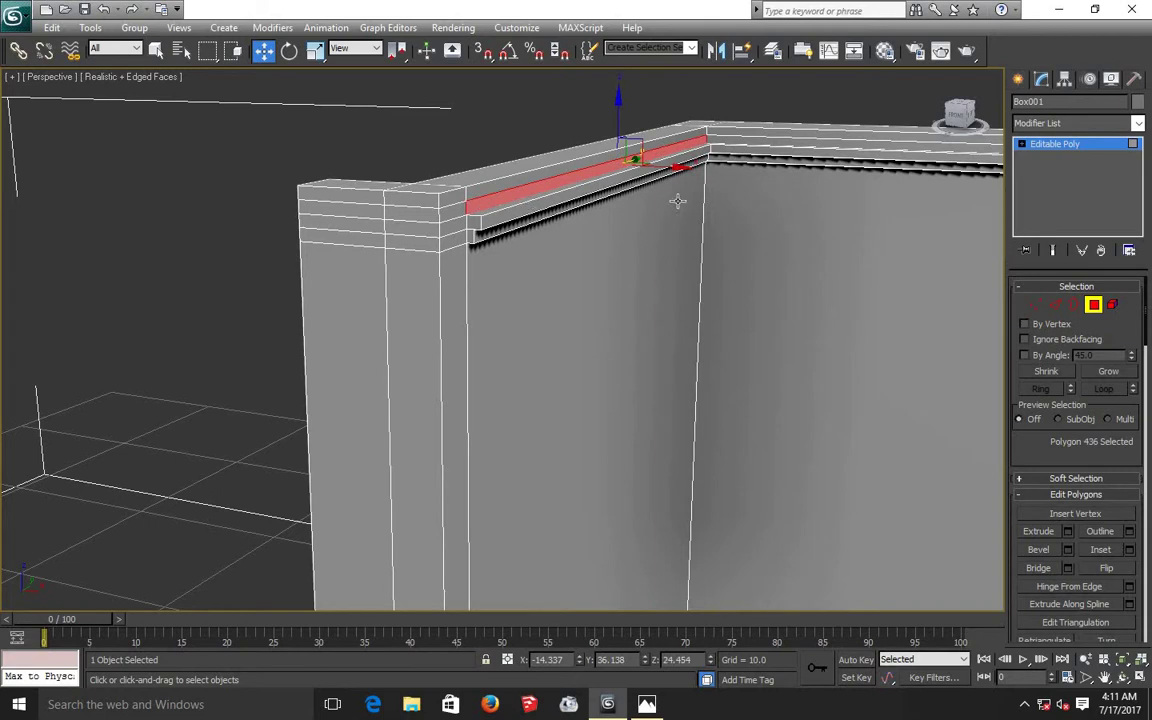
{"action": "left_click", "coordinate": [715, 143], "text": "ctrl"}
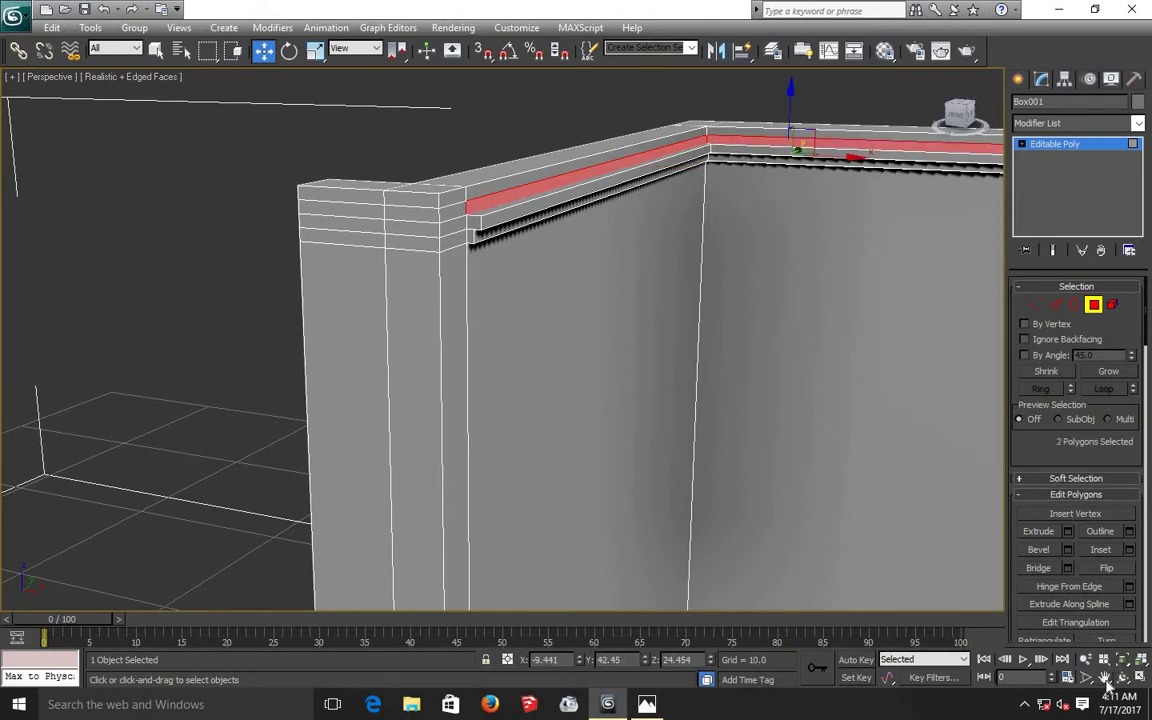
{"action": "key", "text": "ctrl+p"}
{"action": "left_click_drag", "start_coordinate": [742, 383], "coordinate": [449, 341]}
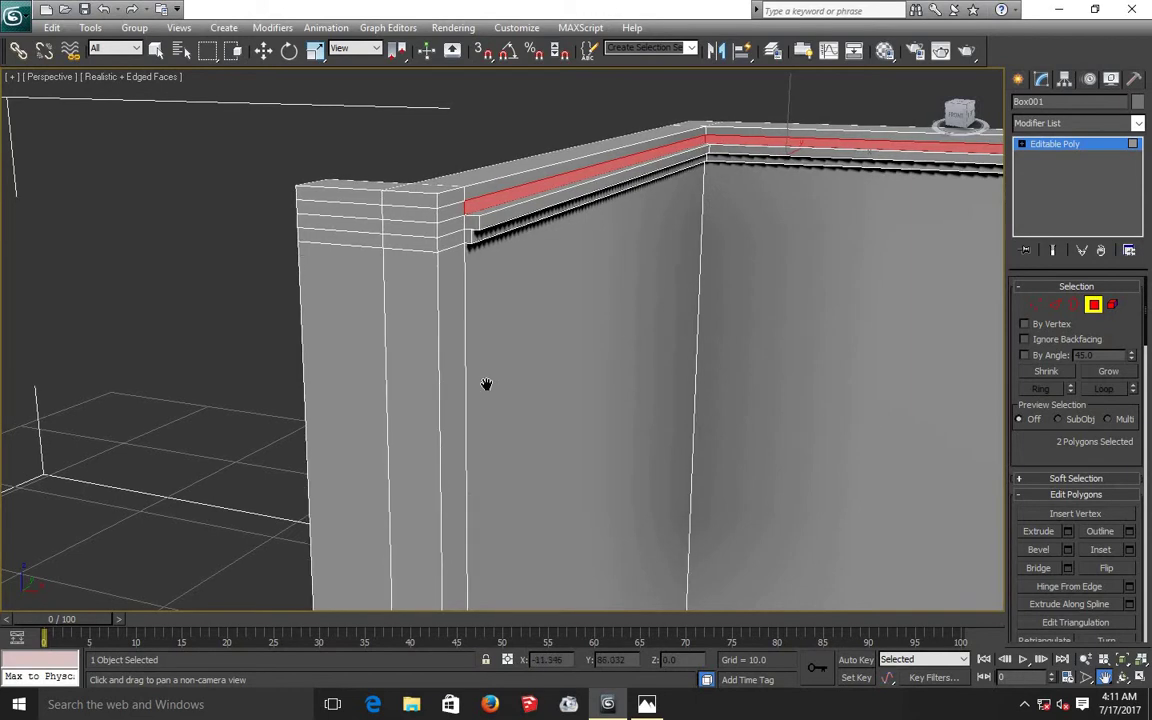
{"action": "scroll", "coordinate": [449, 341], "scroll_direction": "down", "scroll_amount": 1}
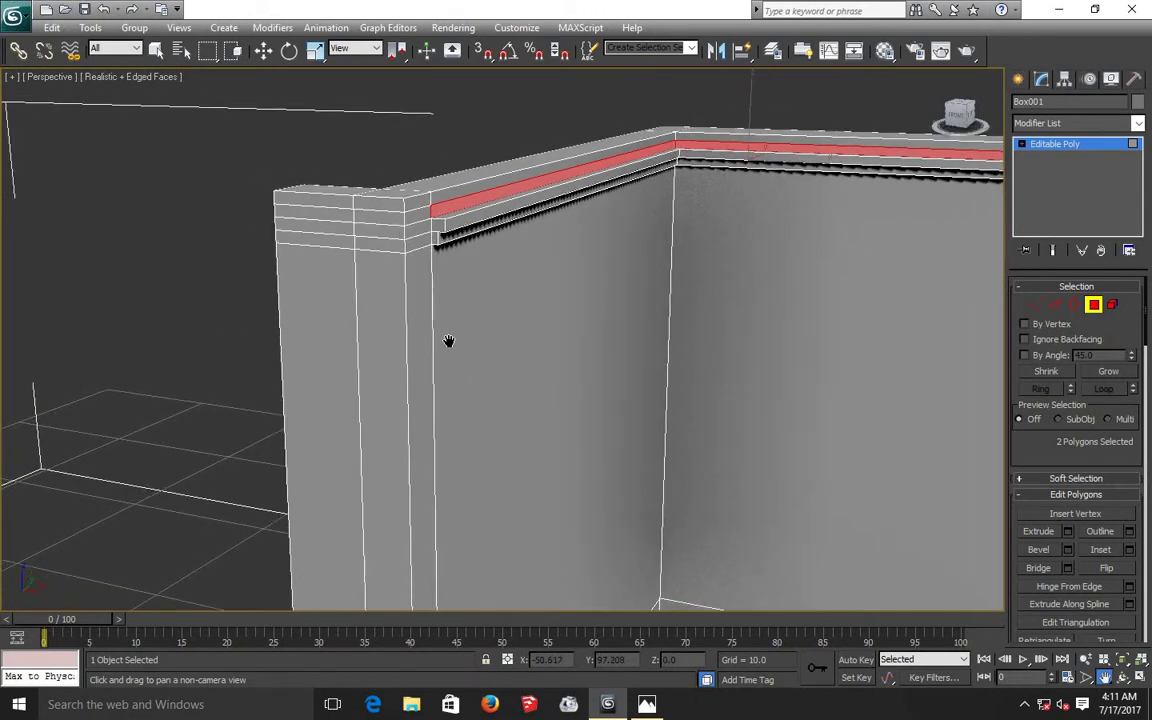
{"action": "scroll", "coordinate": [449, 341], "scroll_direction": "down", "scroll_amount": 2}
{"action": "scroll", "coordinate": [449, 341], "scroll_direction": "down", "scroll_amount": 1}
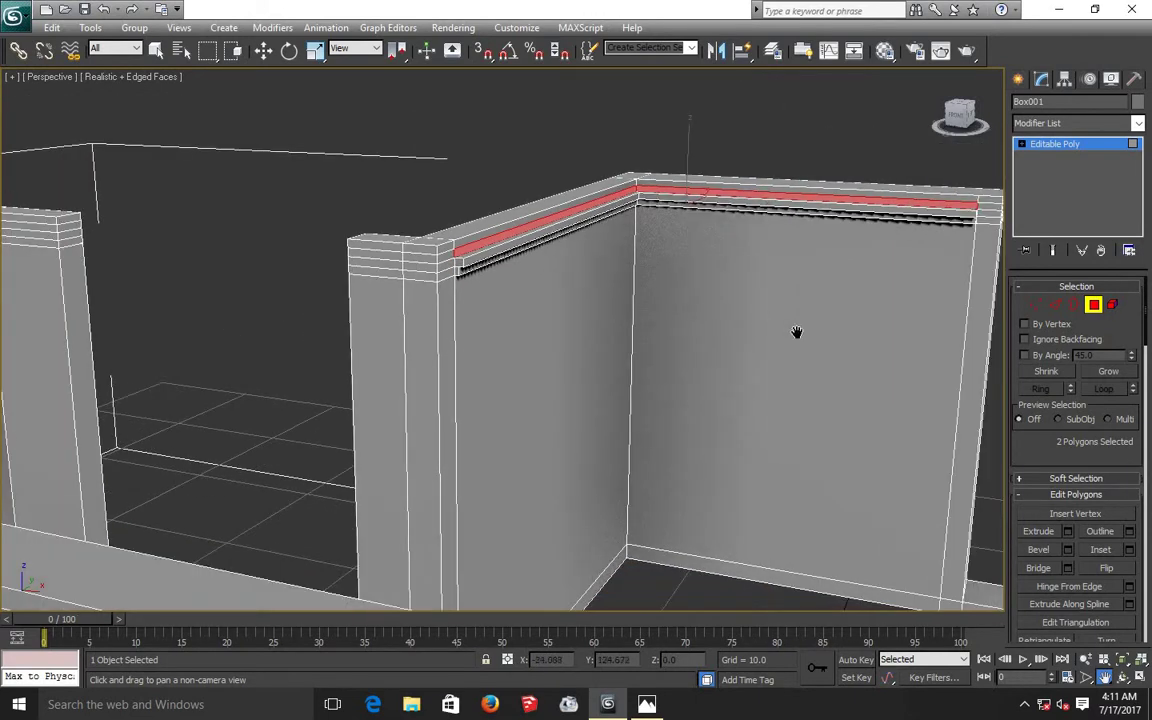
{"action": "left_click_drag", "start_coordinate": [740, 338], "coordinate": [480, 340]}
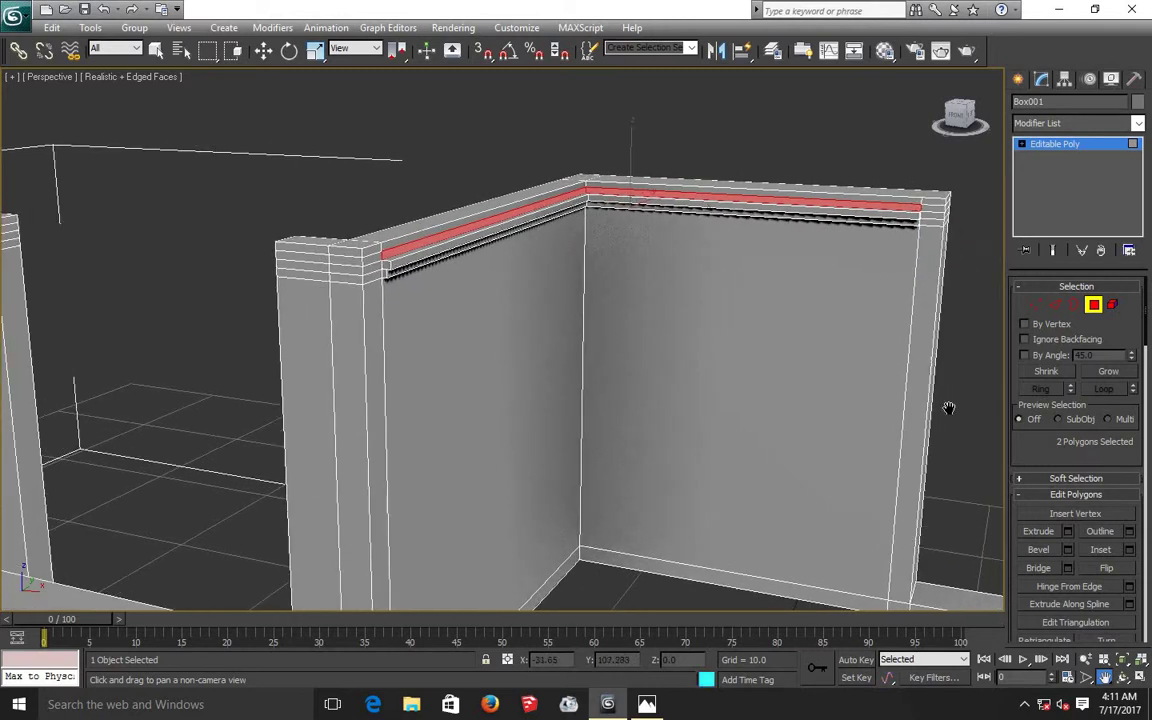
- Extrude the two selected top strips by 0.263, then clear the polygon selection
{"action": "left_click", "coordinate": [1068, 532]}
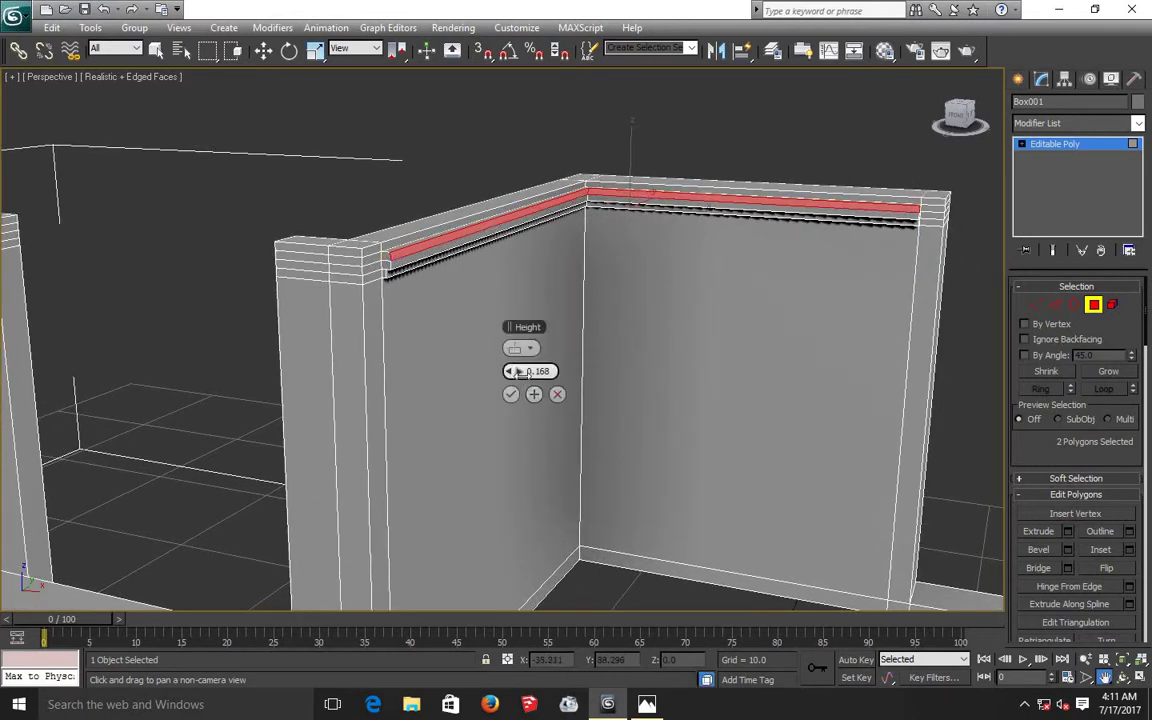
{"action": "left_click_drag", "start_coordinate": [518, 372], "coordinate": [518, 360]}
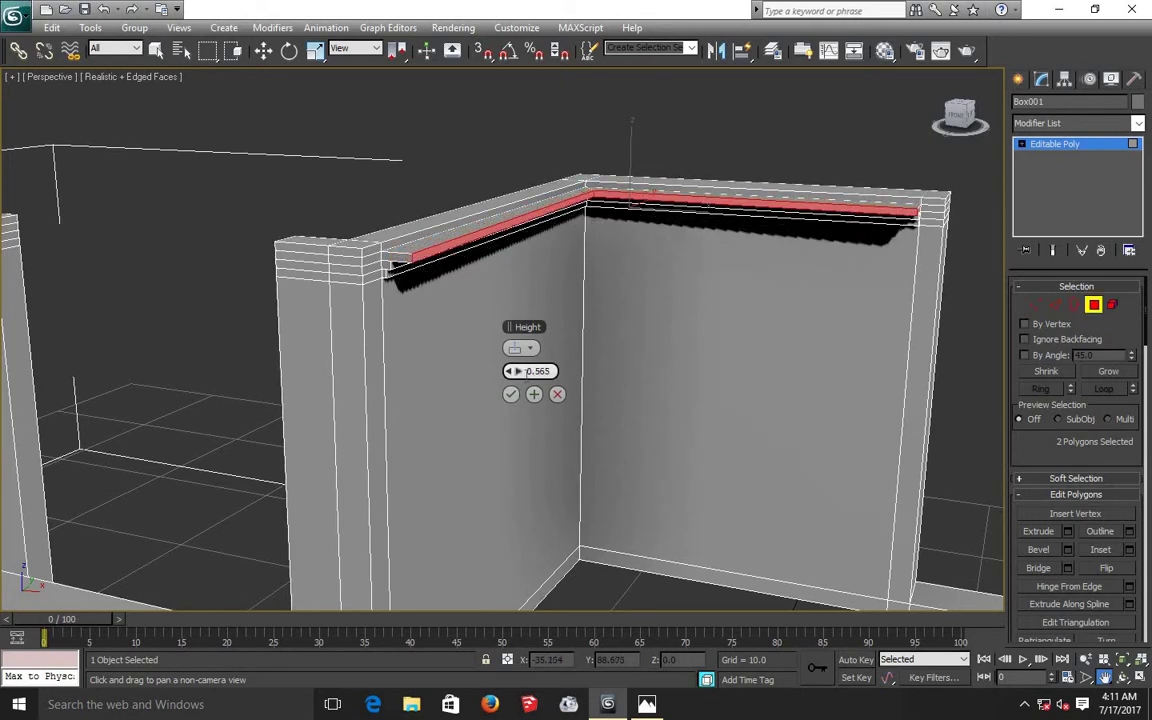
{"action": "scroll", "coordinate": [404, 315], "scroll_direction": "up", "scroll_amount": 3}
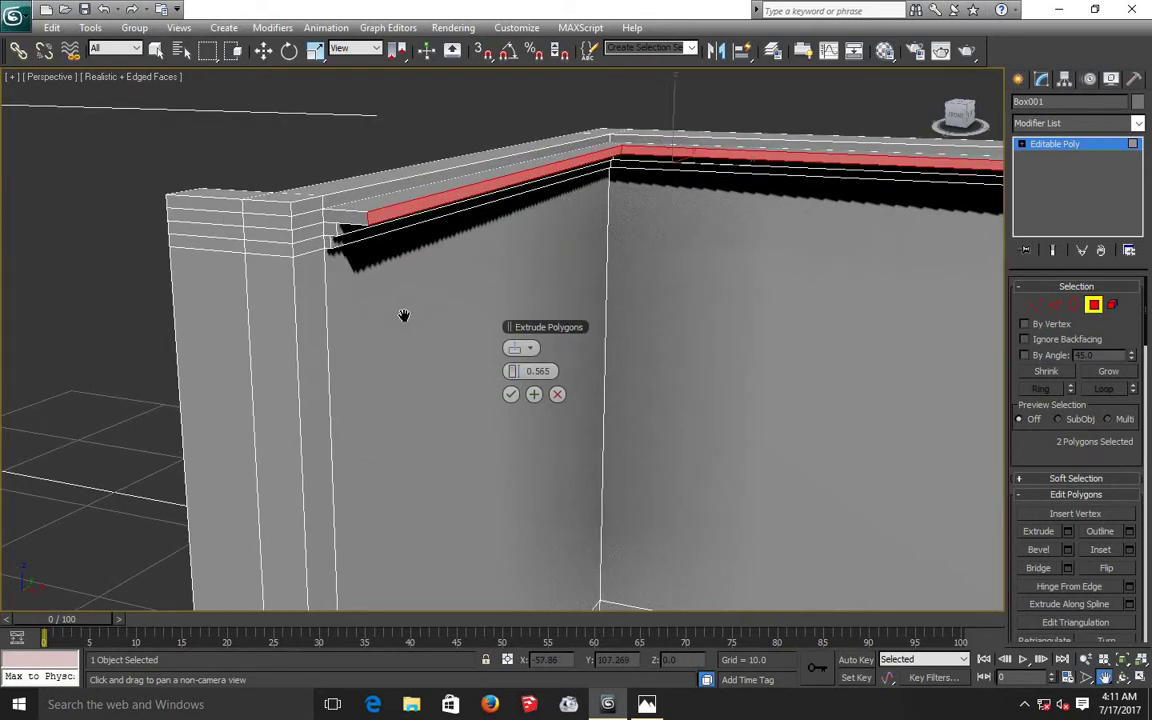
{"action": "scroll", "coordinate": [404, 315], "scroll_direction": "up", "scroll_amount": 1}
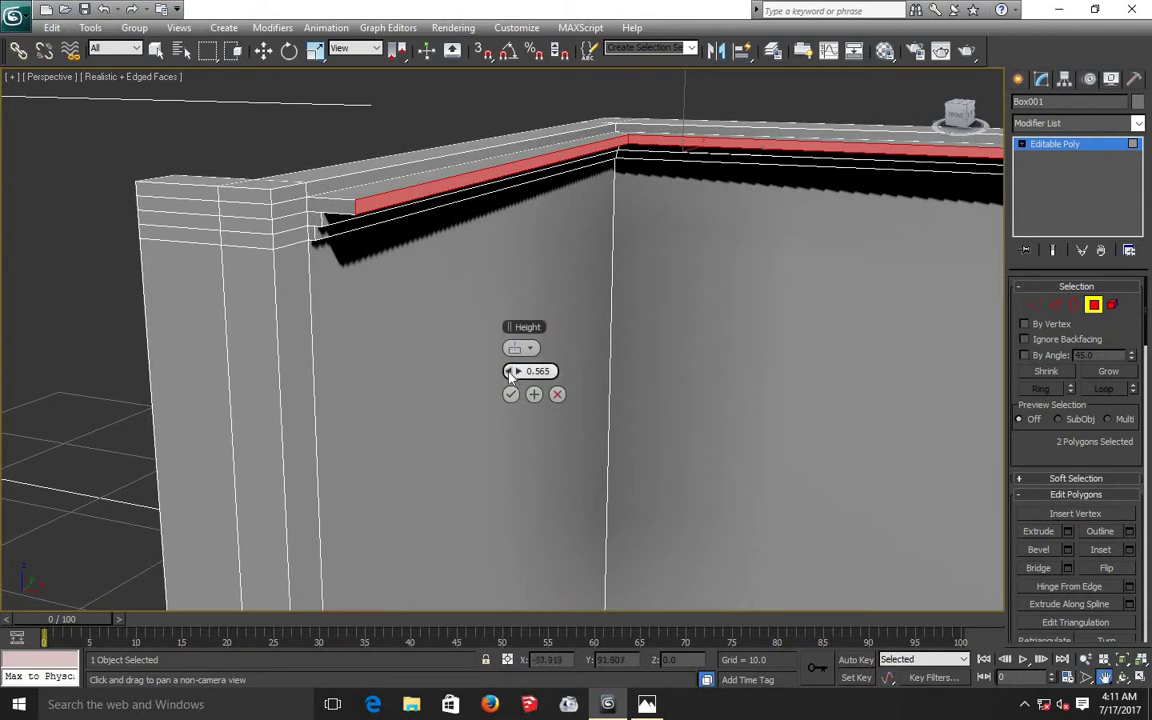
{"action": "left_click_drag", "start_coordinate": [510, 371], "coordinate": [511, 374]}
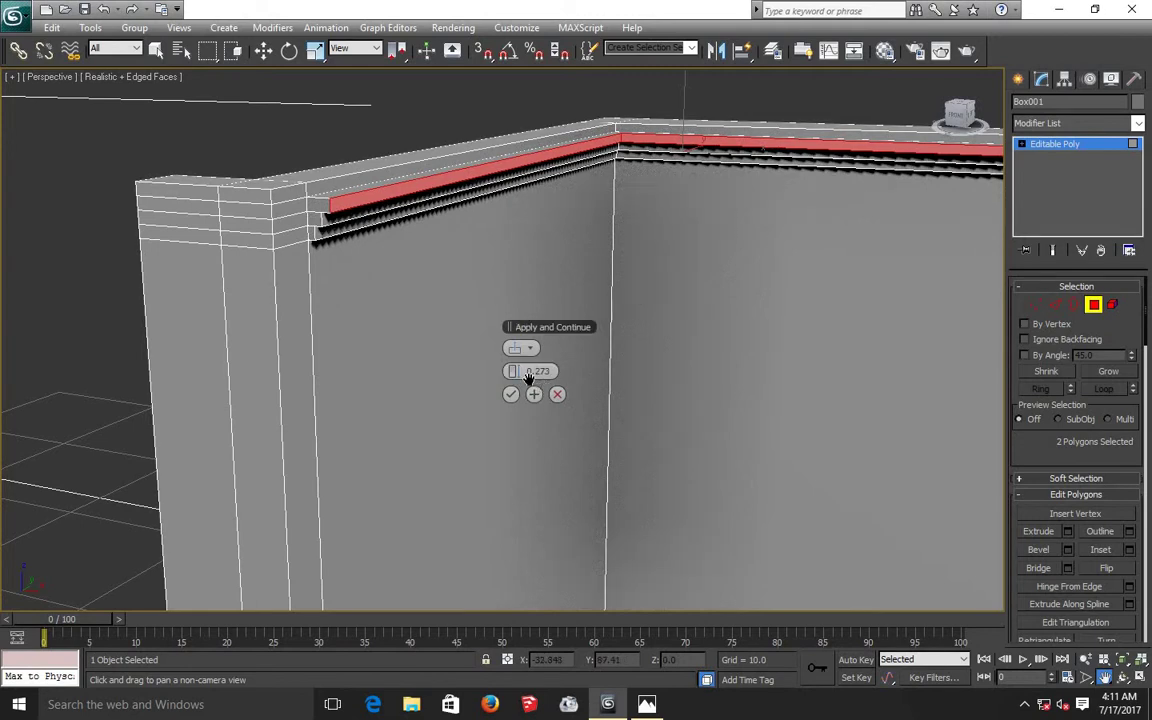
{"action": "left_click_drag", "start_coordinate": [518, 372], "coordinate": [522, 381]}
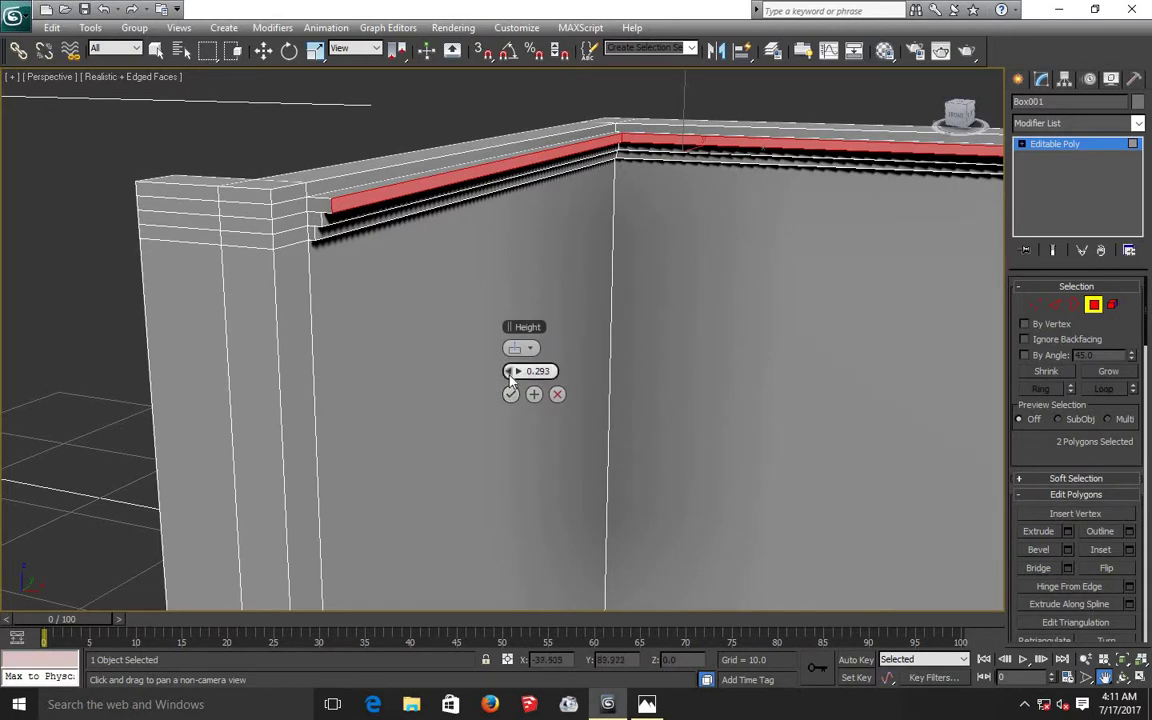
{"action": "left_click_drag", "start_coordinate": [511, 371], "coordinate": [511, 375]}
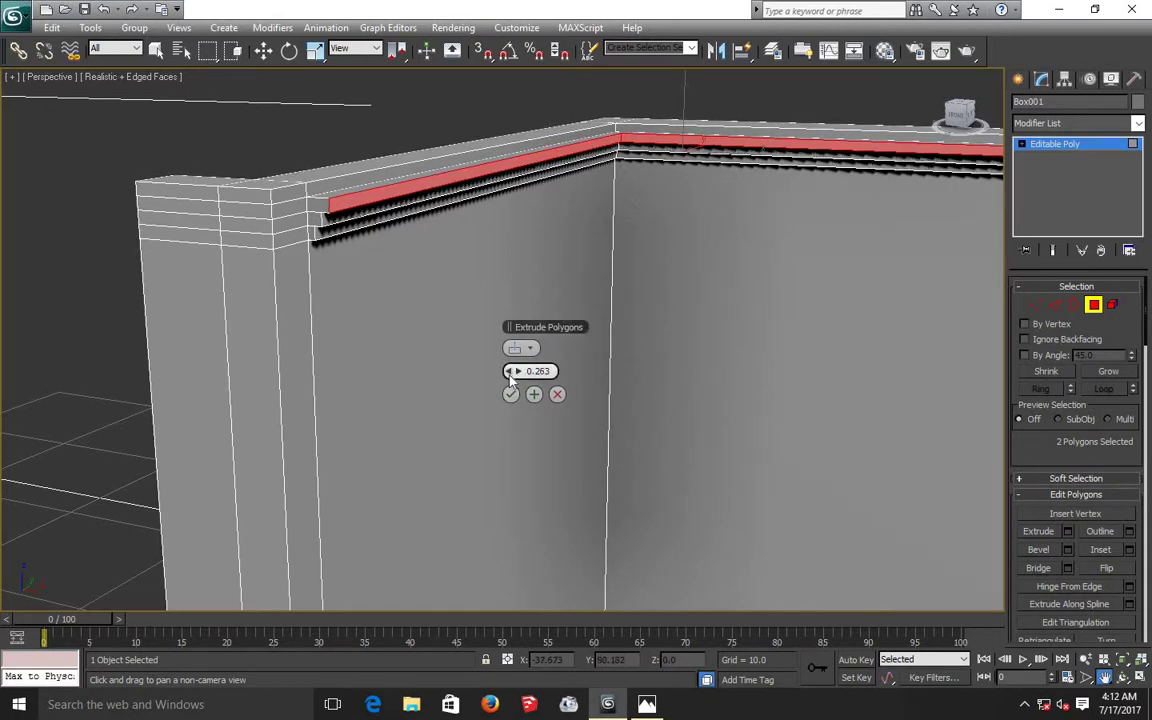
{"action": "left_click", "coordinate": [510, 395]}
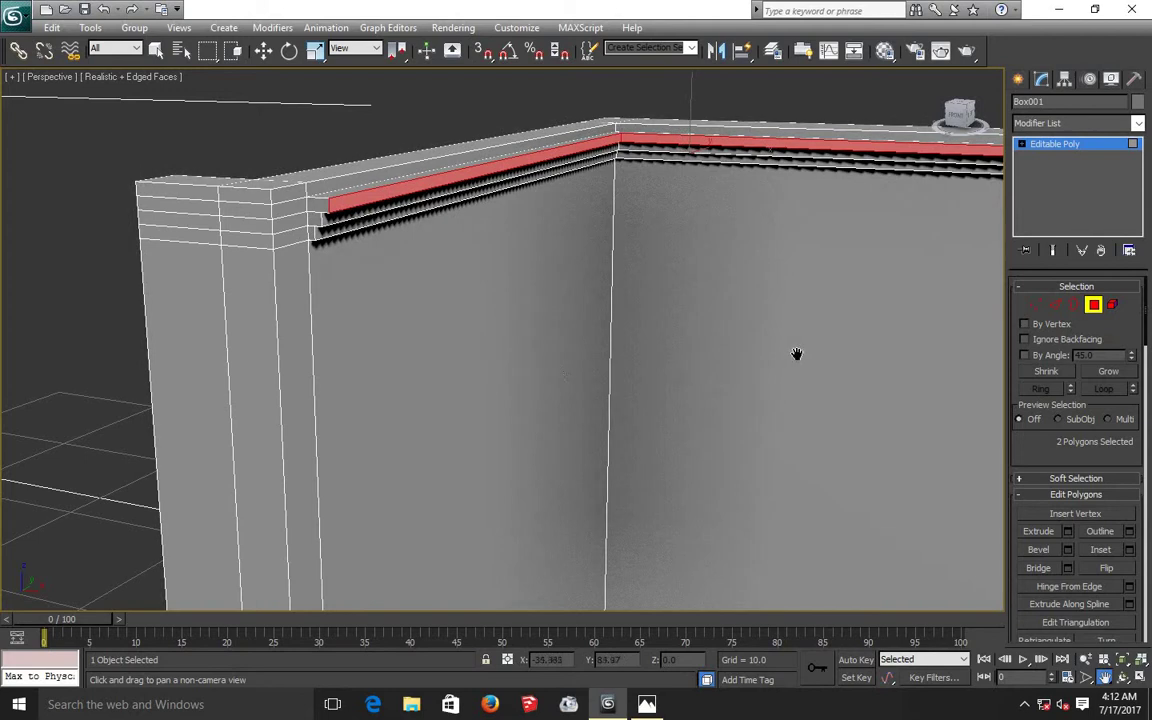
{"action": "middle_click_drag", "start_coordinate": [357, 337], "coordinate": [345, 333]}
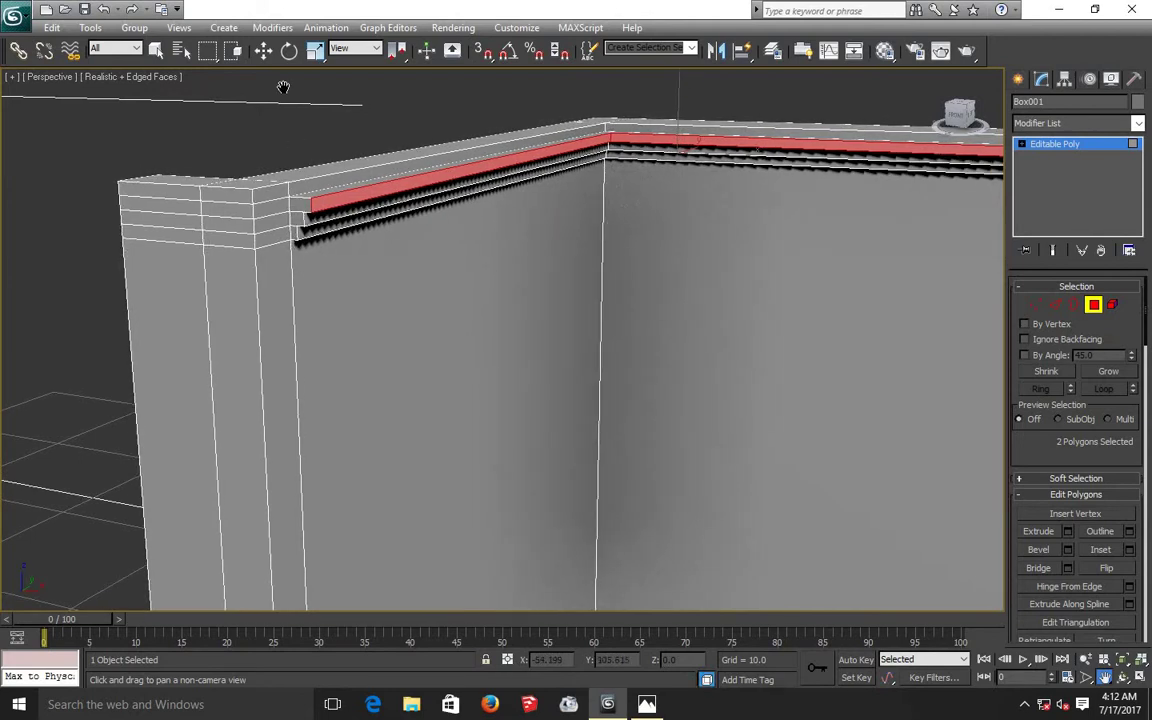
{"action": "left_click", "coordinate": [263, 50]}
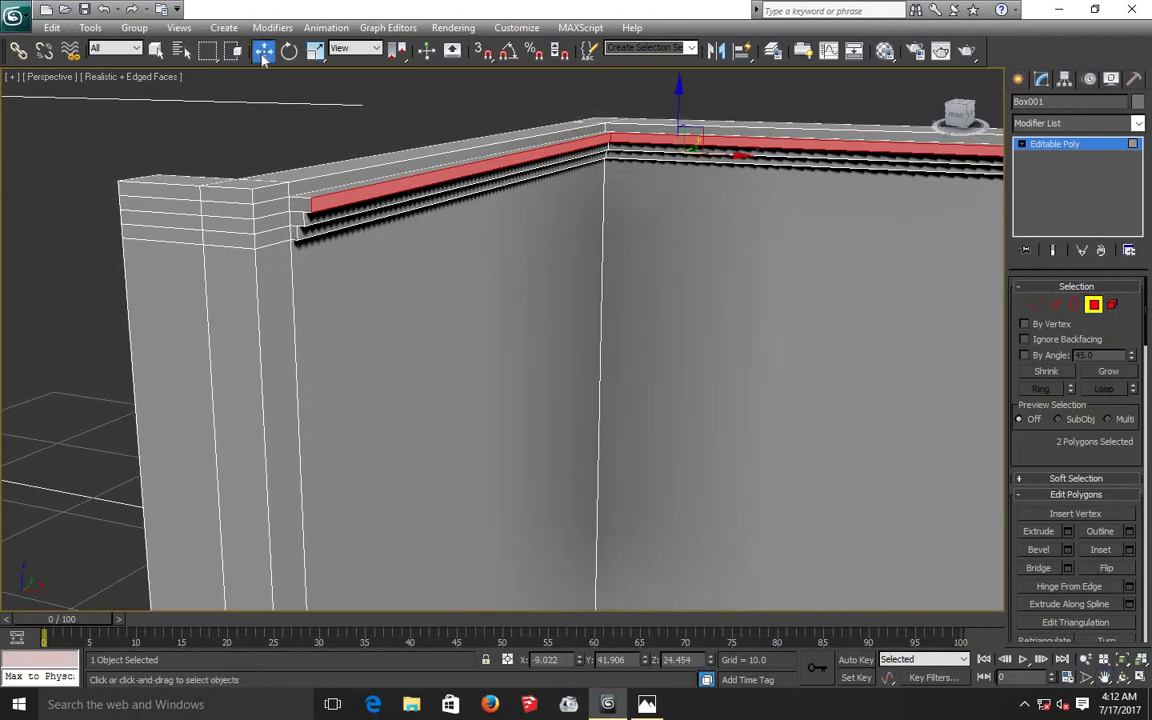
{"action": "left_click", "coordinate": [266, 141]}
- Zoom out, render a V-Ray preview of the perspective view, then close the render window
{"action": "scroll", "coordinate": [266, 141], "scroll_direction": "down", "scroll_amount": 1}
{"action": "scroll", "coordinate": [266, 141], "scroll_direction": "down", "scroll_amount": 1}
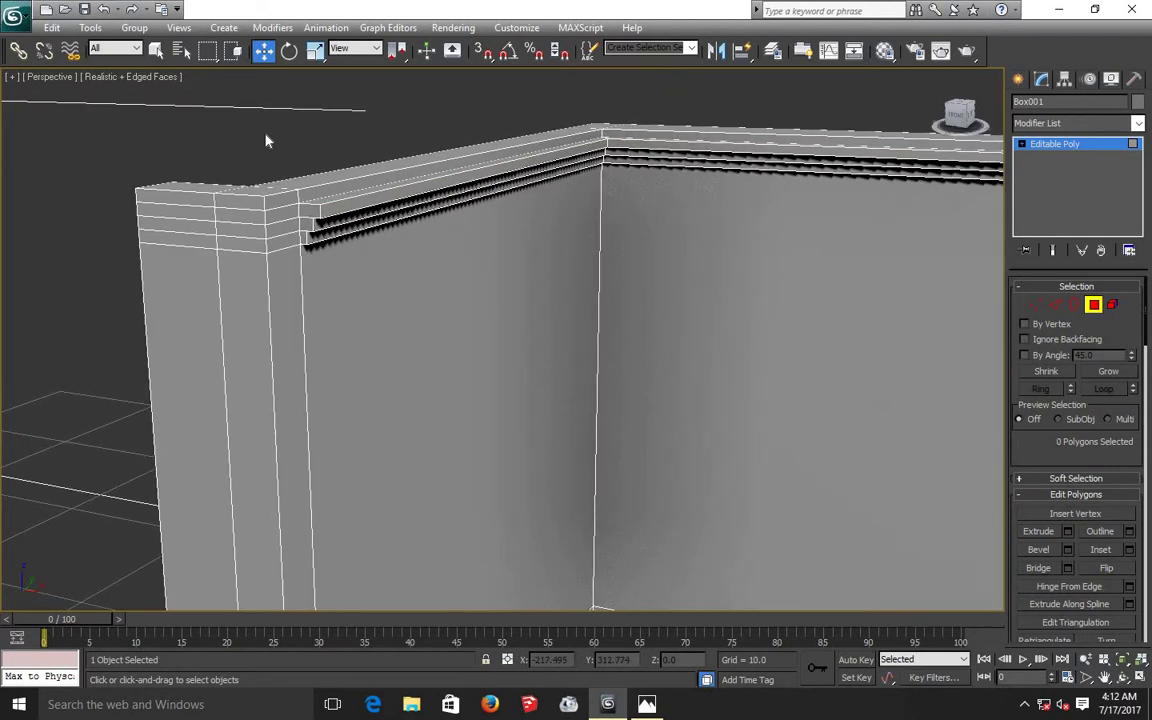
{"action": "scroll", "coordinate": [266, 141], "scroll_direction": "down", "scroll_amount": 1}
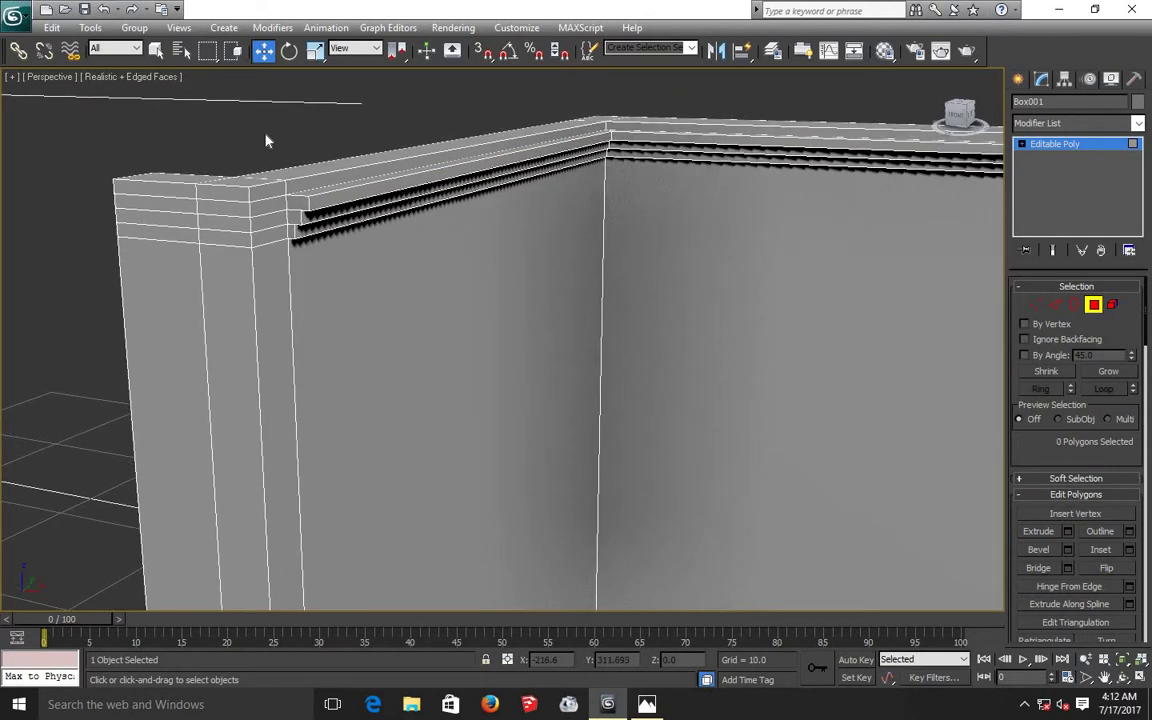
{"action": "key", "text": "shift+q"}
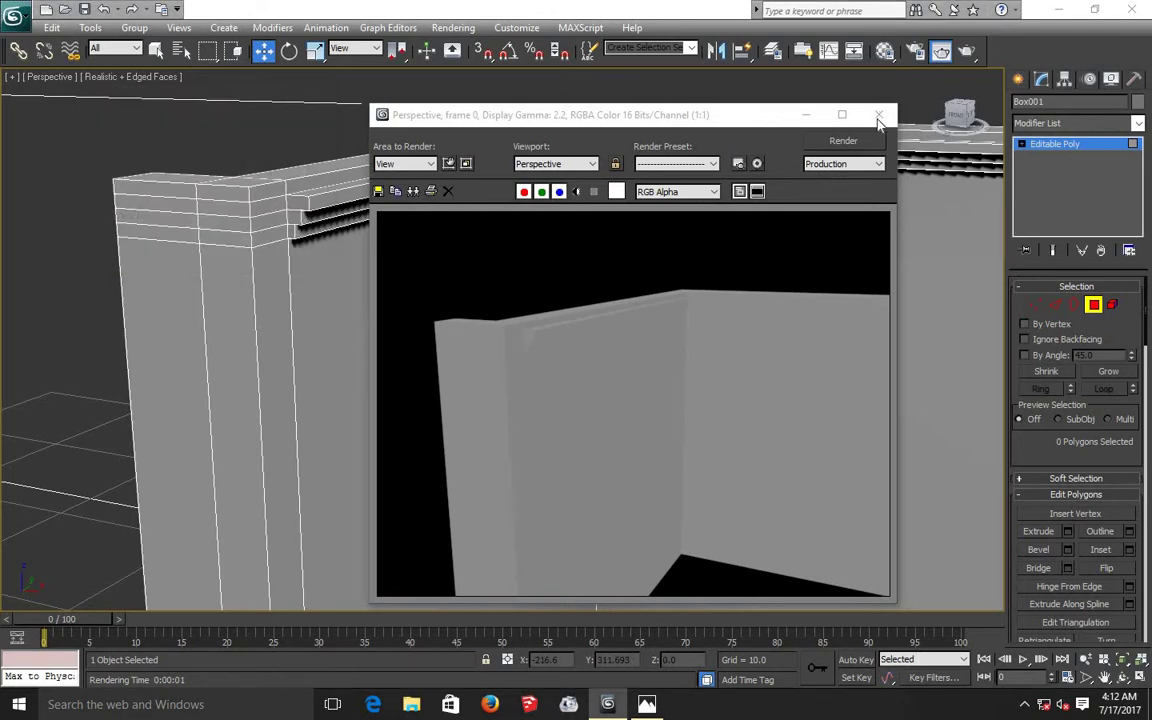
{"action": "left_click", "coordinate": [879, 116]}
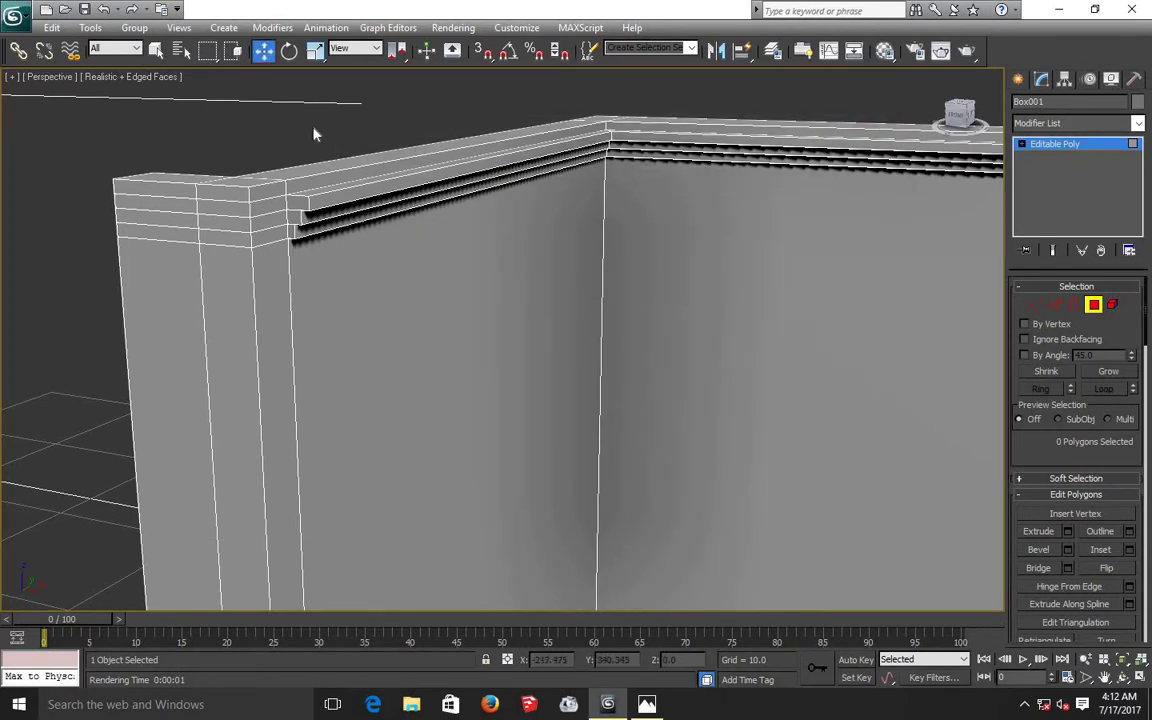
- Zoom out and pan along the wall to reveal the right wall's top
{"action": "scroll", "coordinate": [313, 134], "scroll_direction": "down", "scroll_amount": 2}
{"action": "scroll", "coordinate": [313, 134], "scroll_direction": "down", "scroll_amount": 1}
{"action": "scroll", "coordinate": [313, 134], "scroll_direction": "down", "scroll_amount": 1}
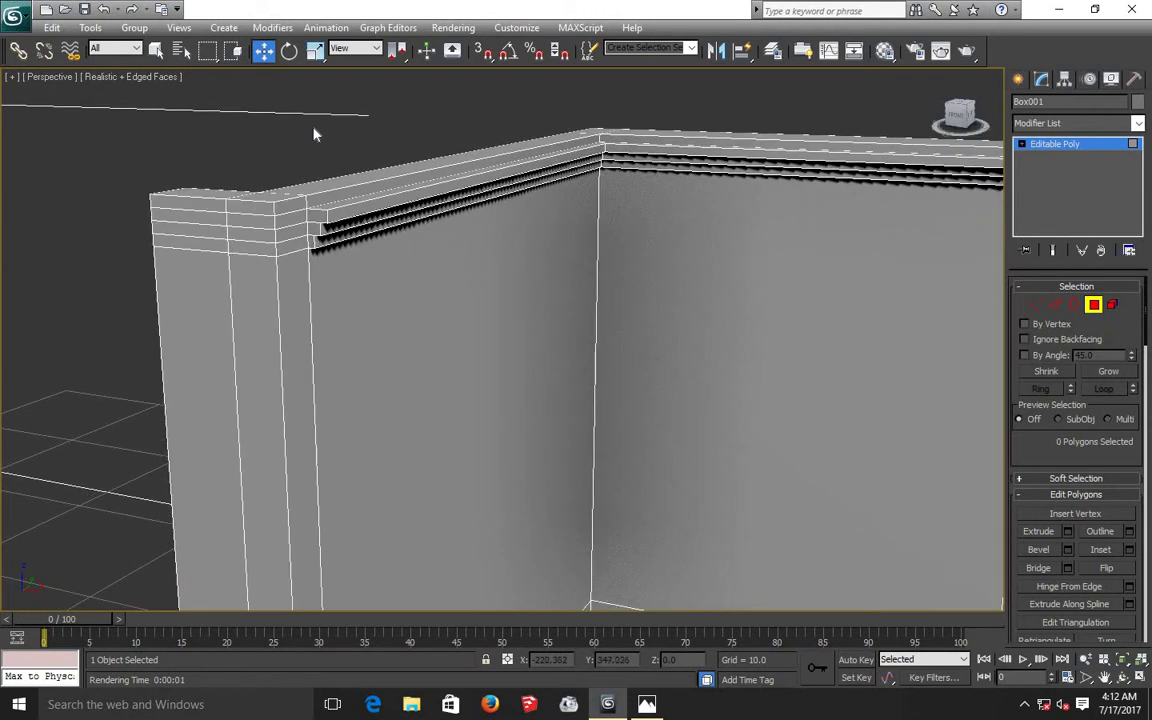
{"action": "scroll", "coordinate": [313, 134], "scroll_direction": "down", "scroll_amount": 2}
{"action": "scroll", "coordinate": [314, 134], "scroll_direction": "down", "scroll_amount": 2}
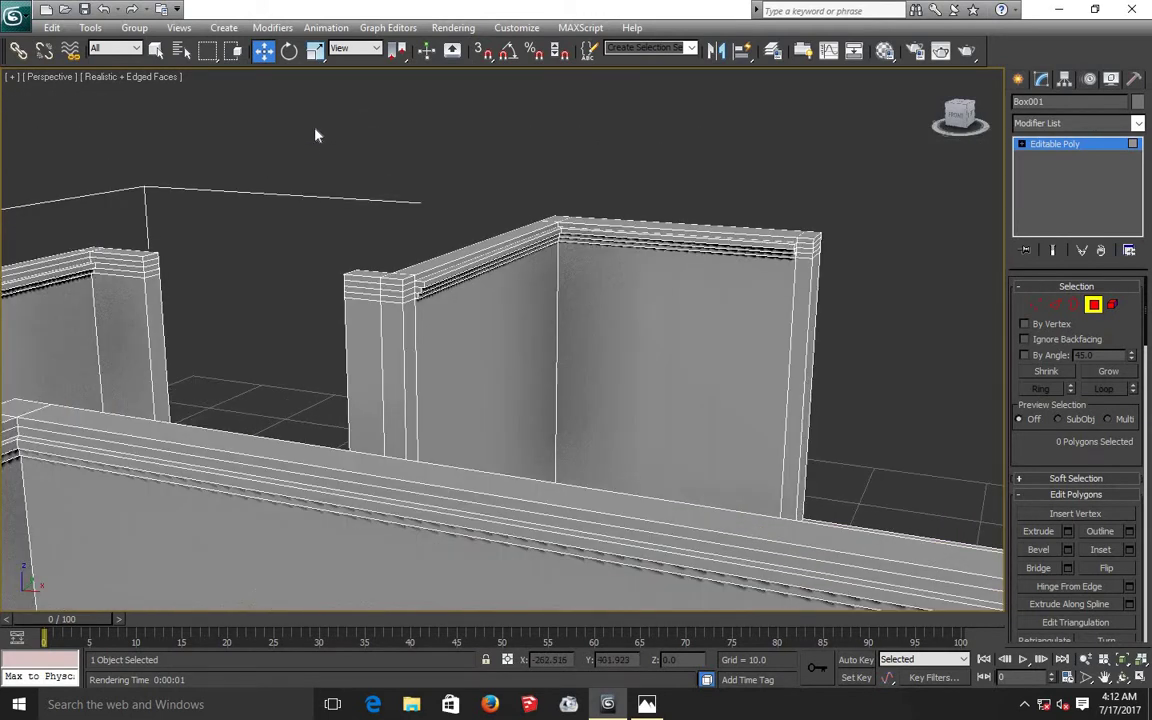
{"action": "left_click", "coordinate": [1104, 677]}
{"action": "left_click_drag", "start_coordinate": [475, 310], "coordinate": [198, 305]}
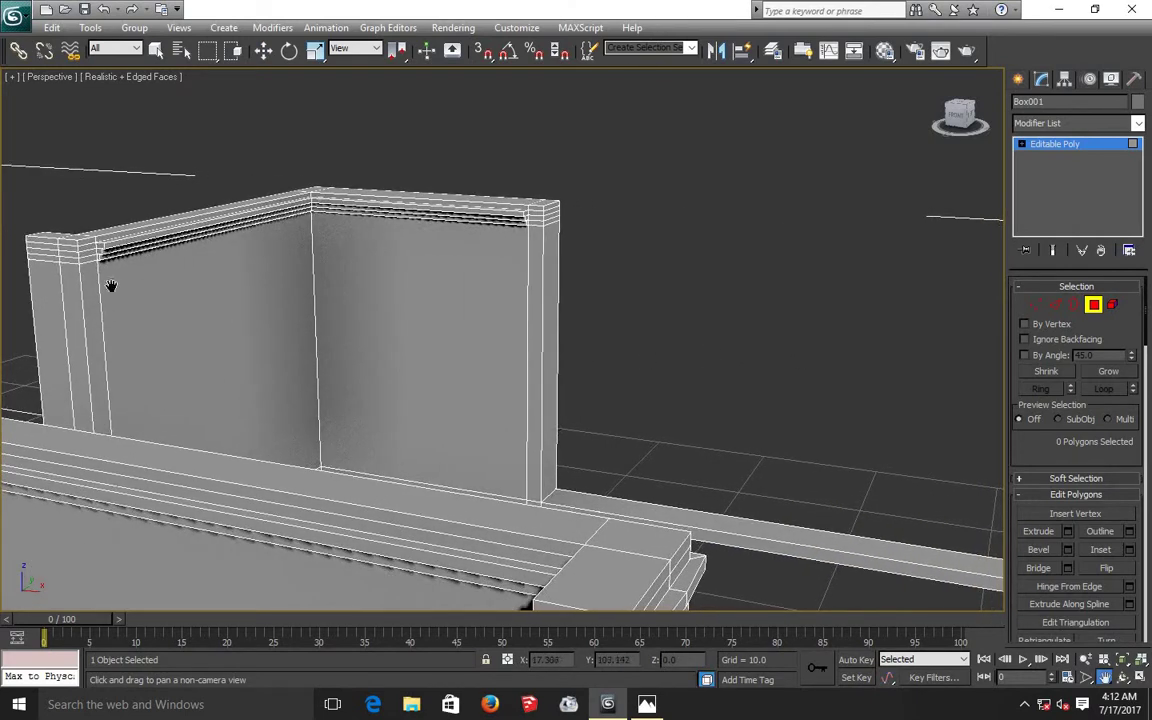
{"action": "scroll", "coordinate": [110, 286], "scroll_direction": "up", "scroll_amount": 3}
{"action": "scroll", "coordinate": [713, 257], "scroll_direction": "up", "scroll_amount": 4}
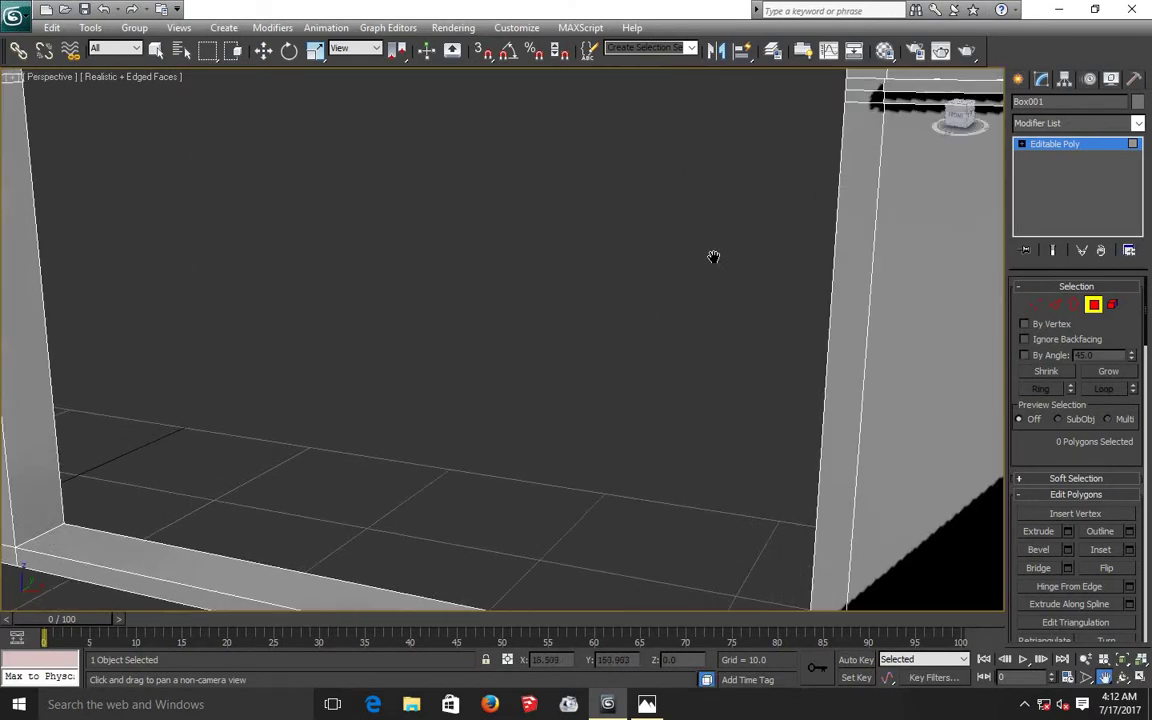
{"action": "left_click_drag", "start_coordinate": [891, 168], "coordinate": [314, 463]}
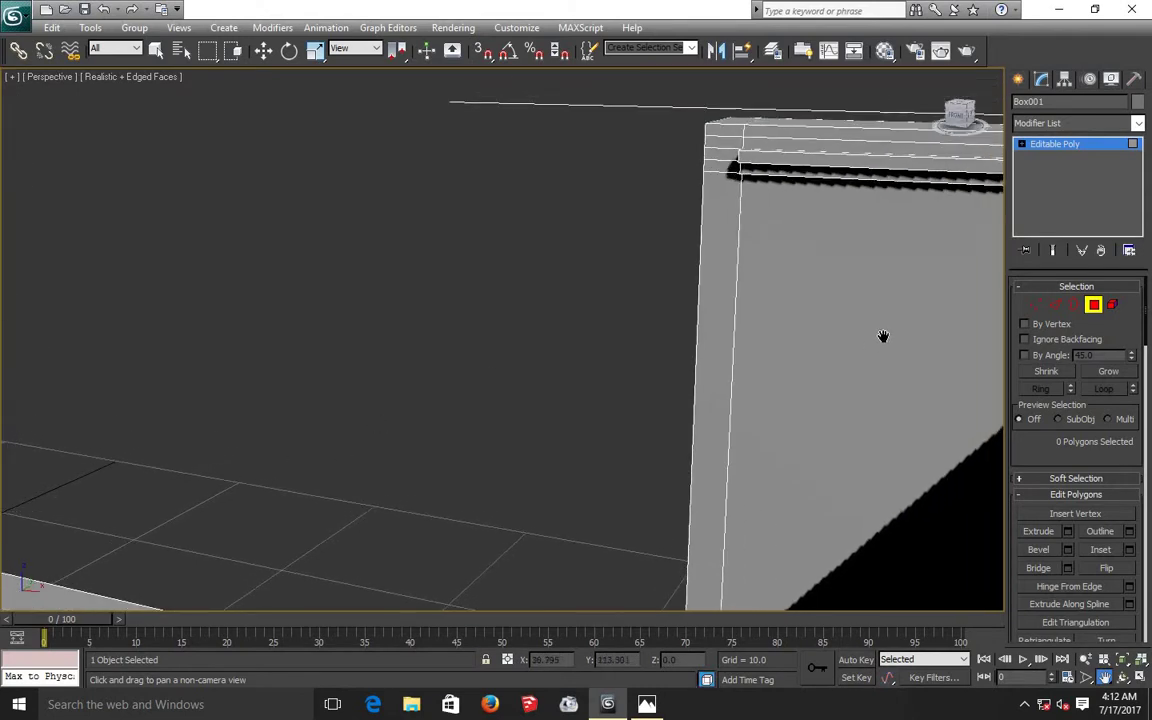
{"action": "left_click_drag", "start_coordinate": [884, 334], "coordinate": [121, 419]}
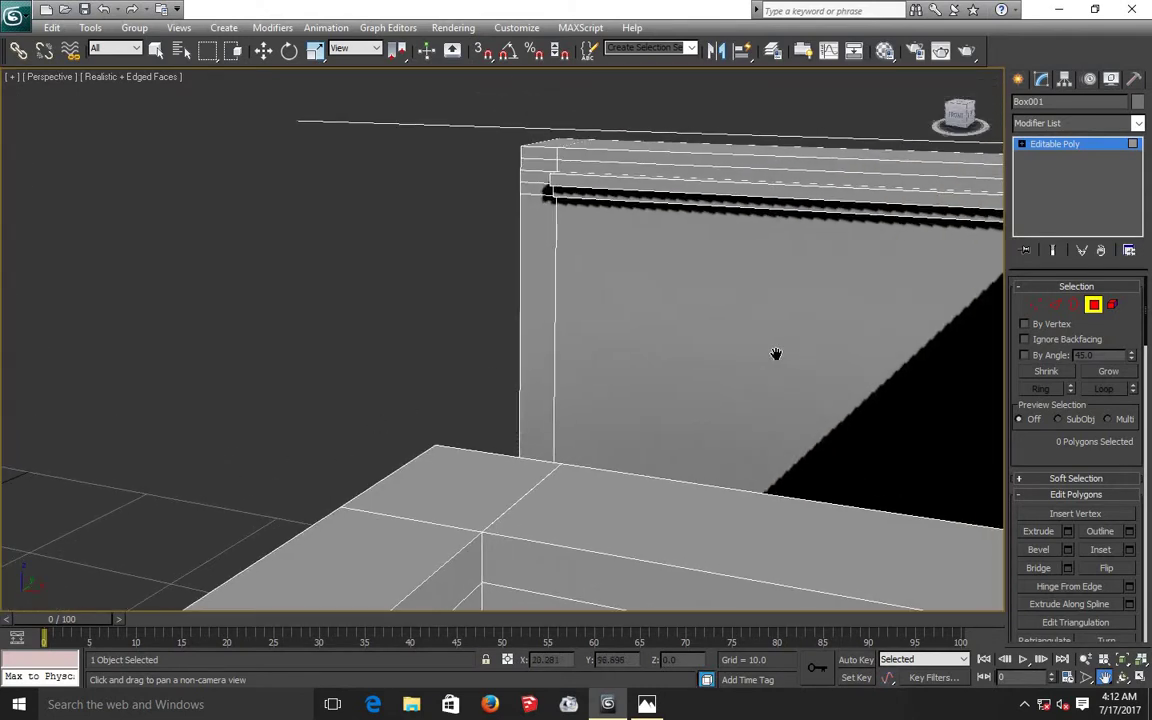
{"action": "mouse_move", "coordinate": [776, 357]}
{"action": "left_mouse_down"}
{"action": "mouse_move", "coordinate": [348, 385]}
{"action": "mouse_move", "coordinate": [296, 412]}
{"action": "left_mouse_up"}
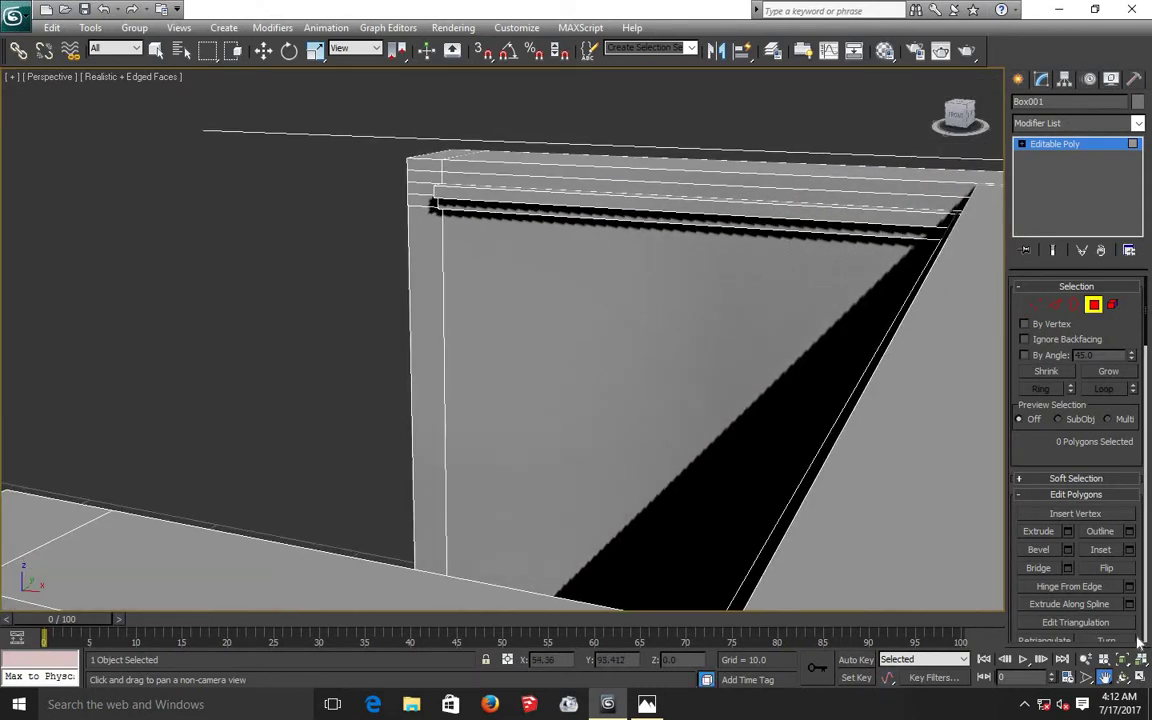
- Orbit around the building to frame the wall top and the pillar
{"action": "left_click", "coordinate": [1122, 678]}
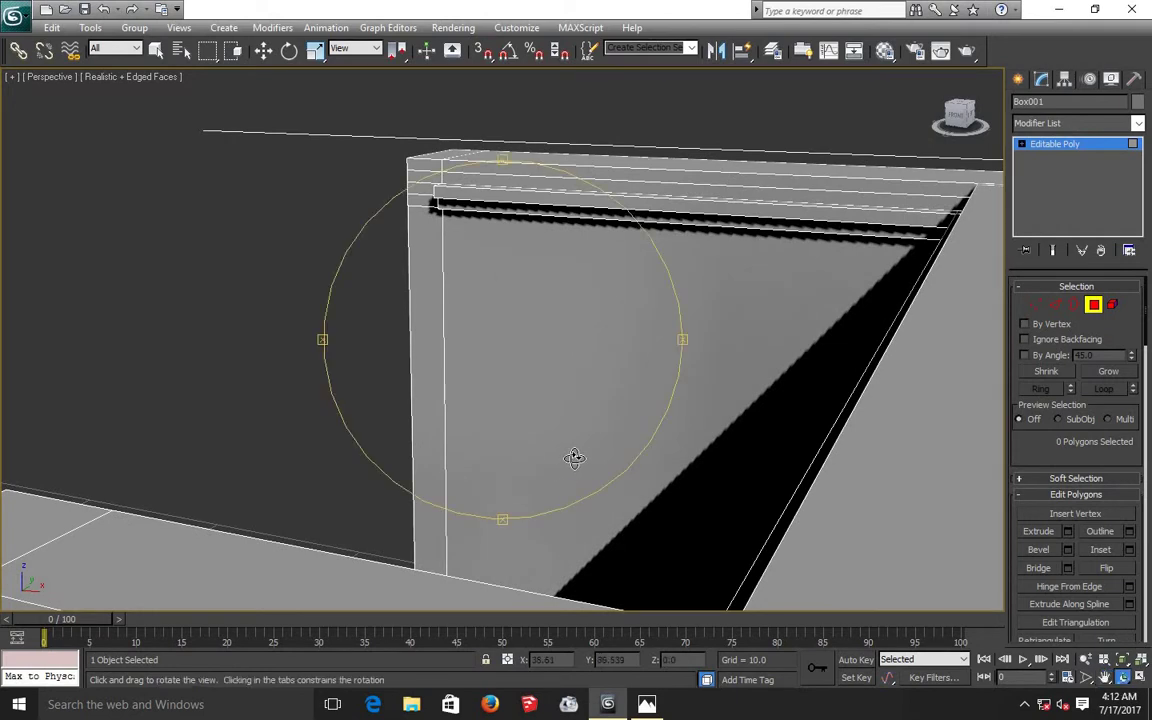
{"action": "left_click_drag", "start_coordinate": [573, 460], "coordinate": [689, 496]}
{"action": "left_click", "coordinate": [1107, 678]}
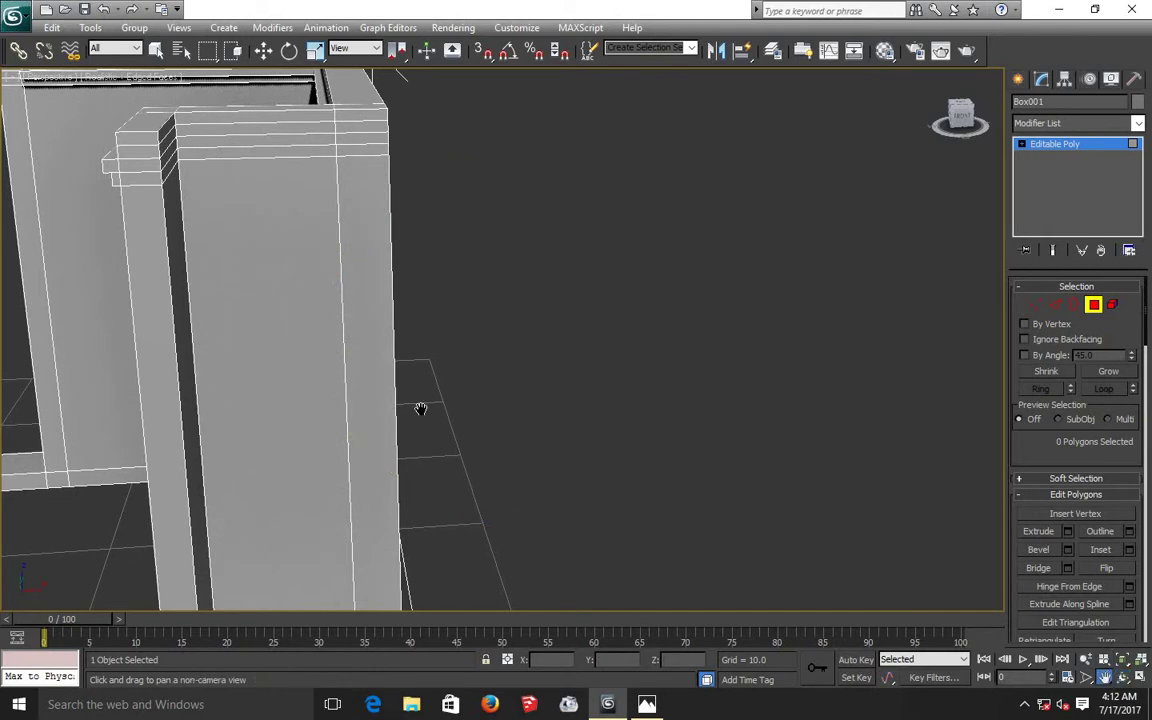
{"action": "mouse_move", "coordinate": [840, 388]}
{"action": "left_mouse_down"}
{"action": "mouse_move", "coordinate": [452, 224]}
{"action": "mouse_move", "coordinate": [740, 380]}
{"action": "left_mouse_up"}
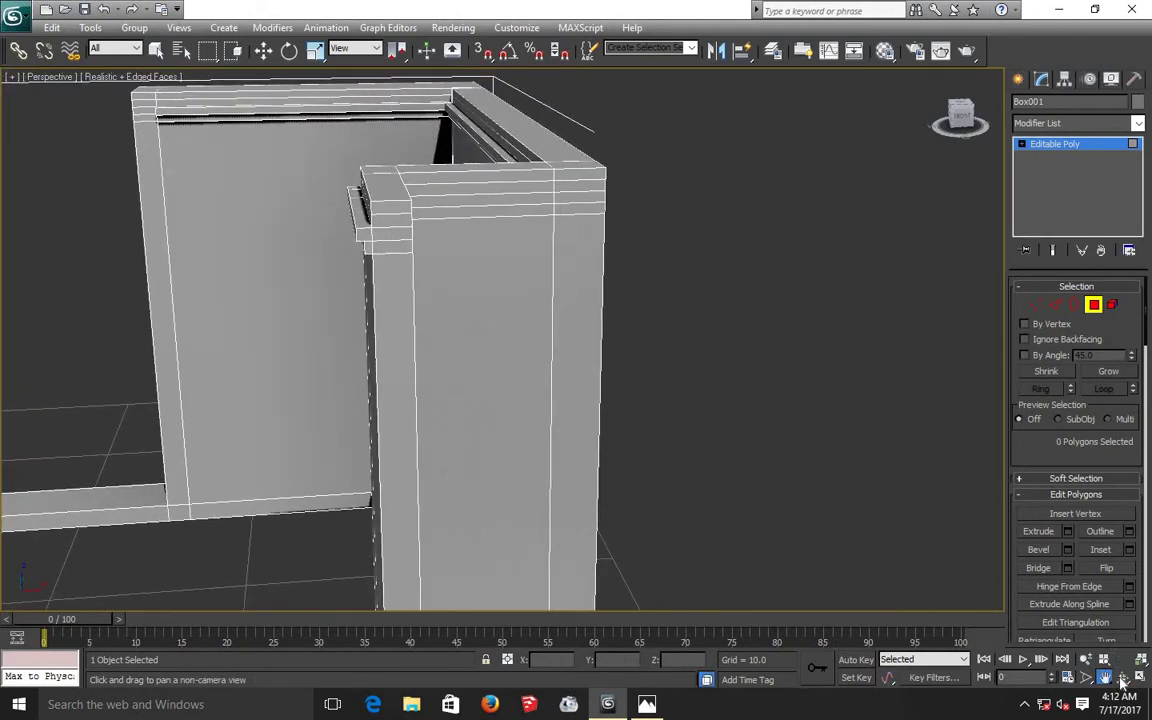
{"action": "left_click", "coordinate": [1122, 677]}
{"action": "left_click_drag", "start_coordinate": [539, 371], "coordinate": [558, 368]}
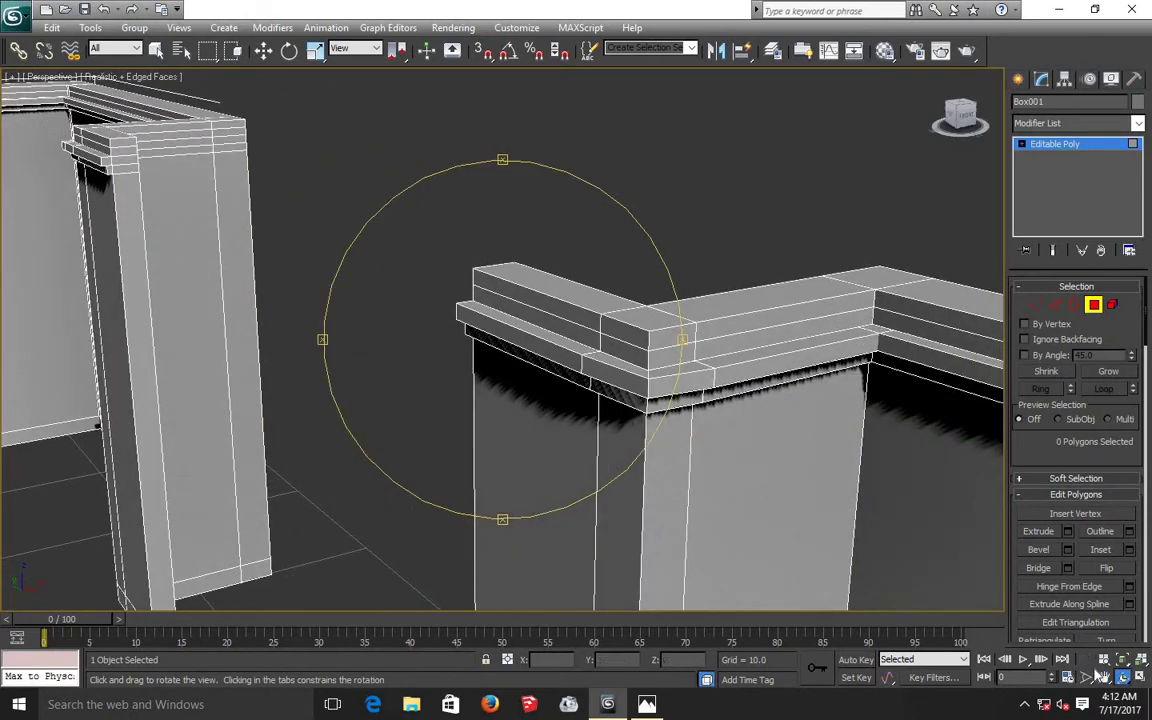
- Pan and zoom in close on the inner wall corner beside the pillar
{"action": "key", "text": "ctrl+p"}
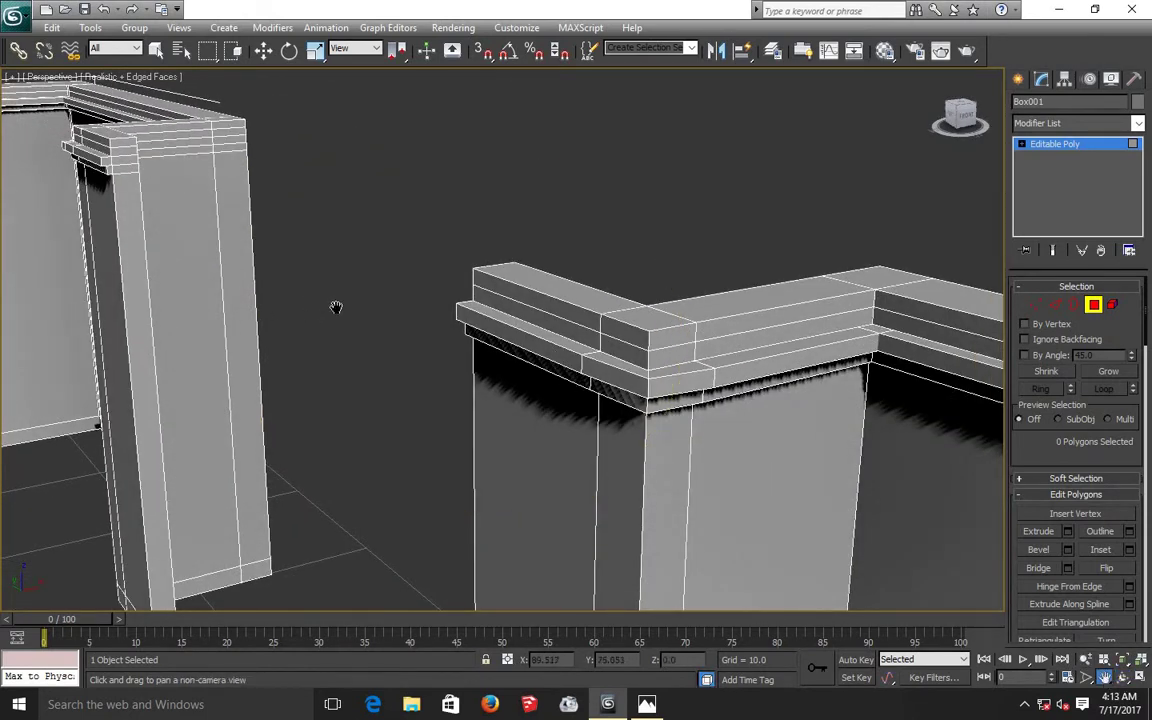
{"action": "left_click_drag", "start_coordinate": [336, 307], "coordinate": [466, 315]}
{"action": "left_click_drag", "start_coordinate": [325, 210], "coordinate": [689, 280]}
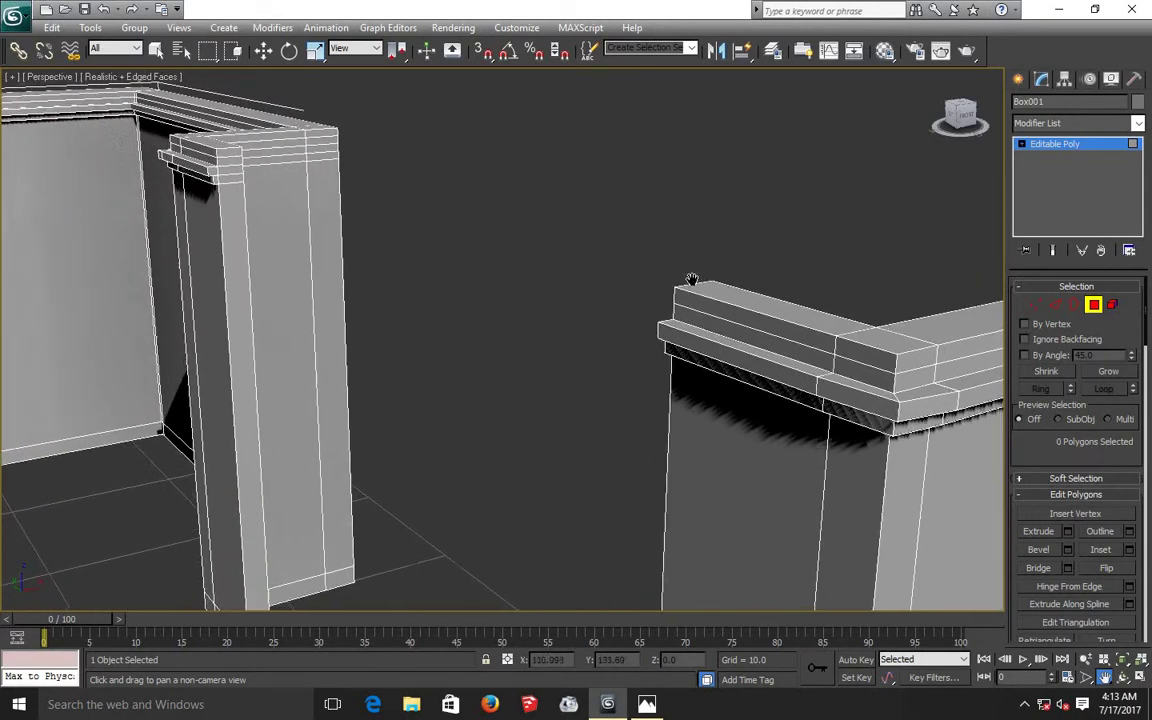
{"action": "left_click_drag", "start_coordinate": [278, 267], "coordinate": [356, 305]}
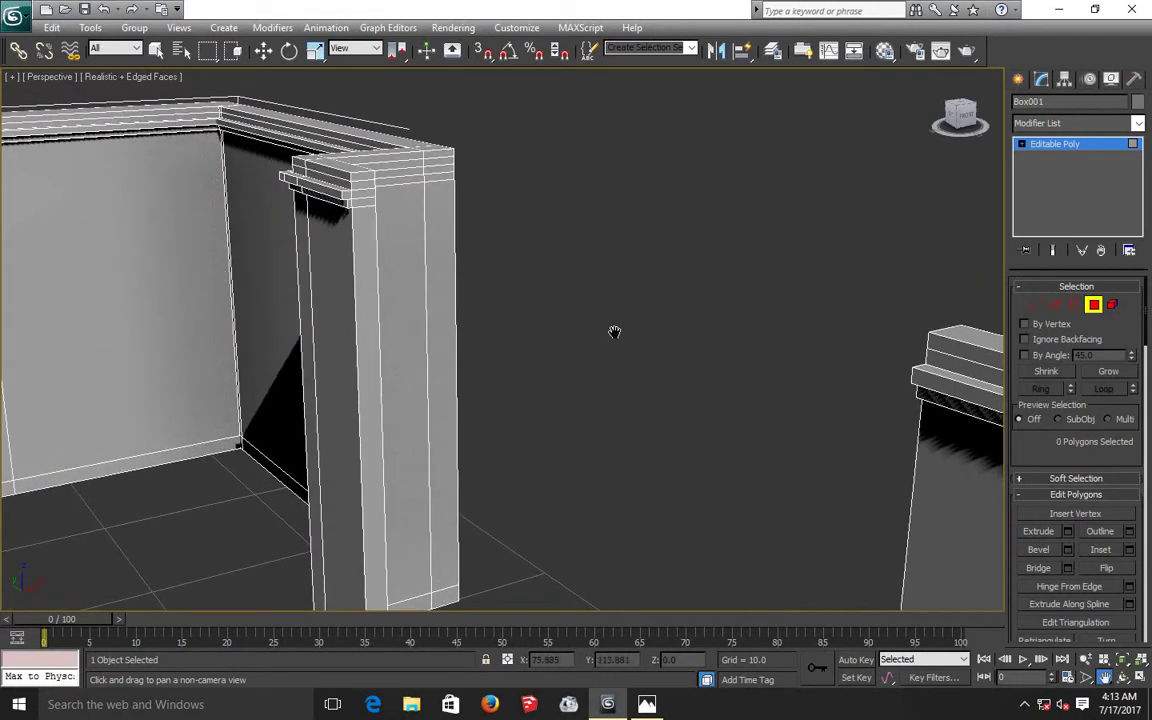
{"action": "left_click_drag", "start_coordinate": [215, 327], "coordinate": [262, 329]}
{"action": "left_click_drag", "start_coordinate": [450, 373], "coordinate": [492, 388]}
{"action": "left_click_drag", "start_coordinate": [319, 255], "coordinate": [333, 258]}
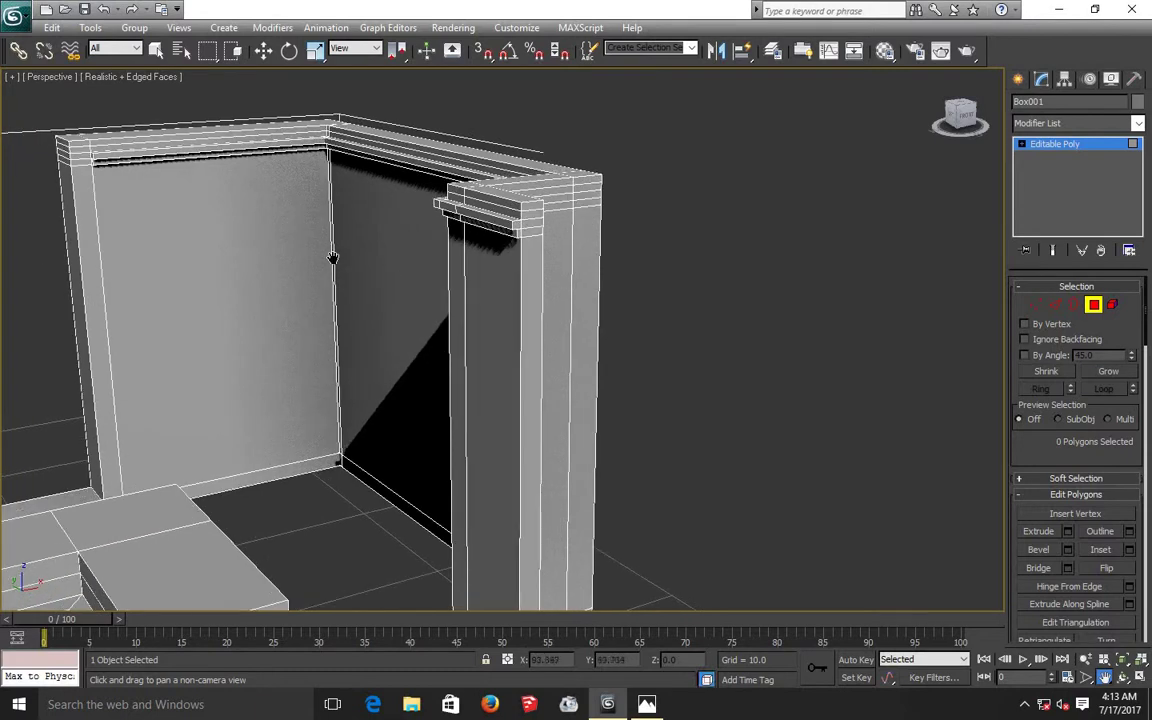
{"action": "scroll", "coordinate": [333, 258], "scroll_direction": "up", "scroll_amount": 2}
{"action": "scroll", "coordinate": [333, 258], "scroll_direction": "up", "scroll_amount": 2}
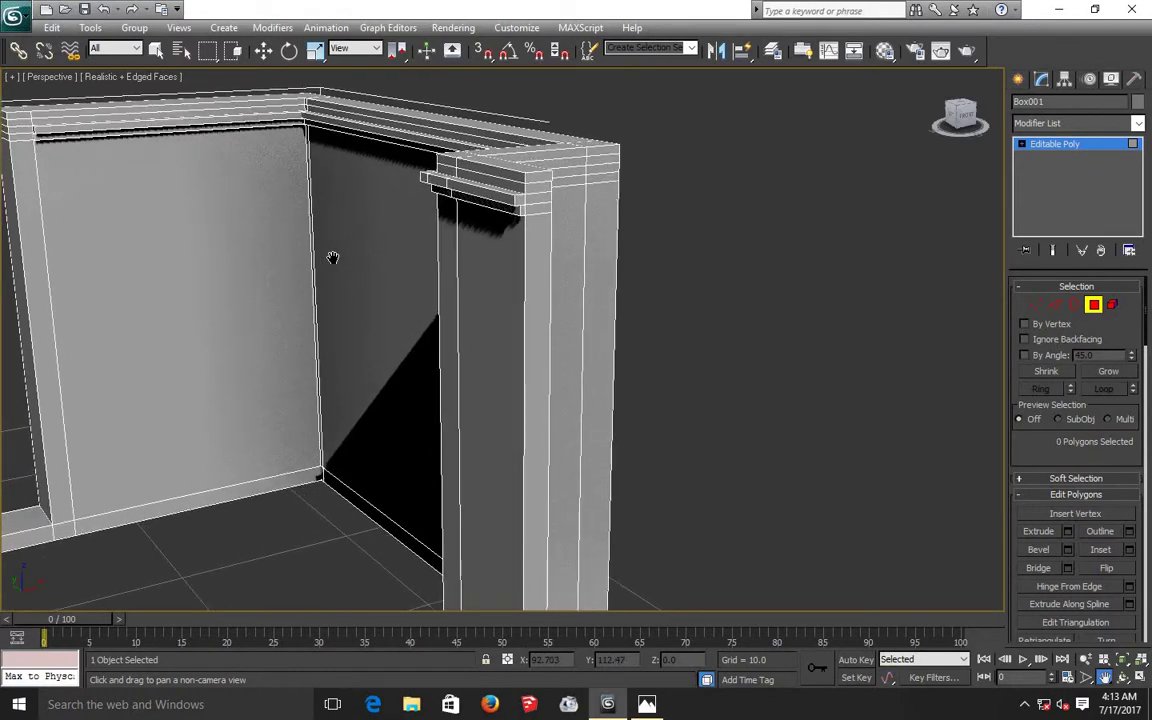
{"action": "scroll", "coordinate": [333, 258], "scroll_direction": "up", "scroll_amount": 2}
{"action": "scroll", "coordinate": [333, 258], "scroll_direction": "up", "scroll_amount": 1}
{"action": "scroll", "coordinate": [478, 337], "scroll_direction": "down", "scroll_amount": 2}
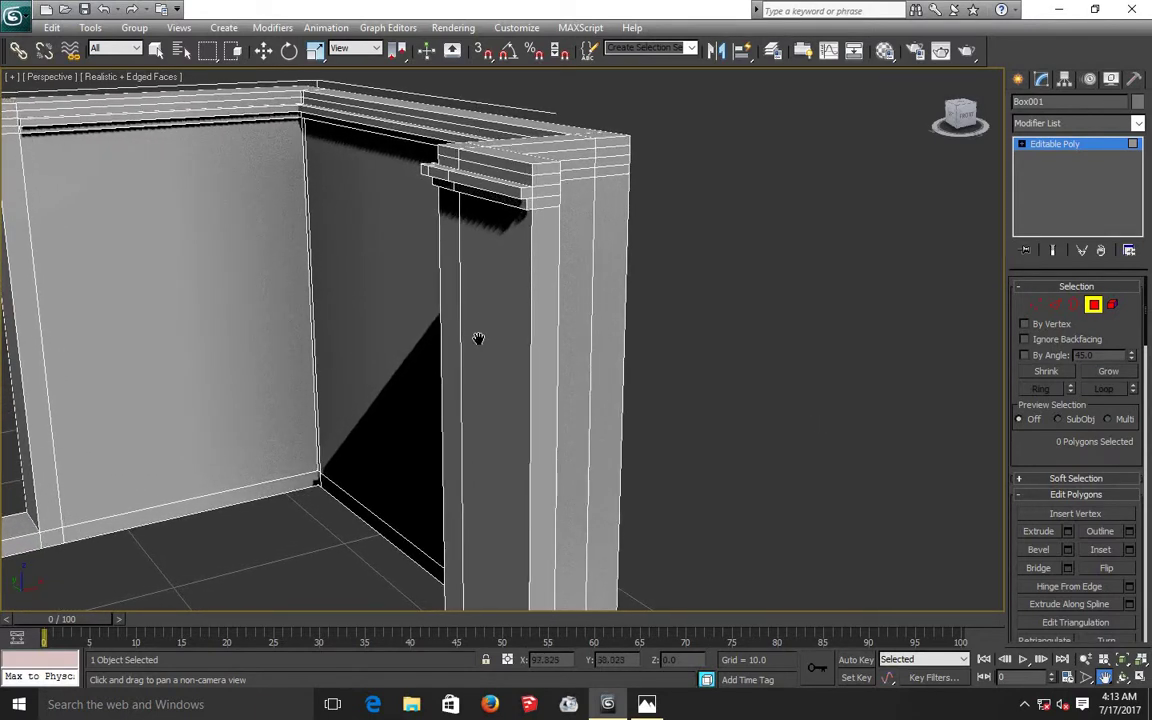
{"action": "scroll", "coordinate": [735, 465], "scroll_direction": "up", "scroll_amount": 2}
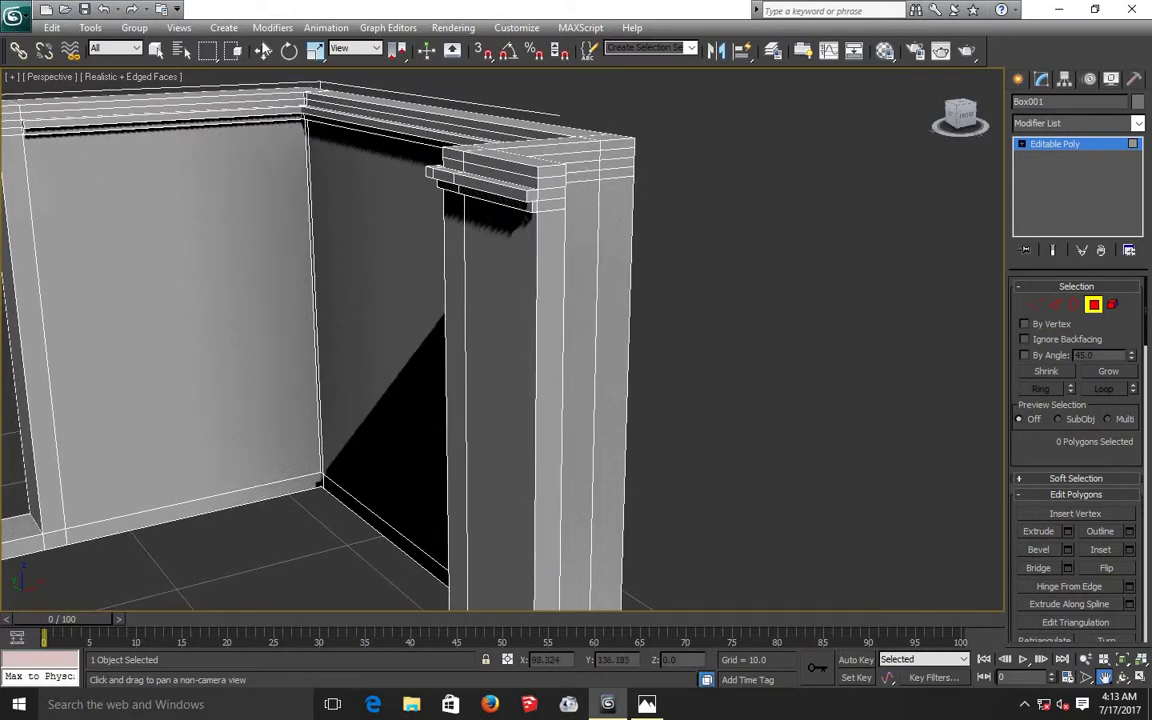
- Extrude the three top strip faces at the inner wall corner by 0.263 for another trim lip
{"action": "key", "text": "w"}
{"action": "left_click", "coordinate": [258, 104]}
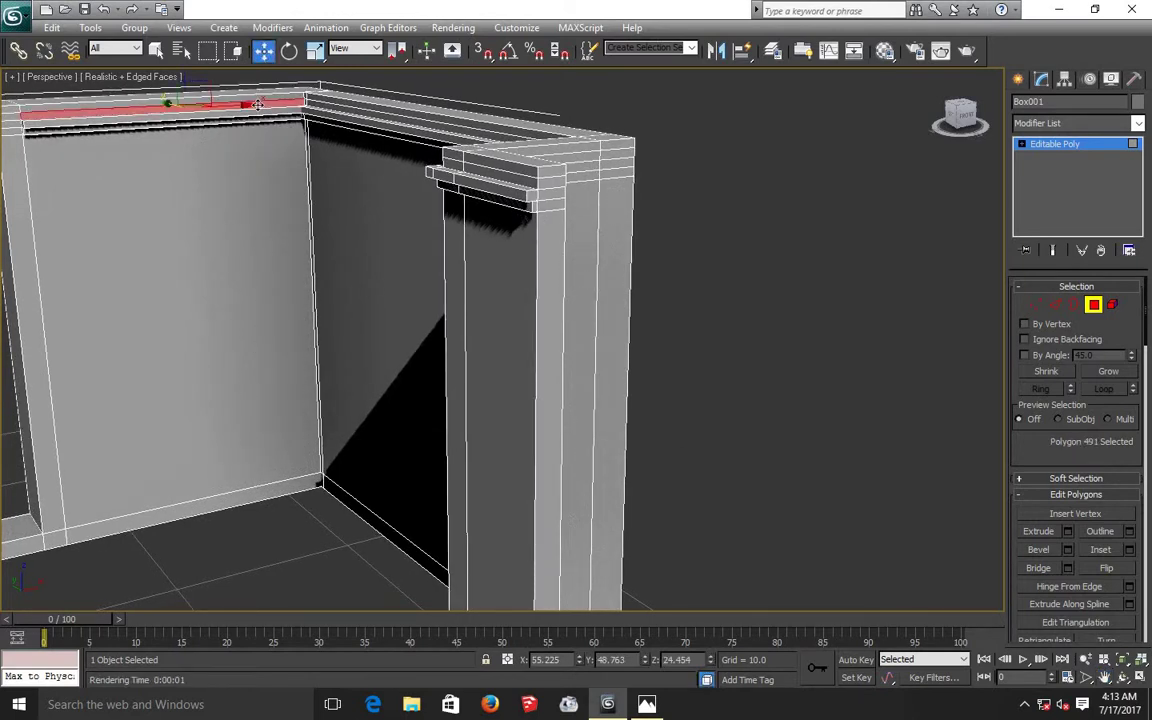
{"action": "left_click", "coordinate": [310, 103], "text": "ctrl"}
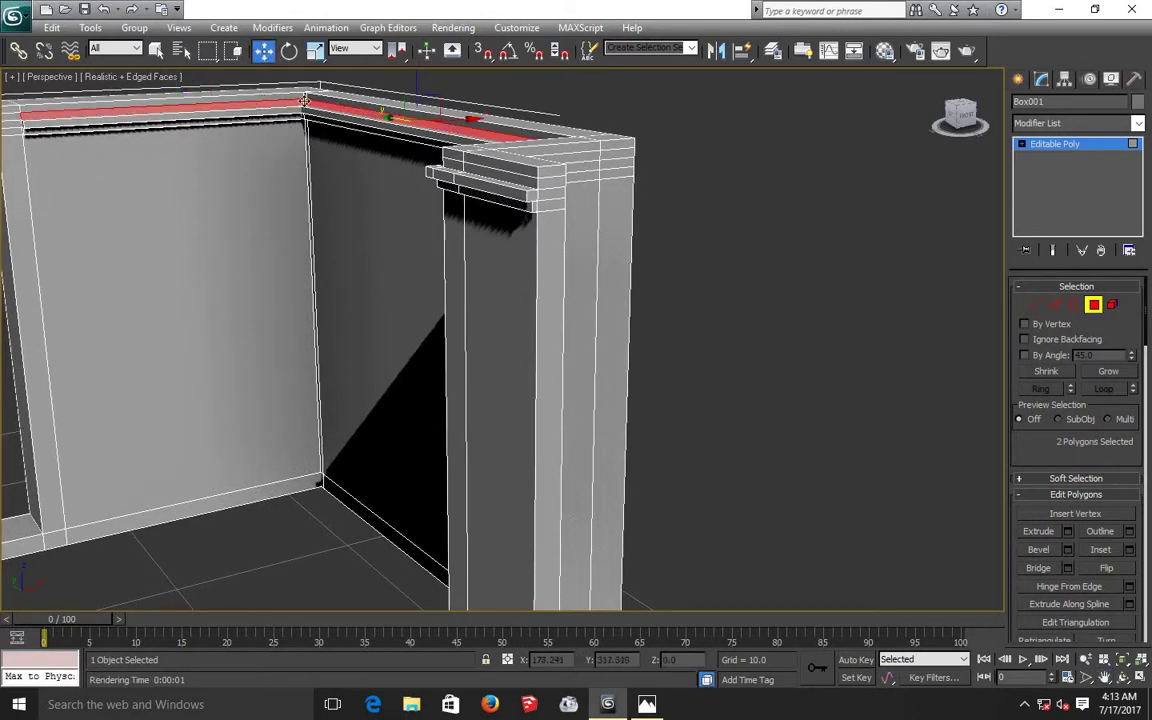
{"action": "left_click", "coordinate": [305, 100], "text": "ctrl"}
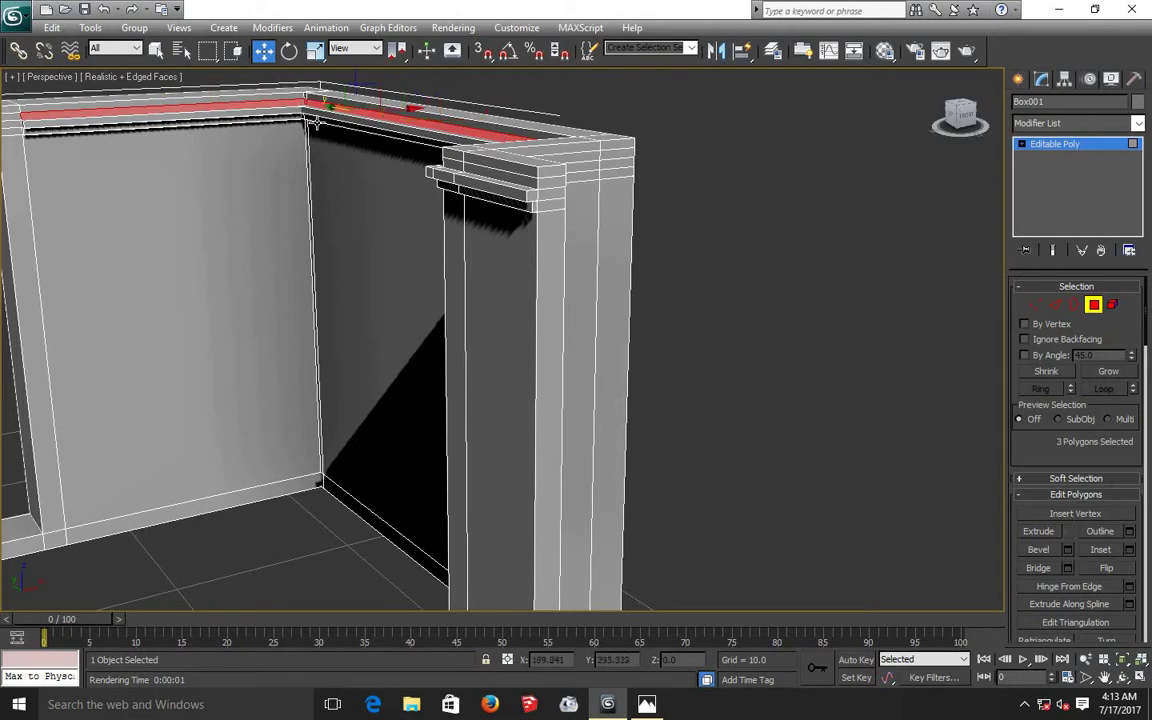
{"action": "left_click", "coordinate": [1068, 533]}
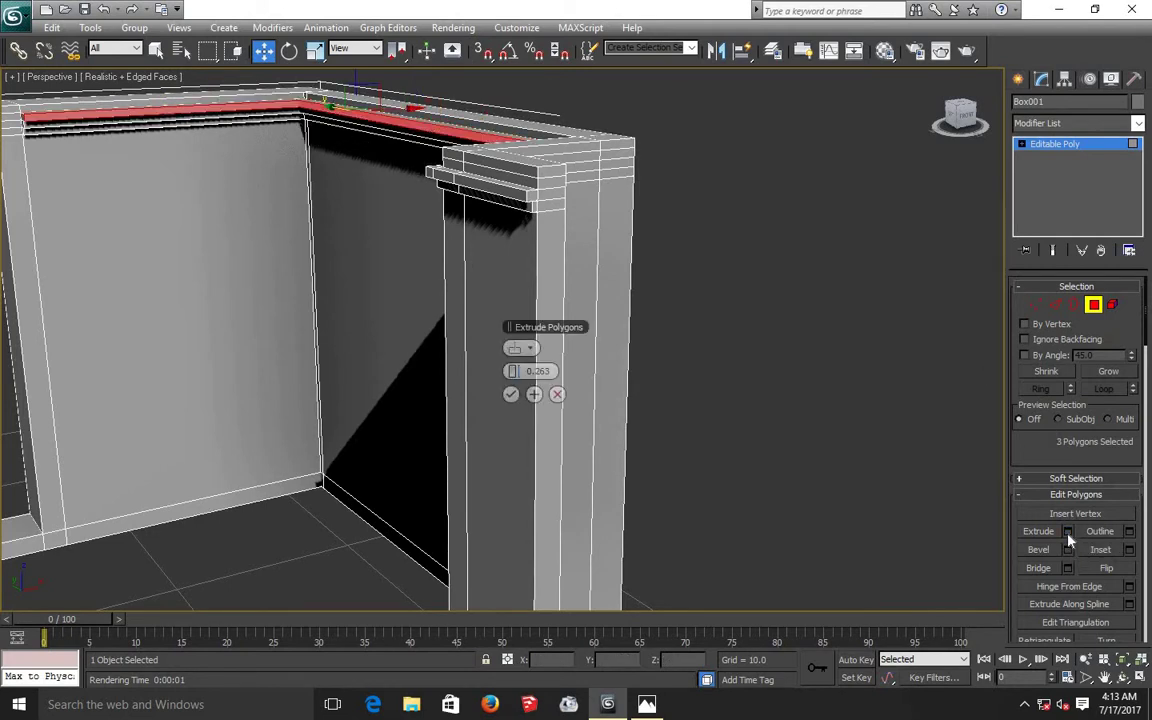
{"action": "left_click", "coordinate": [512, 394]}
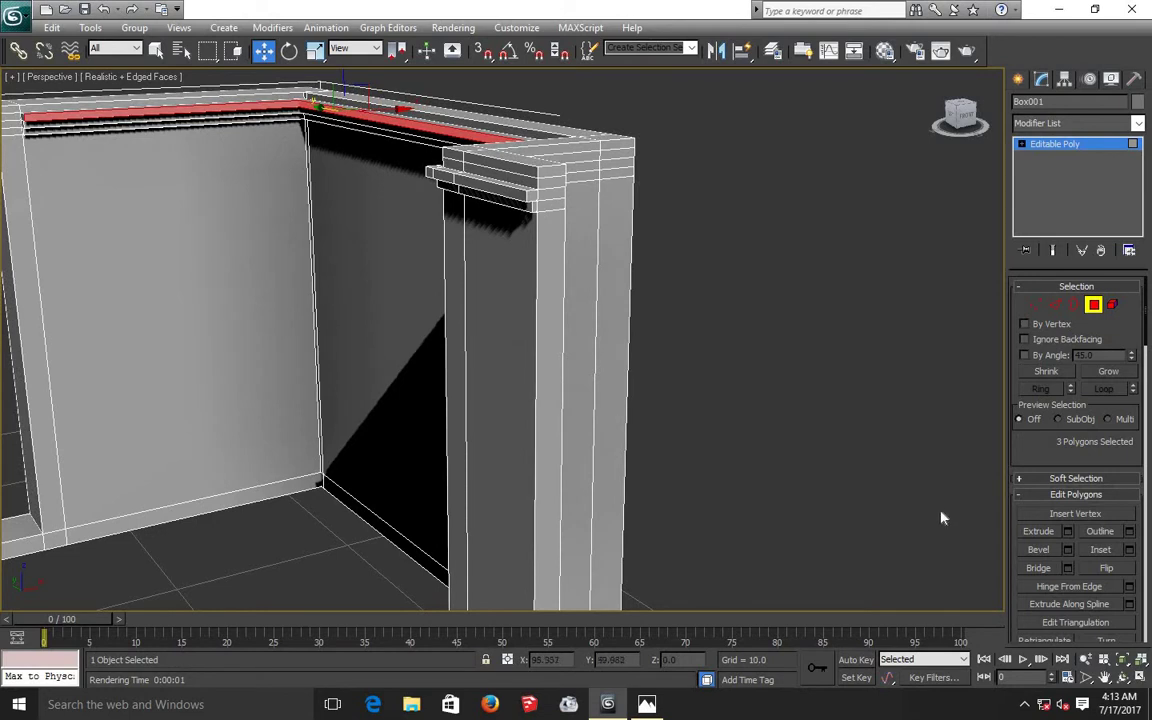
{"action": "left_click", "coordinate": [1122, 678]}
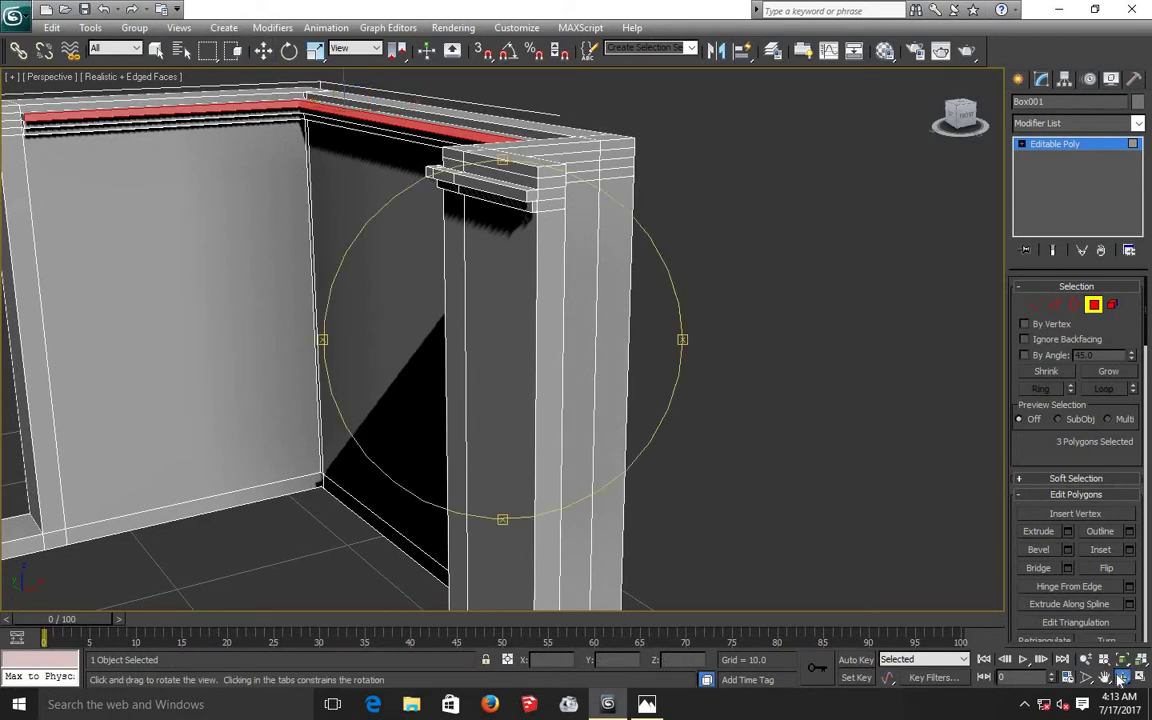
{"action": "mouse_move", "coordinate": [514, 378]}
{"action": "left_mouse_down"}
{"action": "mouse_move", "coordinate": [589, 391]}
{"action": "mouse_move", "coordinate": [591, 216]}
{"action": "left_mouse_up"}
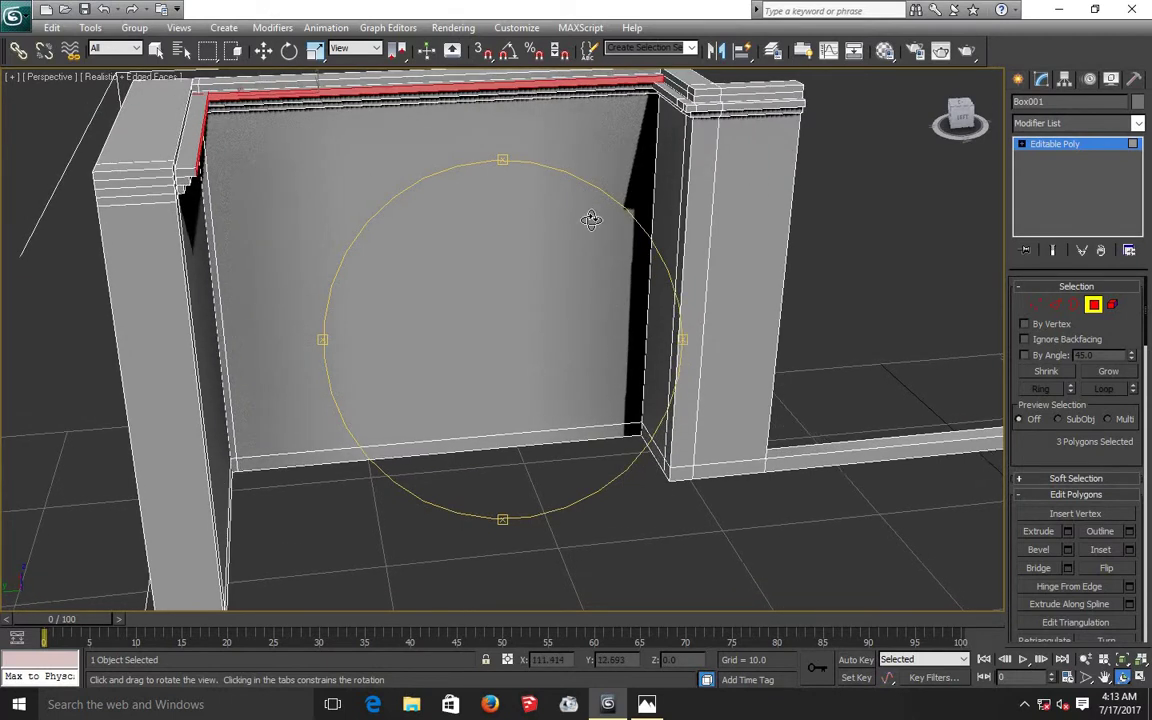
{"action": "left_click", "coordinate": [1104, 678]}
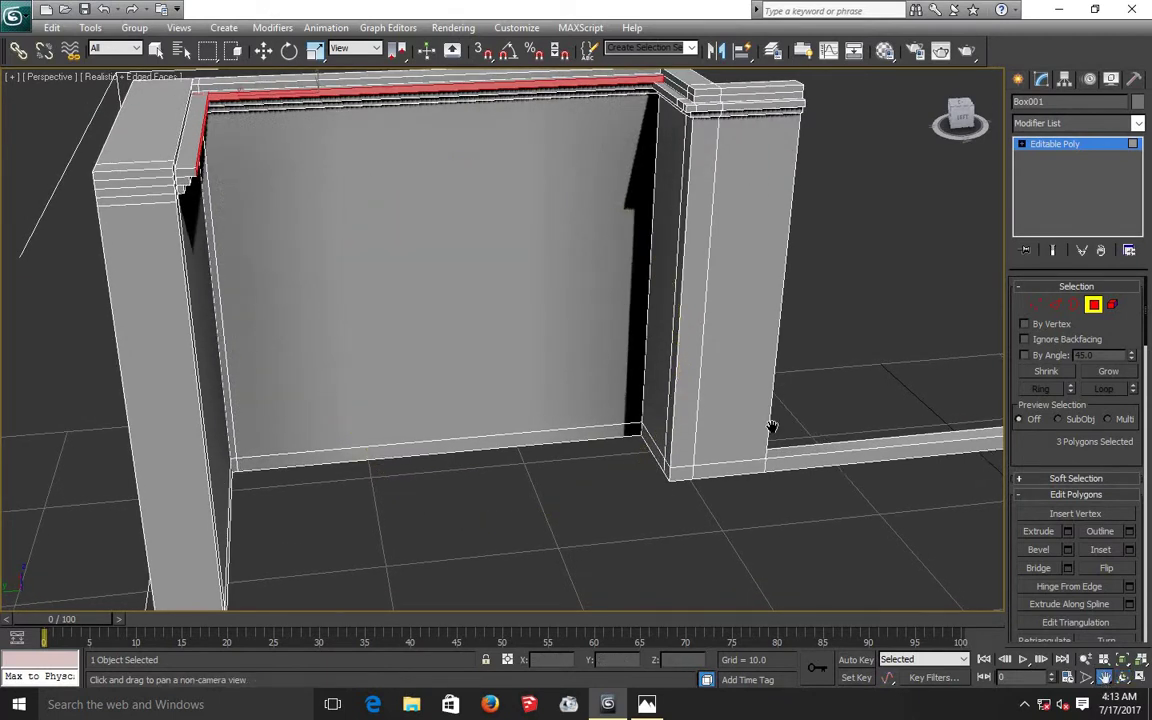
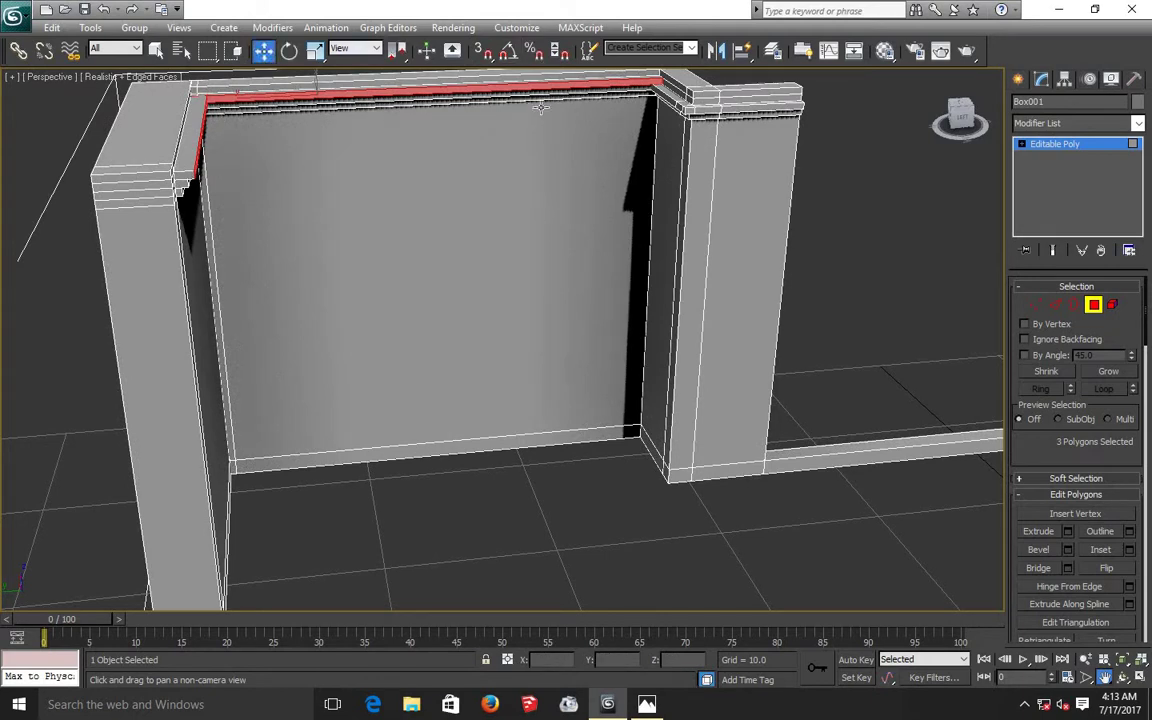
- Extrude the two corner faces on the wall top by 0.263
{"action": "left_click", "coordinate": [263, 50]}
{"action": "left_click", "coordinate": [671, 91]}
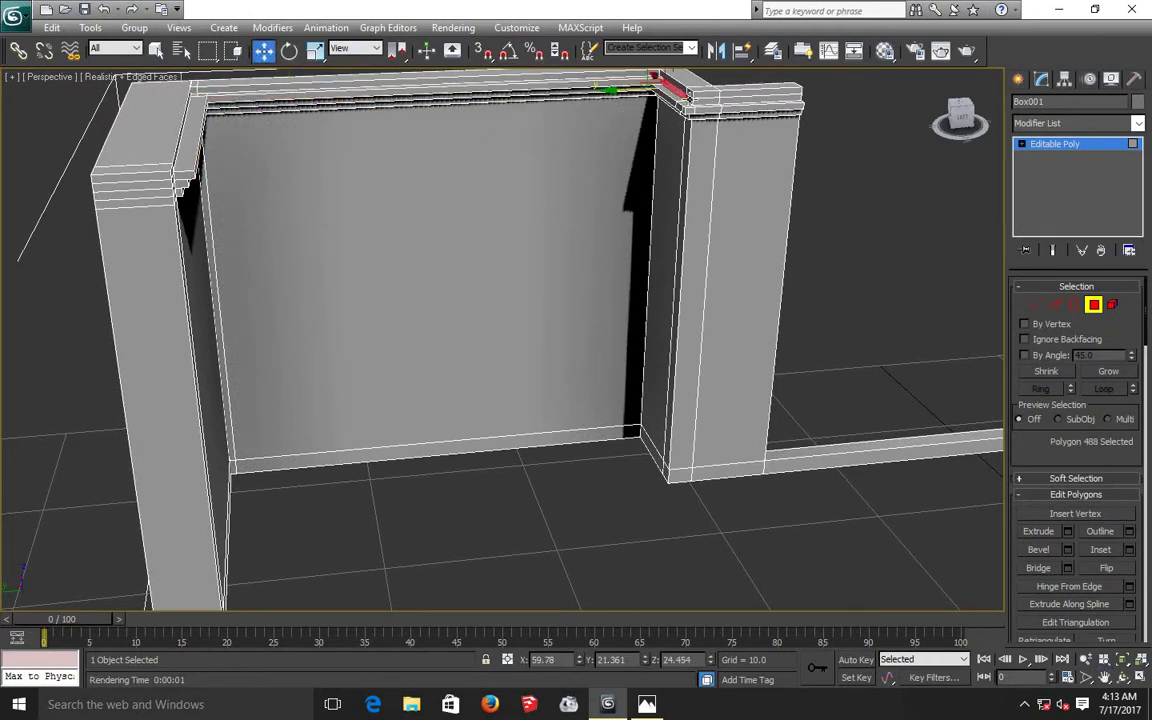
{"action": "left_click", "coordinate": [688, 94], "text": "ctrl"}
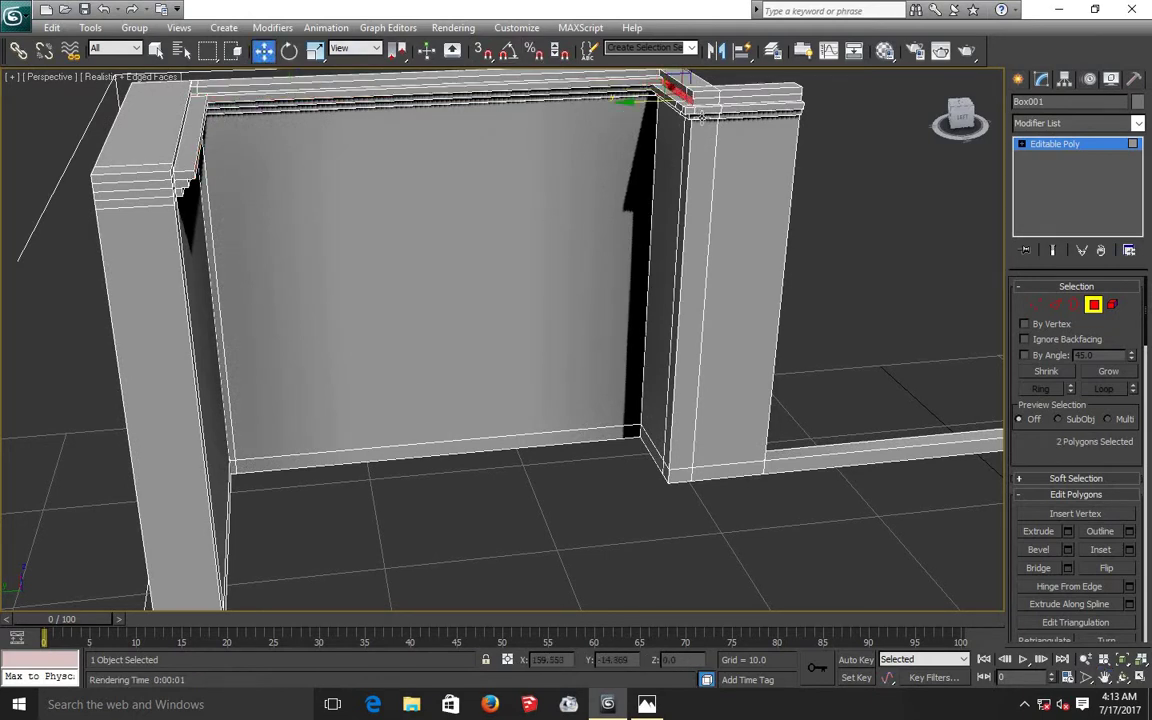
{"action": "left_click", "coordinate": [1068, 531]}
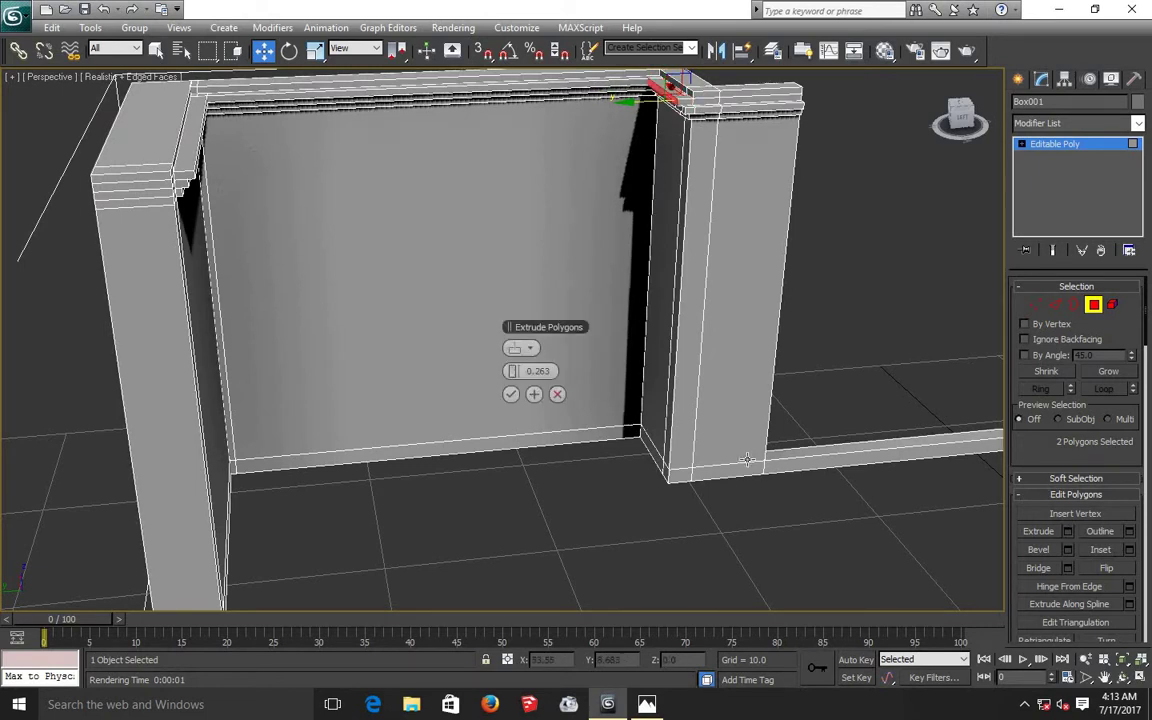
{"action": "left_click", "coordinate": [512, 396]}
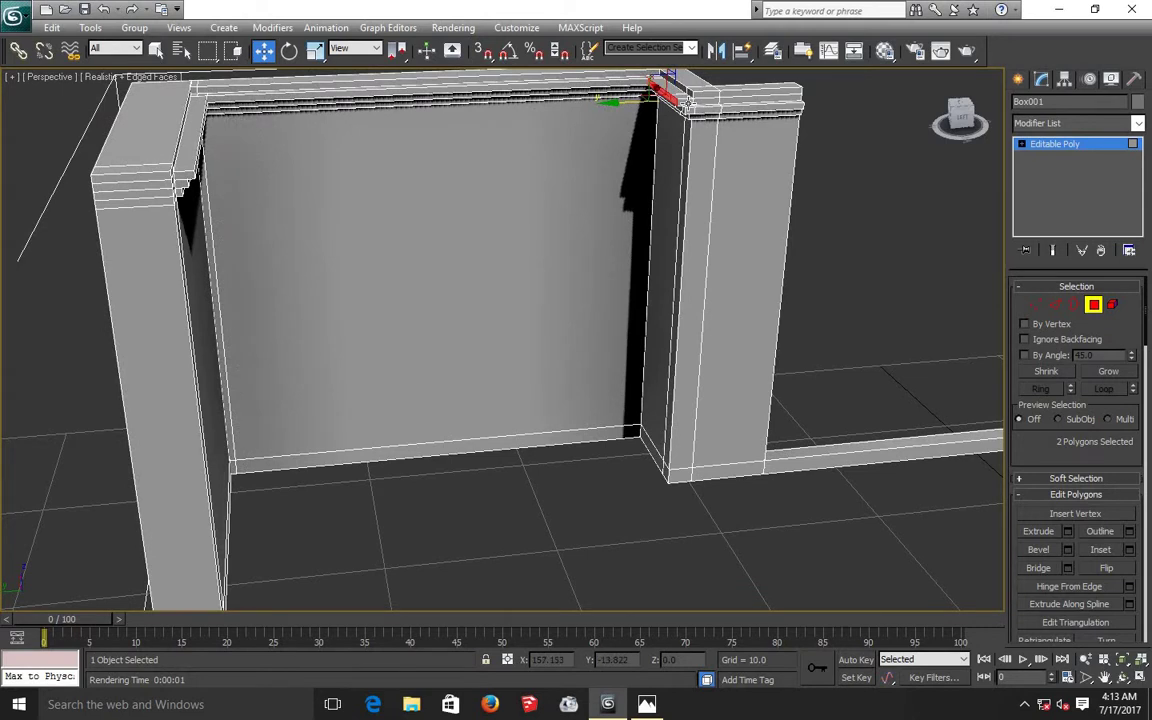
- Extrude three faces on the right pillar's top trim by 0.263
{"action": "left_click", "coordinate": [688, 103]}
{"action": "left_click", "coordinate": [729, 101], "text": "ctrl"}
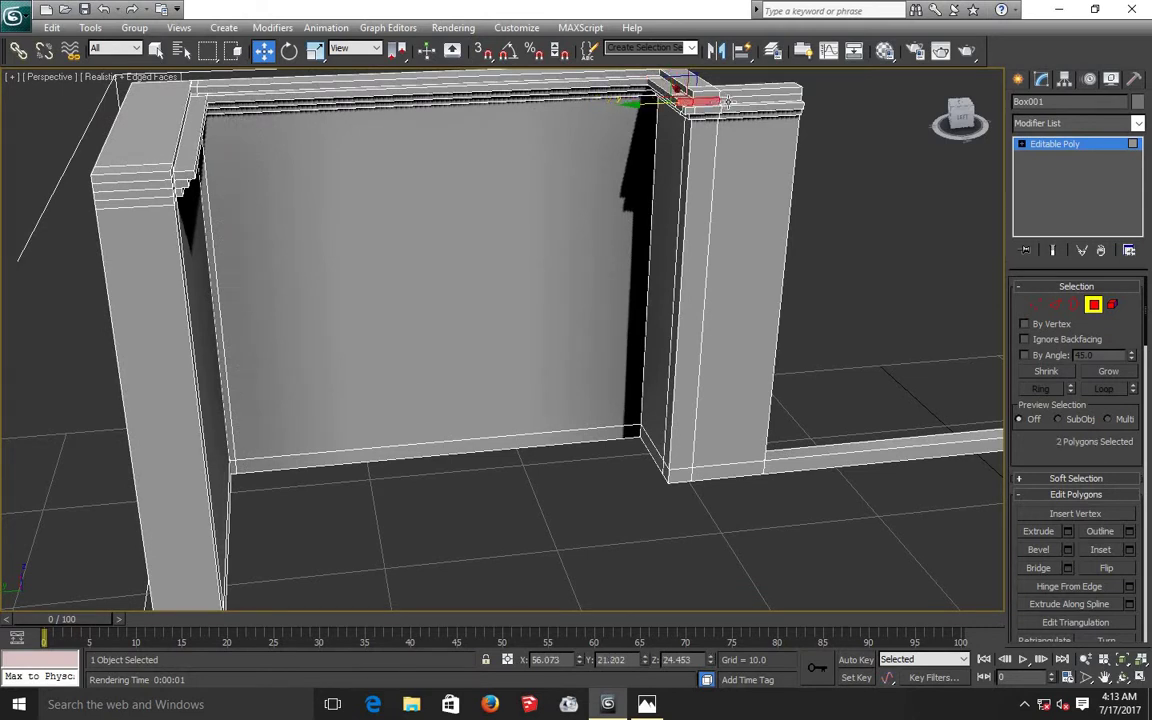
{"action": "left_click", "coordinate": [729, 101], "text": "ctrl"}
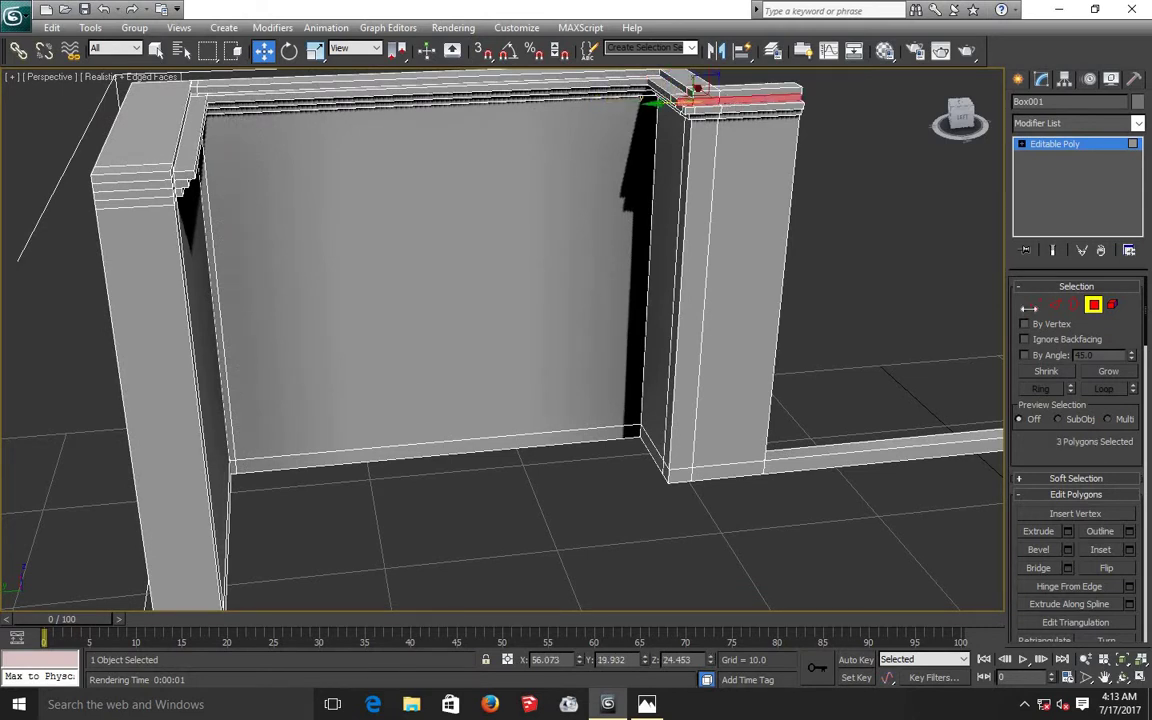
{"action": "left_click", "coordinate": [1067, 532]}
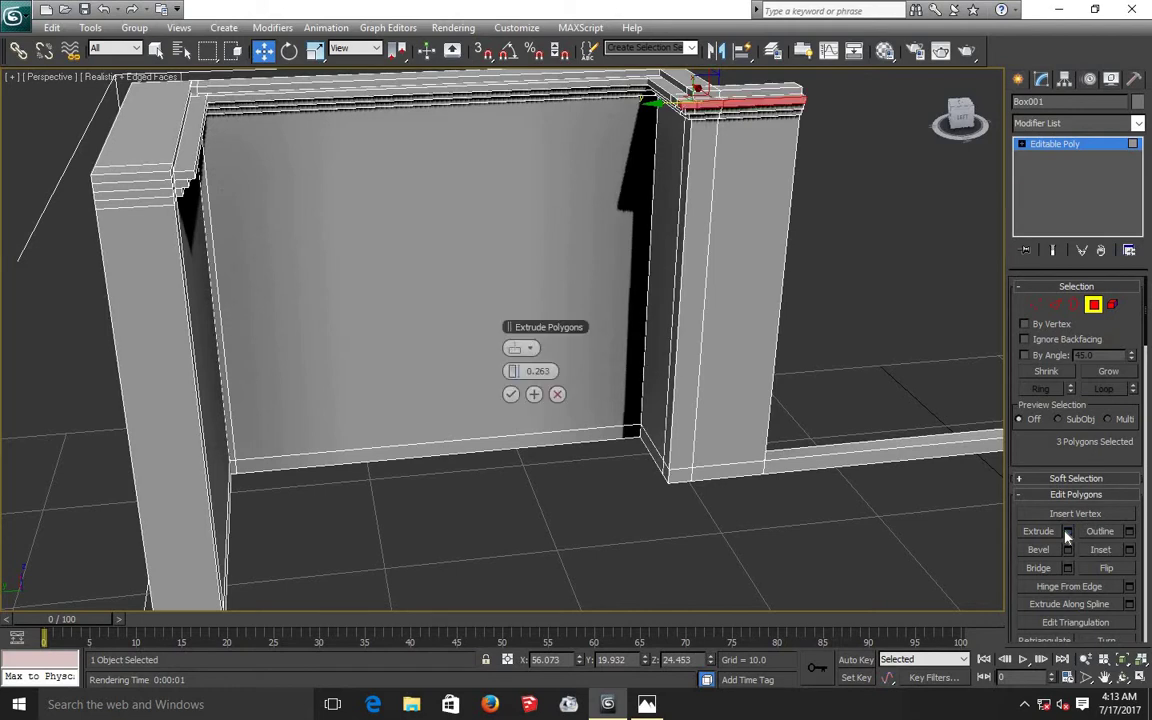
{"action": "left_click", "coordinate": [511, 395]}
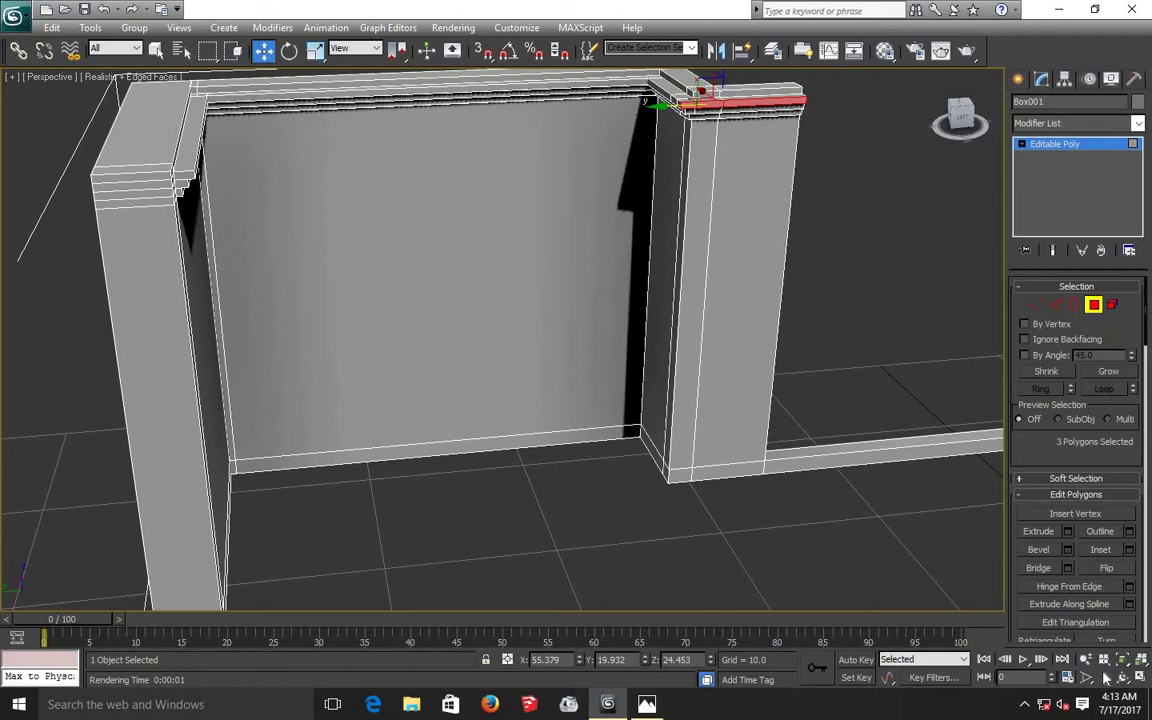
{"action": "left_click", "coordinate": [1104, 677]}
- Pan and zoom the viewport to centre the room's walls
{"action": "left_click_drag", "start_coordinate": [559, 285], "coordinate": [364, 326]}
{"action": "scroll", "coordinate": [364, 326], "scroll_direction": "down", "scroll_amount": 1}
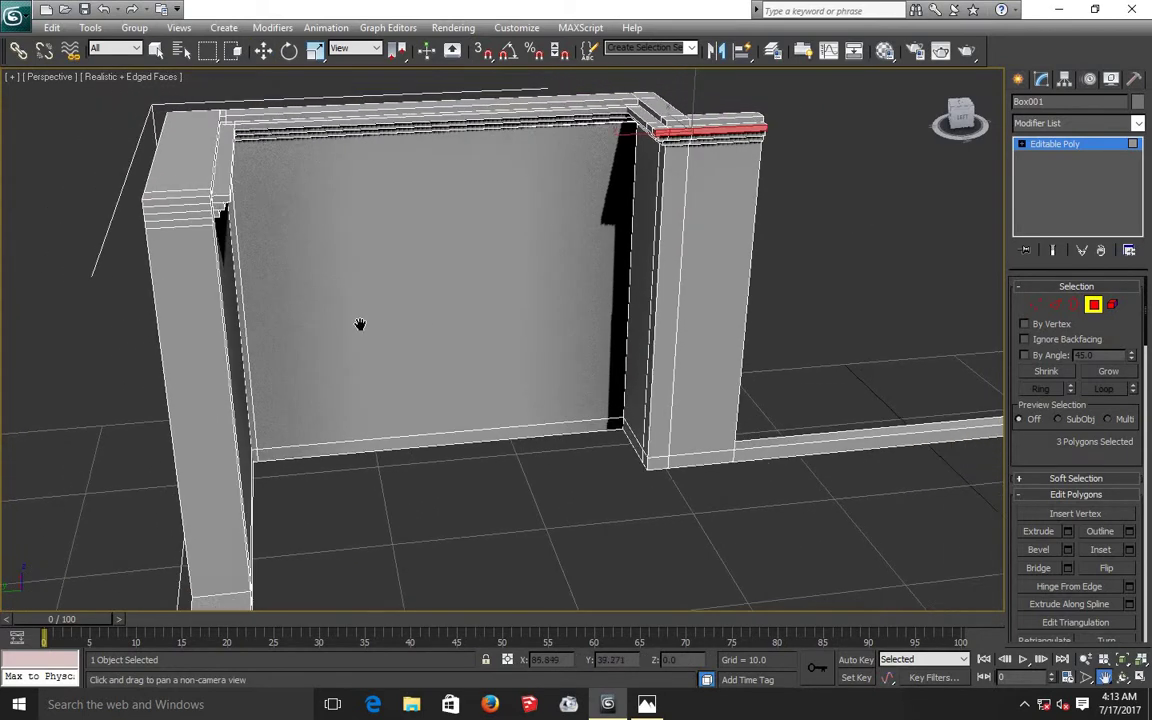
{"action": "scroll", "coordinate": [364, 326], "scroll_direction": "down", "scroll_amount": 2}
{"action": "scroll", "coordinate": [364, 326], "scroll_direction": "down", "scroll_amount": 1}
{"action": "scroll", "coordinate": [652, 323], "scroll_direction": "down", "scroll_amount": 2}
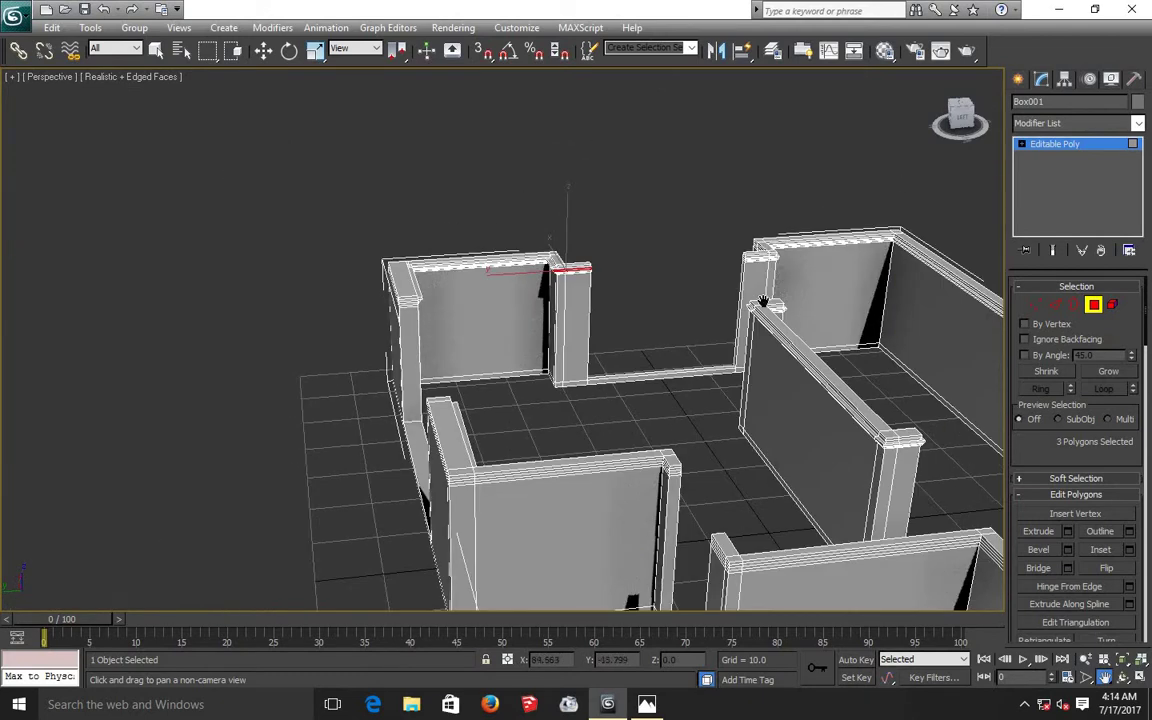
{"action": "left_click_drag", "start_coordinate": [705, 317], "coordinate": [592, 304]}
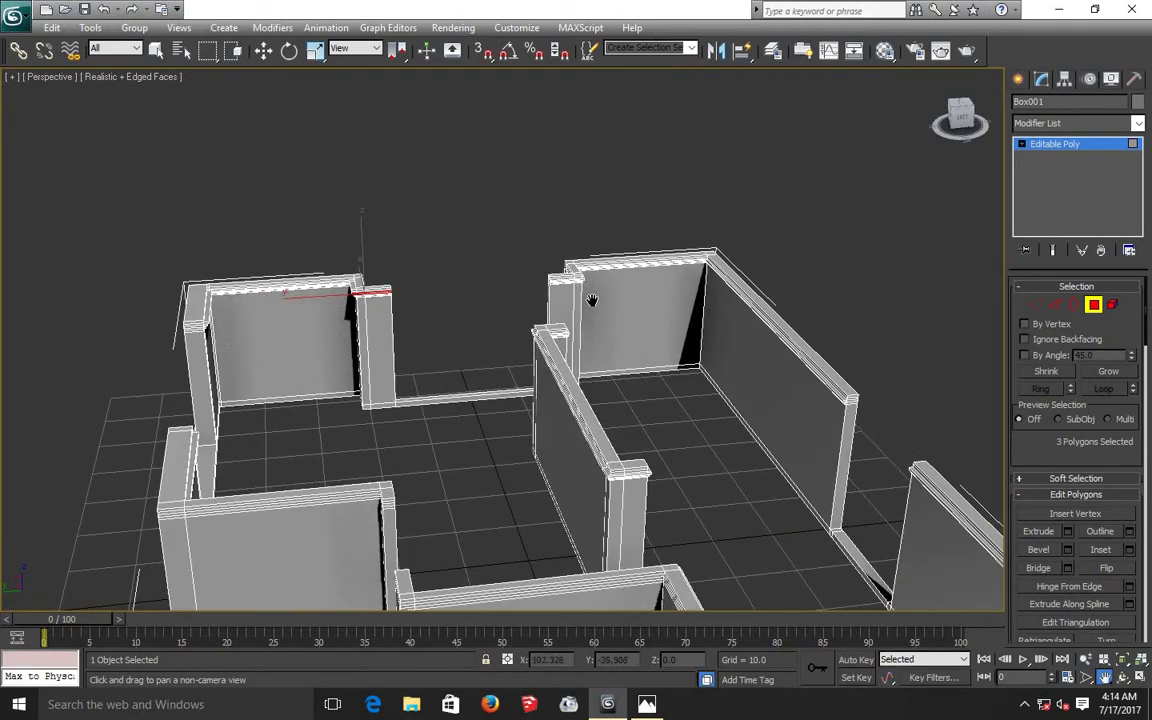
{"action": "scroll", "coordinate": [592, 300], "scroll_direction": "up", "scroll_amount": 3}
{"action": "scroll", "coordinate": [622, 268], "scroll_direction": "up", "scroll_amount": 2}
{"action": "scroll", "coordinate": [660, 245], "scroll_direction": "up", "scroll_amount": 1}
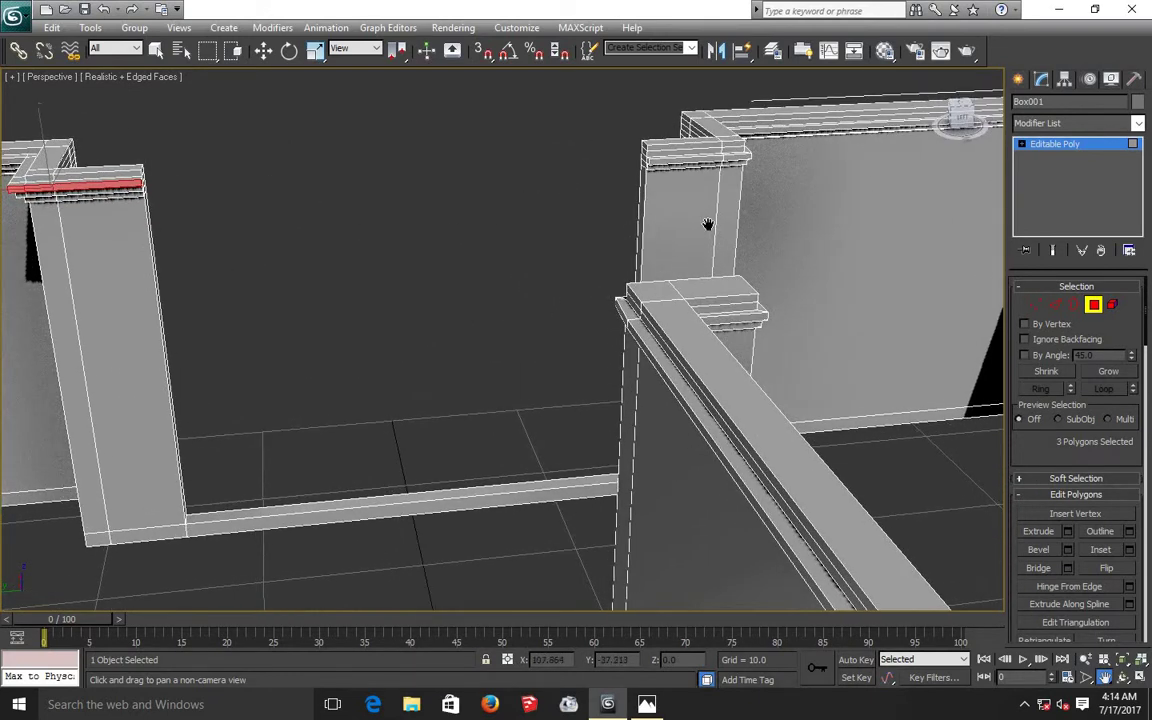
{"action": "scroll", "coordinate": [684, 334], "scroll_direction": "up", "scroll_amount": 1}
{"action": "scroll", "coordinate": [712, 255], "scroll_direction": "up", "scroll_amount": 1}
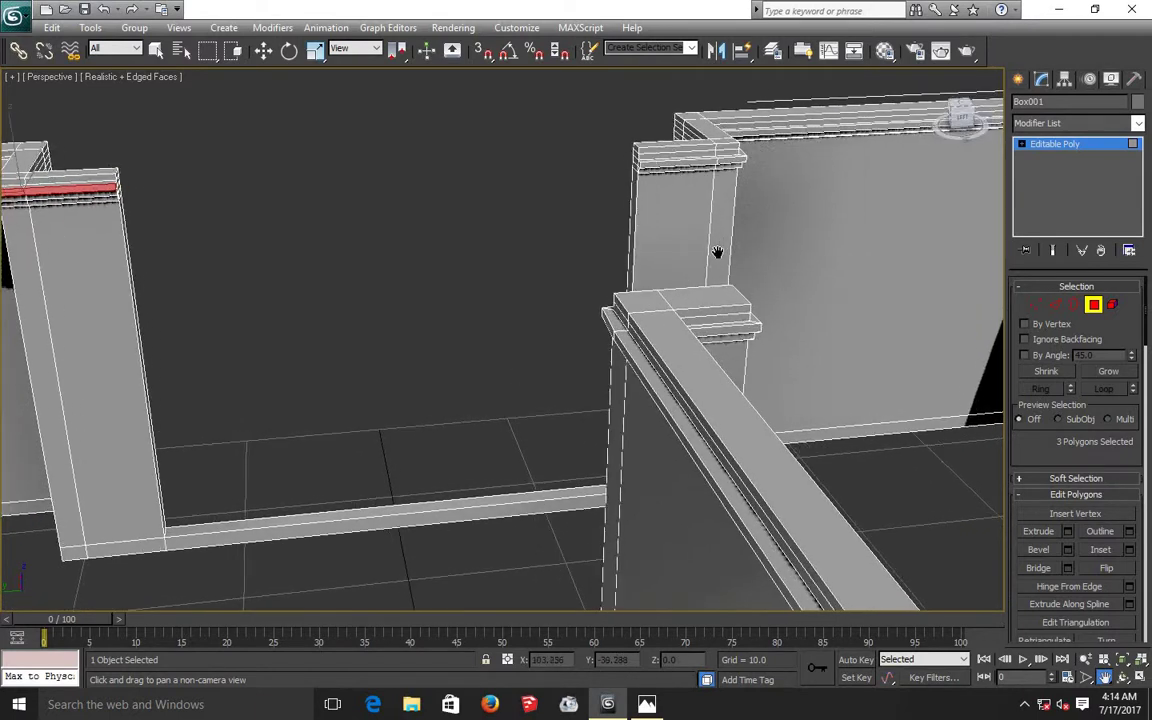
{"action": "mouse_move", "coordinate": [455, 279]}
{"action": "middle_mouse_down"}
{"action": "mouse_move", "coordinate": [175, 404]}
{"action": "mouse_move", "coordinate": [196, 124]}
{"action": "middle_mouse_up"}
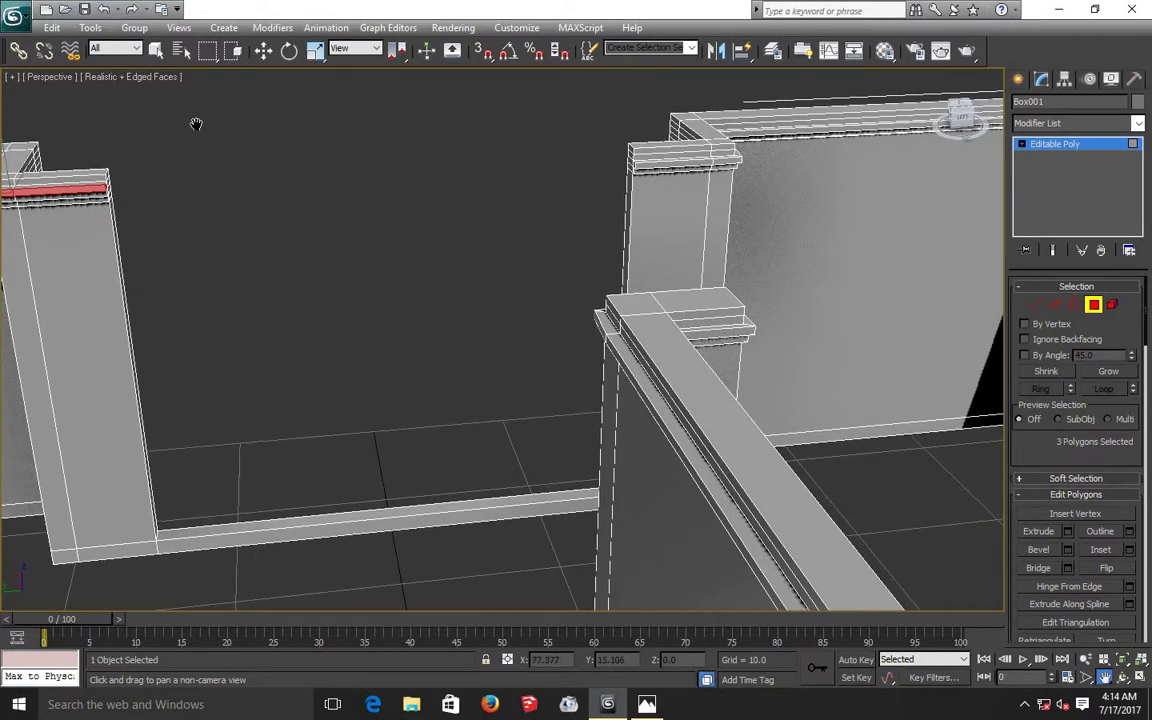
- Clear the wall-top face selection and frame the back pillar up close
{"action": "left_click", "coordinate": [264, 56]}
{"action": "left_click", "coordinate": [336, 193]}
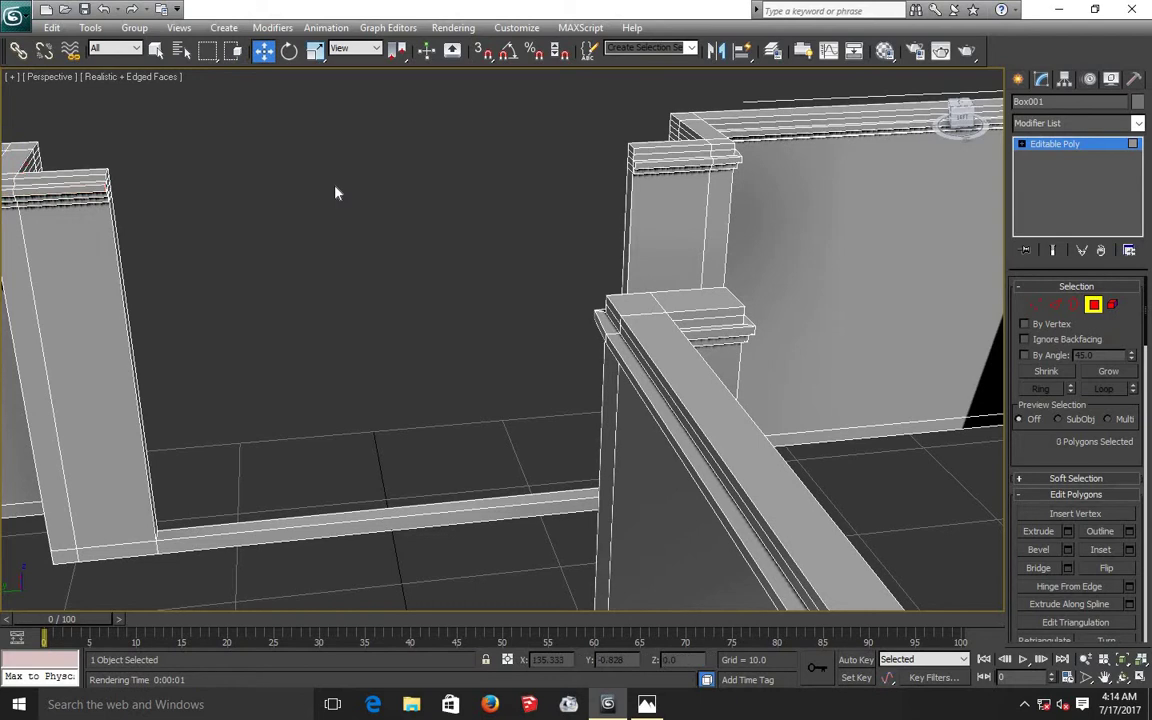
{"action": "left_click", "coordinate": [1105, 678]}
{"action": "left_click_drag", "start_coordinate": [278, 450], "coordinate": [270, 447]}
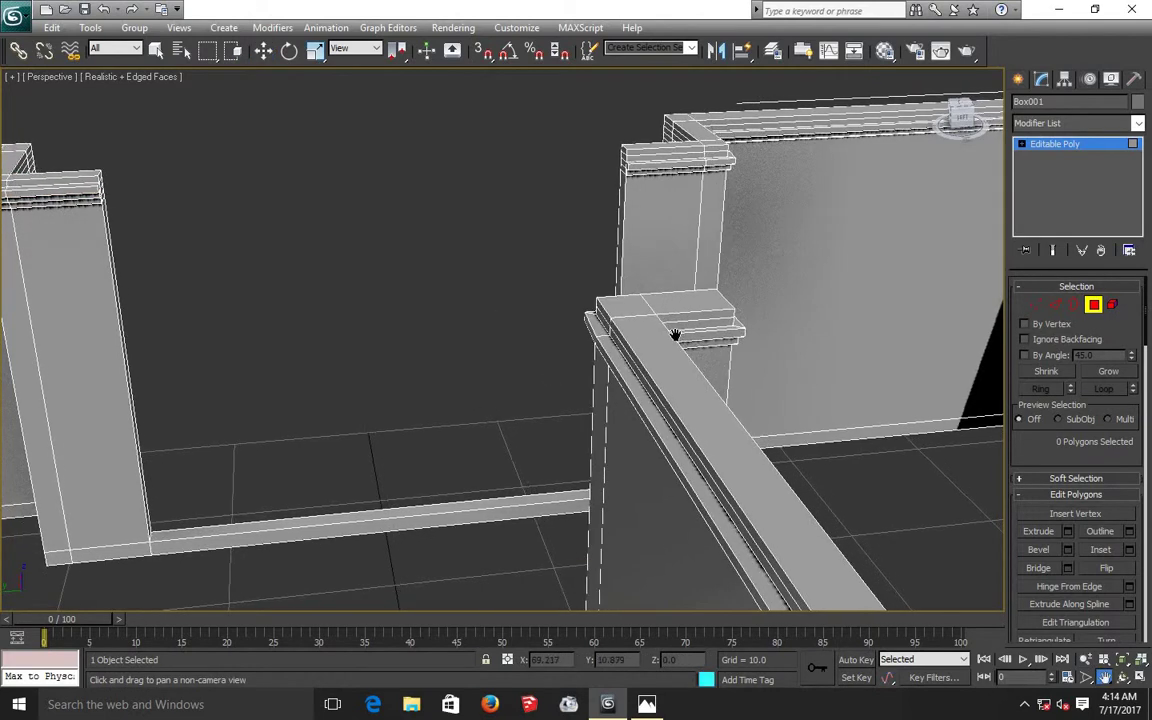
{"action": "scroll", "coordinate": [725, 159], "scroll_direction": "up", "scroll_amount": 3}
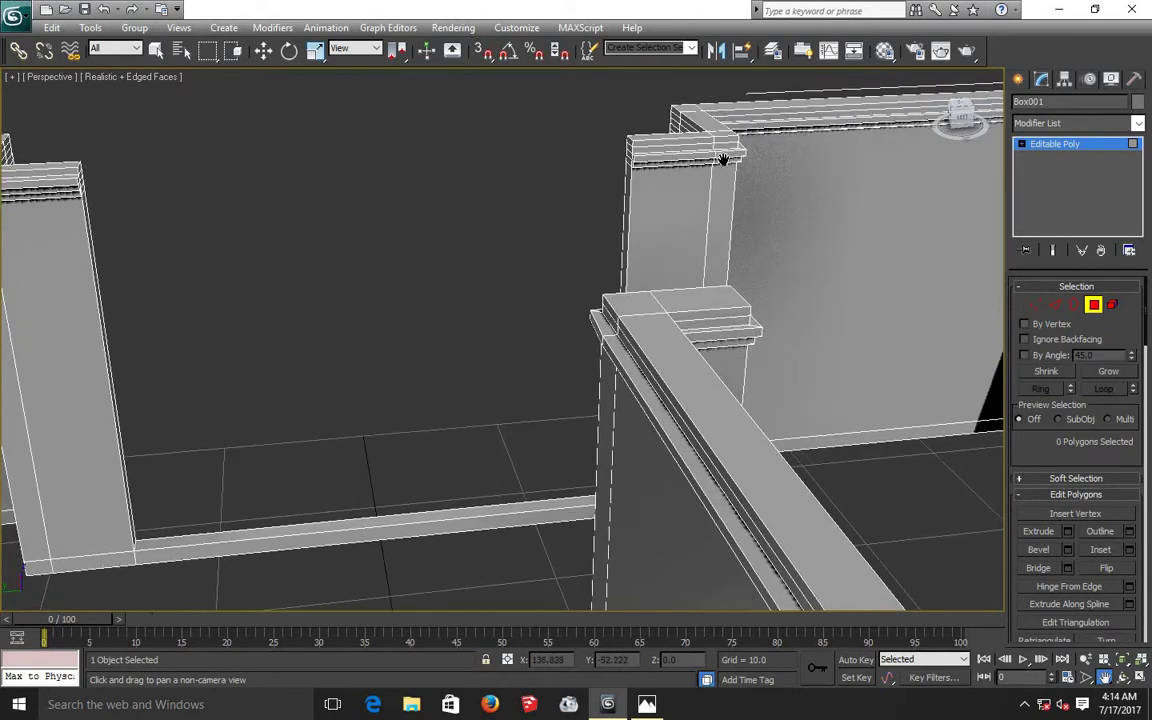
{"action": "scroll", "coordinate": [779, 193], "scroll_direction": "up", "scroll_amount": 1}
{"action": "left_click_drag", "start_coordinate": [467, 397], "coordinate": [460, 396]}
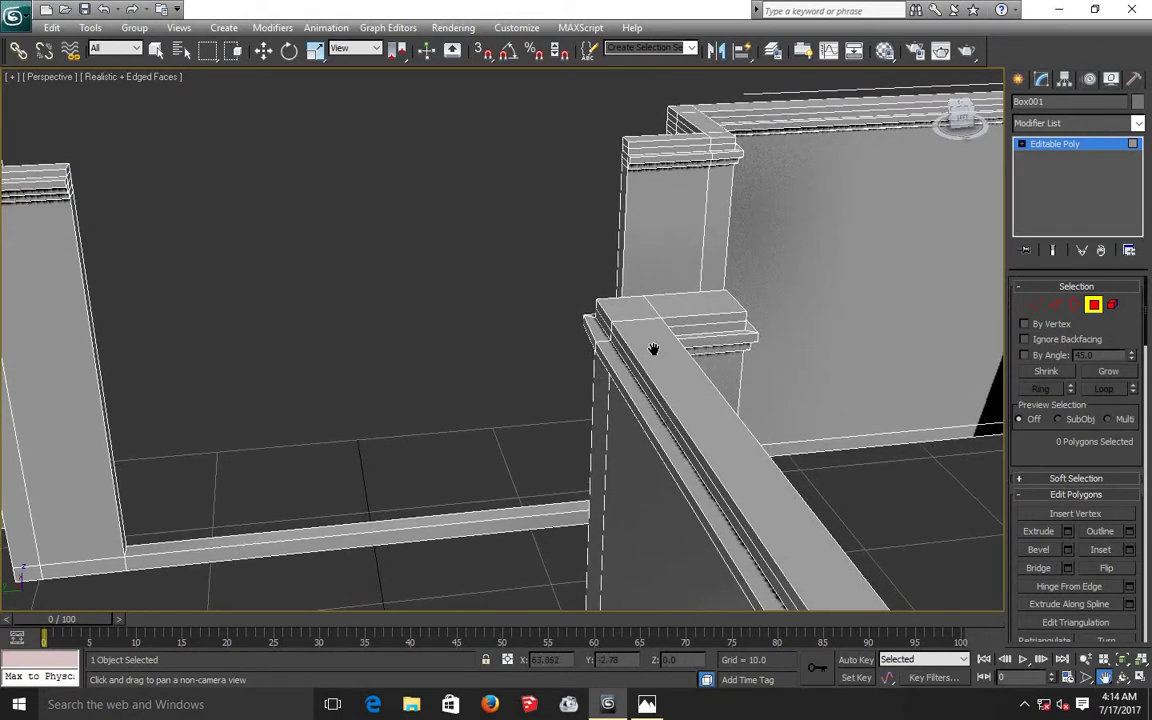
{"action": "left_click_drag", "start_coordinate": [688, 333], "coordinate": [681, 336]}
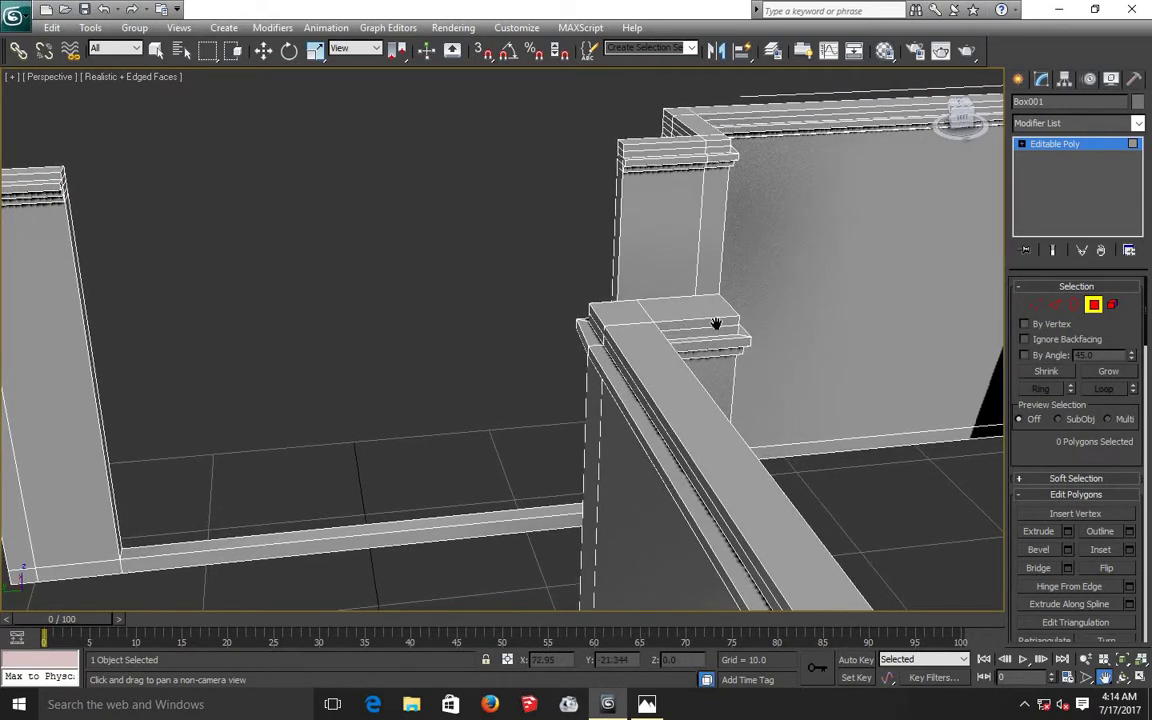
{"action": "left_click_drag", "start_coordinate": [423, 476], "coordinate": [417, 478]}
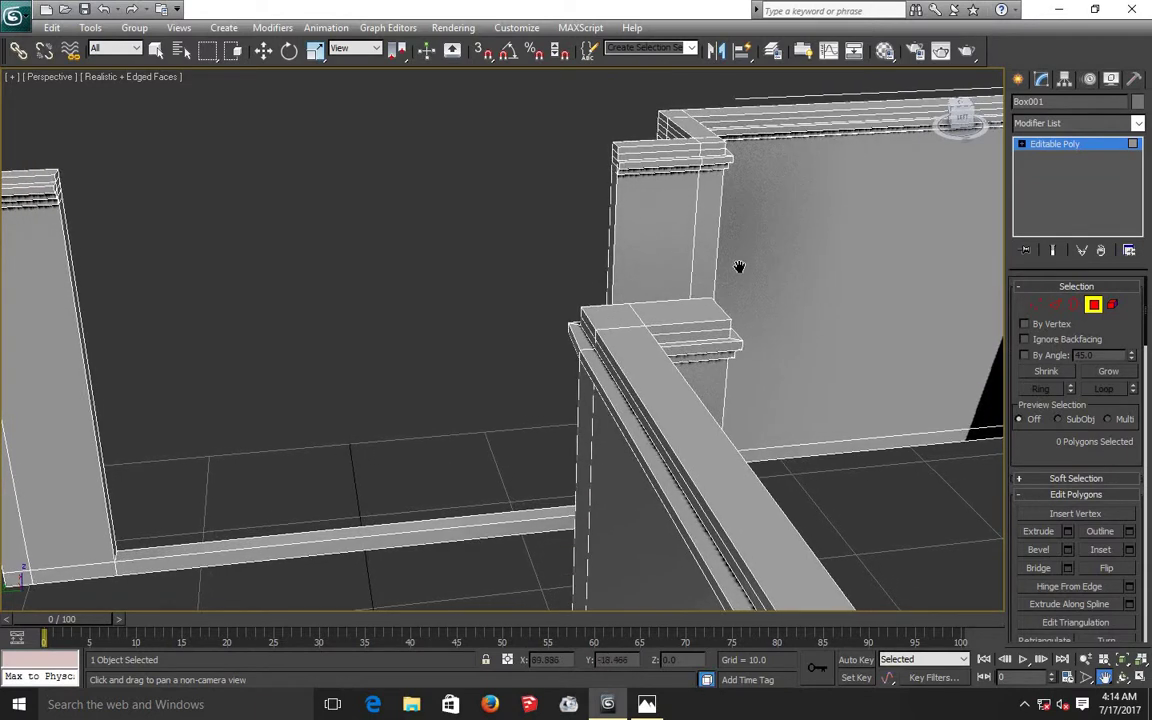
{"action": "left_click_drag", "start_coordinate": [345, 342], "coordinate": [335, 344]}
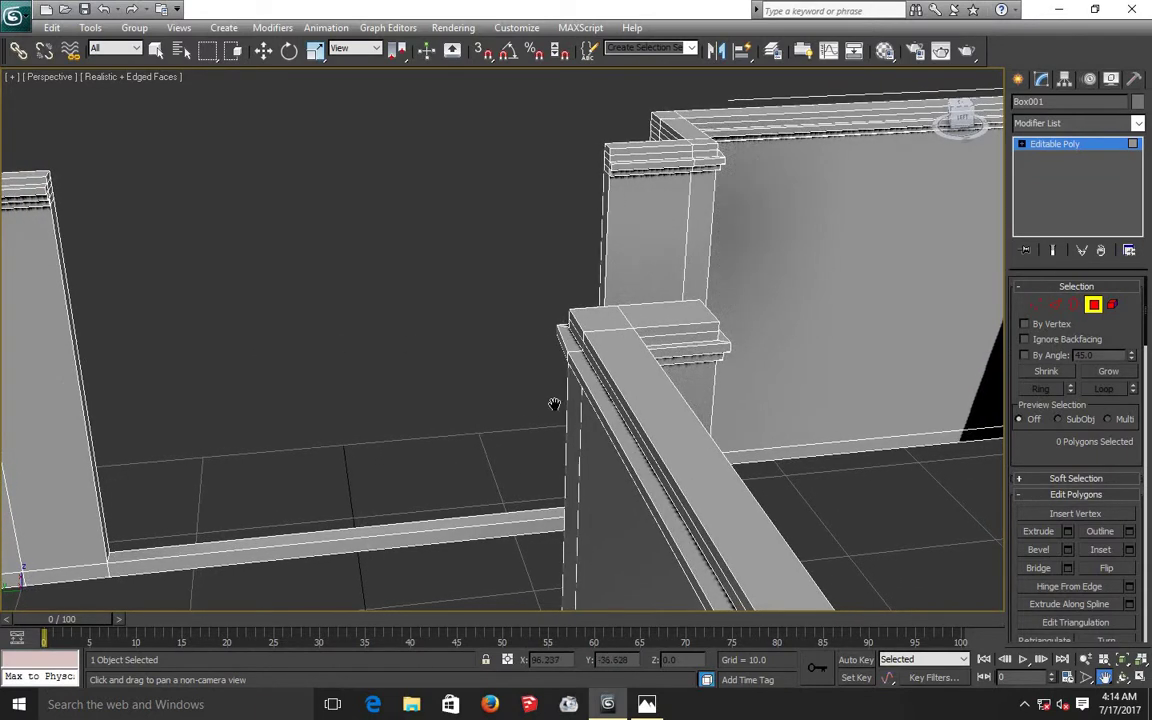
{"action": "mouse_move", "coordinate": [679, 337]}
{"action": "left_mouse_down"}
{"action": "mouse_move", "coordinate": [638, 329]}
{"action": "mouse_move", "coordinate": [712, 257]}
{"action": "left_mouse_up"}
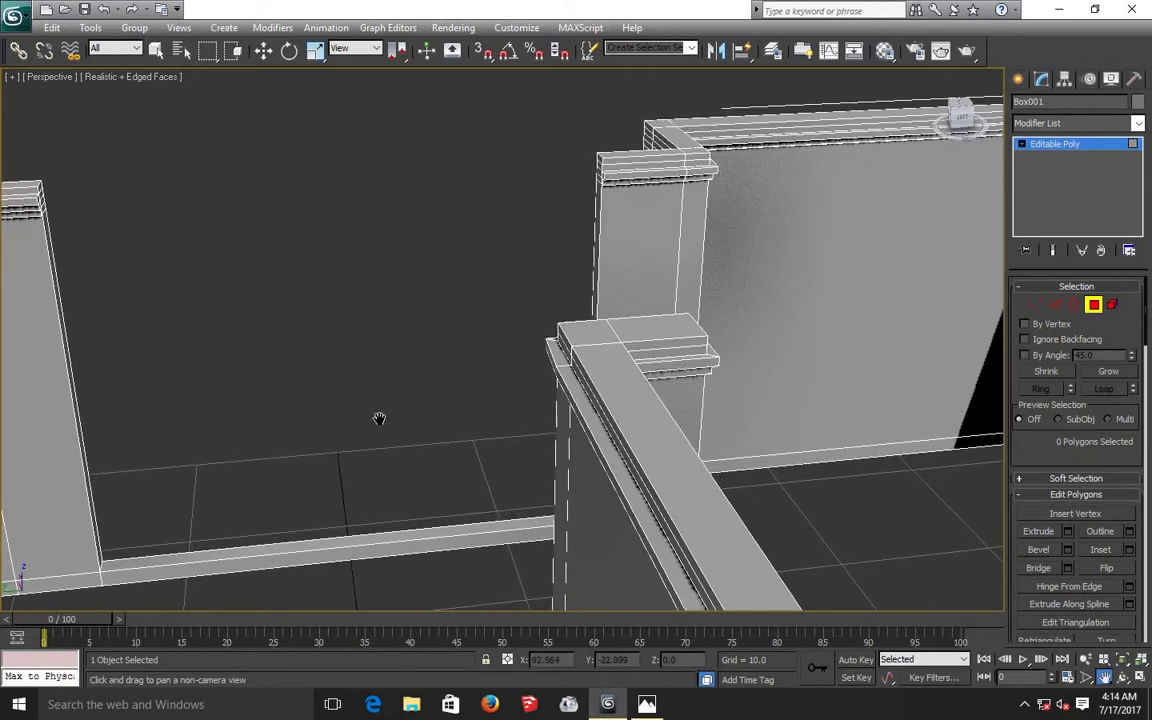
{"action": "left_click_drag", "start_coordinate": [379, 418], "coordinate": [375, 416]}
- Extrude the two top faces of the back pillar's cap by 0.263
{"action": "left_click", "coordinate": [263, 51]}
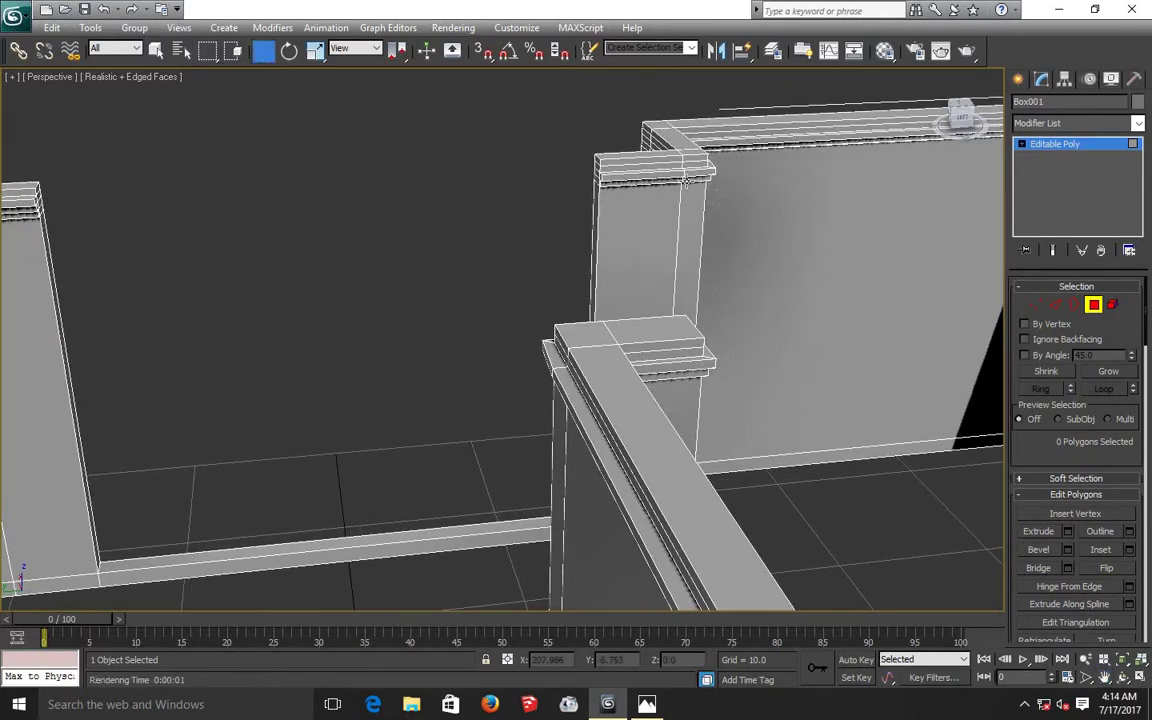
{"action": "left_click", "coordinate": [668, 167]}
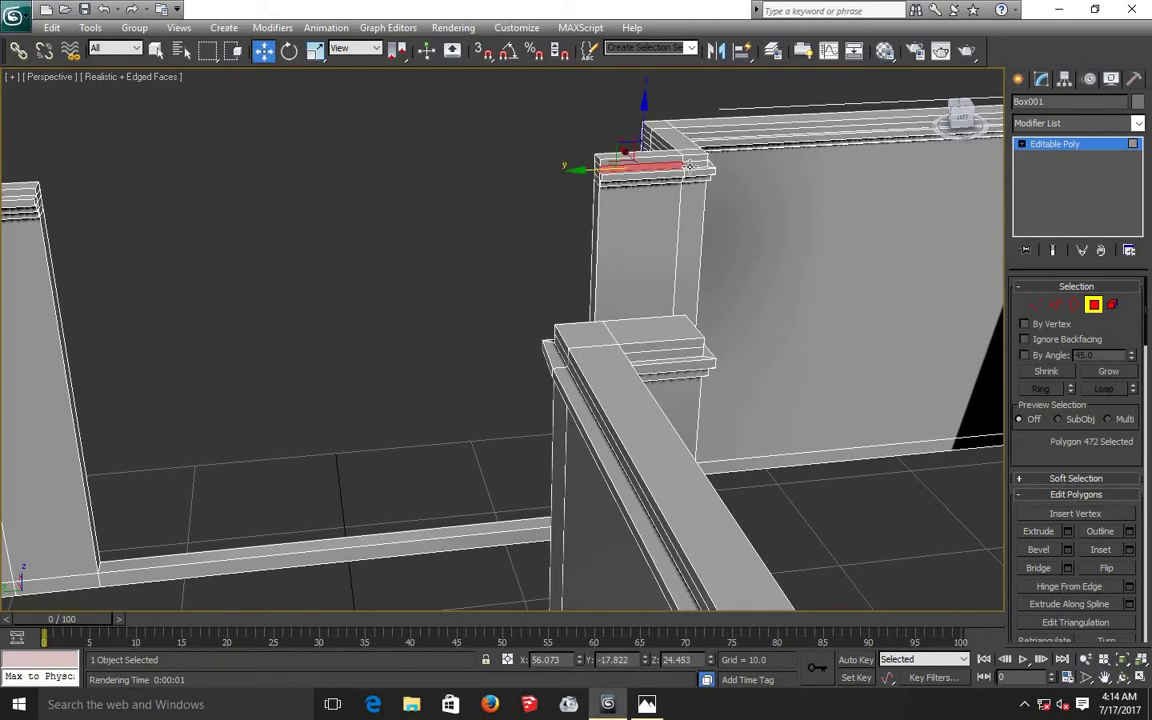
{"action": "left_click", "coordinate": [690, 167], "text": "ctrl"}
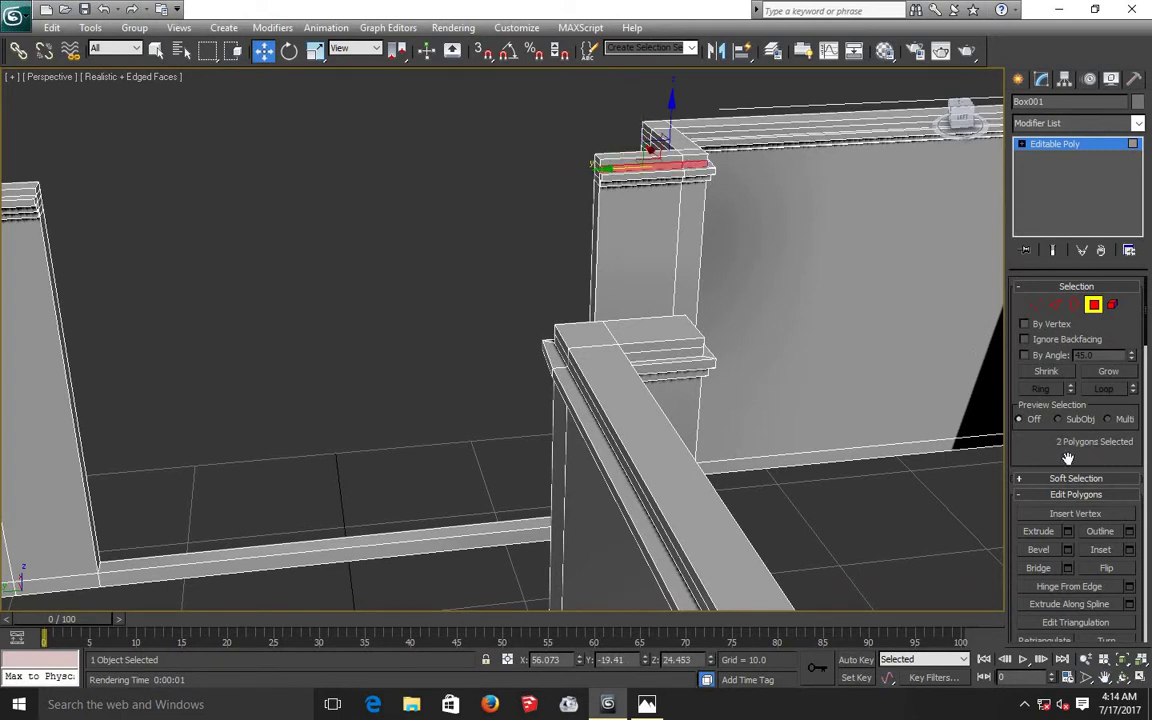
{"action": "left_click", "coordinate": [1067, 532]}
{"action": "left_click", "coordinate": [510, 395]}
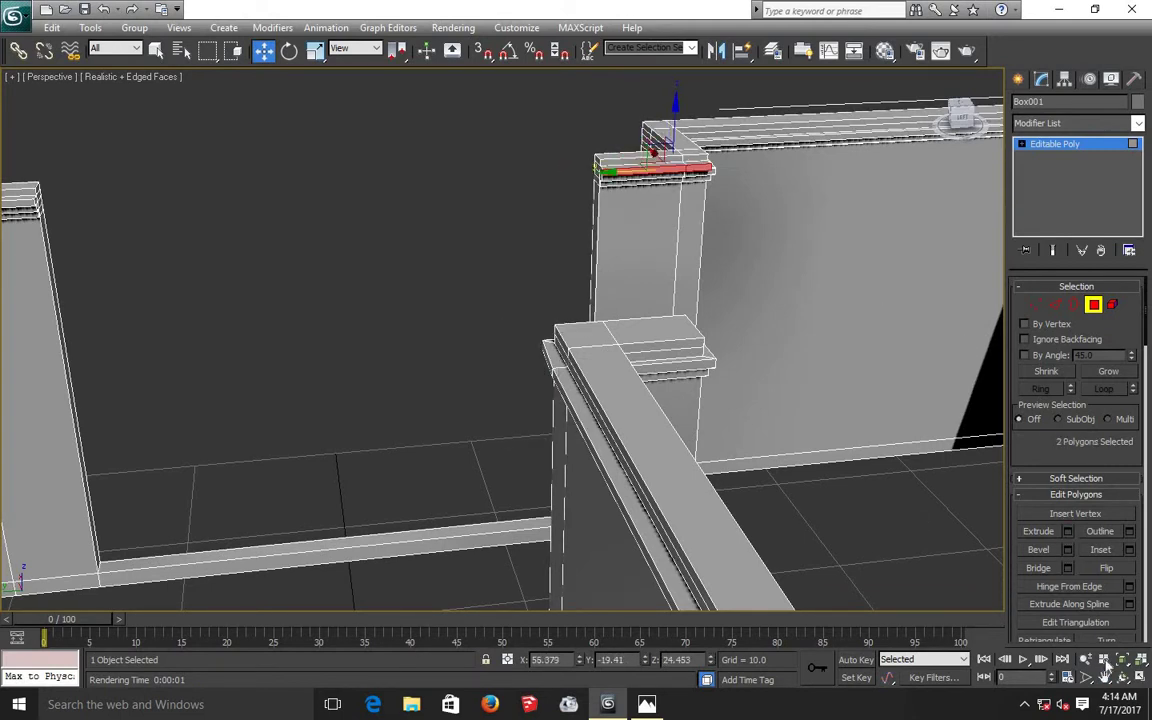
- Extrude the three post-cap polygons by 0.263, leaving the long rail face out
{"action": "left_click", "coordinate": [1121, 677]}
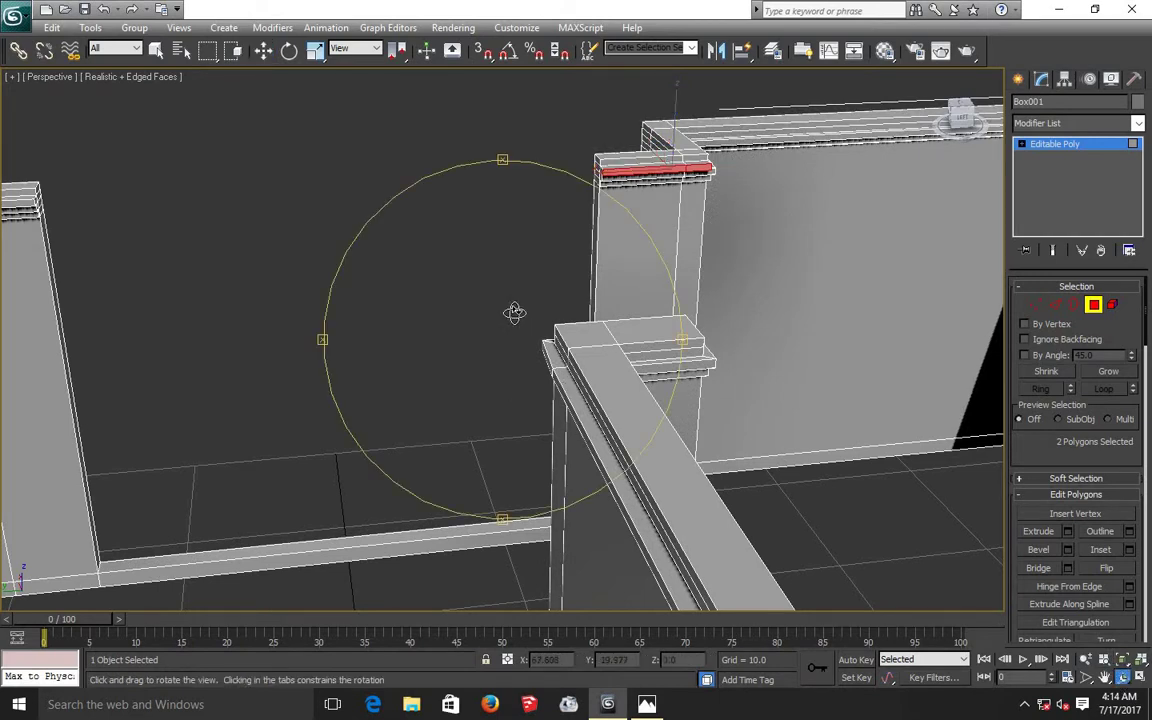
{"action": "left_click_drag", "start_coordinate": [475, 309], "coordinate": [377, 140]}
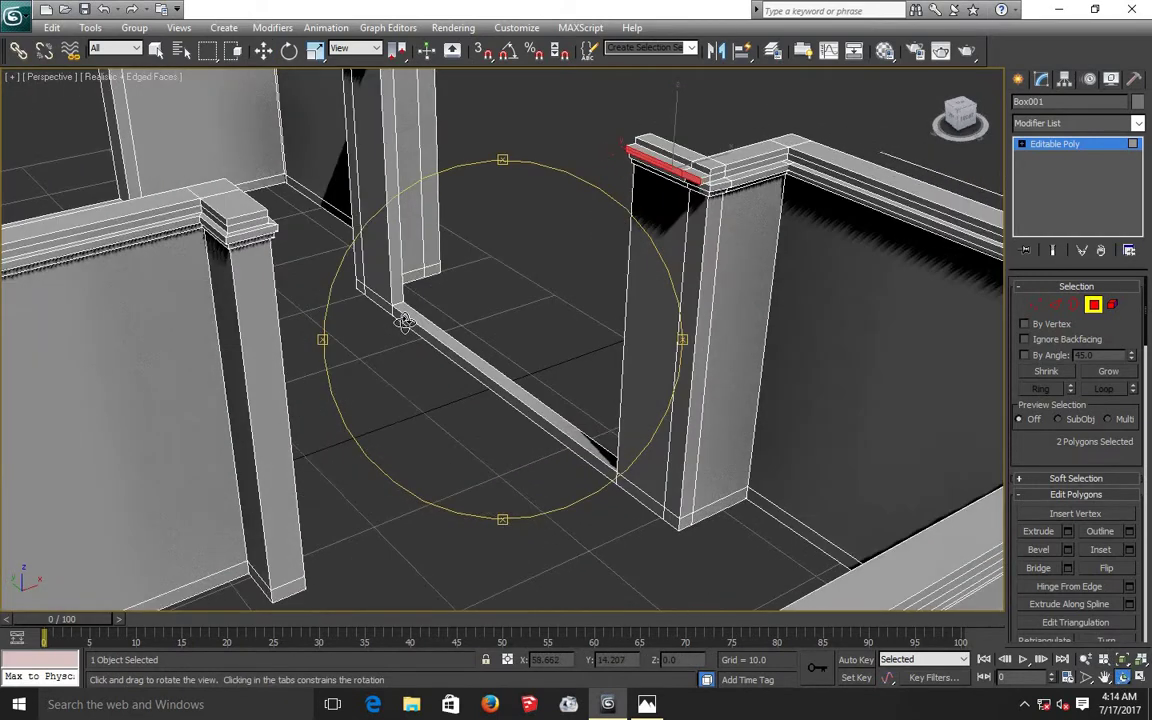
{"action": "left_click", "coordinate": [263, 50]}
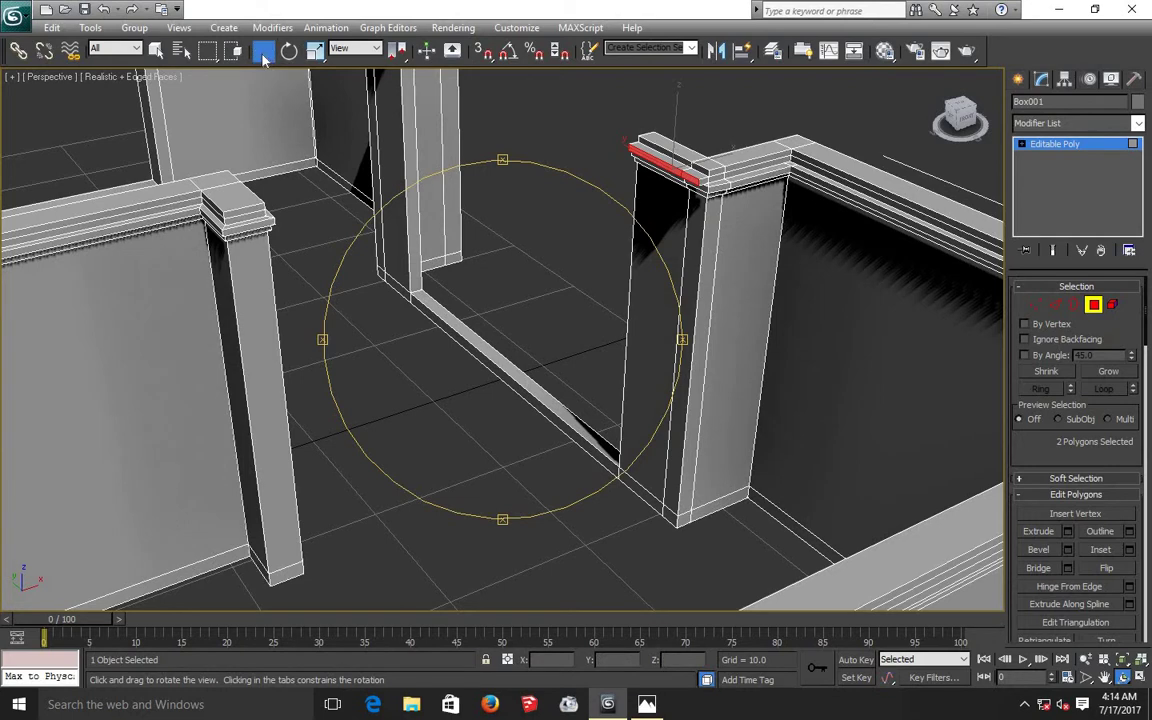
{"action": "left_click", "coordinate": [705, 182]}
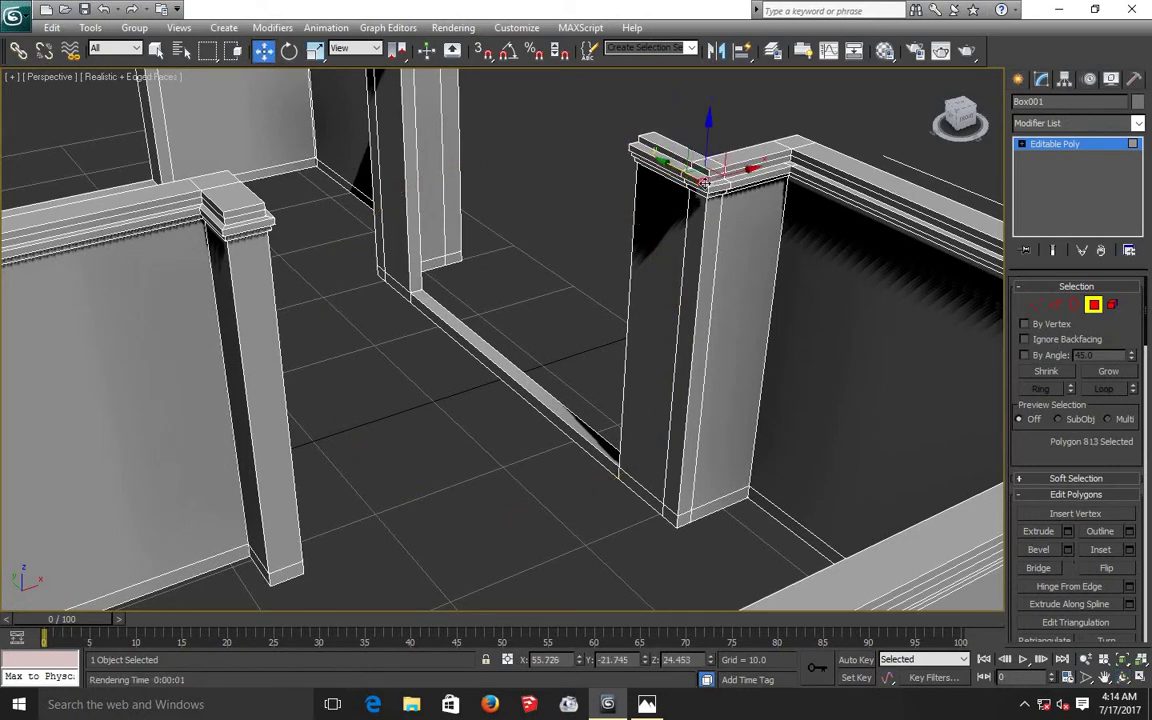
{"action": "left_click", "coordinate": [749, 171], "text": "ctrl"}
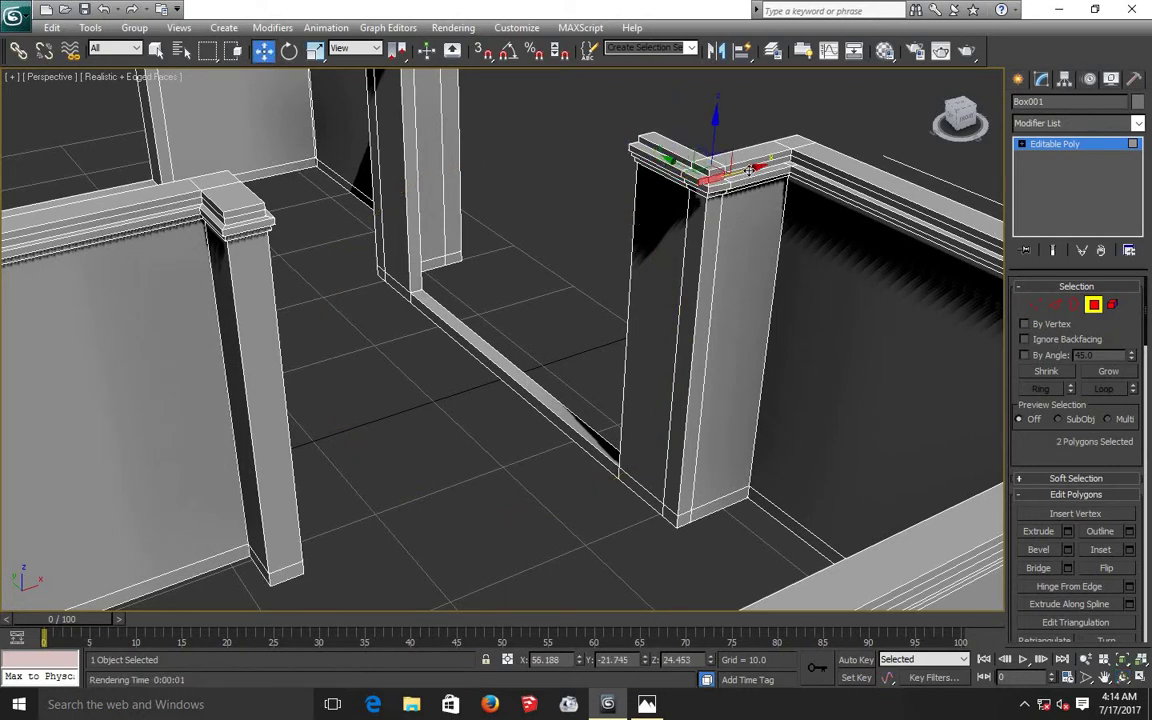
{"action": "left_click", "coordinate": [749, 171], "text": "ctrl"}
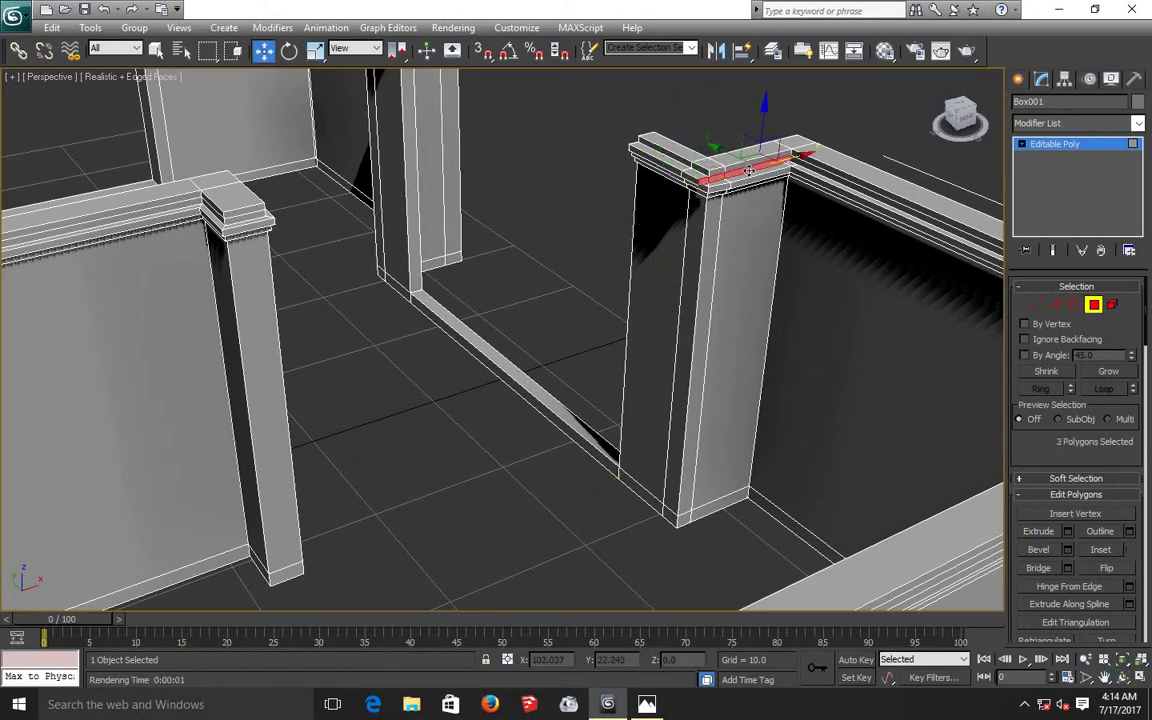
{"action": "left_click", "coordinate": [800, 162], "text": "ctrl"}
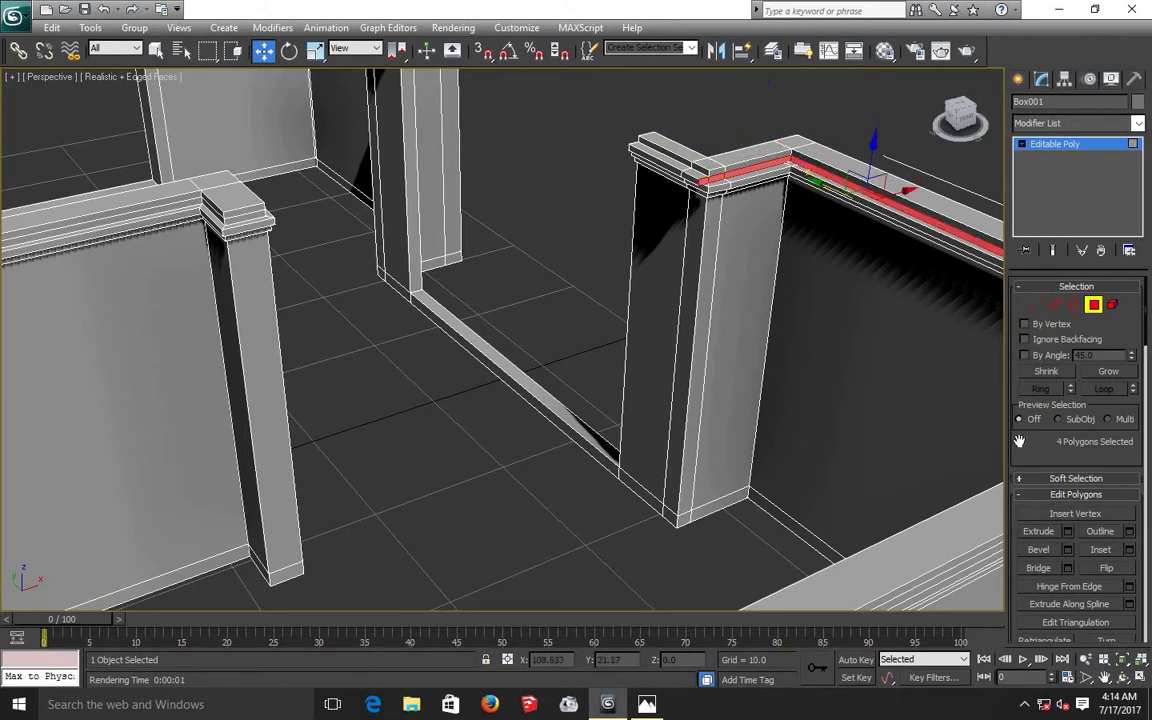
{"action": "left_click", "coordinate": [1067, 532]}
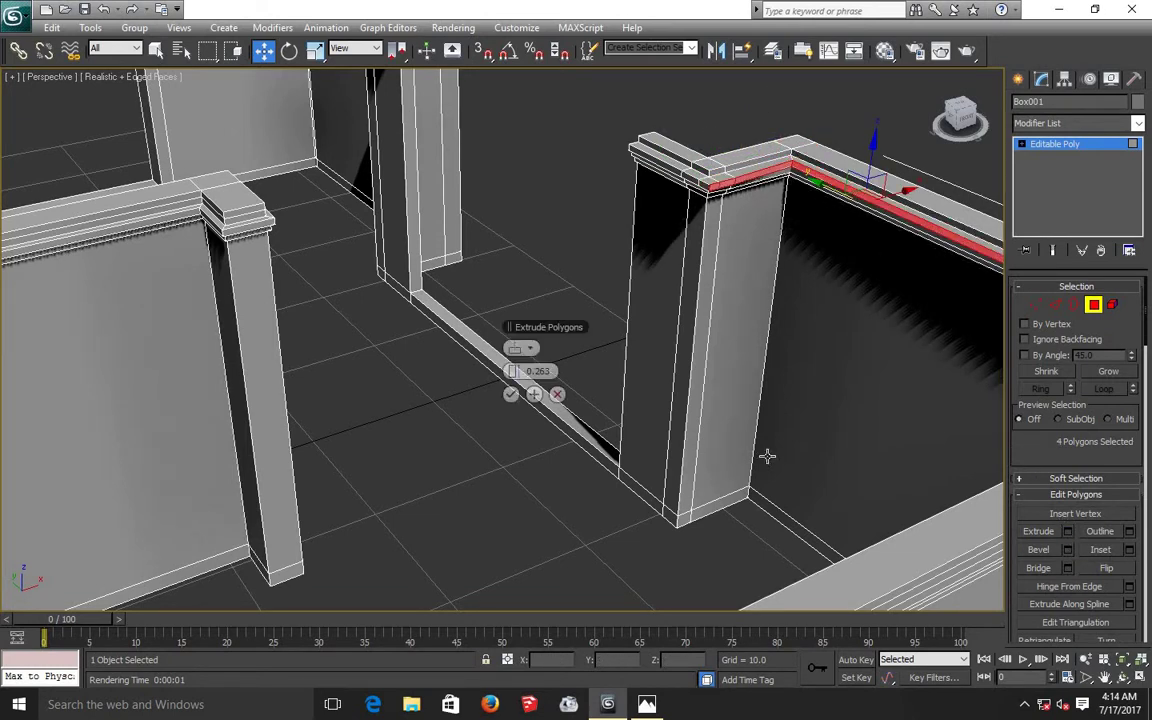
{"action": "left_click", "coordinate": [557, 394]}
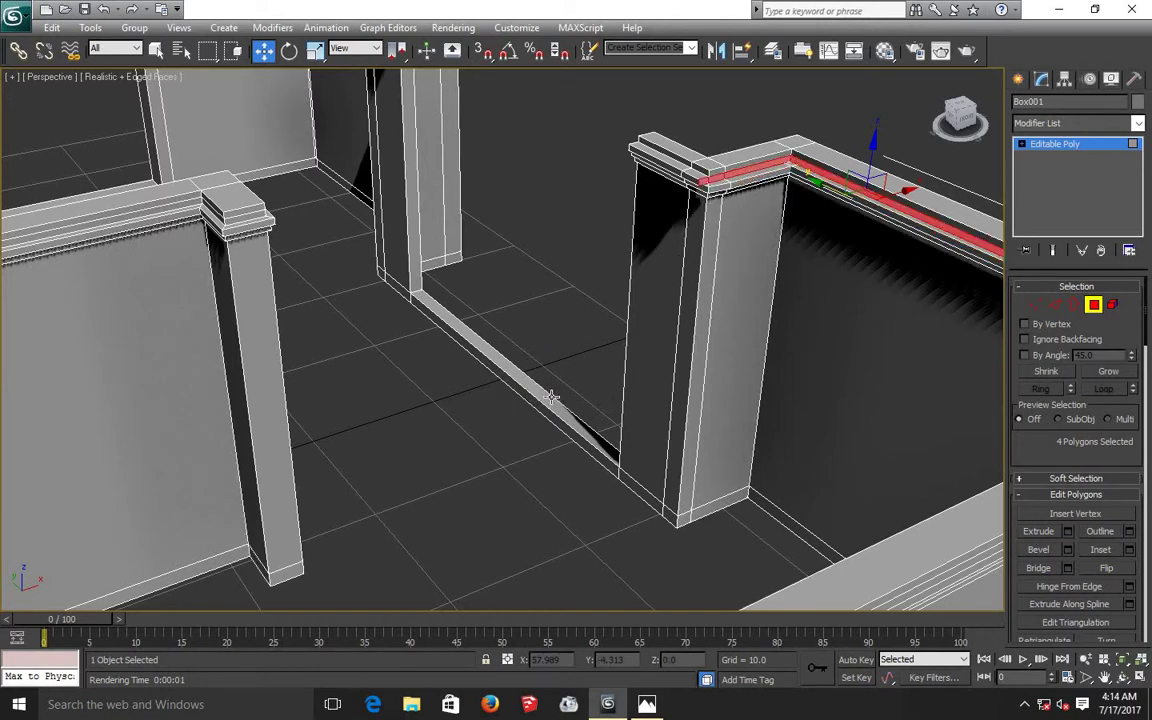
{"action": "key", "text": "ctrl+z"}
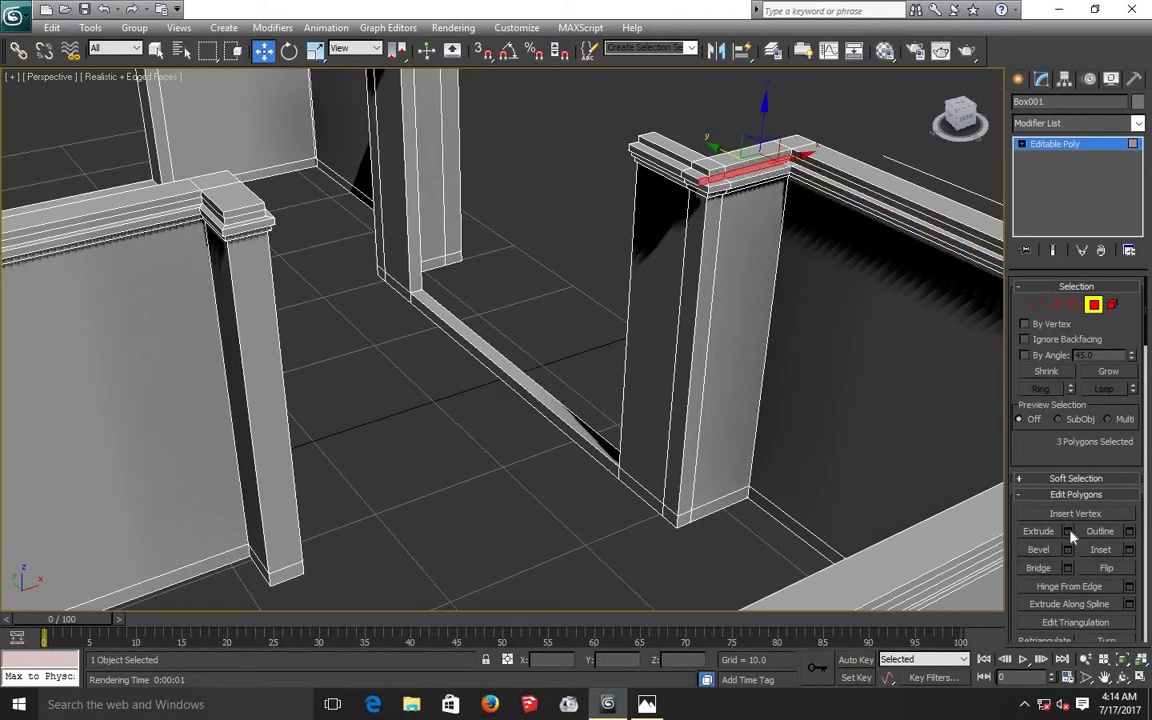
{"action": "left_click", "coordinate": [1067, 532]}
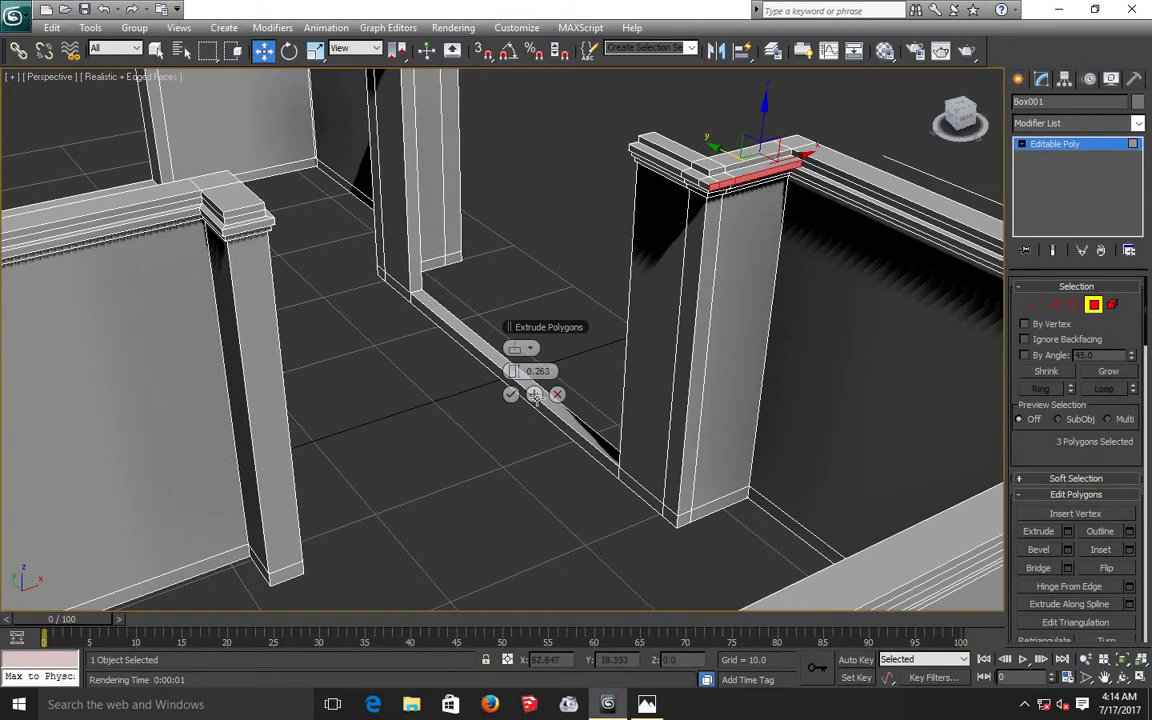
{"action": "left_click", "coordinate": [510, 394]}
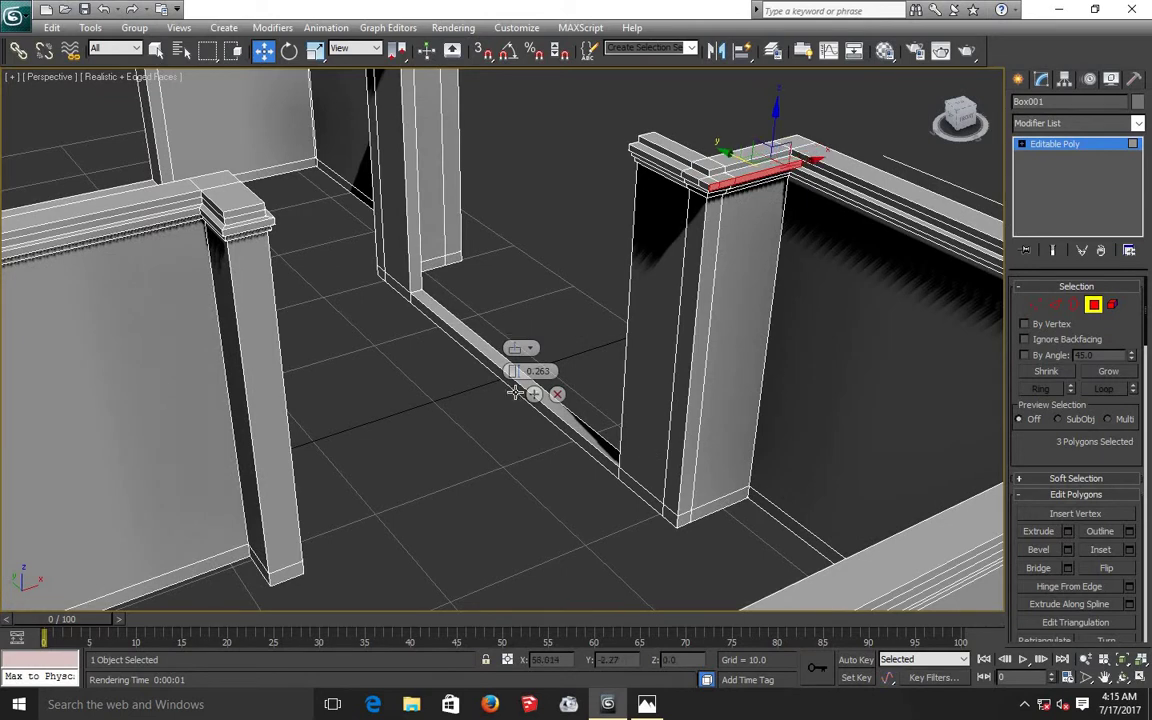
- Extrude the long rail top face, polygon 467, by 0.263
{"action": "left_click", "coordinate": [840, 178]}
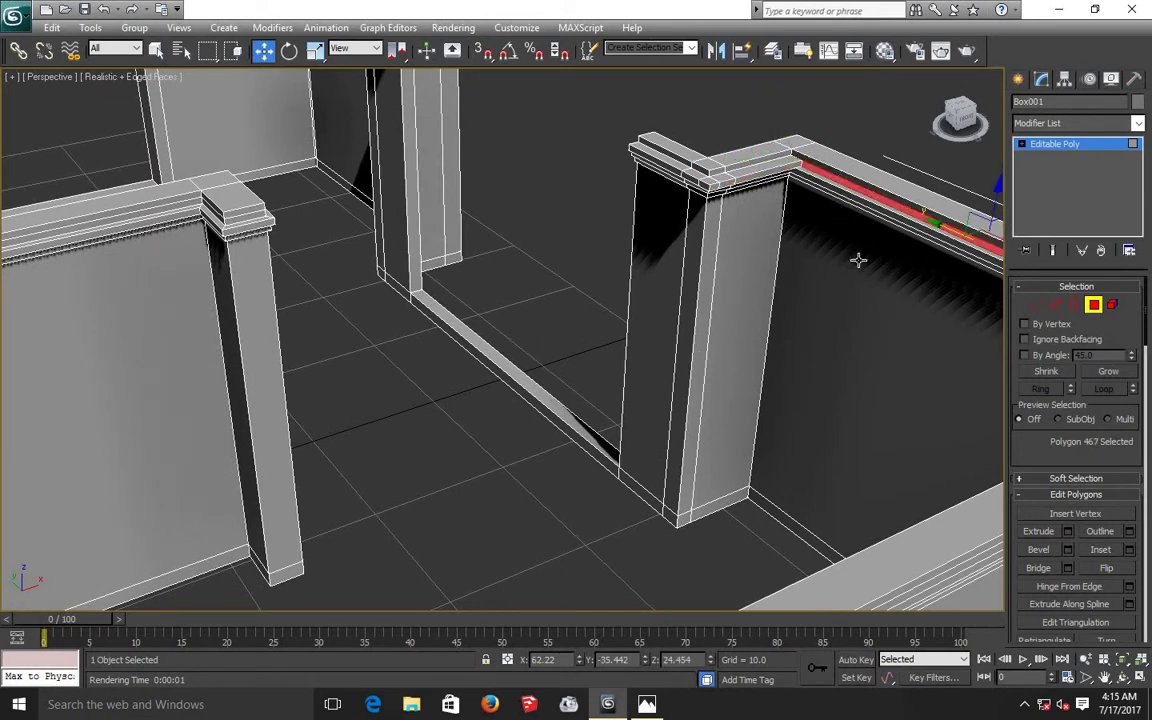
{"action": "left_click", "coordinate": [1125, 678]}
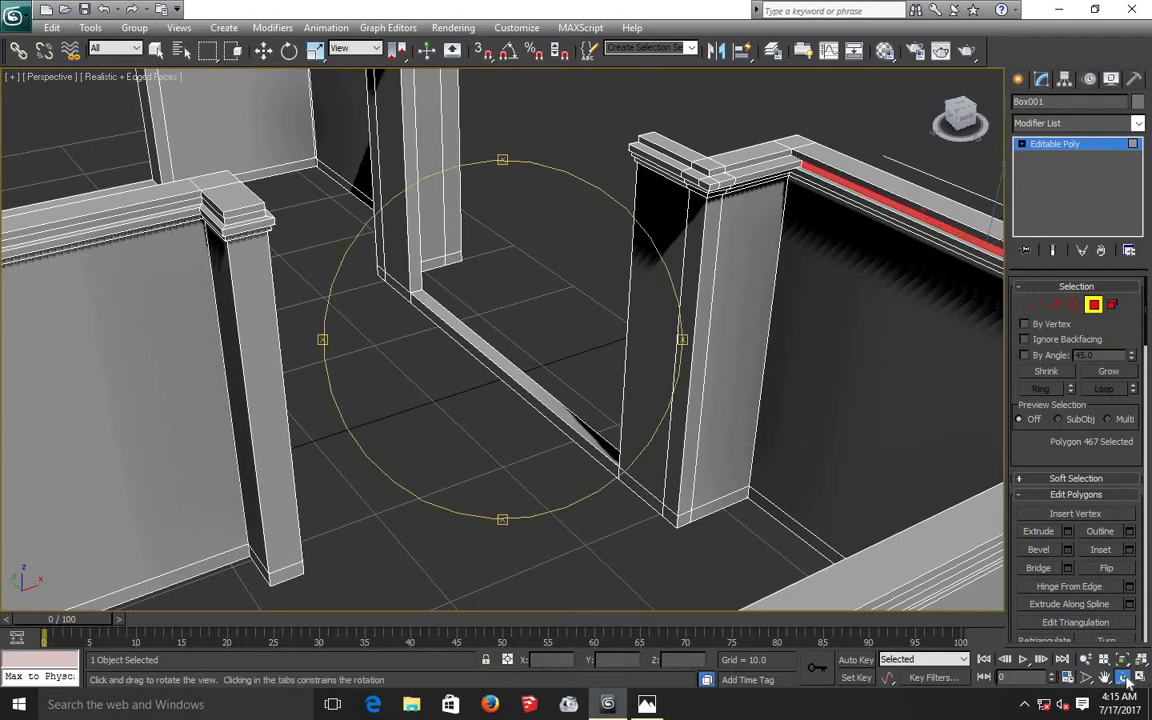
{"action": "left_click_drag", "start_coordinate": [599, 329], "coordinate": [790, 427]}
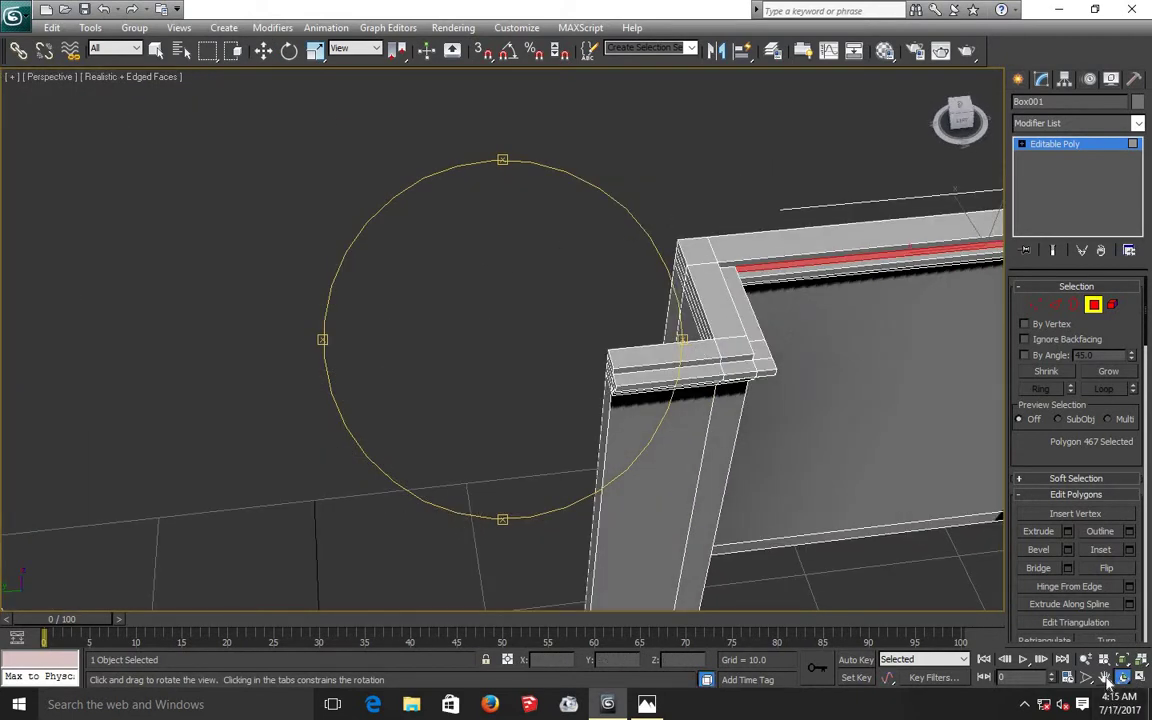
{"action": "key", "text": "ctrl+p"}
{"action": "mouse_move", "coordinate": [741, 355]}
{"action": "left_mouse_down"}
{"action": "mouse_move", "coordinate": [476, 368]}
{"action": "mouse_move", "coordinate": [506, 386]}
{"action": "left_mouse_up"}
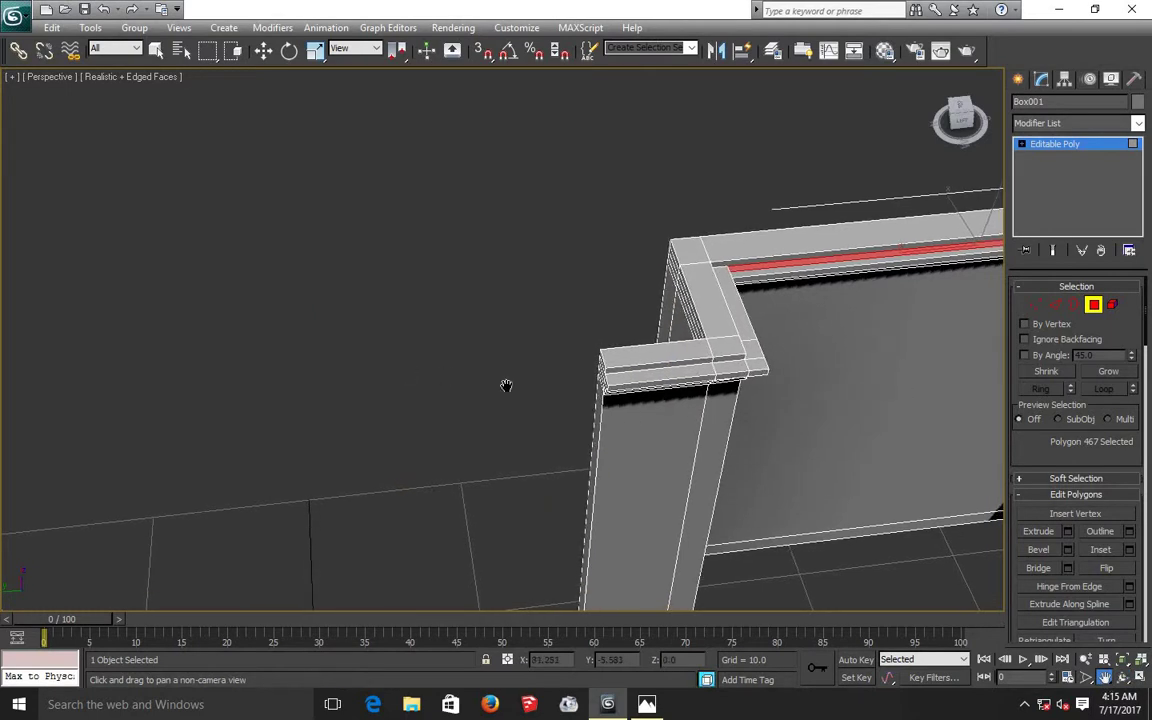
{"action": "scroll", "coordinate": [631, 420], "scroll_direction": "down", "scroll_amount": 2}
{"action": "scroll", "coordinate": [620, 395], "scroll_direction": "down", "scroll_amount": 1}
{"action": "scroll", "coordinate": [621, 396], "scroll_direction": "down", "scroll_amount": 3}
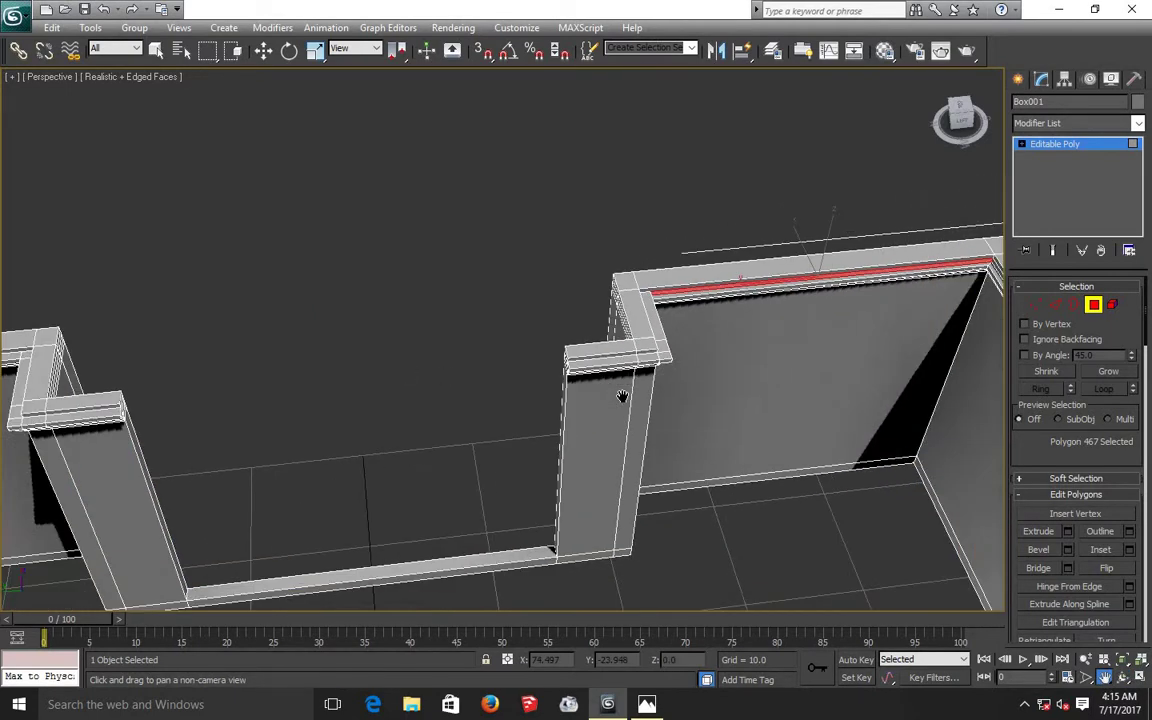
{"action": "scroll", "coordinate": [622, 398], "scroll_direction": "down", "scroll_amount": 3}
{"action": "left_click_drag", "start_coordinate": [731, 399], "coordinate": [725, 391]}
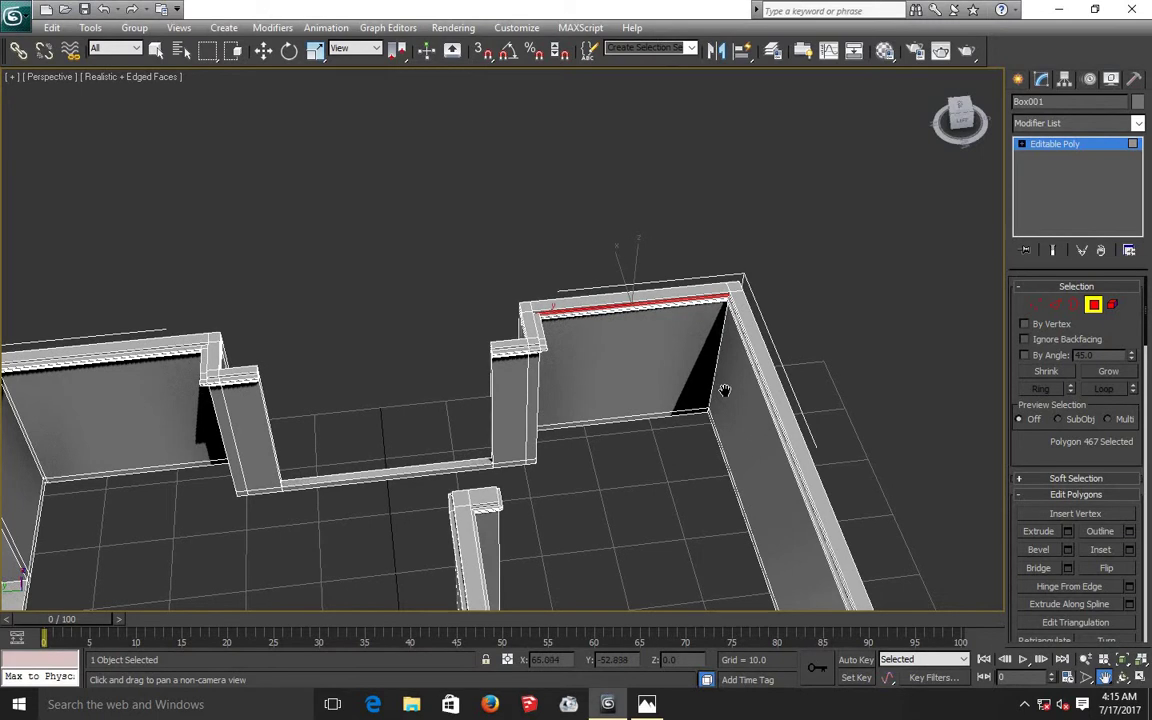
{"action": "scroll", "coordinate": [725, 391], "scroll_direction": "up", "scroll_amount": 3}
{"action": "left_click_drag", "start_coordinate": [625, 319], "coordinate": [560, 288]}
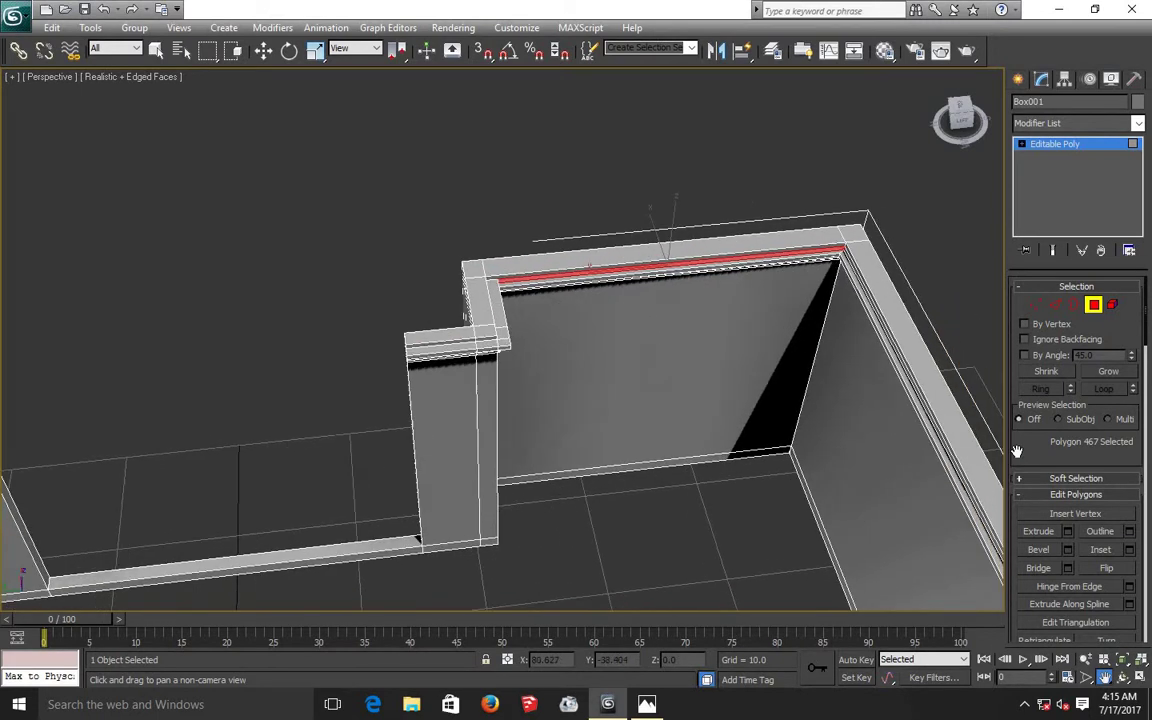
{"action": "left_click", "coordinate": [1067, 533]}
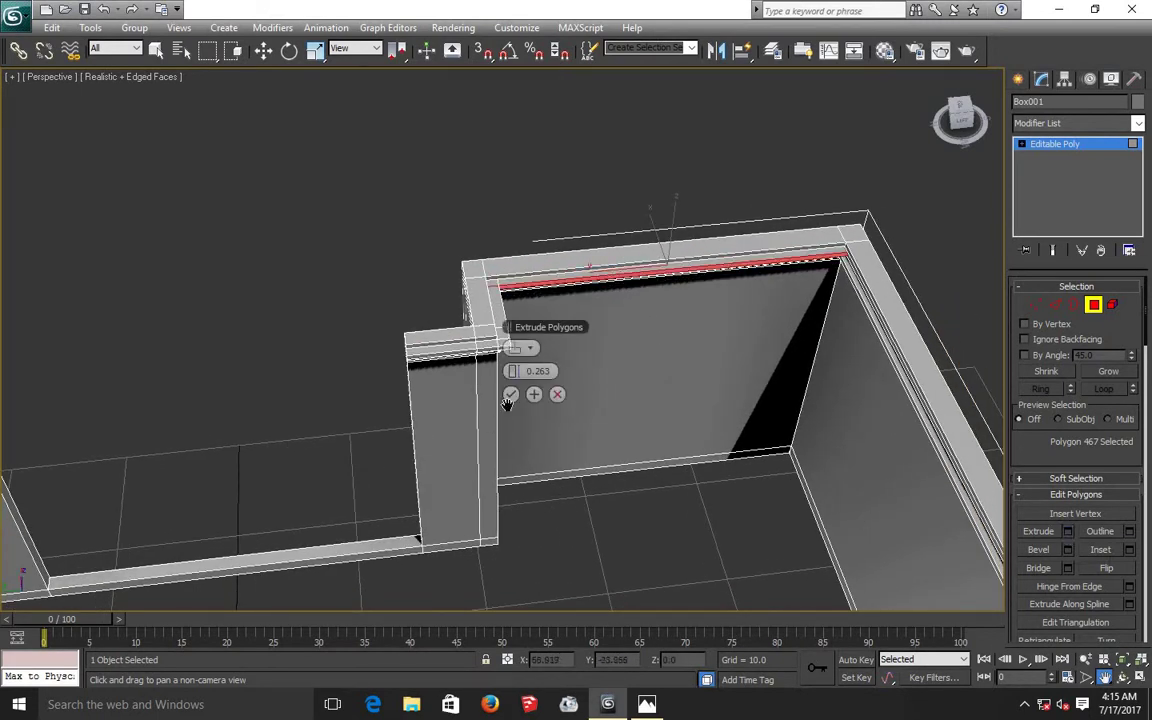
{"action": "left_click", "coordinate": [511, 396]}
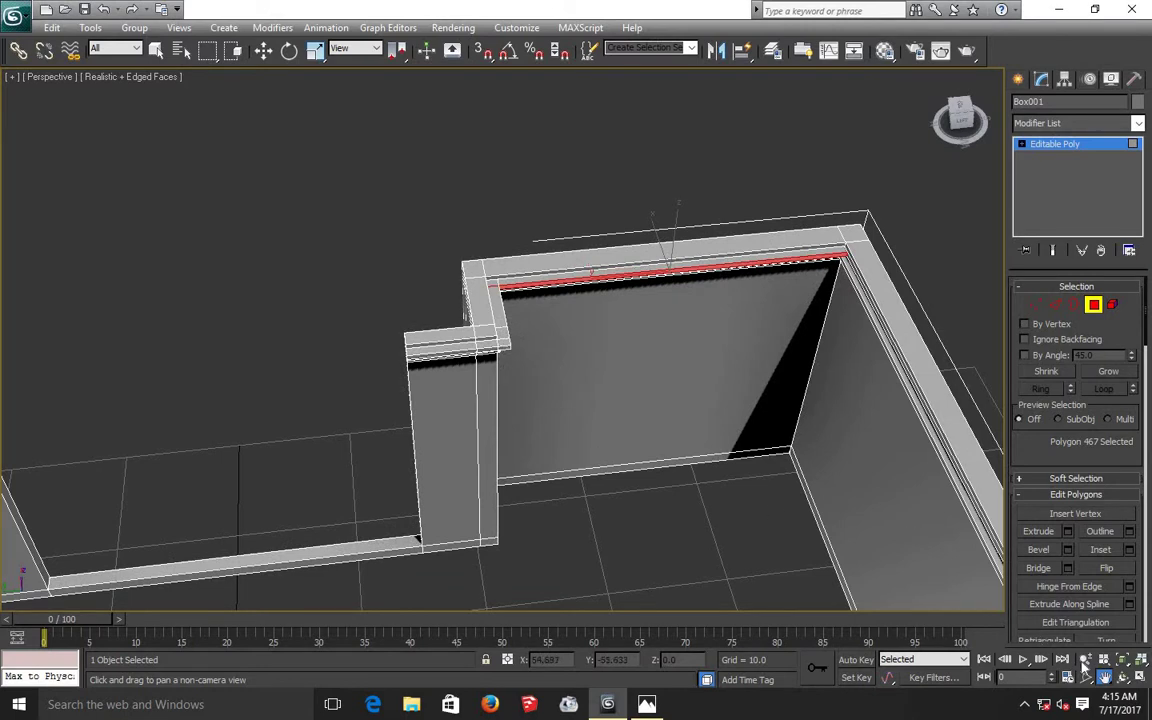
- Orbit and pan the view to look along the corner trim
{"action": "left_click", "coordinate": [1122, 679]}
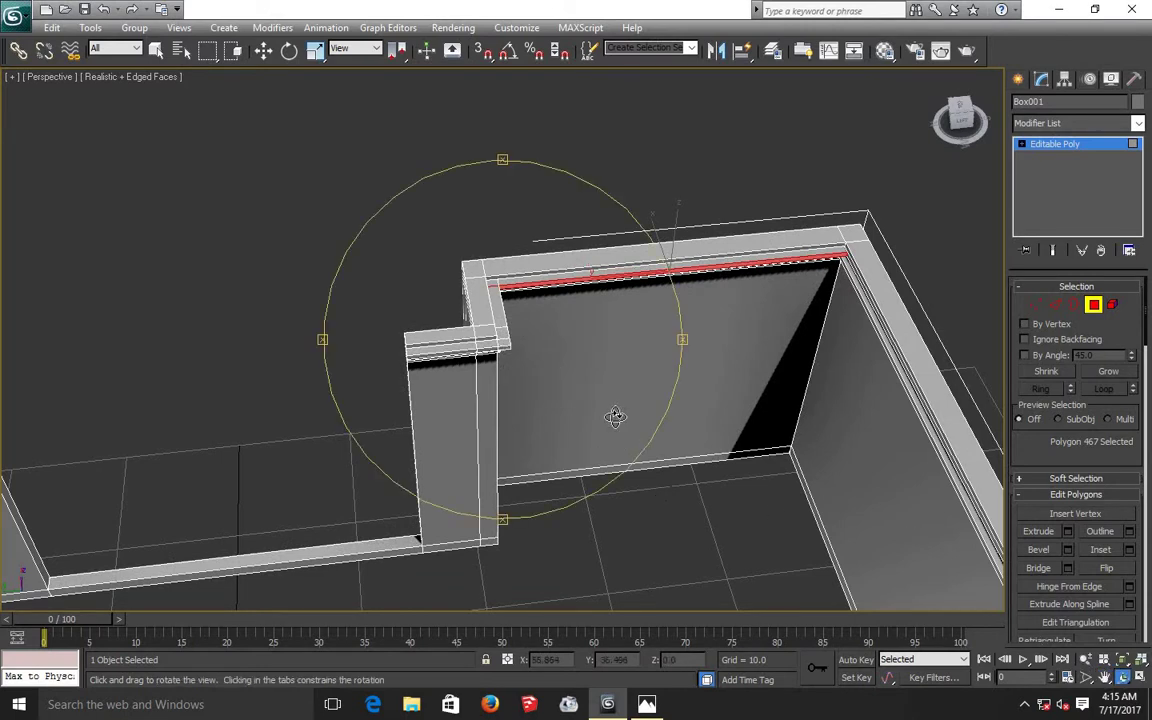
{"action": "left_click_drag", "start_coordinate": [585, 357], "coordinate": [712, 390]}
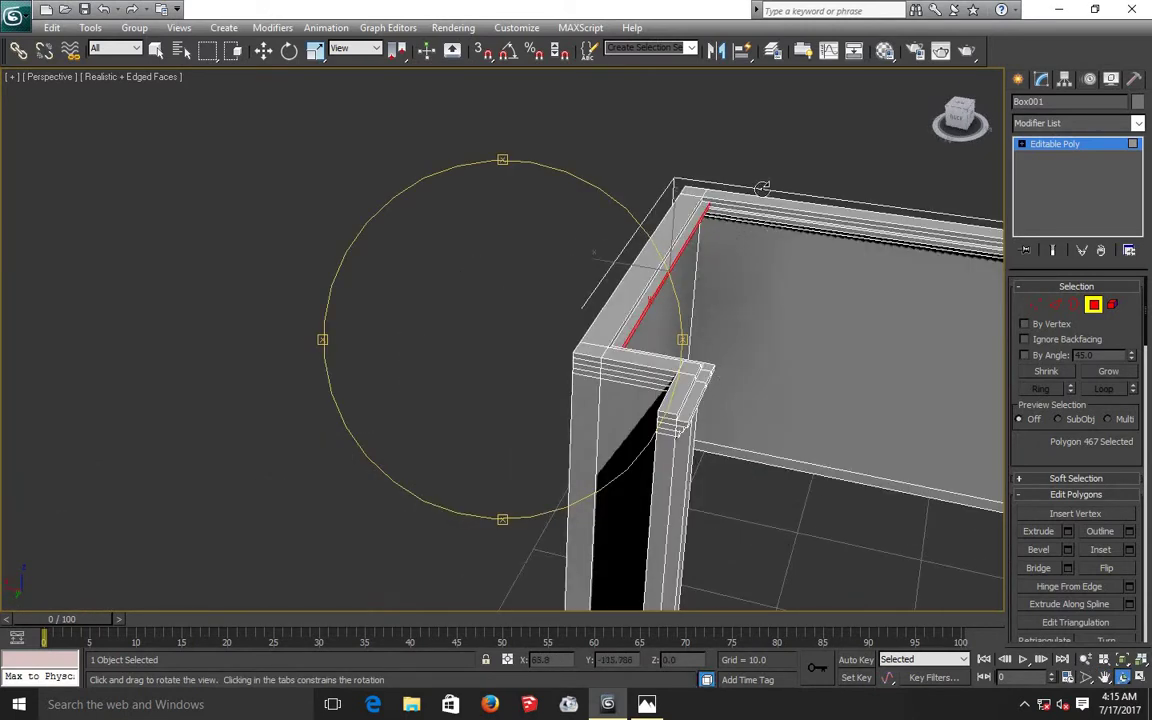
{"action": "left_click_drag", "start_coordinate": [762, 187], "coordinate": [916, 430]}
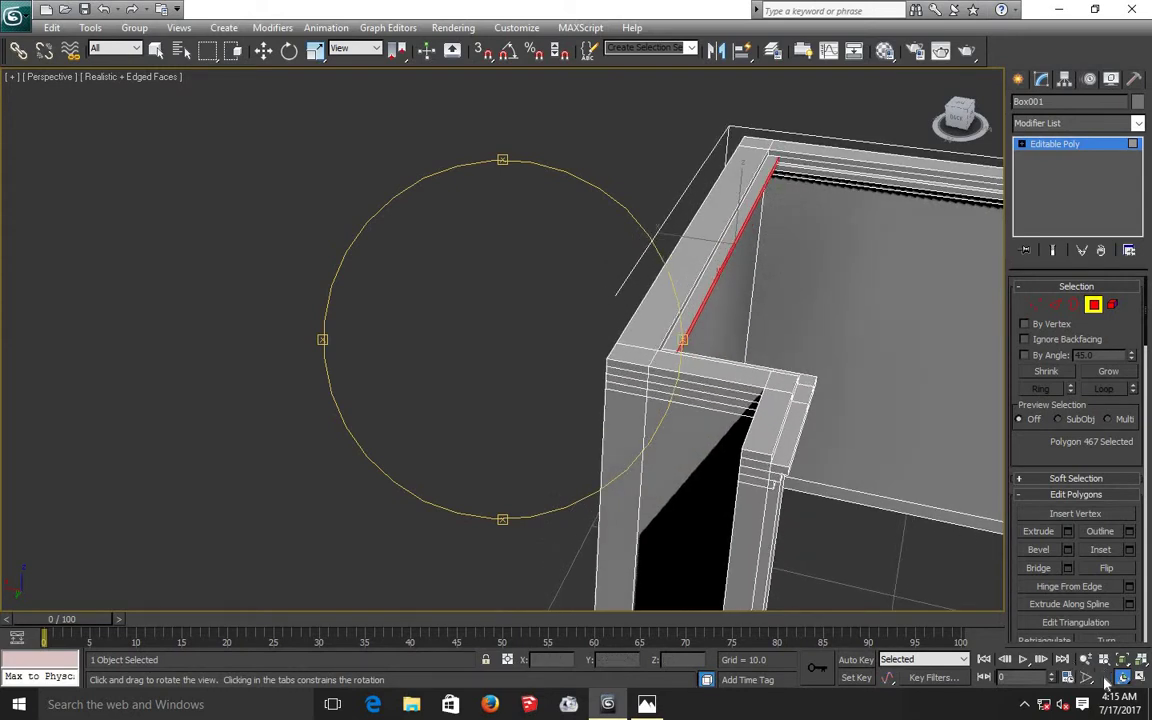
{"action": "left_click", "coordinate": [1105, 678]}
{"action": "mouse_move", "coordinate": [735, 329]}
{"action": "left_mouse_down"}
{"action": "mouse_move", "coordinate": [185, 355]}
{"action": "mouse_move", "coordinate": [638, 325]}
{"action": "left_mouse_up"}
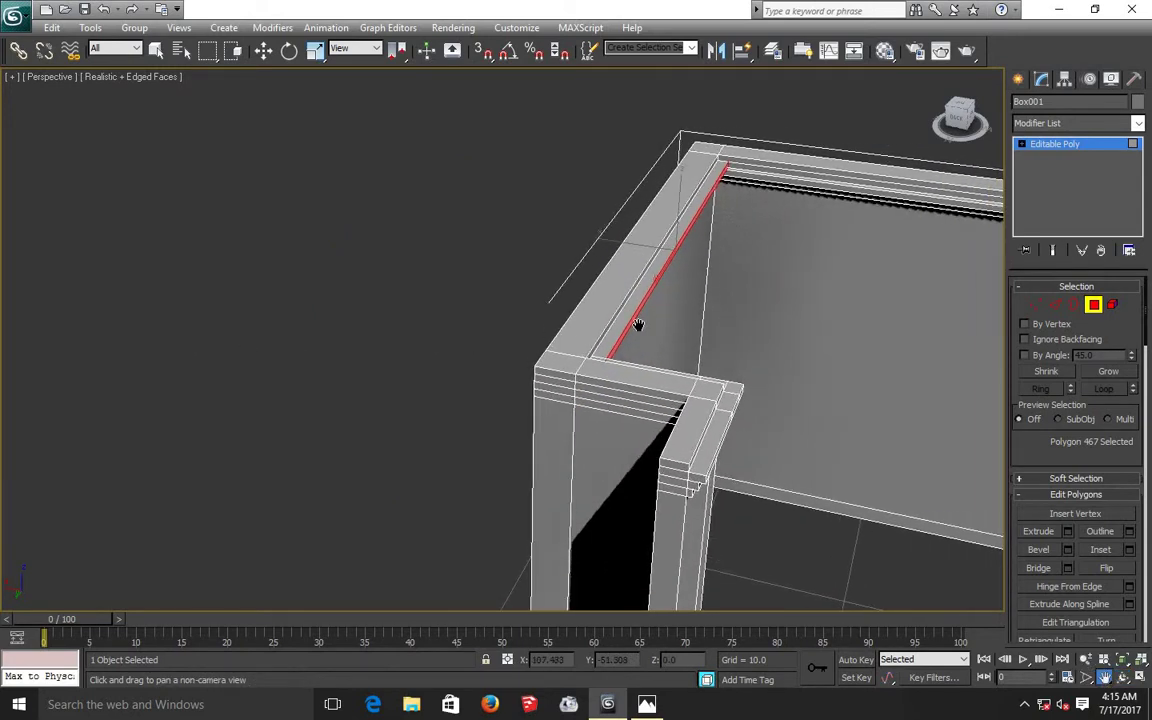
{"action": "left_click_drag", "start_coordinate": [553, 316], "coordinate": [527, 318]}
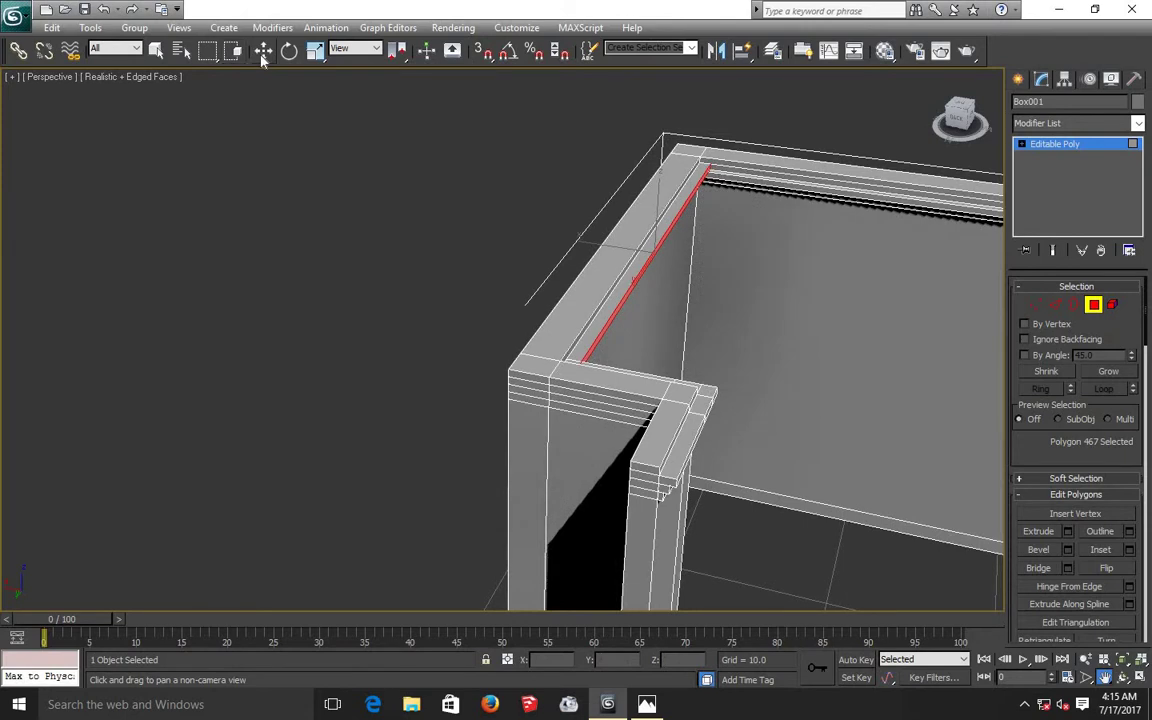
- Extrude the back wall's top strip, polygon 468, by another 0.263
{"action": "left_click", "coordinate": [263, 56]}
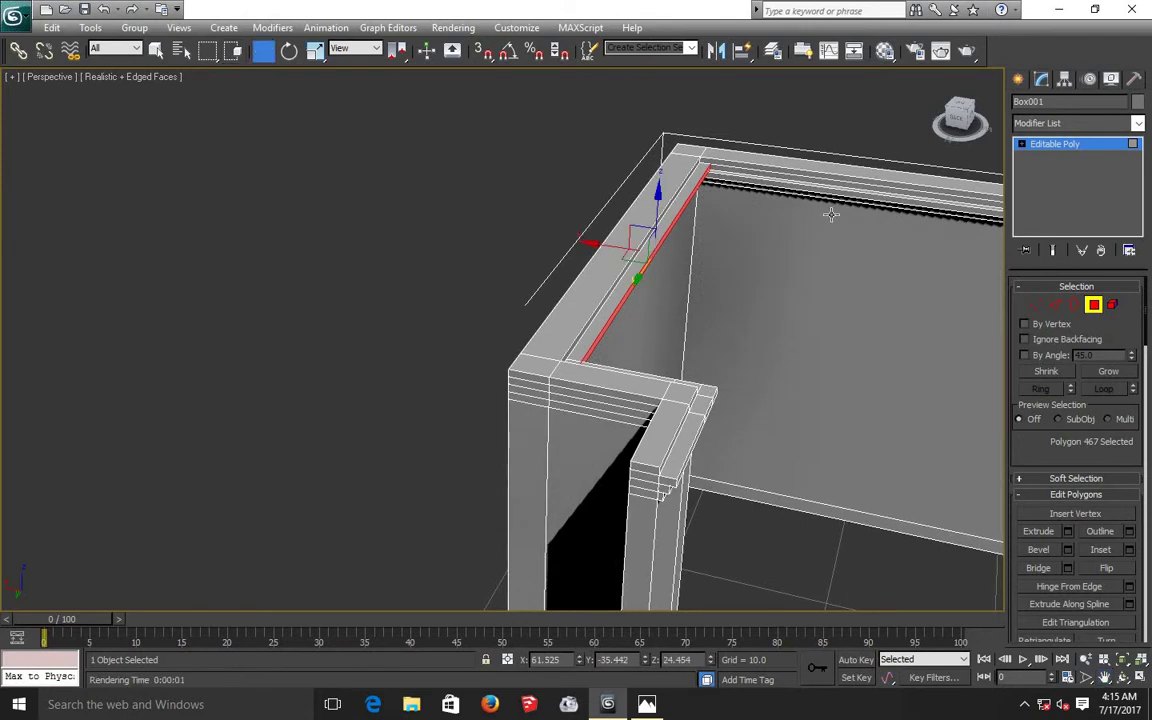
{"action": "left_click", "coordinate": [766, 175]}
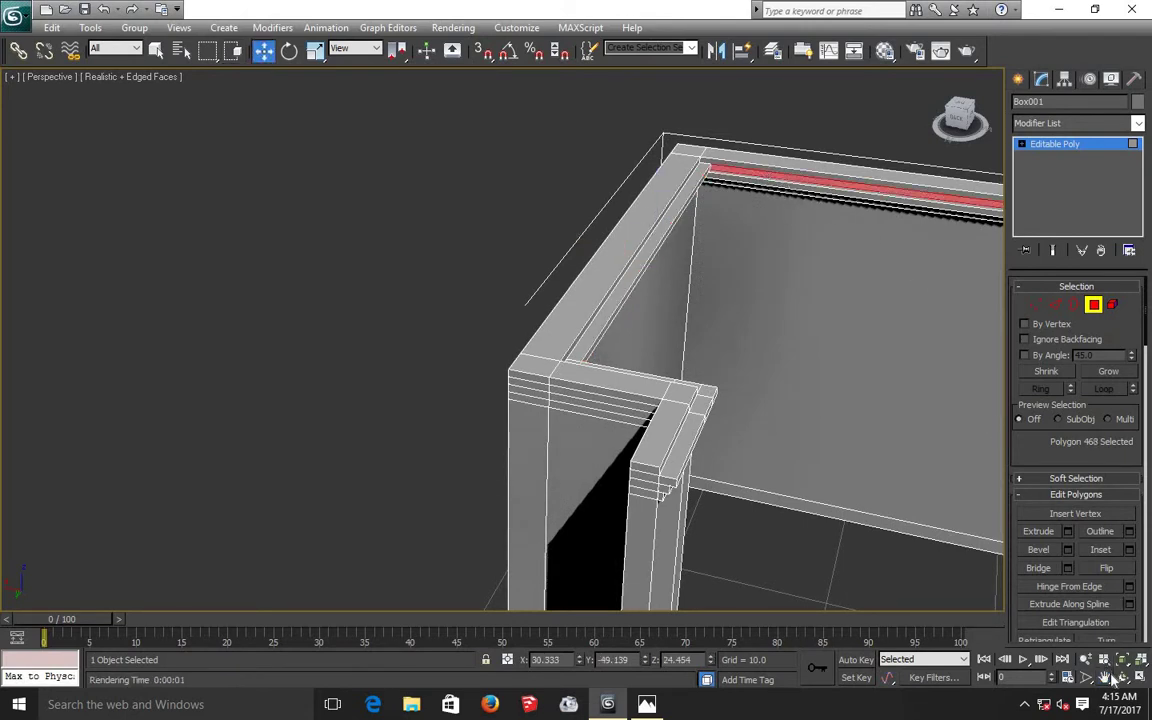
{"action": "left_click", "coordinate": [1106, 677]}
{"action": "left_click_drag", "start_coordinate": [535, 278], "coordinate": [337, 257]}
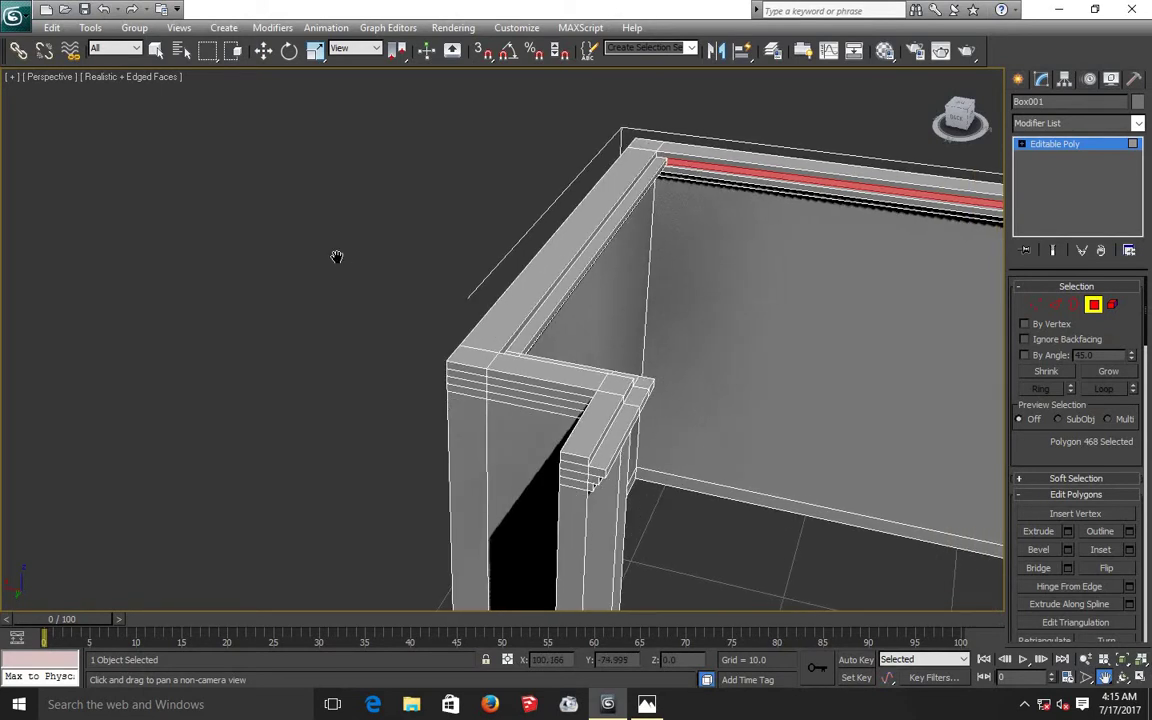
{"action": "scroll", "coordinate": [337, 257], "scroll_direction": "down", "scroll_amount": 1}
{"action": "scroll", "coordinate": [337, 257], "scroll_direction": "down", "scroll_amount": 1}
{"action": "scroll", "coordinate": [337, 257], "scroll_direction": "down", "scroll_amount": 1}
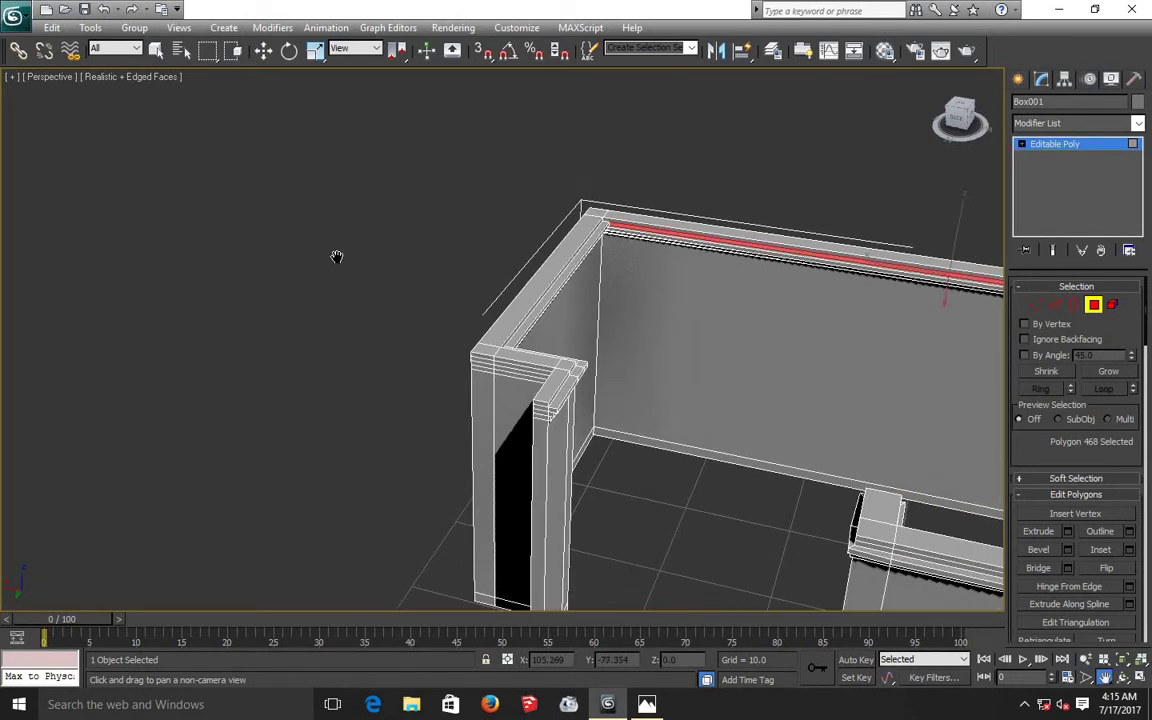
{"action": "scroll", "coordinate": [337, 257], "scroll_direction": "down", "scroll_amount": 2}
{"action": "left_click_drag", "start_coordinate": [813, 377], "coordinate": [424, 278]}
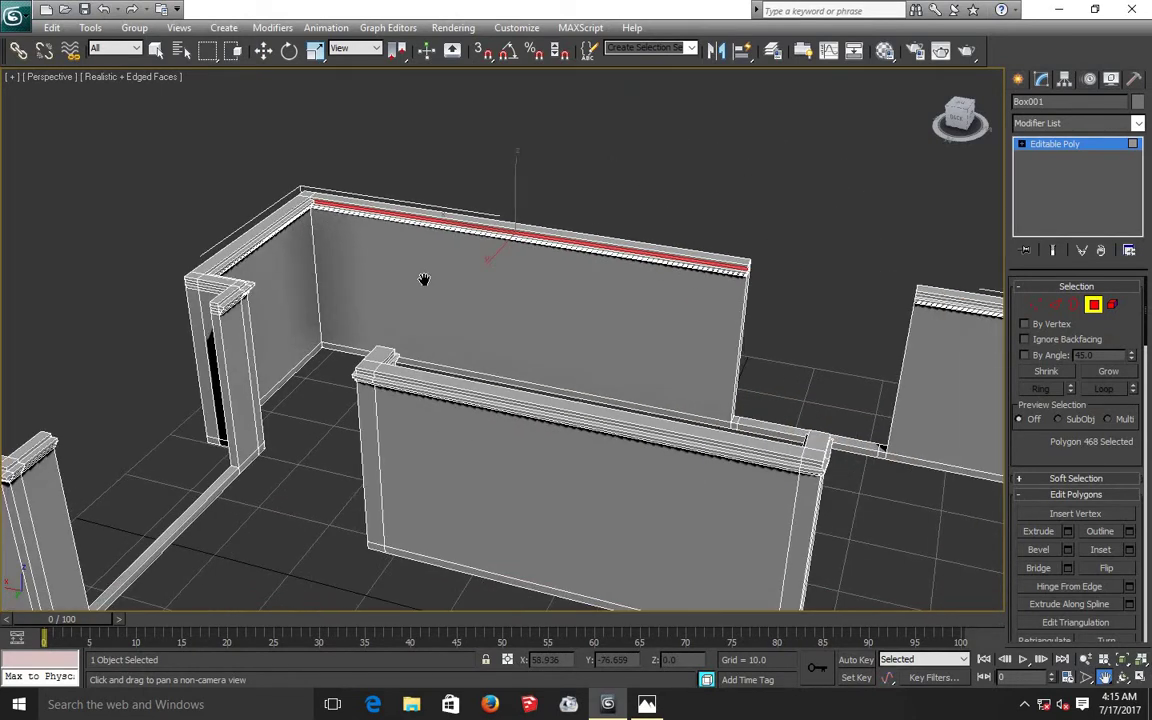
{"action": "left_click", "coordinate": [1067, 531]}
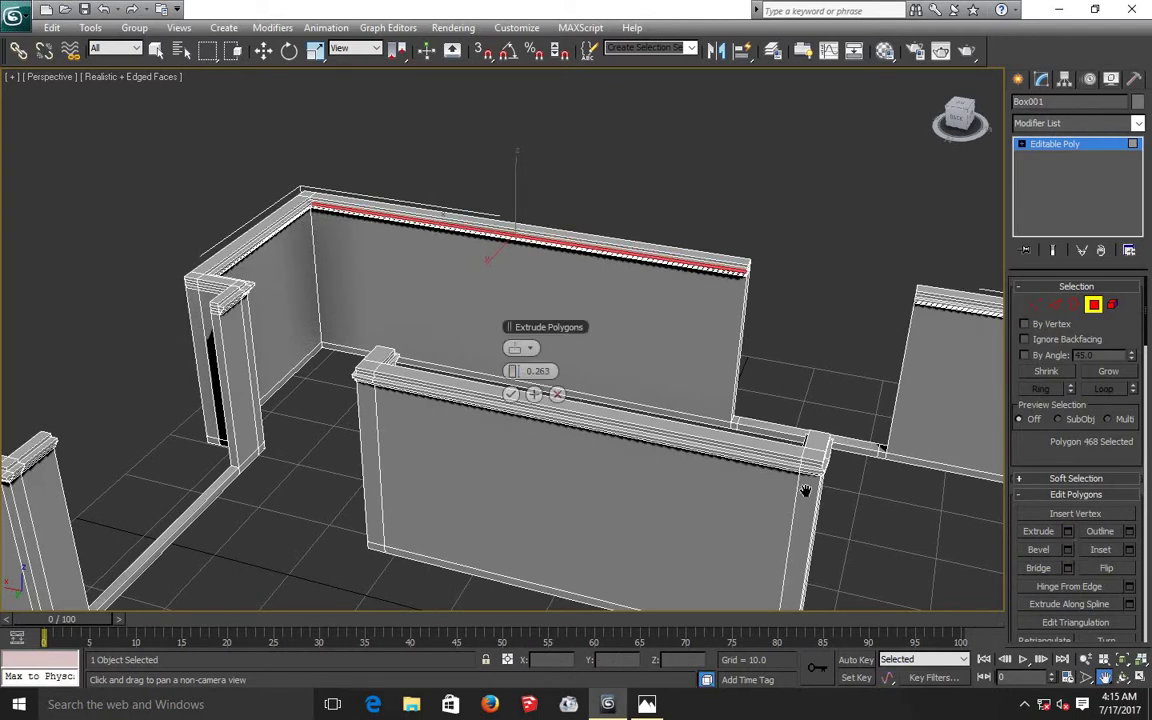
{"action": "left_click", "coordinate": [512, 393]}
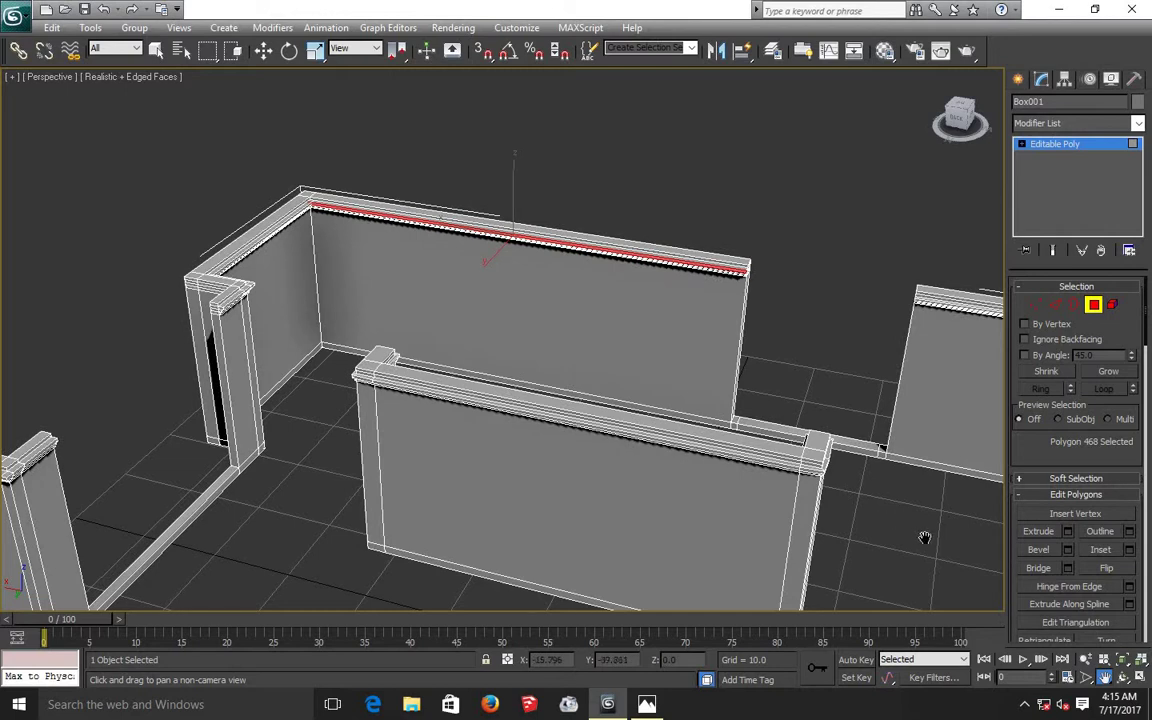
- Pan and zoom the view over to the right wall's cornice
{"action": "middle_click_drag", "start_coordinate": [940, 512], "coordinate": [606, 255]}
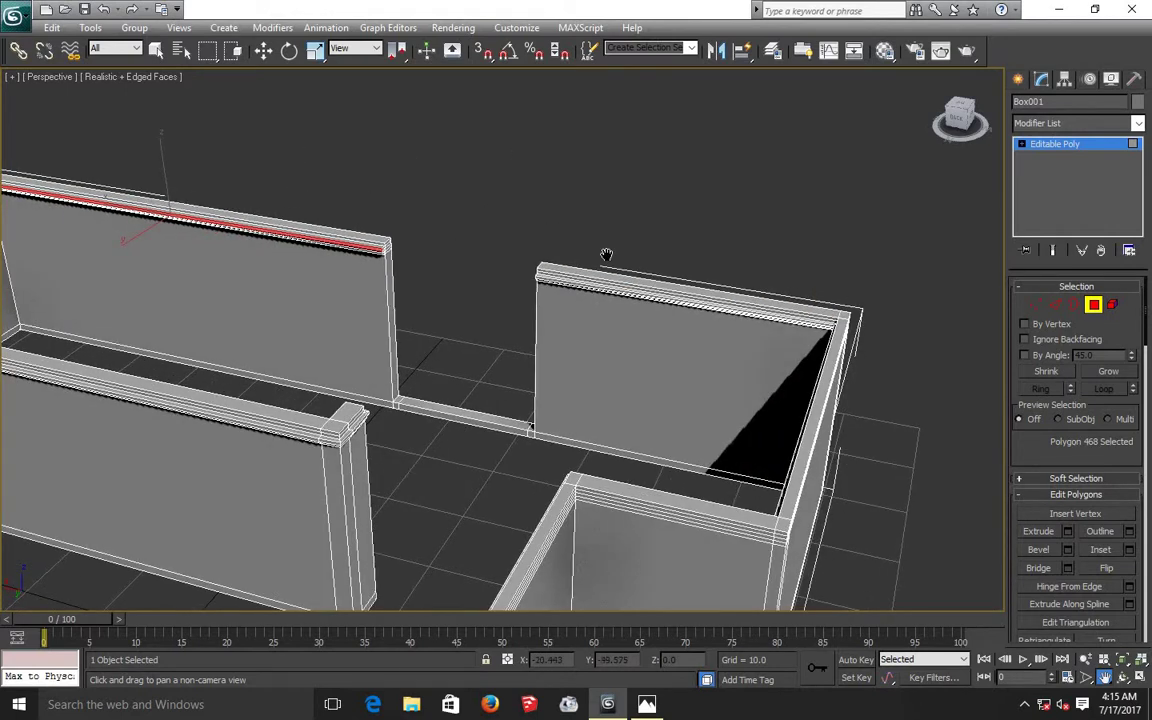
{"action": "scroll", "coordinate": [606, 255], "scroll_direction": "up", "scroll_amount": 3}
{"action": "scroll", "coordinate": [614, 253], "scroll_direction": "up", "scroll_amount": 2}
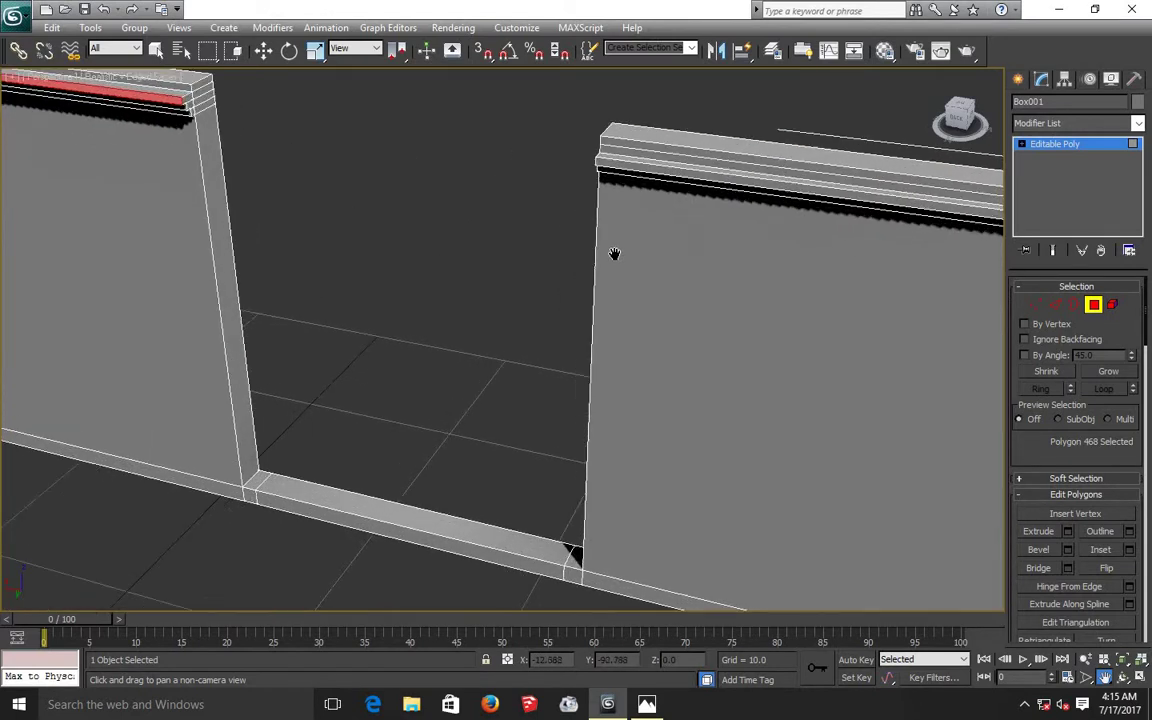
{"action": "scroll", "coordinate": [614, 253], "scroll_direction": "up", "scroll_amount": 1}
{"action": "mouse_move", "coordinate": [601, 355]}
{"action": "middle_mouse_down"}
{"action": "mouse_move", "coordinate": [358, 525]}
{"action": "mouse_move", "coordinate": [674, 316]}
{"action": "middle_mouse_up"}
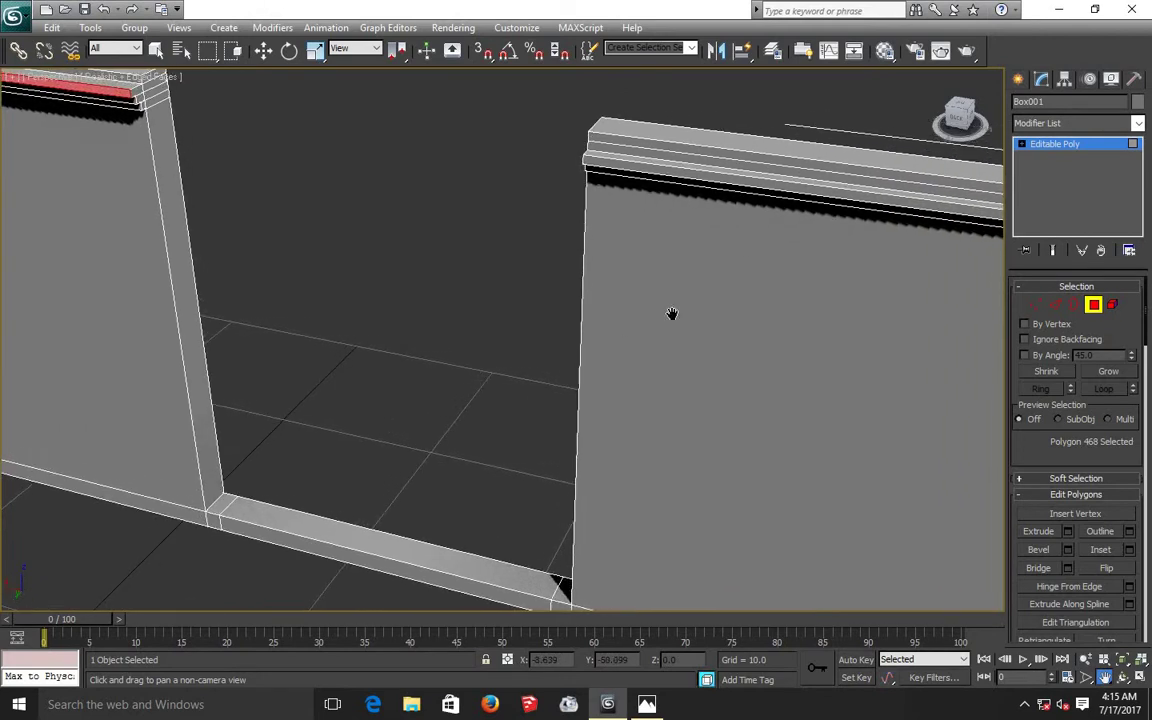
{"action": "mouse_move", "coordinate": [620, 422]}
{"action": "middle_mouse_down"}
{"action": "mouse_move", "coordinate": [474, 490]}
{"action": "mouse_move", "coordinate": [337, 245]}
{"action": "middle_mouse_up"}
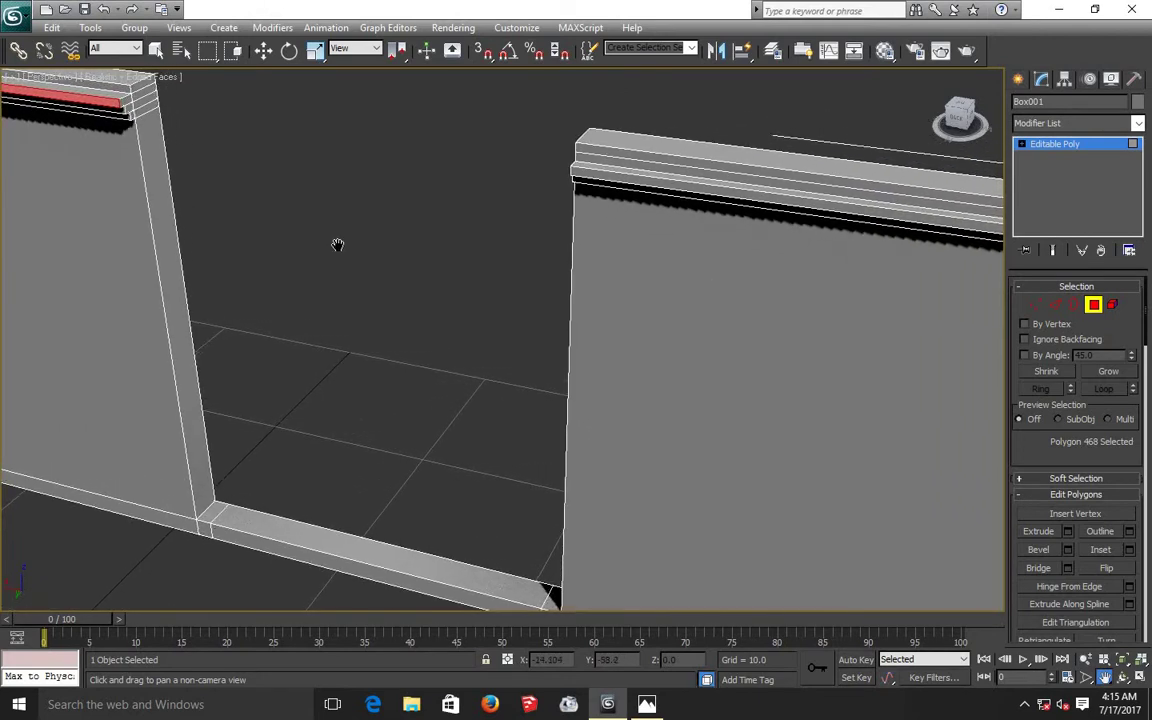
{"action": "left_click", "coordinate": [264, 52]}
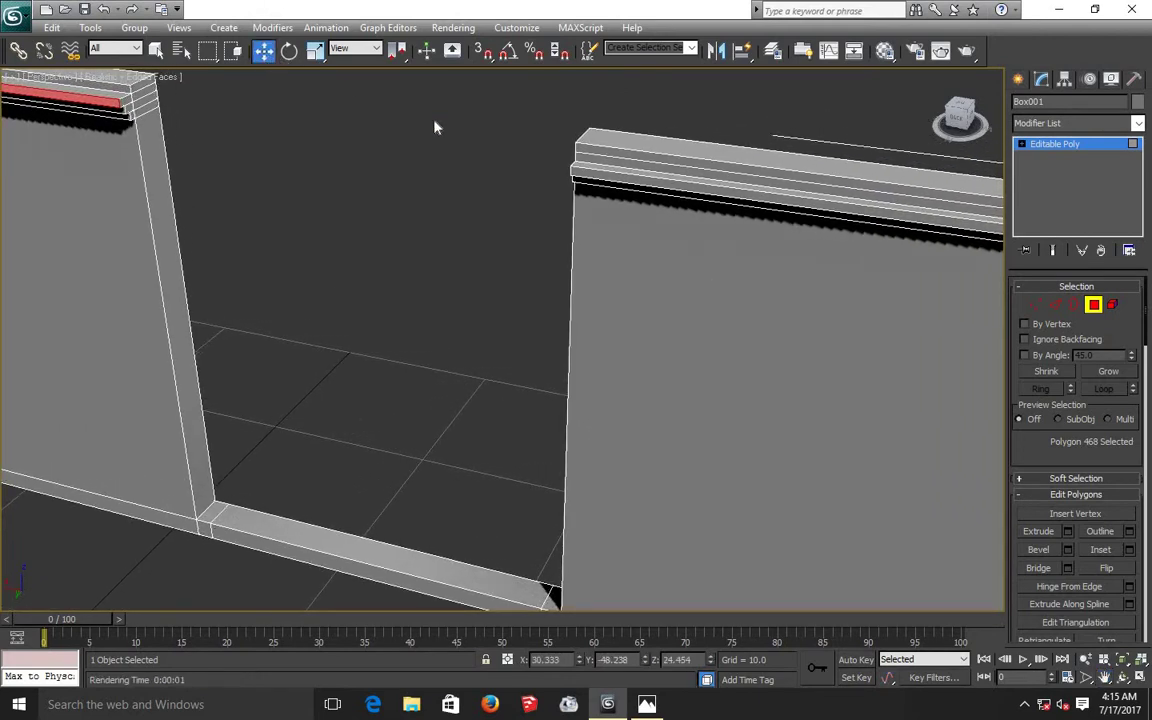
- Extrude the right wall's front cornice strip, polygon 450, by 0.263
{"action": "left_click", "coordinate": [591, 155]}
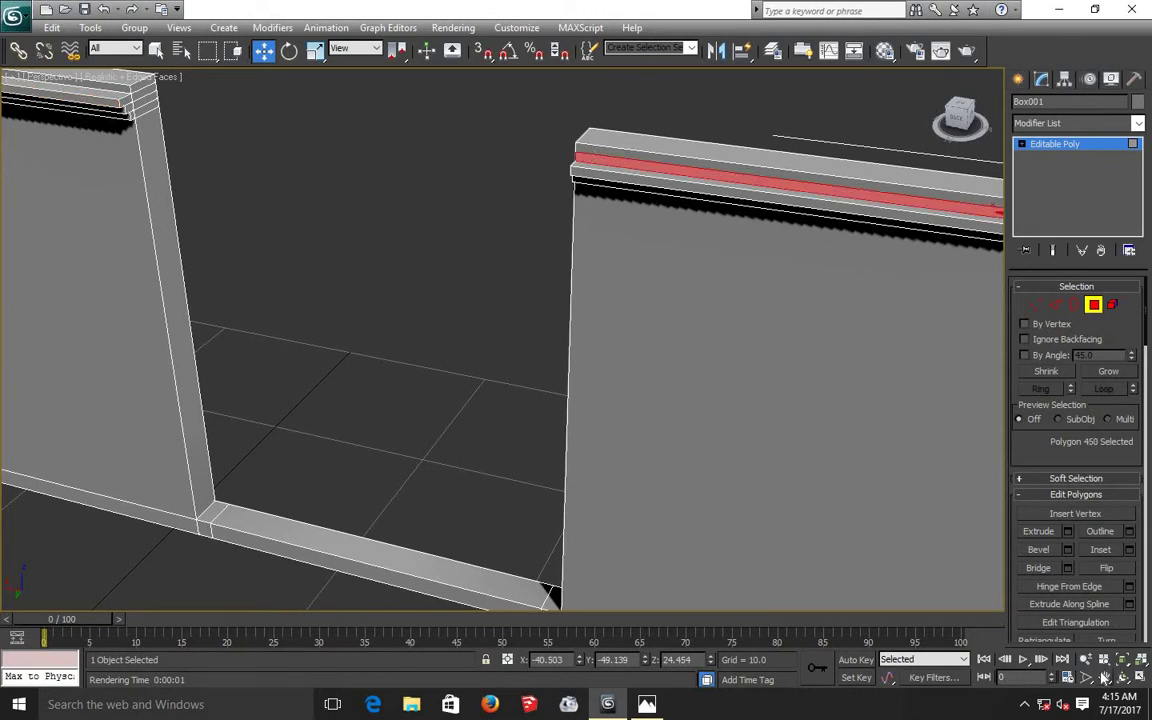
{"action": "left_click", "coordinate": [1103, 678]}
{"action": "left_click_drag", "start_coordinate": [640, 365], "coordinate": [541, 373]}
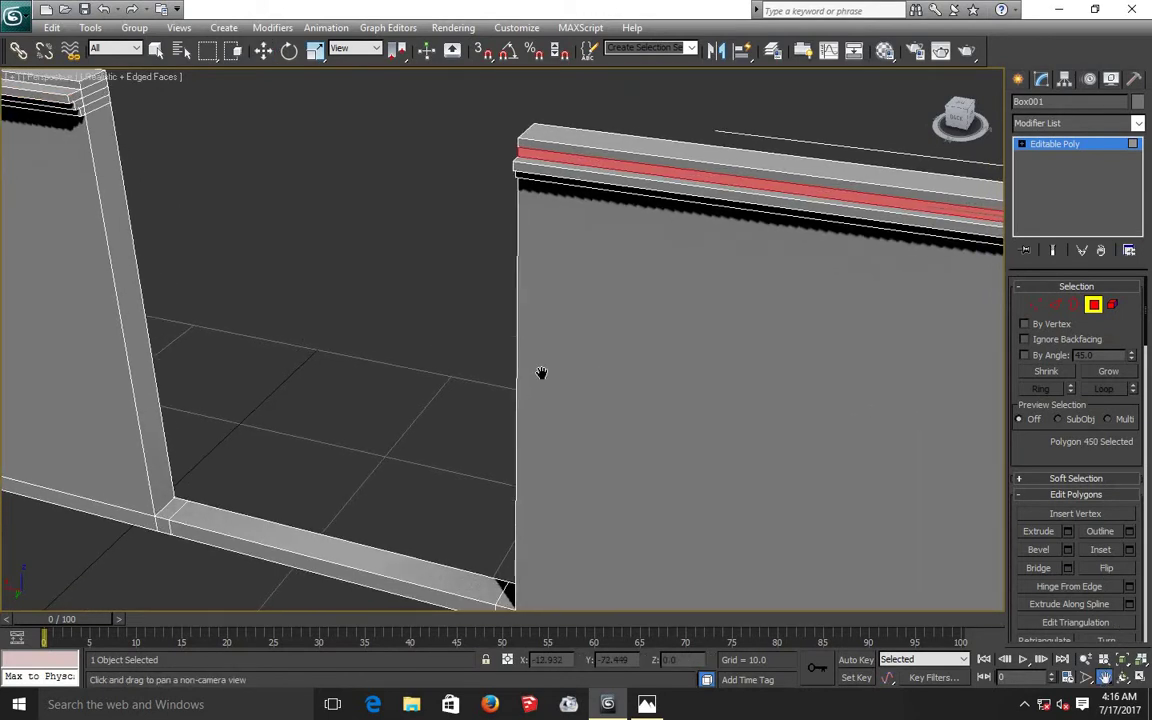
{"action": "left_click_drag", "start_coordinate": [643, 337], "coordinate": [796, 387]}
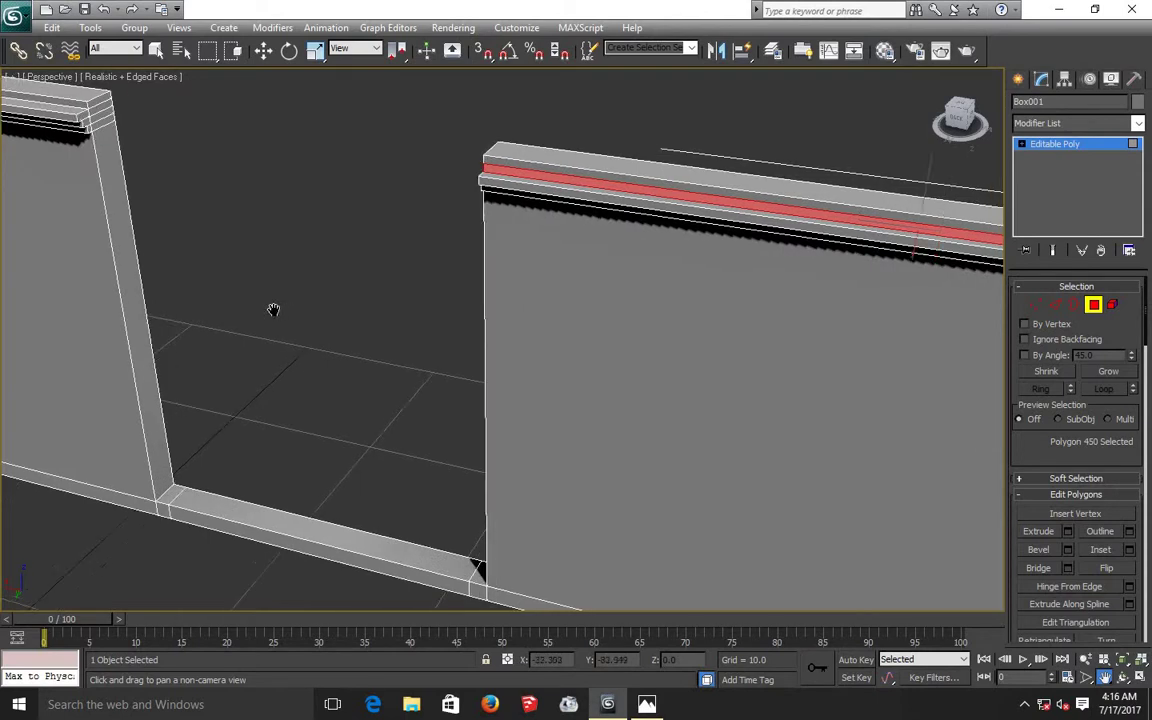
{"action": "left_click_drag", "start_coordinate": [393, 339], "coordinate": [833, 363]}
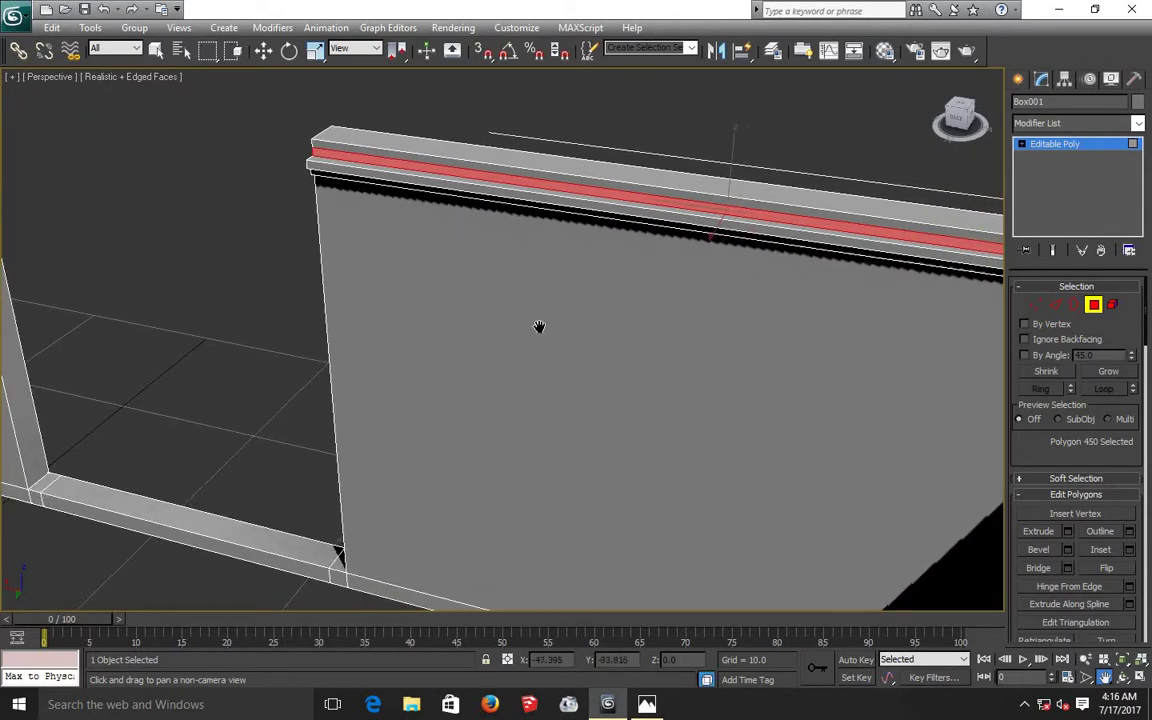
{"action": "mouse_move", "coordinate": [540, 327]}
{"action": "left_mouse_down"}
{"action": "mouse_move", "coordinate": [899, 368]}
{"action": "mouse_move", "coordinate": [843, 352]}
{"action": "mouse_move", "coordinate": [368, 329]}
{"action": "mouse_move", "coordinate": [663, 370]}
{"action": "mouse_move", "coordinate": [985, 484]}
{"action": "left_mouse_up"}
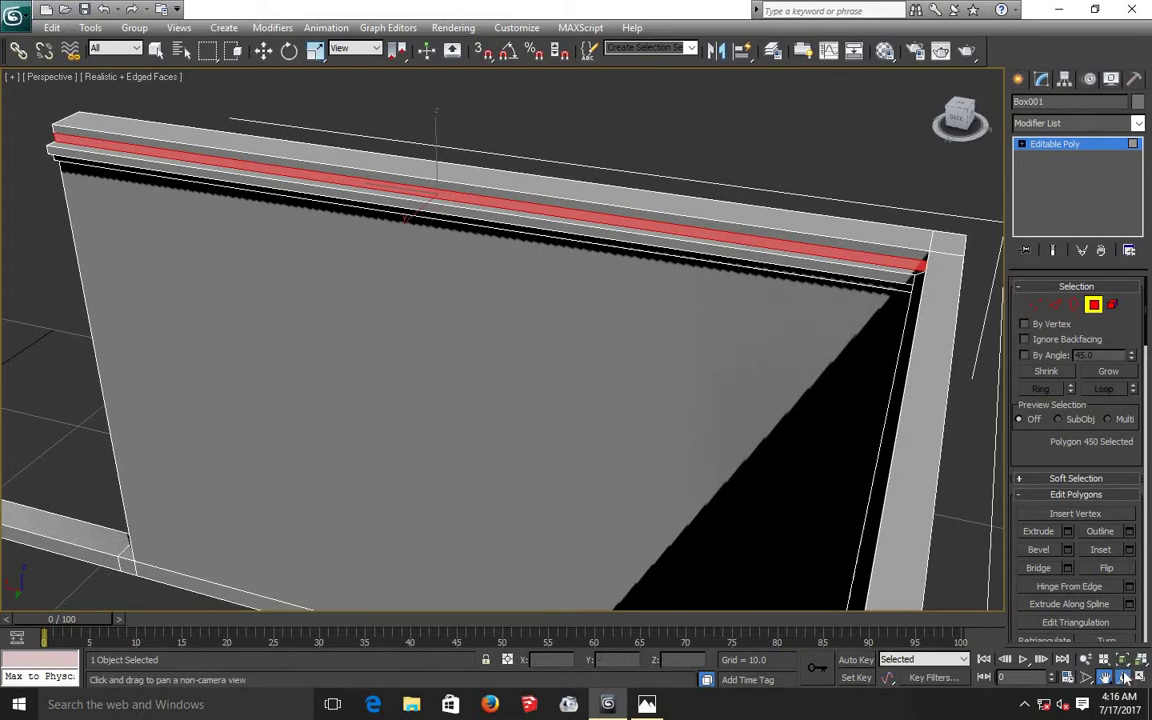
{"action": "key", "text": "ctrl+r"}
{"action": "left_click_drag", "start_coordinate": [620, 429], "coordinate": [640, 427]}
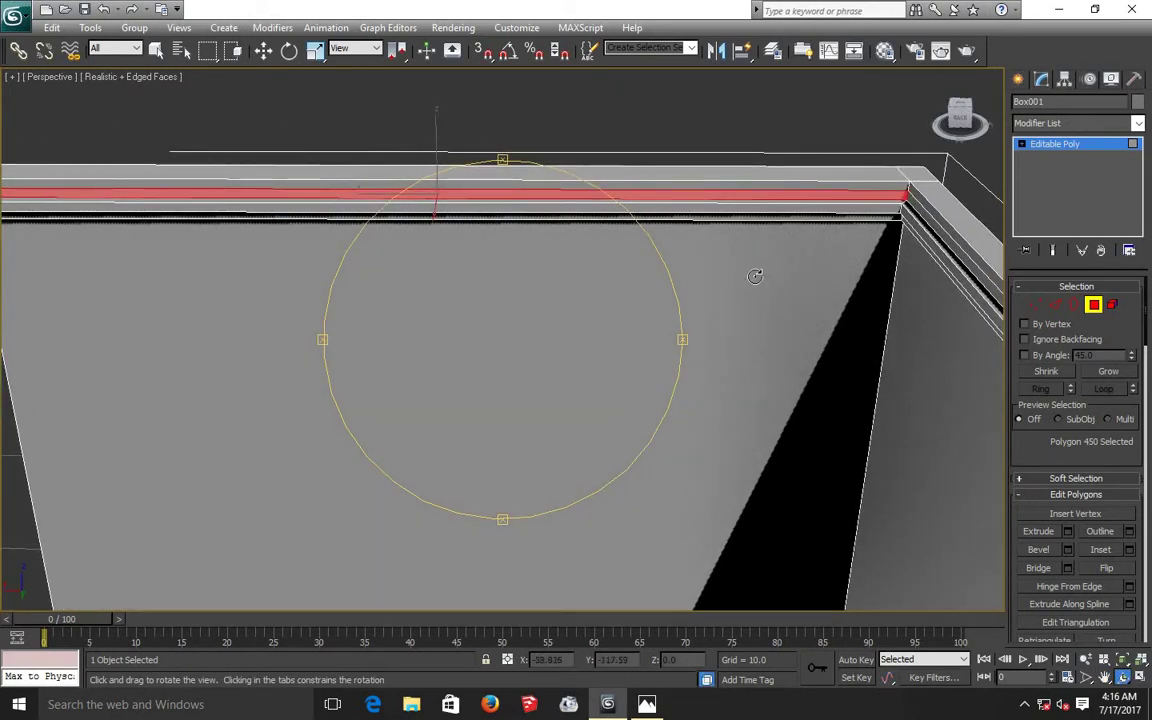
{"action": "left_click", "coordinate": [1068, 532]}
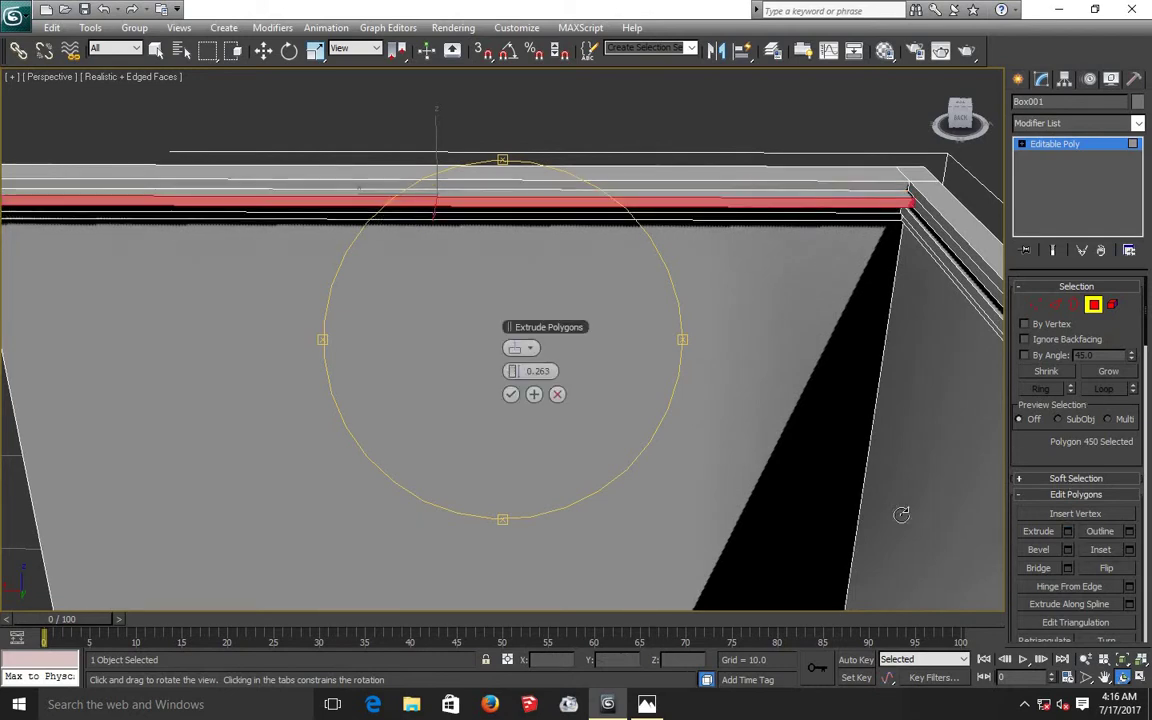
{"action": "left_click", "coordinate": [510, 395]}
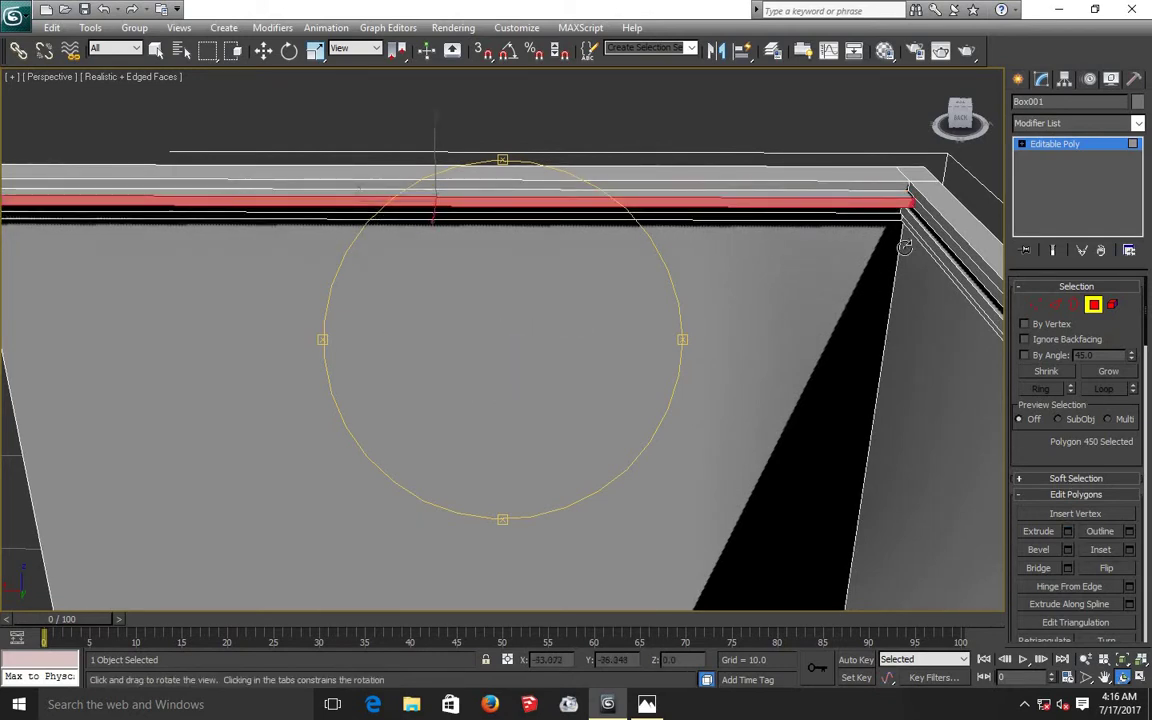
{"action": "left_click", "coordinate": [266, 52]}
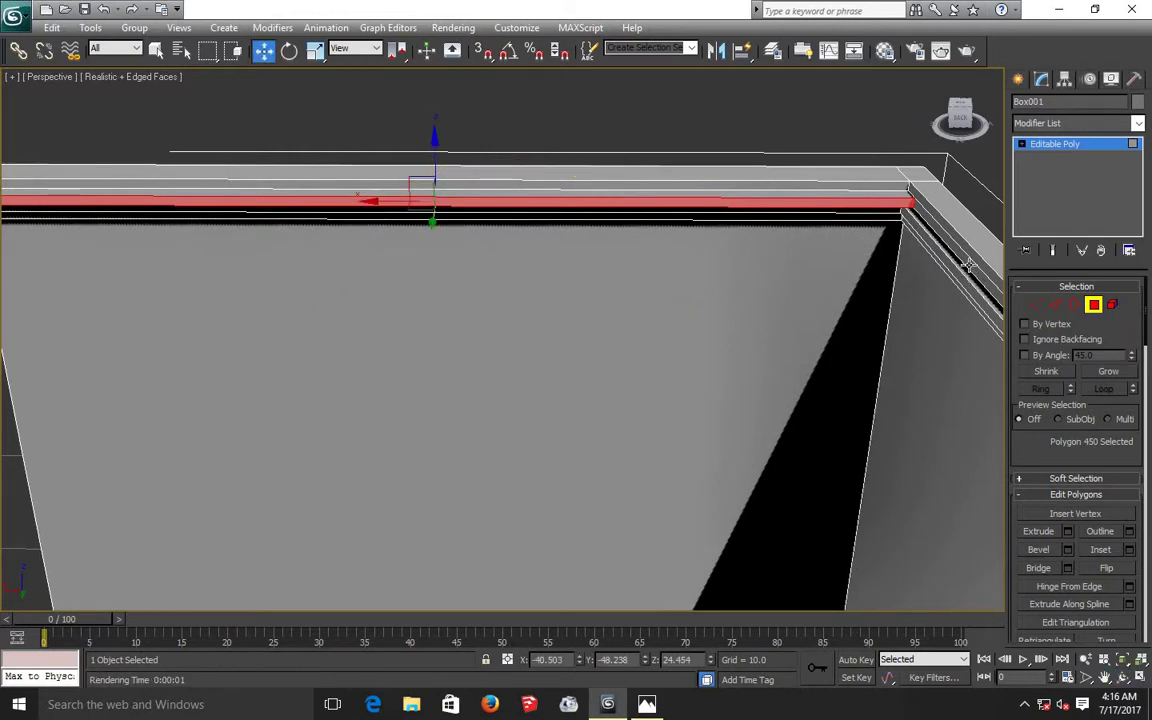
- Extrude the side wall's cornice strip, polygon 451, by 0.263
{"action": "left_click", "coordinate": [968, 263]}
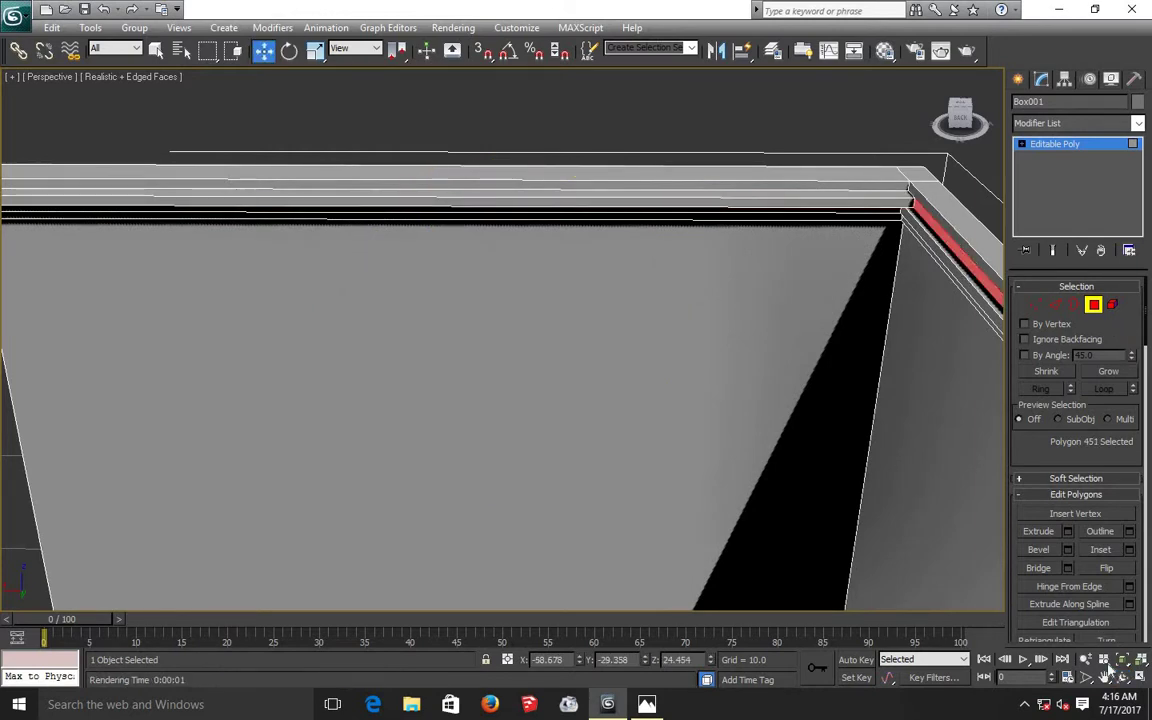
{"action": "left_click", "coordinate": [1122, 678]}
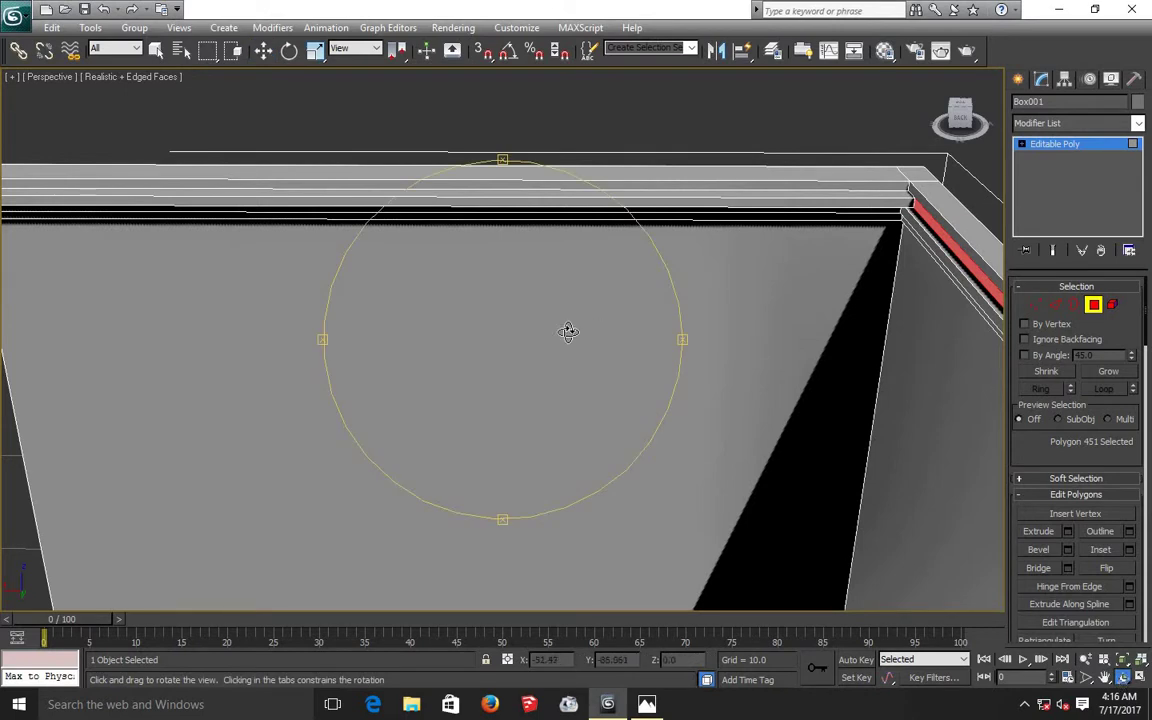
{"action": "mouse_move", "coordinate": [570, 332]}
{"action": "left_mouse_down"}
{"action": "mouse_move", "coordinate": [625, 337]}
{"action": "mouse_move", "coordinate": [664, 314]}
{"action": "mouse_move", "coordinate": [704, 321]}
{"action": "mouse_move", "coordinate": [750, 385]}
{"action": "left_mouse_up"}
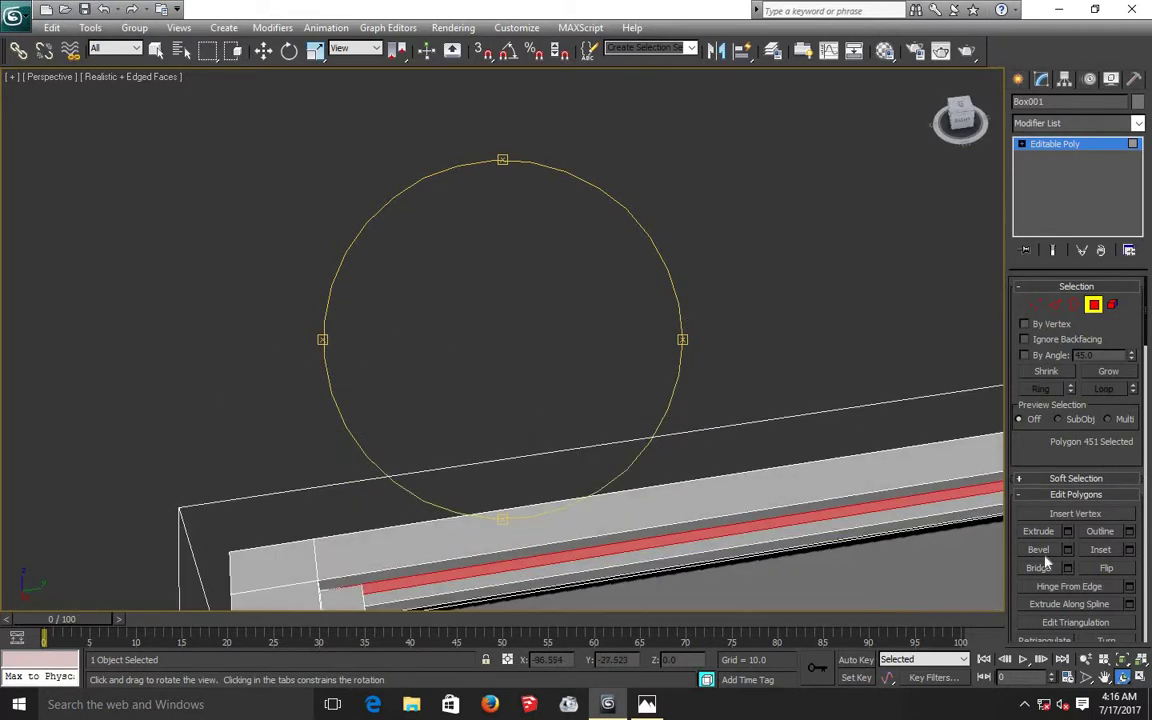
{"action": "left_click", "coordinate": [1104, 677]}
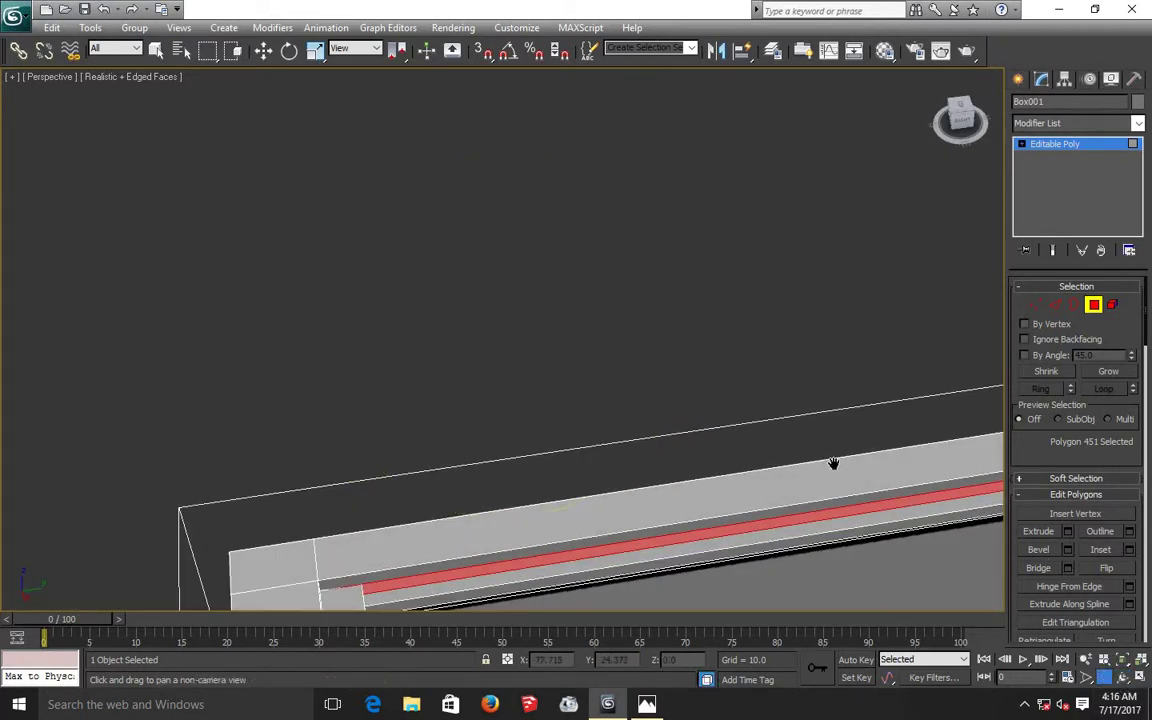
{"action": "left_click_drag", "start_coordinate": [496, 367], "coordinate": [203, 324]}
{"action": "left_click_drag", "start_coordinate": [610, 390], "coordinate": [586, 385]}
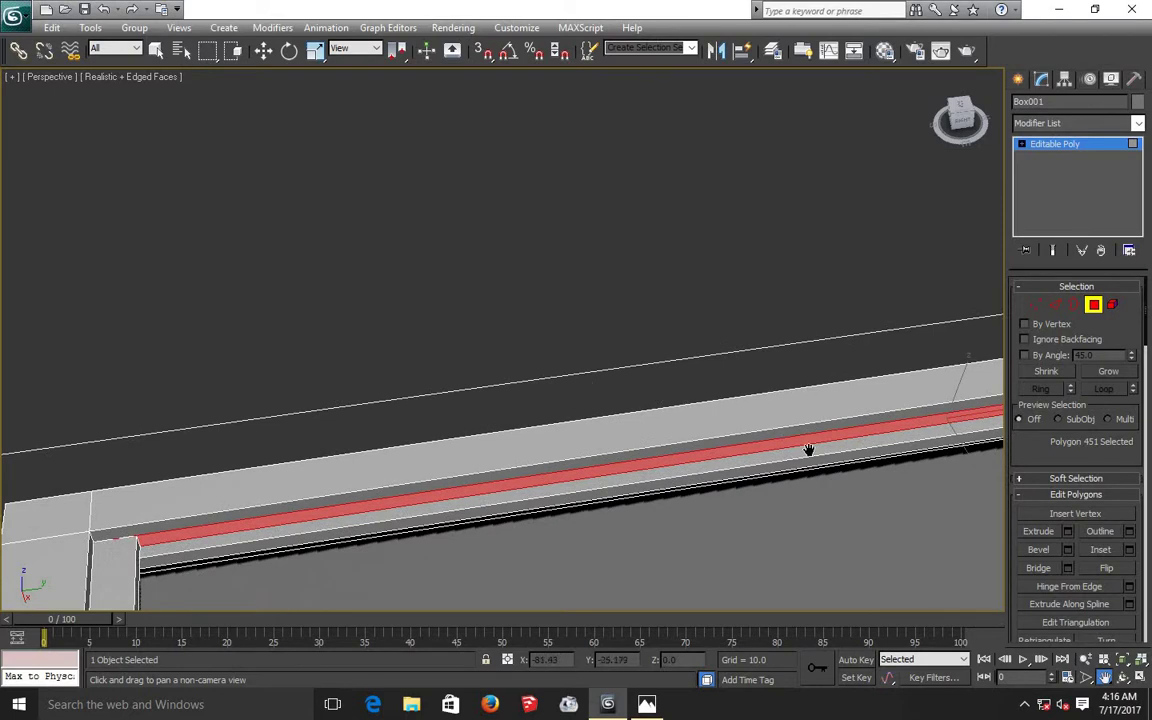
{"action": "mouse_move", "coordinate": [453, 411]}
{"action": "left_mouse_down"}
{"action": "mouse_move", "coordinate": [195, 311]}
{"action": "mouse_move", "coordinate": [887, 375]}
{"action": "left_mouse_up"}
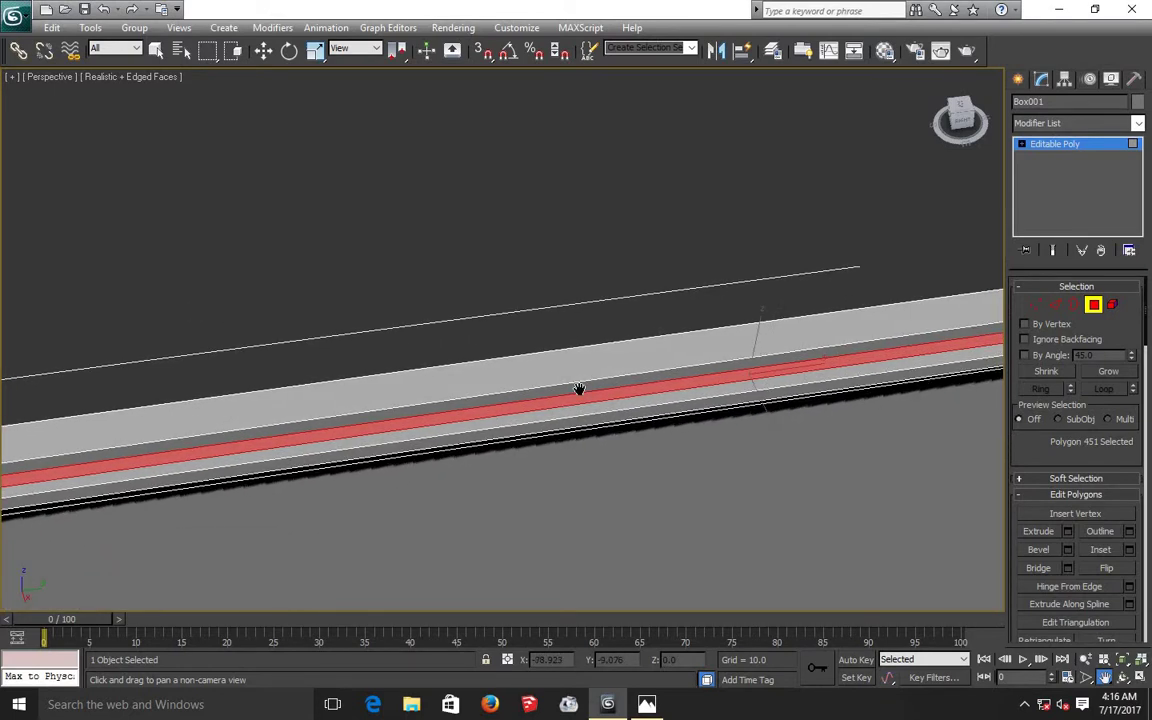
{"action": "mouse_move", "coordinate": [579, 389]}
{"action": "left_mouse_down"}
{"action": "mouse_move", "coordinate": [213, 362]}
{"action": "mouse_move", "coordinate": [645, 343]}
{"action": "mouse_move", "coordinate": [231, 342]}
{"action": "left_mouse_up"}
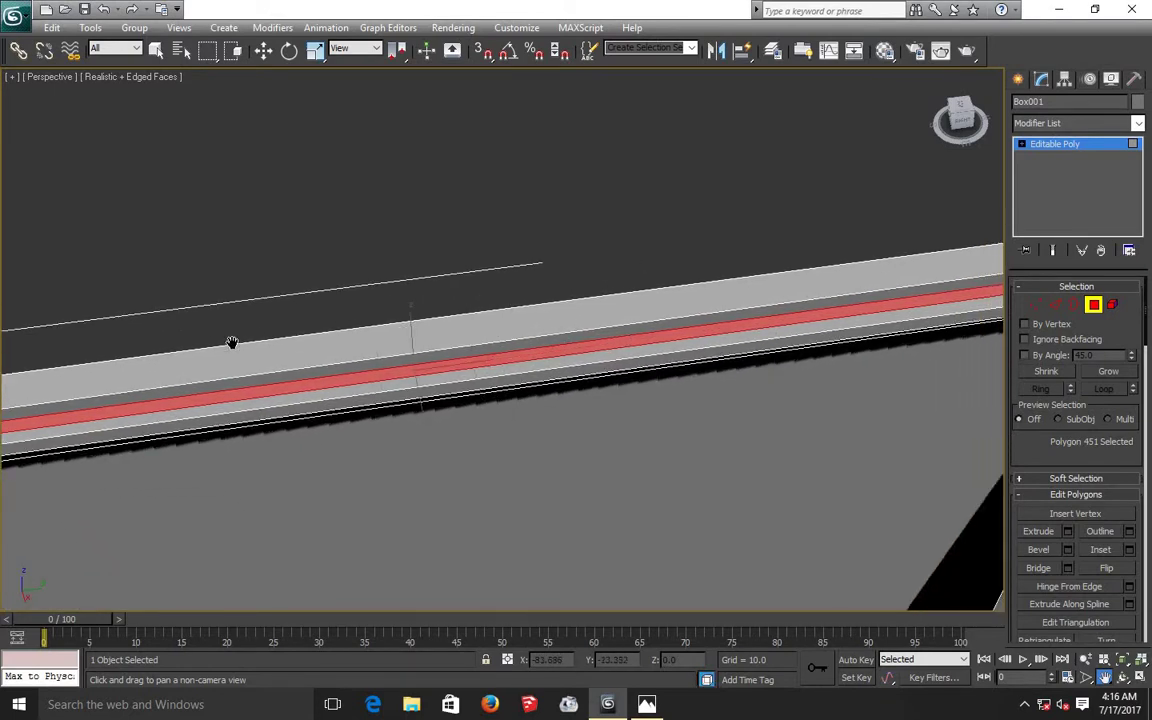
{"action": "left_click_drag", "start_coordinate": [440, 357], "coordinate": [107, 350]}
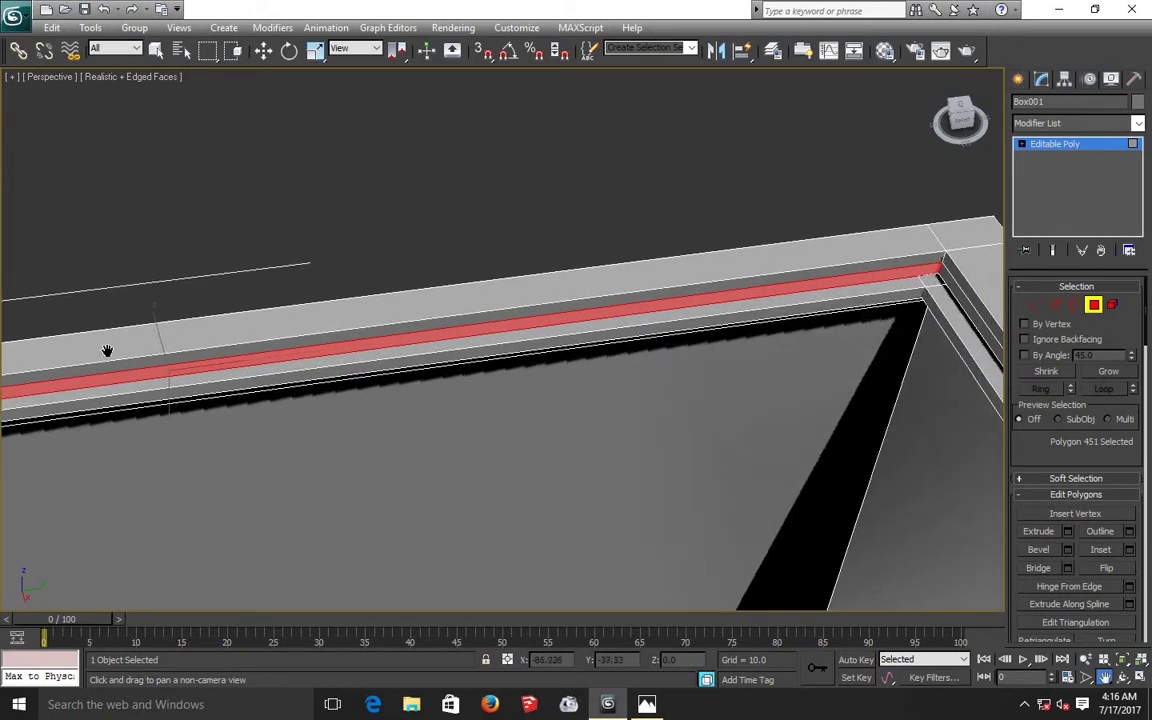
{"action": "left_click", "coordinate": [1066, 534]}
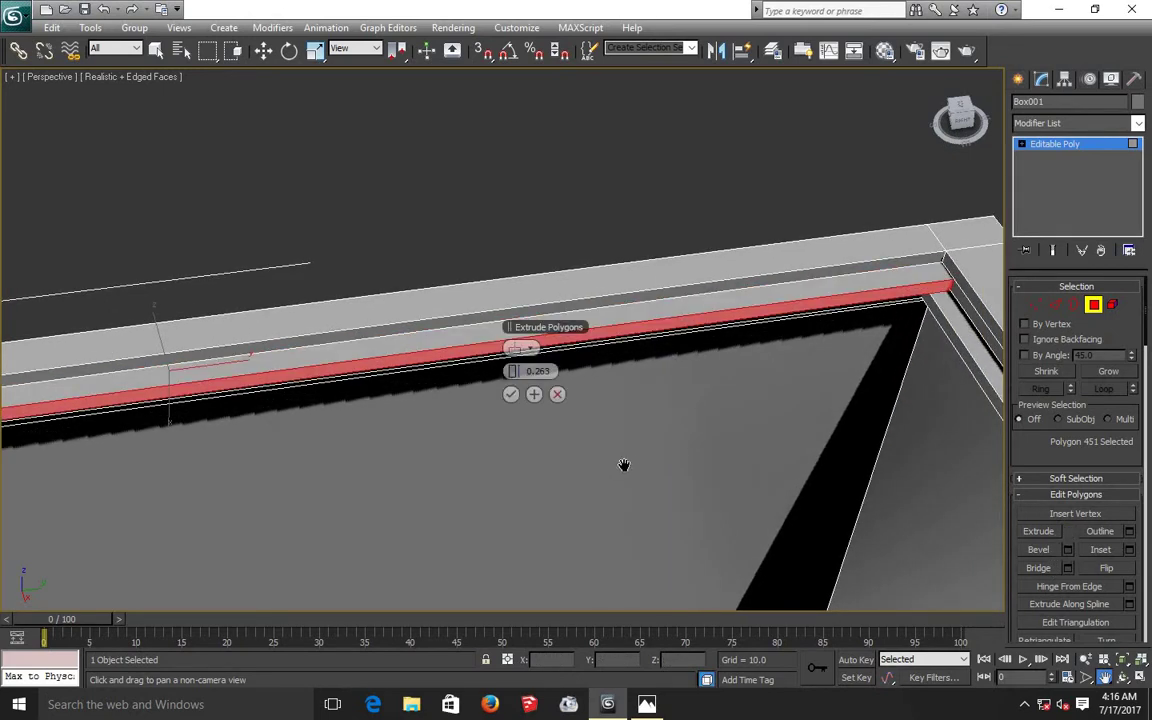
{"action": "left_click", "coordinate": [510, 394]}
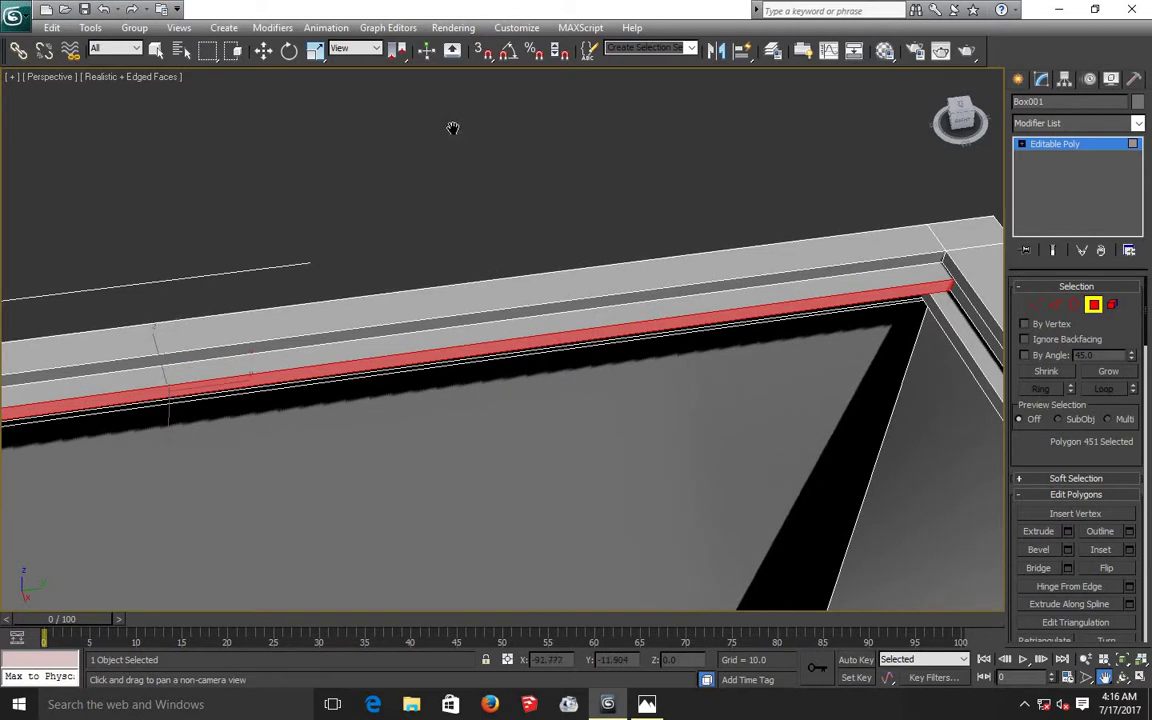
- Extrude the next cornice strip around the corner, polygon 452, by 0.263
{"action": "left_click", "coordinate": [263, 50]}
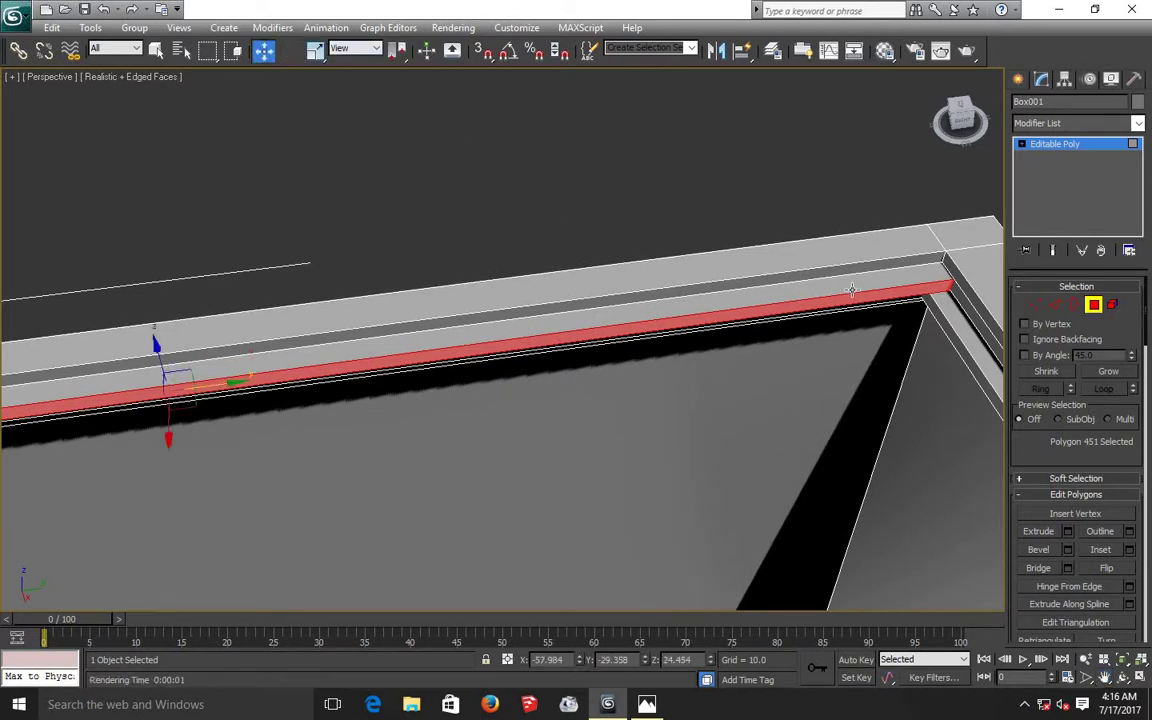
{"action": "left_click", "coordinate": [962, 305]}
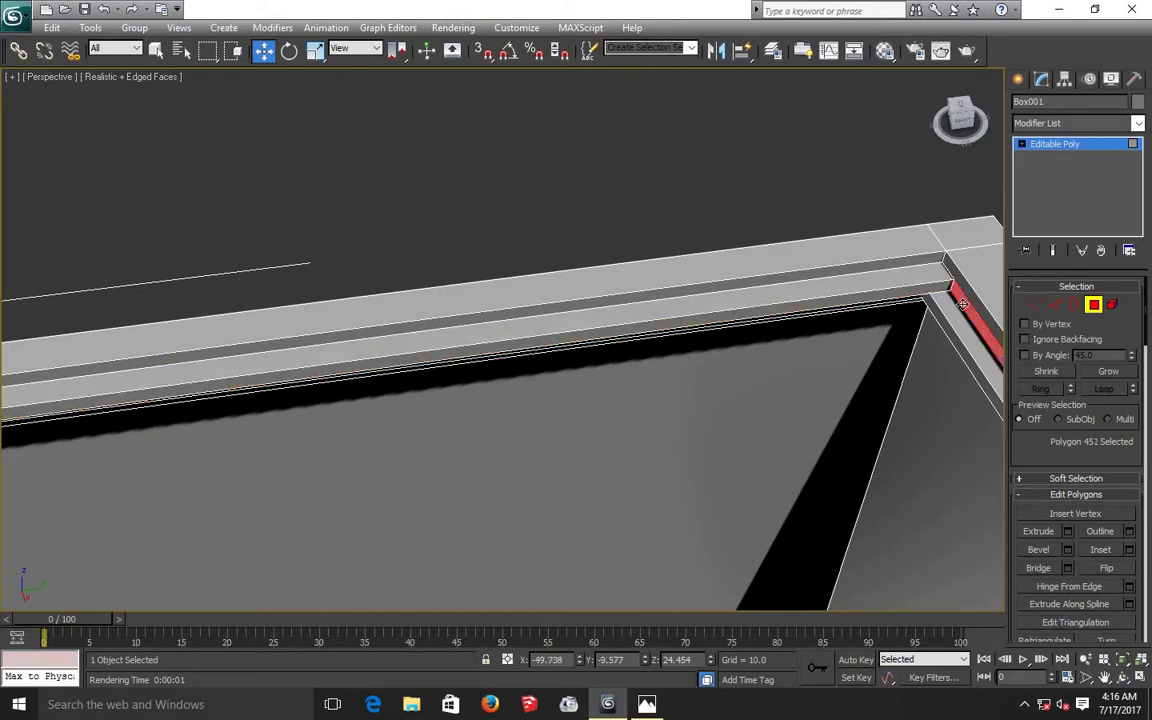
{"action": "left_click", "coordinate": [1066, 535]}
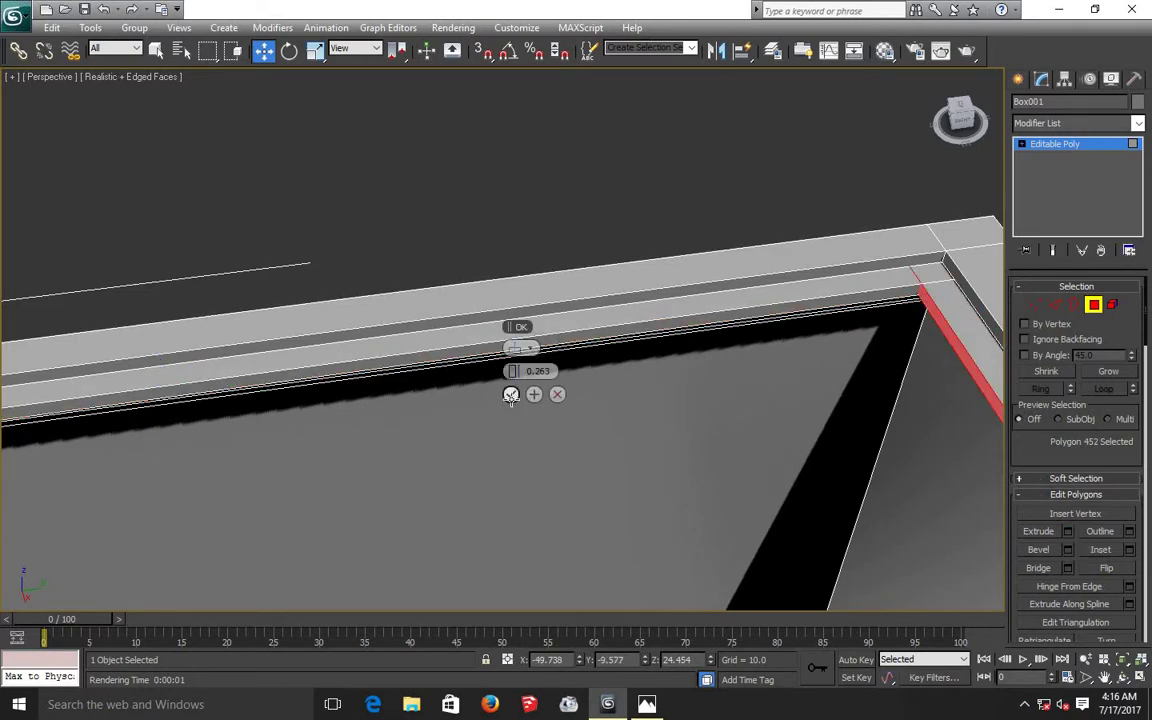
{"action": "left_click", "coordinate": [511, 396]}
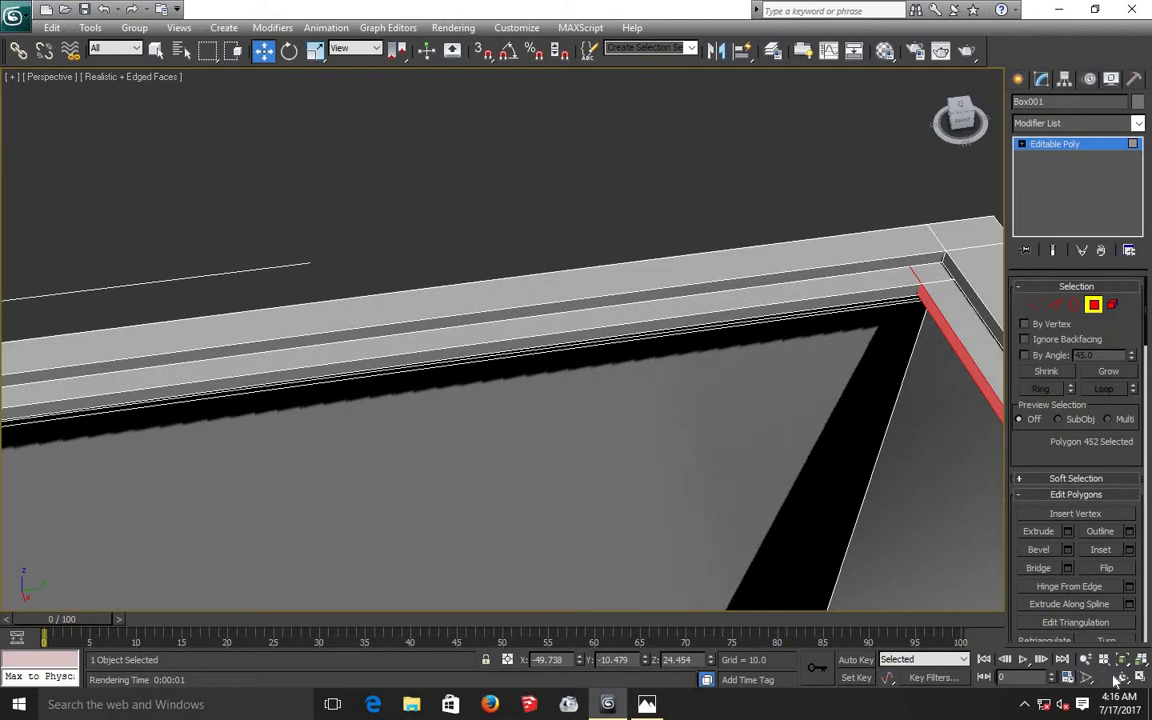
- Orbit, pan and zoom to inspect the new trim layer up to the wall's end corner
{"action": "left_click", "coordinate": [1122, 677]}
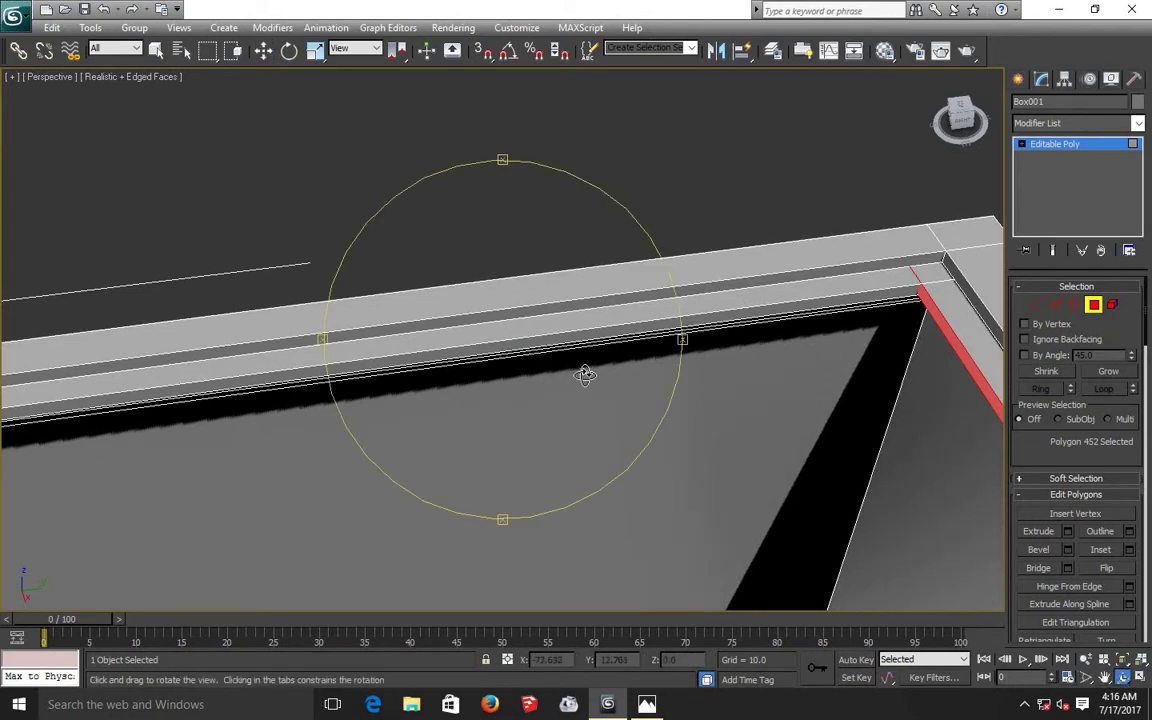
{"action": "mouse_move", "coordinate": [586, 375]}
{"action": "left_mouse_down"}
{"action": "mouse_move", "coordinate": [613, 347]}
{"action": "mouse_move", "coordinate": [674, 344]}
{"action": "mouse_move", "coordinate": [607, 417]}
{"action": "mouse_move", "coordinate": [603, 402]}
{"action": "mouse_move", "coordinate": [865, 460]}
{"action": "left_mouse_up"}
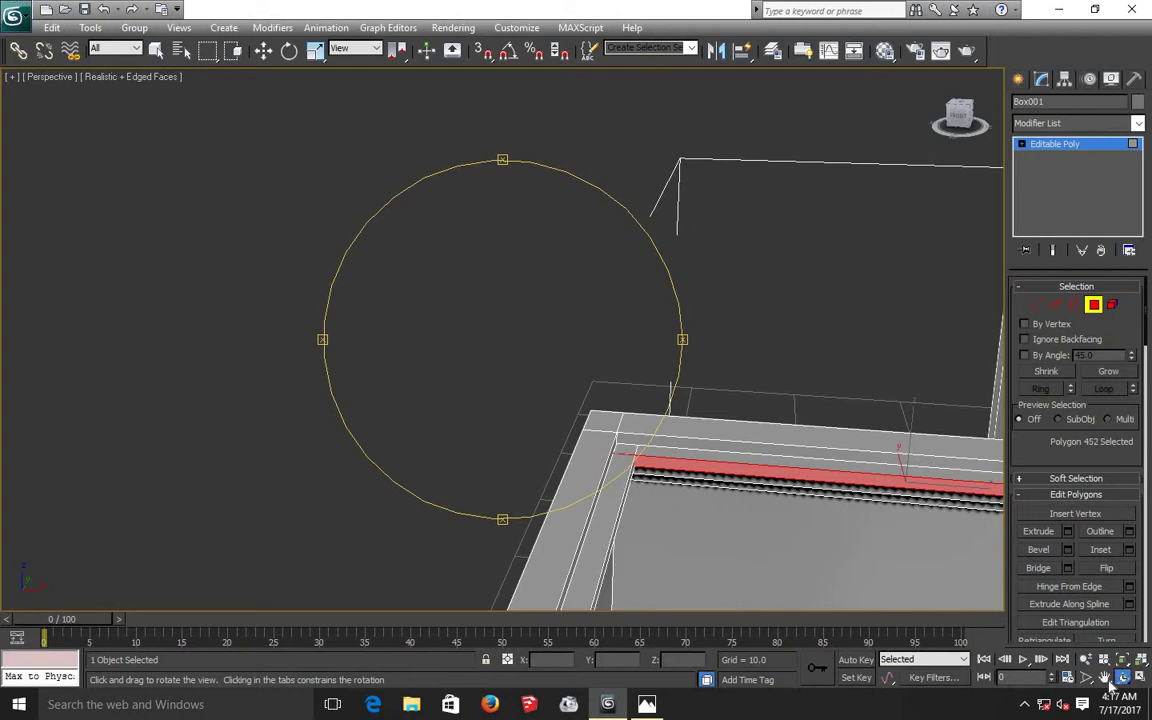
{"action": "left_click", "coordinate": [1104, 677]}
{"action": "left_click_drag", "start_coordinate": [913, 509], "coordinate": [271, 378]}
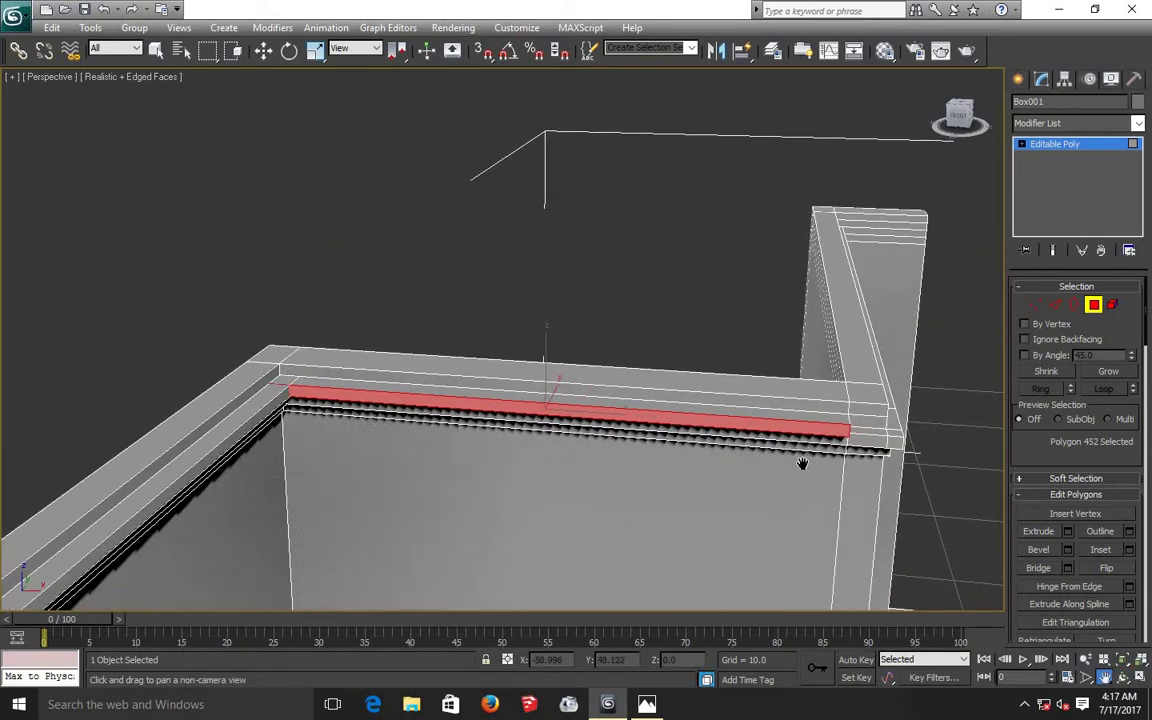
{"action": "scroll", "coordinate": [802, 463], "scroll_direction": "up", "scroll_amount": 2}
{"action": "left_click_drag", "start_coordinate": [550, 368], "coordinate": [165, 260]}
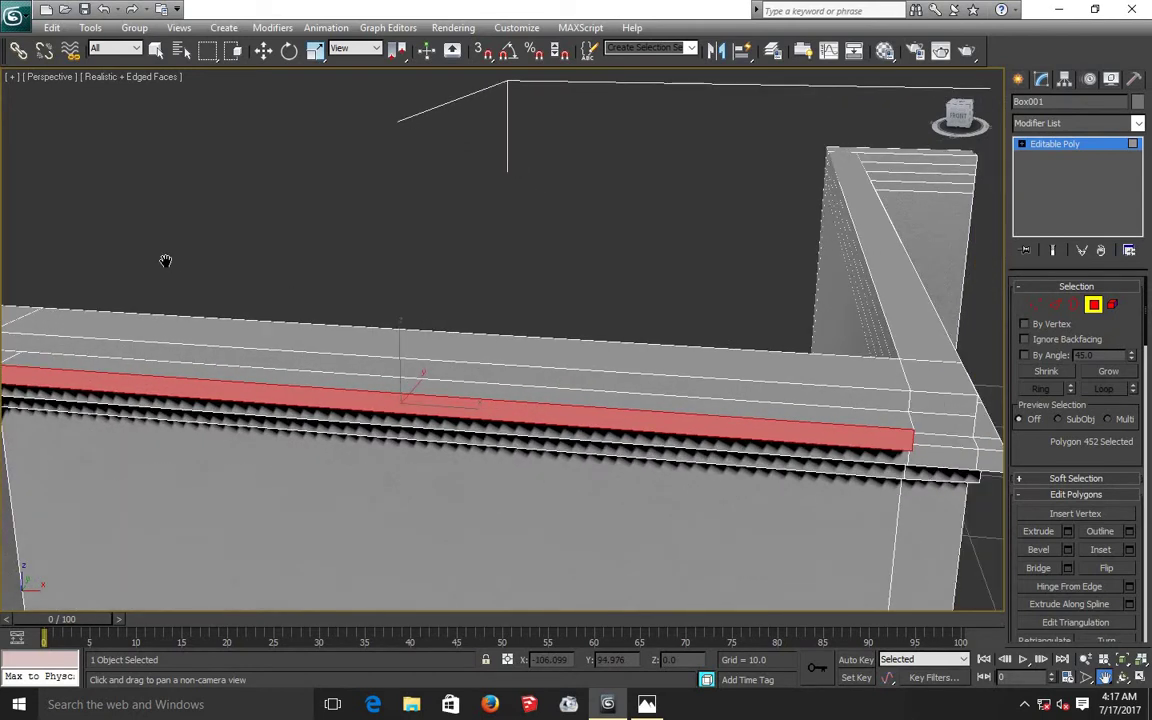
{"action": "left_click_drag", "start_coordinate": [584, 417], "coordinate": [544, 405]}
{"action": "left_click_drag", "start_coordinate": [221, 342], "coordinate": [100, 312]}
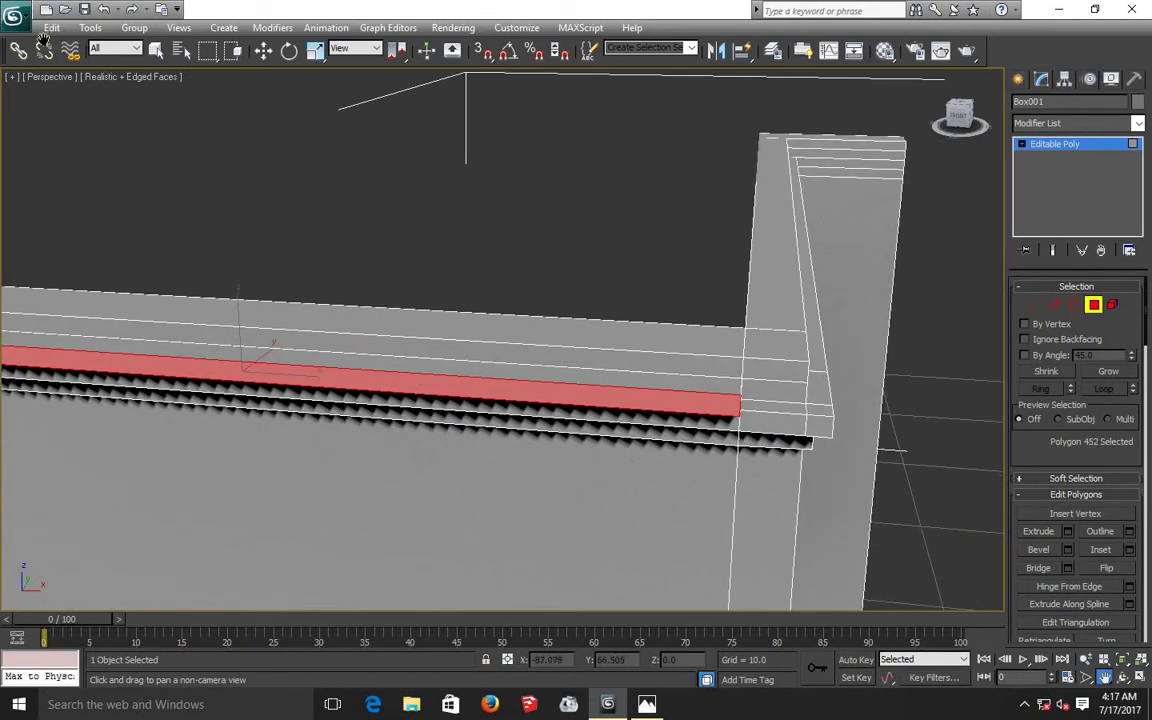
- Extrude the cornice's small end face
{"action": "left_click", "coordinate": [265, 53]}
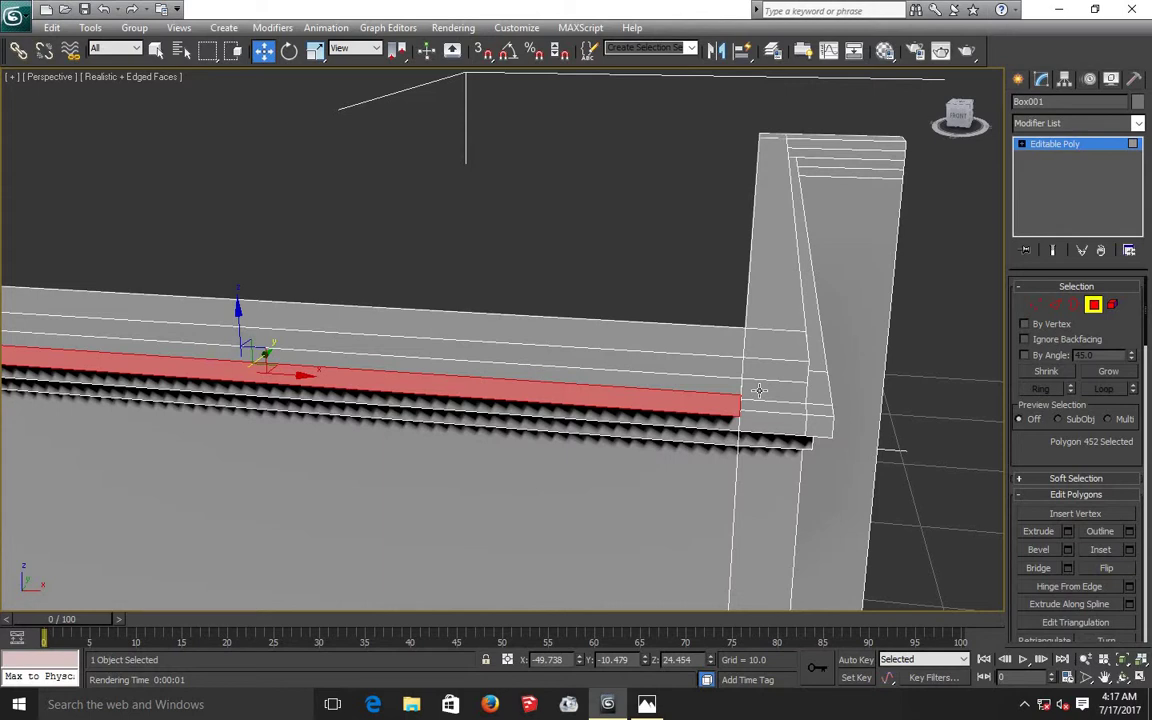
{"action": "left_click", "coordinate": [759, 390]}
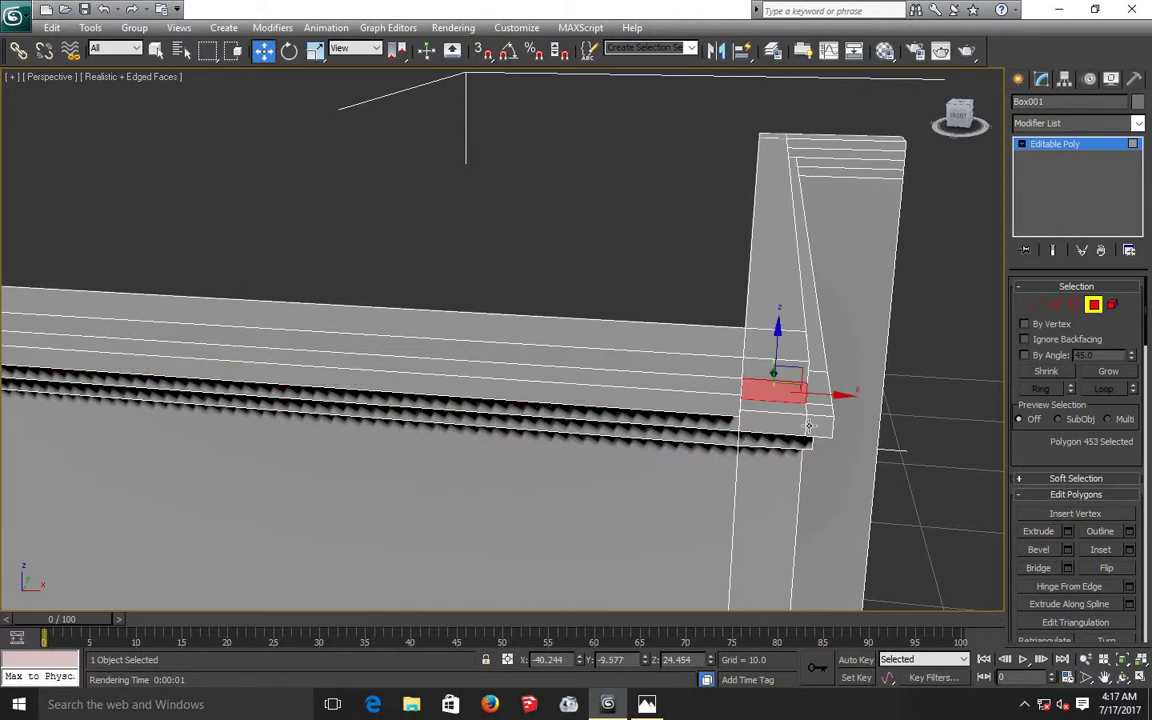
{"action": "left_click", "coordinate": [1067, 533]}
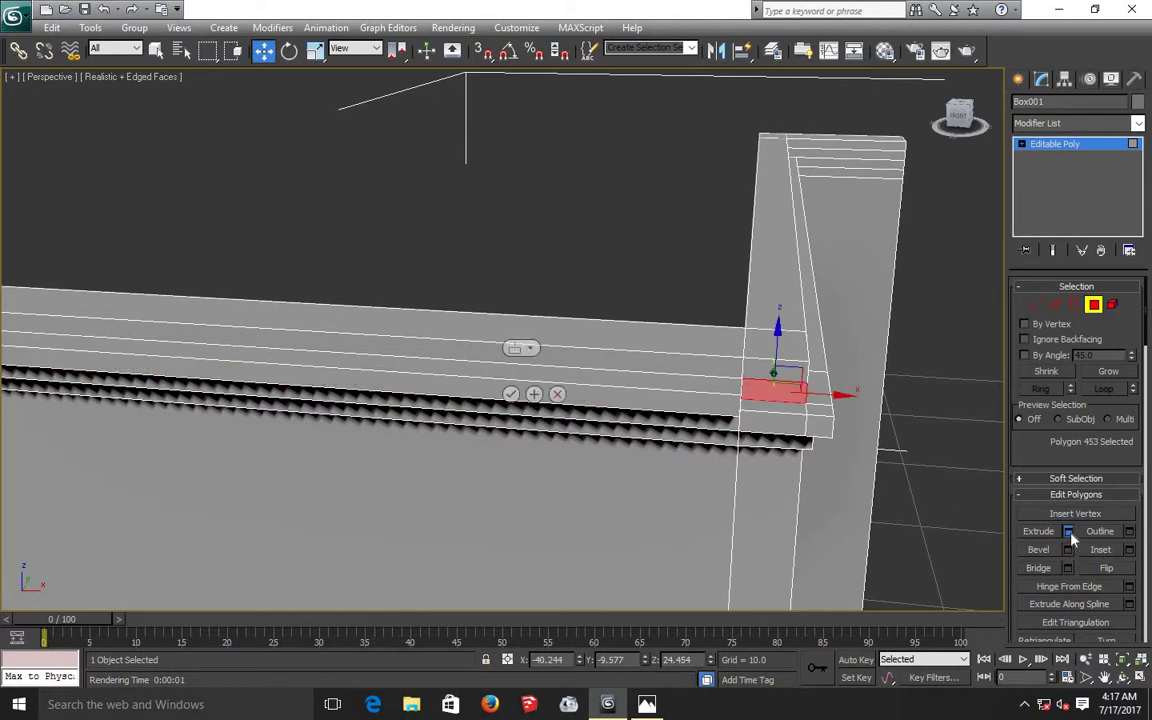
{"action": "left_click", "coordinate": [510, 394]}
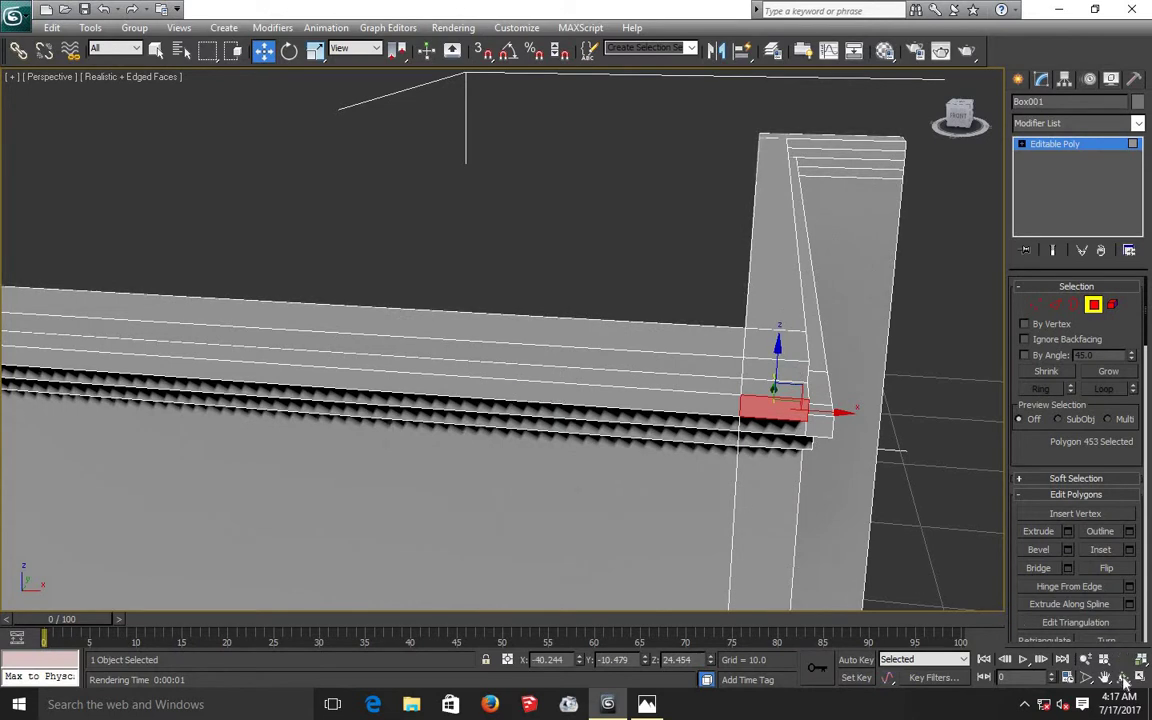
- Extrude three adjacent faces along the back wall's cornice top by 0.263
{"action": "left_click", "coordinate": [1124, 679]}
{"action": "mouse_move", "coordinate": [517, 340]}
{"action": "left_mouse_down"}
{"action": "mouse_move", "coordinate": [545, 369]}
{"action": "mouse_move", "coordinate": [500, 368]}
{"action": "left_mouse_up"}
{"action": "left_click", "coordinate": [268, 54]}
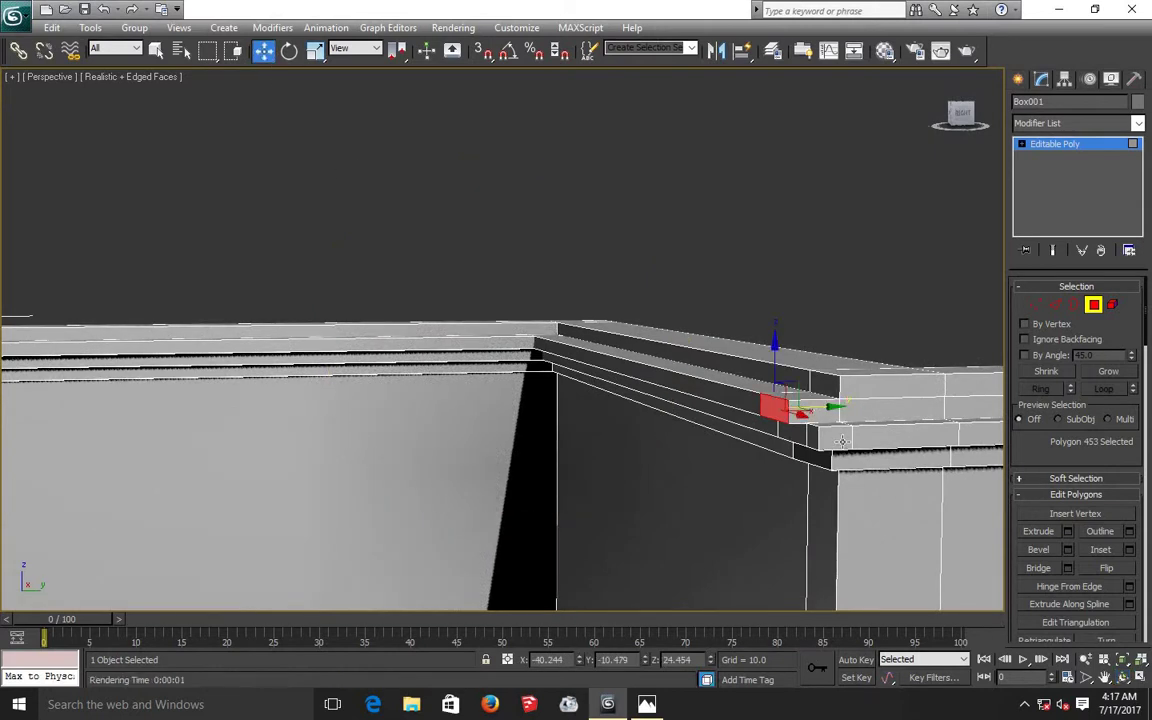
{"action": "left_click_drag", "start_coordinate": [826, 412], "coordinate": [866, 412]}
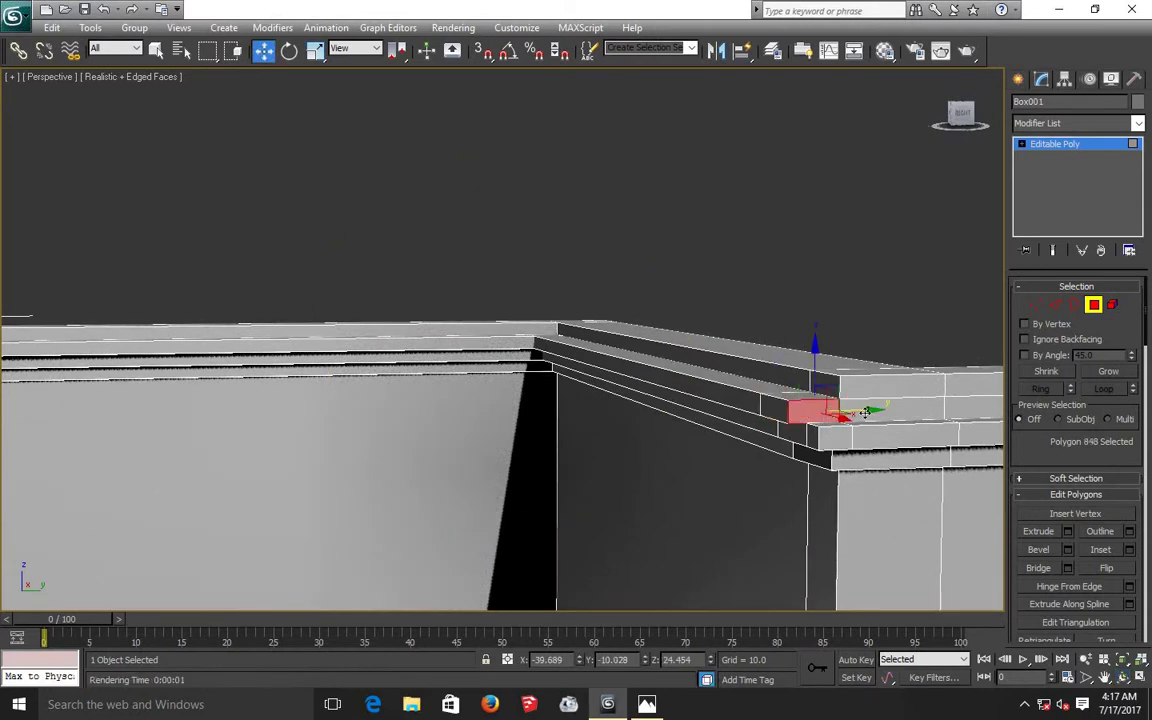
{"action": "left_click", "coordinate": [925, 411], "text": "ctrl"}
{"action": "left_click", "coordinate": [957, 413], "text": "ctrl"}
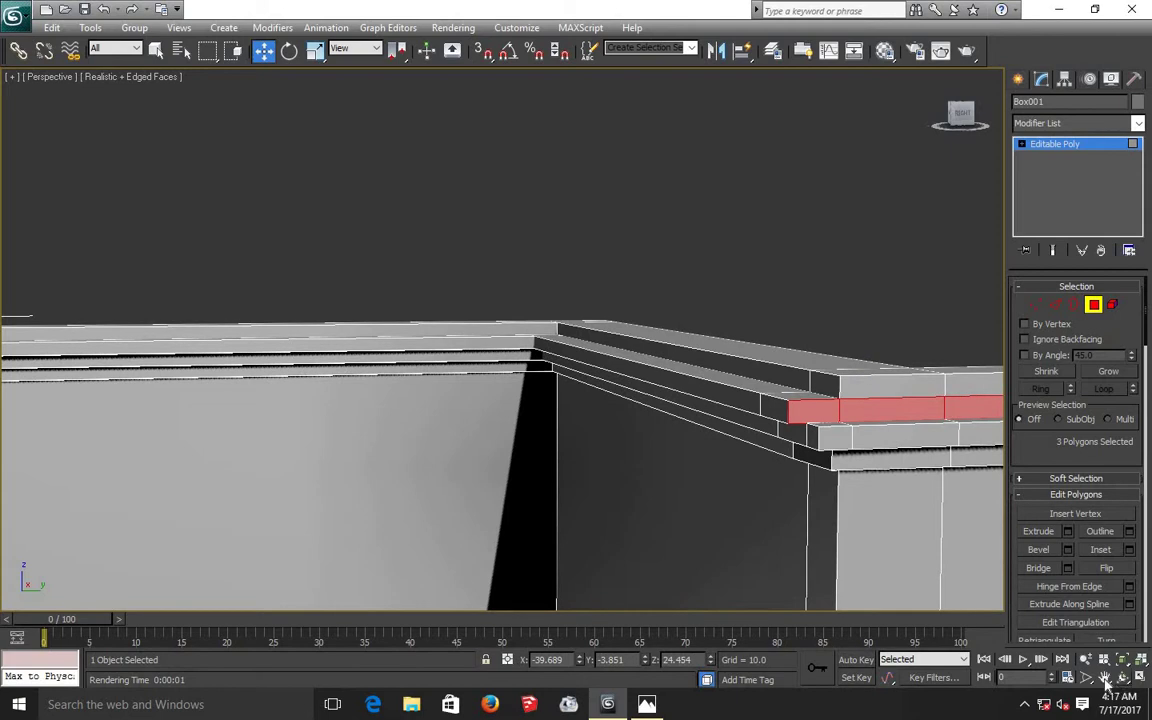
{"action": "left_click", "coordinate": [1105, 678]}
{"action": "mouse_move", "coordinate": [670, 462]}
{"action": "left_mouse_down"}
{"action": "mouse_move", "coordinate": [198, 386]}
{"action": "mouse_move", "coordinate": [477, 408]}
{"action": "left_mouse_up"}
{"action": "scroll", "coordinate": [477, 408], "scroll_direction": "down", "scroll_amount": 1}
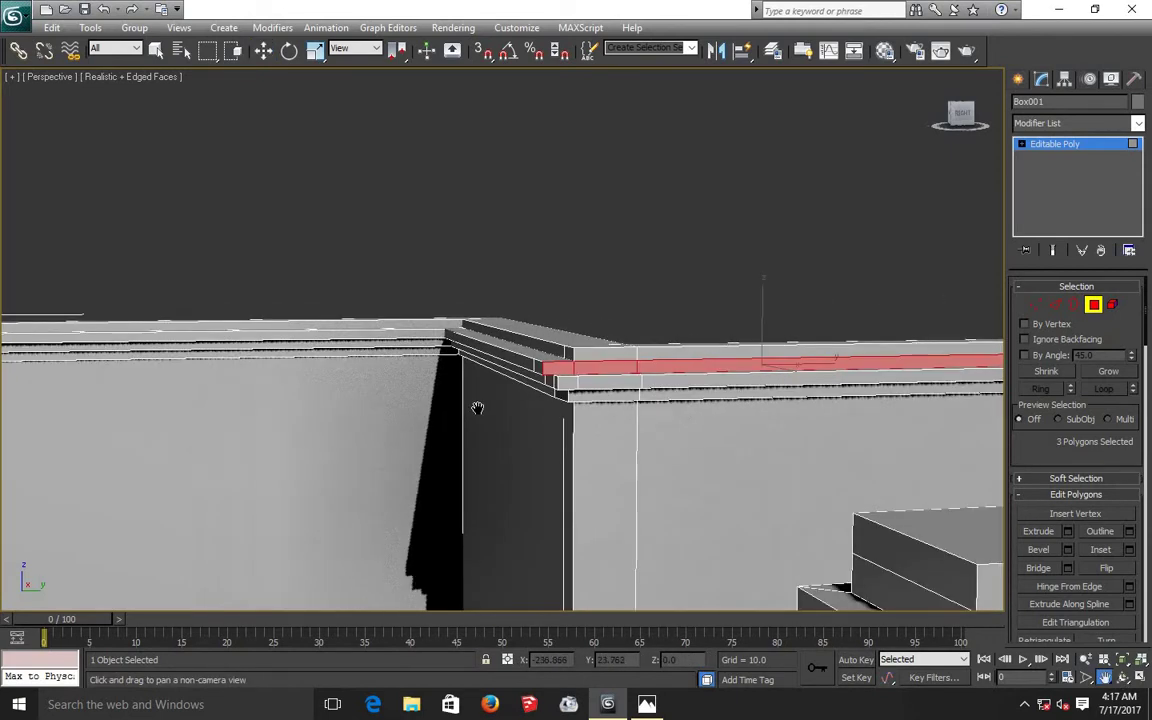
{"action": "scroll", "coordinate": [477, 408], "scroll_direction": "down", "scroll_amount": 1}
{"action": "scroll", "coordinate": [477, 408], "scroll_direction": "down", "scroll_amount": 1}
{"action": "scroll", "coordinate": [477, 408], "scroll_direction": "down", "scroll_amount": 2}
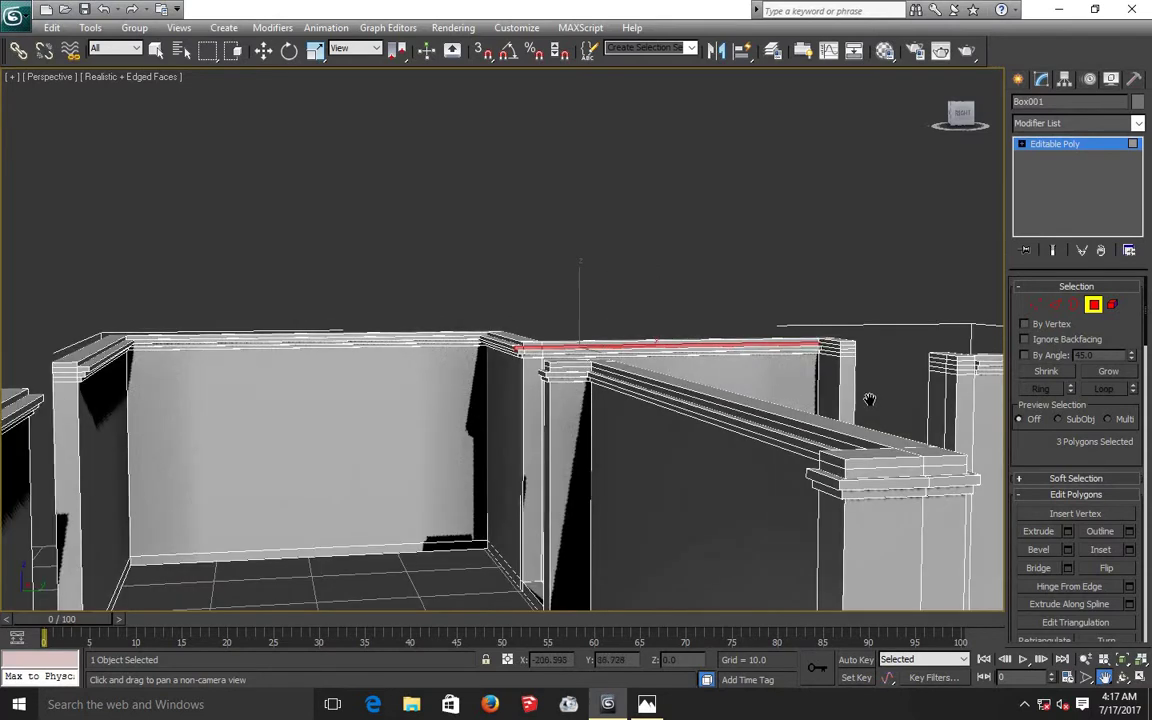
{"action": "left_click_drag", "start_coordinate": [846, 410], "coordinate": [700, 405]}
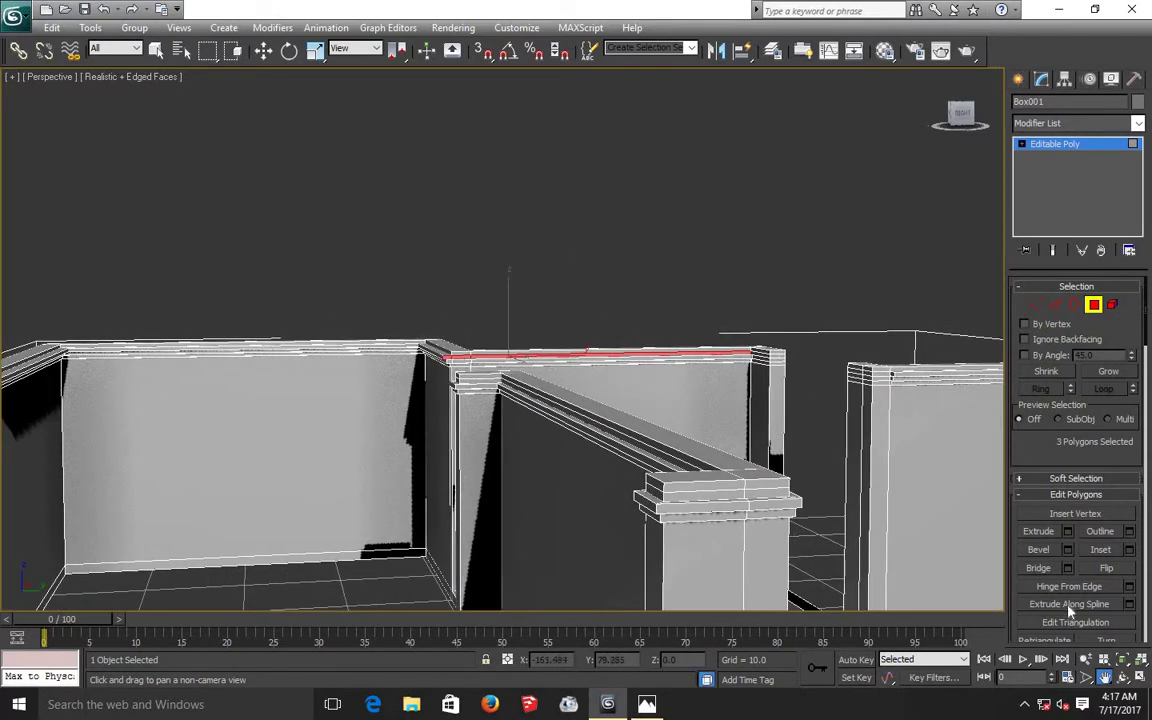
{"action": "left_click", "coordinate": [1068, 532]}
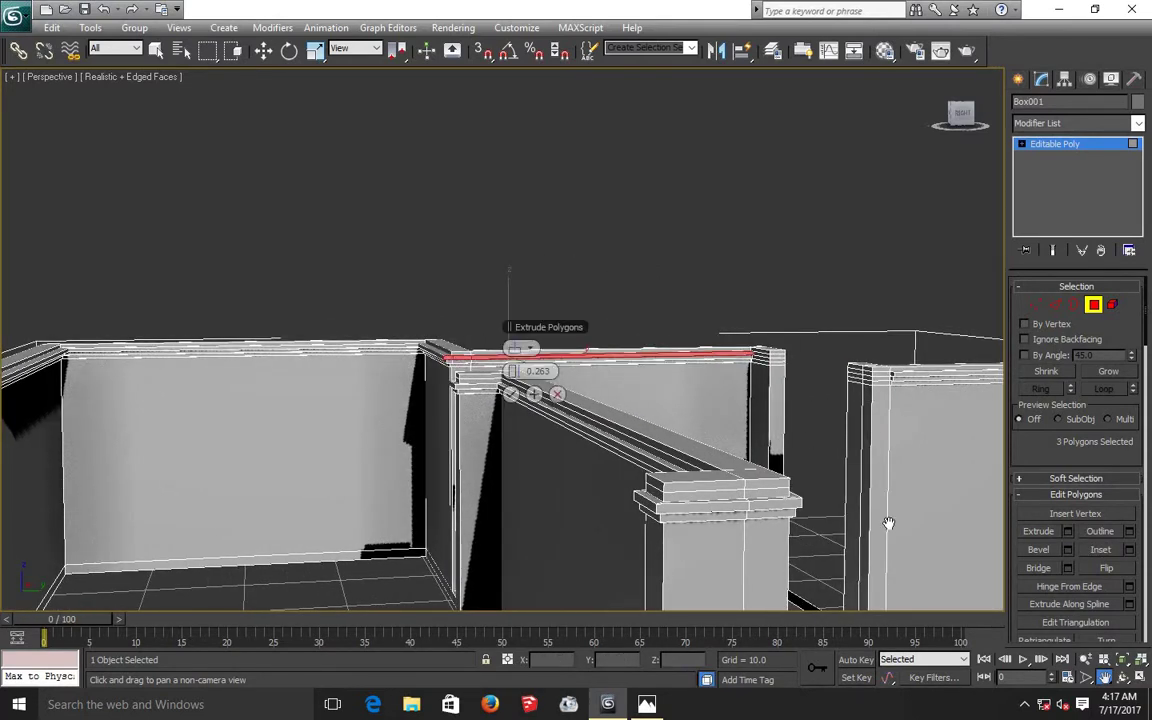
{"action": "left_click", "coordinate": [511, 394]}
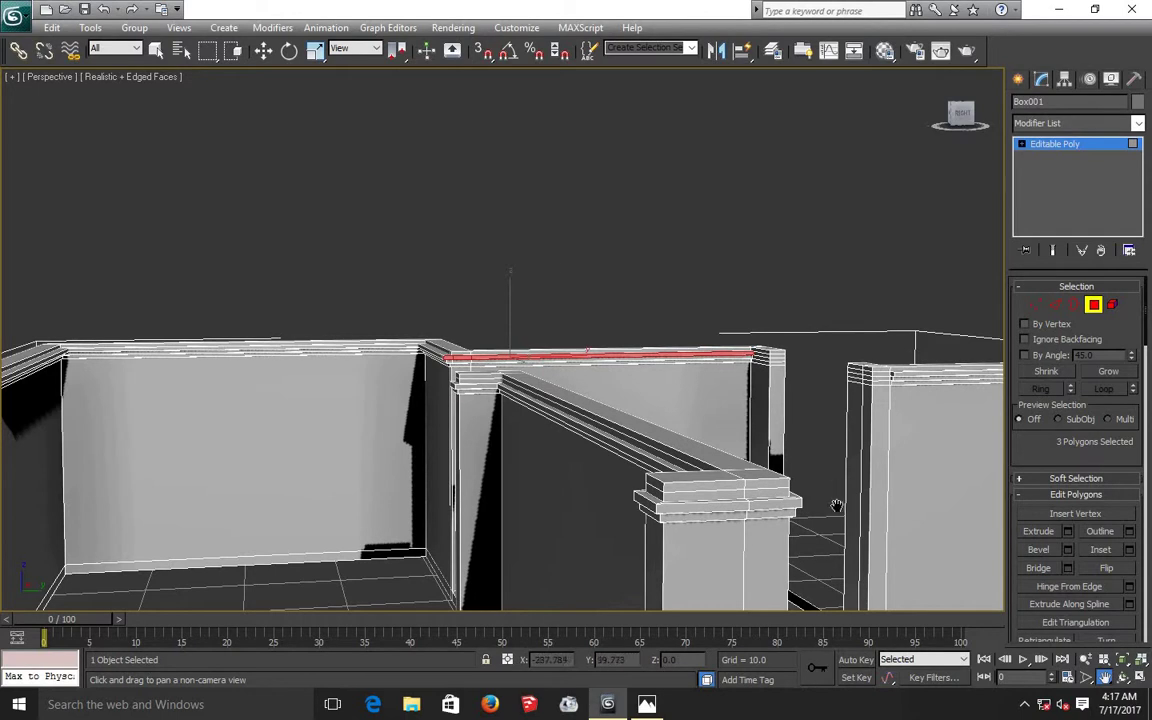
- Orbit, zoom and pan to frame the two wall ends beside the doorway
{"action": "left_click", "coordinate": [1104, 676]}
{"action": "left_click", "coordinate": [1122, 677]}
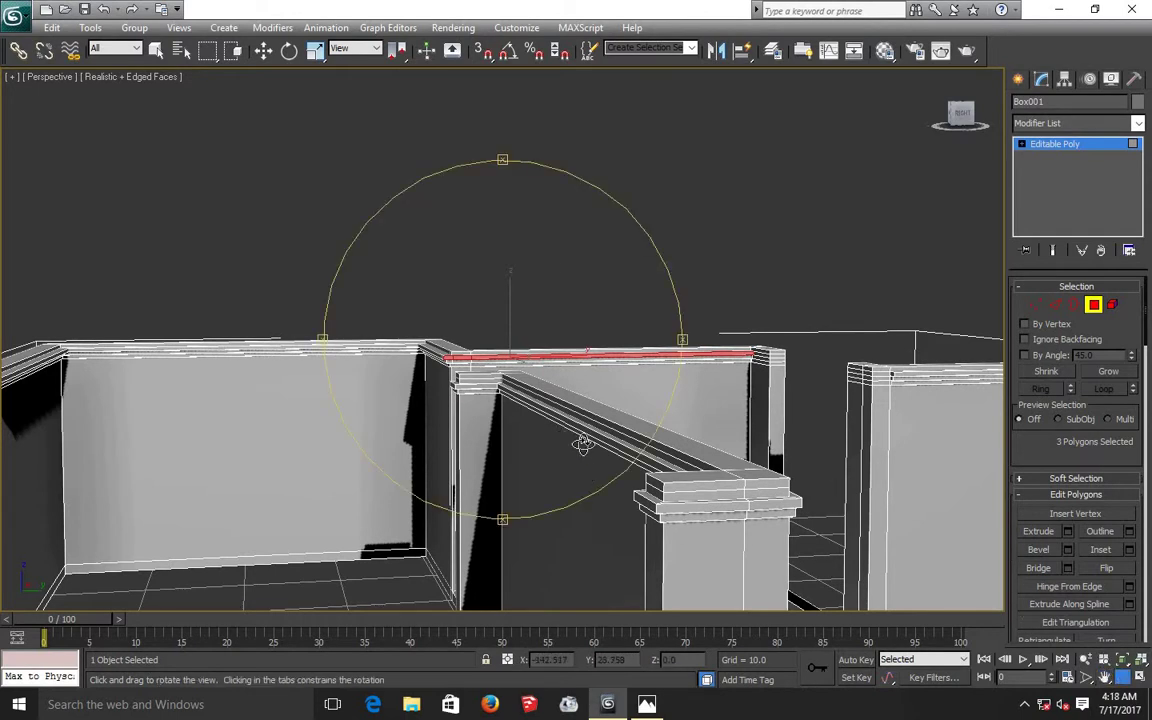
{"action": "mouse_move", "coordinate": [581, 442]}
{"action": "left_mouse_down"}
{"action": "mouse_move", "coordinate": [597, 450]}
{"action": "mouse_move", "coordinate": [606, 424]}
{"action": "mouse_move", "coordinate": [686, 452]}
{"action": "mouse_move", "coordinate": [612, 435]}
{"action": "mouse_move", "coordinate": [610, 447]}
{"action": "mouse_move", "coordinate": [660, 465]}
{"action": "mouse_move", "coordinate": [628, 350]}
{"action": "mouse_move", "coordinate": [701, 356]}
{"action": "left_mouse_up"}
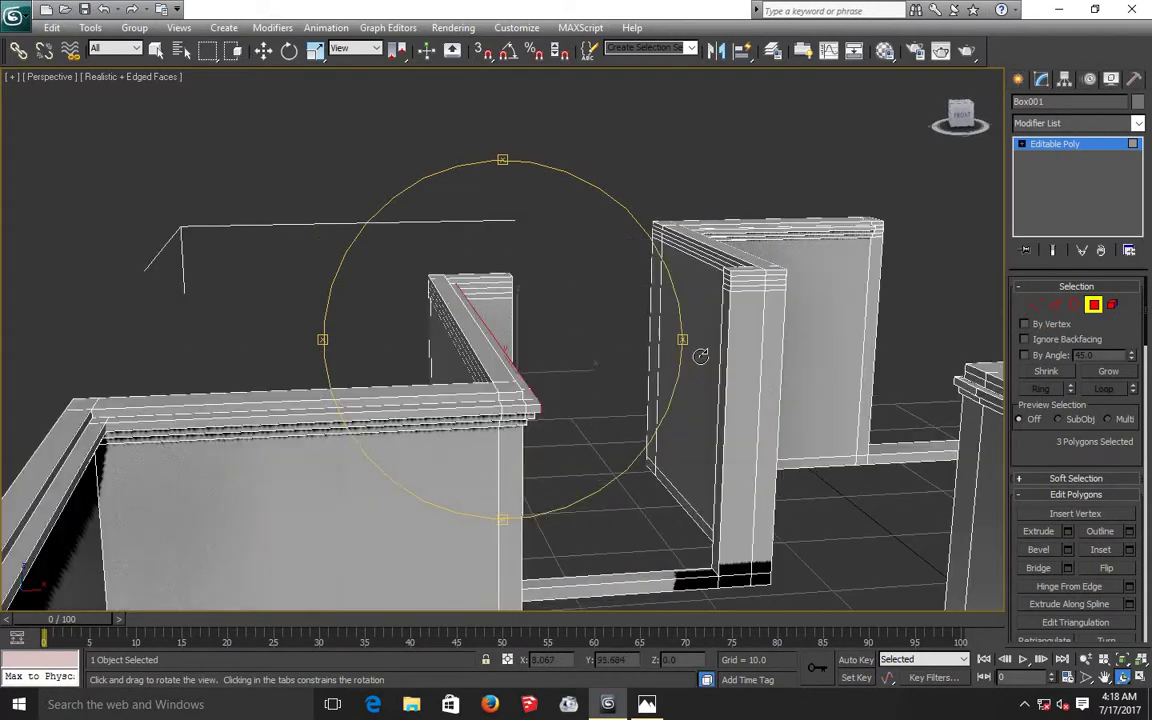
{"action": "mouse_move", "coordinate": [609, 393]}
{"action": "left_mouse_down"}
{"action": "mouse_move", "coordinate": [576, 386]}
{"action": "mouse_move", "coordinate": [622, 388]}
{"action": "mouse_move", "coordinate": [592, 344]}
{"action": "left_mouse_up"}
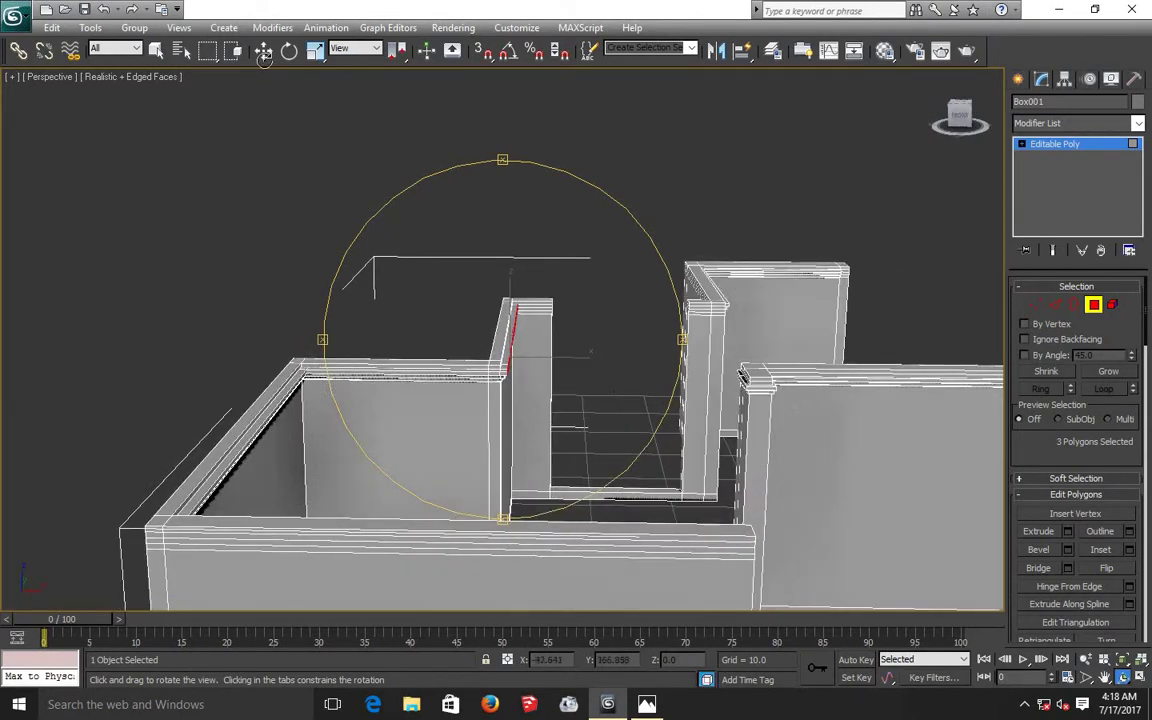
{"action": "left_click", "coordinate": [263, 50]}
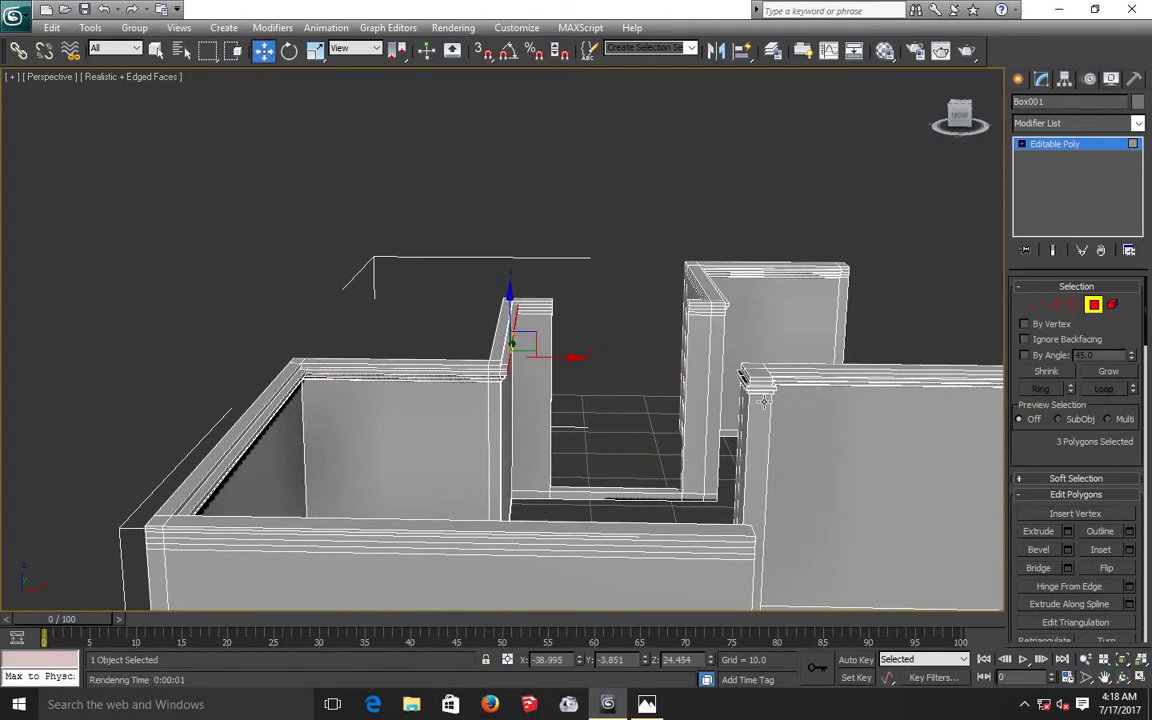
{"action": "scroll", "coordinate": [763, 402], "scroll_direction": "up", "scroll_amount": 3}
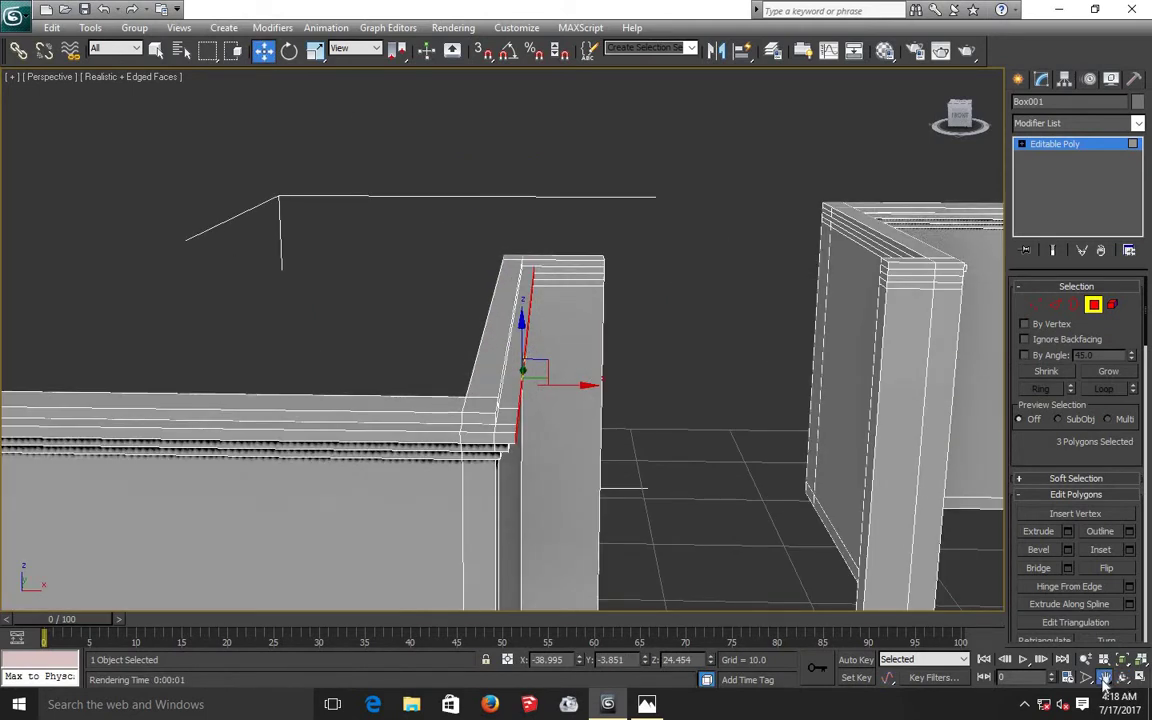
{"action": "left_click", "coordinate": [1104, 677]}
{"action": "left_click_drag", "start_coordinate": [700, 430], "coordinate": [493, 385]}
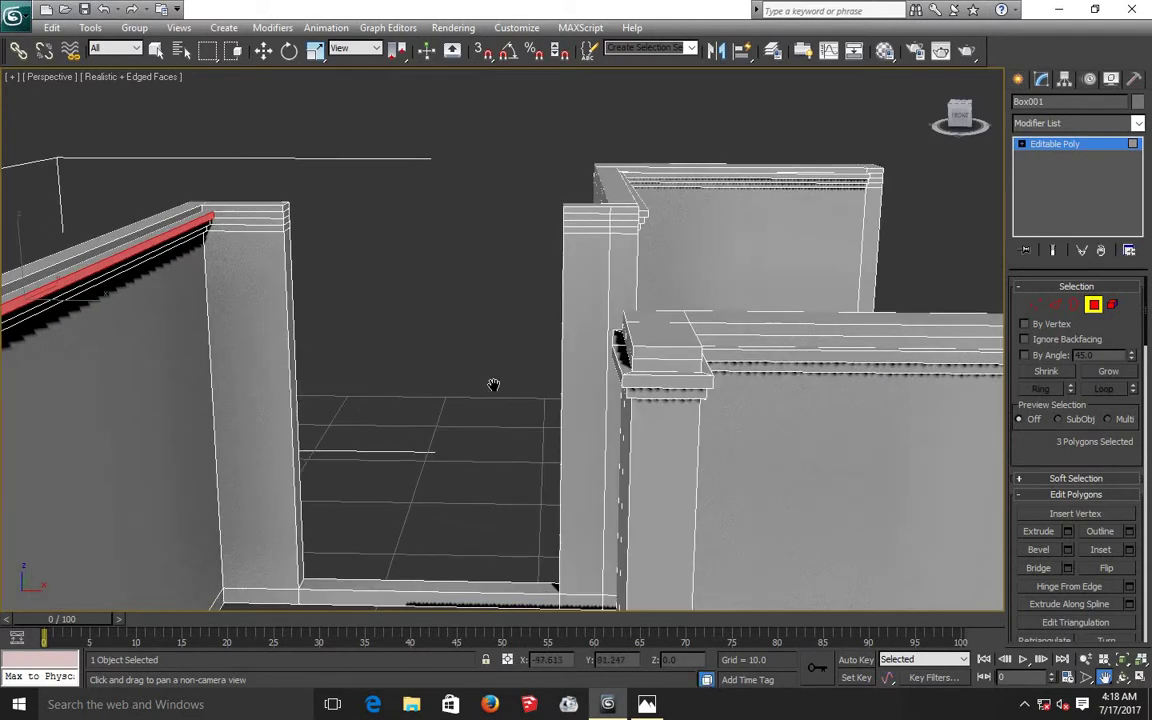
{"action": "left_click_drag", "start_coordinate": [589, 455], "coordinate": [581, 458]}
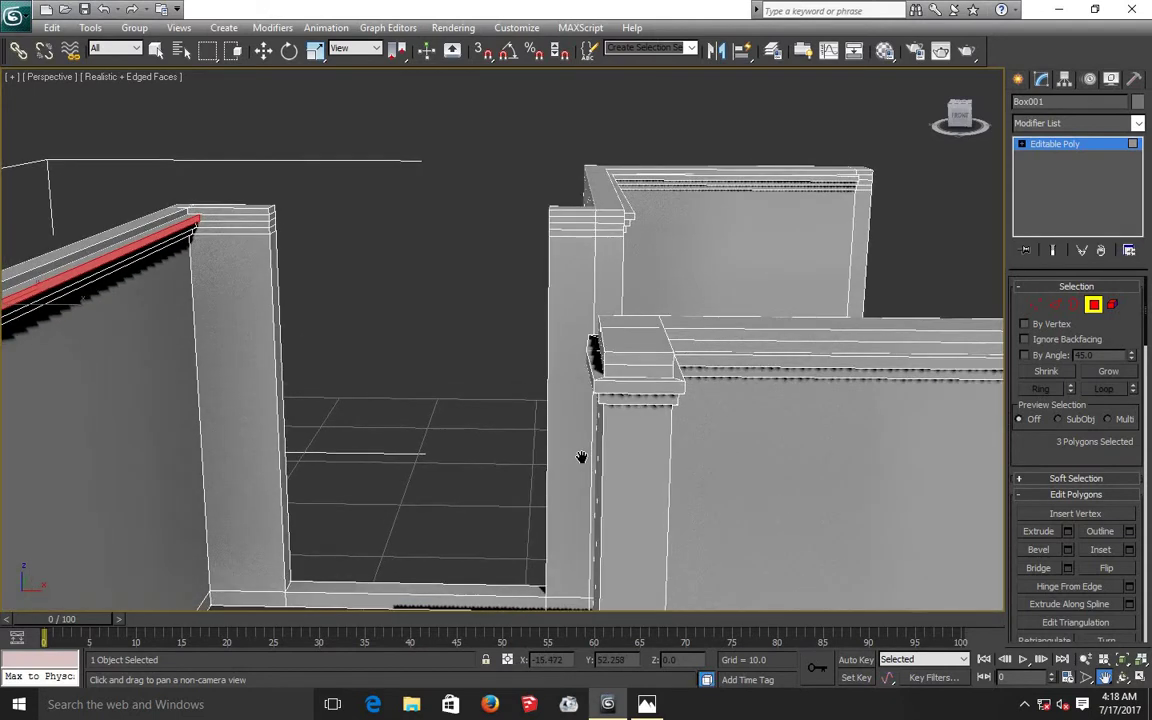
- Extrude the wall-end cornice cap and its long top strip by 0.263
{"action": "left_click", "coordinate": [263, 51]}
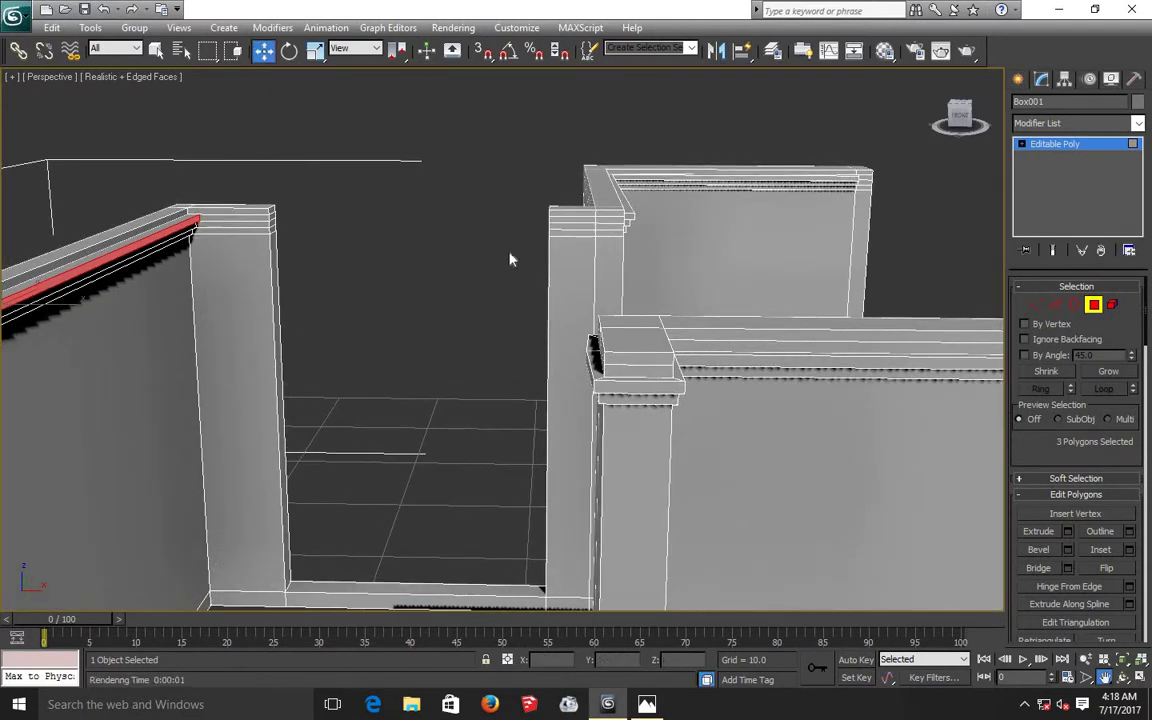
{"action": "left_click", "coordinate": [638, 373]}
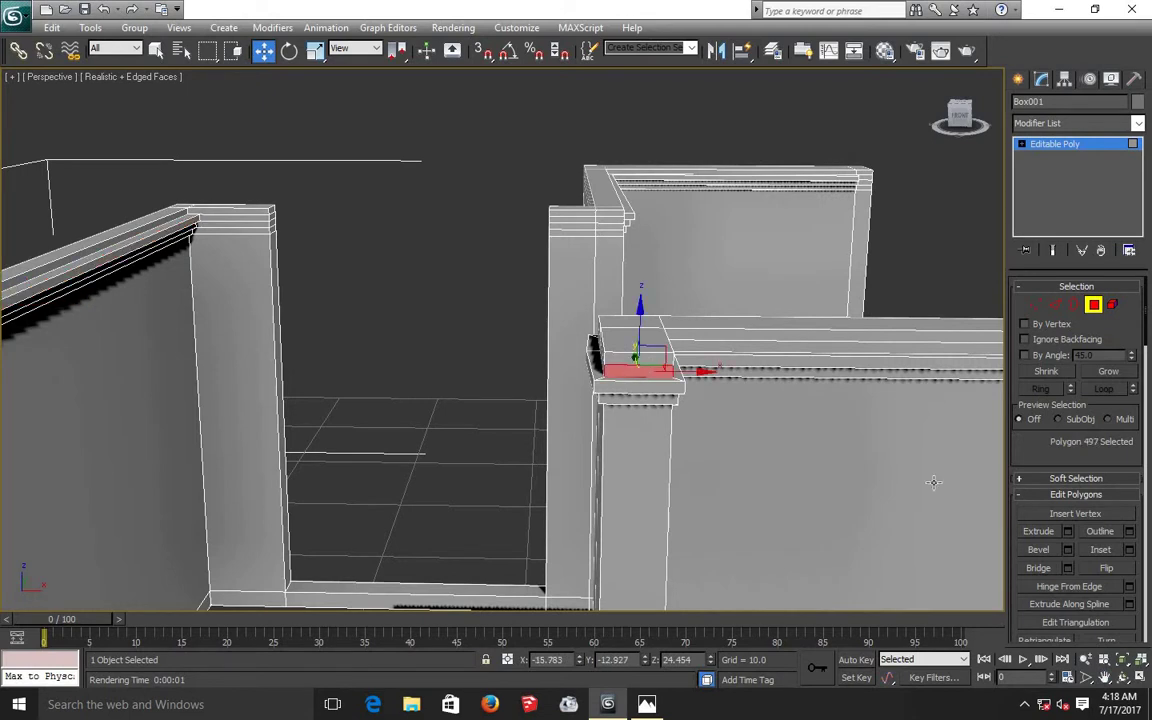
{"action": "left_click", "coordinate": [702, 347], "text": "ctrl"}
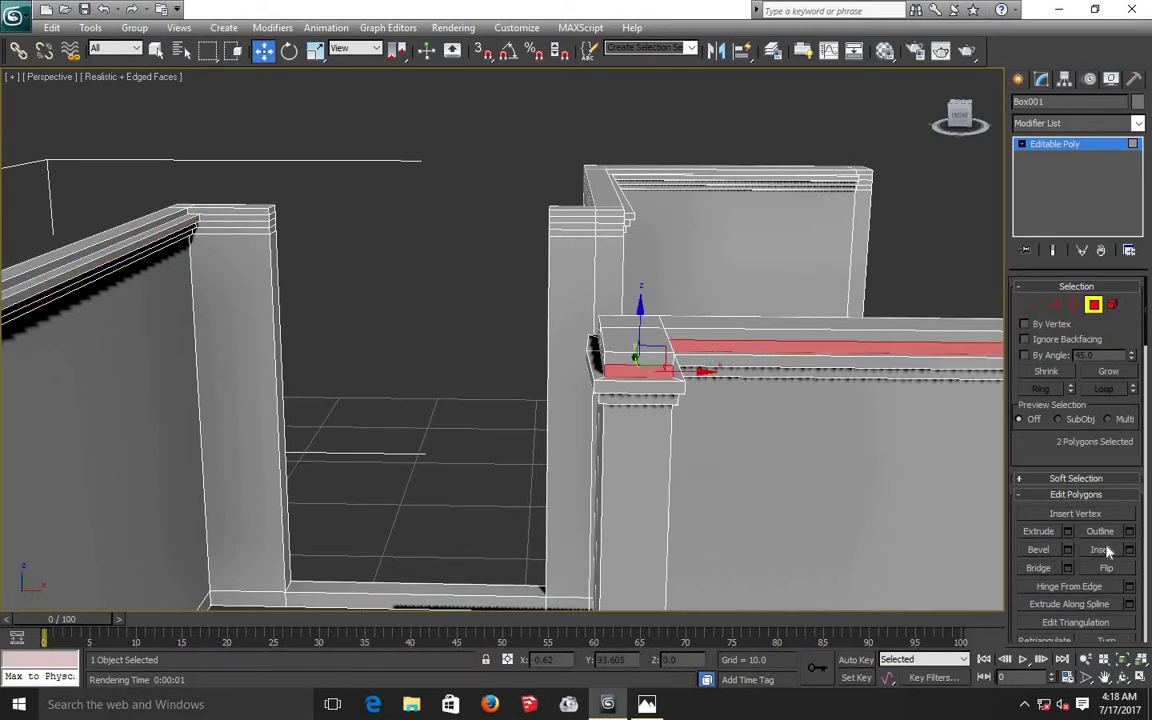
{"action": "left_click", "coordinate": [1068, 532]}
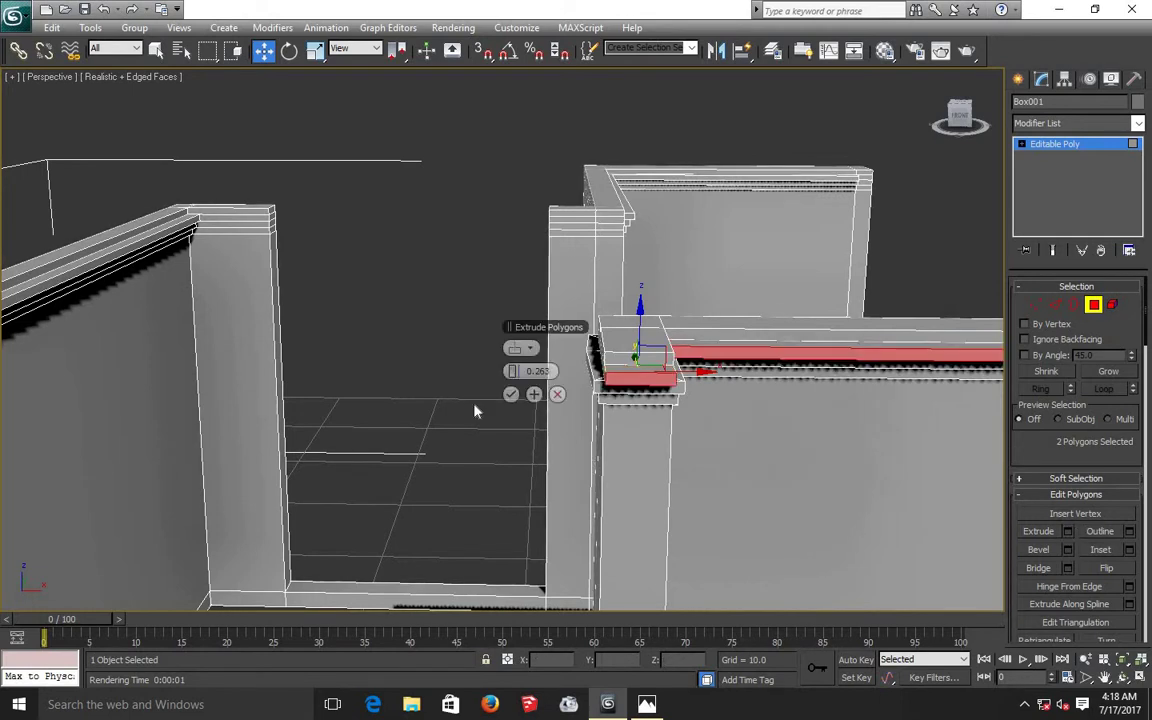
{"action": "left_click", "coordinate": [510, 395]}
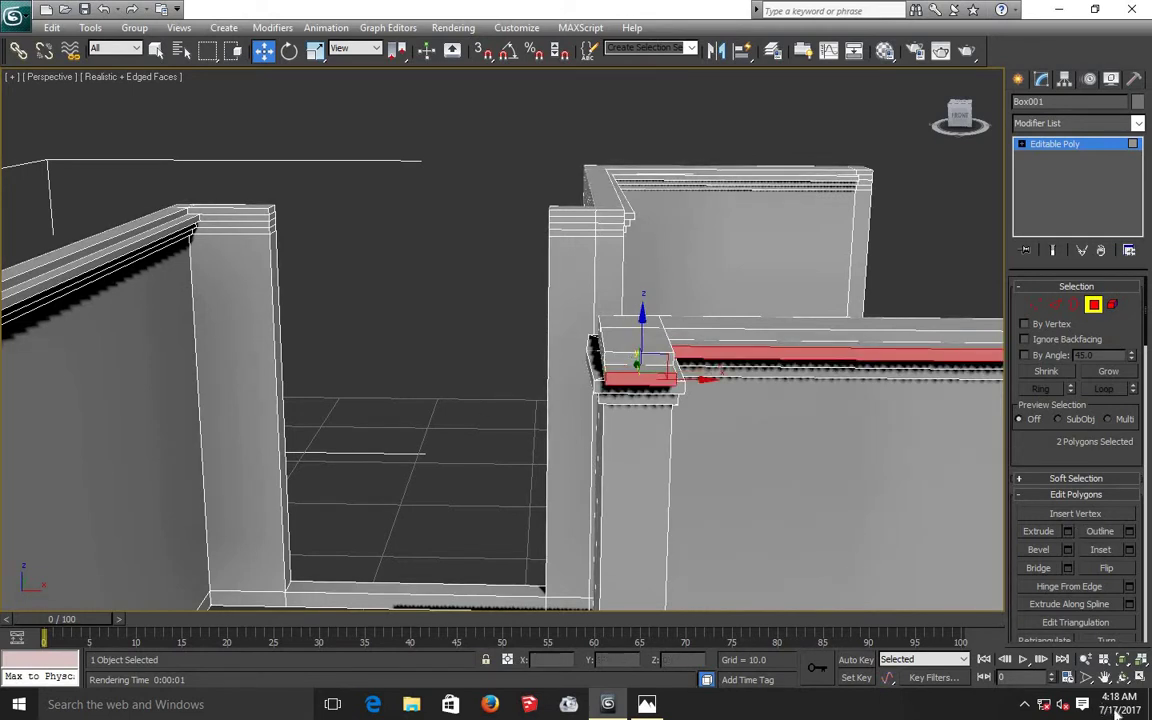
- Extrude the new layer's small end face, then clear the selection
{"action": "left_click", "coordinate": [1121, 677]}
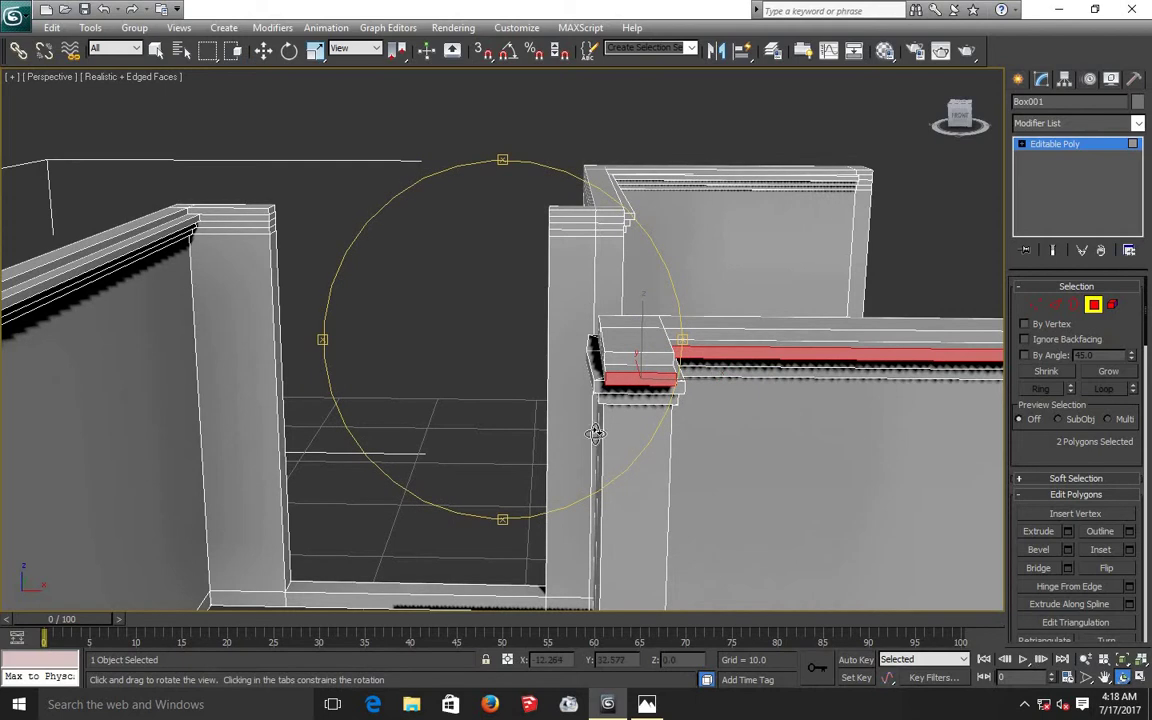
{"action": "mouse_move", "coordinate": [540, 390]}
{"action": "left_mouse_down"}
{"action": "mouse_move", "coordinate": [510, 406]}
{"action": "mouse_move", "coordinate": [455, 370]}
{"action": "left_mouse_up"}
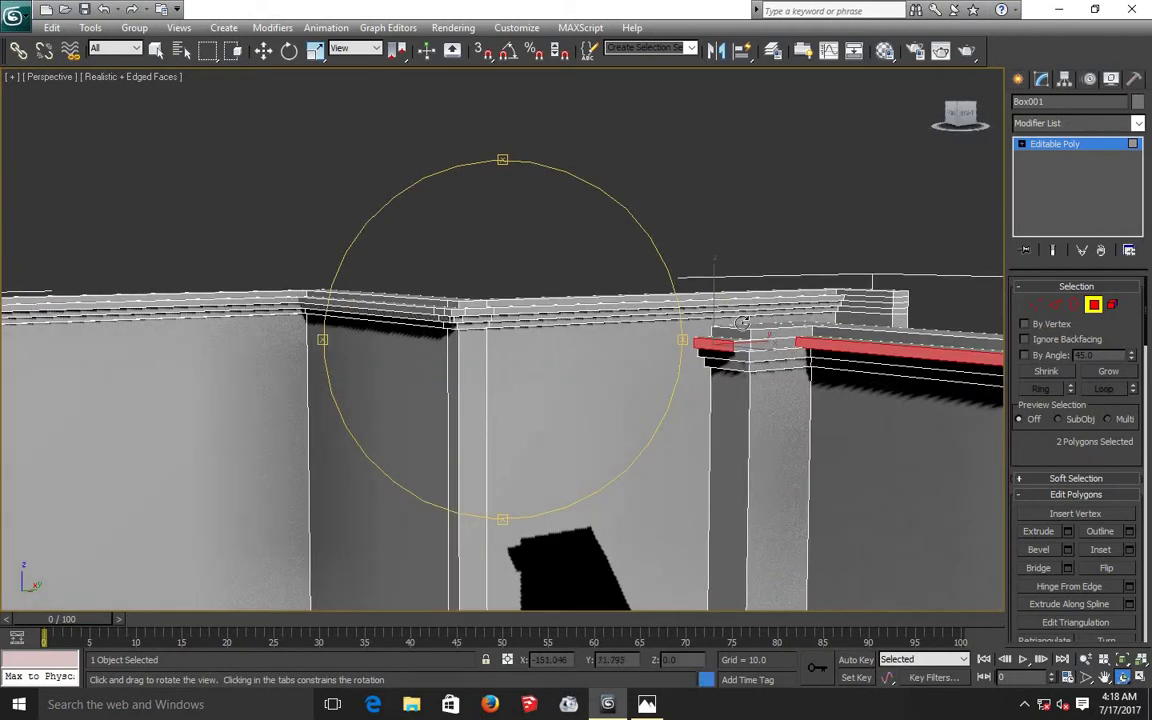
{"action": "left_click", "coordinate": [263, 50]}
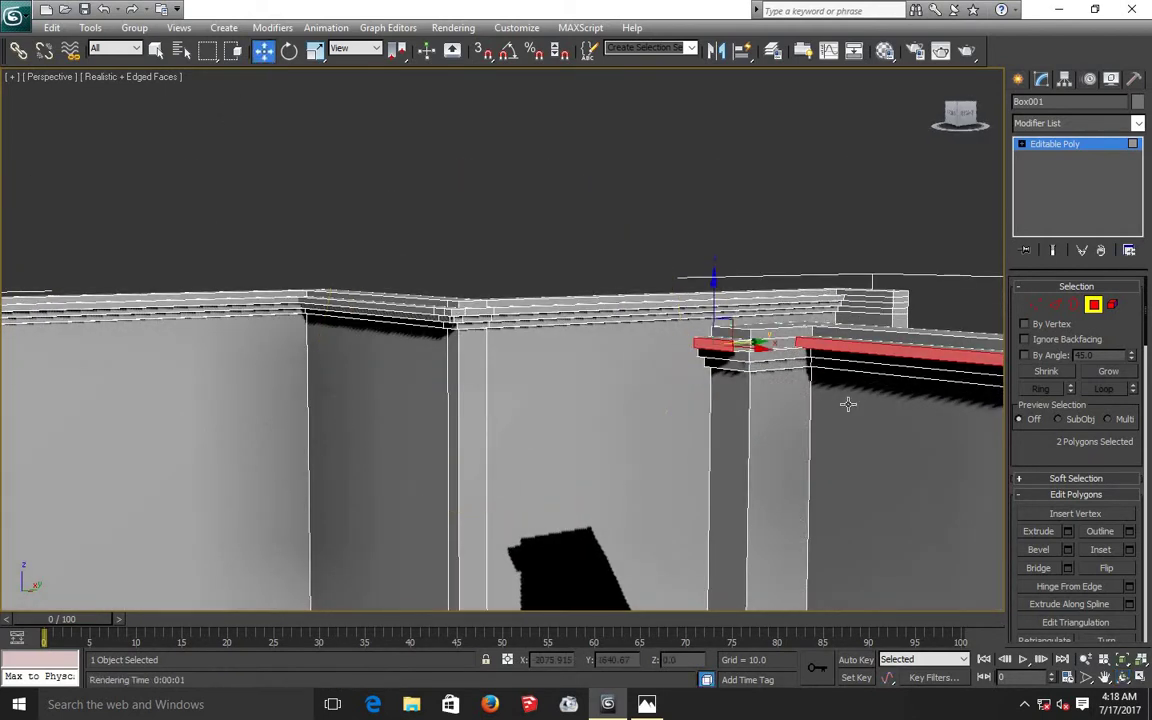
{"action": "left_click", "coordinate": [743, 344]}
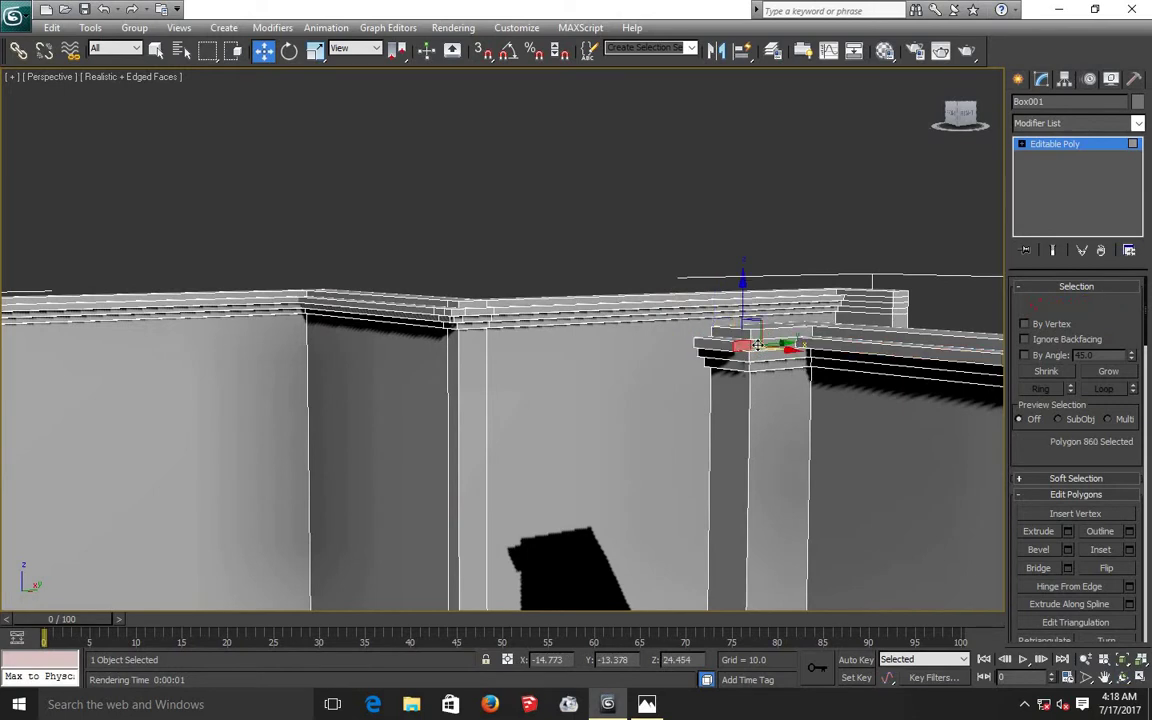
{"action": "left_click", "coordinate": [1067, 533]}
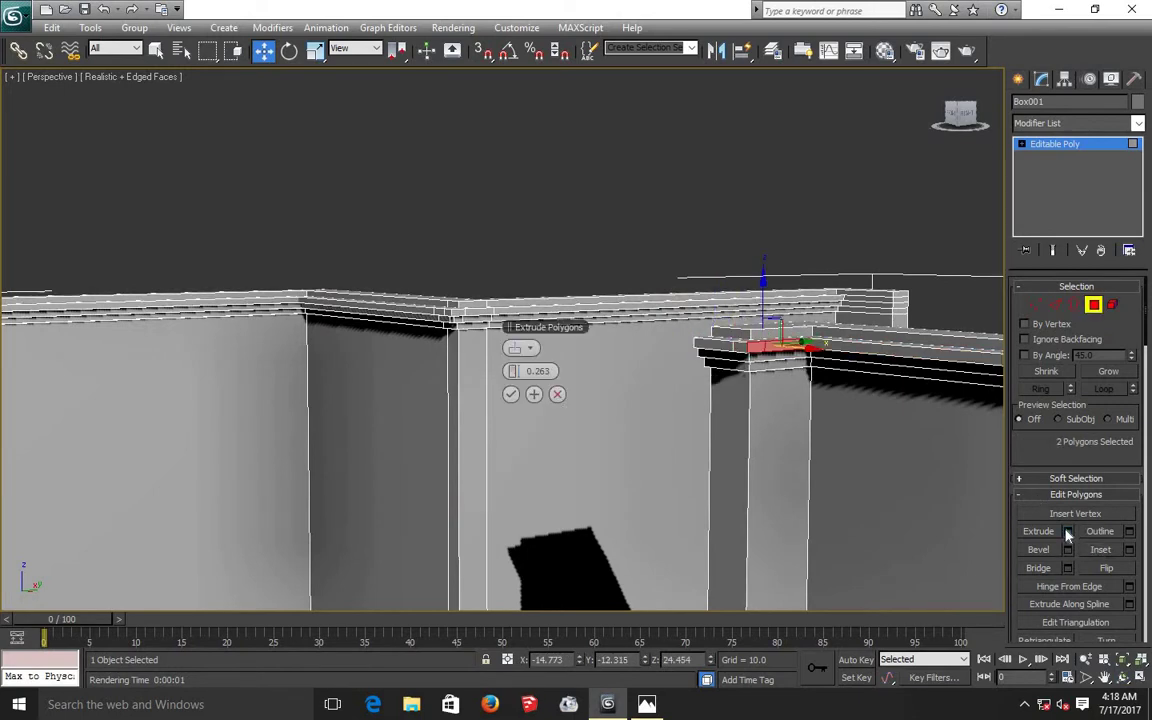
{"action": "left_click", "coordinate": [510, 394]}
{"action": "left_click", "coordinate": [622, 234]}
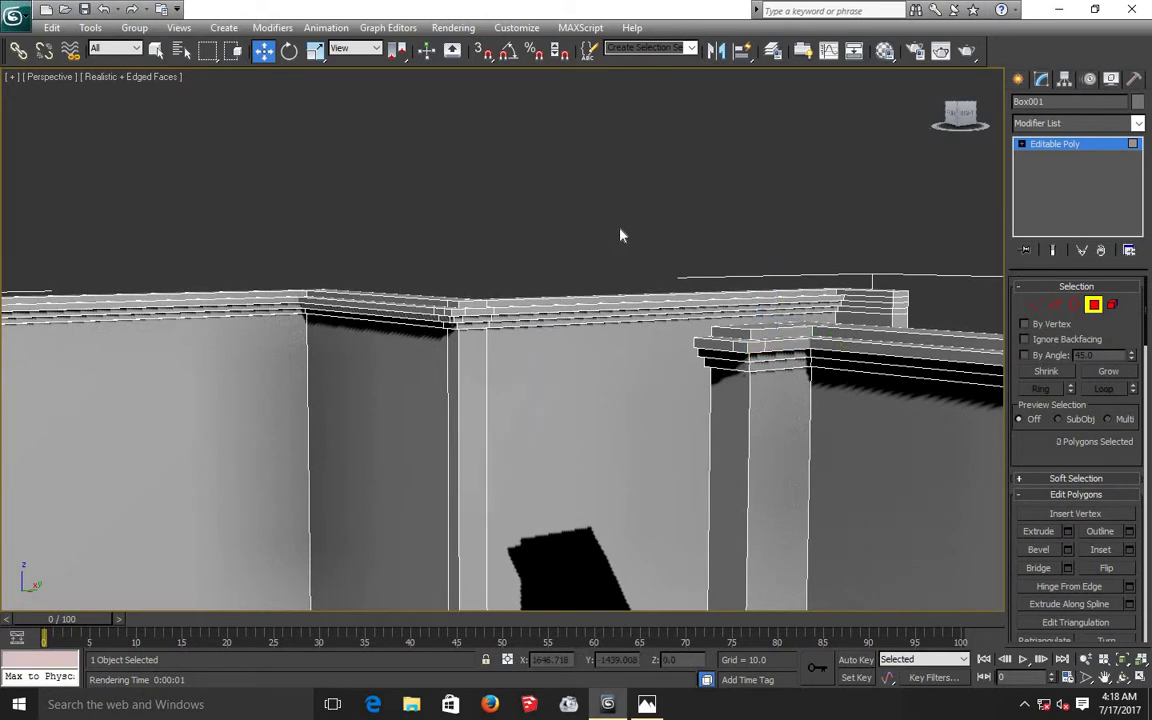
{"action": "left_click", "coordinate": [1104, 676]}
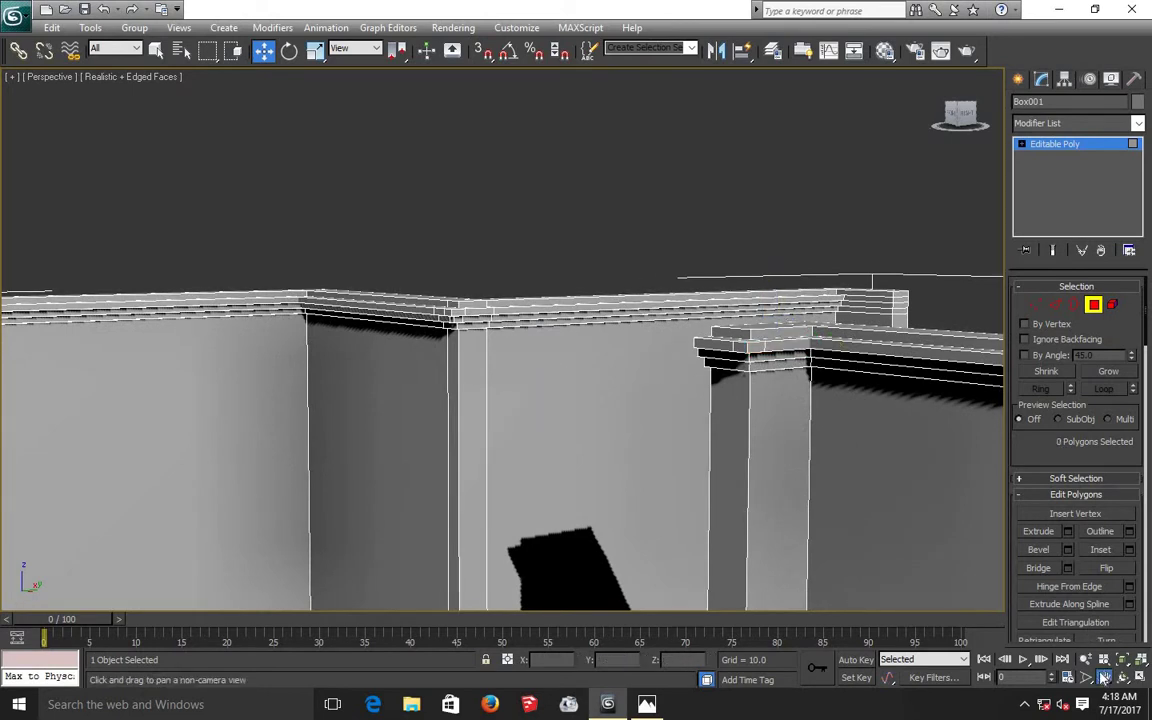
{"action": "mouse_move", "coordinate": [898, 406]}
{"action": "left_mouse_down"}
{"action": "mouse_move", "coordinate": [337, 346]}
{"action": "mouse_move", "coordinate": [759, 414]}
{"action": "left_mouse_up"}
{"action": "mouse_move", "coordinate": [466, 404]}
{"action": "left_mouse_down"}
{"action": "mouse_move", "coordinate": [334, 388]}
{"action": "mouse_move", "coordinate": [175, 337]}
{"action": "mouse_move", "coordinate": [453, 347]}
{"action": "mouse_move", "coordinate": [607, 373]}
{"action": "mouse_move", "coordinate": [530, 380]}
{"action": "left_mouse_up"}
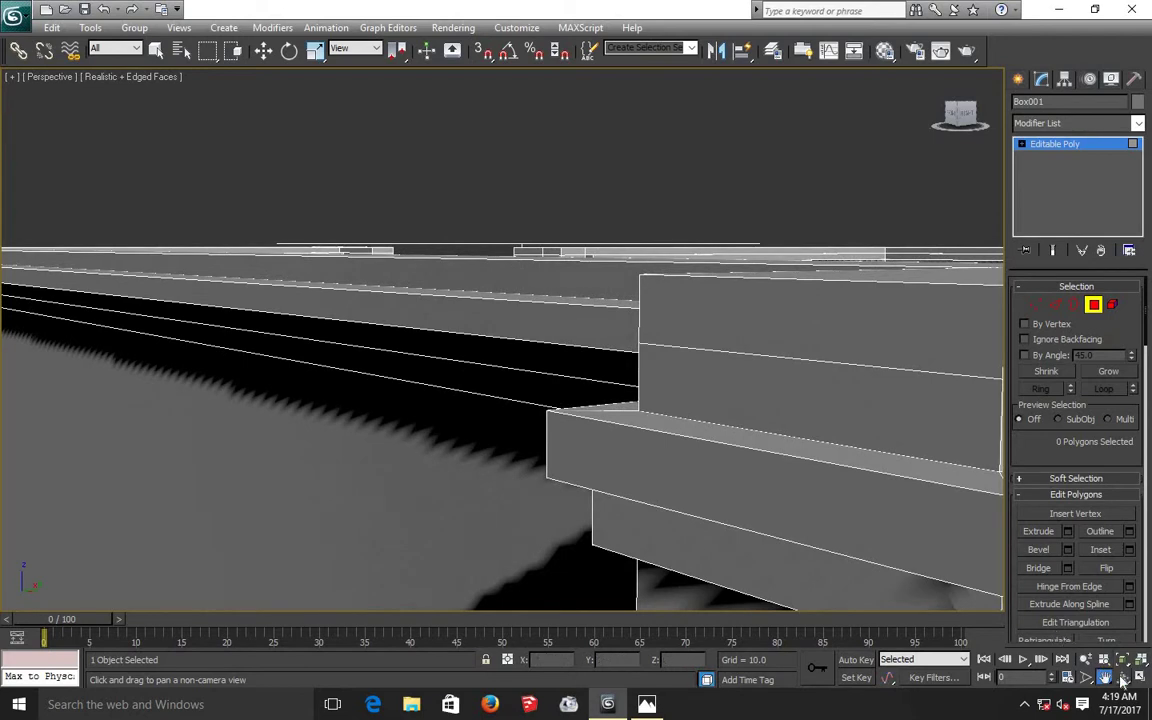
{"action": "left_click", "coordinate": [1122, 678]}
{"action": "mouse_move", "coordinate": [514, 388]}
{"action": "left_mouse_down"}
{"action": "mouse_move", "coordinate": [557, 416]}
{"action": "mouse_move", "coordinate": [663, 445]}
{"action": "mouse_move", "coordinate": [676, 285]}
{"action": "mouse_move", "coordinate": [1028, 609]}
{"action": "left_mouse_up"}
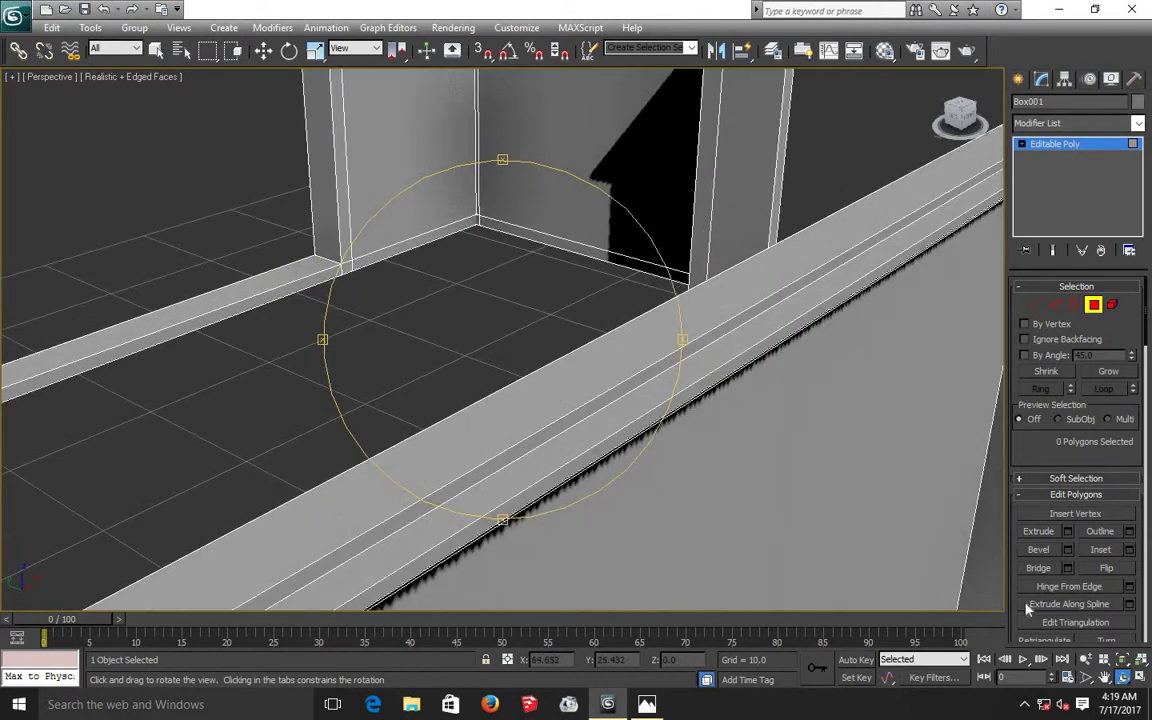
{"action": "left_click", "coordinate": [1104, 677]}
- Extrude the cornice's end cap face by 0.263
{"action": "left_click_drag", "start_coordinate": [843, 386], "coordinate": [684, 426]}
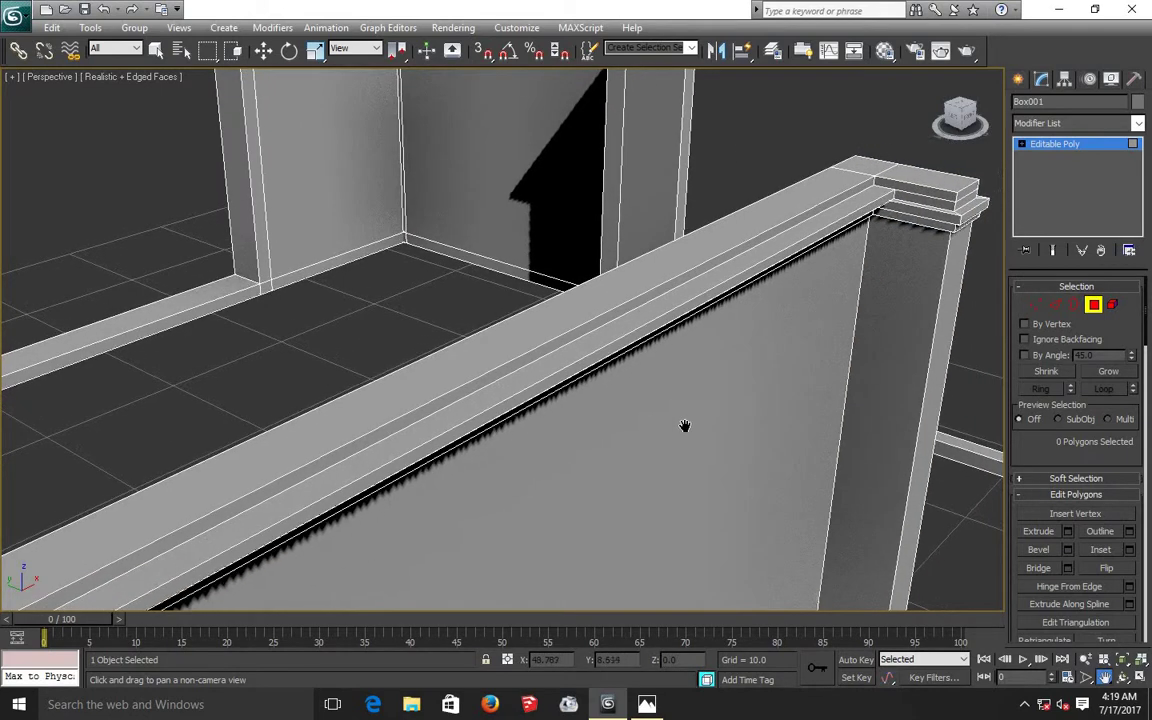
{"action": "left_click", "coordinate": [263, 50]}
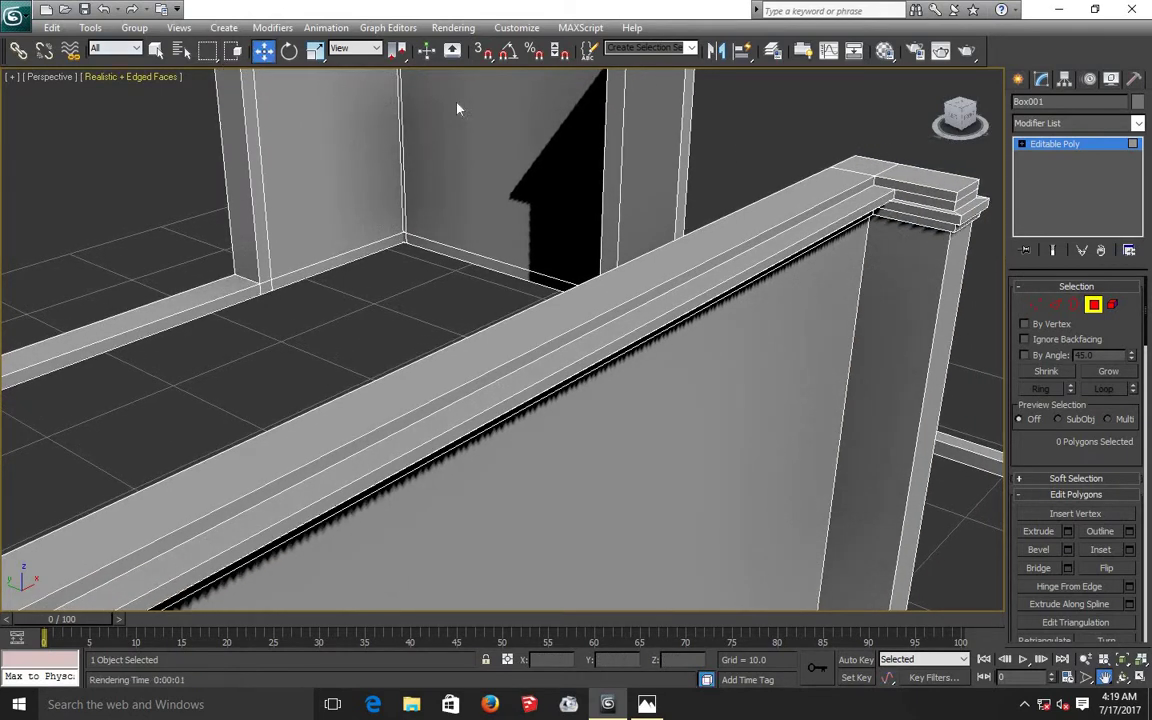
{"action": "left_click", "coordinate": [918, 200]}
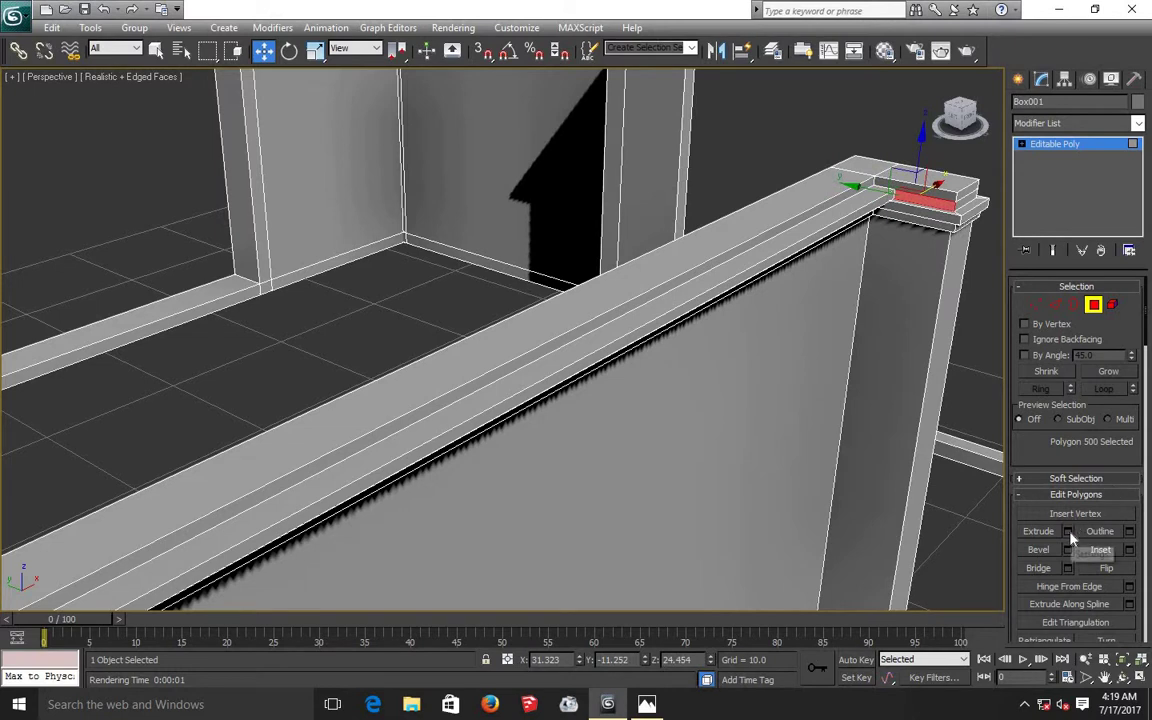
{"action": "left_click", "coordinate": [1067, 531]}
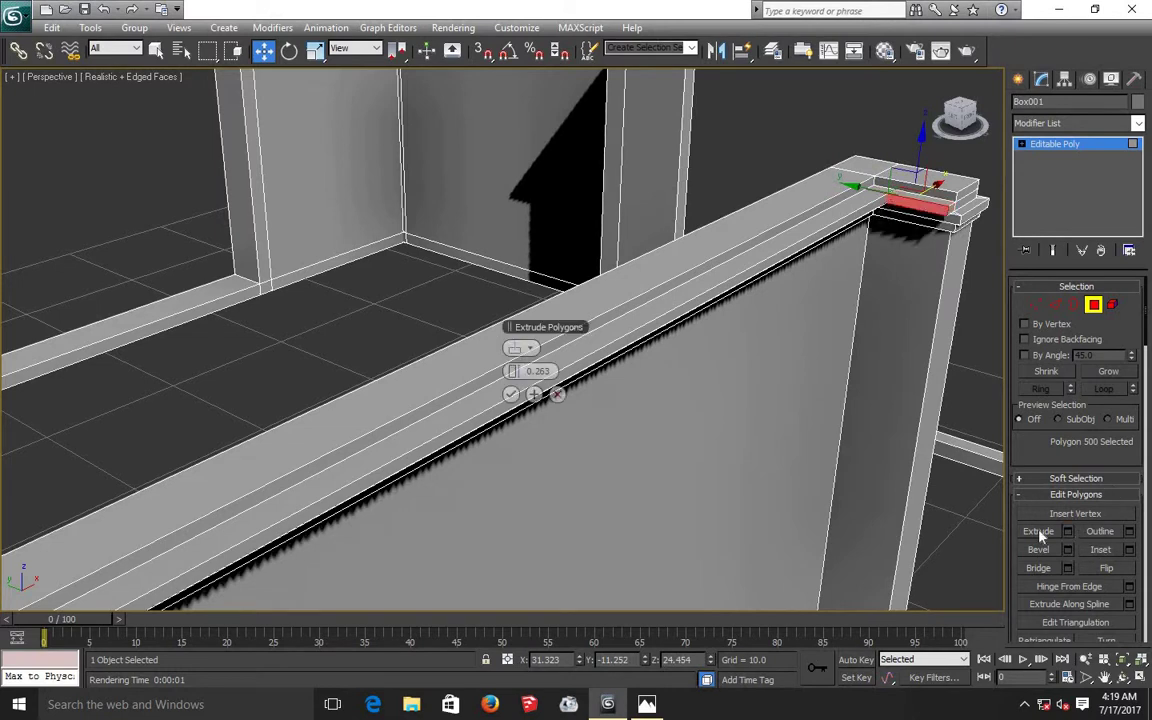
{"action": "left_click", "coordinate": [511, 393]}
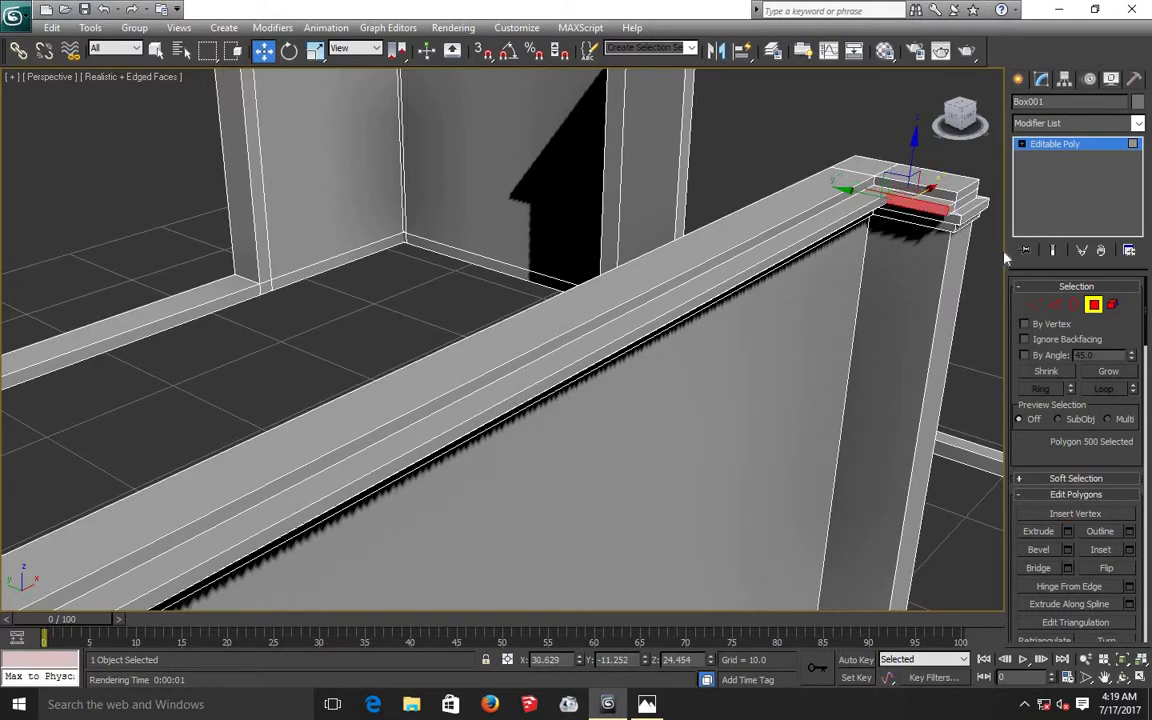
- Extrude the extruded cap's end and top faces a further 0.263
{"action": "left_click", "coordinate": [953, 206]}
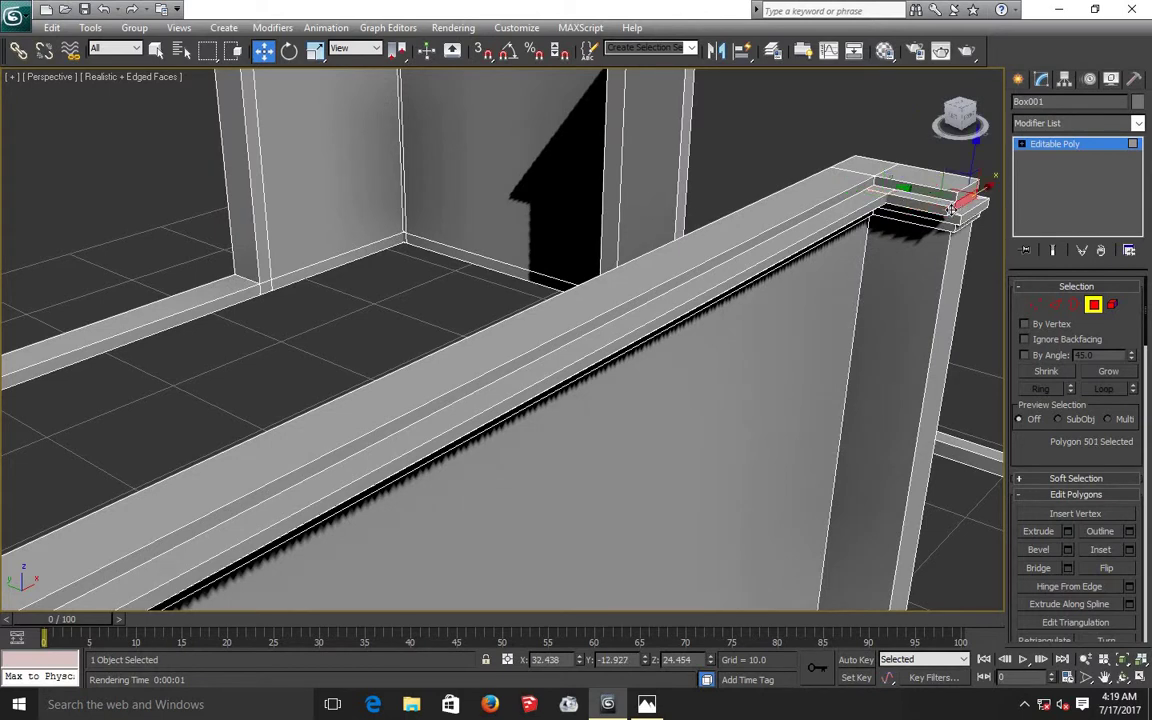
{"action": "left_click", "coordinate": [950, 188], "text": "ctrl"}
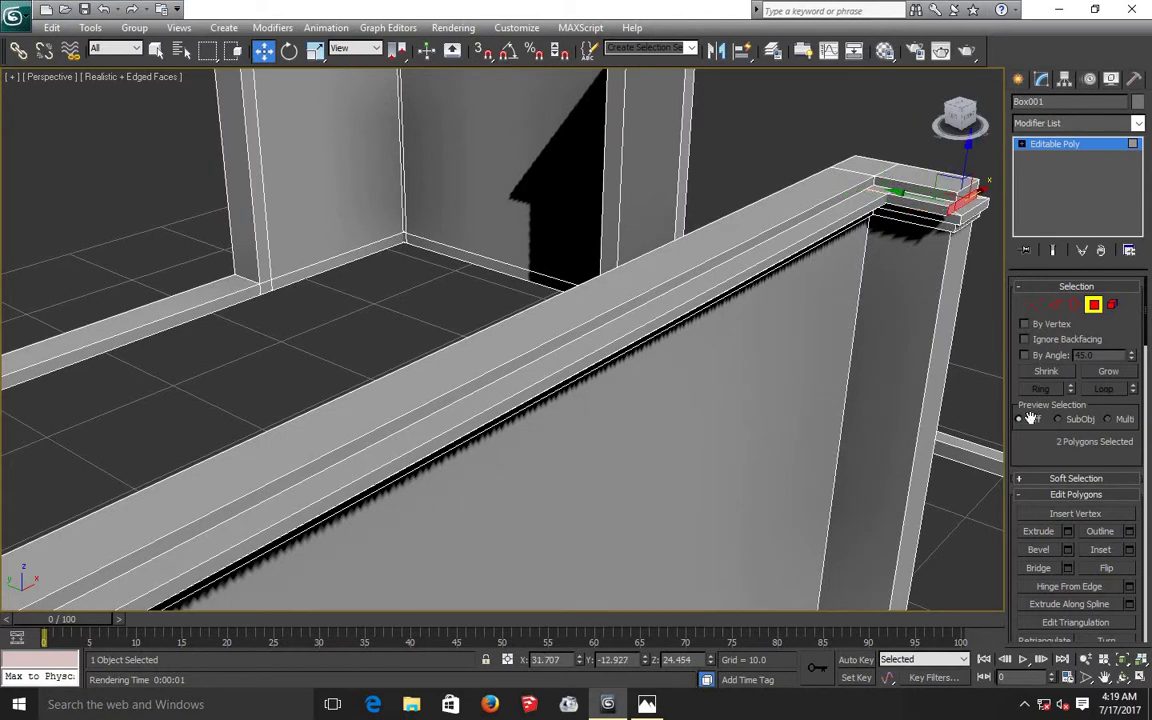
{"action": "left_click", "coordinate": [1067, 533]}
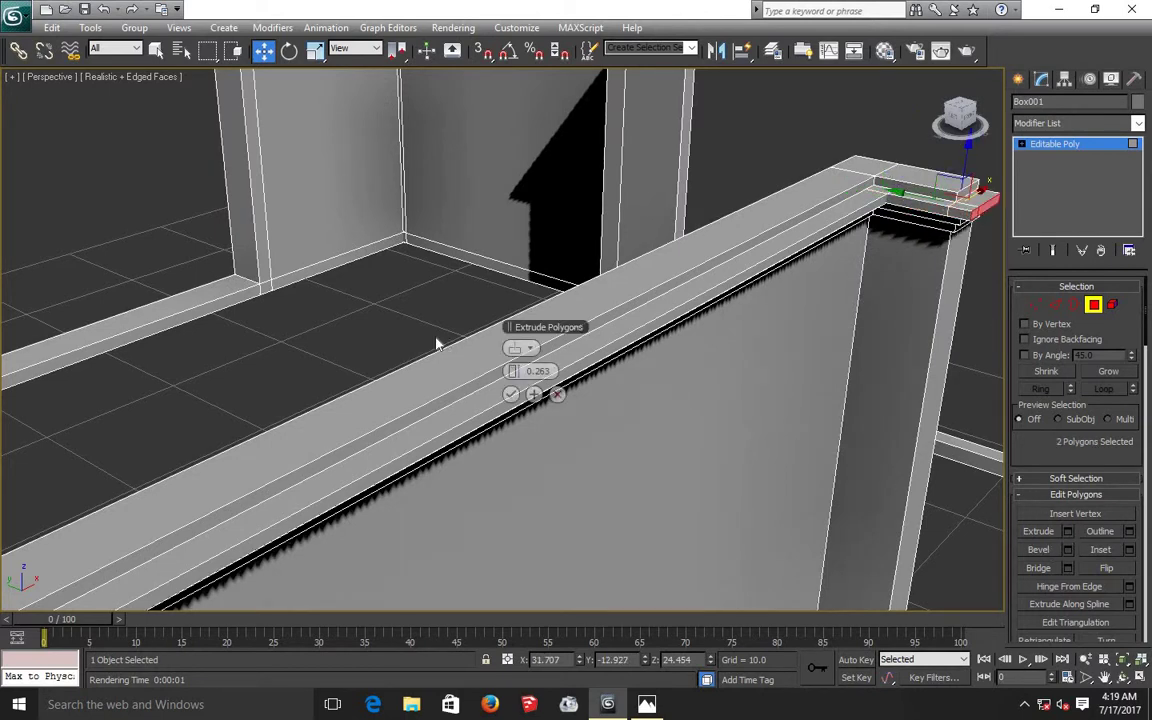
{"action": "left_click", "coordinate": [510, 393]}
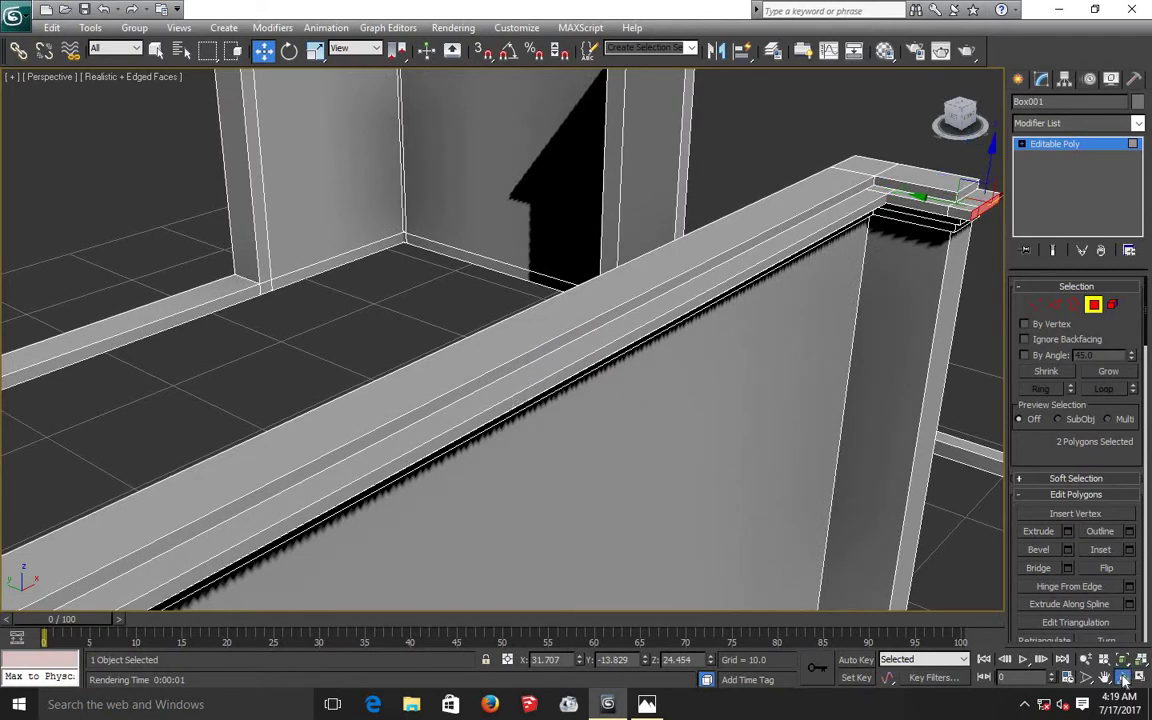
{"action": "left_click", "coordinate": [1122, 678]}
- Extrude three cornice faces near the pillar by 0.263
{"action": "mouse_move", "coordinate": [470, 380]}
{"action": "left_mouse_down"}
{"action": "mouse_move", "coordinate": [478, 337]}
{"action": "mouse_move", "coordinate": [397, 384]}
{"action": "mouse_move", "coordinate": [270, 368]}
{"action": "mouse_move", "coordinate": [775, 553]}
{"action": "left_mouse_up"}
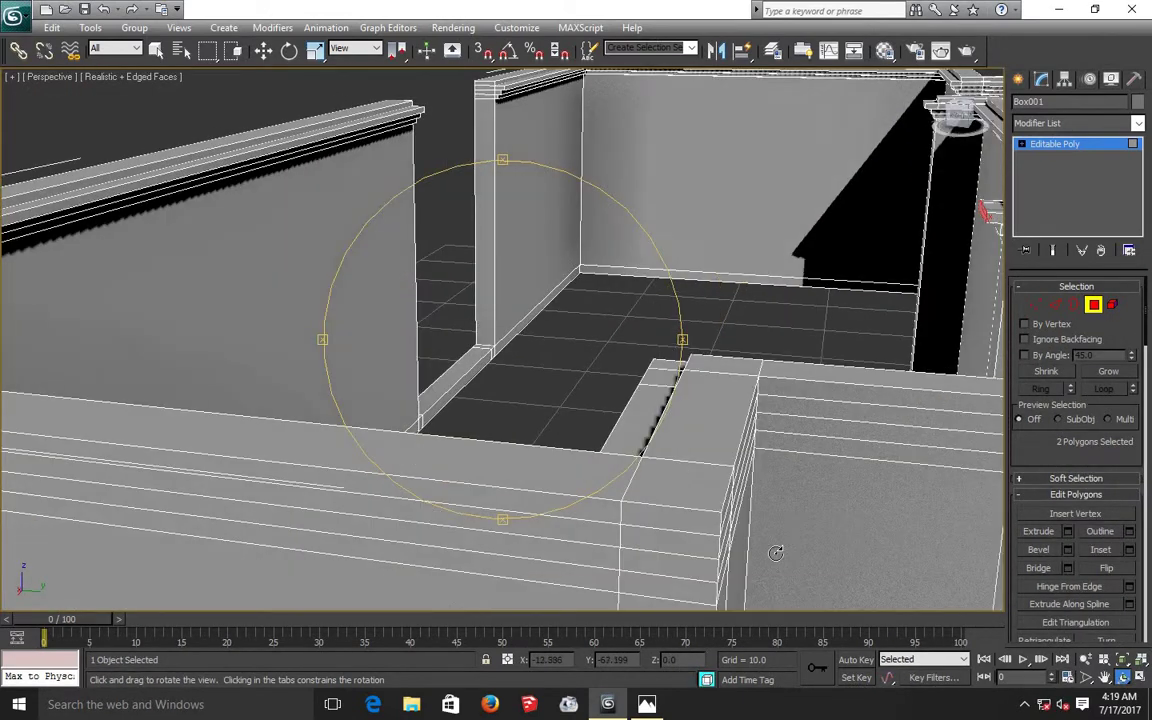
{"action": "left_click", "coordinate": [1104, 678]}
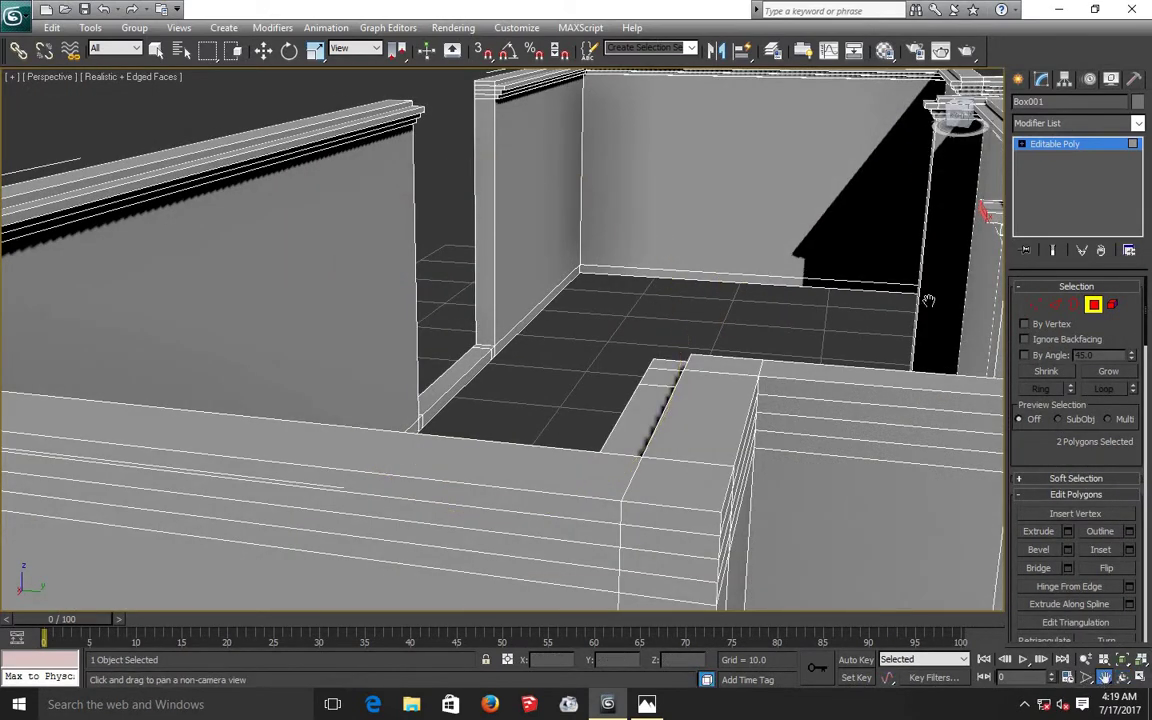
{"action": "left_click_drag", "start_coordinate": [784, 249], "coordinate": [500, 246]}
{"action": "left_click", "coordinate": [262, 52]}
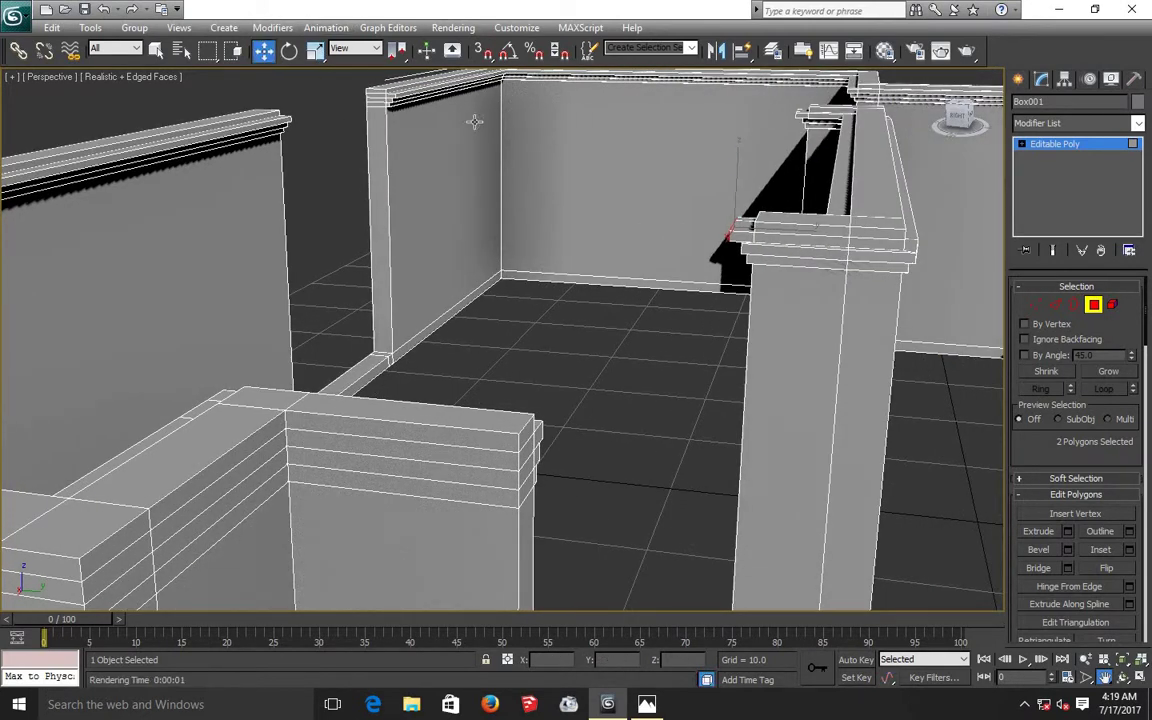
{"action": "left_click", "coordinate": [771, 236]}
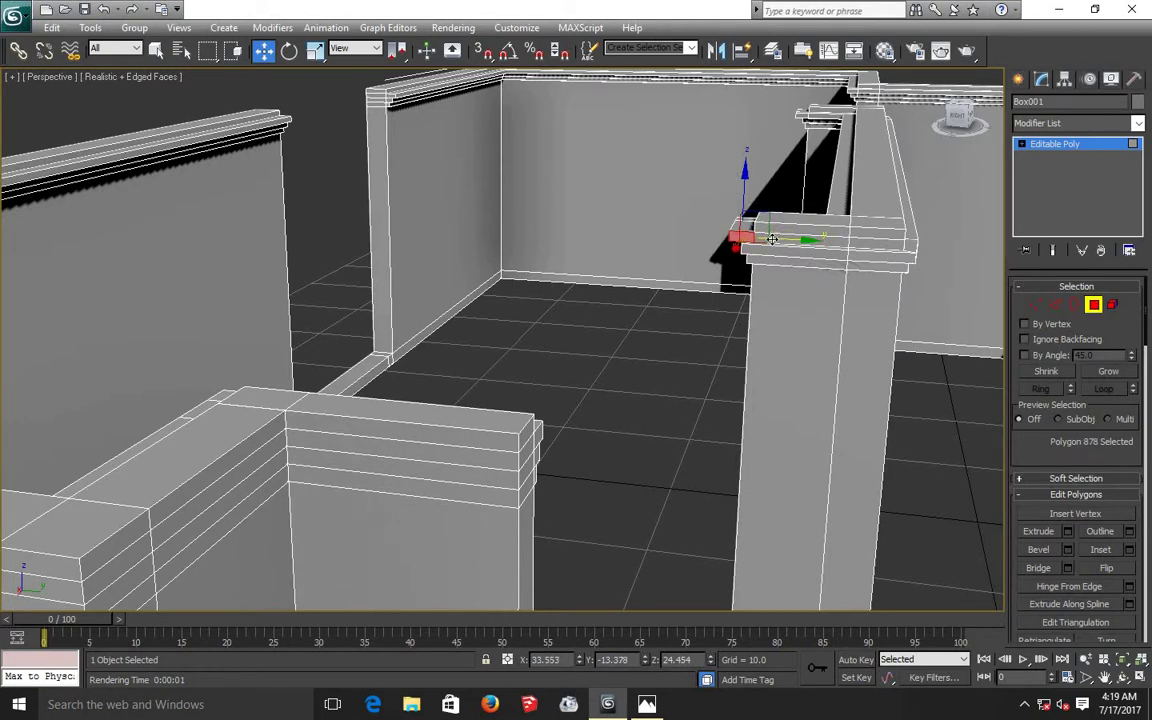
{"action": "left_click", "coordinate": [859, 245], "text": "ctrl"}
{"action": "left_click", "coordinate": [861, 245], "text": "ctrl"}
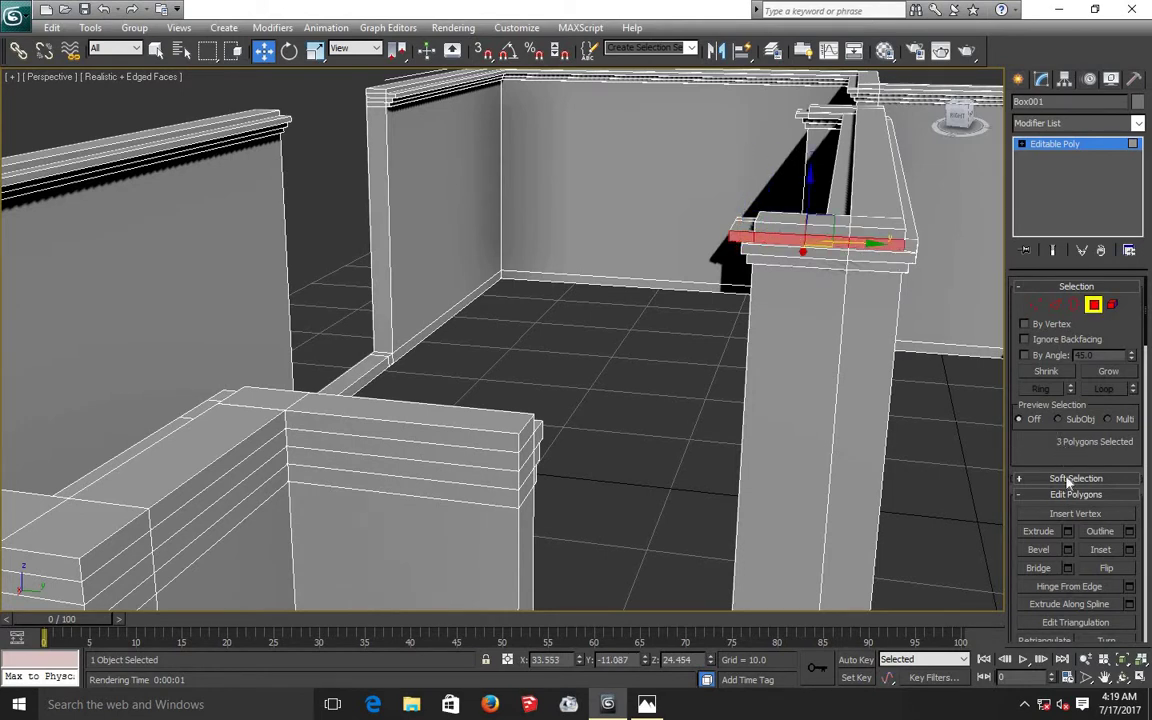
{"action": "left_click", "coordinate": [1067, 531]}
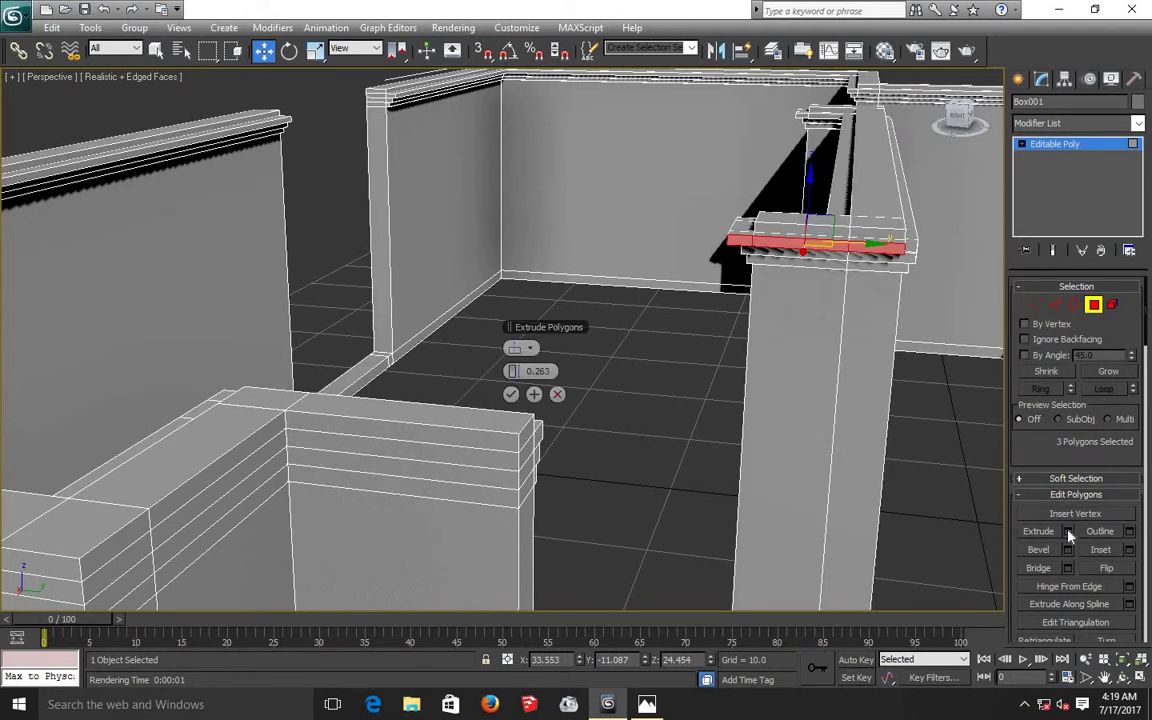
{"action": "left_click", "coordinate": [511, 395]}
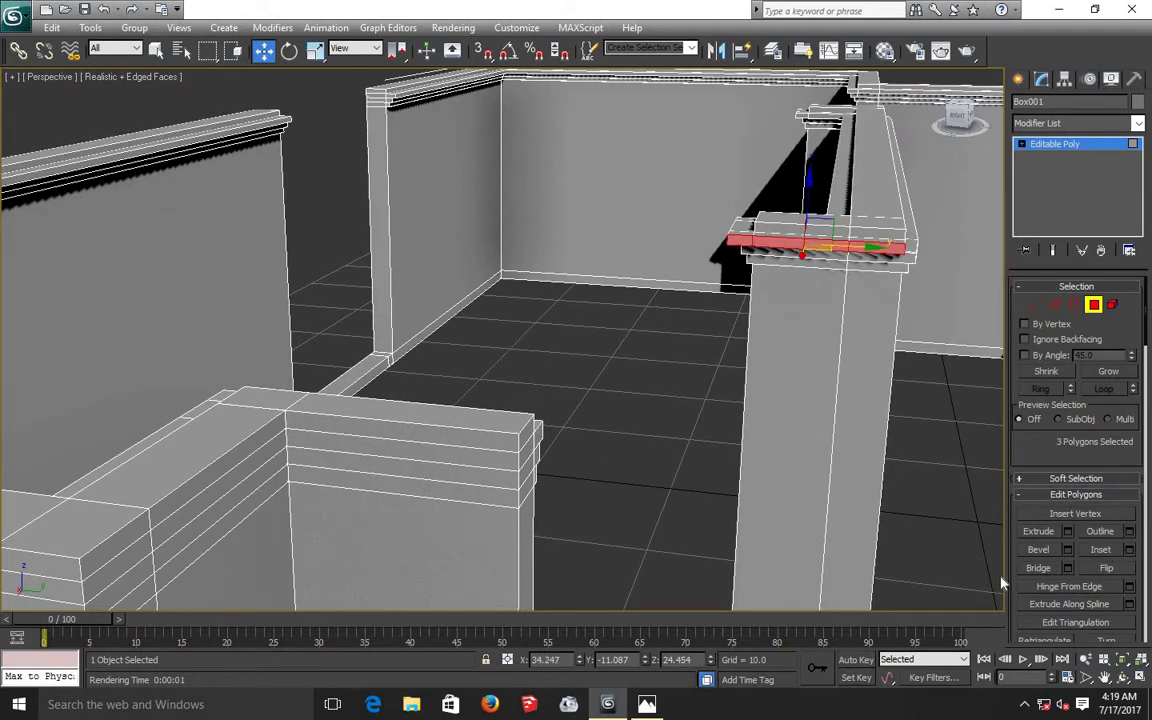
- Extrude three adjacent cornice faces on the back wall by 0.263
{"action": "left_click", "coordinate": [1122, 678]}
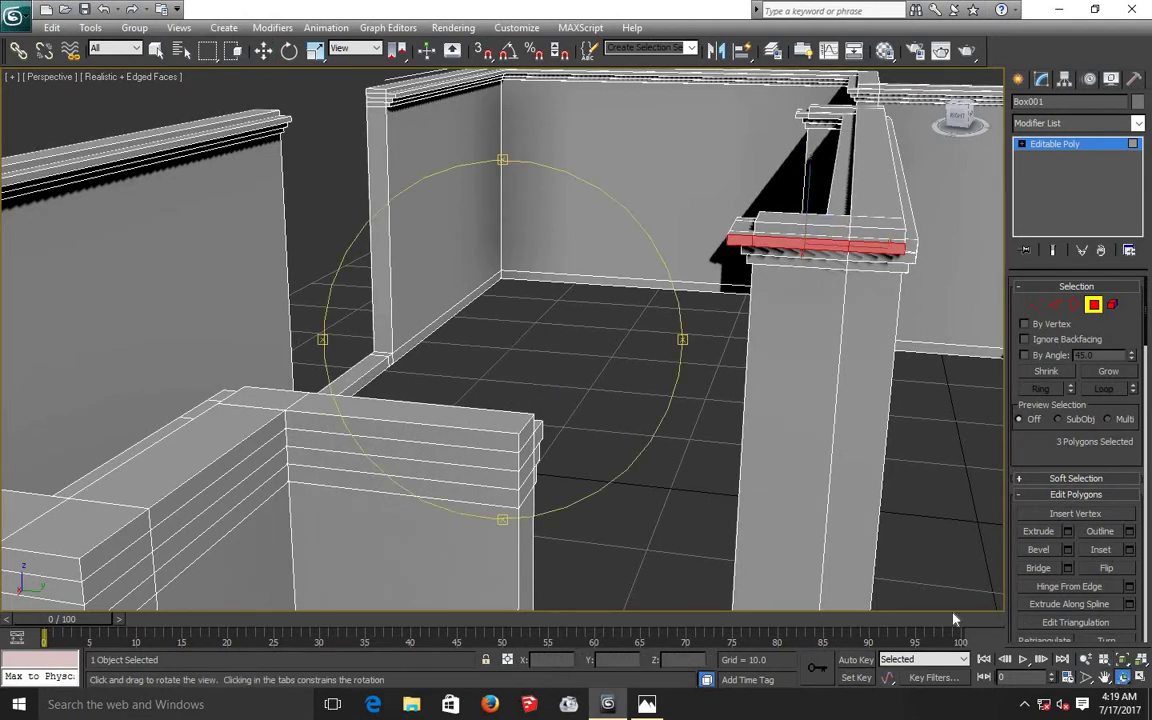
{"action": "mouse_move", "coordinate": [587, 368]}
{"action": "left_mouse_down"}
{"action": "mouse_move", "coordinate": [475, 372]}
{"action": "mouse_move", "coordinate": [382, 341]}
{"action": "left_mouse_up"}
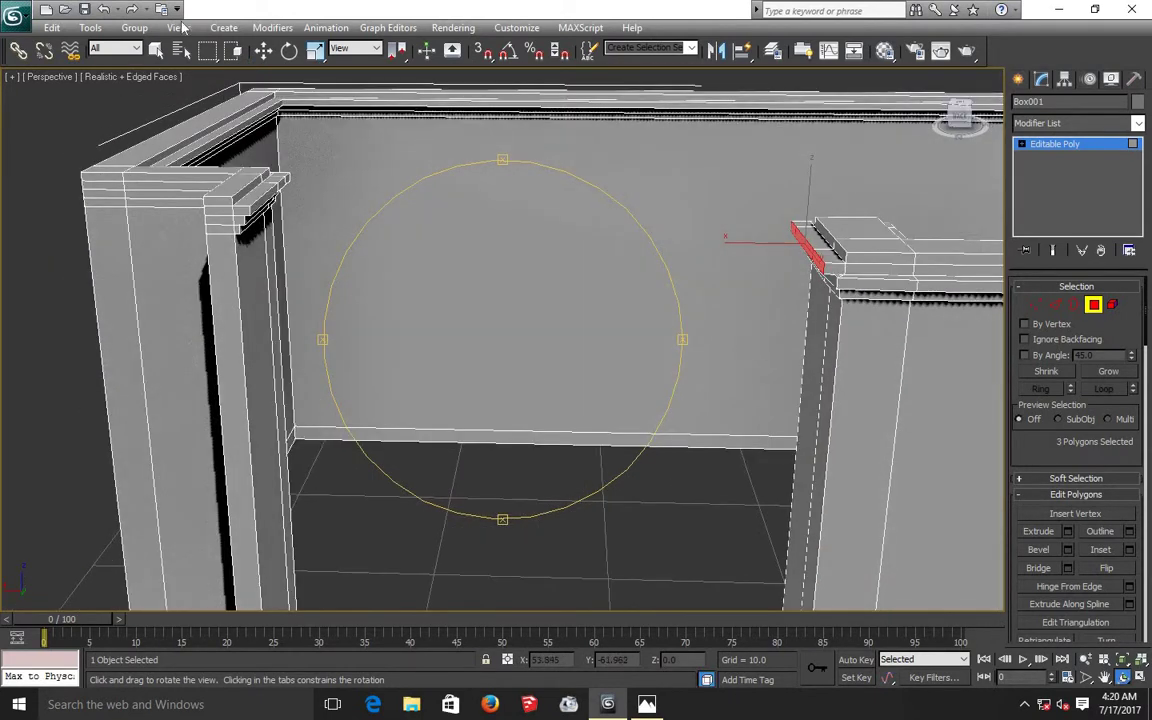
{"action": "right_click", "coordinate": [858, 310]}
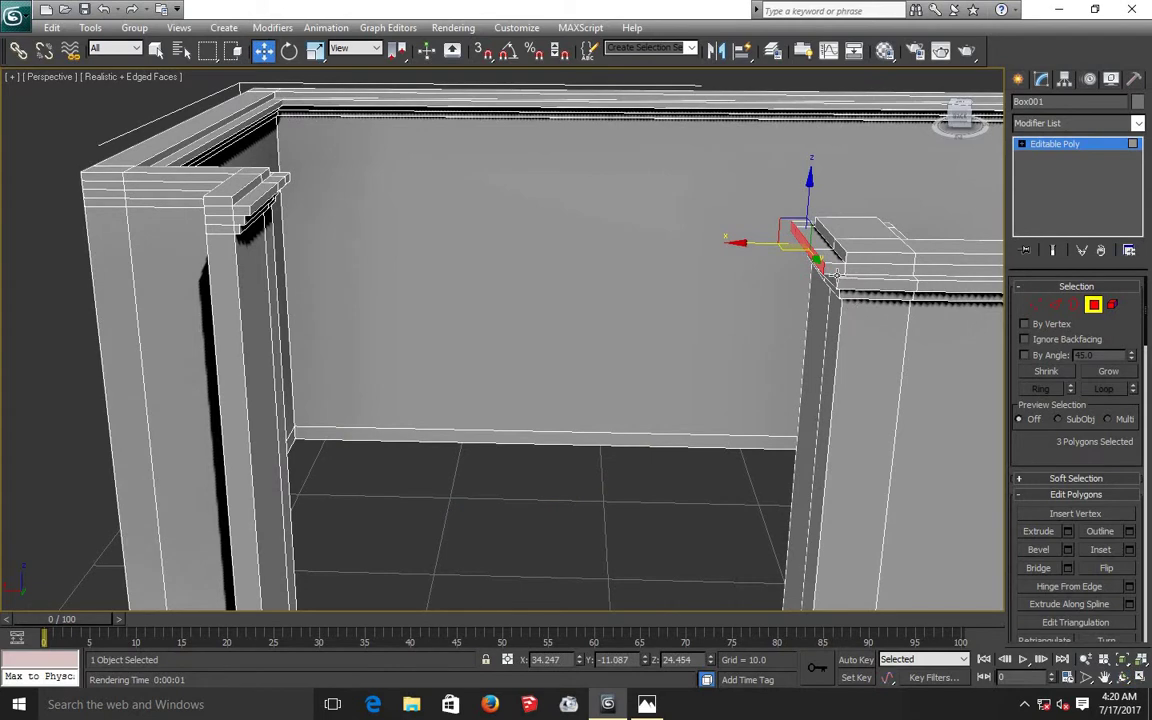
{"action": "left_click", "coordinate": [845, 271]}
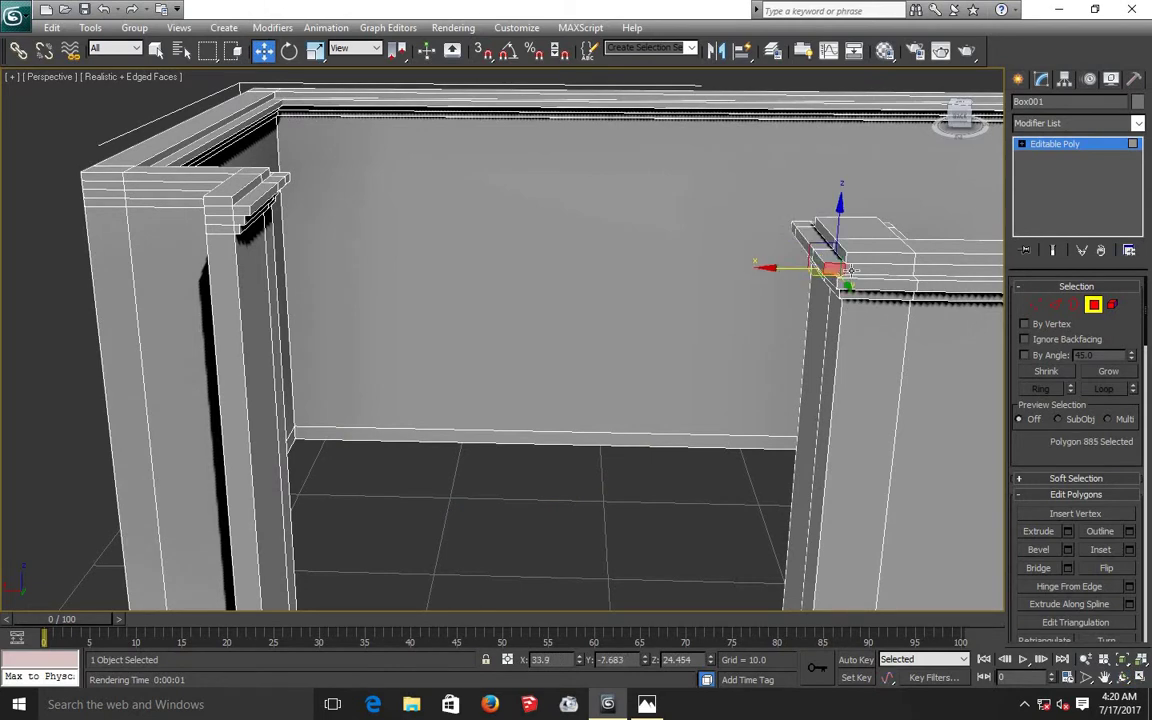
{"action": "left_click", "coordinate": [912, 272], "text": "ctrl"}
{"action": "left_click", "coordinate": [955, 270], "text": "ctrl"}
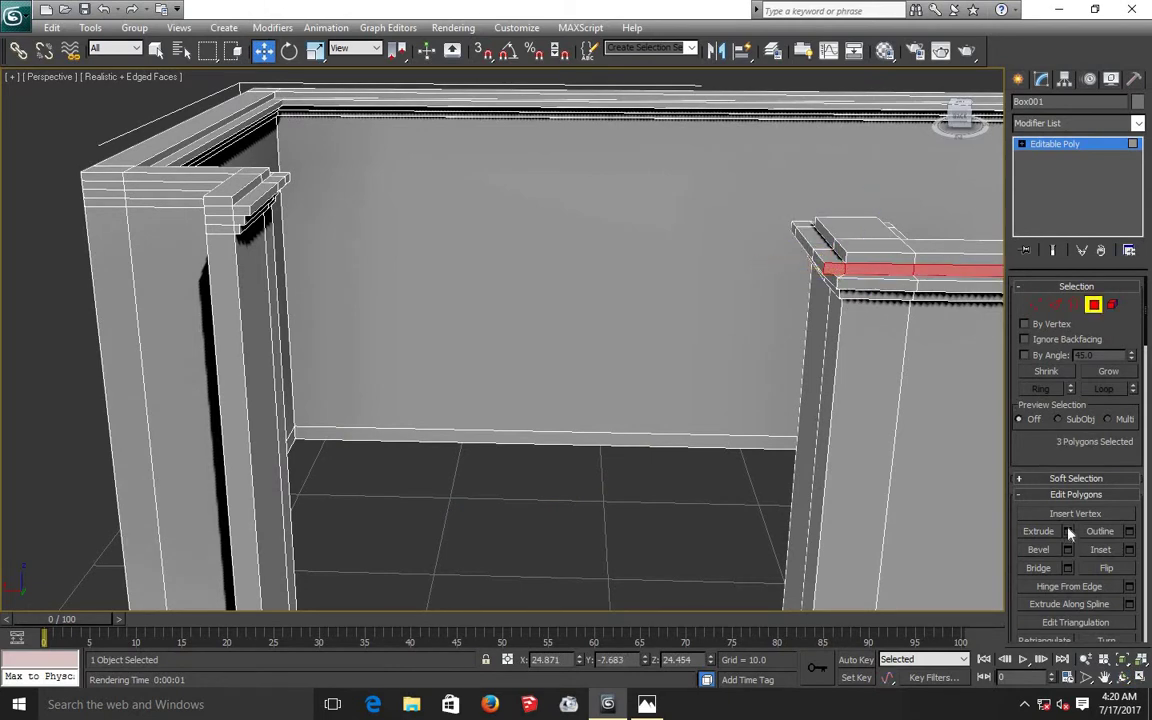
{"action": "left_click", "coordinate": [1068, 531]}
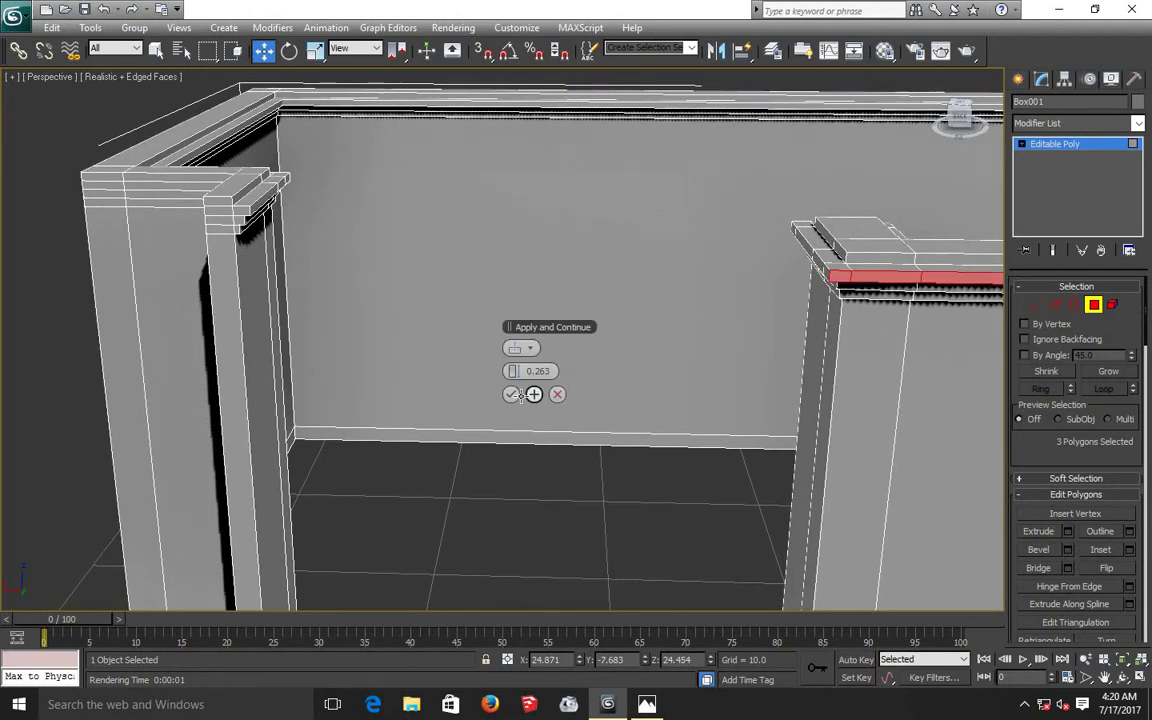
{"action": "left_click", "coordinate": [459, 356]}
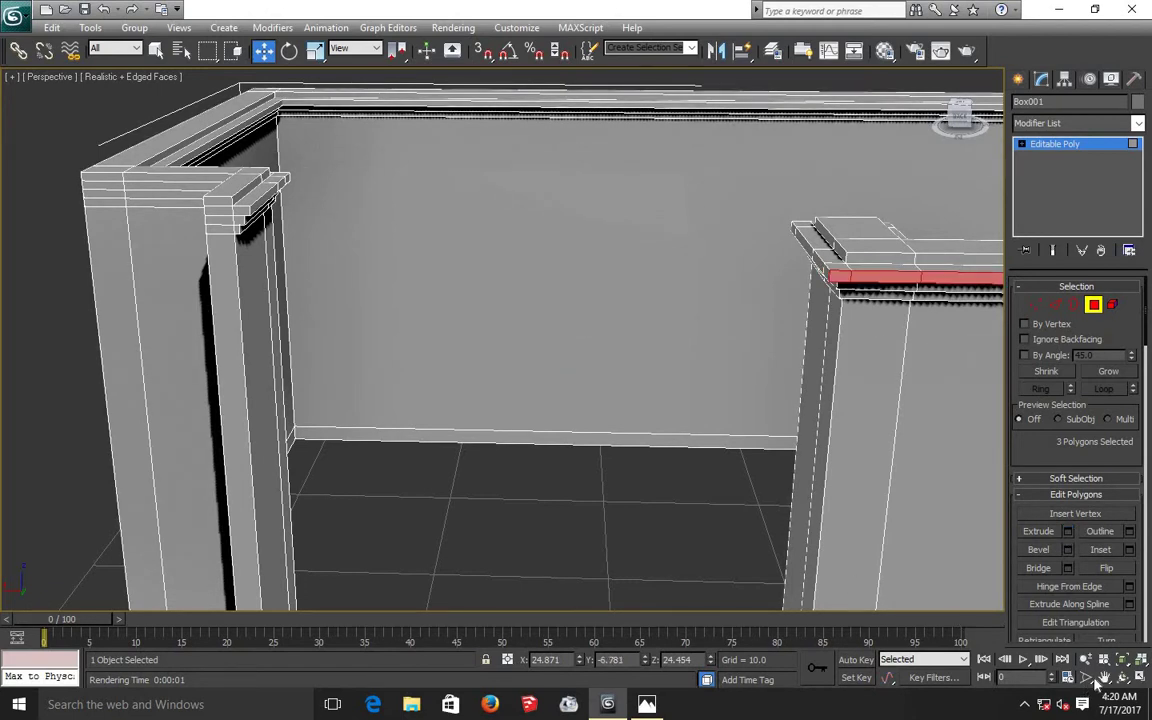
{"action": "left_click", "coordinate": [1105, 678]}
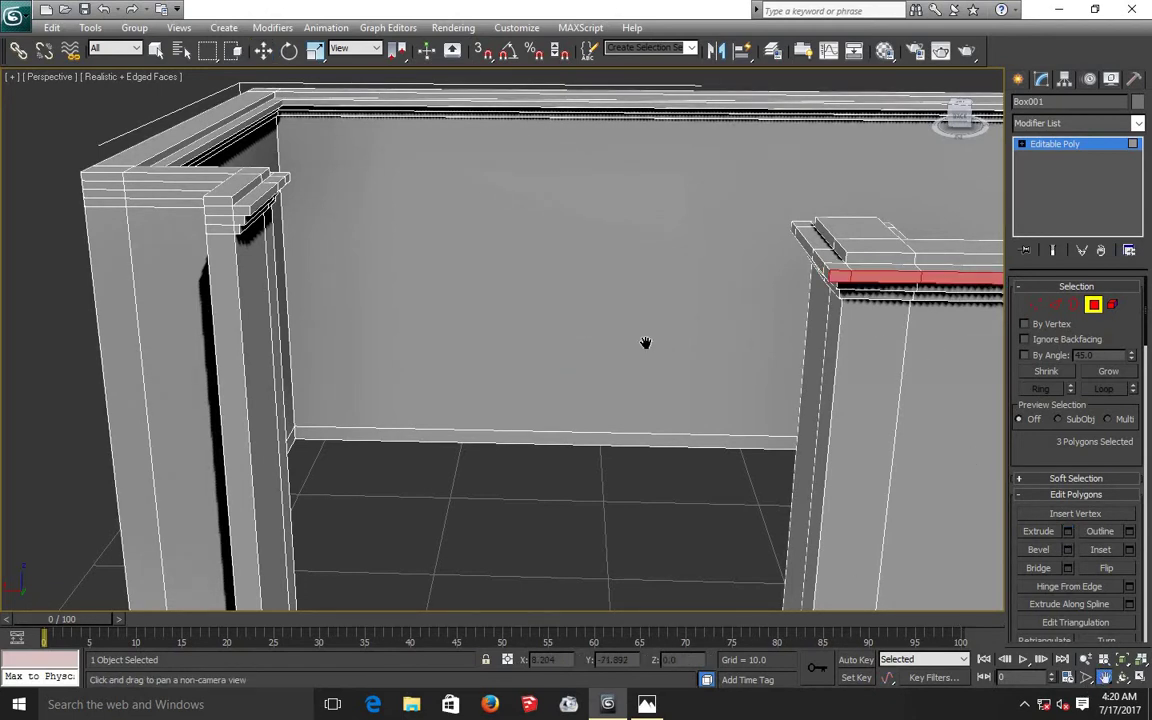
{"action": "mouse_move", "coordinate": [582, 308]}
{"action": "left_mouse_down"}
{"action": "mouse_move", "coordinate": [312, 288]}
{"action": "mouse_move", "coordinate": [180, 292]}
{"action": "left_mouse_up"}
- Extrude the end face of the extruded cornice strip by 0.263
{"action": "mouse_move", "coordinate": [779, 296]}
{"action": "left_mouse_down"}
{"action": "mouse_move", "coordinate": [445, 301]}
{"action": "mouse_move", "coordinate": [317, 286]}
{"action": "mouse_move", "coordinate": [360, 265]}
{"action": "left_mouse_up"}
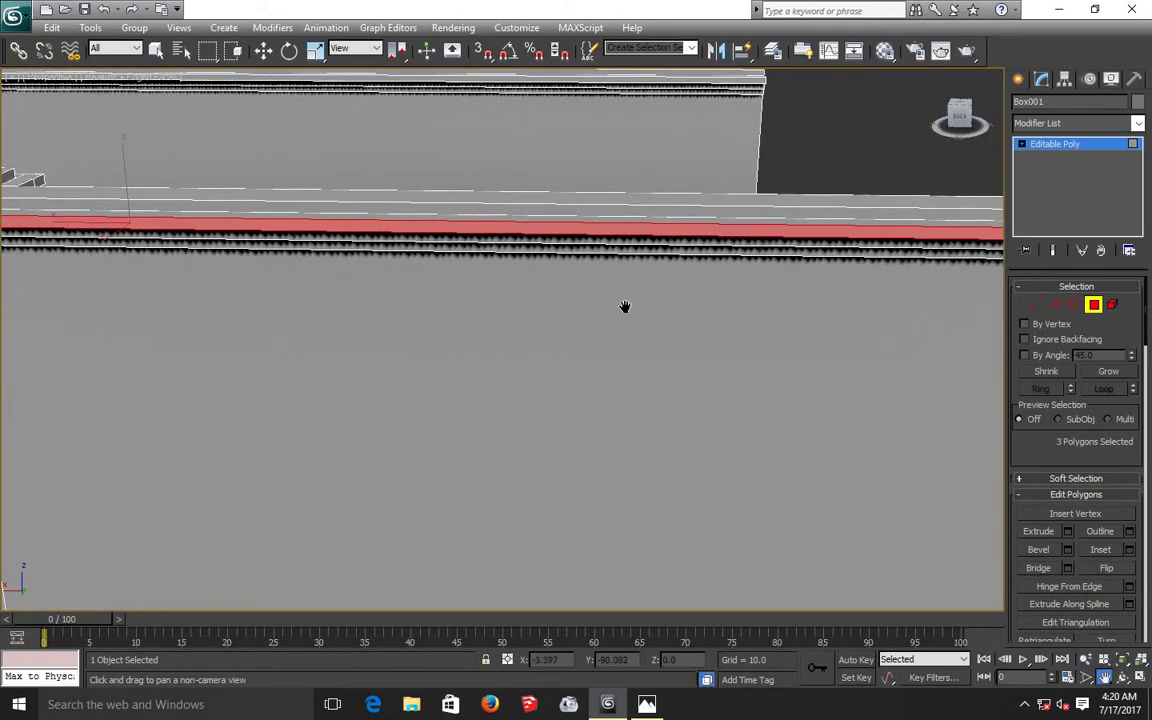
{"action": "left_click_drag", "start_coordinate": [625, 306], "coordinate": [270, 306]}
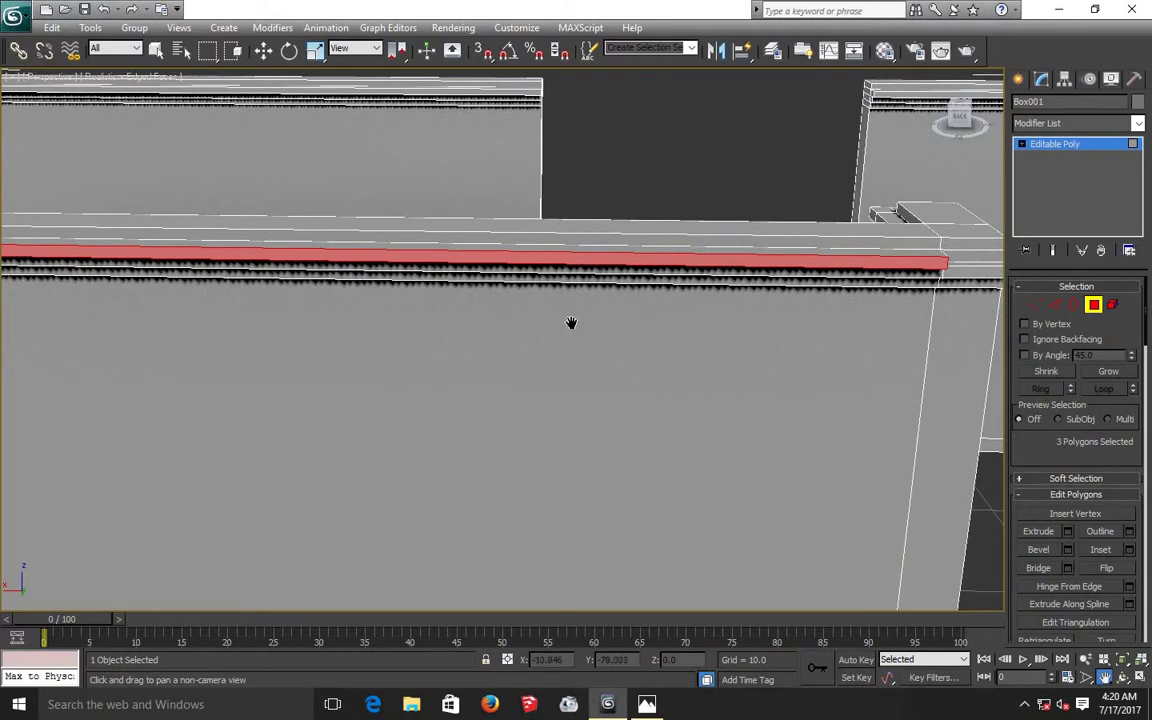
{"action": "left_click_drag", "start_coordinate": [571, 324], "coordinate": [488, 324]}
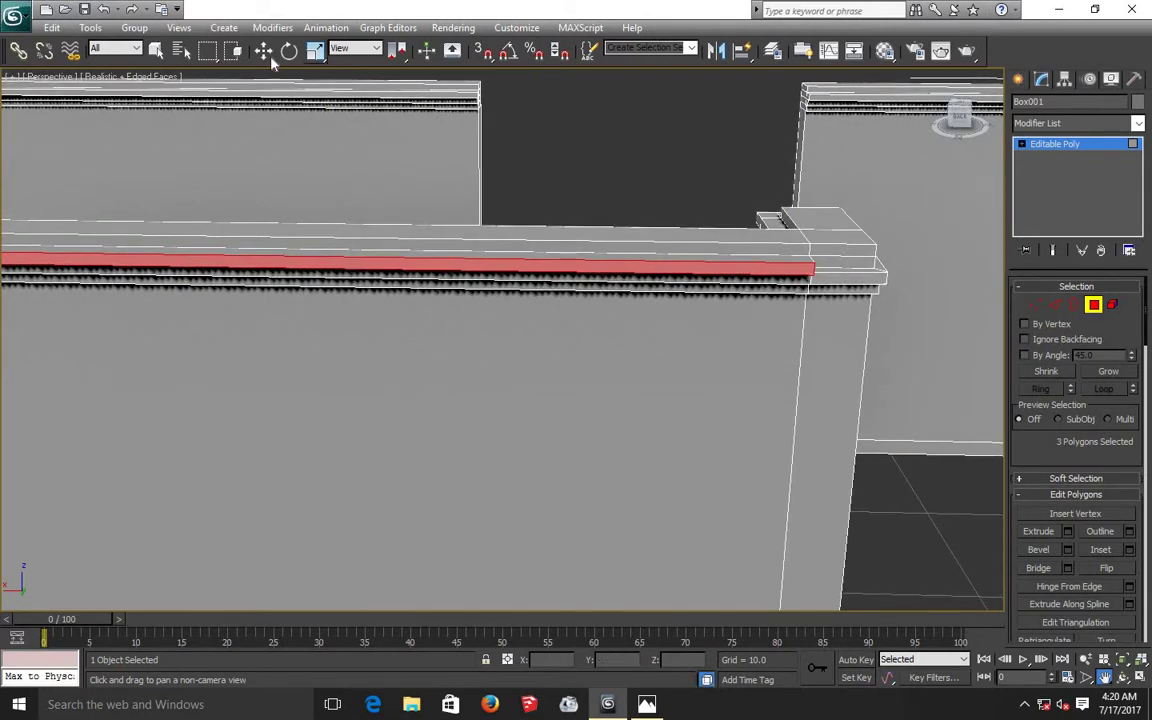
{"action": "left_click", "coordinate": [268, 57]}
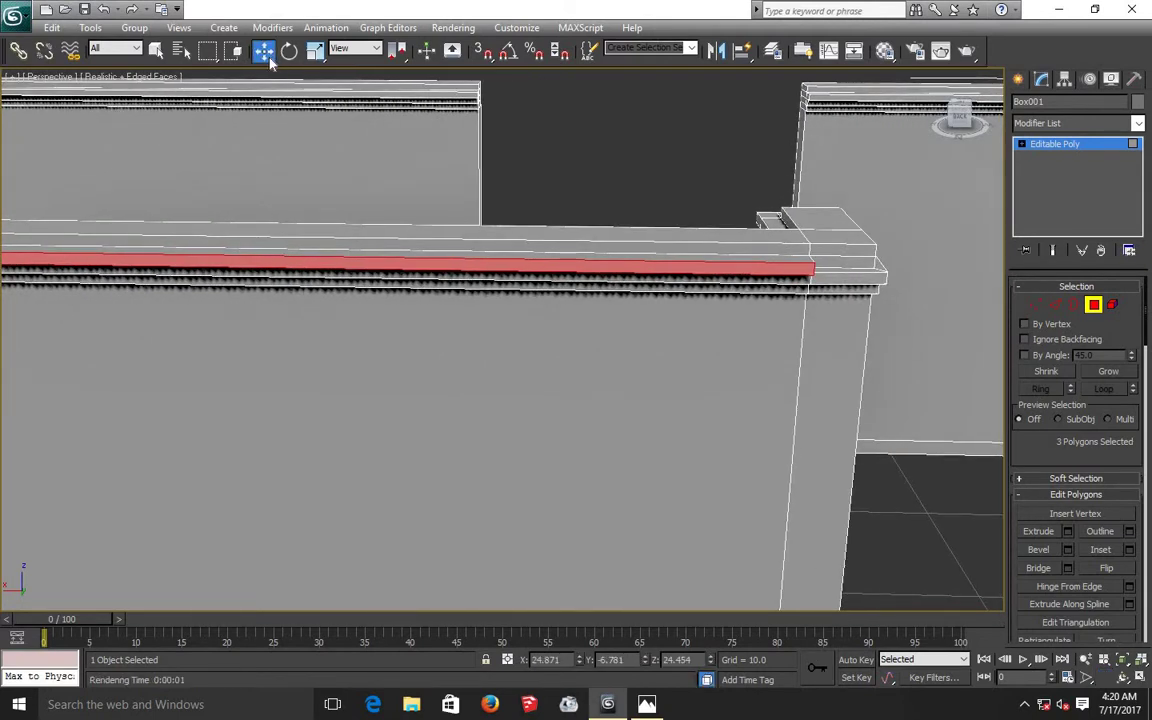
{"action": "left_click", "coordinate": [835, 262]}
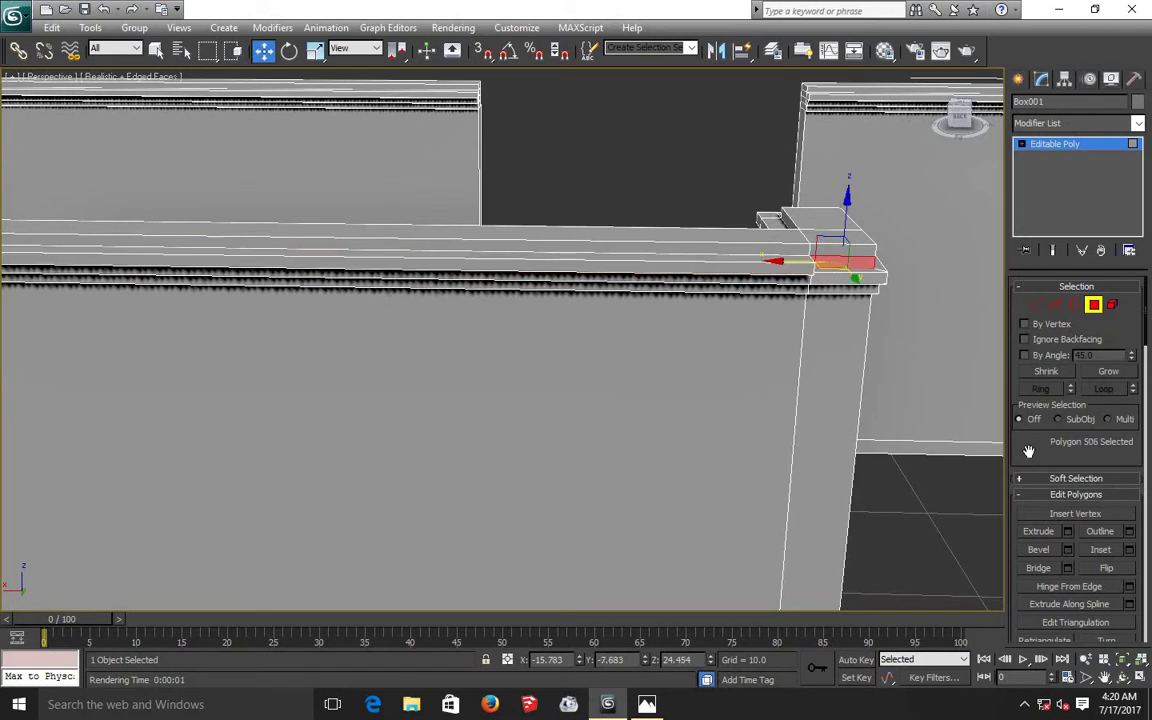
{"action": "left_click", "coordinate": [1067, 532]}
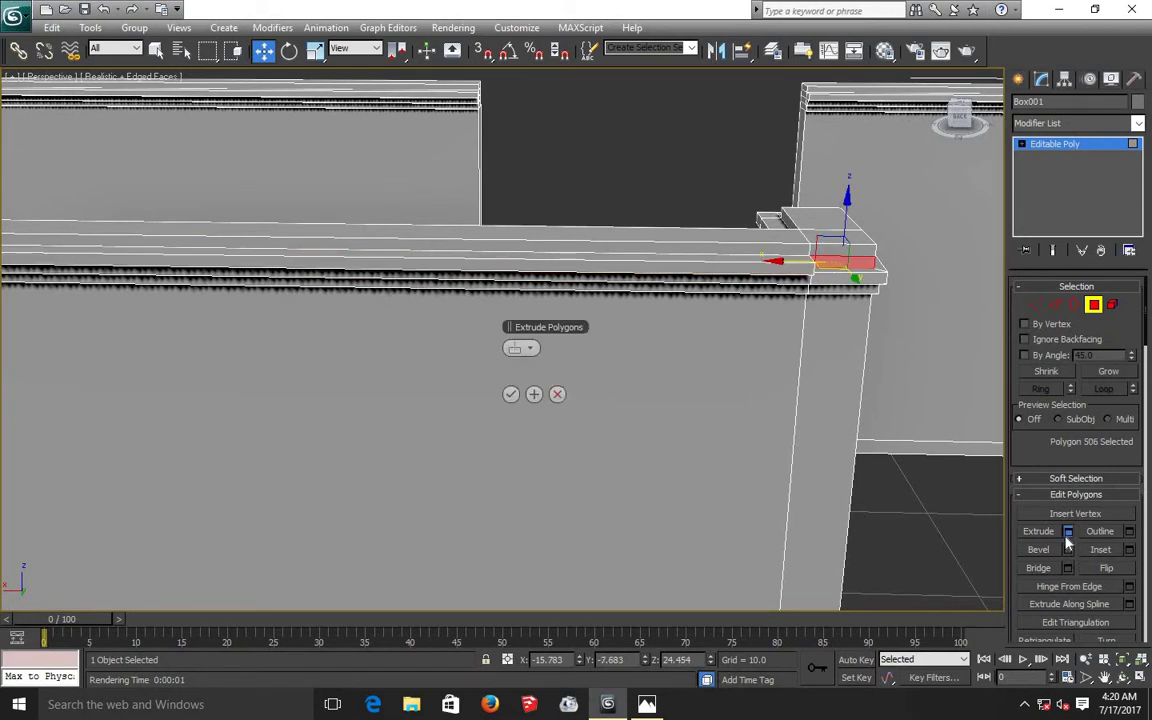
{"action": "left_click", "coordinate": [510, 394]}
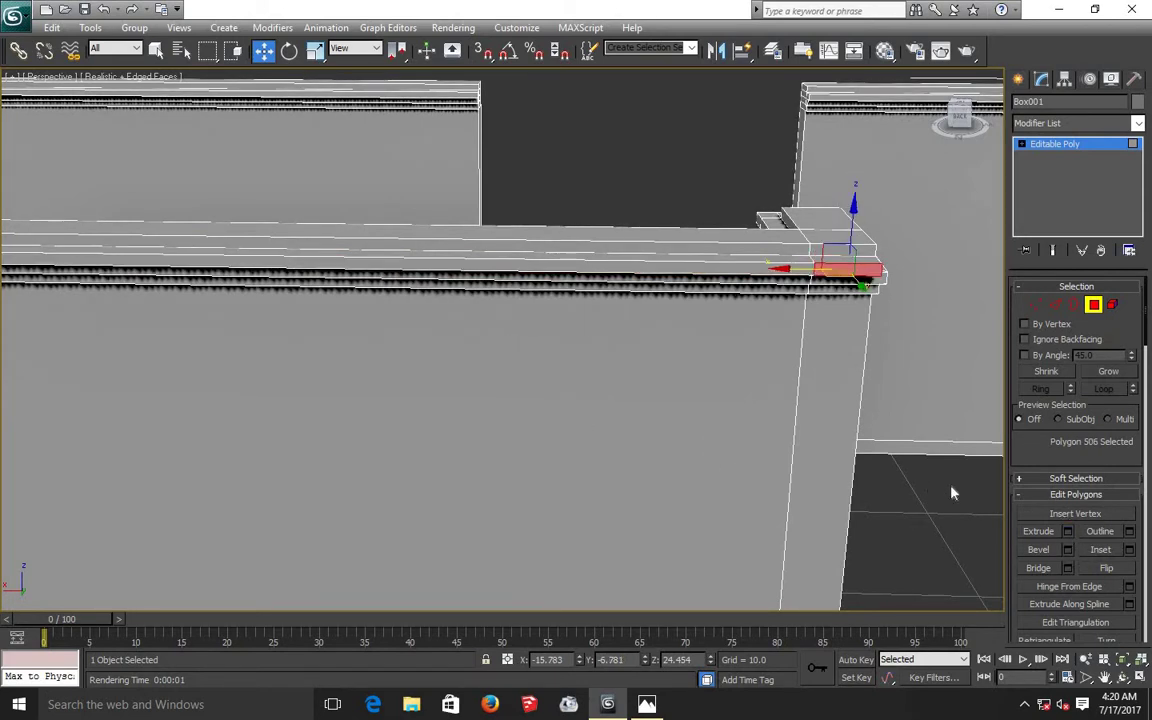
- Extrude the three trim end faces at the next corner by 0.263
{"action": "left_click", "coordinate": [1122, 677]}
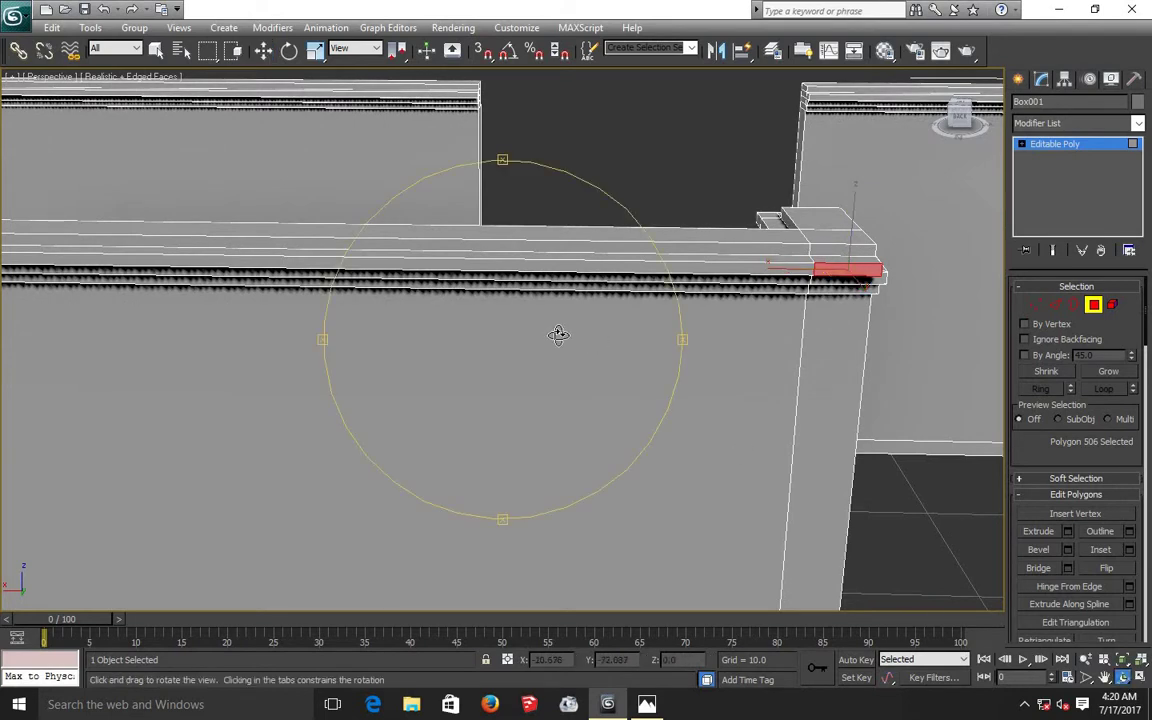
{"action": "left_click_drag", "start_coordinate": [558, 337], "coordinate": [501, 334]}
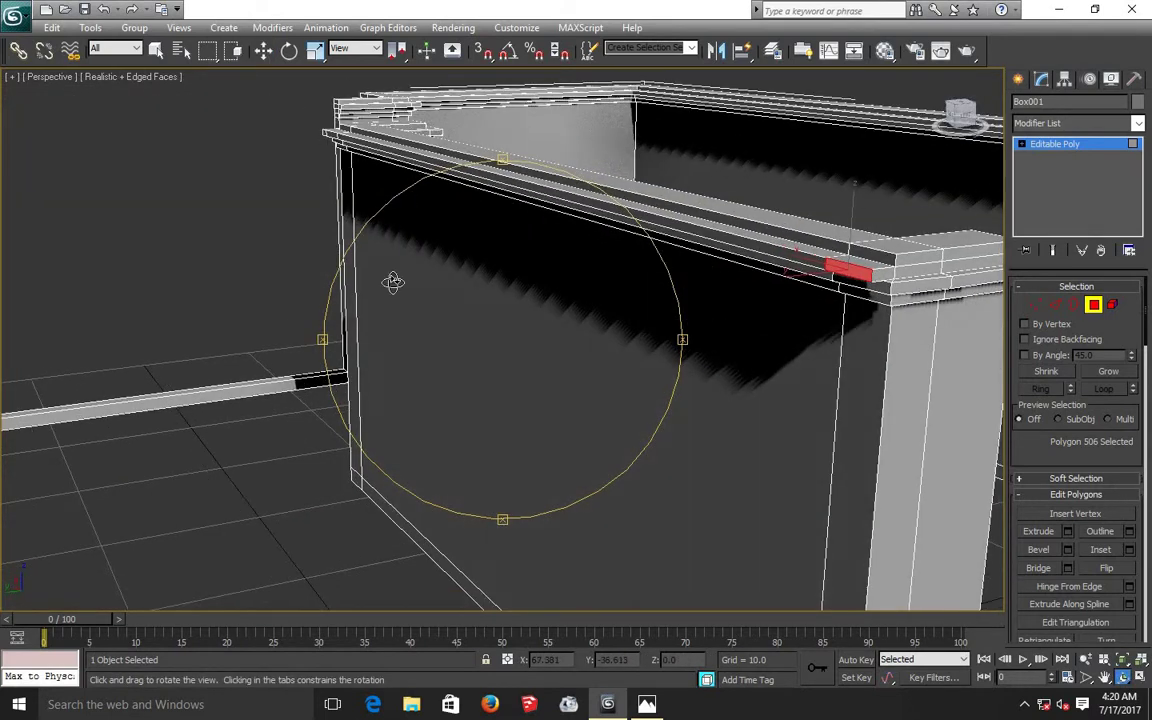
{"action": "left_click", "coordinate": [263, 50]}
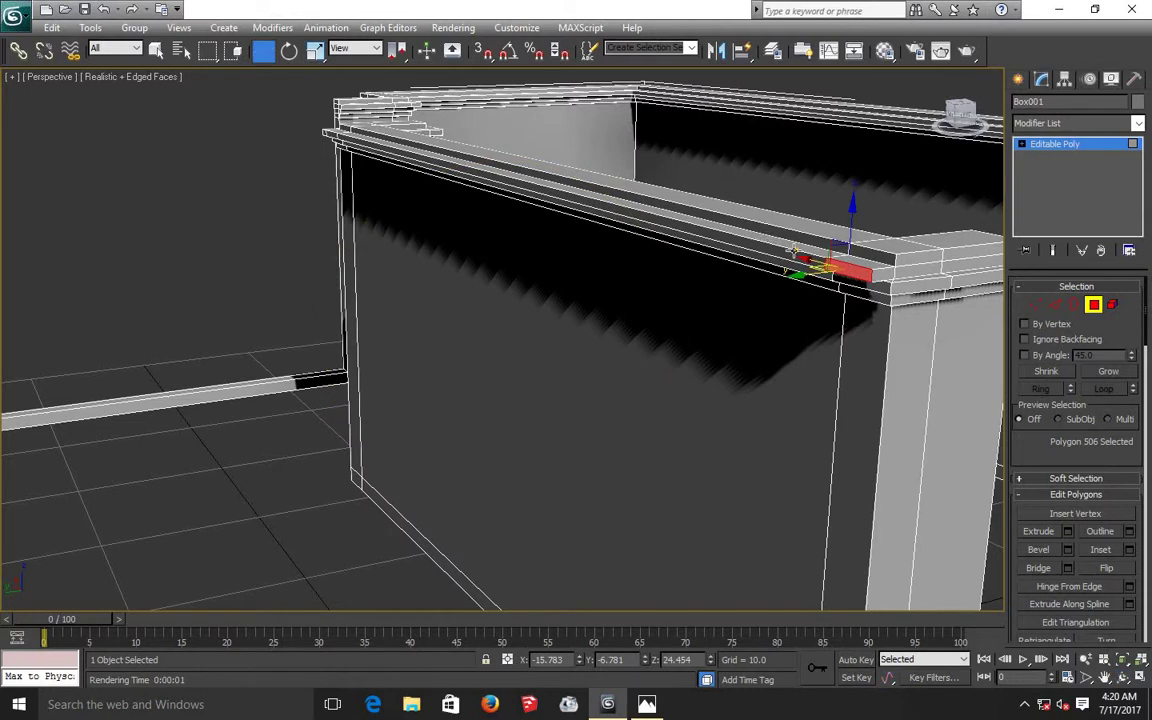
{"action": "left_click", "coordinate": [884, 274]}
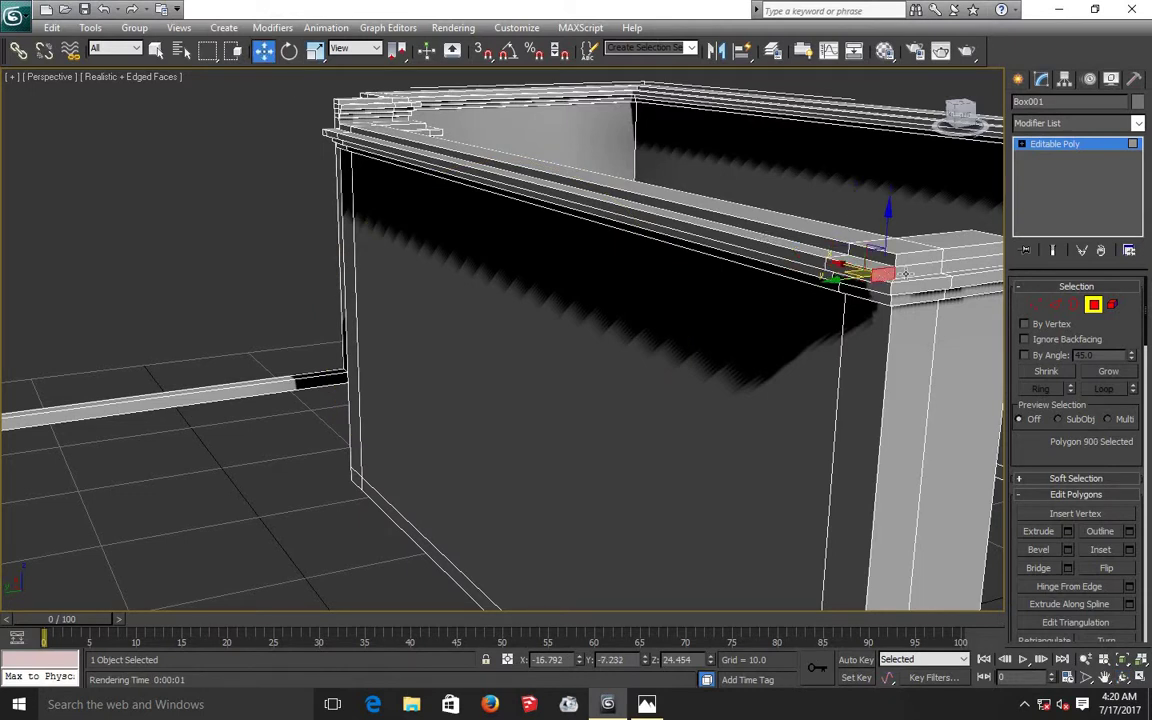
{"action": "left_click", "coordinate": [925, 270], "text": "ctrl"}
{"action": "left_click", "coordinate": [960, 268], "text": "ctrl"}
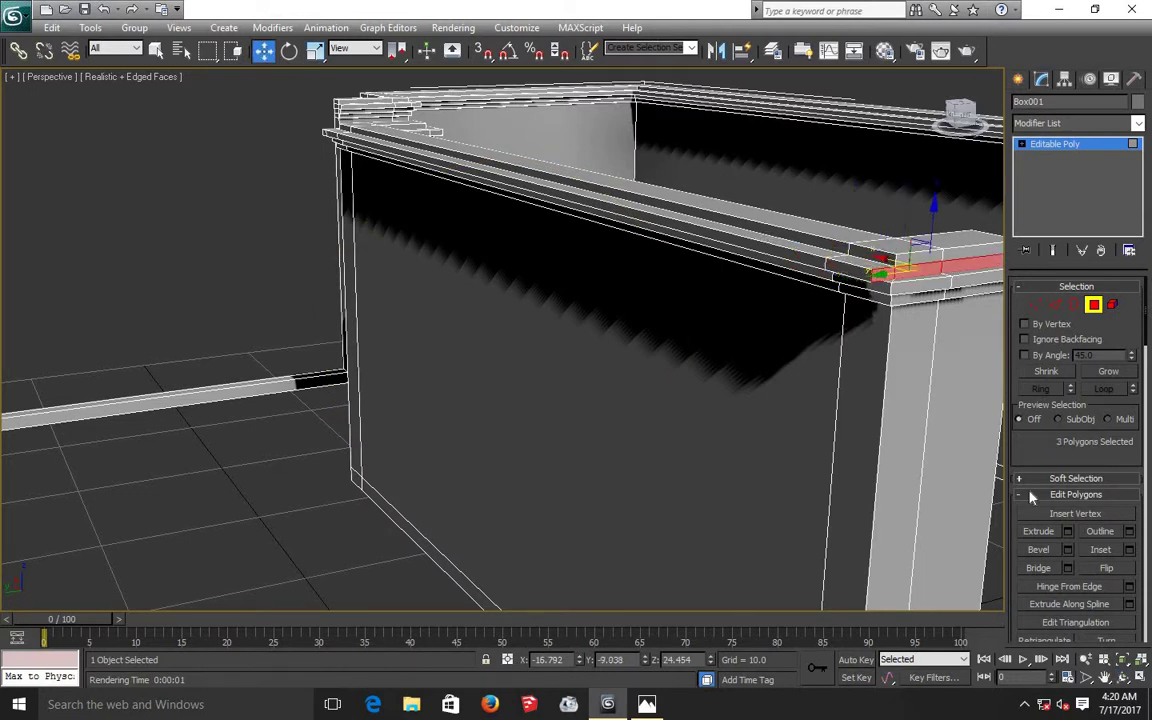
{"action": "left_click", "coordinate": [1068, 531]}
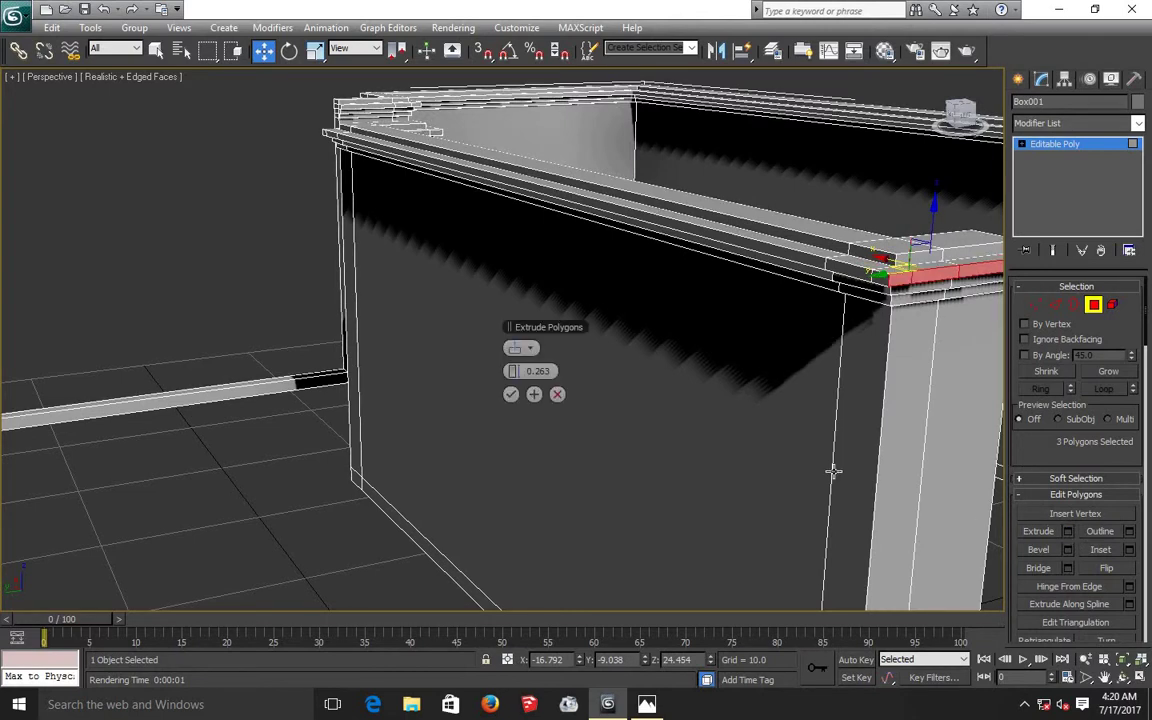
{"action": "left_click", "coordinate": [510, 394]}
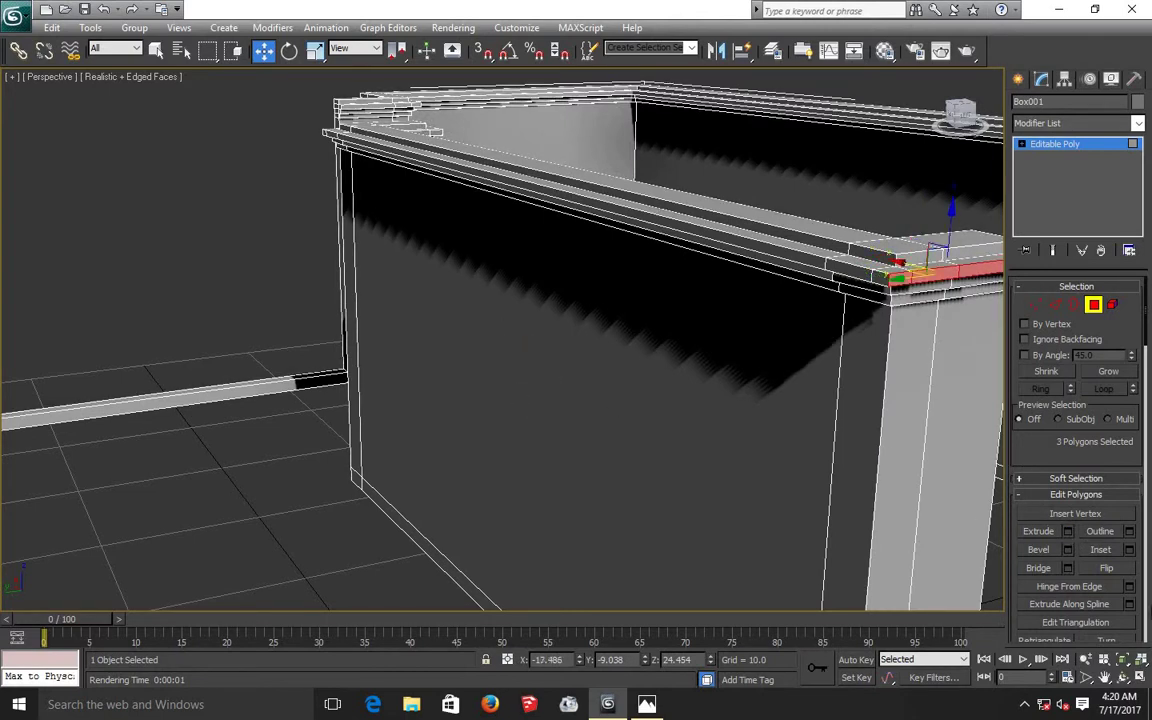
- Extrude the trim end face at the opposite wall corner, then view the whole room
{"action": "left_click", "coordinate": [1122, 677]}
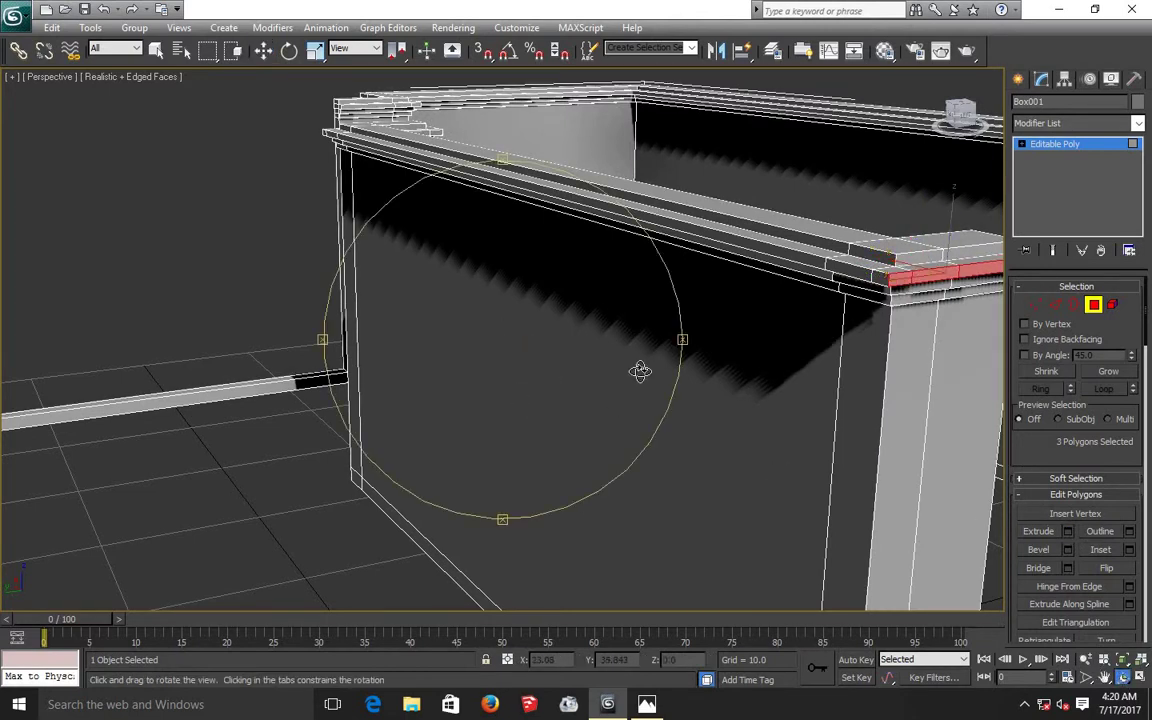
{"action": "mouse_move", "coordinate": [602, 370]}
{"action": "left_mouse_down"}
{"action": "mouse_move", "coordinate": [417, 370]}
{"action": "mouse_move", "coordinate": [429, 368]}
{"action": "left_mouse_up"}
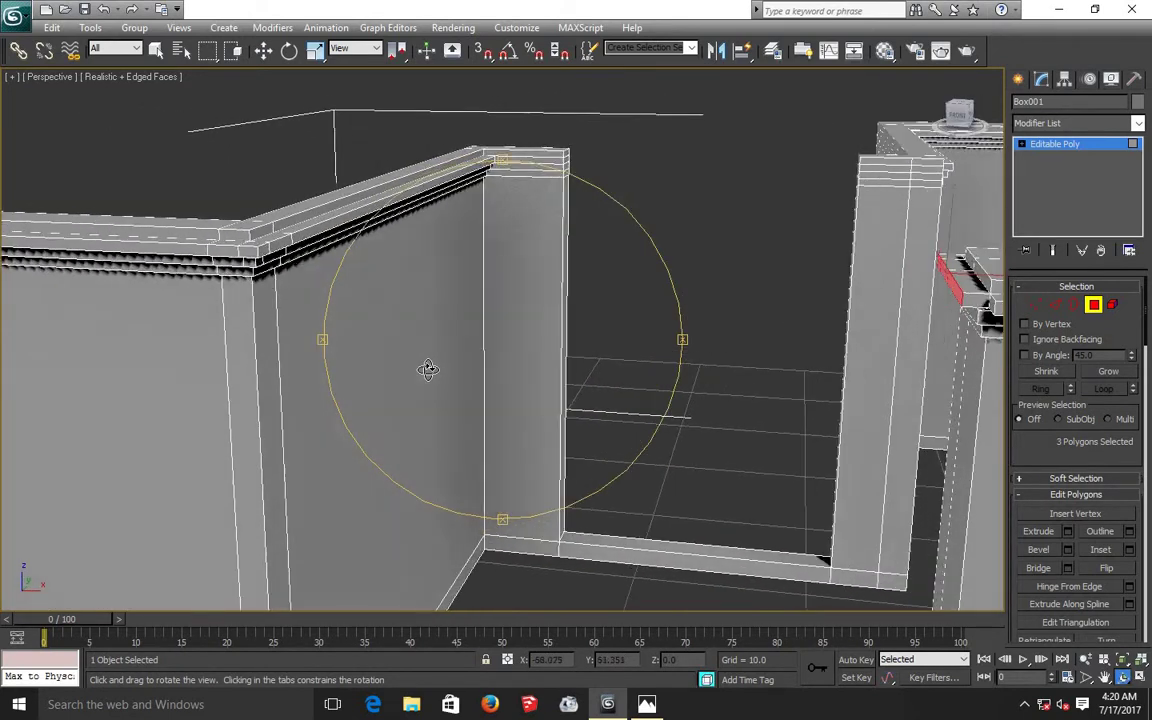
{"action": "left_click", "coordinate": [263, 50]}
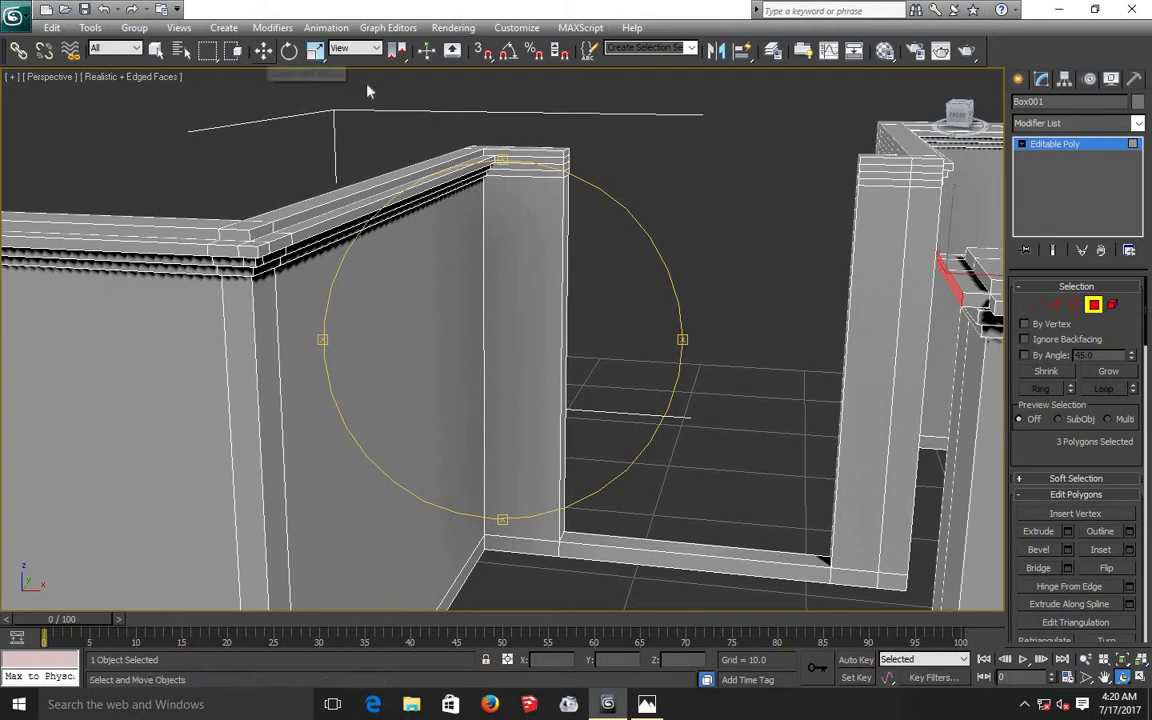
{"action": "left_click", "coordinate": [969, 302]}
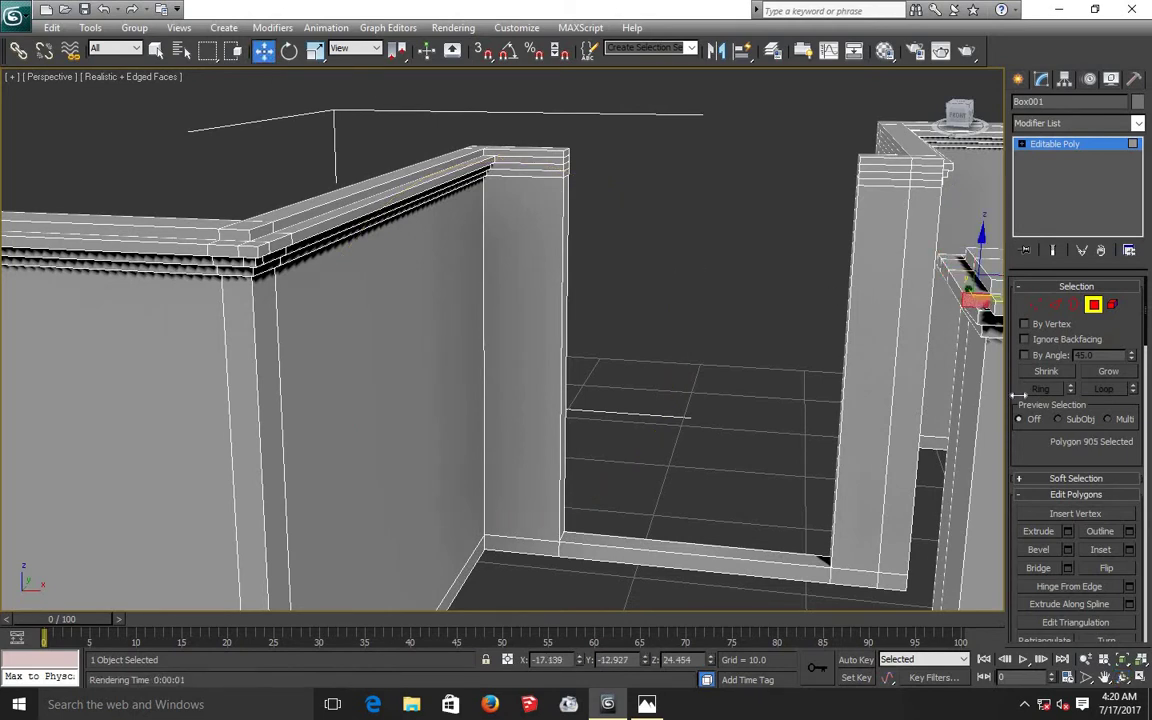
{"action": "left_click", "coordinate": [1067, 531]}
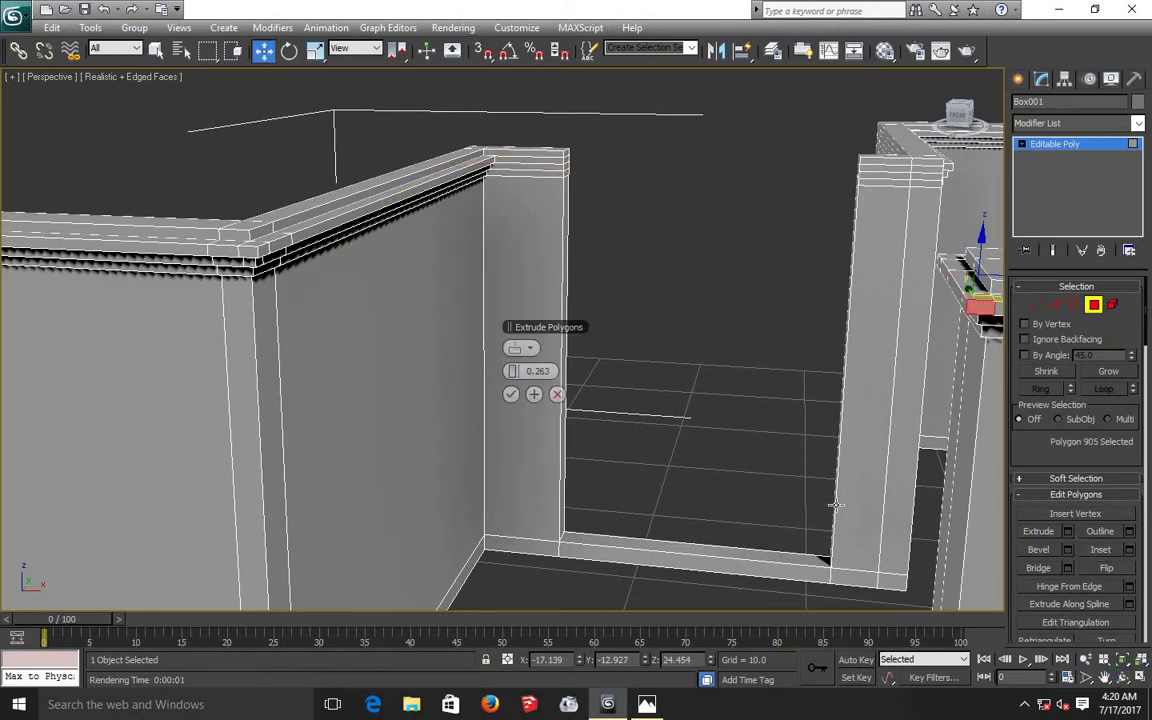
{"action": "left_click", "coordinate": [510, 394]}
{"action": "left_click", "coordinate": [715, 425]}
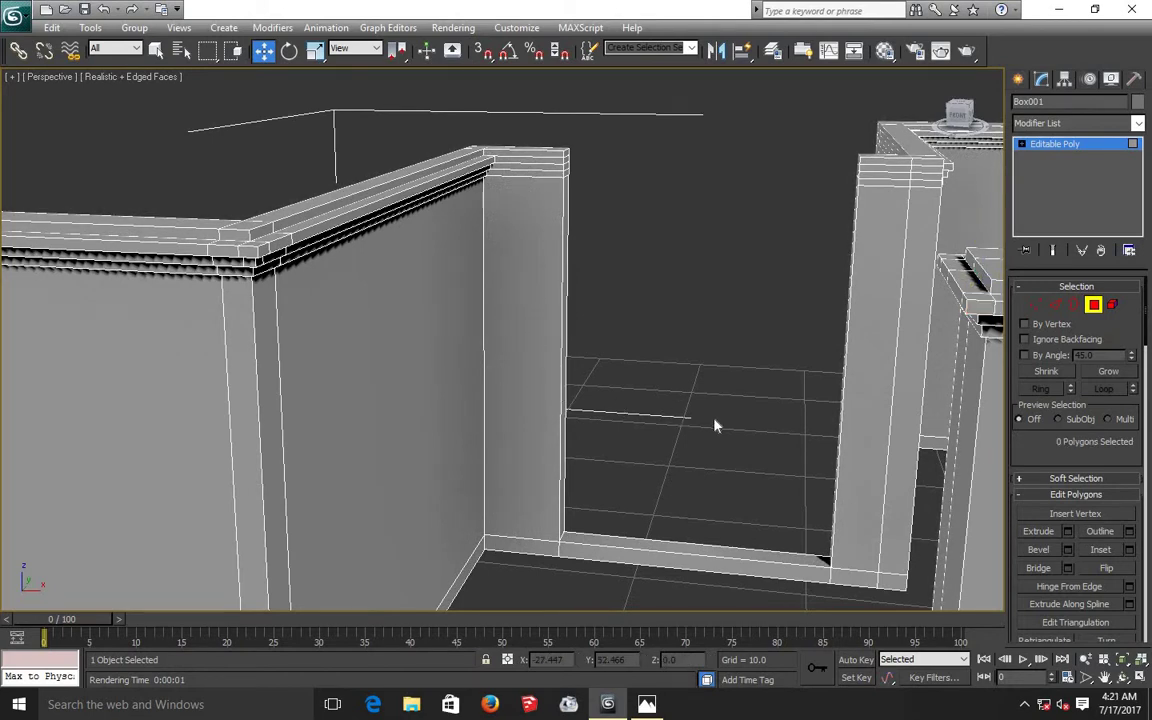
{"action": "middle_click_drag", "start_coordinate": [715, 425], "coordinate": [641, 563], "text": "alt"}
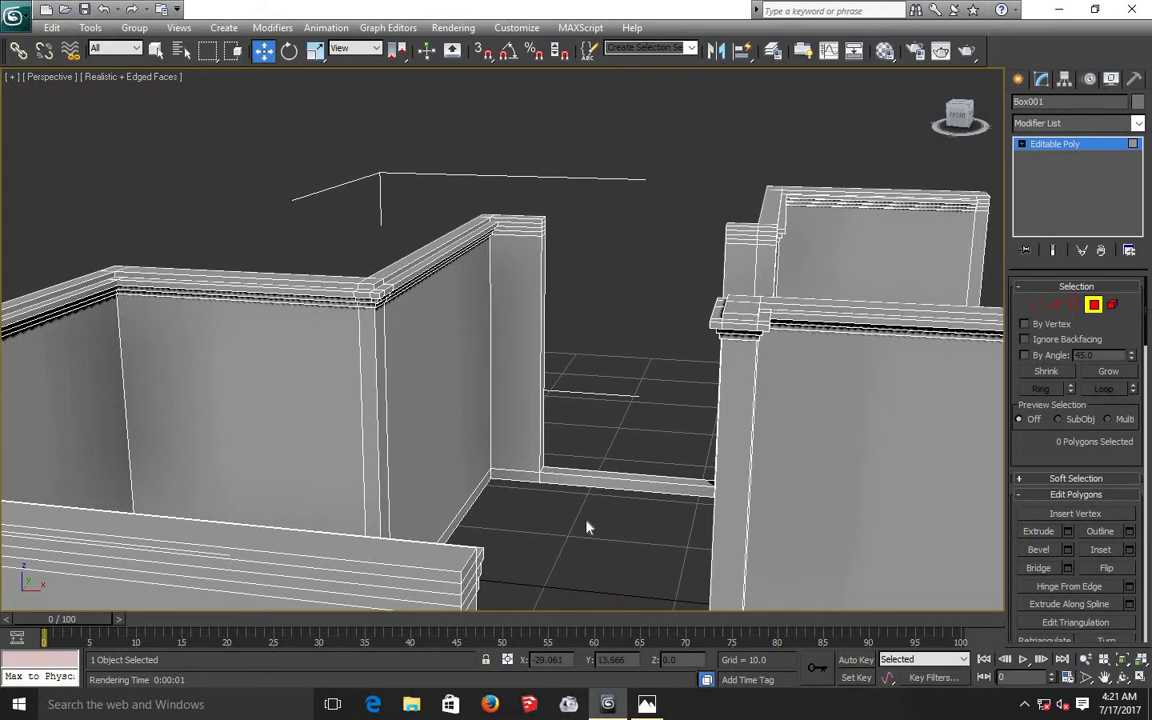
{"action": "scroll", "coordinate": [588, 528], "scroll_direction": "down", "scroll_amount": 3}
{"action": "scroll", "coordinate": [588, 528], "scroll_direction": "down", "scroll_amount": 3}
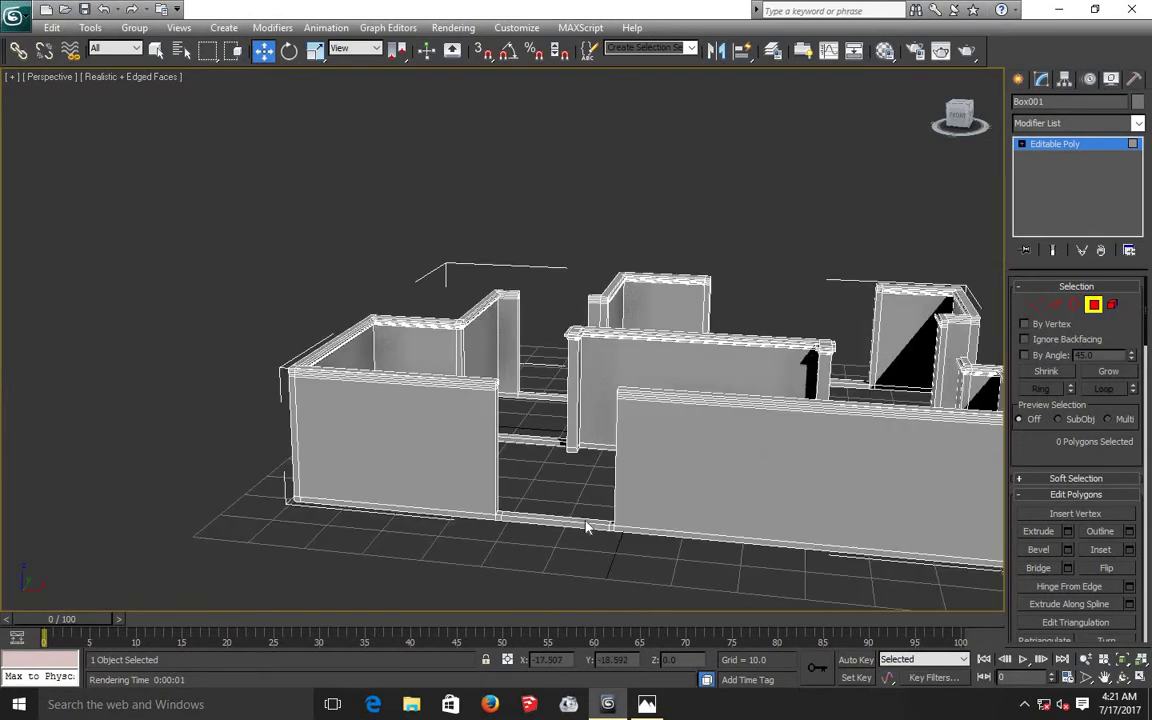
- Test-render the Perspective view, then start a VRayLight from the V-Ray lights in Top view
{"action": "key", "text": "shift+q"}
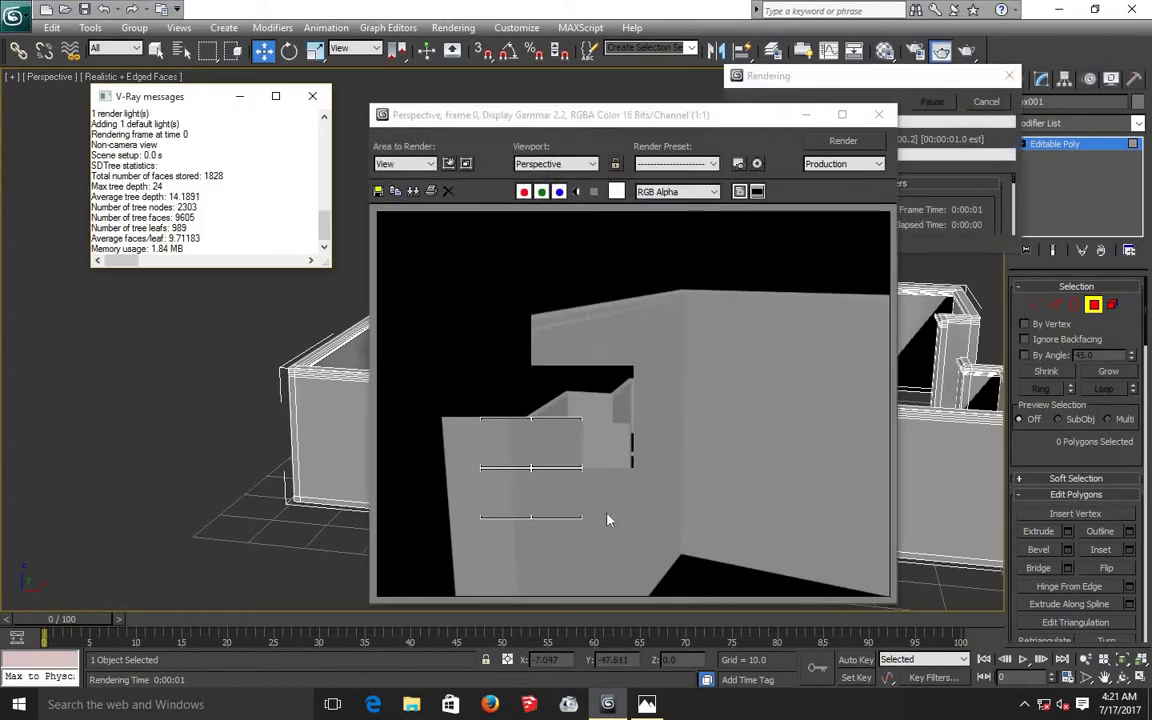
{"action": "left_click", "coordinate": [878, 114]}
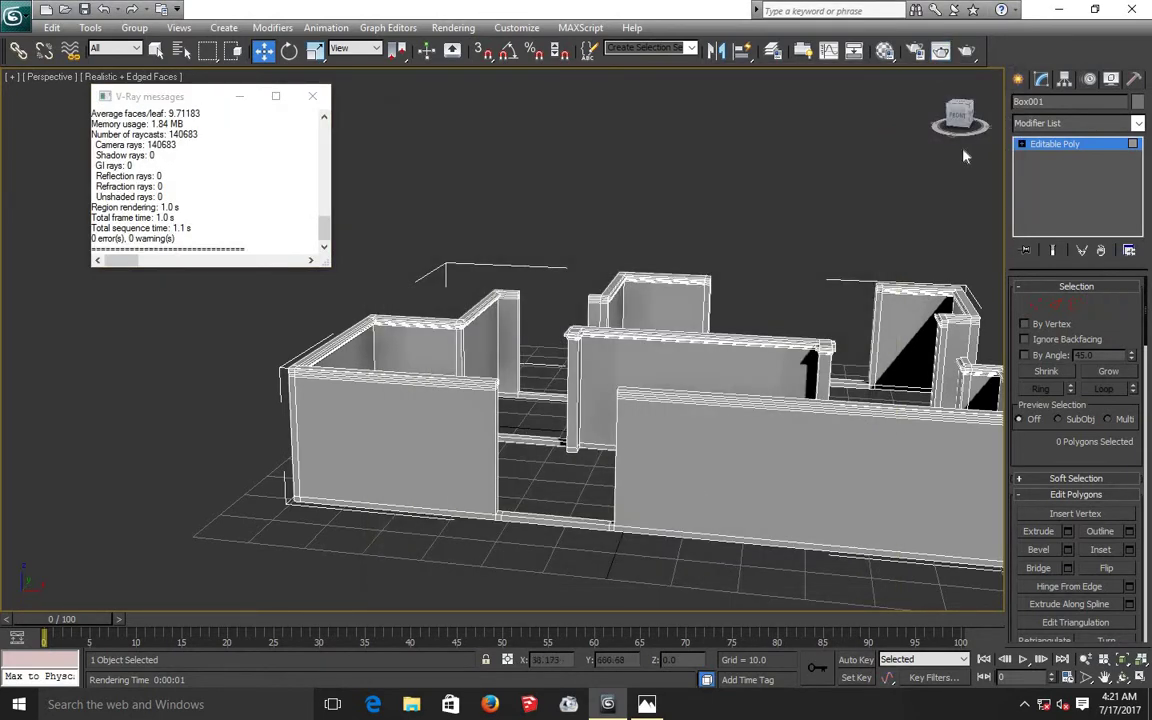
{"action": "left_click", "coordinate": [1019, 80]}
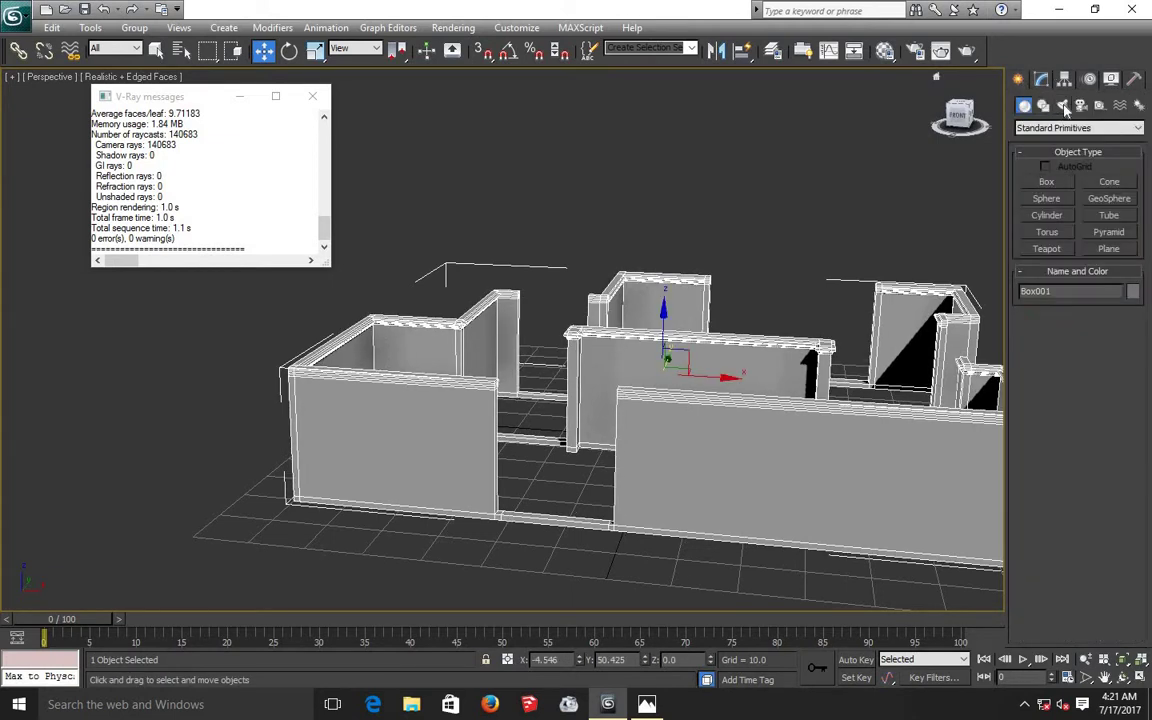
{"action": "left_click", "coordinate": [1063, 106]}
{"action": "left_click", "coordinate": [1063, 130]}
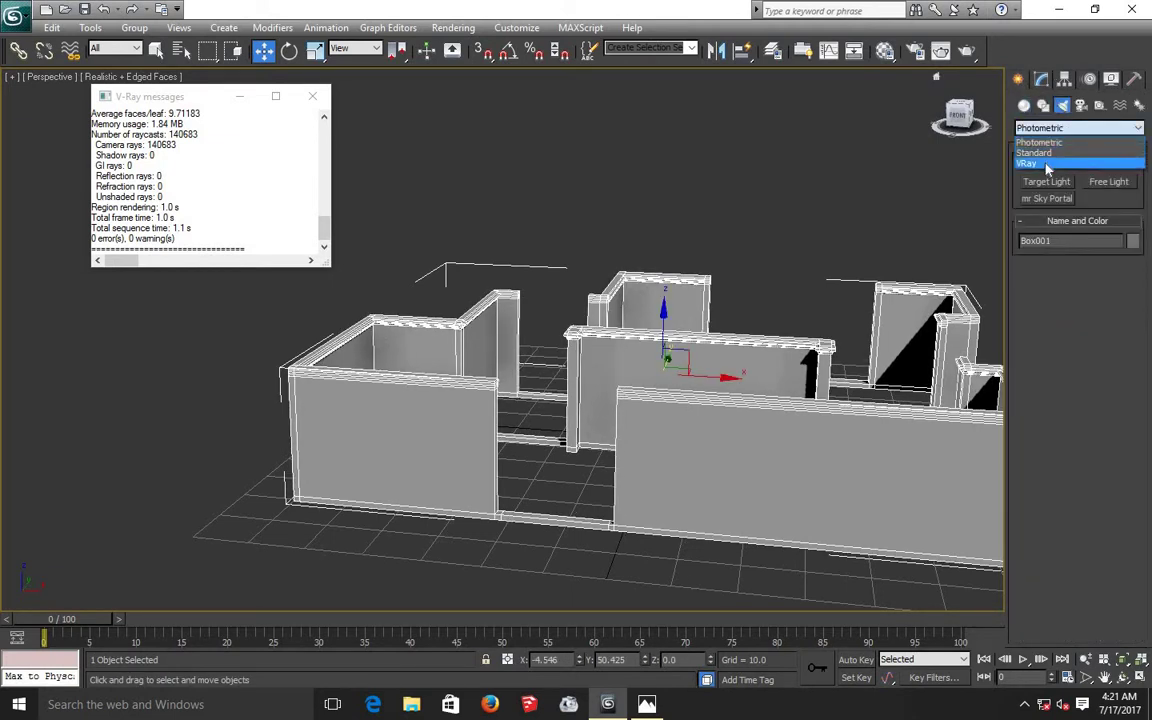
{"action": "left_click", "coordinate": [1047, 164]}
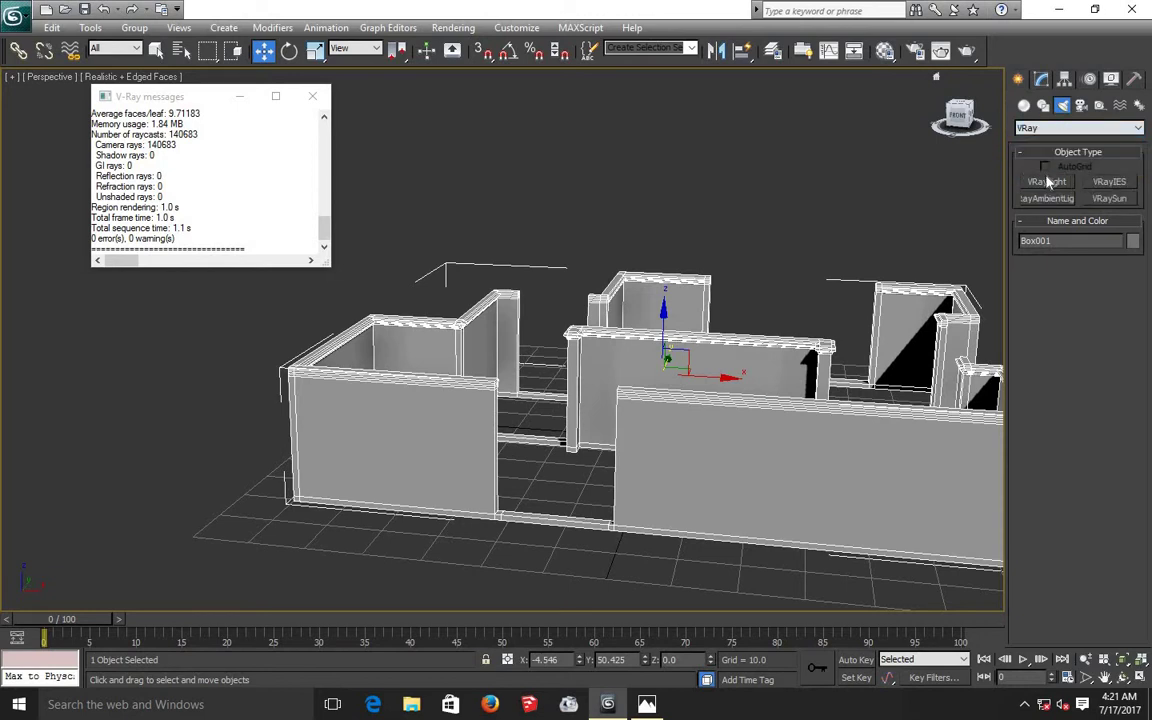
{"action": "key", "text": "t"}
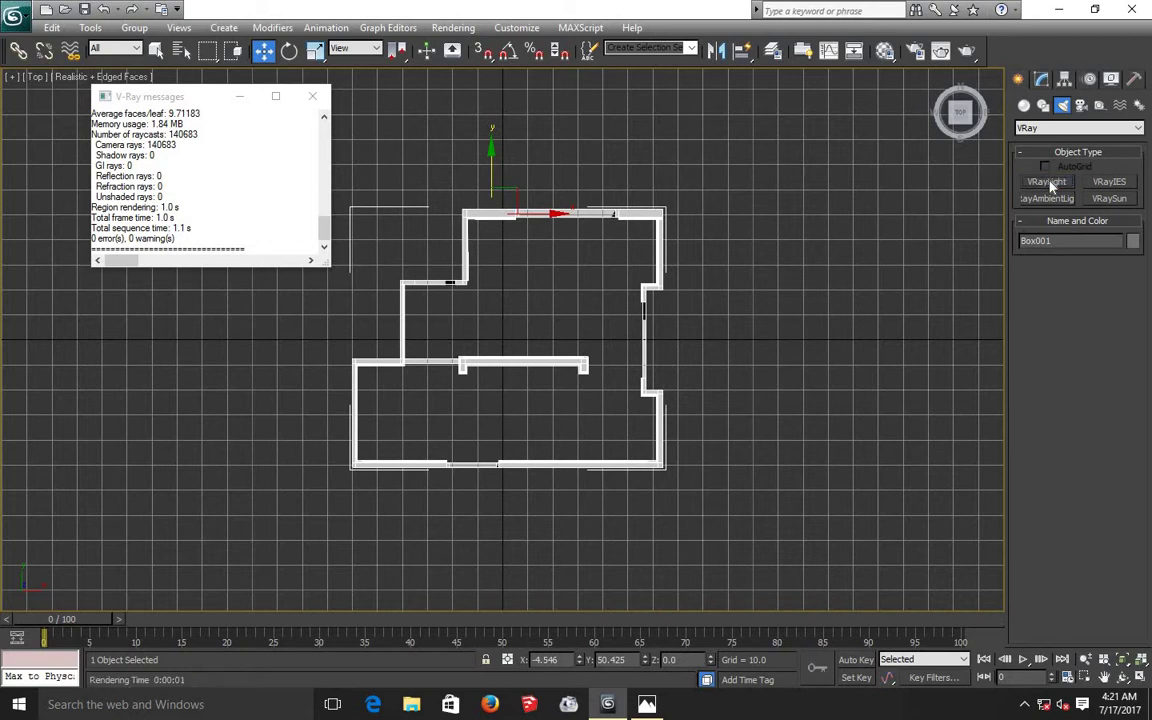
{"action": "left_click", "coordinate": [1051, 185]}
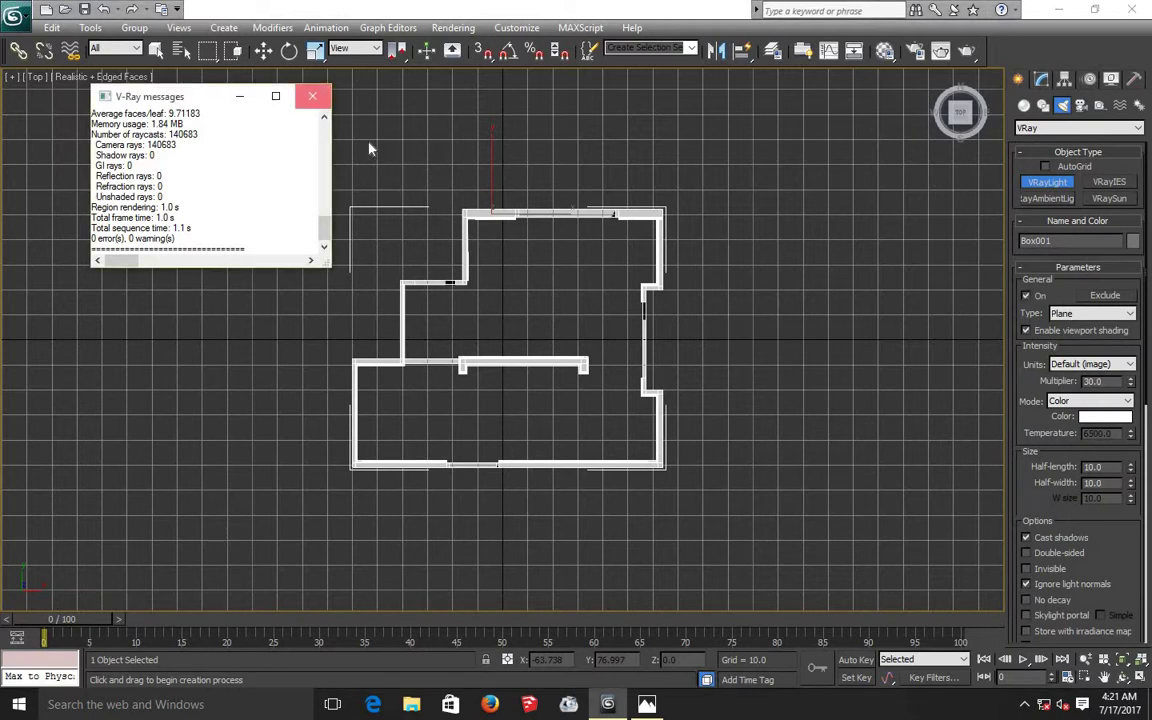
{"action": "left_click", "coordinate": [312, 96]}
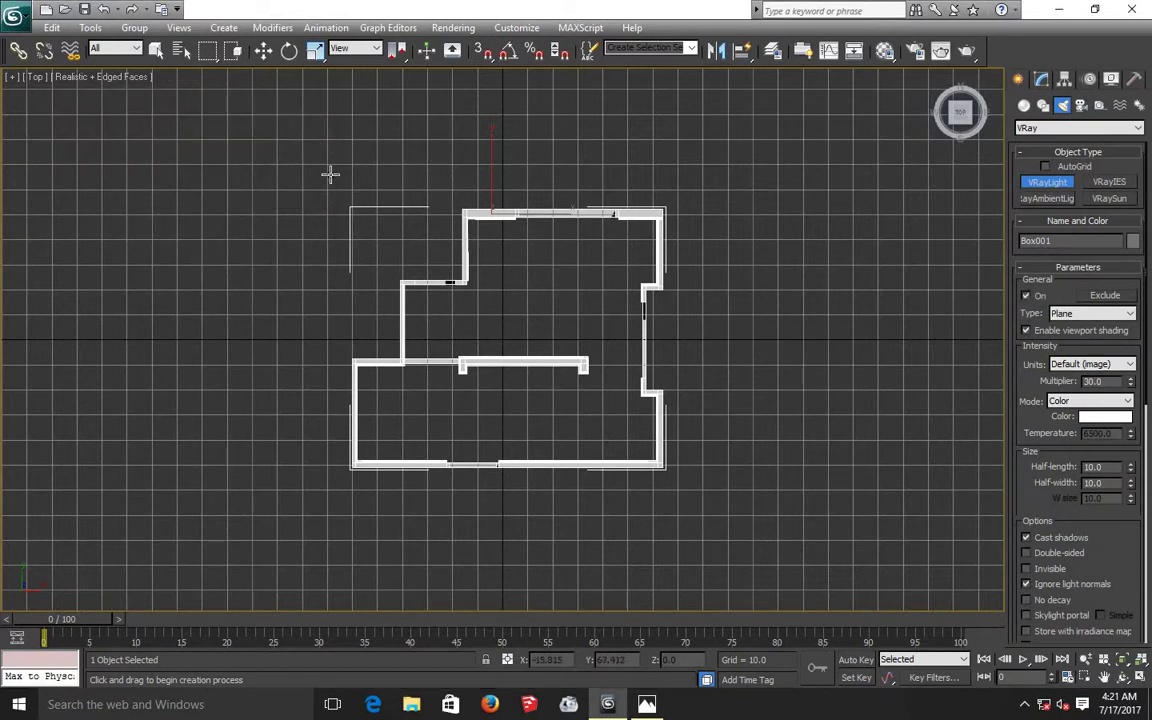
- Draw a V-Ray plane light covering the whole wall plan
{"action": "left_click_drag", "start_coordinate": [300, 147], "coordinate": [643, 430]}
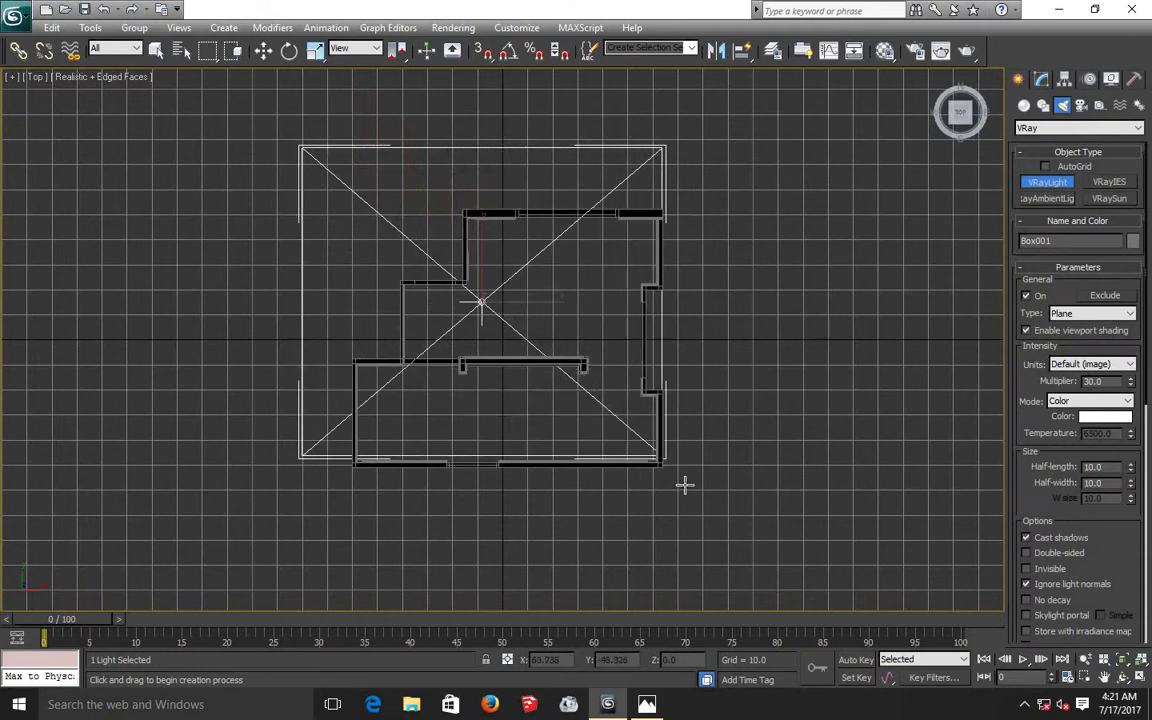
{"action": "left_click_drag", "start_coordinate": [643, 430], "coordinate": [719, 521]}
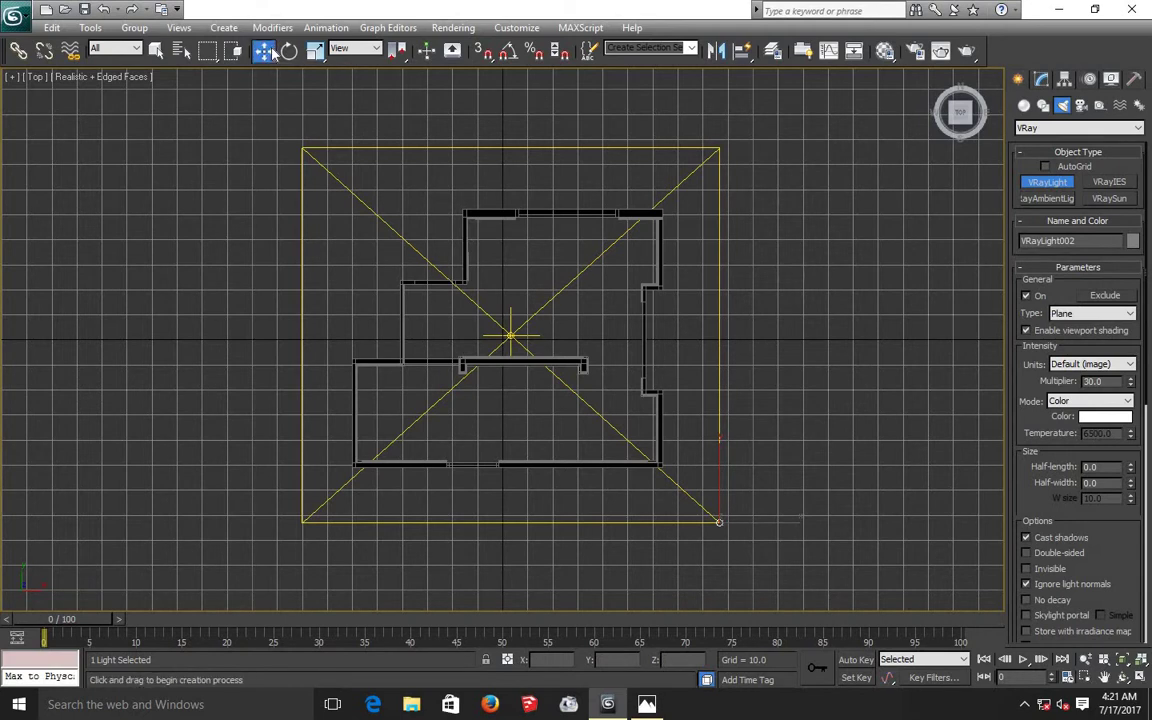
{"action": "left_click", "coordinate": [270, 53]}
{"action": "key", "text": "p"}
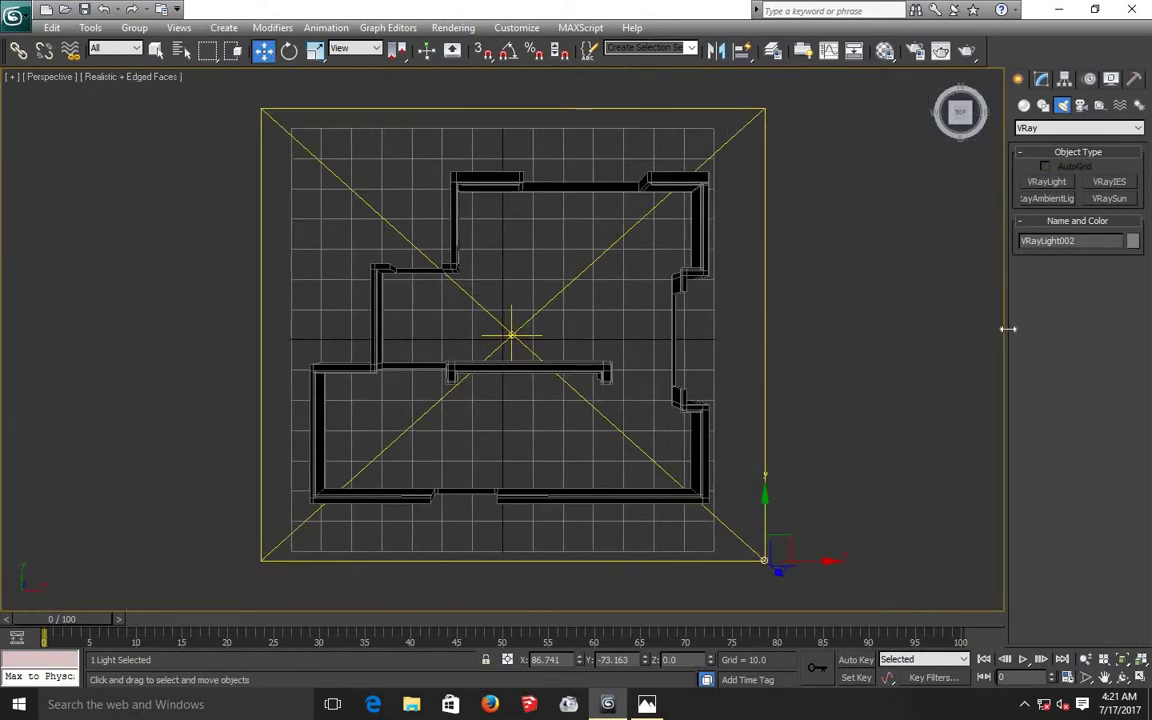
{"action": "left_click", "coordinate": [1123, 678]}
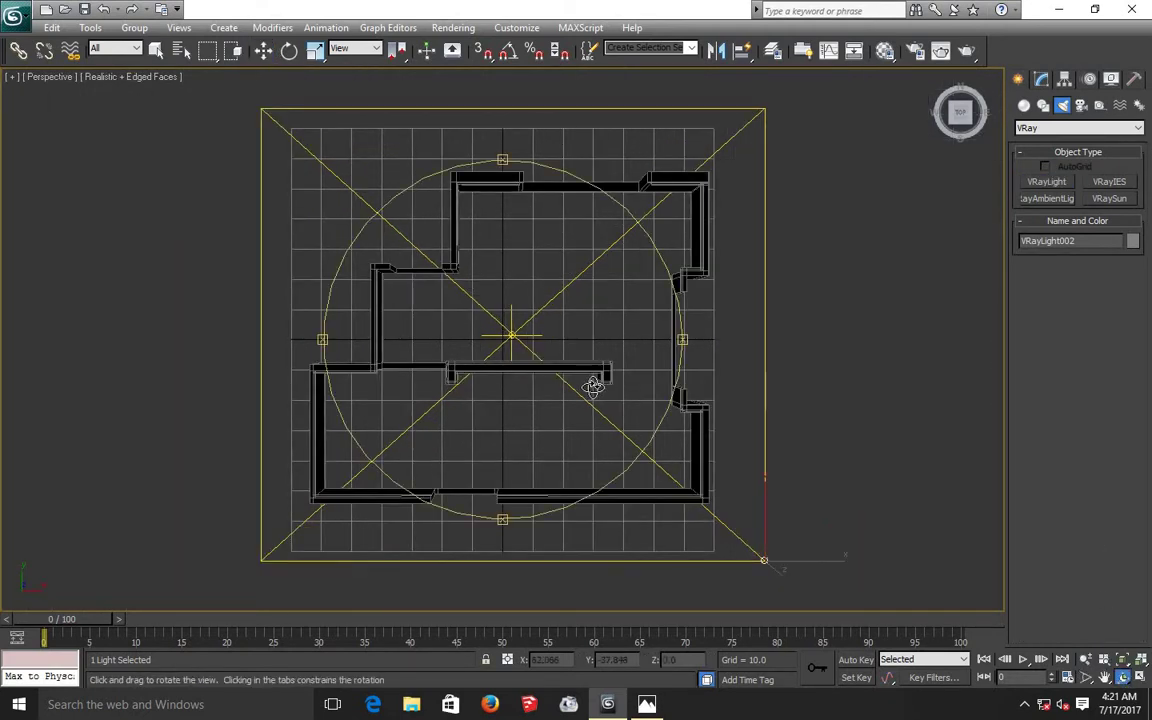
{"action": "mouse_move", "coordinate": [599, 342]}
{"action": "left_mouse_down"}
{"action": "mouse_move", "coordinate": [622, 268]}
{"action": "mouse_move", "coordinate": [609, 354]}
{"action": "left_mouse_up"}
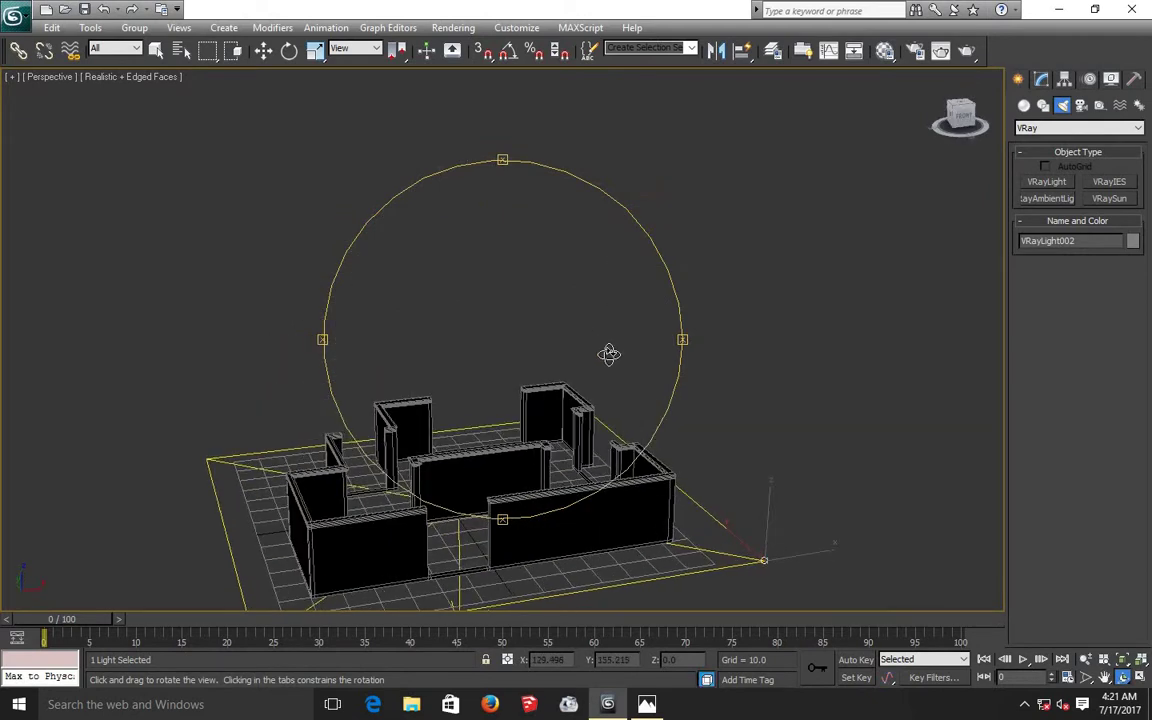
{"action": "scroll", "coordinate": [609, 354], "scroll_direction": "down", "scroll_amount": 5}
{"action": "mouse_move", "coordinate": [600, 400]}
{"action": "left_mouse_down"}
{"action": "mouse_move", "coordinate": [617, 411]}
{"action": "mouse_move", "coordinate": [590, 405]}
{"action": "left_mouse_up"}
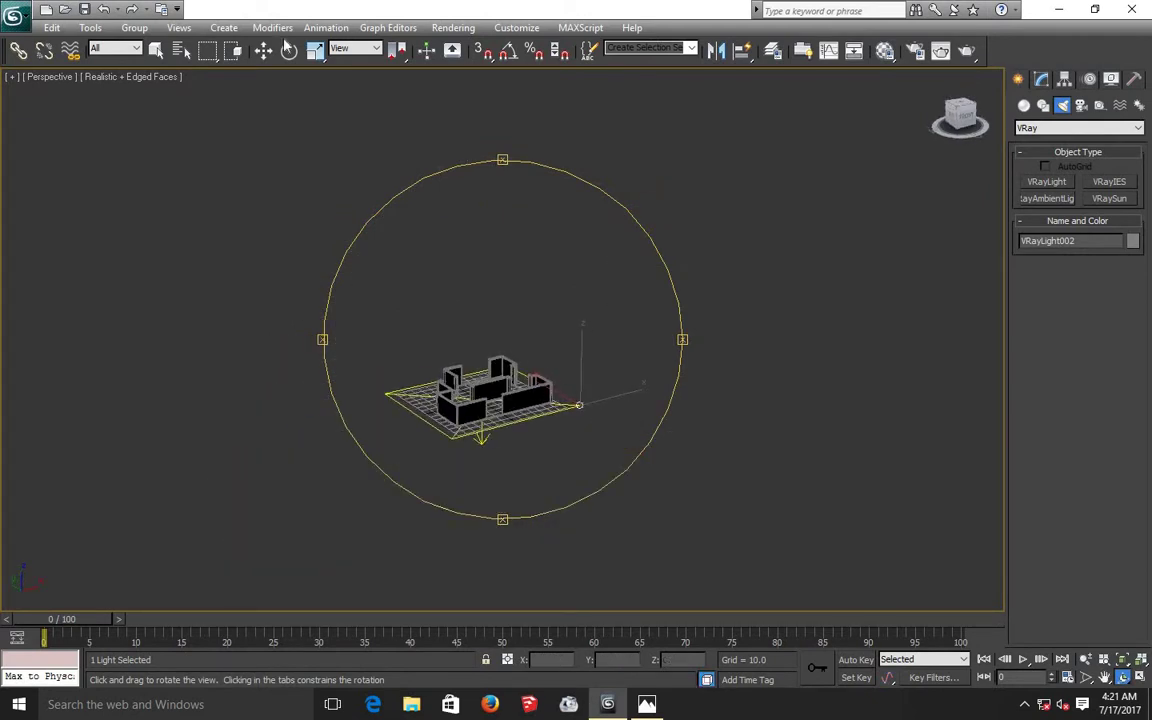
- Undo the stray move and raise VRayLight001 to about Z 185 above the walls
{"action": "left_click", "coordinate": [263, 50]}
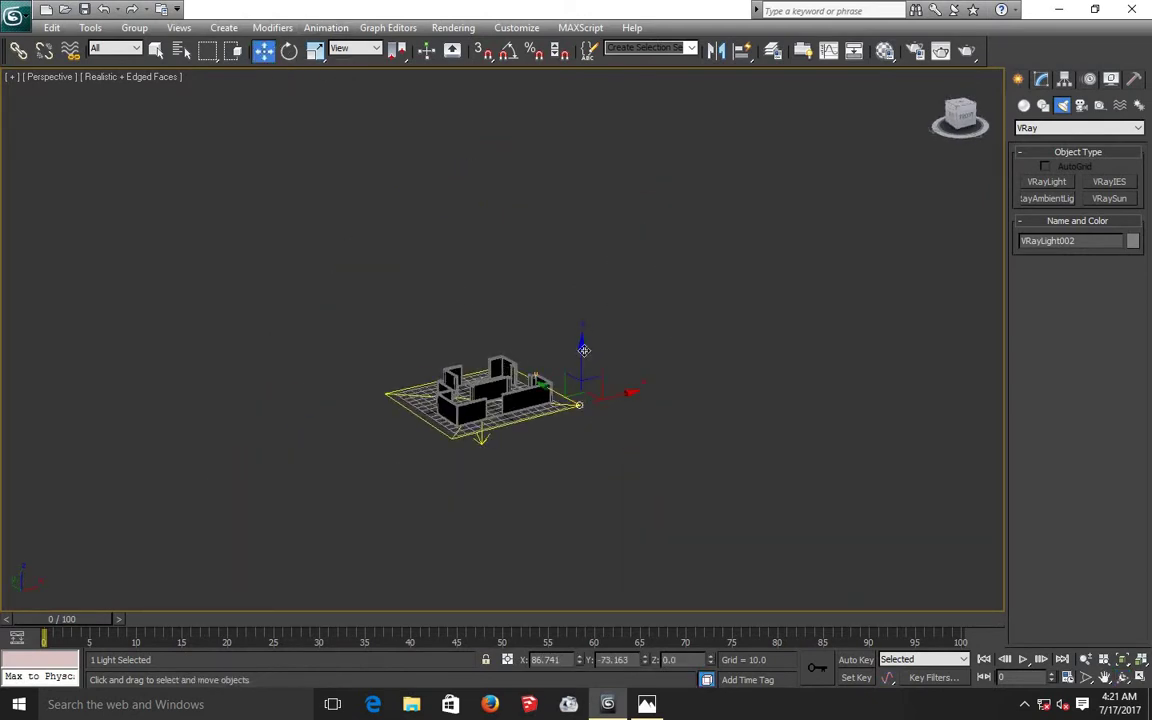
{"action": "left_click_drag", "start_coordinate": [583, 336], "coordinate": [583, 268]}
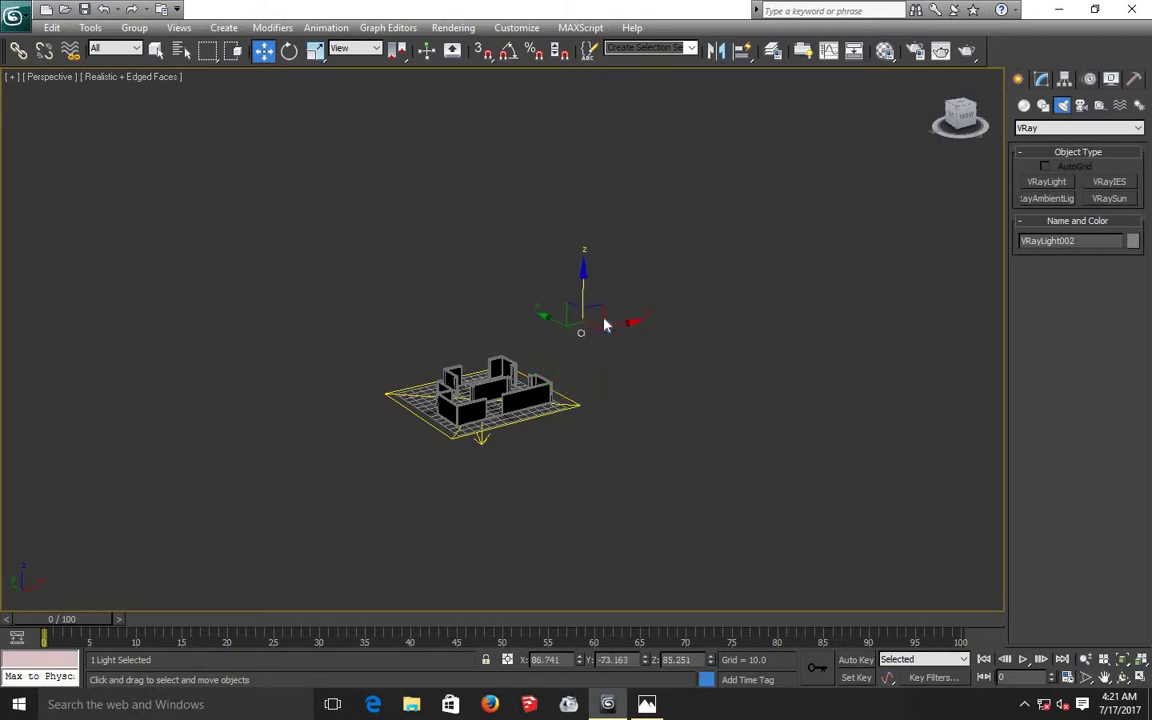
{"action": "key", "text": "ctrl+z"}
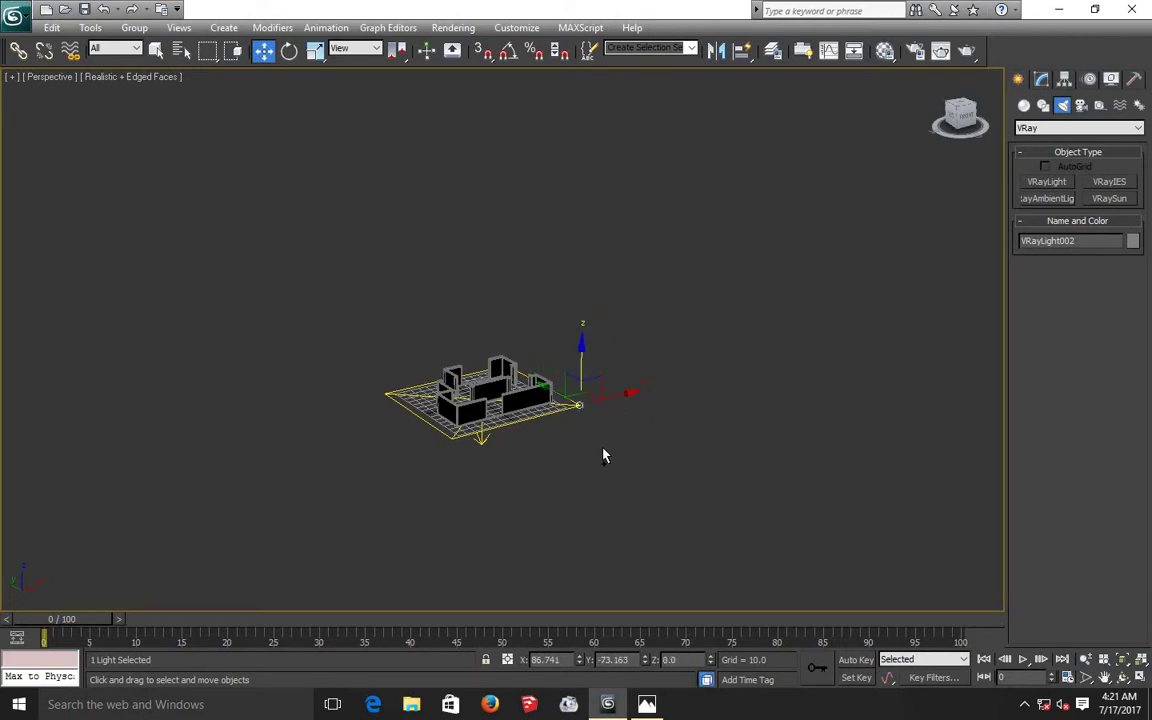
{"action": "left_click", "coordinate": [588, 474]}
{"action": "left_click", "coordinate": [490, 521]}
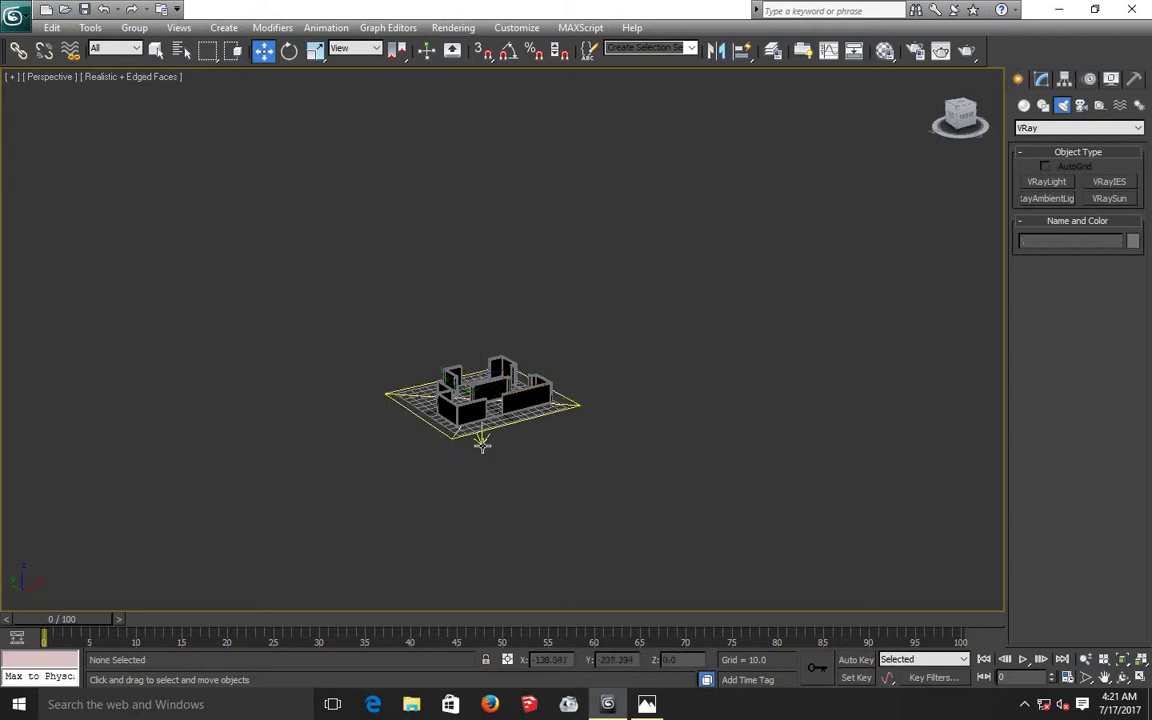
{"action": "left_click", "coordinate": [481, 441]}
{"action": "left_click_drag", "start_coordinate": [480, 337], "coordinate": [515, 172]}
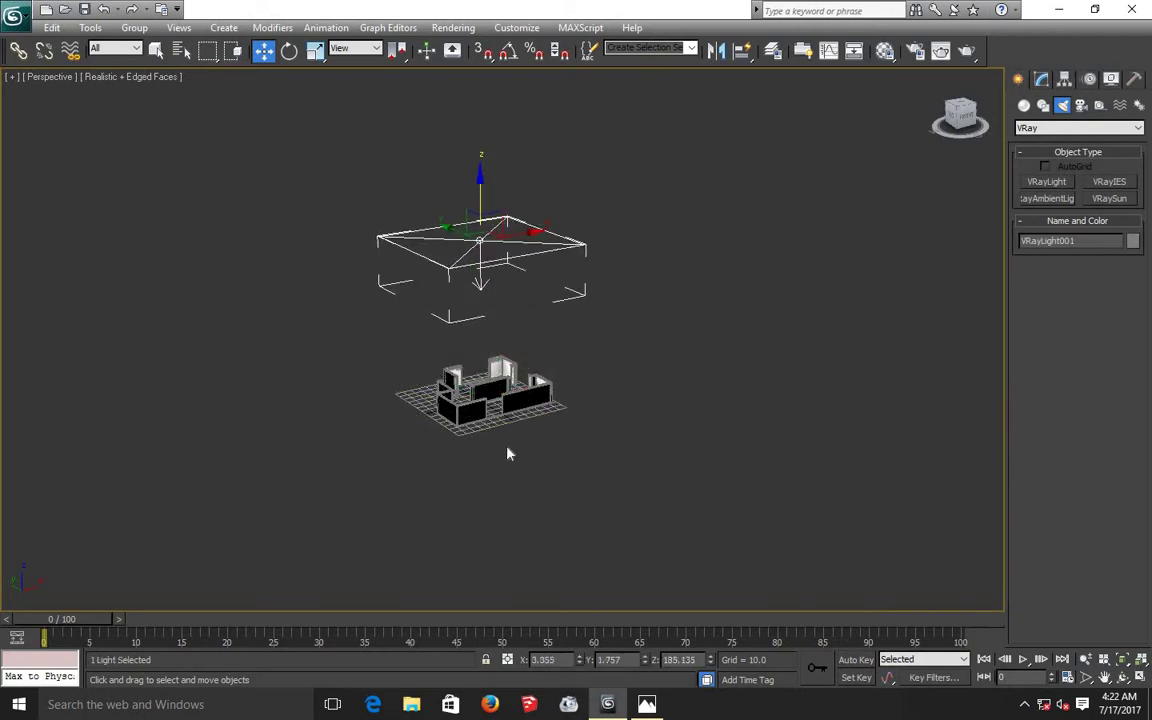
{"action": "scroll", "coordinate": [507, 453], "scroll_direction": "up", "scroll_amount": 4}
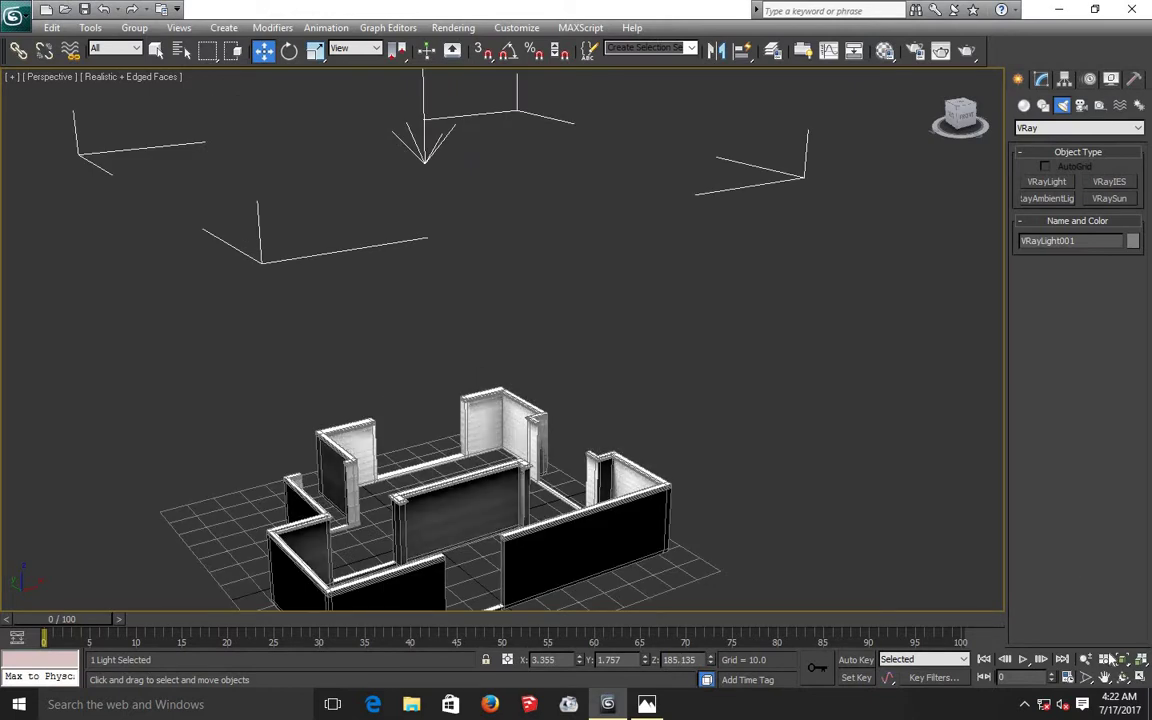
- Frame the central wall close up and run a V-Ray test render with Shift+Q
{"action": "left_click", "coordinate": [1104, 677]}
{"action": "left_click_drag", "start_coordinate": [367, 513], "coordinate": [406, 355]}
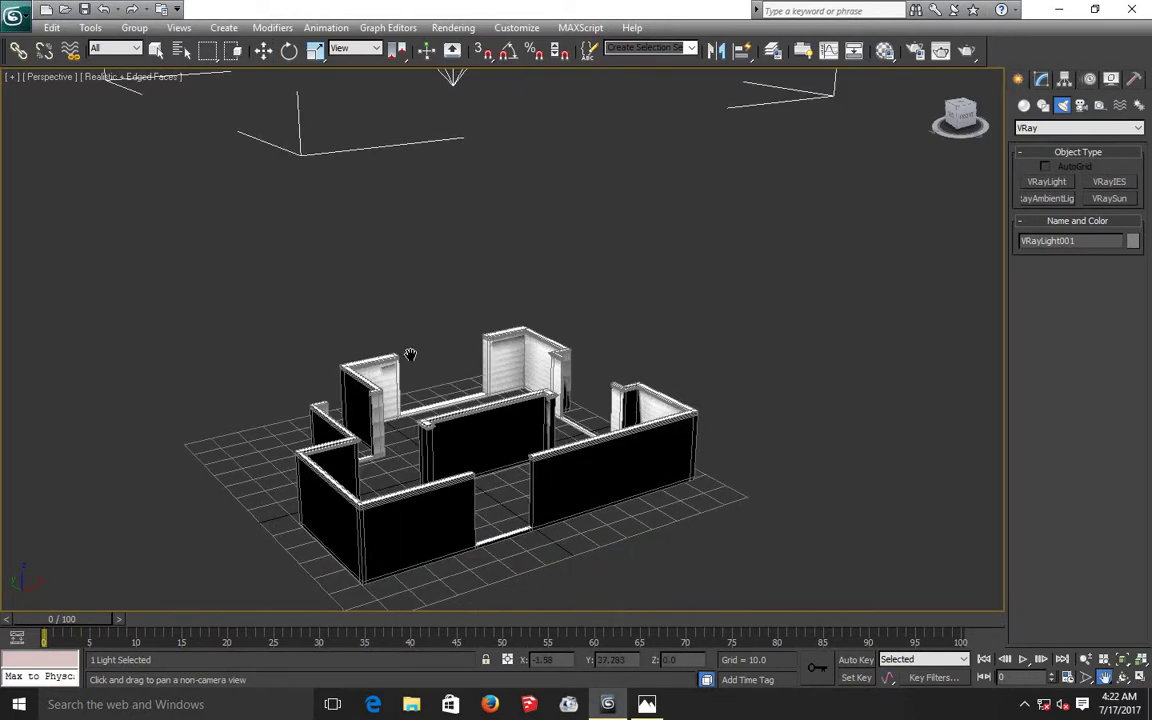
{"action": "scroll", "coordinate": [524, 335], "scroll_direction": "up", "scroll_amount": 4}
{"action": "scroll", "coordinate": [524, 335], "scroll_direction": "up", "scroll_amount": 3}
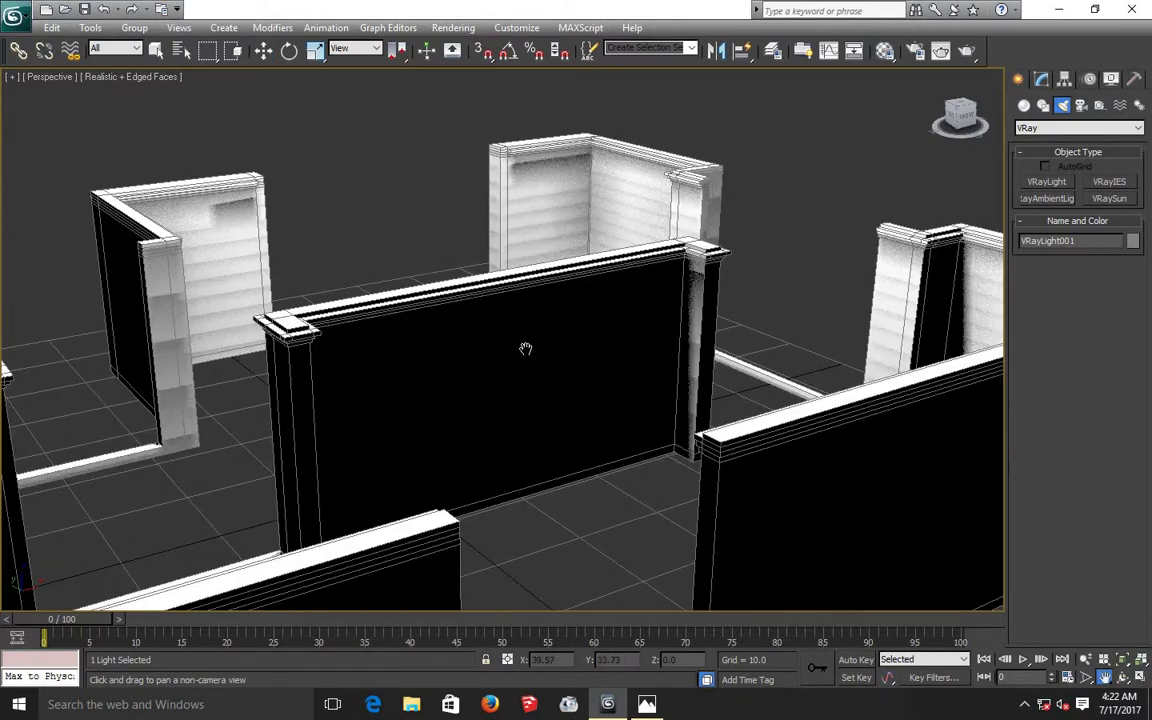
{"action": "left_click_drag", "start_coordinate": [524, 344], "coordinate": [519, 428]}
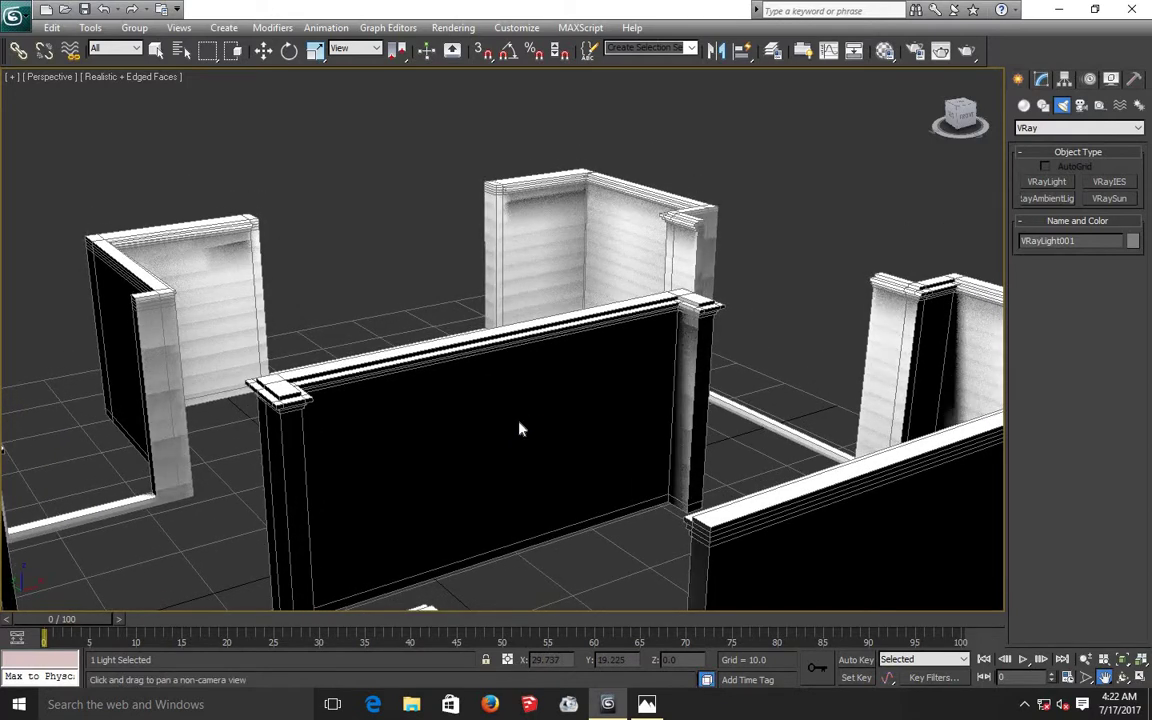
{"action": "scroll", "coordinate": [519, 428], "scroll_direction": "up", "scroll_amount": 3}
{"action": "left_click_drag", "start_coordinate": [516, 488], "coordinate": [516, 522]}
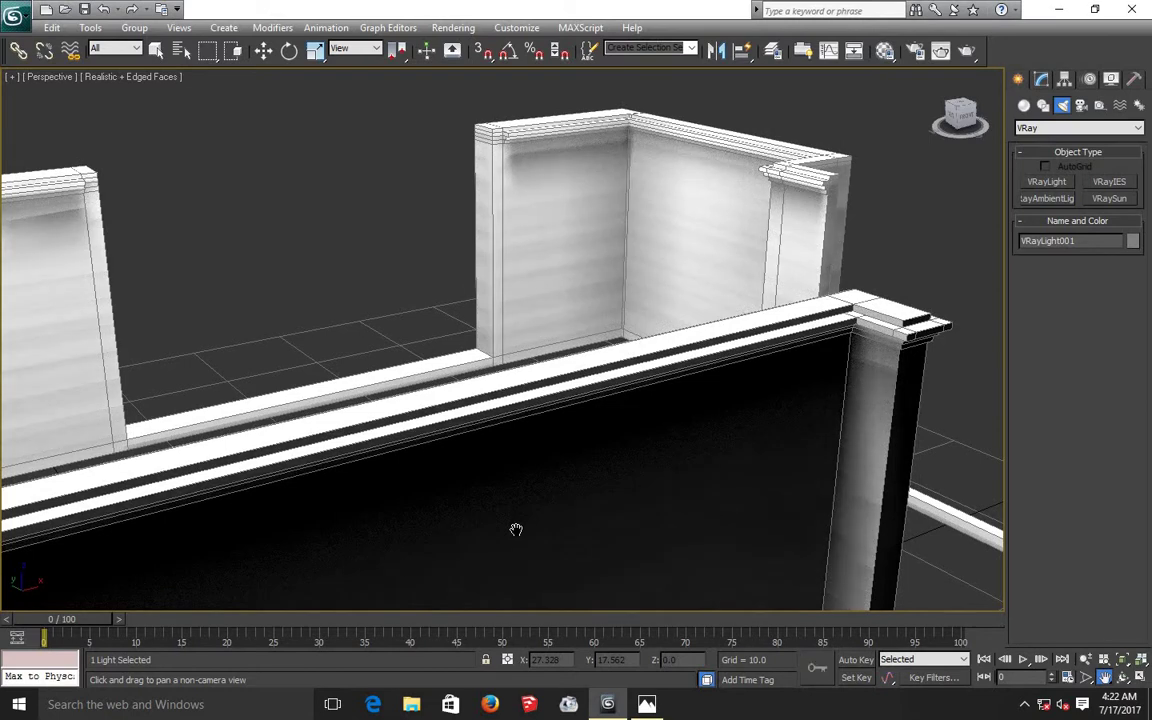
{"action": "key", "text": "shift+q"}
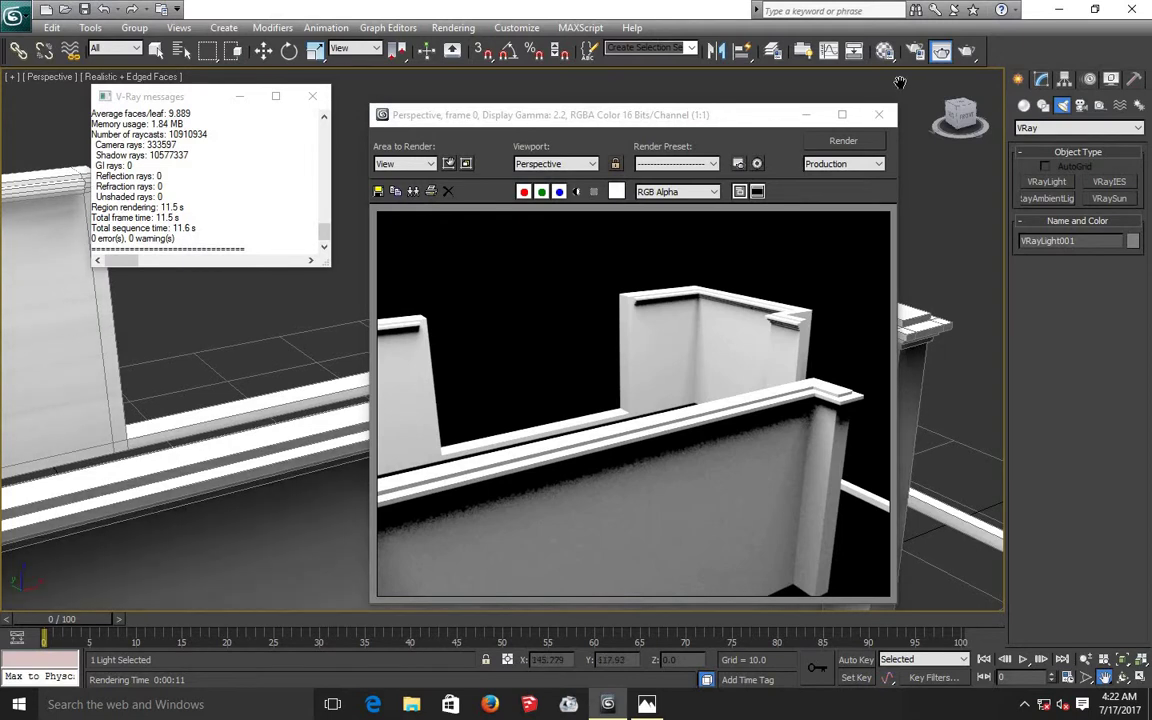
- Orbit to look up at the cornice and pillar, render that view, and close the result
{"action": "left_click", "coordinate": [879, 115]}
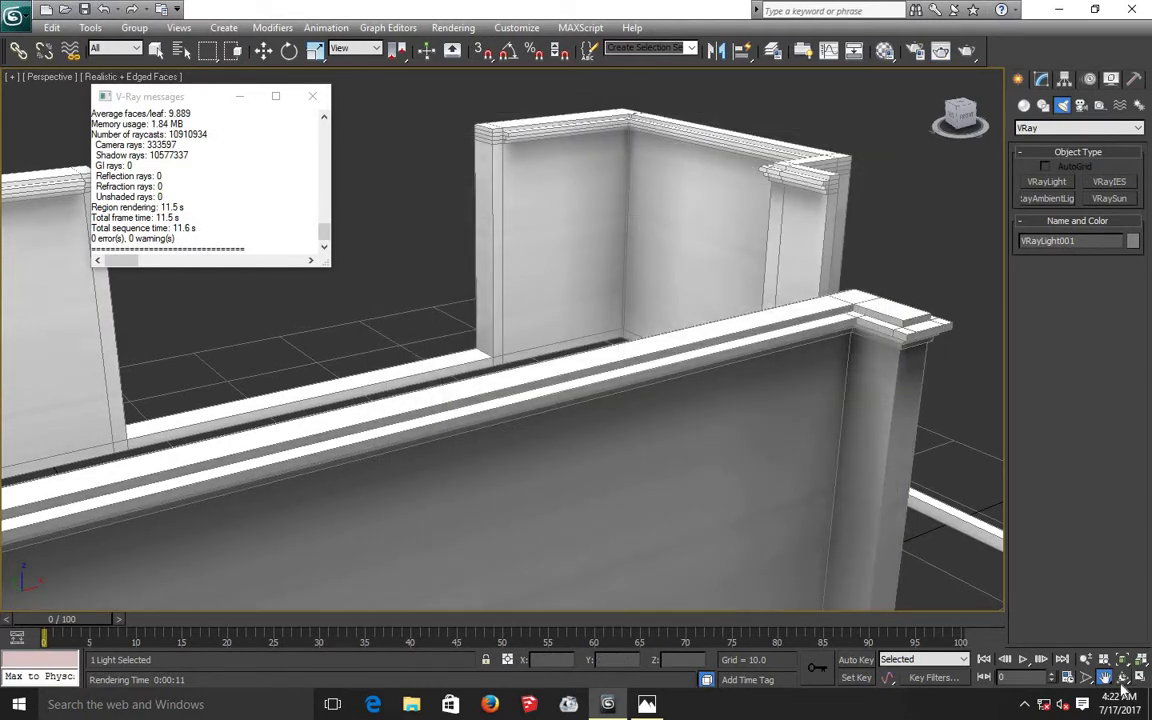
{"action": "left_click", "coordinate": [1122, 677]}
{"action": "mouse_move", "coordinate": [589, 342]}
{"action": "left_mouse_down"}
{"action": "mouse_move", "coordinate": [617, 337]}
{"action": "mouse_move", "coordinate": [636, 296]}
{"action": "left_mouse_up"}
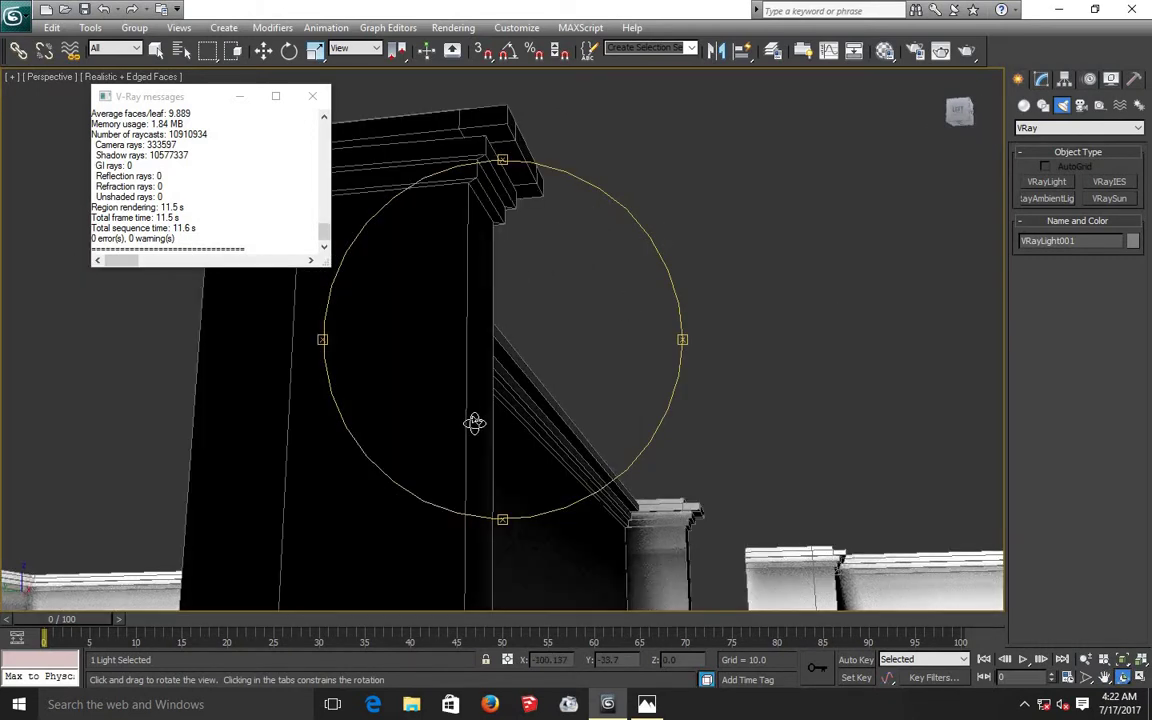
{"action": "mouse_move", "coordinate": [476, 419]}
{"action": "left_mouse_down"}
{"action": "mouse_move", "coordinate": [459, 420]}
{"action": "mouse_move", "coordinate": [380, 327]}
{"action": "left_mouse_up"}
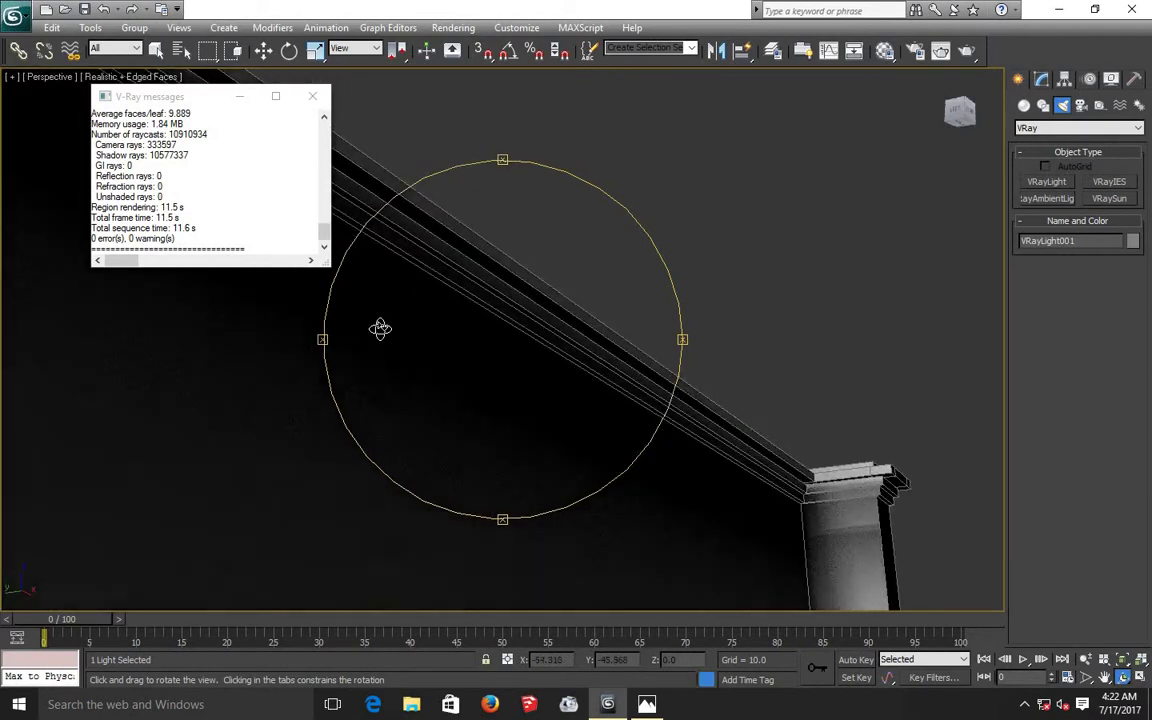
{"action": "key", "text": "shift+q"}
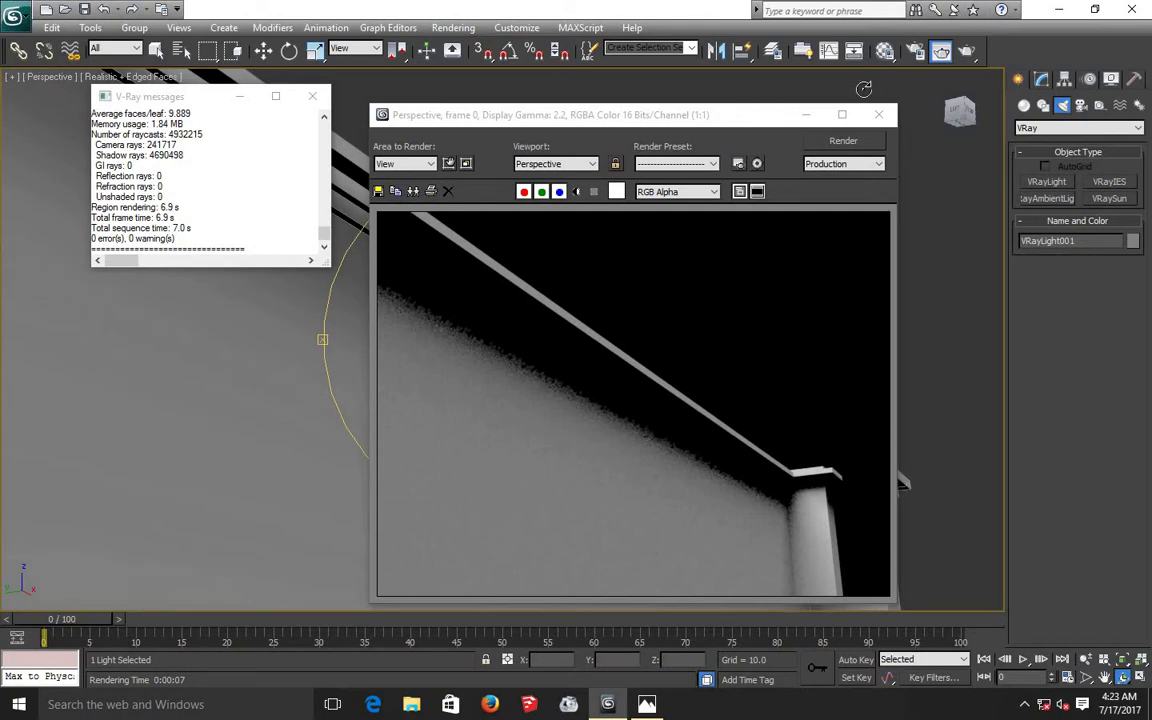
{"action": "left_click", "coordinate": [879, 114]}
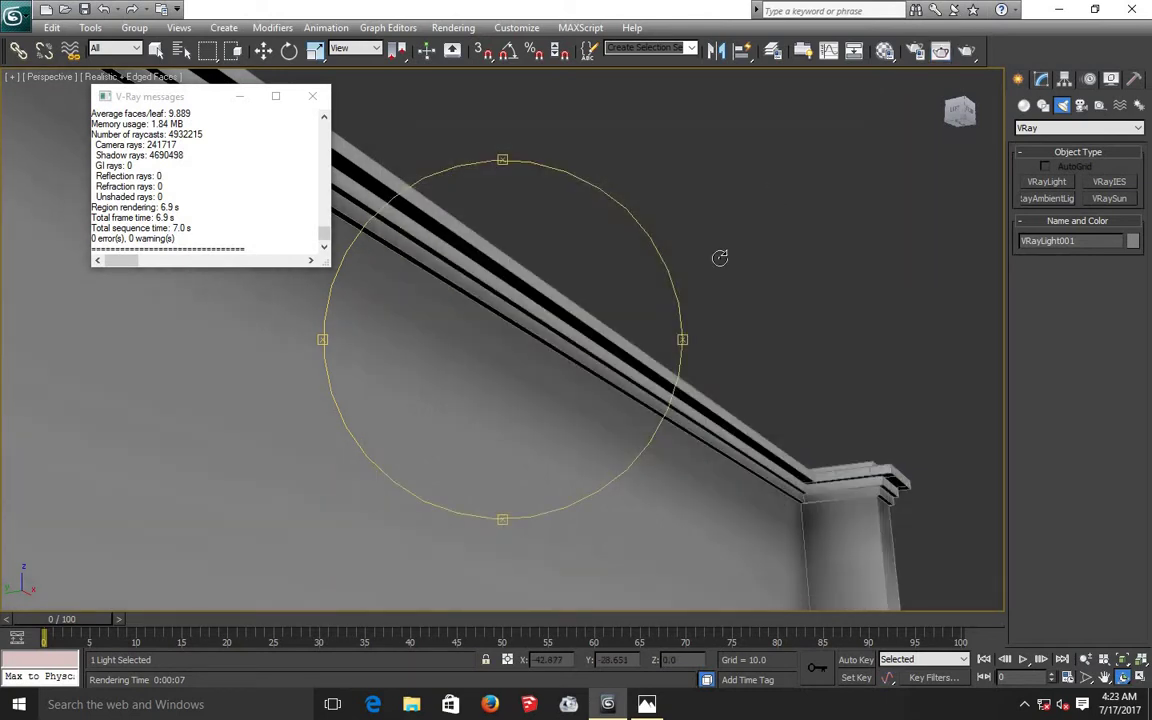
- In Bottom view, start a VRayLight and drag a large plane light around the plan
{"action": "key", "text": "b"}
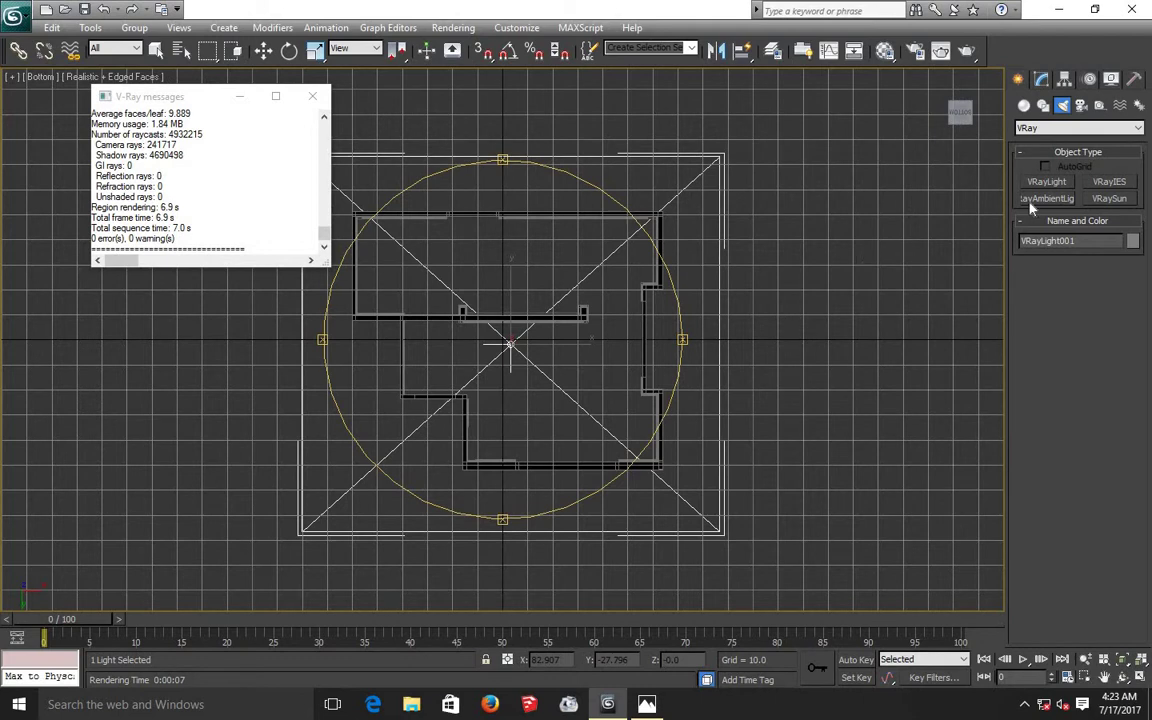
{"action": "left_click", "coordinate": [1047, 181]}
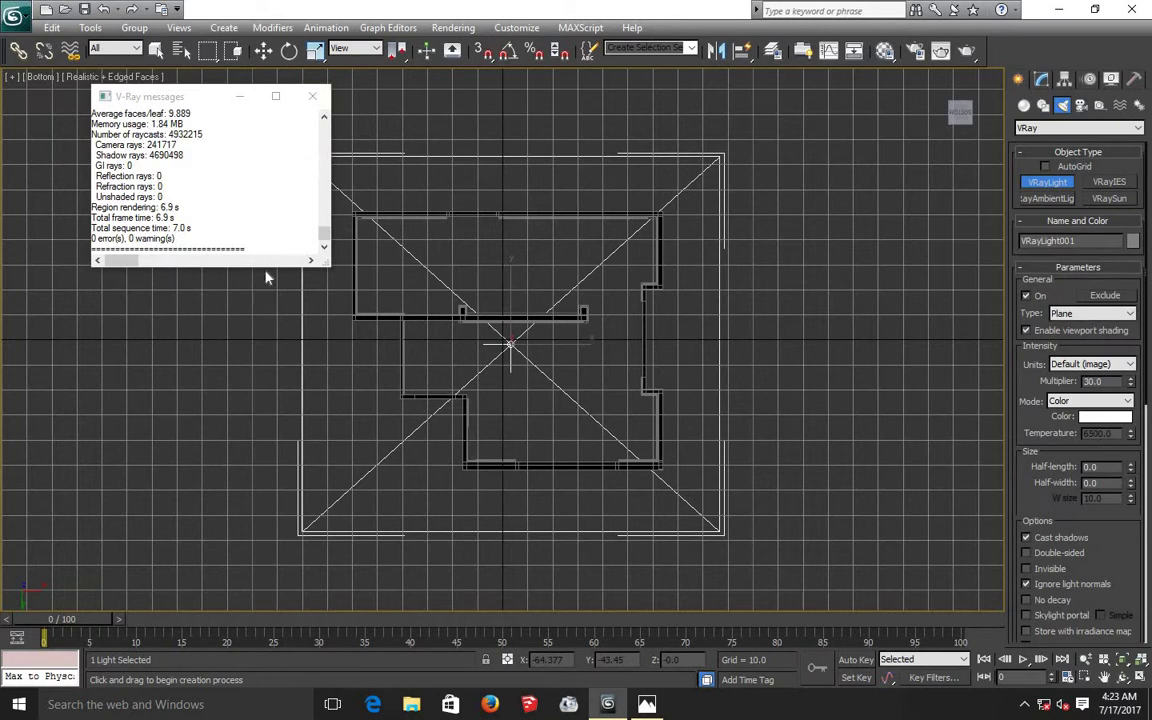
{"action": "left_click", "coordinate": [312, 96]}
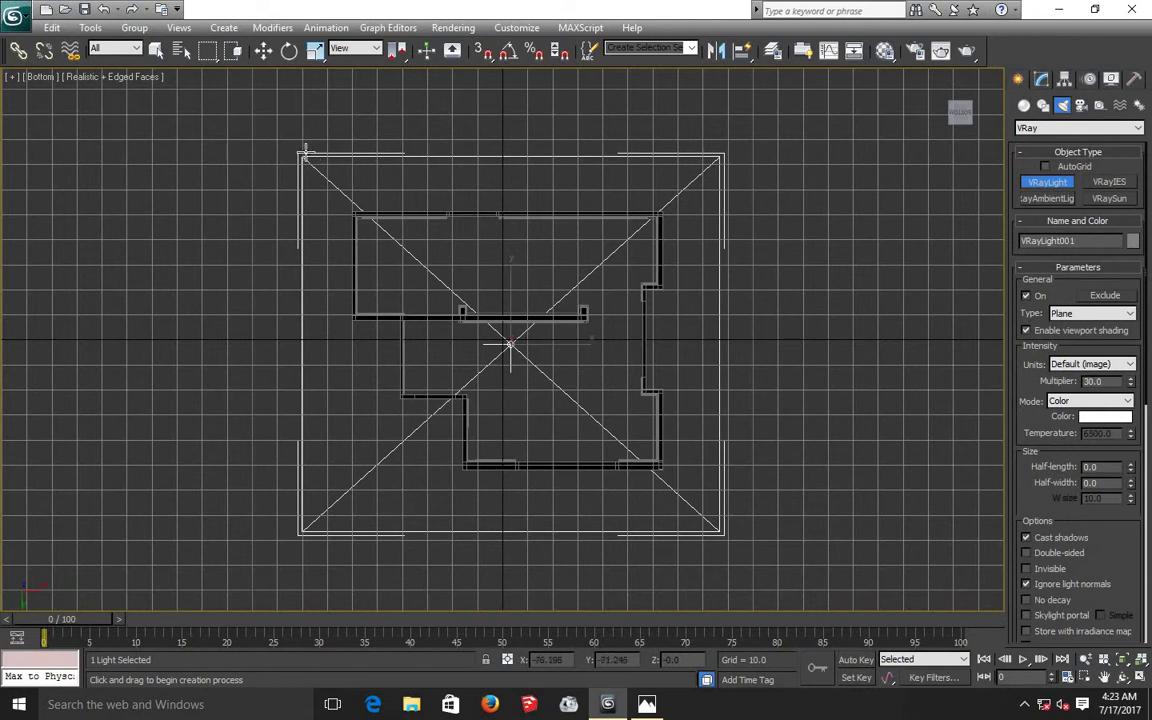
{"action": "left_click_drag", "start_coordinate": [296, 151], "coordinate": [725, 487]}
{"action": "left_click_drag", "start_coordinate": [700, 462], "coordinate": [740, 531]}
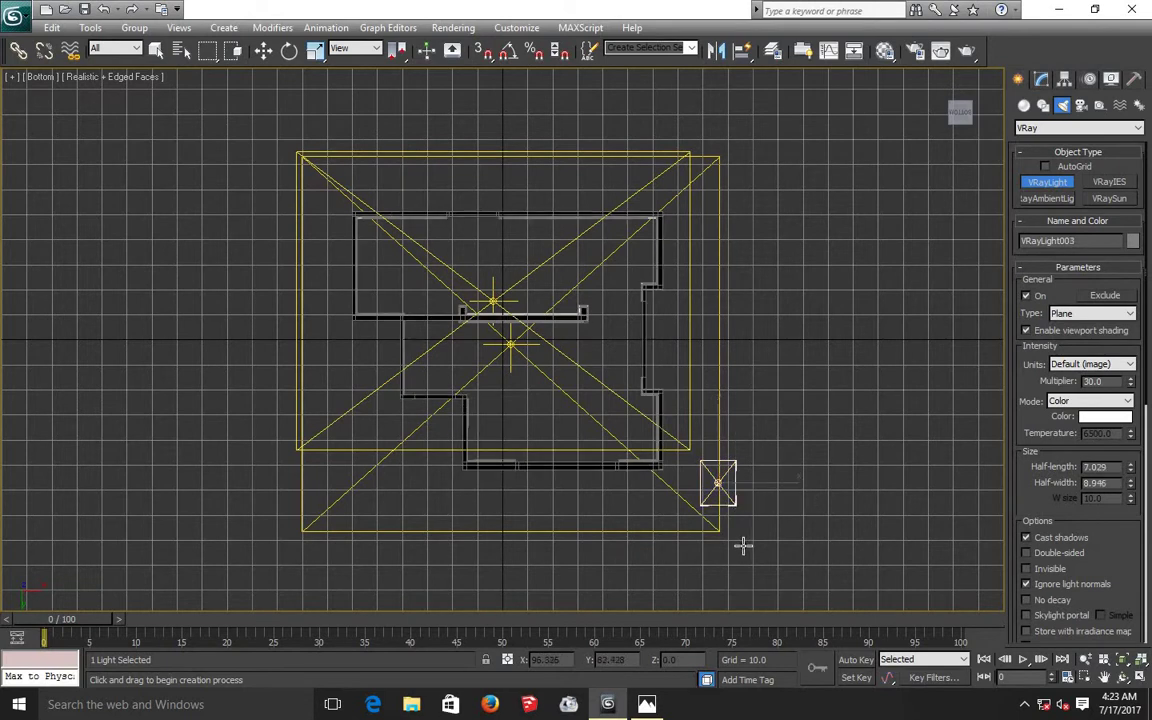
- Undo the stray plane lights and redraw VRayLight002 over the whole plan, about 91.2 × 81.0 half-size
{"action": "key", "text": "ctrl+z"}
{"action": "key", "text": "ctrl+z"}
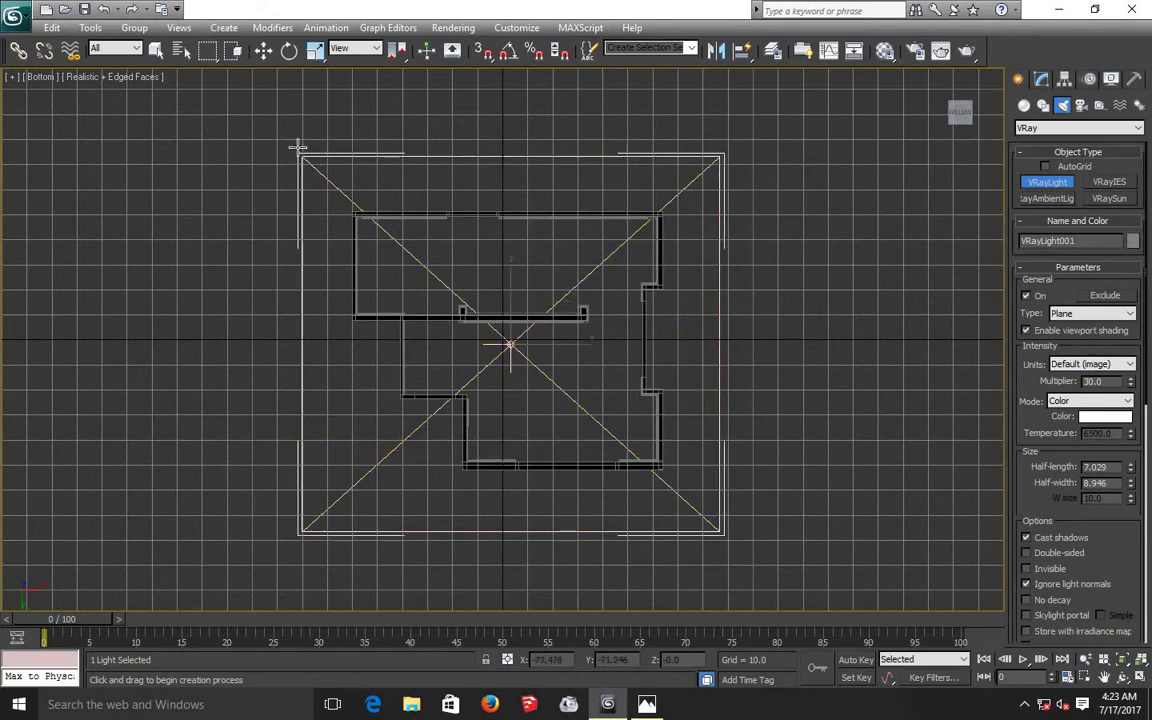
{"action": "left_click_drag", "start_coordinate": [342, 182], "coordinate": [376, 211]}
{"action": "left_click_drag", "start_coordinate": [467, 303], "coordinate": [535, 387]}
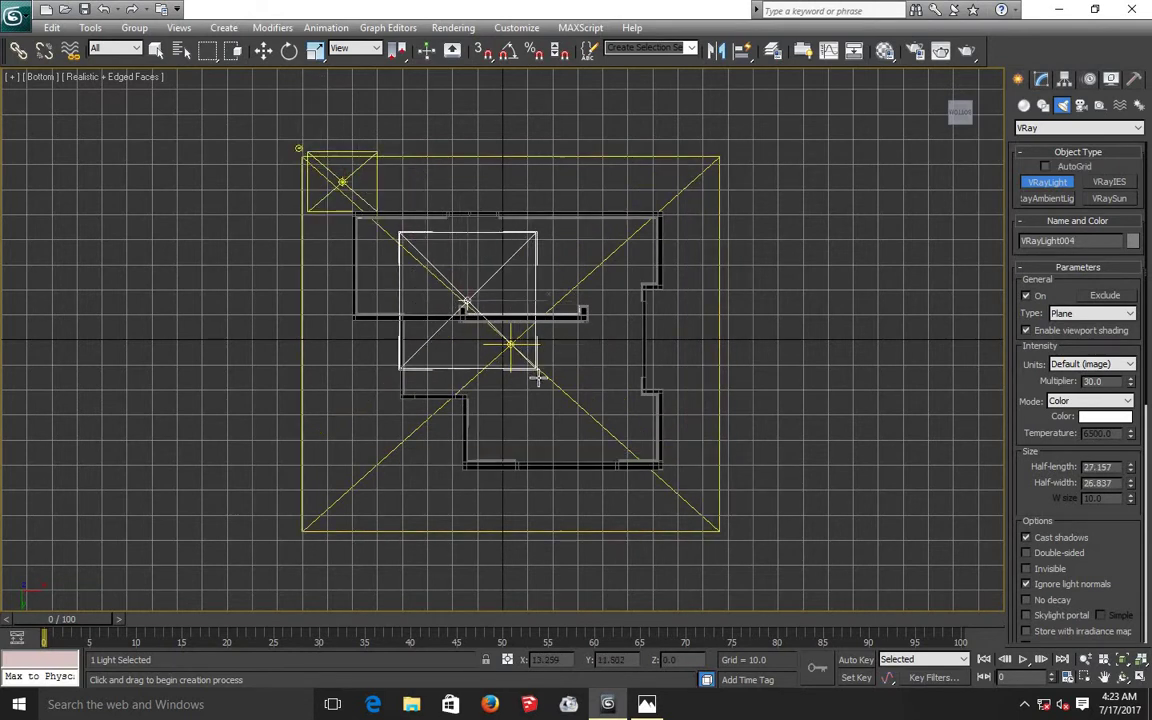
{"action": "key", "text": "ctrl+z"}
{"action": "key", "text": "ctrl+z"}
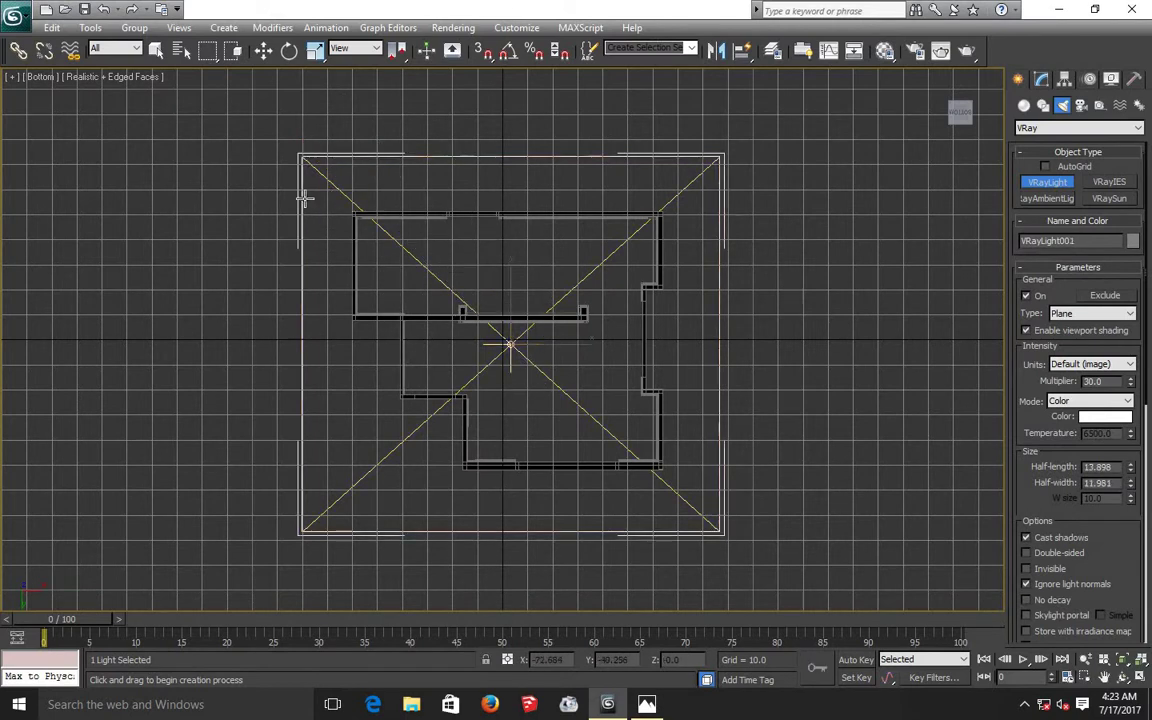
{"action": "mouse_move", "coordinate": [278, 143]}
{"action": "left_mouse_down"}
{"action": "mouse_move", "coordinate": [760, 553]}
{"action": "mouse_move", "coordinate": [736, 560]}
{"action": "mouse_move", "coordinate": [734, 550]}
{"action": "left_mouse_up"}
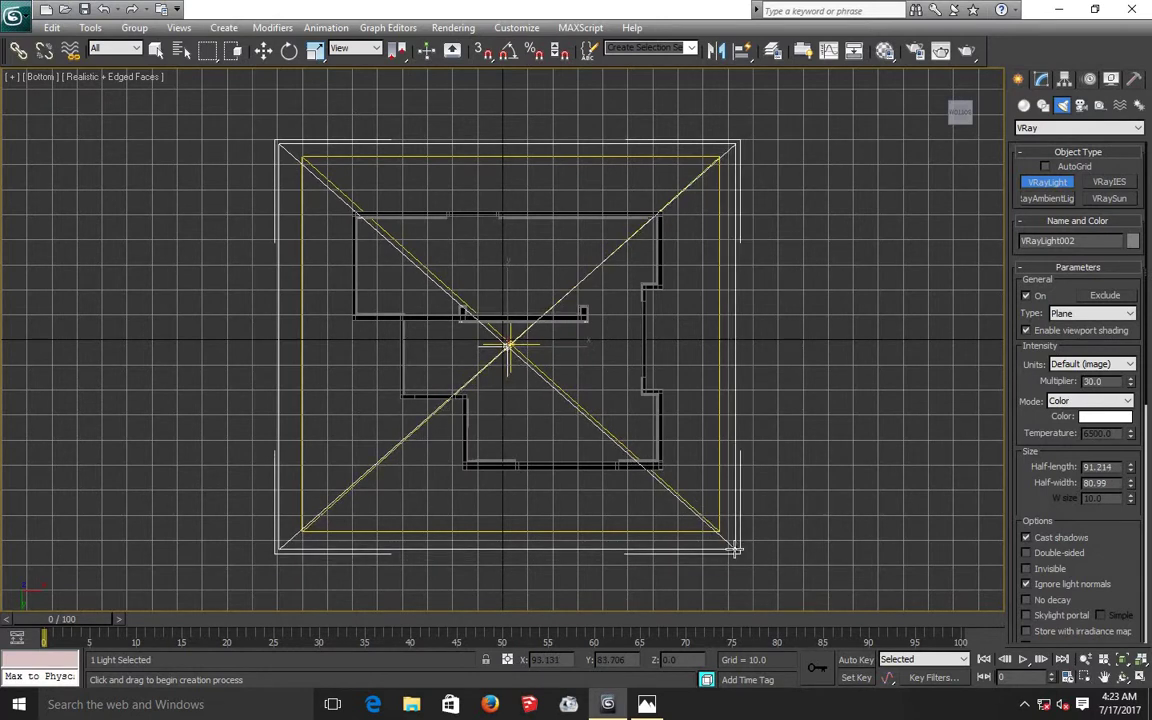
{"action": "left_click", "coordinate": [734, 551]}
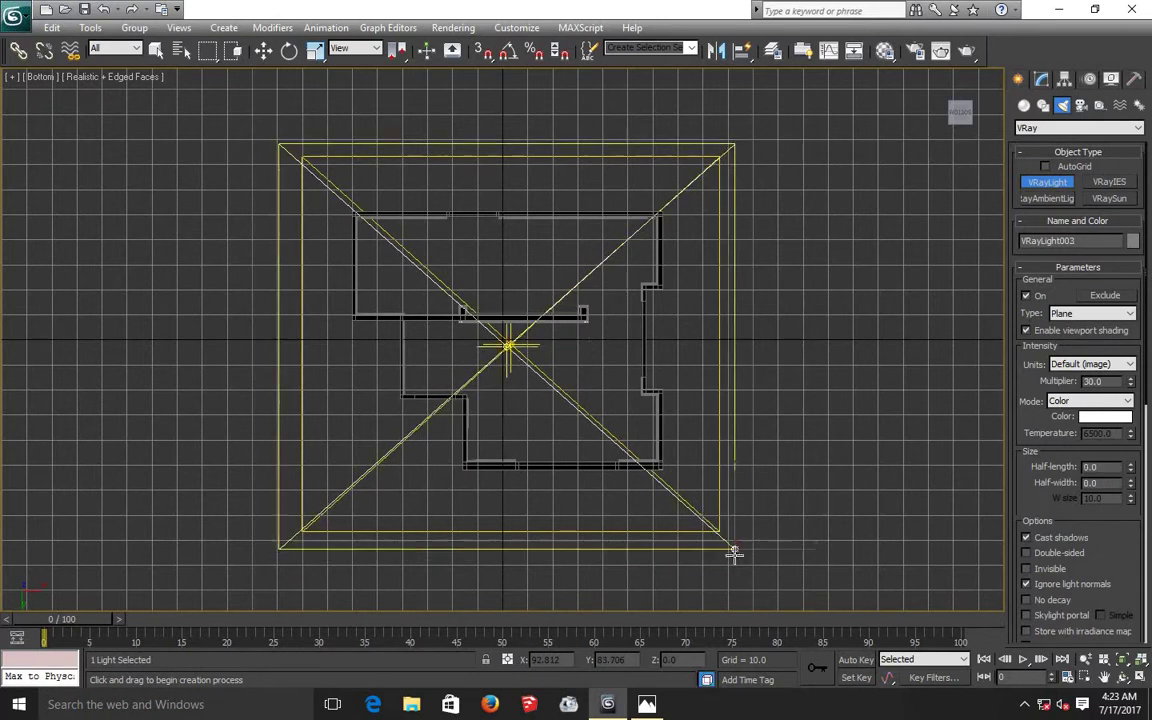
{"action": "left_click", "coordinate": [265, 51]}
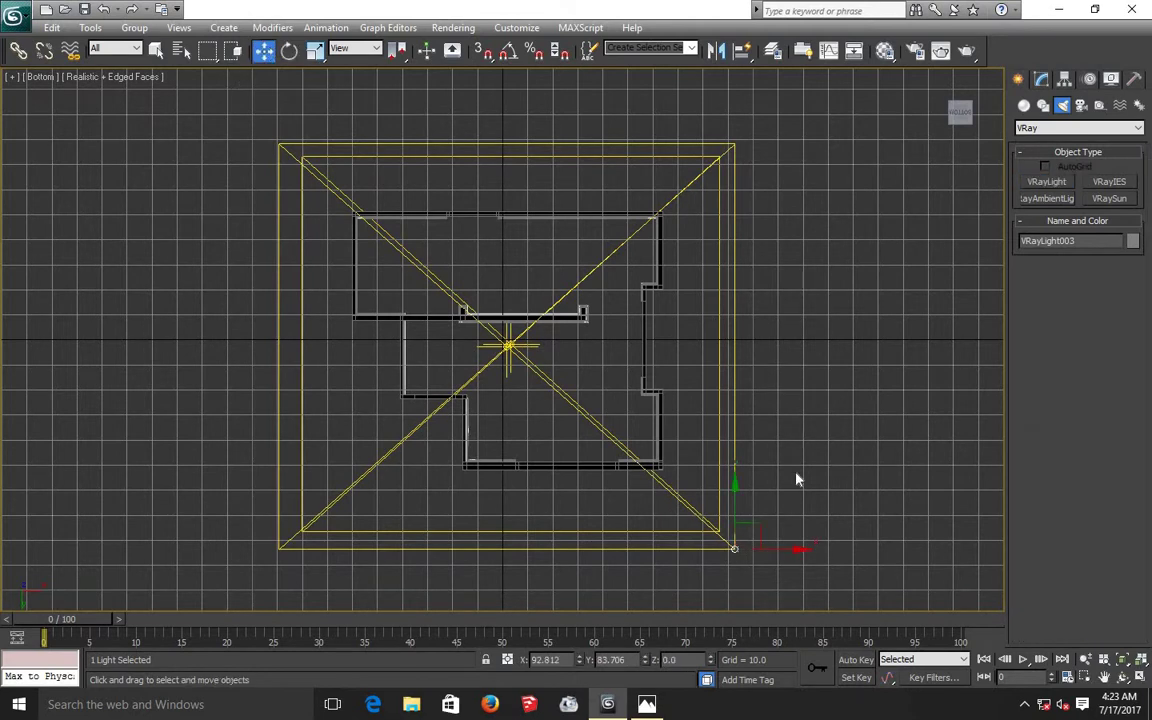
- In a tilted perspective view, move VRayLight002 down to Z -60.047 beneath the building
{"action": "key", "text": "p"}
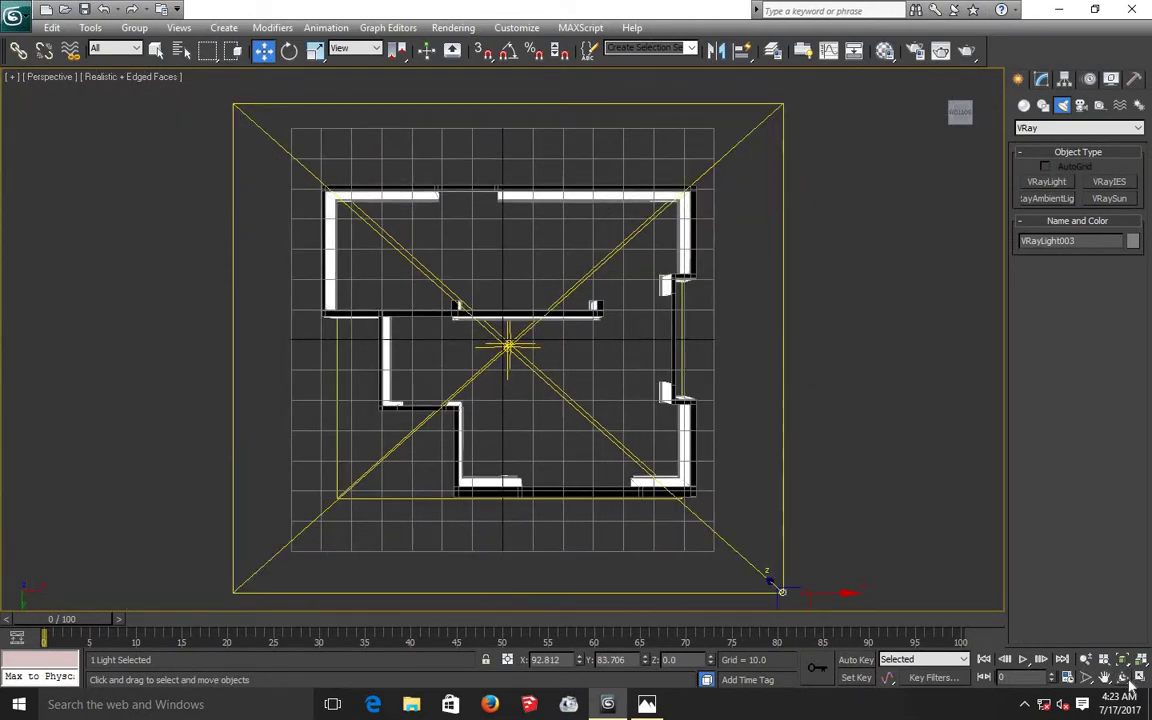
{"action": "left_click", "coordinate": [1123, 678]}
{"action": "mouse_move", "coordinate": [638, 411]}
{"action": "left_mouse_down"}
{"action": "mouse_move", "coordinate": [679, 537]}
{"action": "mouse_move", "coordinate": [586, 442]}
{"action": "mouse_move", "coordinate": [560, 522]}
{"action": "mouse_move", "coordinate": [371, 318]}
{"action": "left_mouse_up"}
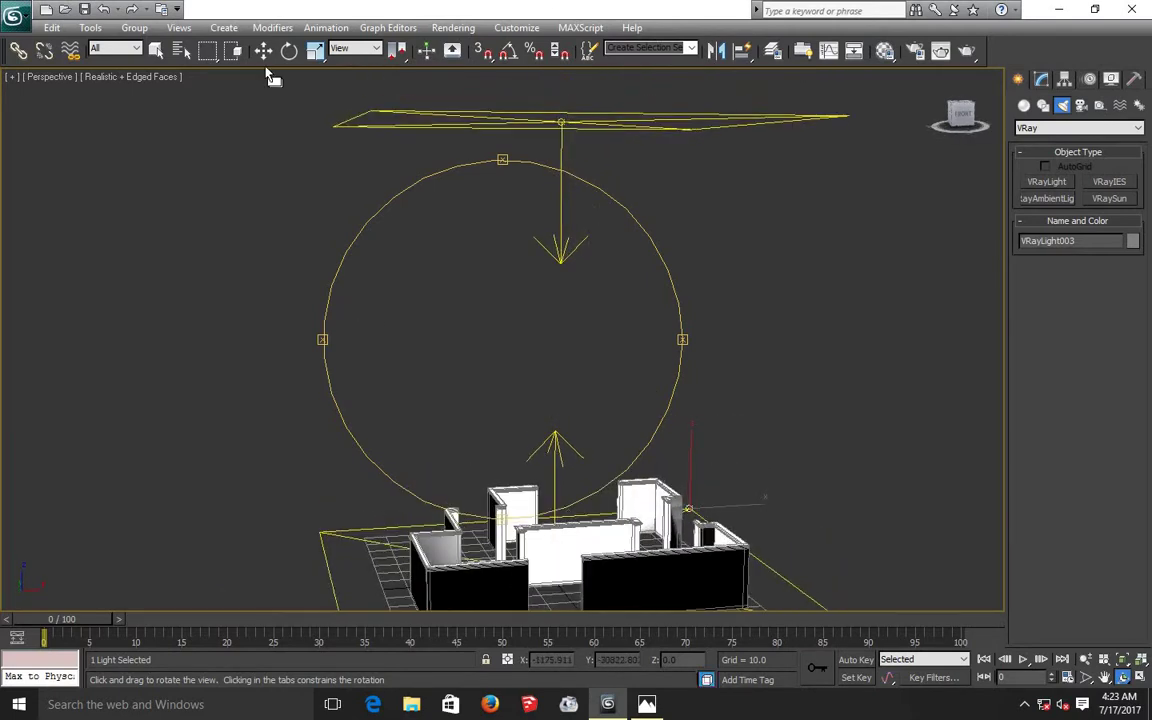
{"action": "left_click", "coordinate": [263, 50]}
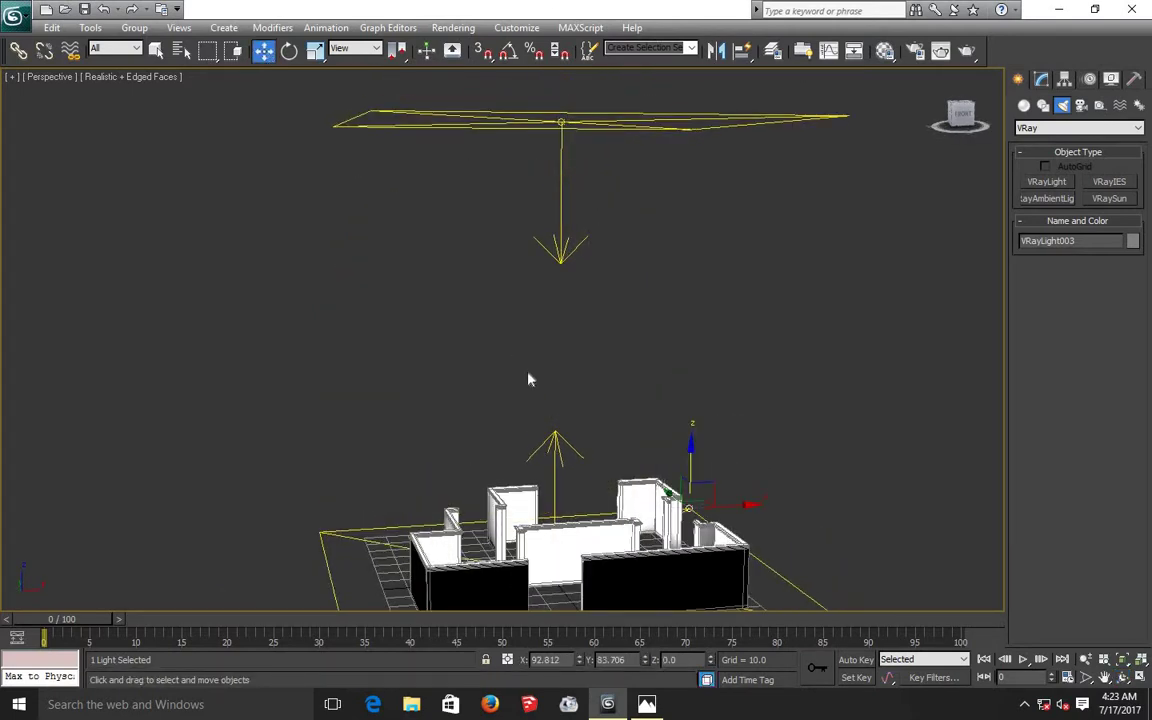
{"action": "left_click", "coordinate": [554, 445]}
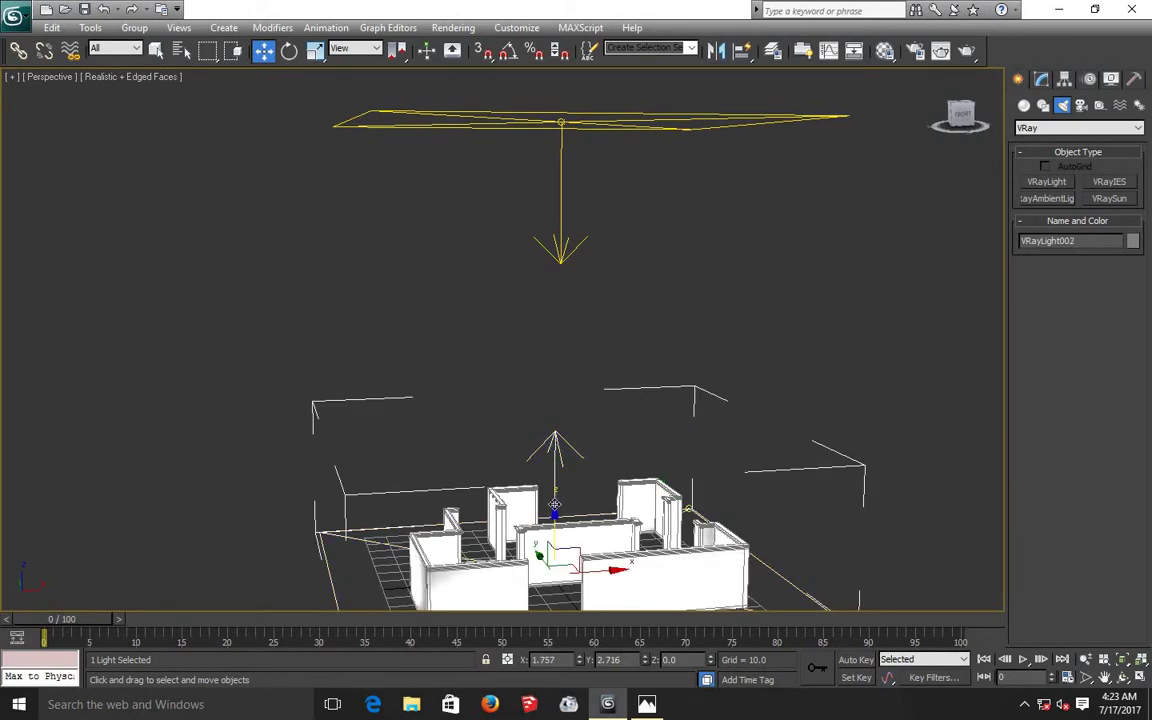
{"action": "left_click_drag", "start_coordinate": [554, 520], "coordinate": [555, 561]}
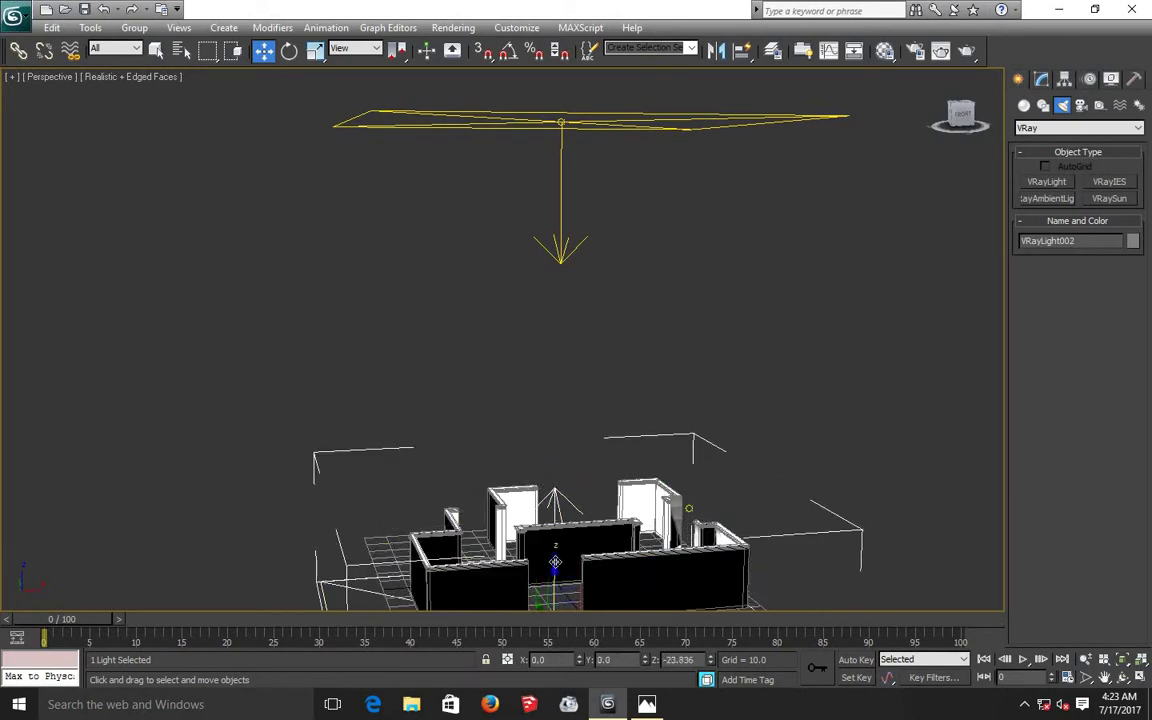
{"action": "scroll", "coordinate": [548, 537], "scroll_direction": "down", "scroll_amount": 5}
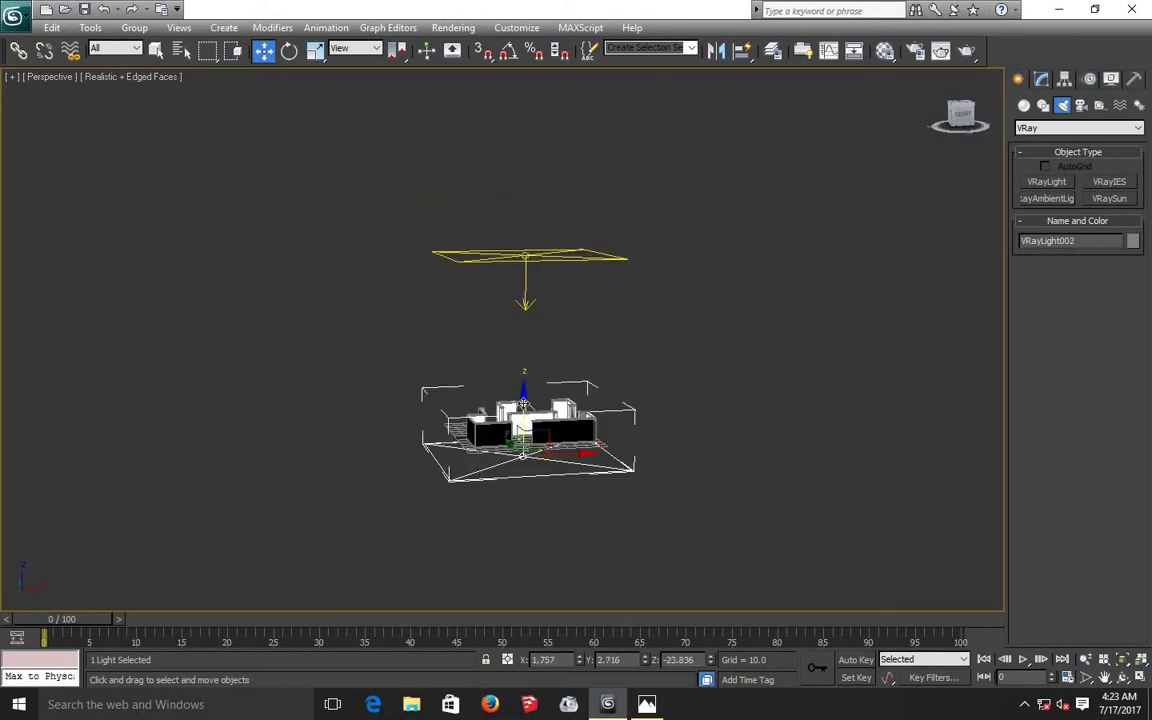
{"action": "mouse_move", "coordinate": [524, 432]}
{"action": "left_mouse_down"}
{"action": "mouse_move", "coordinate": [527, 457]}
{"action": "mouse_move", "coordinate": [590, 551]}
{"action": "left_mouse_up"}
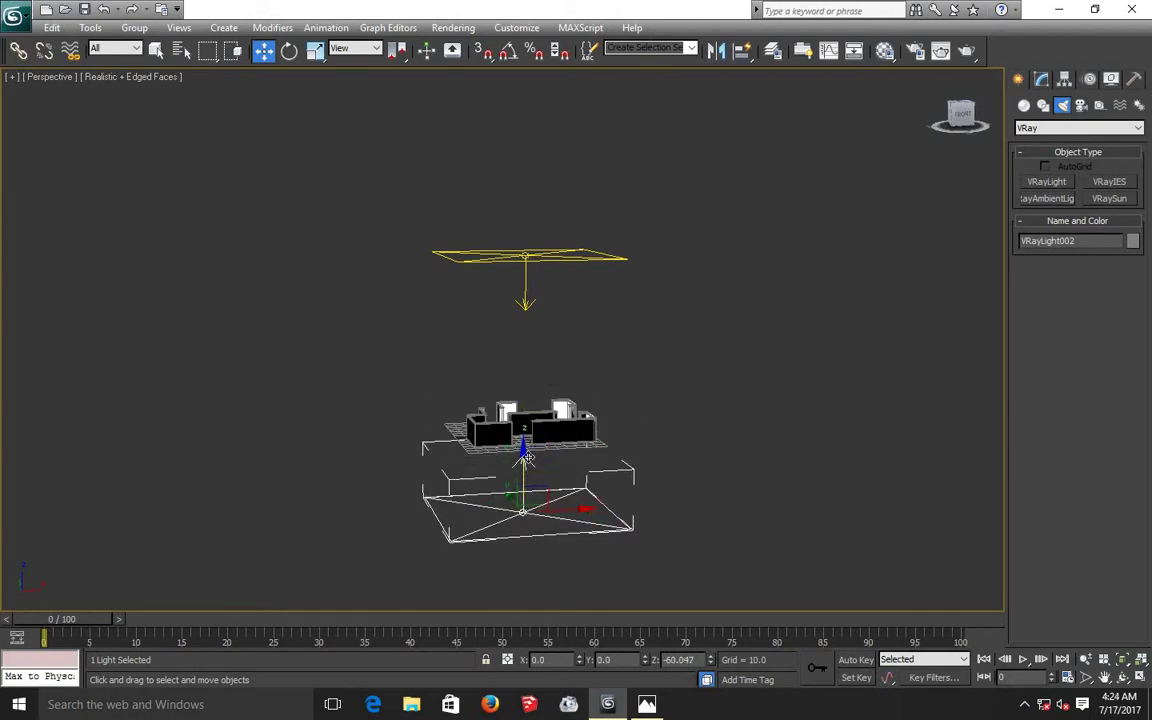
{"action": "left_click", "coordinate": [590, 551]}
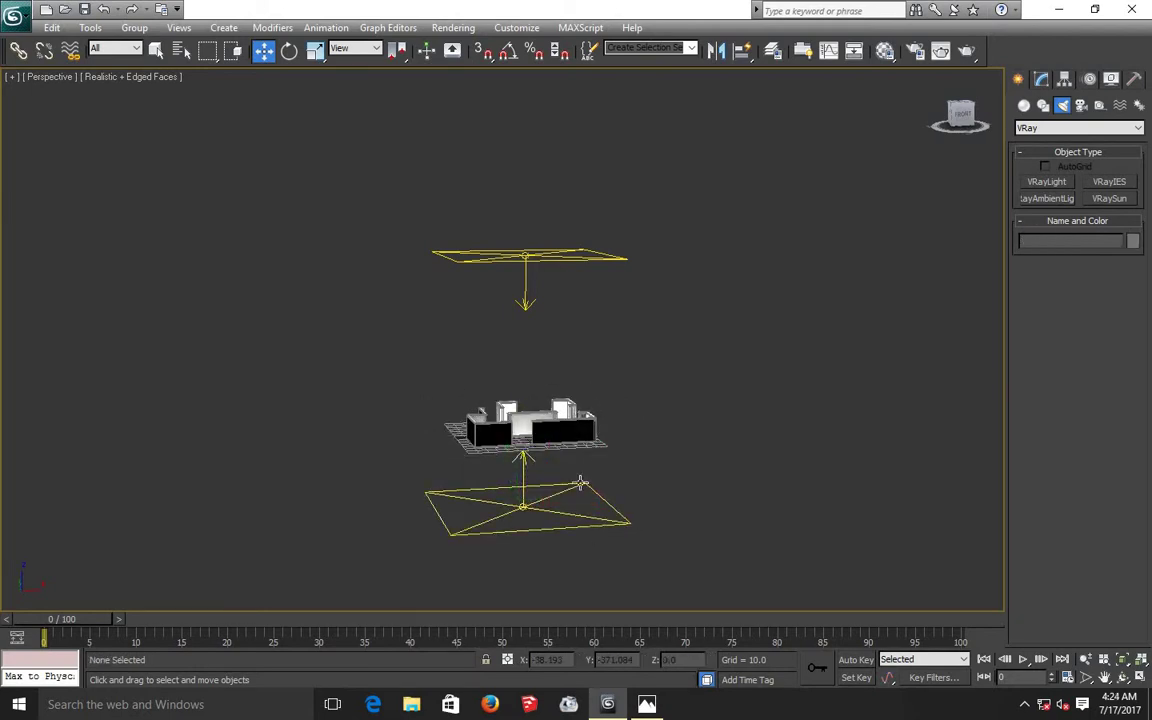
- Pan and zoom the perspective view until the corniced wall fills the frame
{"action": "scroll", "coordinate": [550, 415], "scroll_direction": "up", "scroll_amount": 3}
{"action": "scroll", "coordinate": [700, 500], "scroll_direction": "up", "scroll_amount": 3}
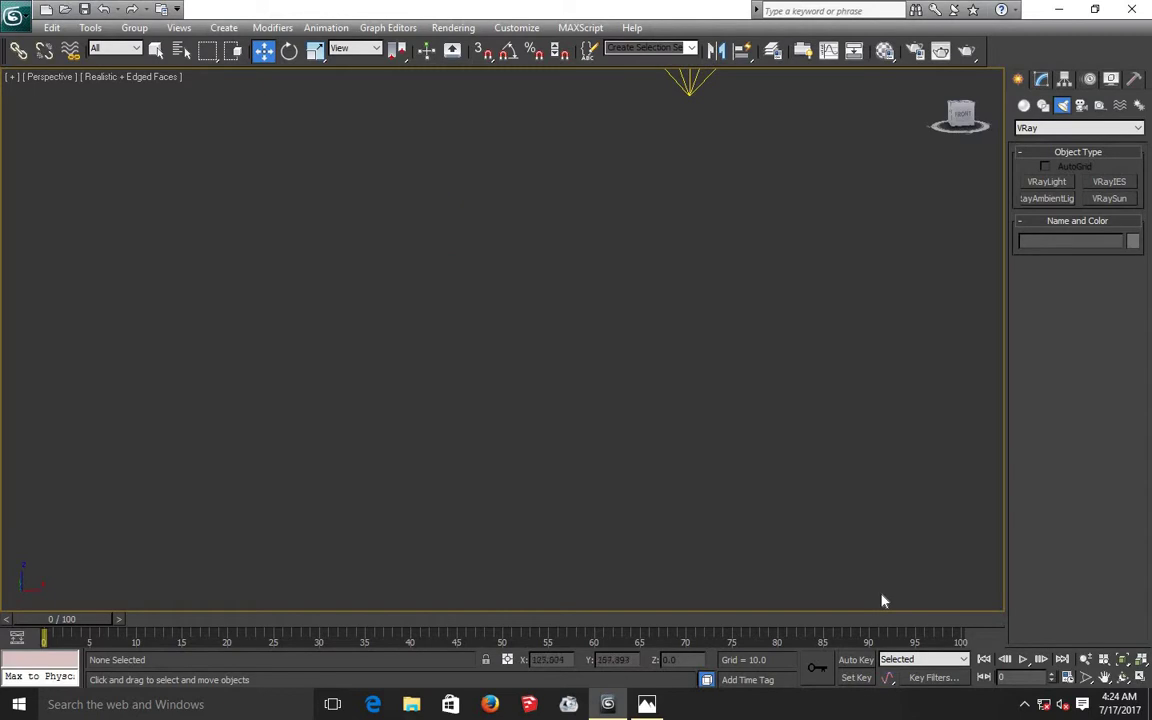
{"action": "scroll", "coordinate": [882, 601], "scroll_direction": "down", "scroll_amount": 3}
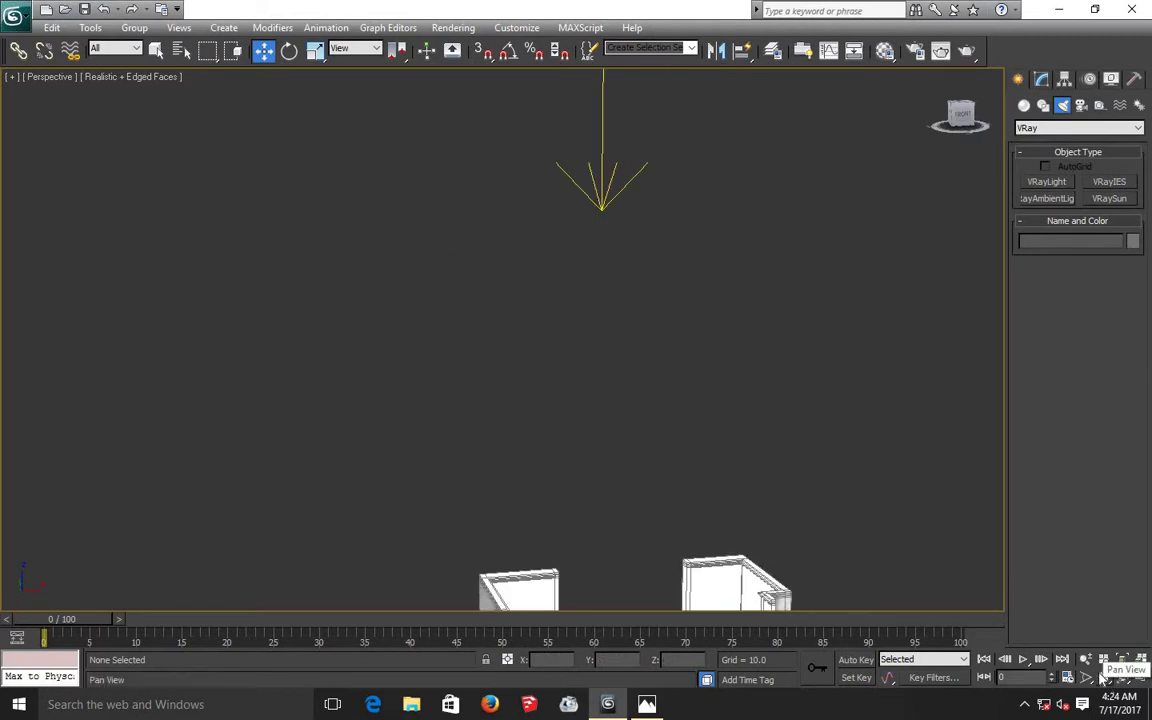
{"action": "left_click", "coordinate": [1103, 678]}
{"action": "left_click_drag", "start_coordinate": [792, 463], "coordinate": [768, 384]}
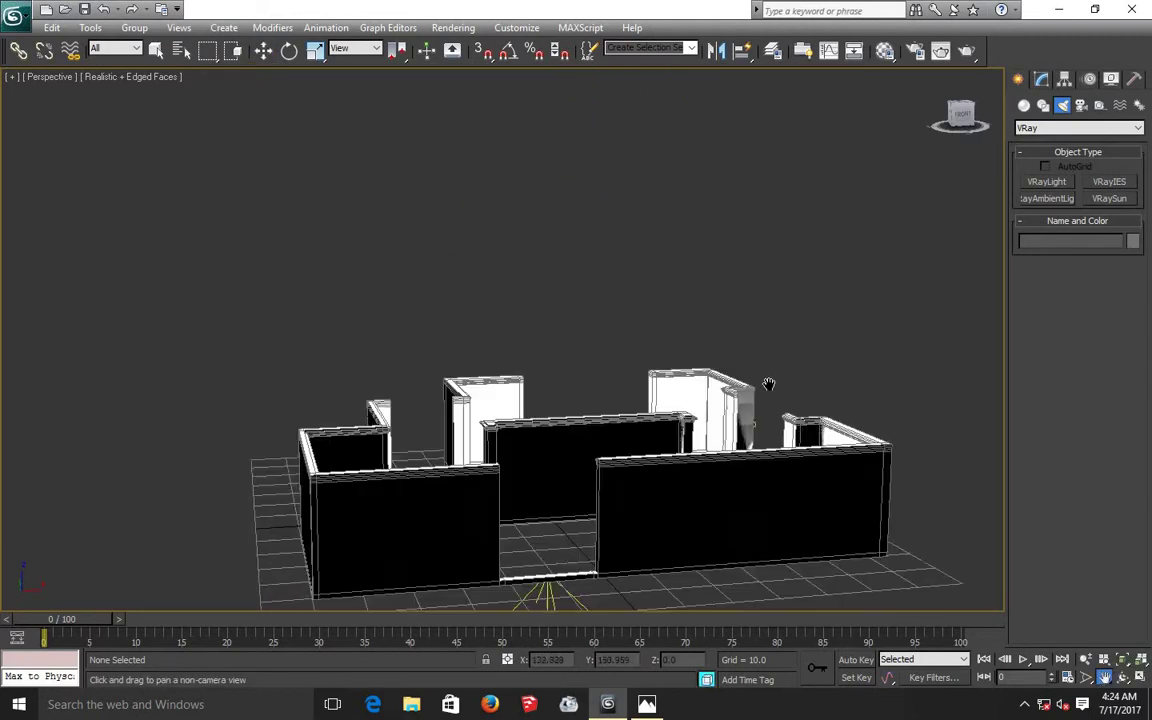
{"action": "scroll", "coordinate": [745, 420], "scroll_direction": "up", "scroll_amount": 2}
{"action": "scroll", "coordinate": [732, 443], "scroll_direction": "up", "scroll_amount": 3}
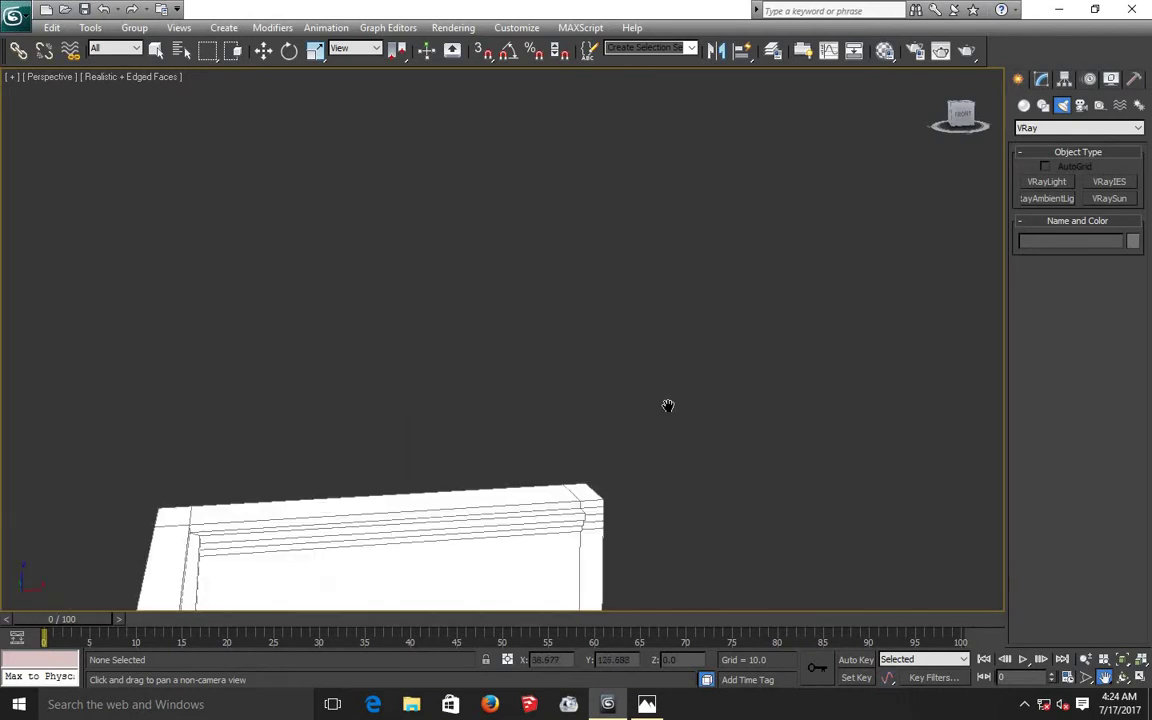
{"action": "mouse_move", "coordinate": [668, 405]}
{"action": "left_mouse_down"}
{"action": "mouse_move", "coordinate": [674, 373]}
{"action": "mouse_move", "coordinate": [693, 371]}
{"action": "left_mouse_up"}
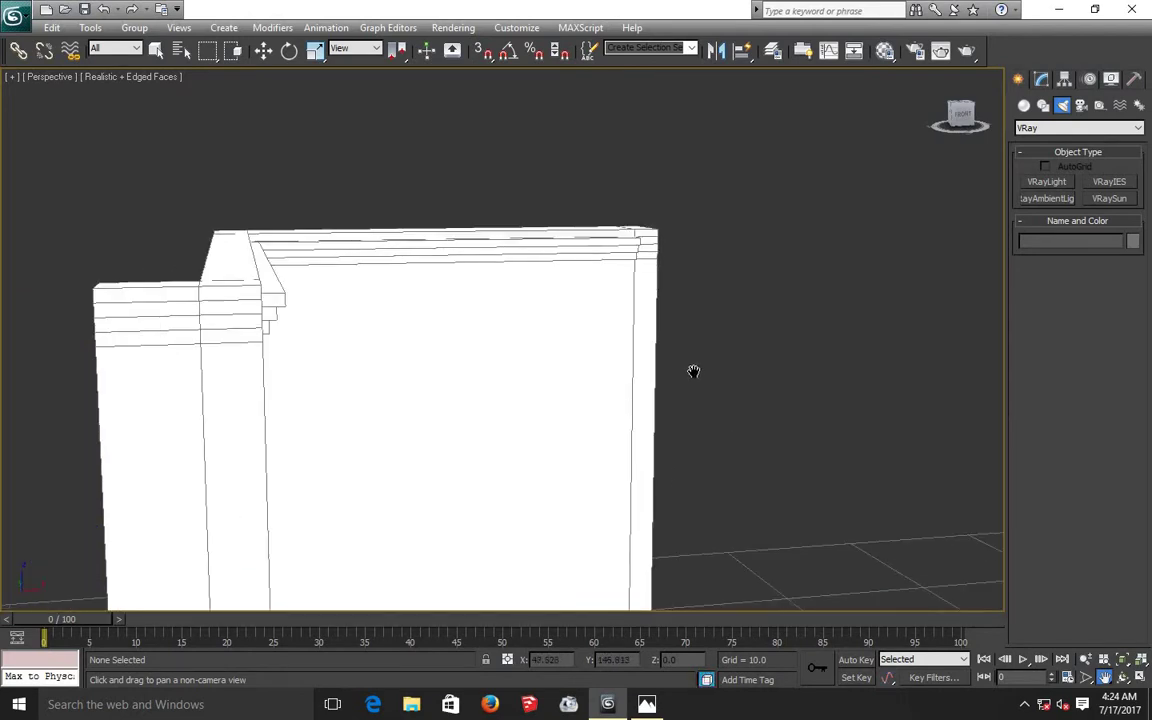
- Test-render the corniced wall close-up, inspect the enlarged frame, then close it and cancel rendering
{"action": "key", "text": "shift+q"}
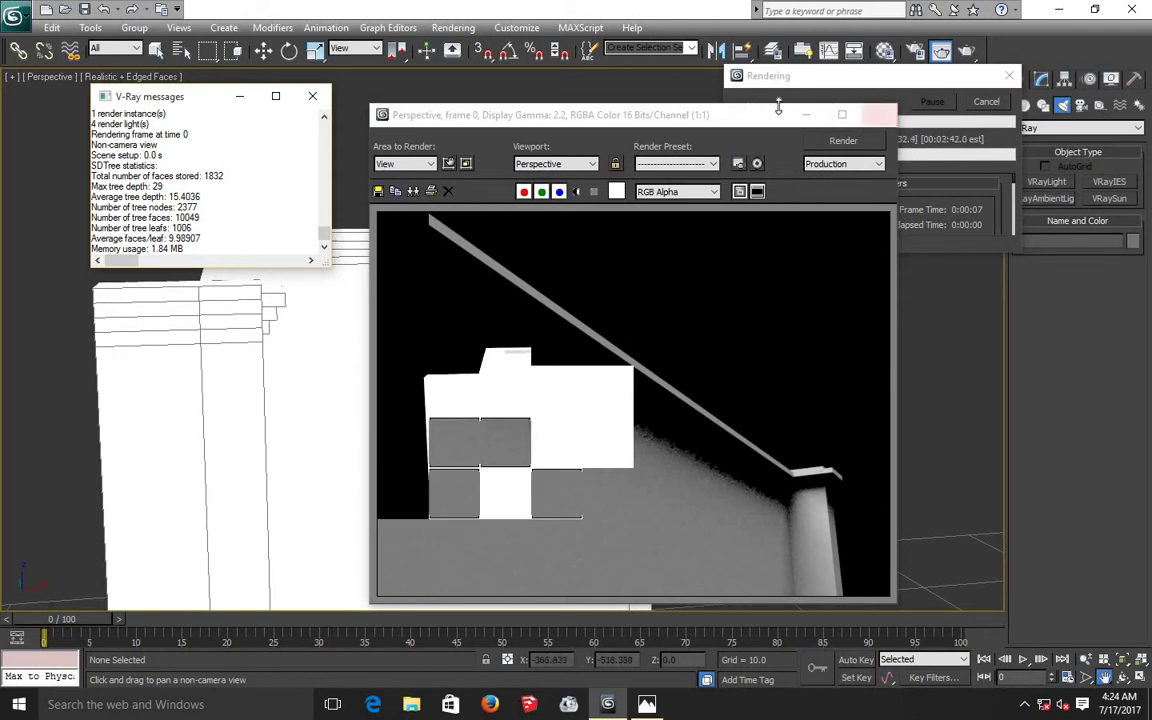
{"action": "double_click", "coordinate": [657, 116]}
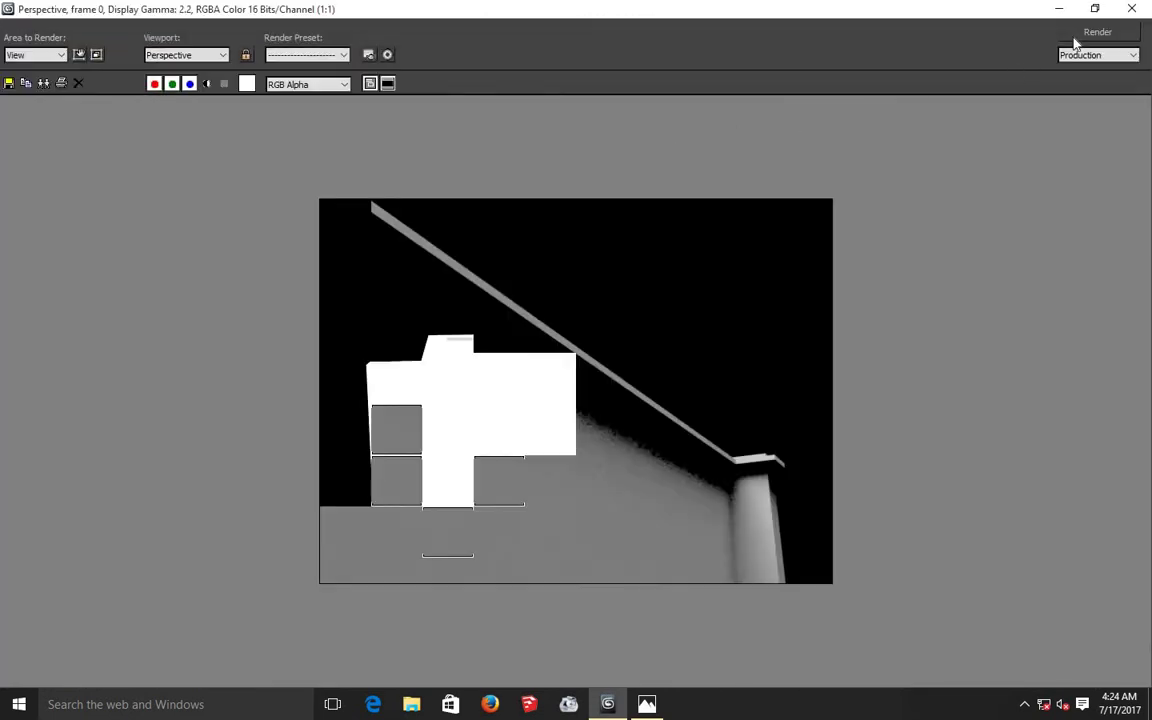
{"action": "left_click", "coordinate": [1131, 9]}
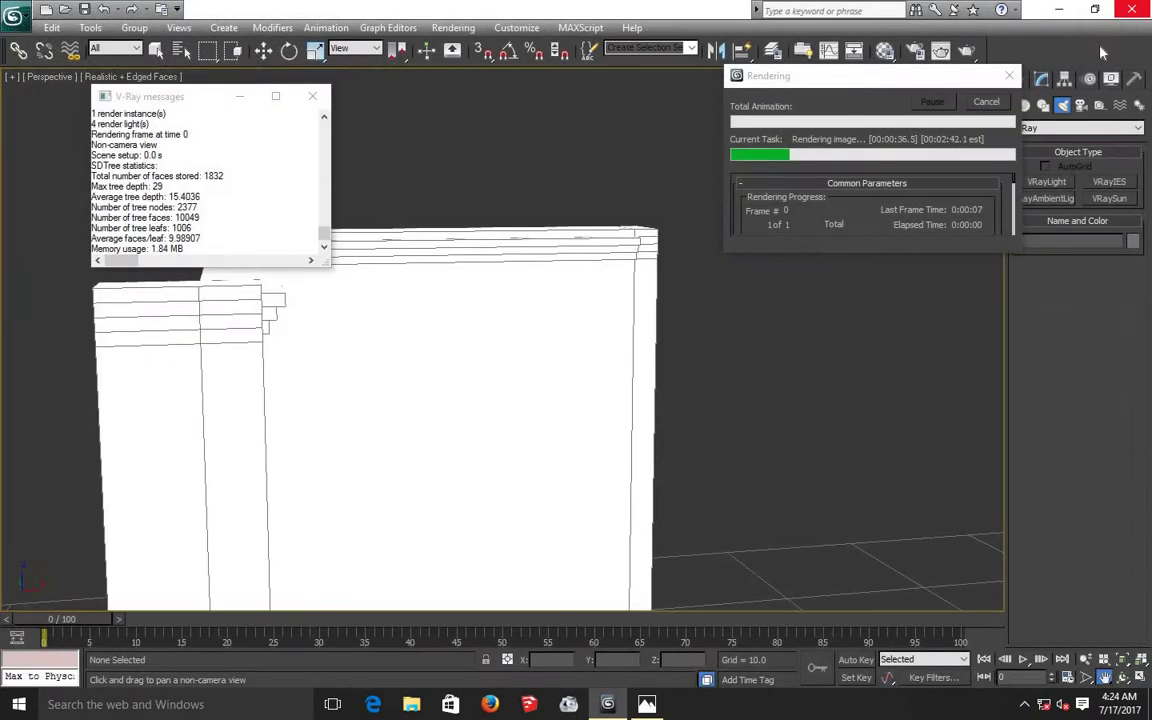
{"action": "left_click", "coordinate": [1004, 82]}
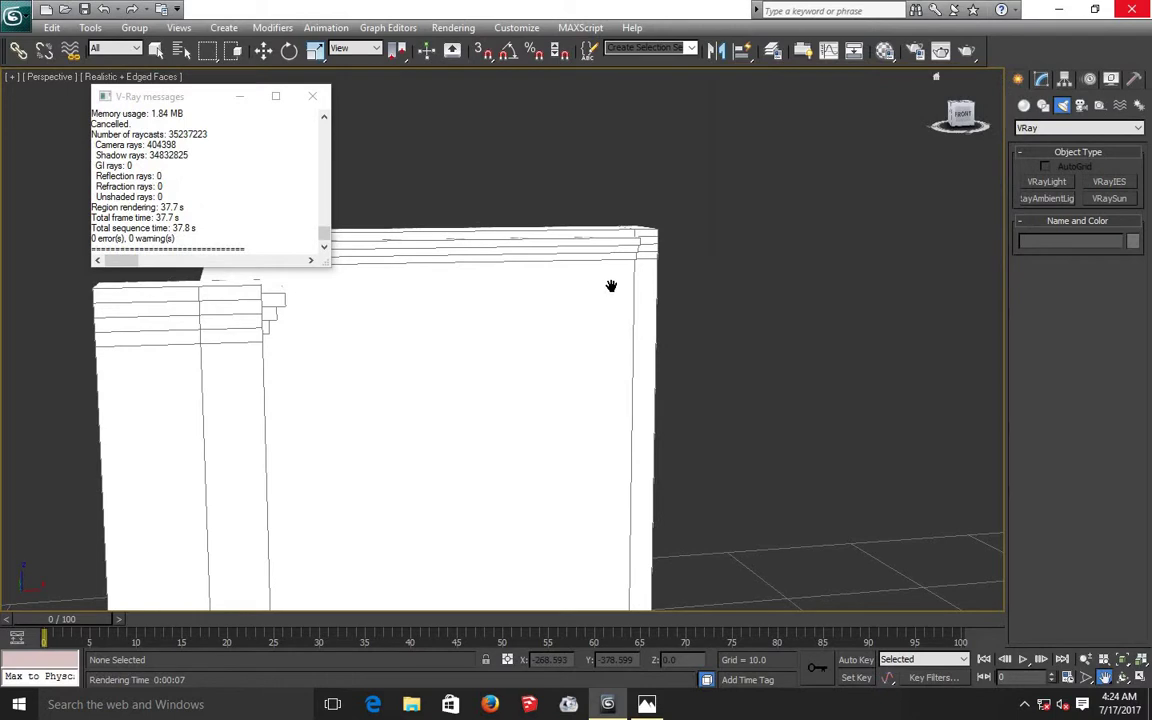
- Delete VRayLight001, the plane light hanging above the building
{"action": "left_click_drag", "start_coordinate": [600, 354], "coordinate": [755, 318]}
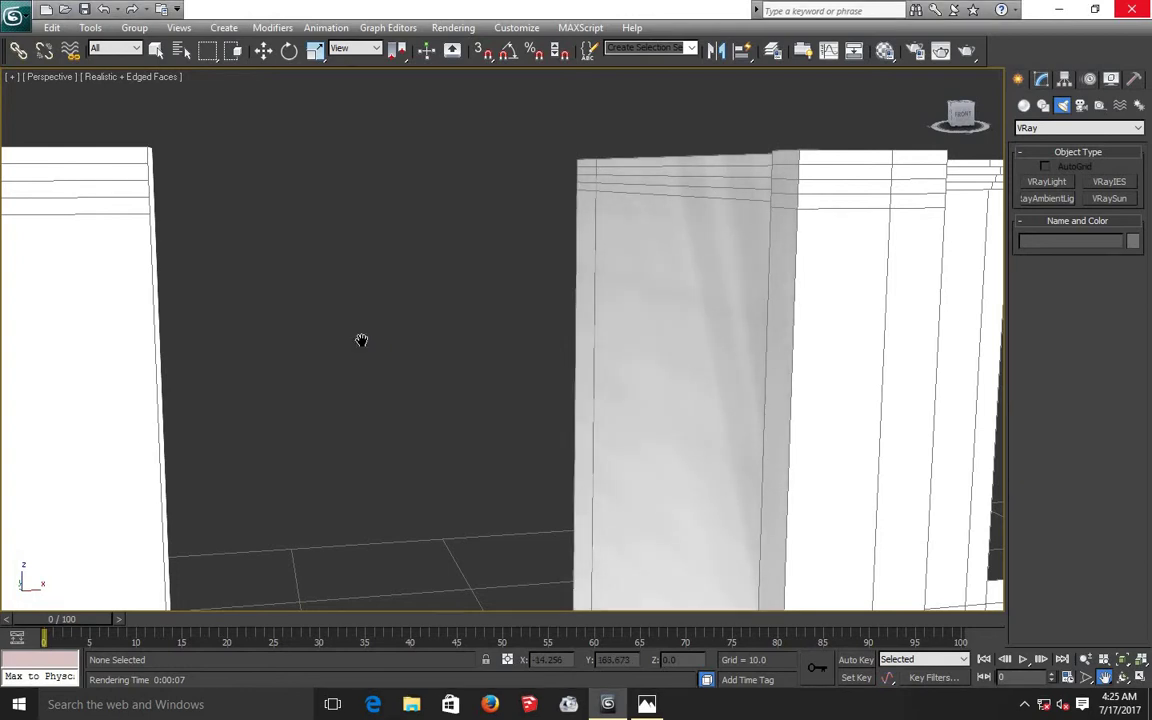
{"action": "scroll", "coordinate": [360, 337], "scroll_direction": "down", "scroll_amount": 10}
{"action": "scroll", "coordinate": [510, 414], "scroll_direction": "down", "scroll_amount": 4}
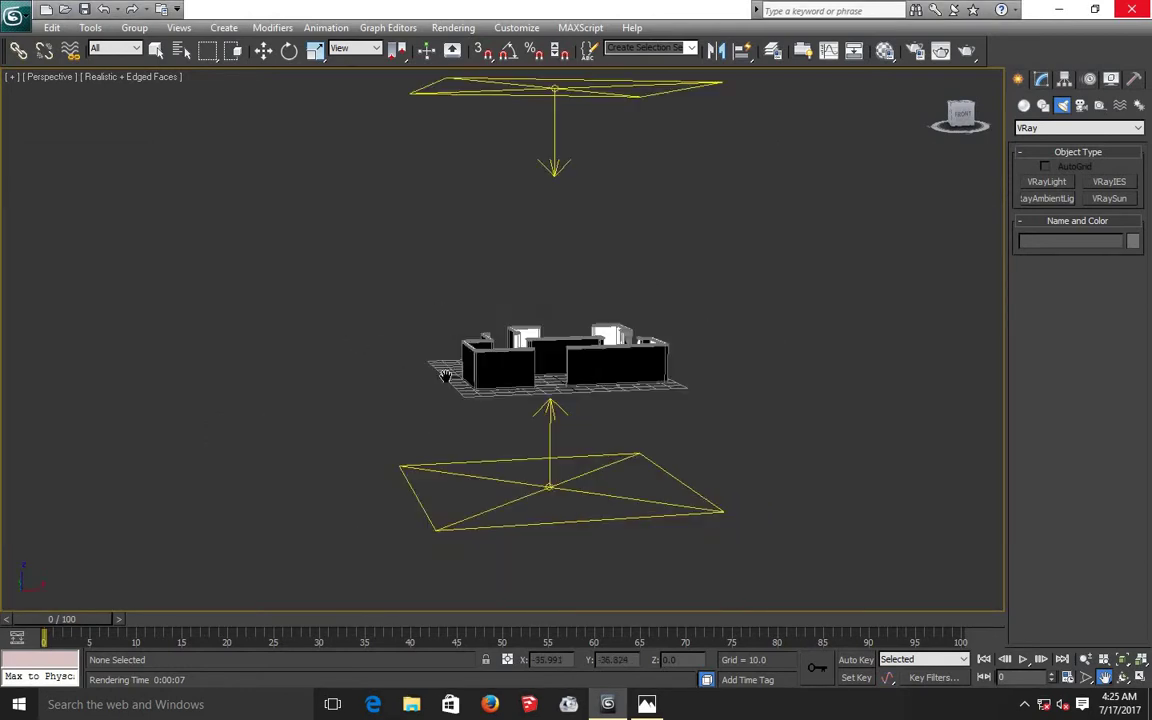
{"action": "left_click", "coordinate": [264, 51]}
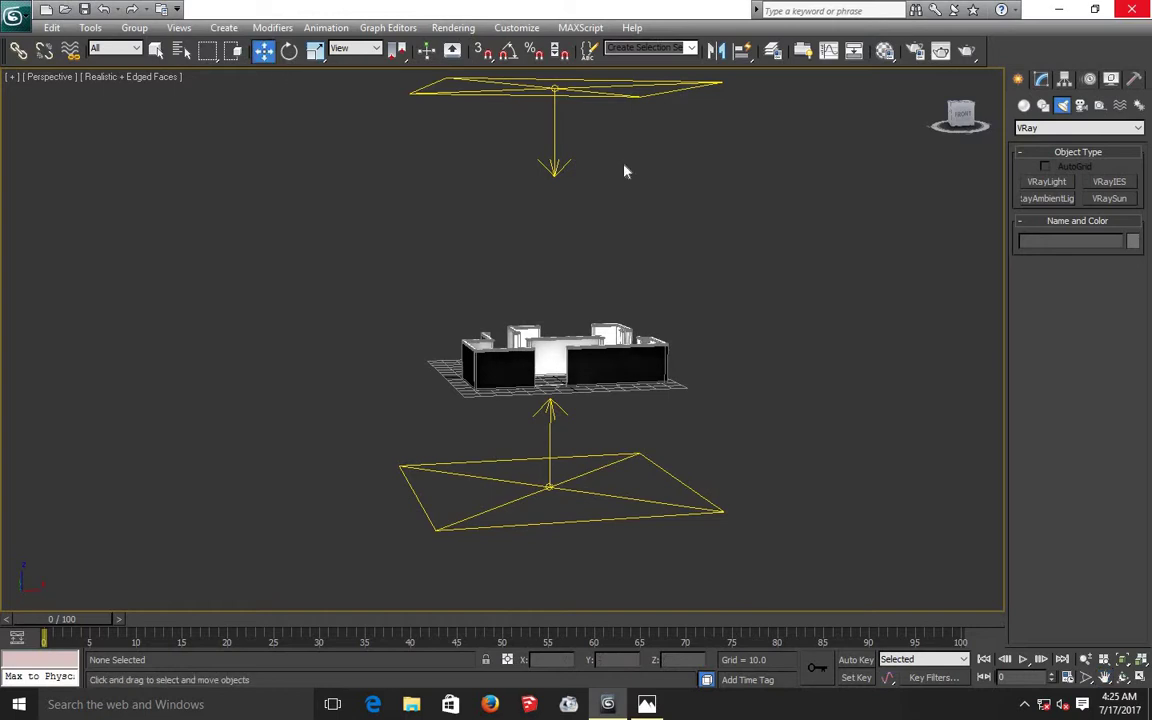
{"action": "left_click", "coordinate": [553, 173]}
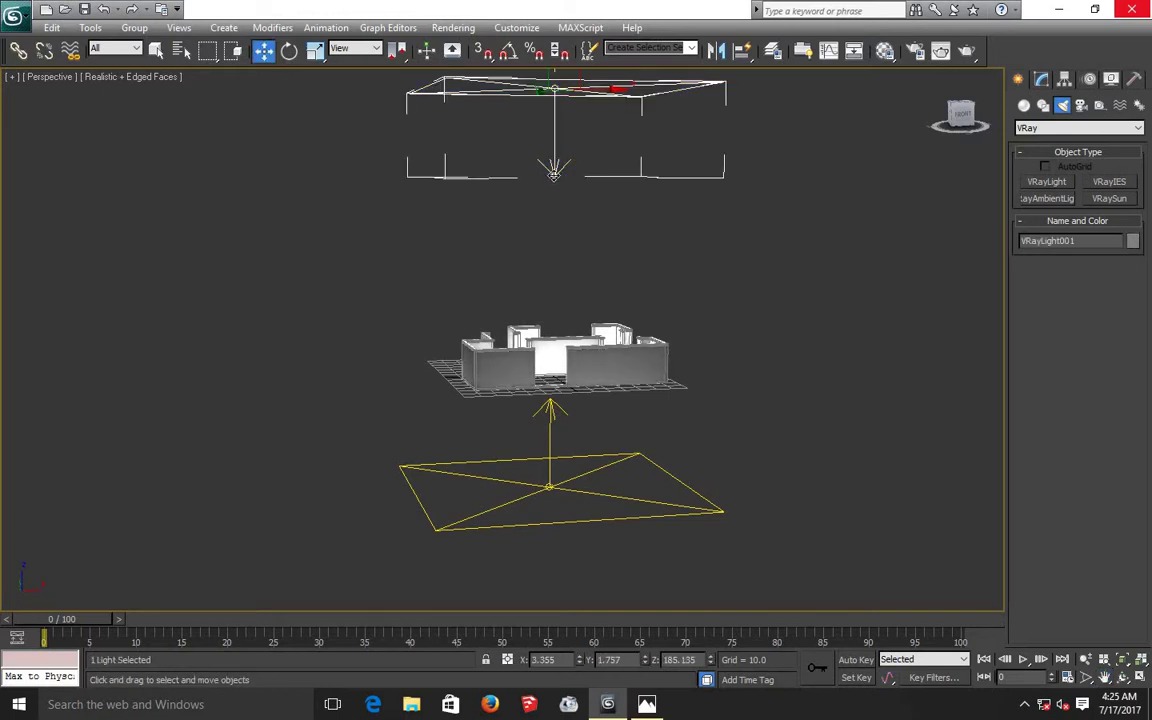
{"action": "key", "text": "Delete"}
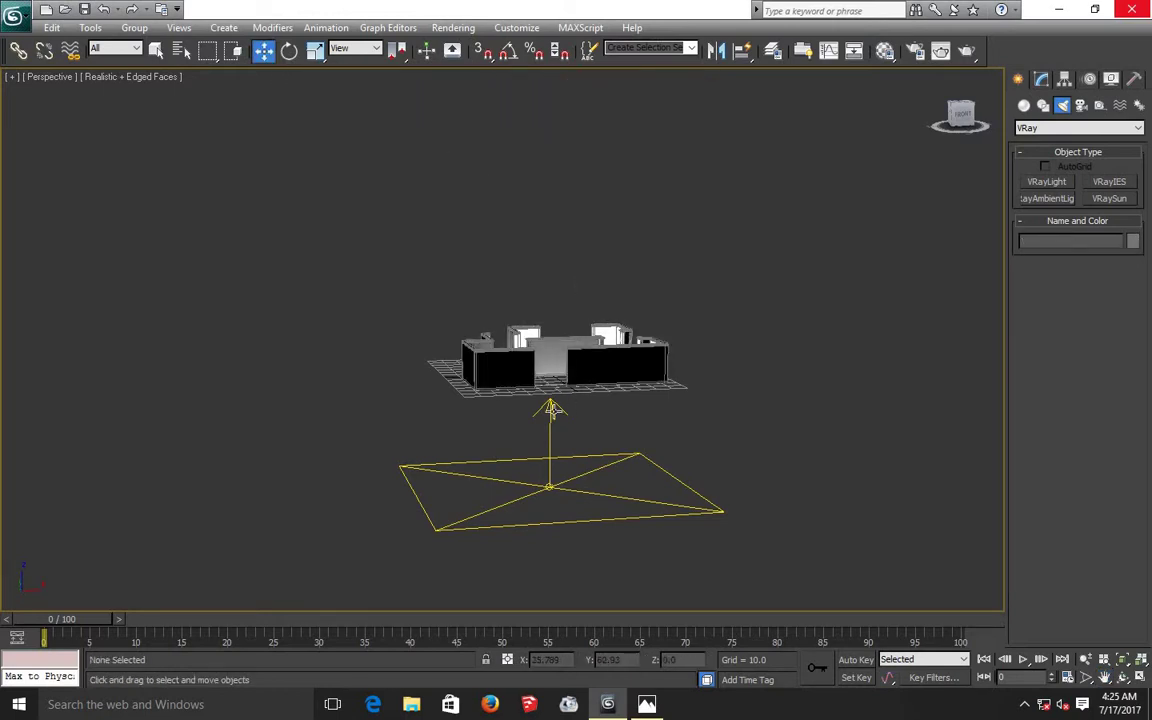
- Delete the lower plane light beneath the building and orbit to view the corniced walls
{"action": "left_click", "coordinate": [551, 410]}
{"action": "key", "text": "Delete"}
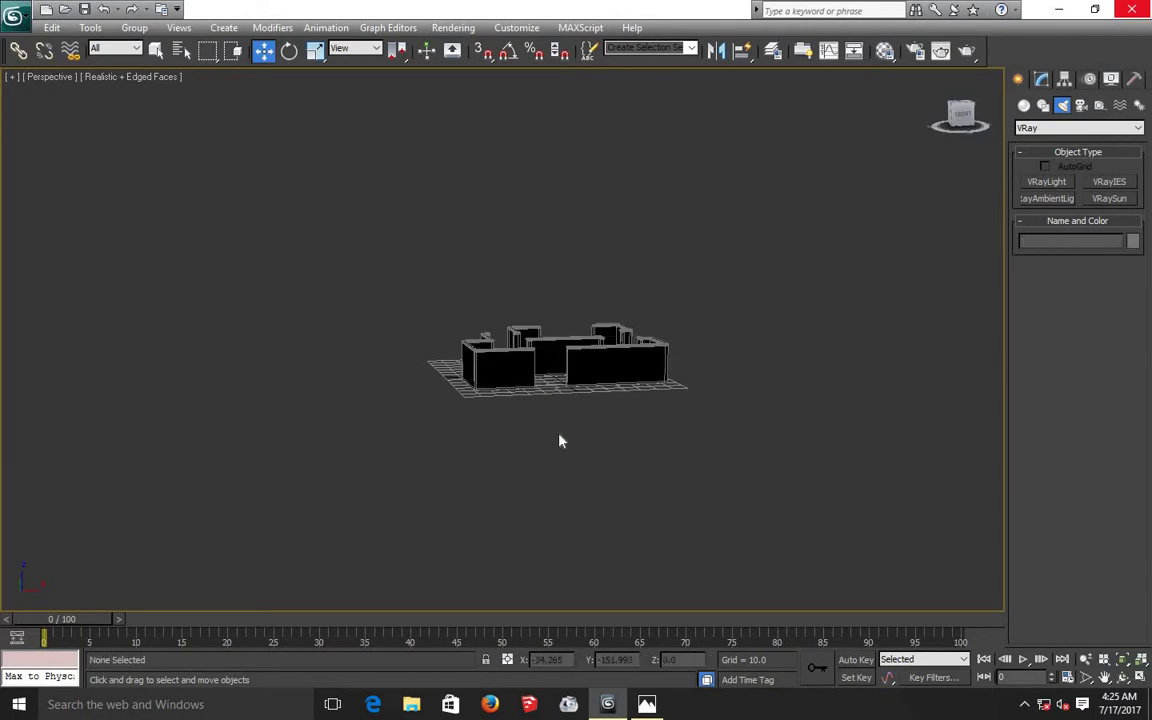
{"action": "scroll", "coordinate": [512, 348], "scroll_direction": "up", "scroll_amount": 10}
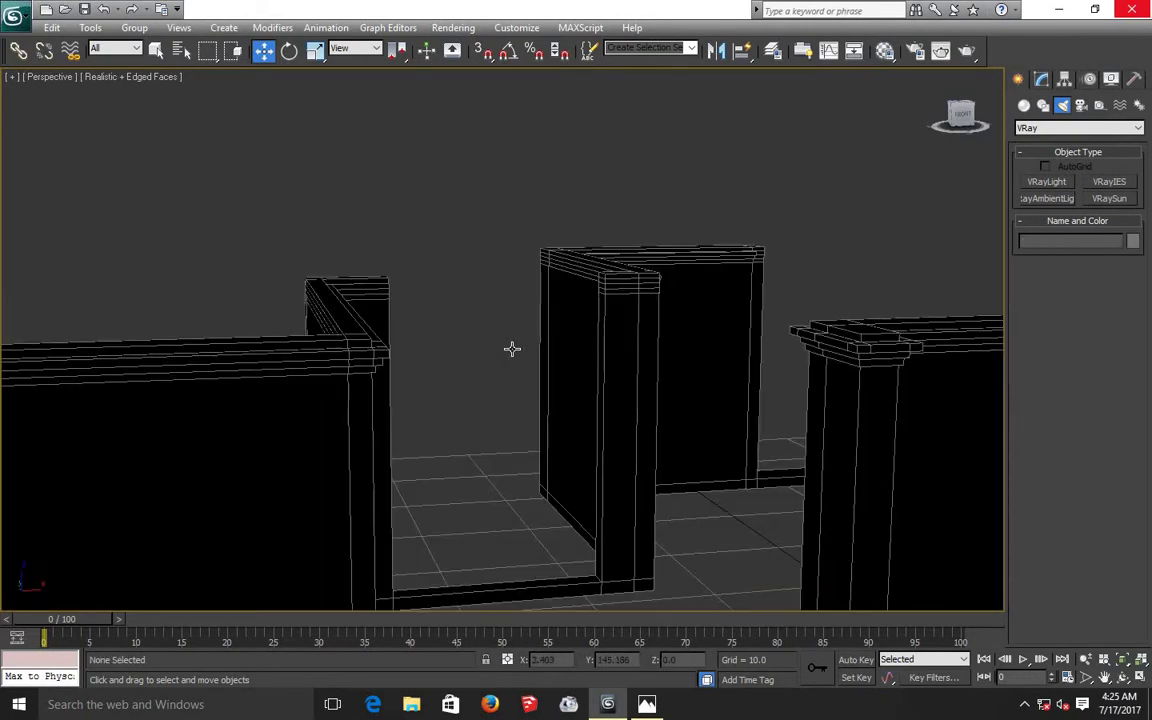
{"action": "scroll", "coordinate": [512, 348], "scroll_direction": "down", "scroll_amount": 10}
{"action": "scroll", "coordinate": [512, 348], "scroll_direction": "down", "scroll_amount": 3}
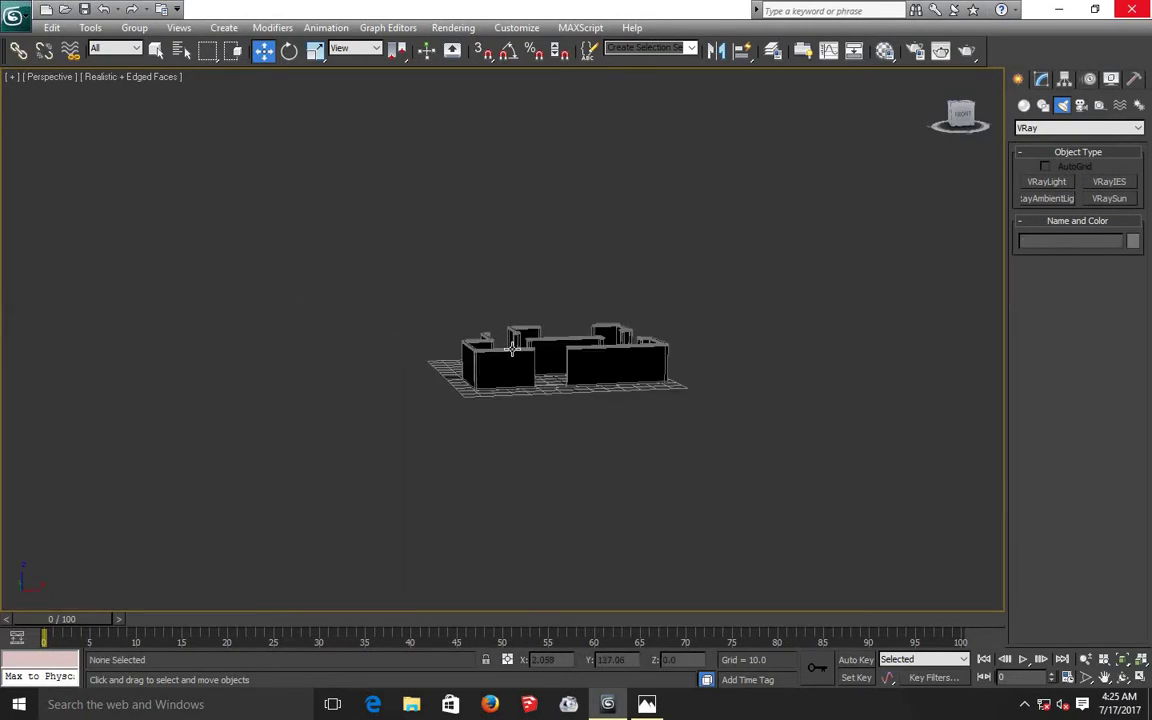
{"action": "scroll", "coordinate": [512, 348], "scroll_direction": "down", "scroll_amount": 8}
{"action": "scroll", "coordinate": [512, 347], "scroll_direction": "up", "scroll_amount": 3}
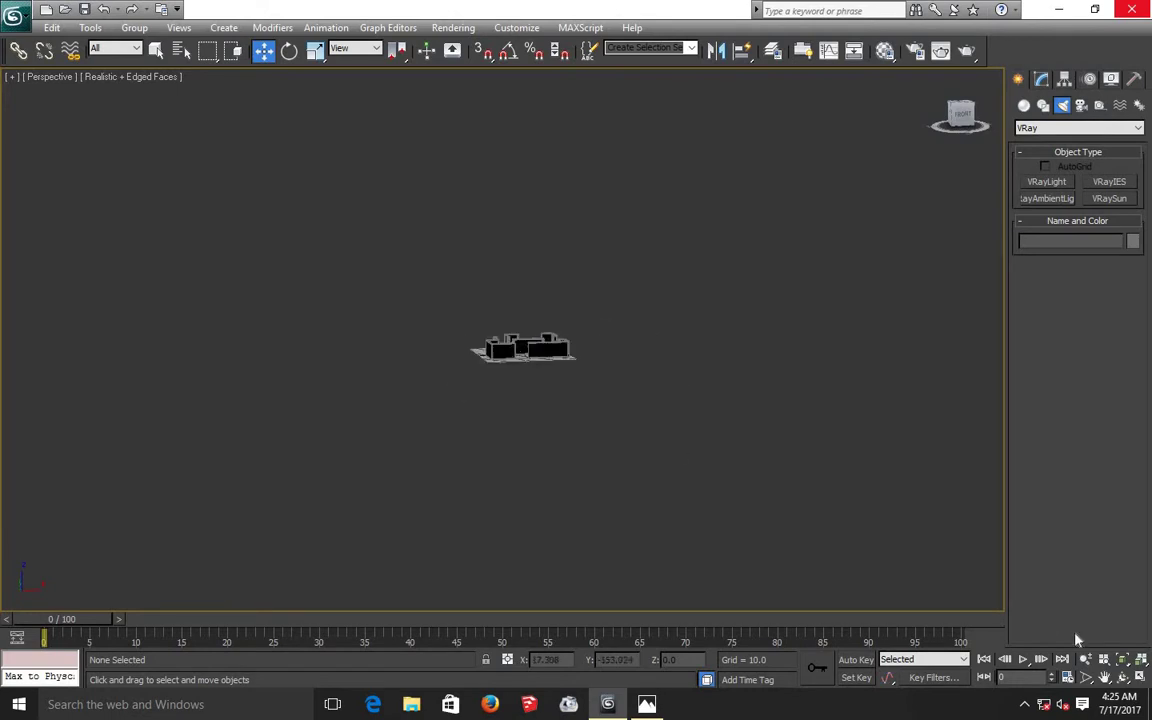
{"action": "left_click", "coordinate": [1122, 677]}
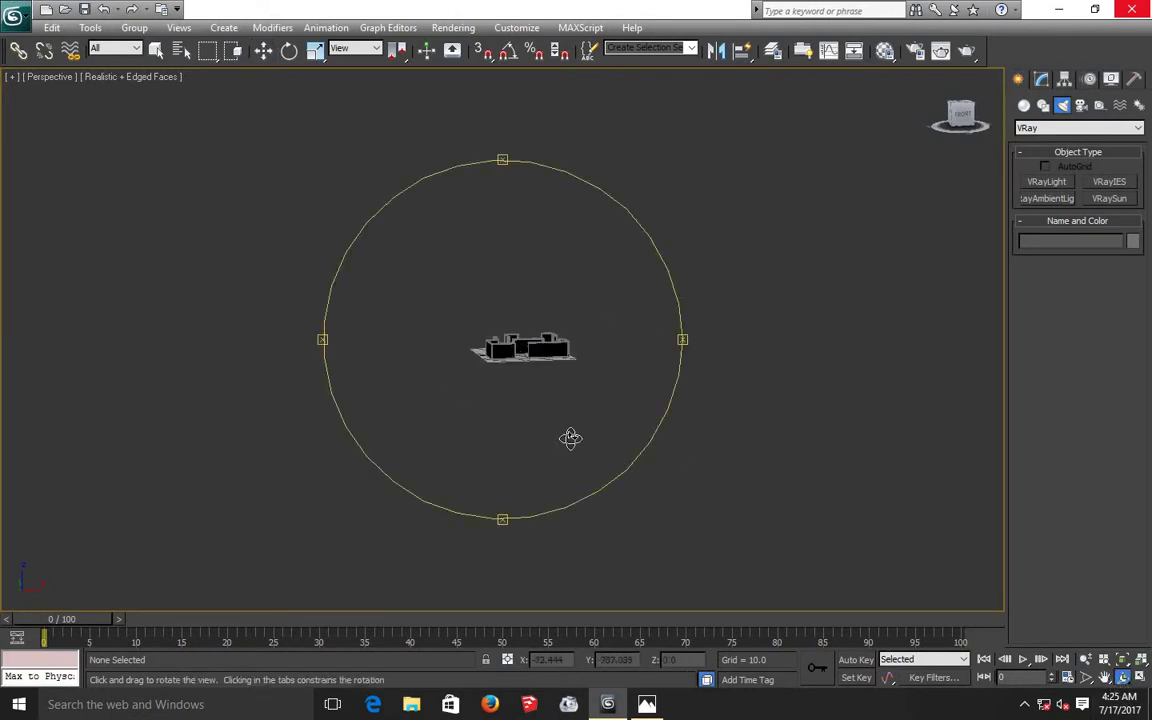
{"action": "left_click_drag", "start_coordinate": [570, 437], "coordinate": [553, 349]}
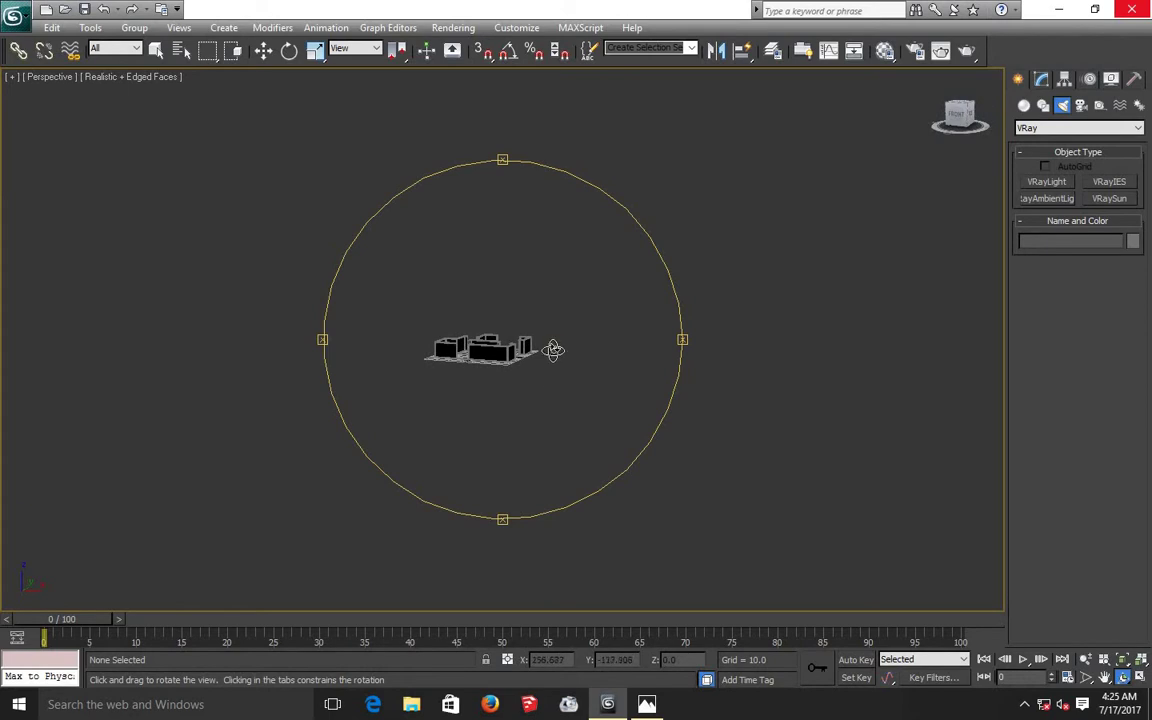
{"action": "scroll", "coordinate": [553, 349], "scroll_direction": "up", "scroll_amount": 2}
{"action": "scroll", "coordinate": [550, 348], "scroll_direction": "up", "scroll_amount": 3}
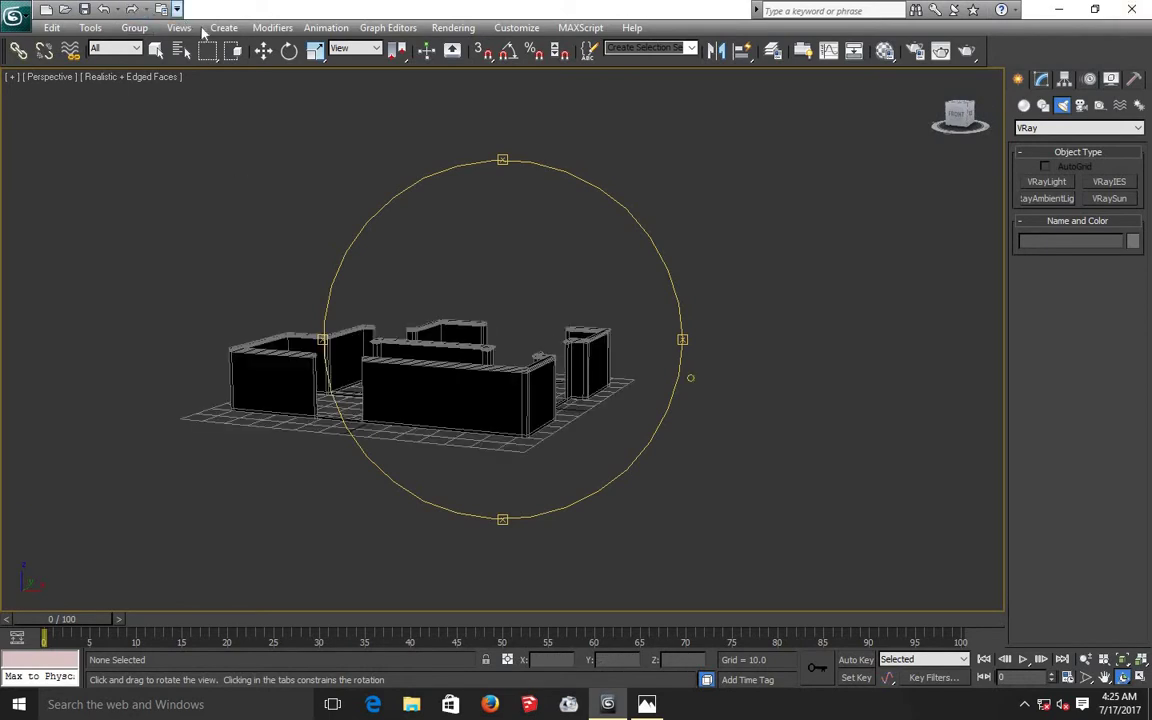
{"action": "left_click", "coordinate": [263, 50]}
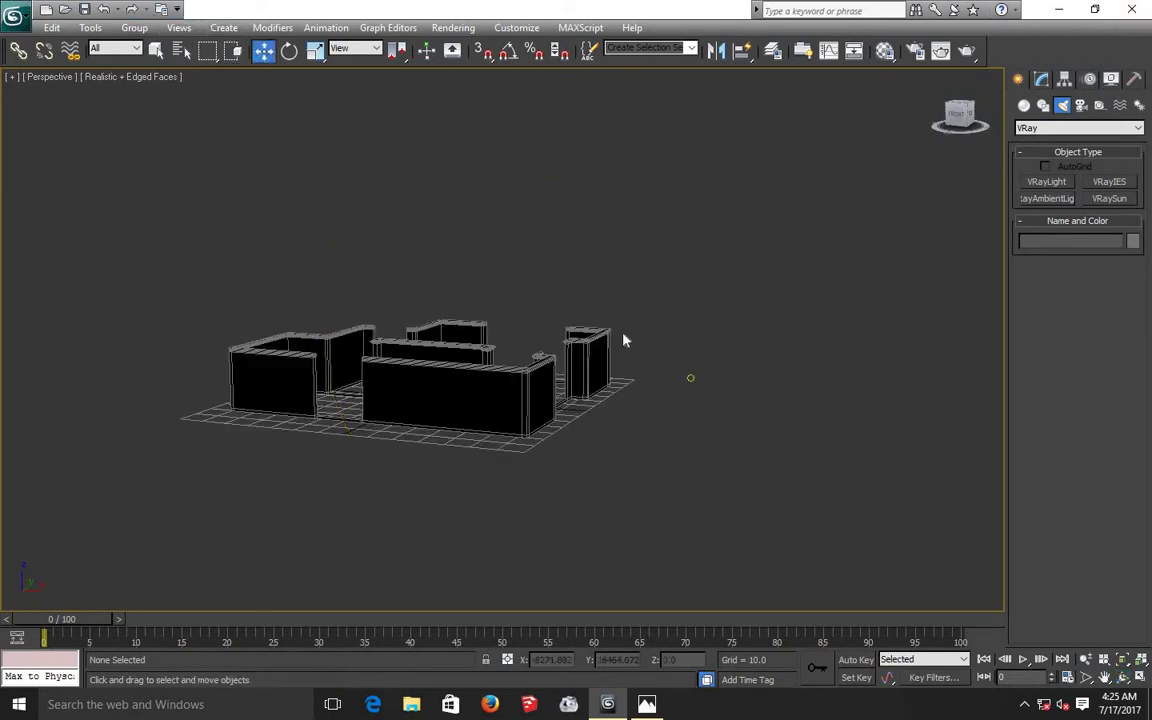
- Delete the stray VRayLight003 and orbit around the grey walls to show the cornice trims
{"action": "left_click", "coordinate": [691, 376]}
{"action": "key", "text": "Delete"}
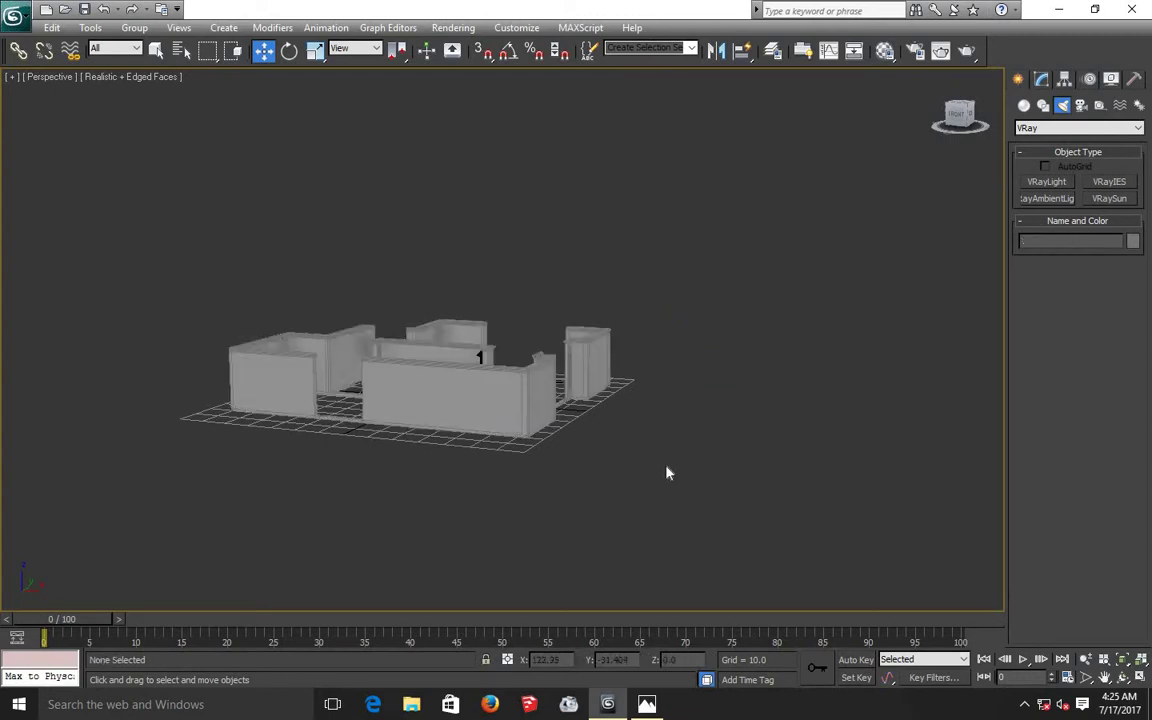
{"action": "scroll", "coordinate": [445, 362], "scroll_direction": "up", "scroll_amount": 5}
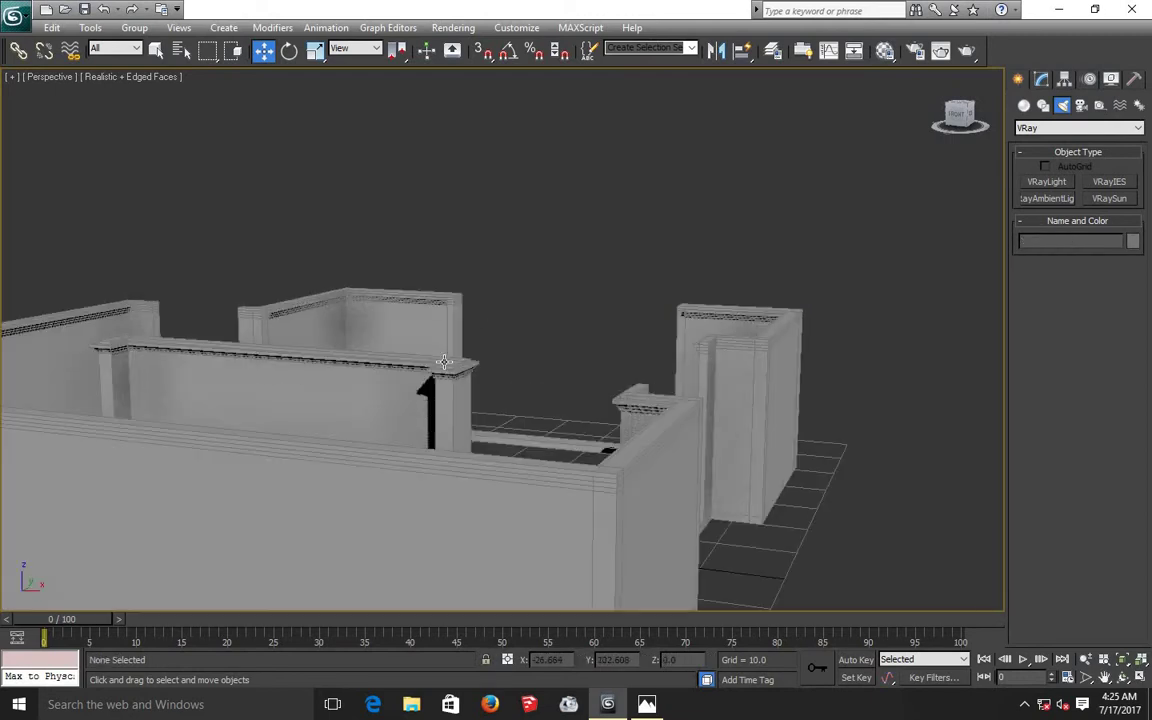
{"action": "scroll", "coordinate": [445, 362], "scroll_direction": "up", "scroll_amount": 4}
{"action": "scroll", "coordinate": [445, 362], "scroll_direction": "down", "scroll_amount": 4}
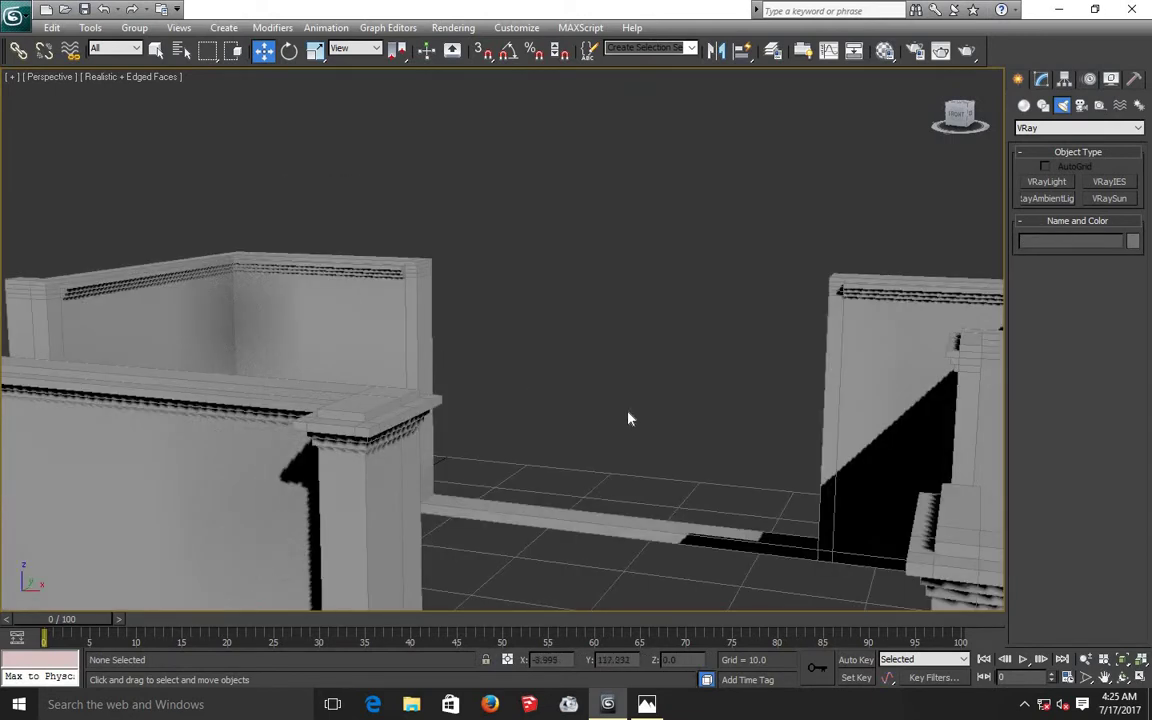
{"action": "left_click", "coordinate": [1122, 677]}
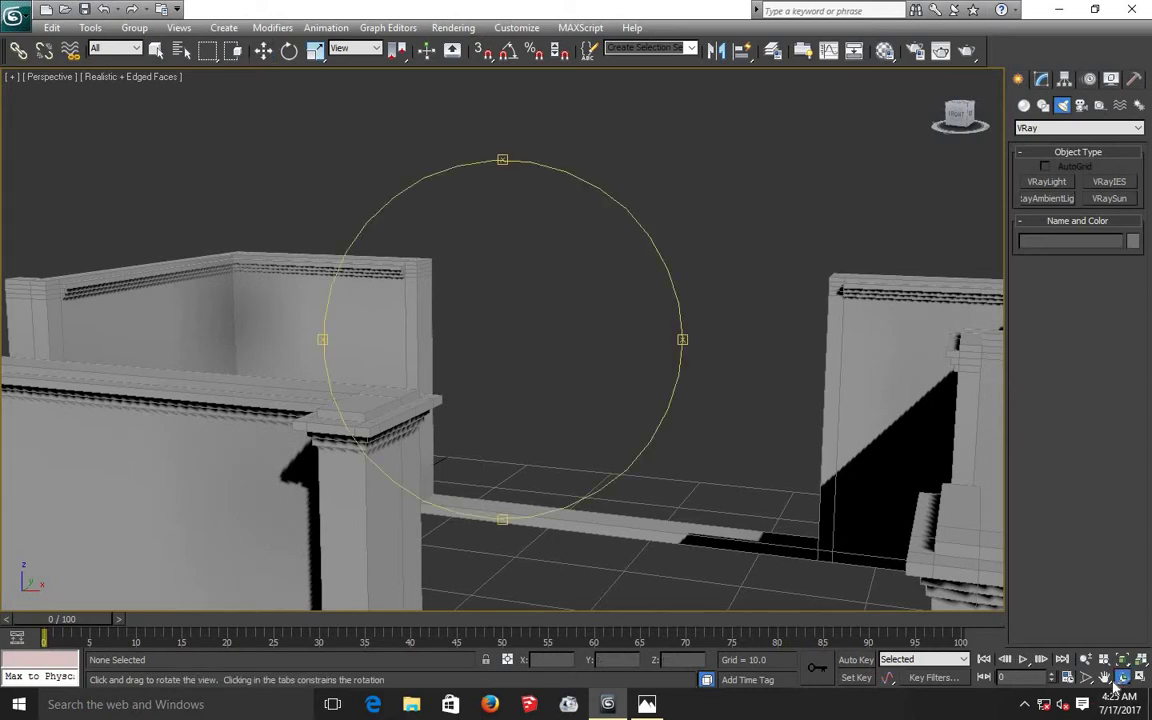
{"action": "mouse_move", "coordinate": [540, 440]}
{"action": "left_mouse_down"}
{"action": "mouse_move", "coordinate": [516, 443]}
{"action": "mouse_move", "coordinate": [548, 447]}
{"action": "mouse_move", "coordinate": [718, 559]}
{"action": "left_mouse_up"}
{"action": "left_click_drag", "start_coordinate": [496, 476], "coordinate": [528, 481]}
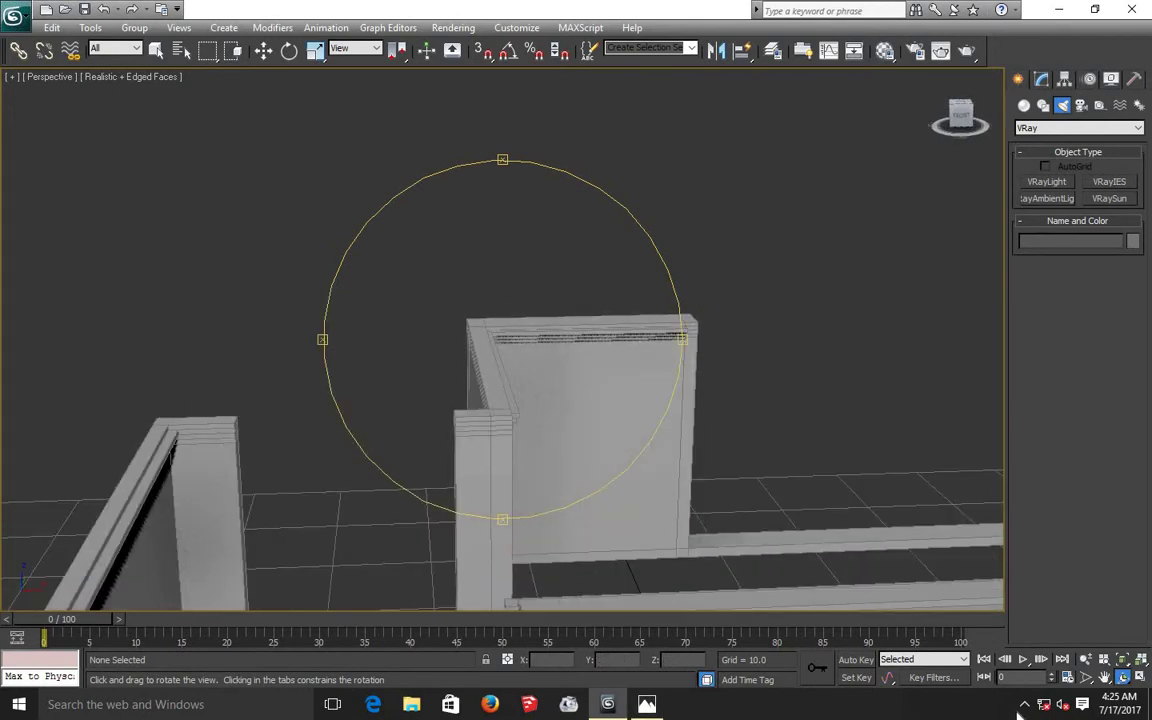